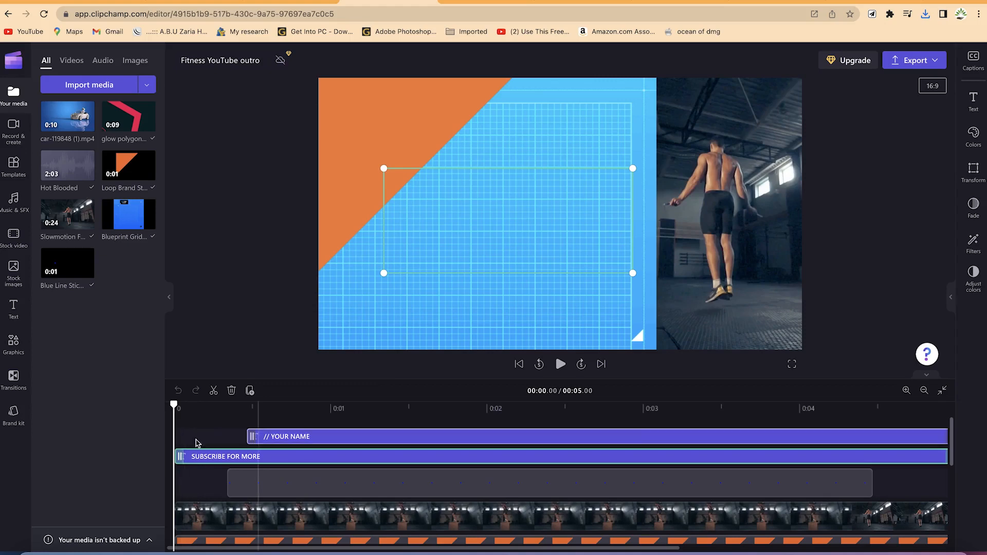
pyautogui.click(294, 525)
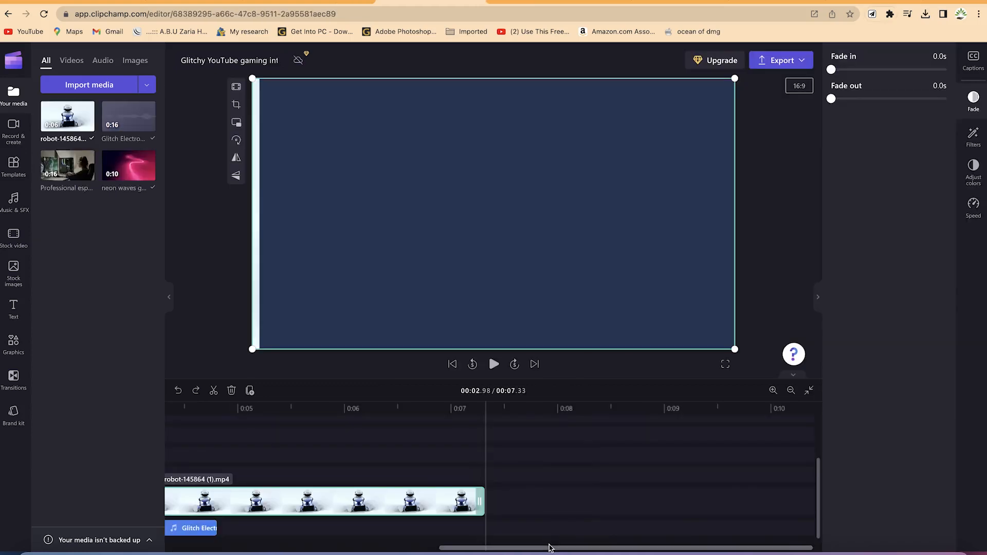
pyautogui.moveTo(550, 548); pyautogui.dragTo(277, 547)
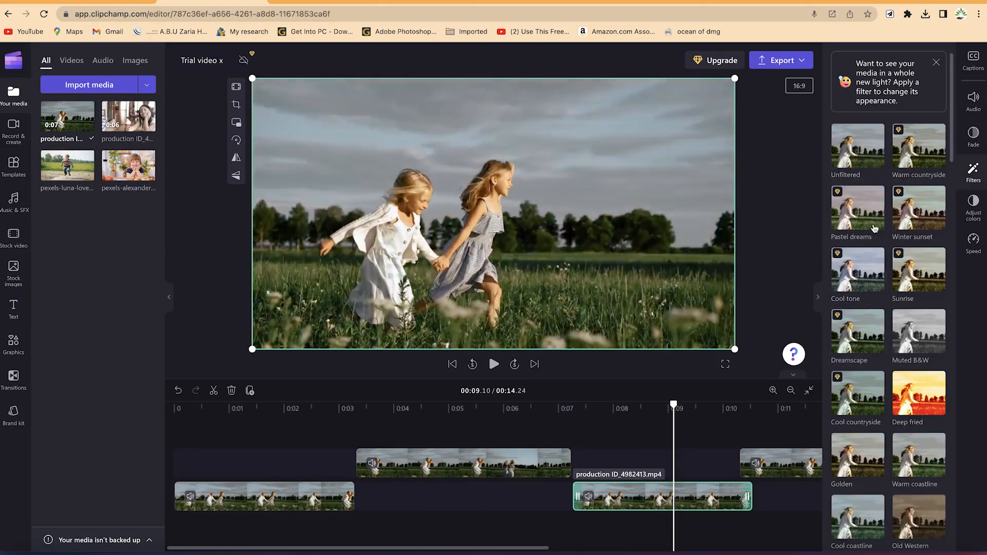
# Apply the Deep fried filter to the selected clip of the girls running in the field.
pyautogui.click(917, 409)
pyautogui.click(917, 409)
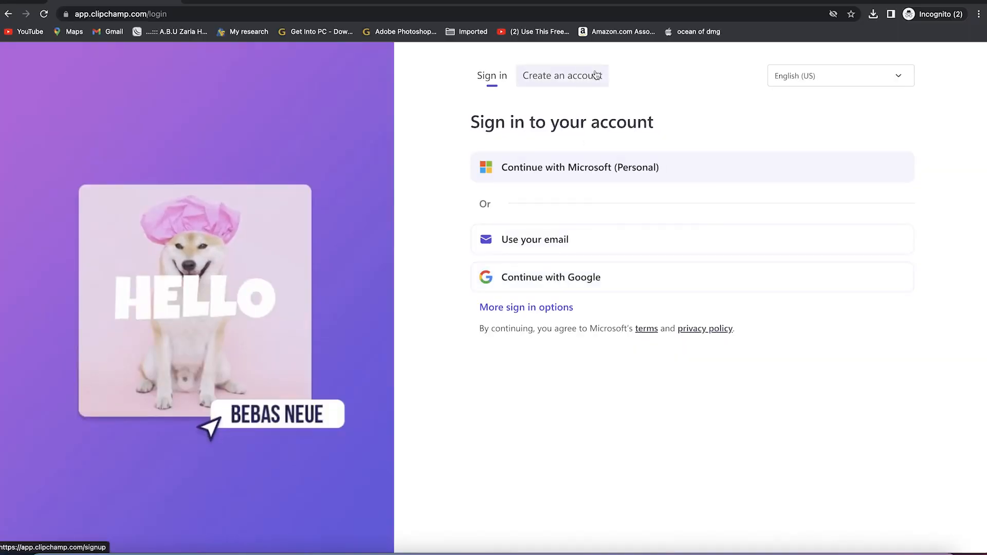
# Open the account creation page and browse the social media ads and gaming templates in the template library.
pyautogui.click(596, 75)
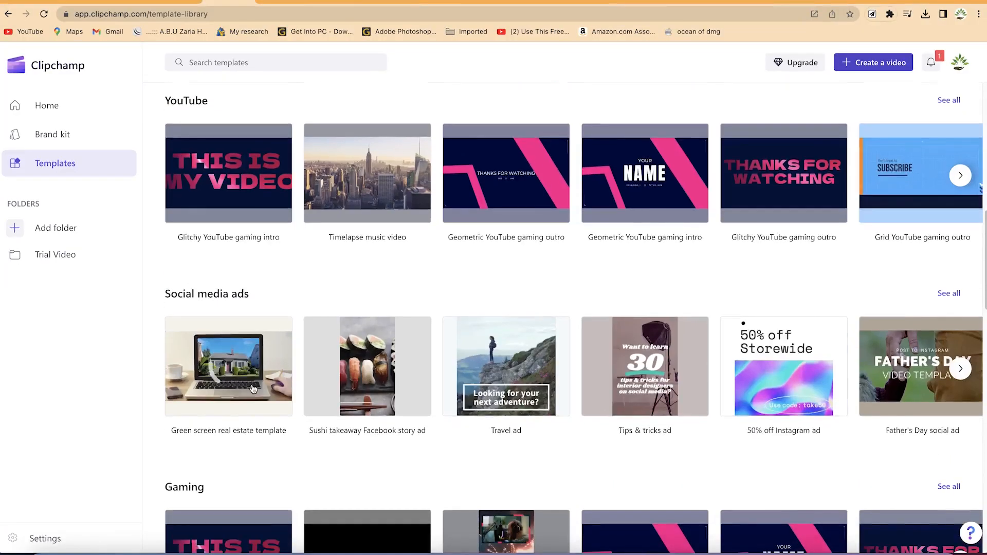
pyautogui.scroll(-3, 304, 380)
pyautogui.scroll(-8, 304, 380)
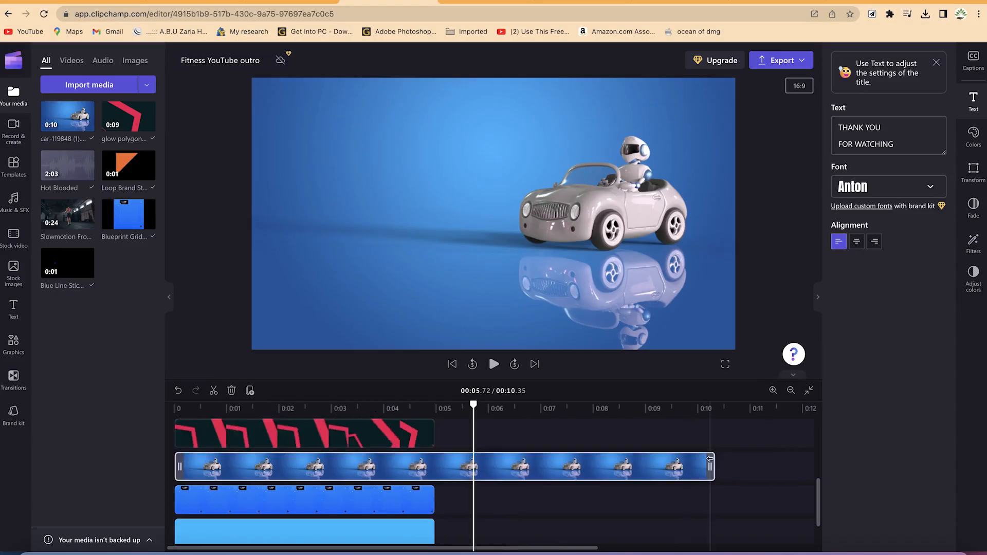
# Trim the end of the car clip to about the length of the neighbouring layers, and enlarge the webcam overlay on the screen recording.
pyautogui.moveTo(714, 470); pyautogui.dragTo(425, 467)
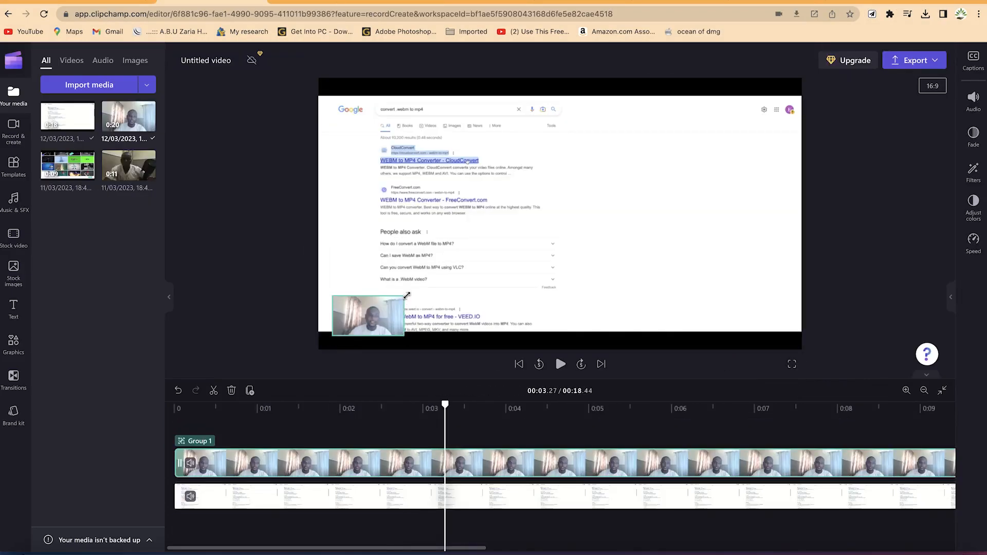
pyautogui.moveTo(406, 295); pyautogui.dragTo(493, 245)
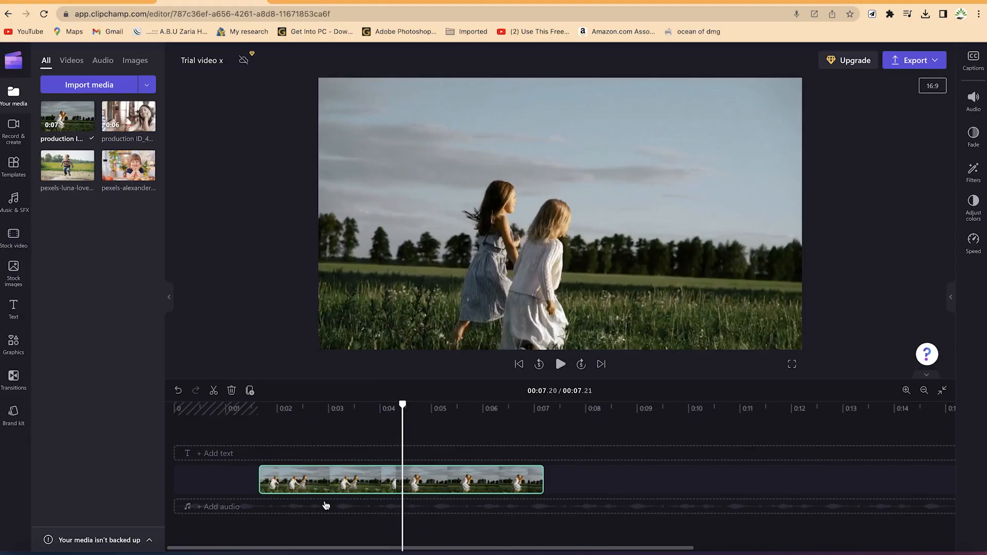
# Move the running girls clips later on the timeline, placing the middle lower-track clip after the upper-track clip.
pyautogui.moveTo(303, 479); pyautogui.dragTo(405, 479)
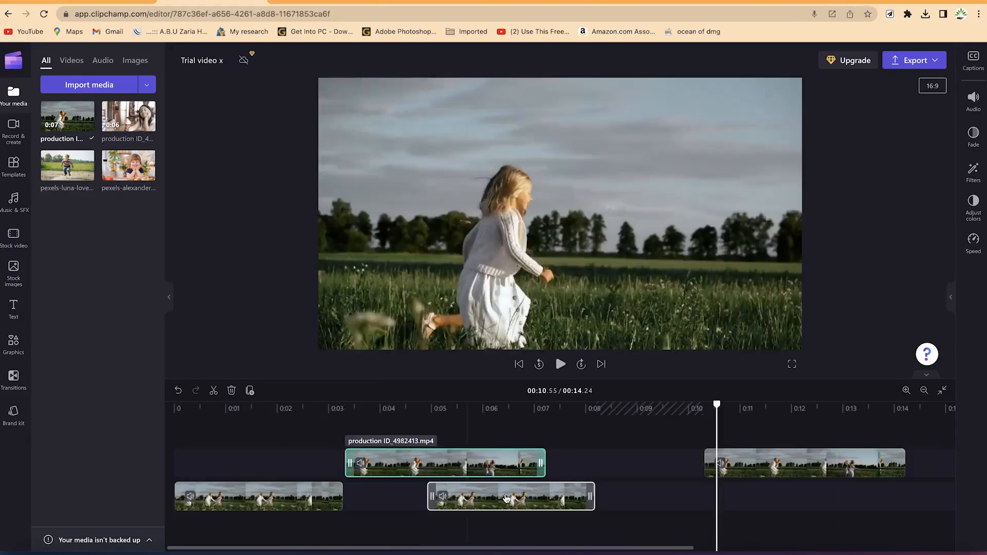
pyautogui.moveTo(509, 496); pyautogui.dragTo(617, 489)
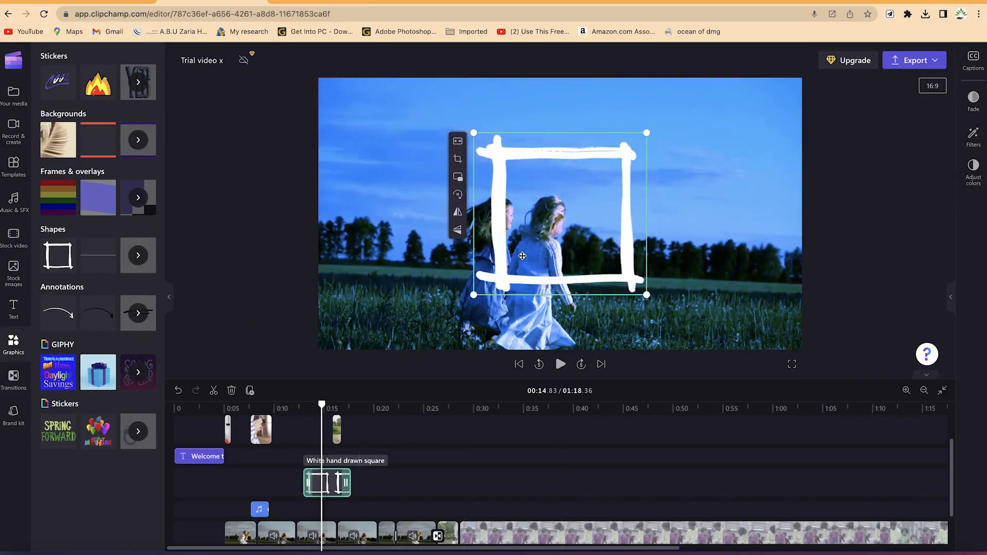
# Move and enlarge the white hand drawn square so that it frames the two girls.
pyautogui.moveTo(522, 256); pyautogui.dragTo(477, 277)
pyautogui.moveTo(599, 155); pyautogui.dragTo(643, 115)
pyautogui.moveTo(476, 234); pyautogui.dragTo(468, 245)
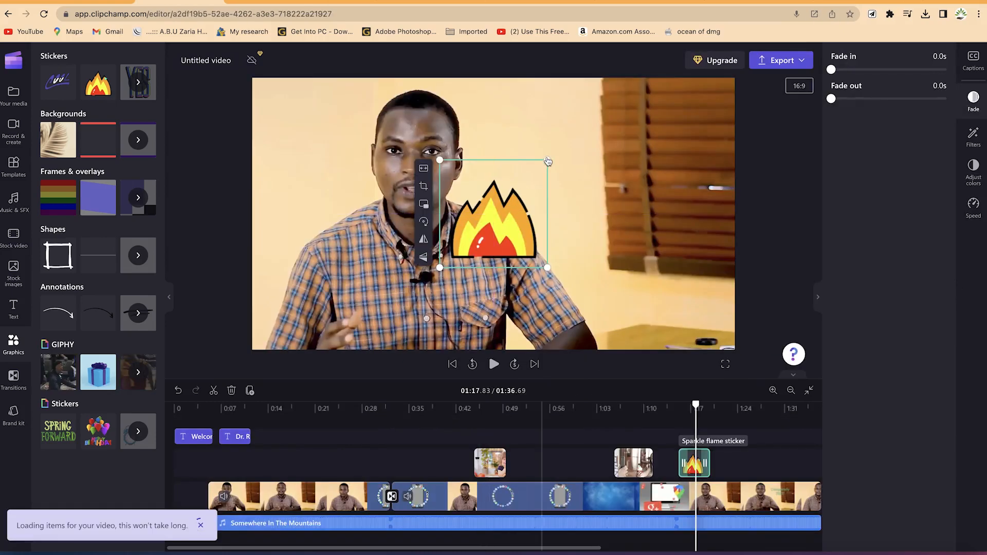
# Reposition the flame sticker toward the lower-right corner of the frame, and export the Trial video x project at 1080p.
pyautogui.moveTo(548, 160); pyautogui.dragTo(722, 321)
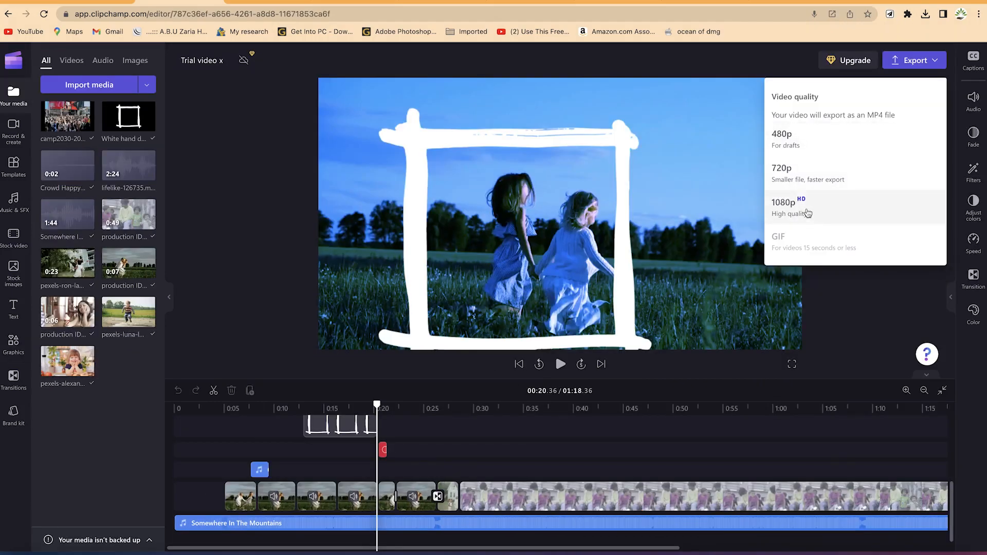
pyautogui.click(807, 209)
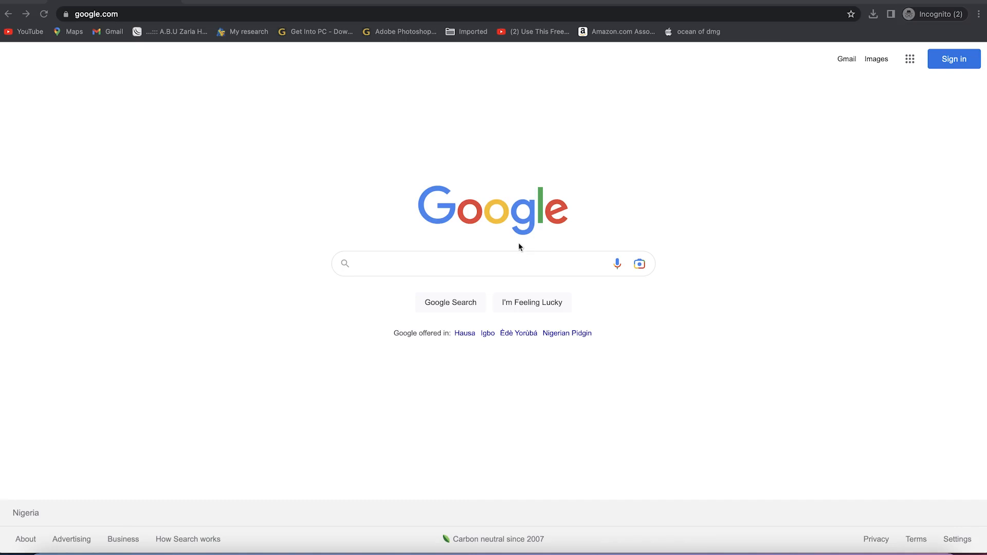
# Search Google for clipchamp and open the official Clipchamp website from the results.
pyautogui.click(98, 15)
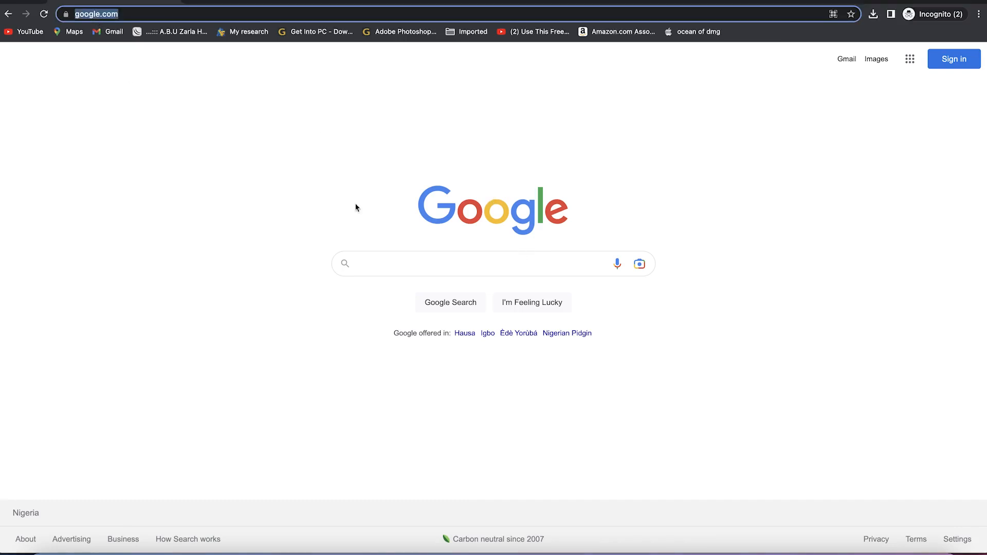
pyautogui.click(427, 277)
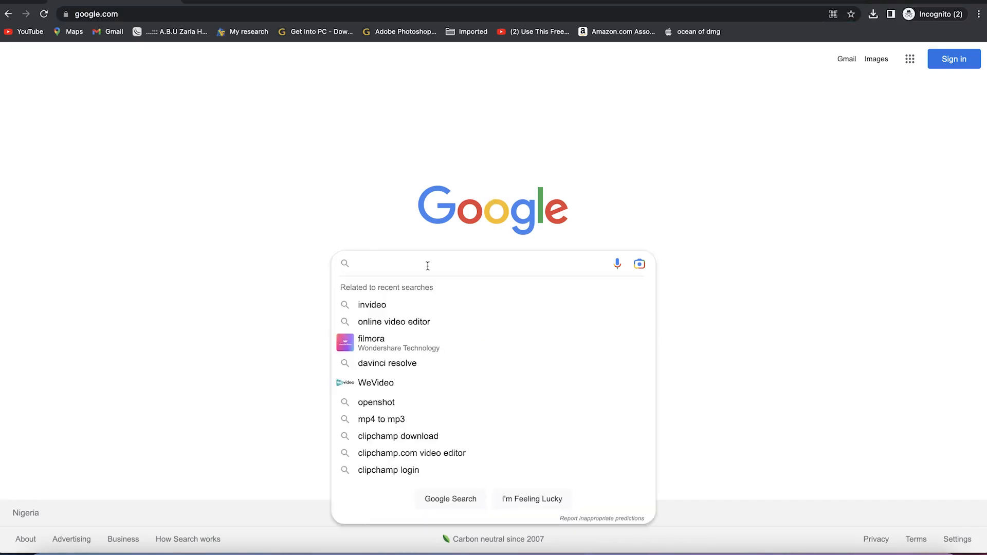
pyautogui.write('clip')
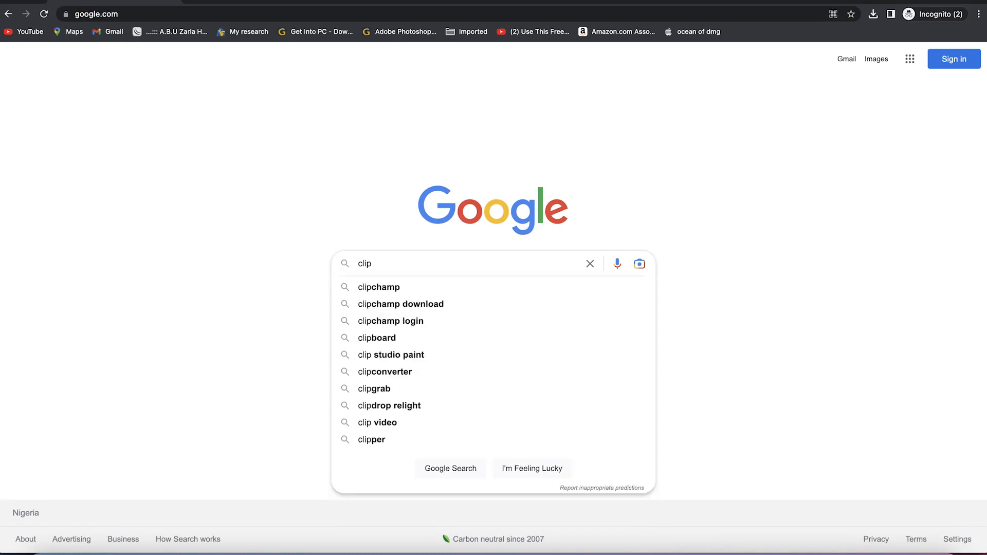
pyautogui.click(396, 289)
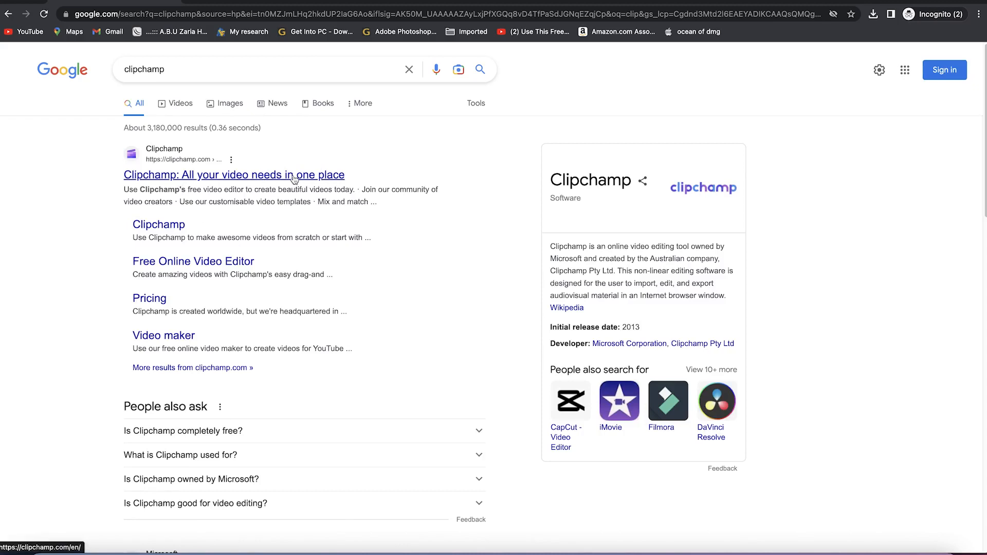
pyautogui.click(293, 176)
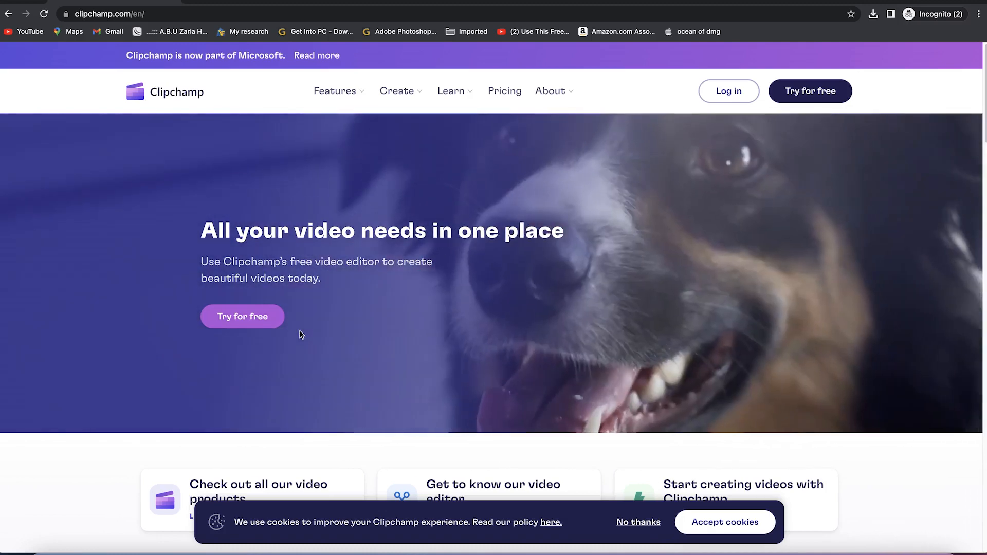
# Look over the Clipchamp homepage's feature sections and start trying the editor for free.
pyautogui.scroll(-10, 318, 348)
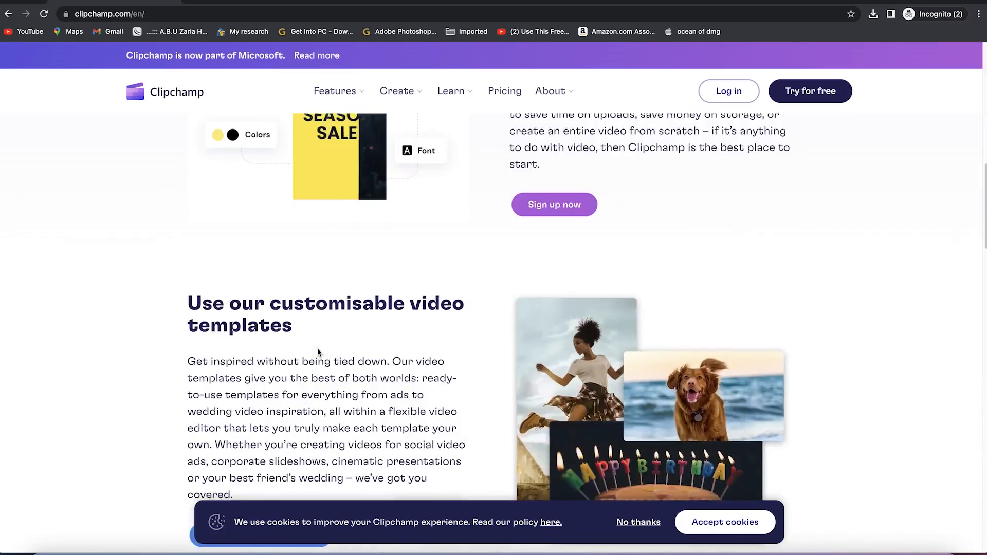
pyautogui.scroll(-8, 318, 352)
pyautogui.scroll(-6, 318, 353)
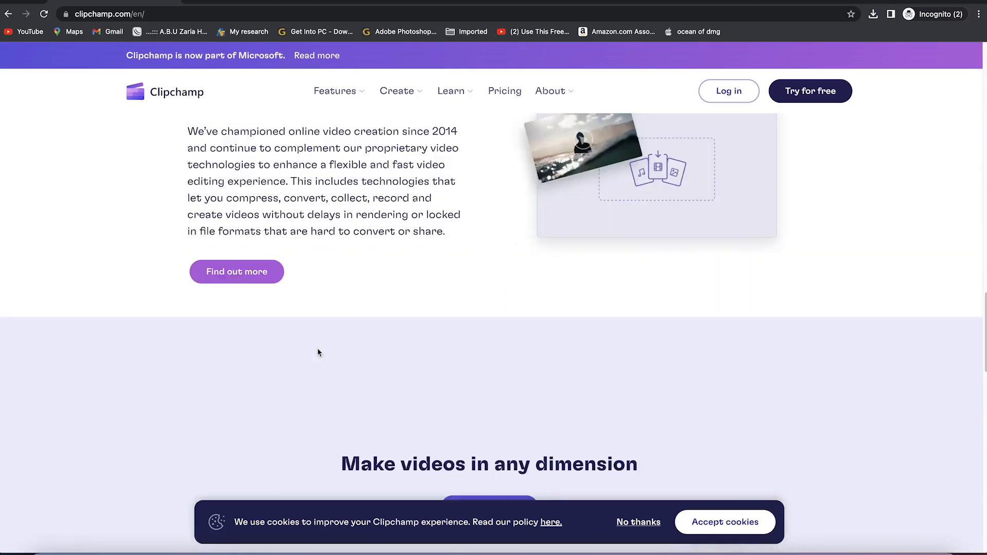
pyautogui.scroll(20, 317, 353)
pyautogui.scroll(2, 318, 352)
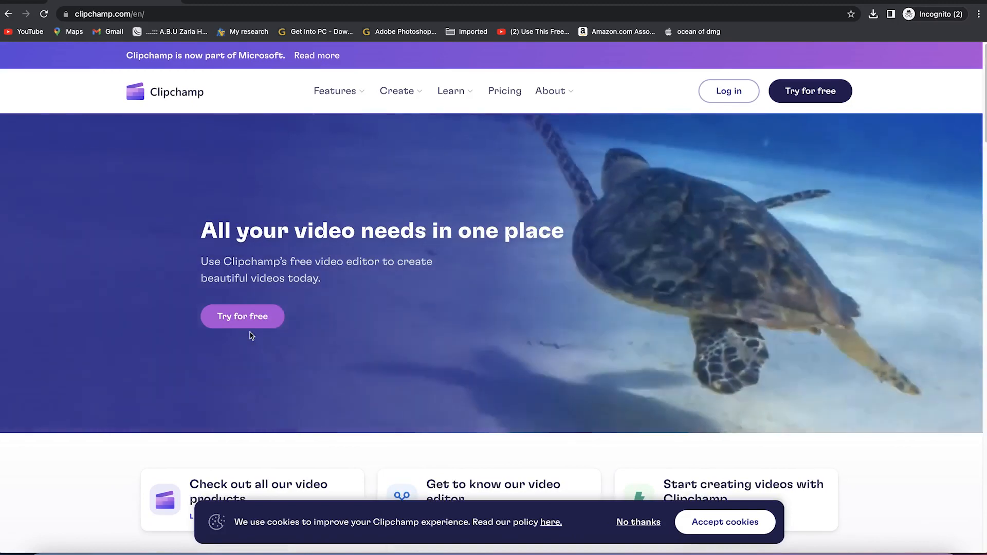
pyautogui.click(253, 318)
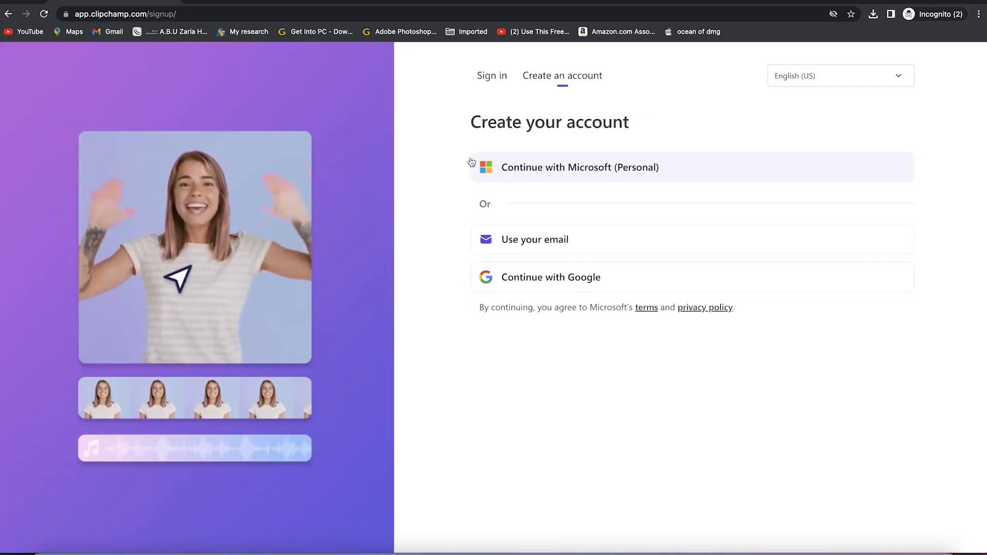
# Compare the sign-in and account creation options, and check the page's language choice.
pyautogui.click(490, 78)
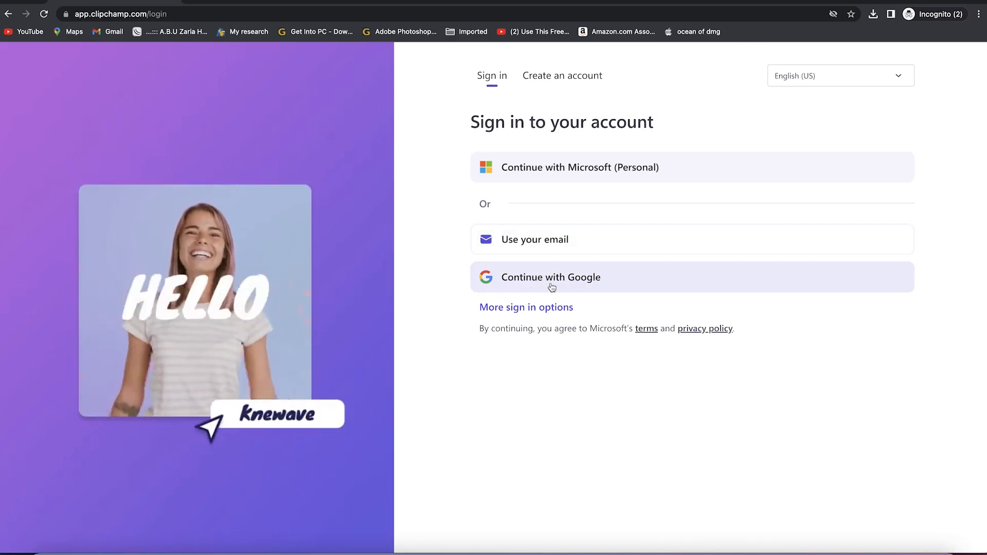
pyautogui.click(595, 76)
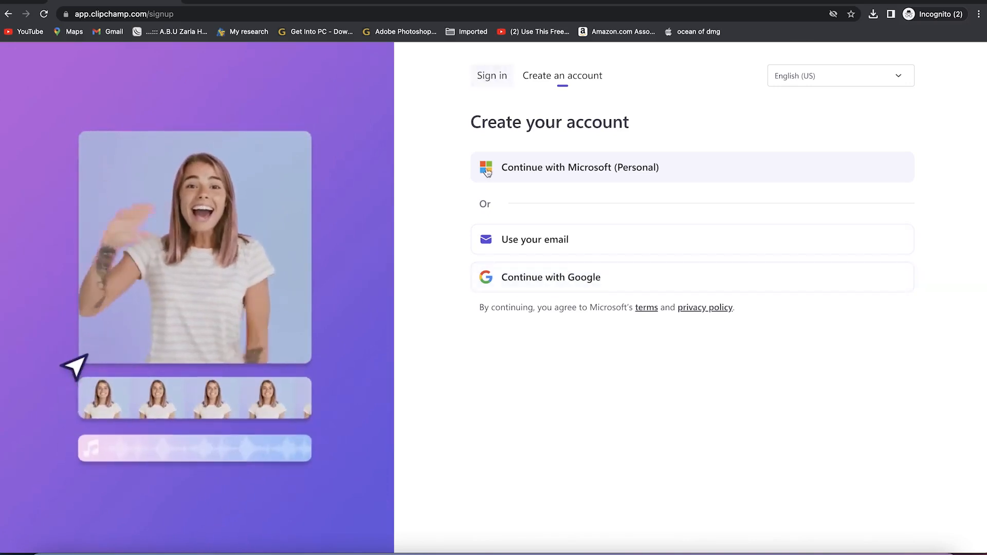
pyautogui.click(845, 77)
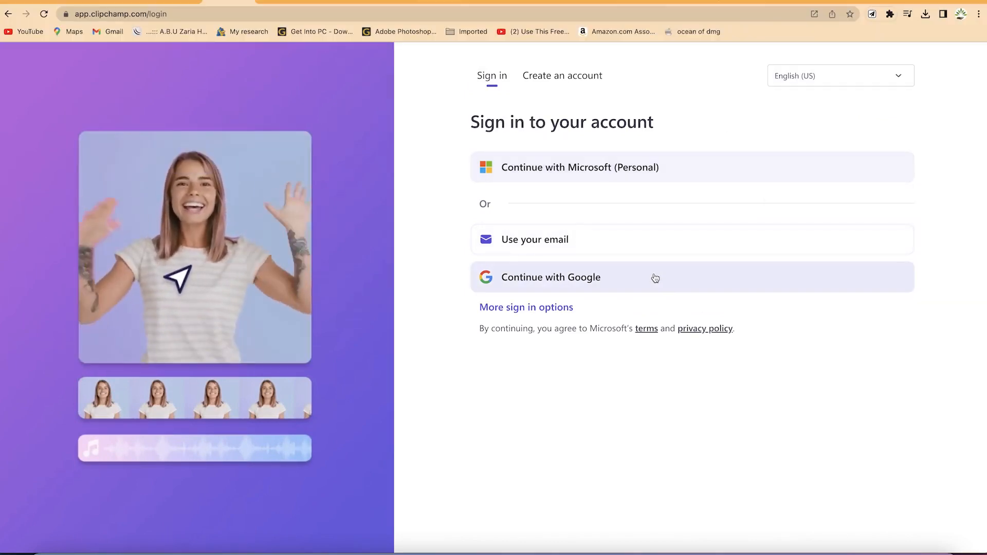
# Sign in to Clipchamp with Google using the existing account offered.
pyautogui.click(603, 276)
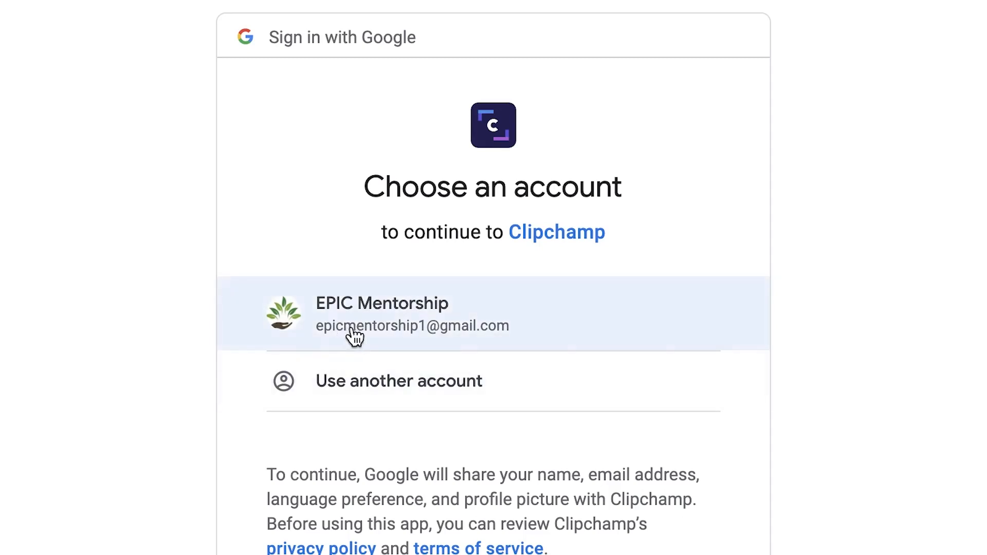
pyautogui.click(353, 326)
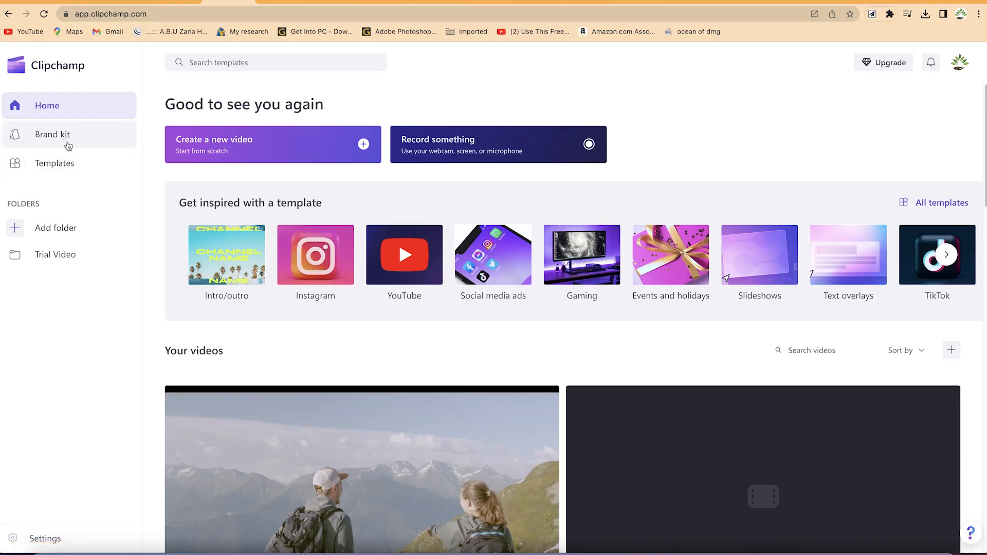
# Open the template library and examine its categories from Intro/outro through Instagram, YouTube, Social media ads and Gaming to Slideshows.
pyautogui.click(66, 164)
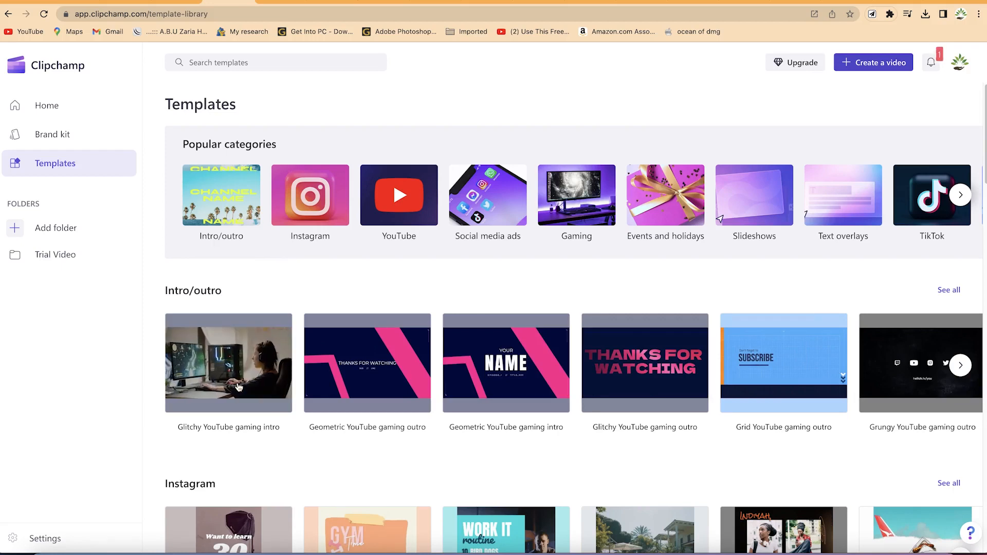
pyautogui.scroll(-3, 239, 385)
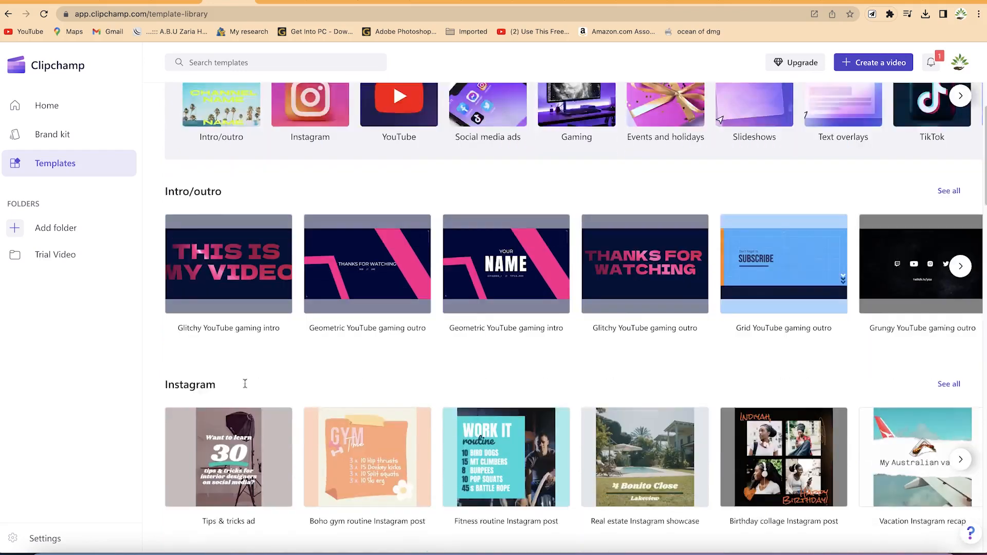
pyautogui.scroll(-2, 255, 373)
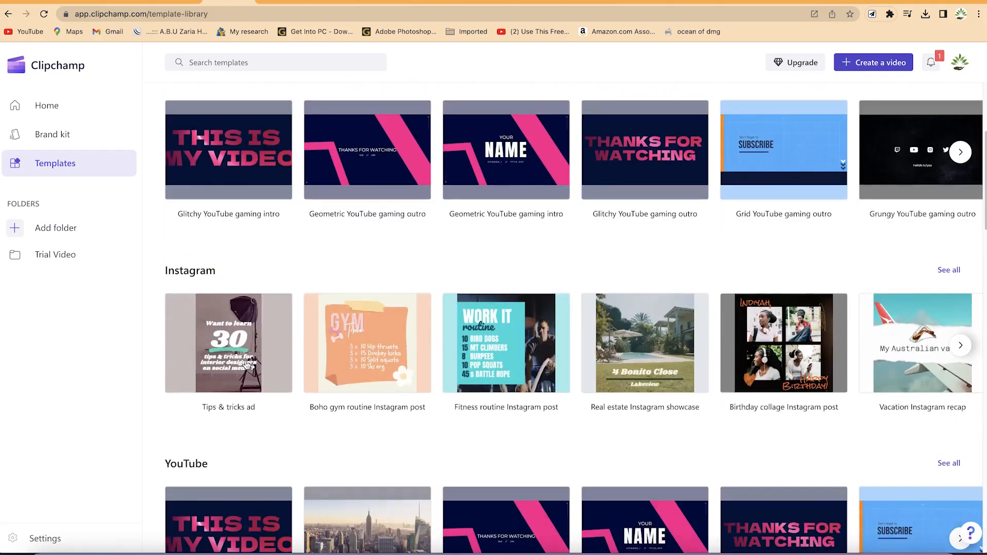
pyautogui.scroll(-1, 260, 368)
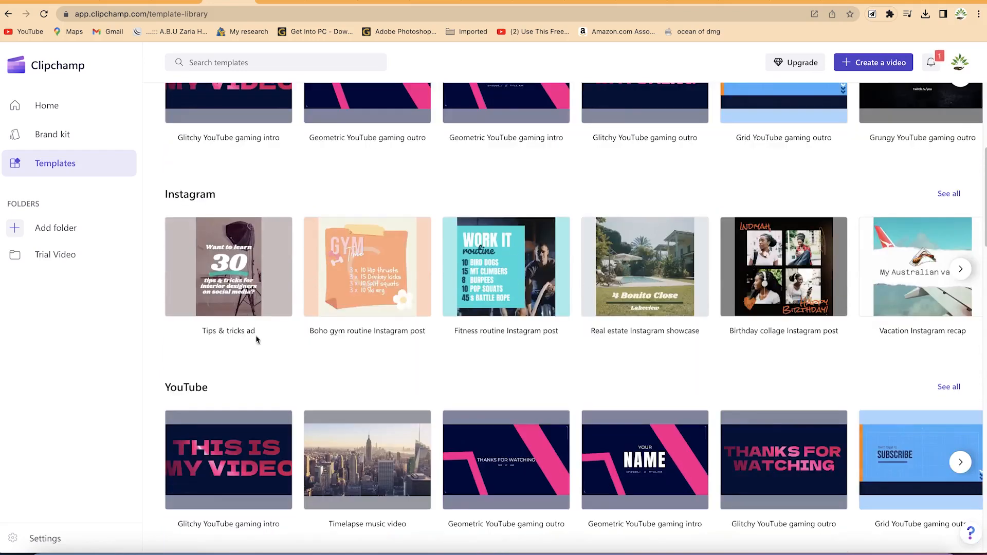
pyautogui.scroll(-2, 244, 334)
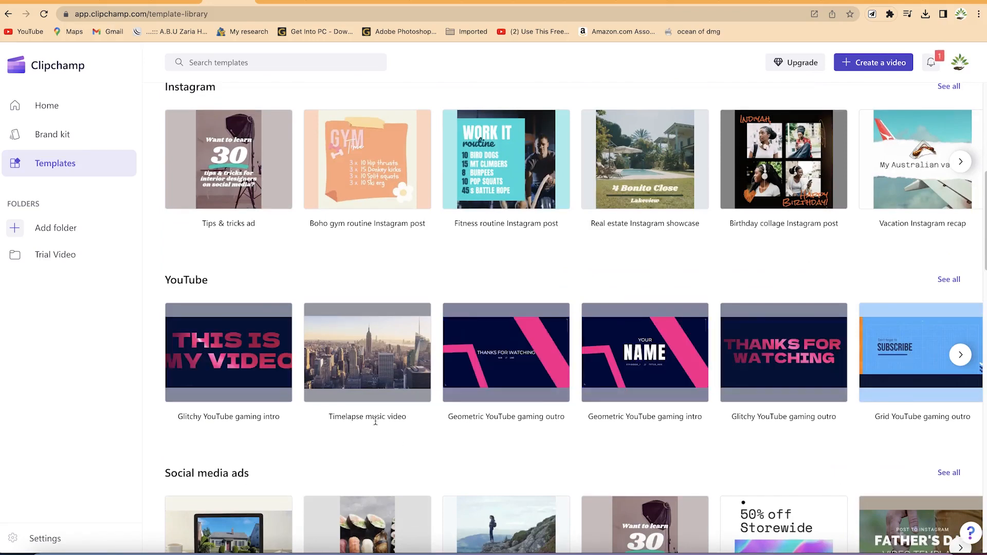
pyautogui.scroll(-3, 339, 414)
pyautogui.scroll(-2, 303, 401)
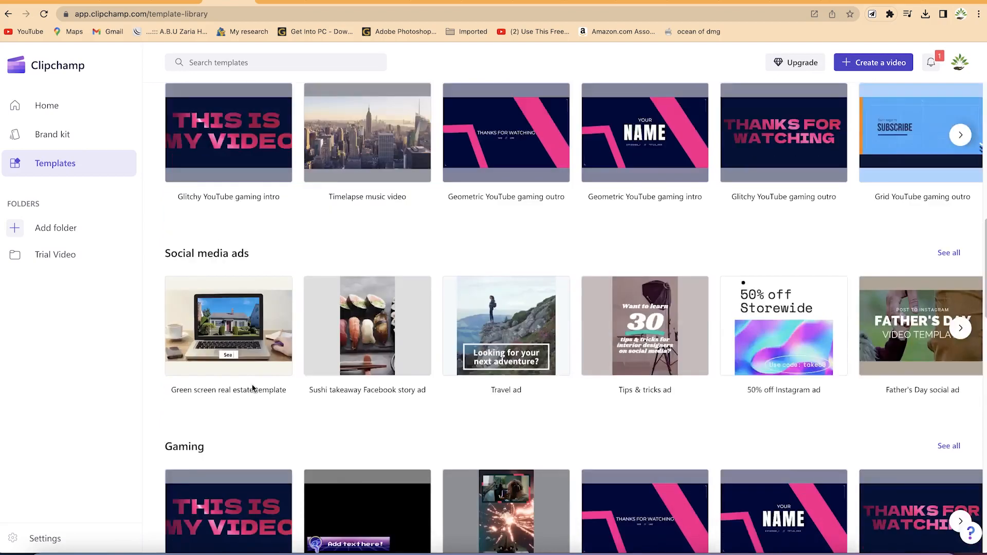
pyautogui.scroll(-2, 278, 388)
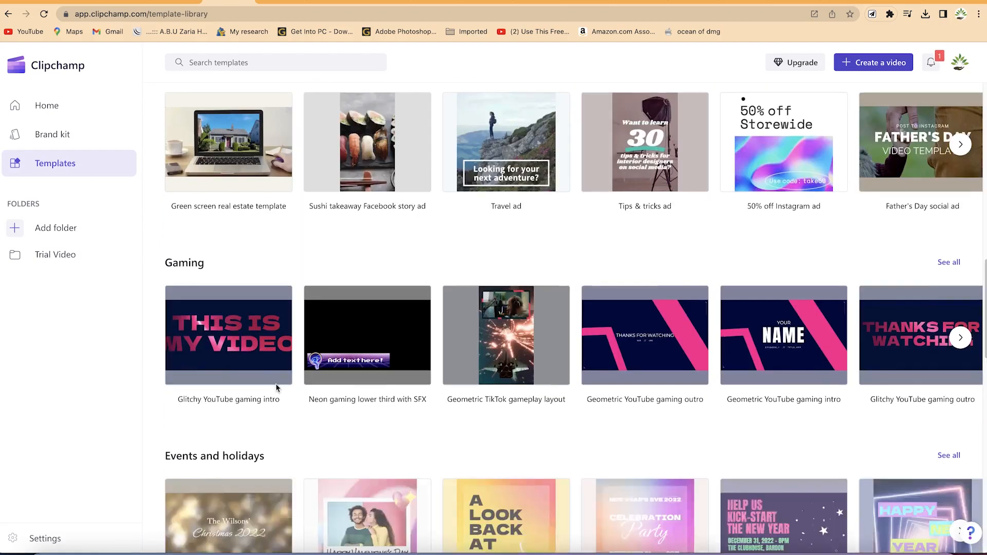
pyautogui.scroll(-3, 241, 380)
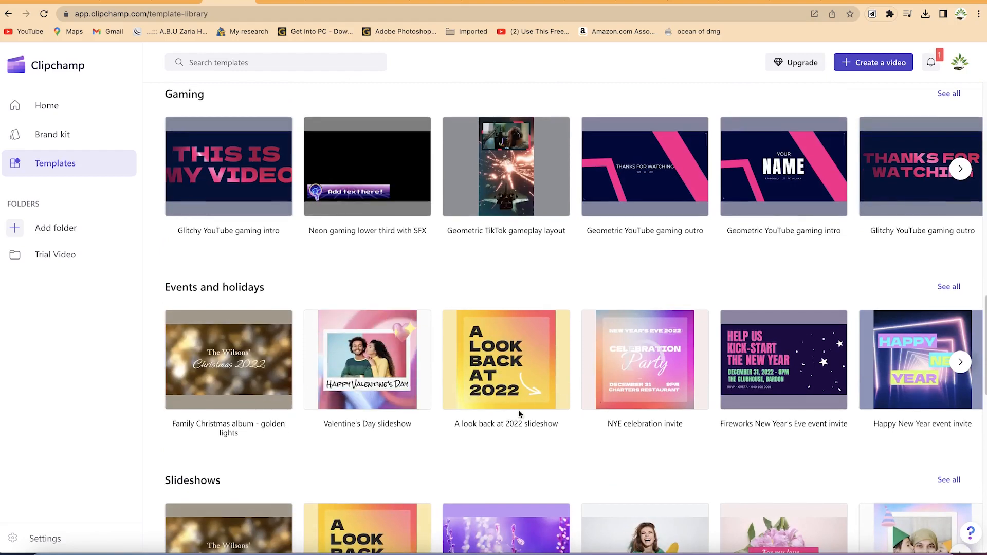
pyautogui.scroll(-2, 430, 412)
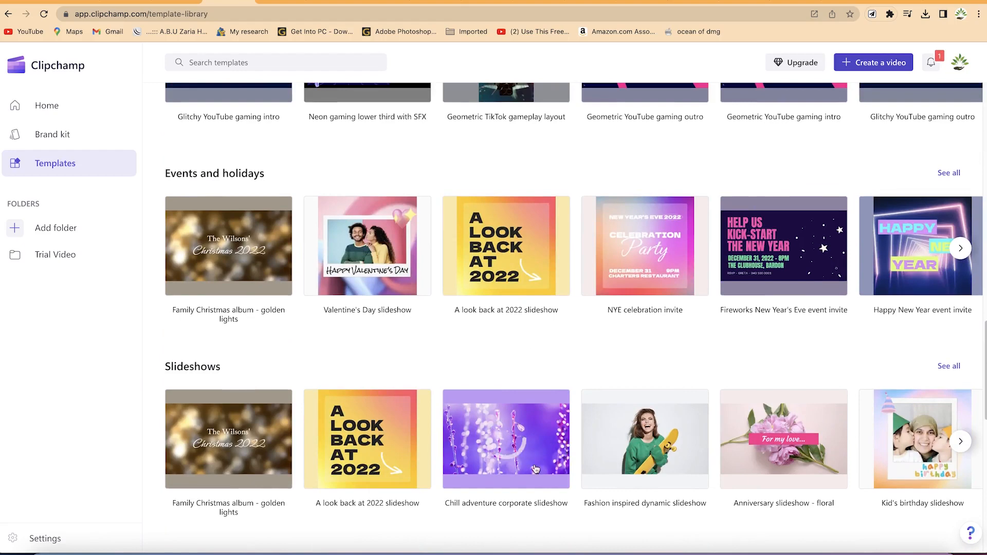
# Look through the remaining template categories, from Slideshows and Text overlays to TikTok and Social handles.
pyautogui.scroll(-4, 530, 445)
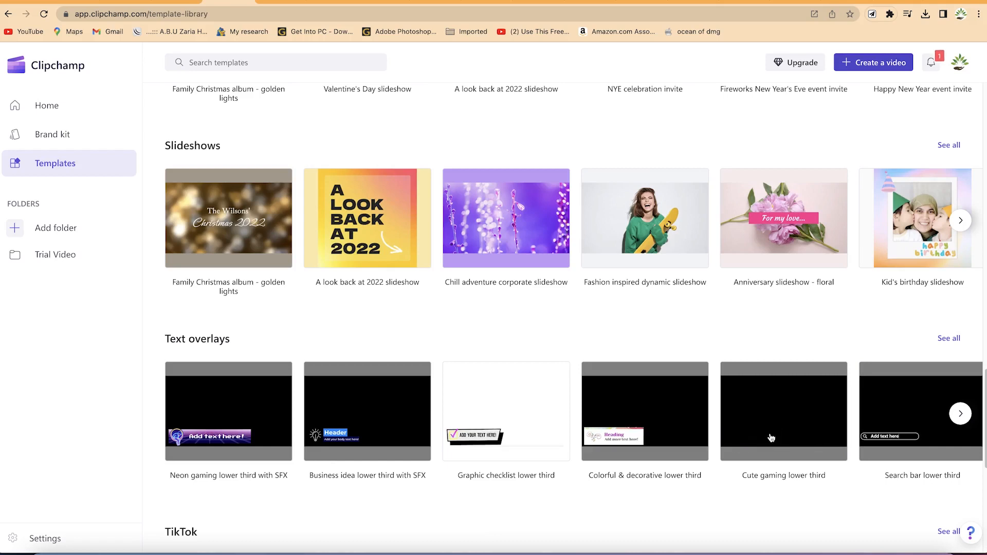
pyautogui.scroll(-3, 816, 444)
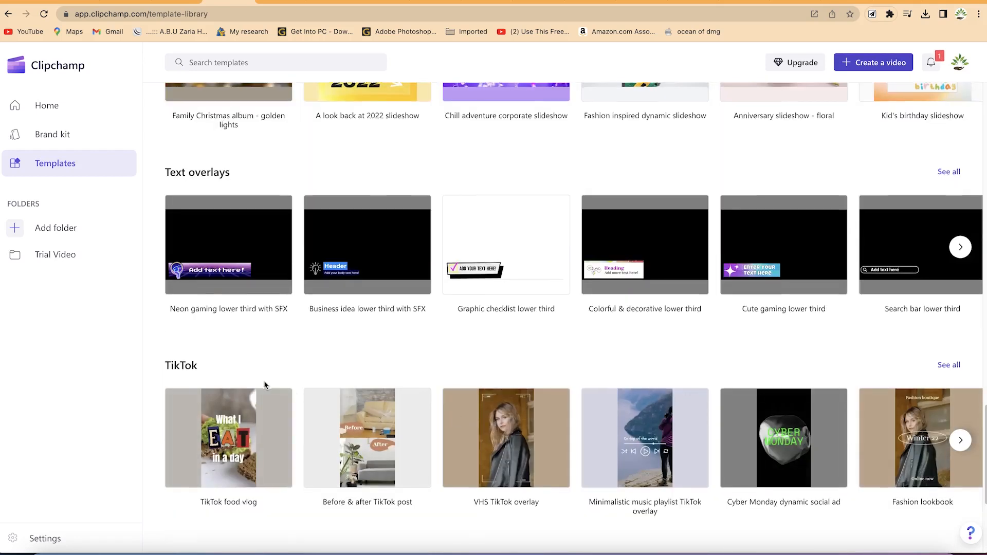
pyautogui.scroll(-1, 264, 381)
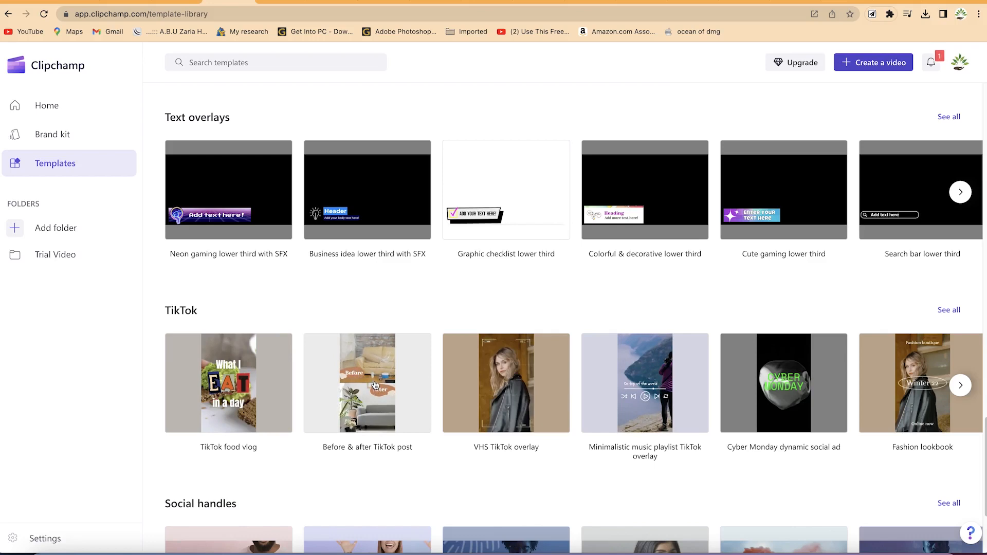
pyautogui.scroll(-3, 415, 420)
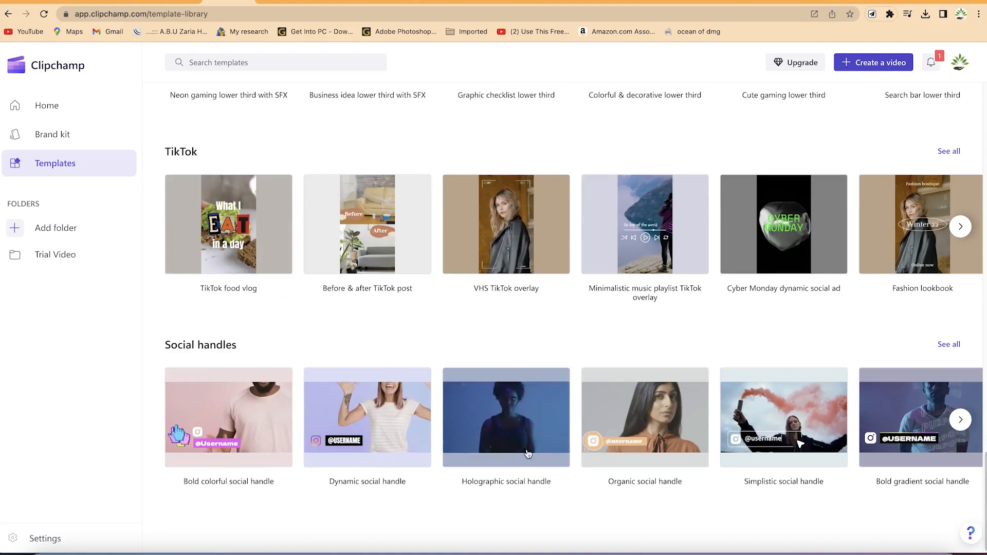
pyautogui.scroll(2, 599, 352)
pyautogui.scroll(20, 599, 353)
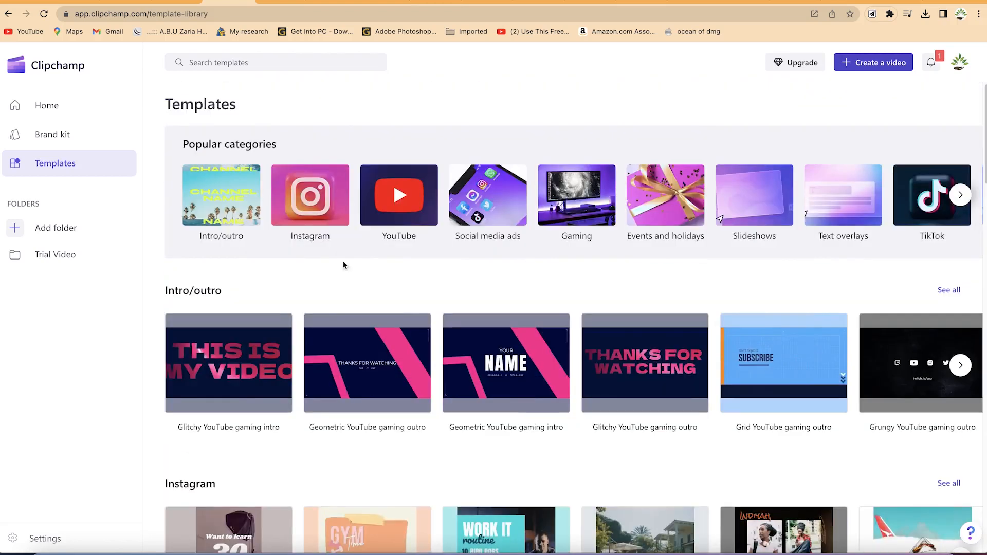
# Create a new folder named "Trial video editing 2".
pyautogui.click(66, 231)
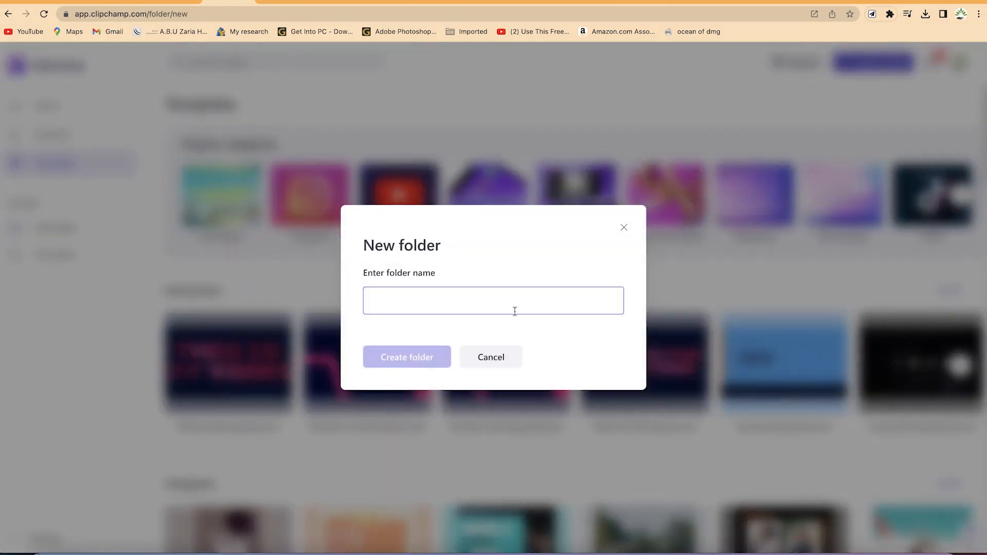
pyautogui.write('Trial video editing 2')
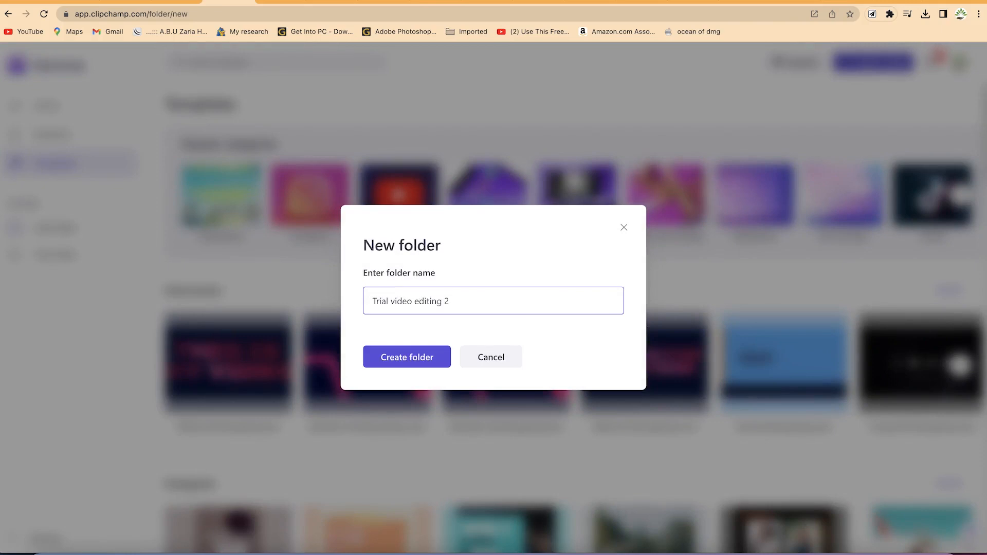
pyautogui.click(380, 366)
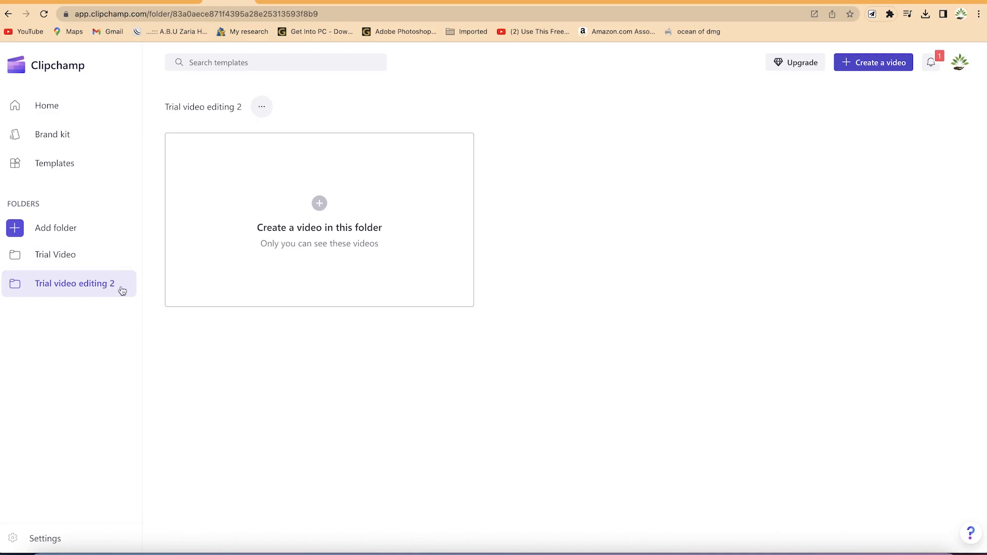
# Return to the home page and look through the saved videos, including their search and sorting options.
pyautogui.click(55, 111)
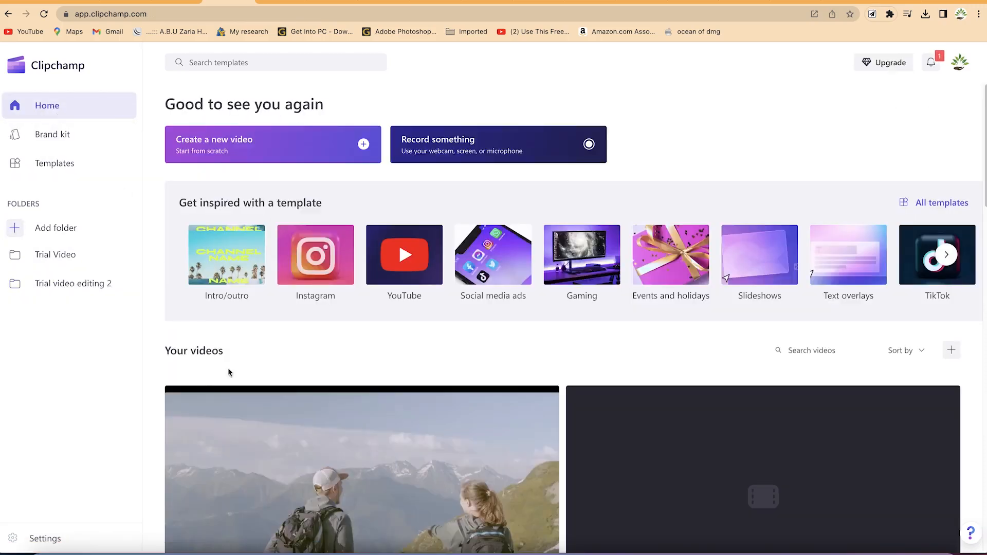
pyautogui.scroll(-2, 879, 425)
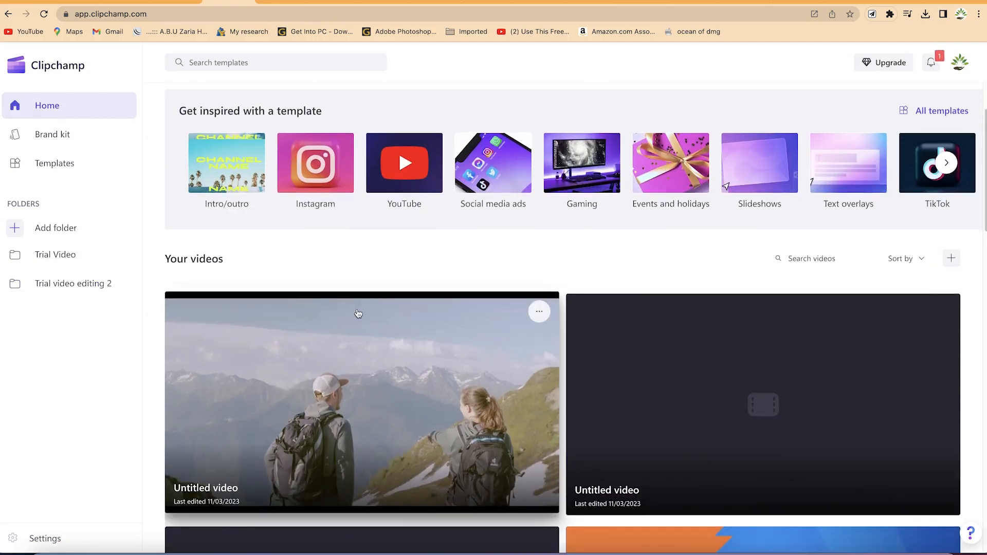
pyautogui.scroll(-2, 462, 380)
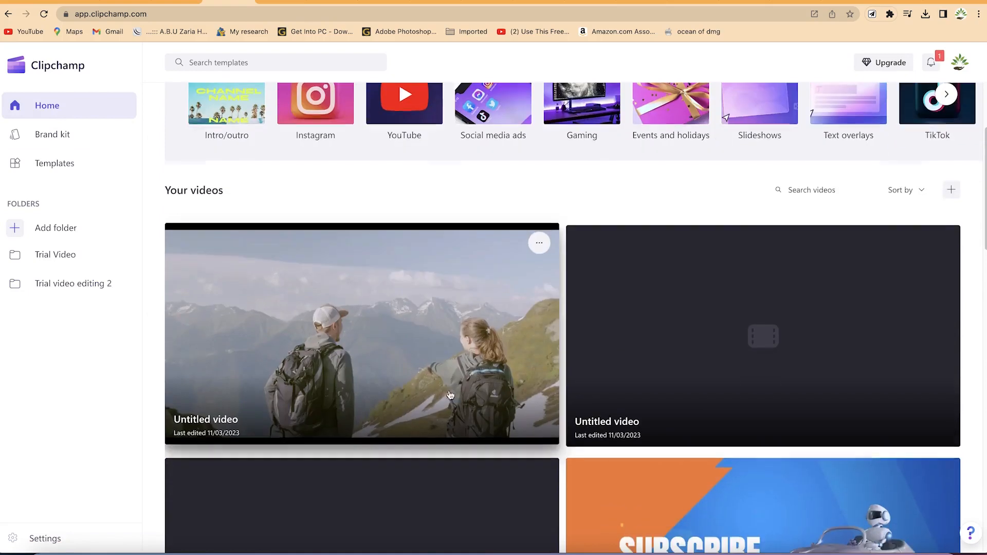
pyautogui.scroll(-4, 639, 447)
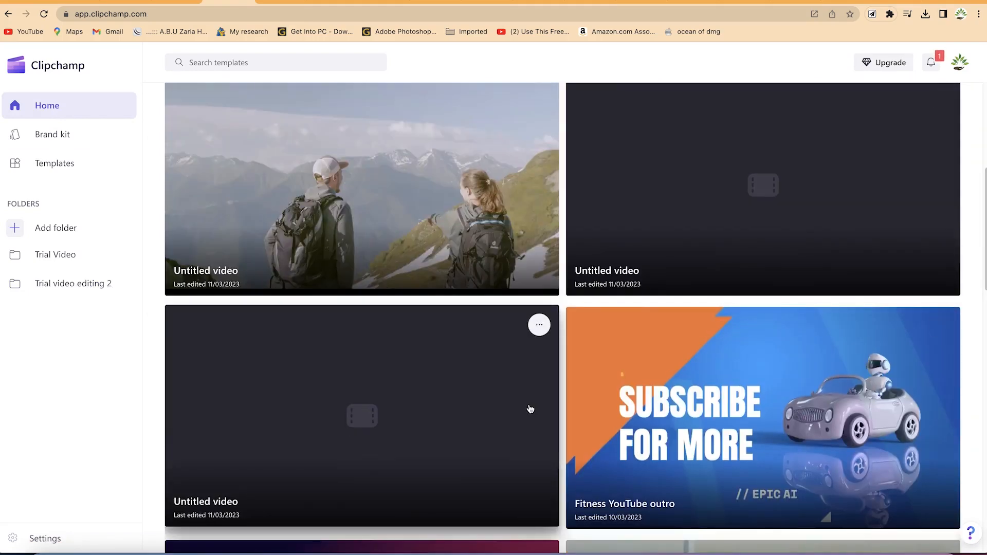
pyautogui.scroll(-4, 631, 426)
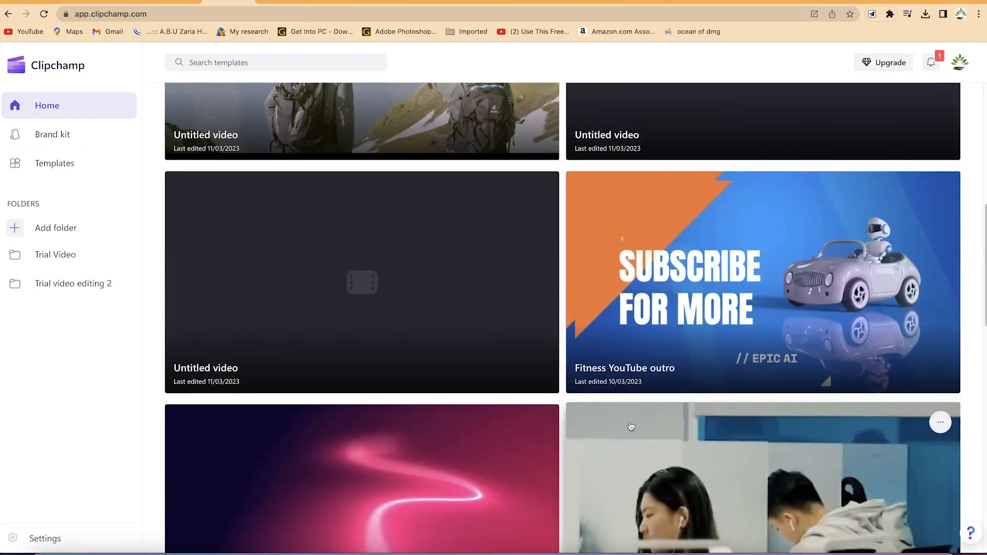
pyautogui.scroll(-6, 631, 426)
pyautogui.scroll(-4, 630, 427)
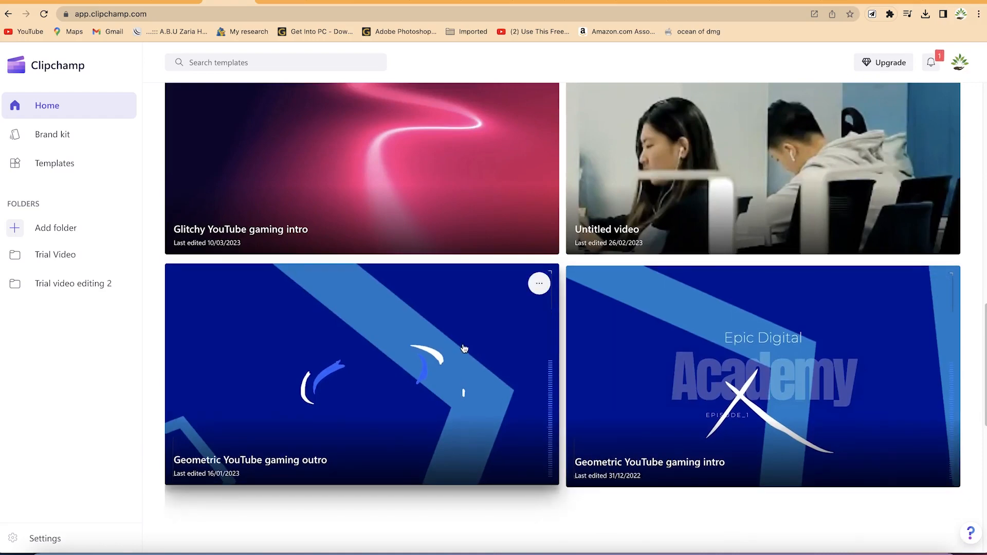
pyautogui.scroll(-3, 506, 320)
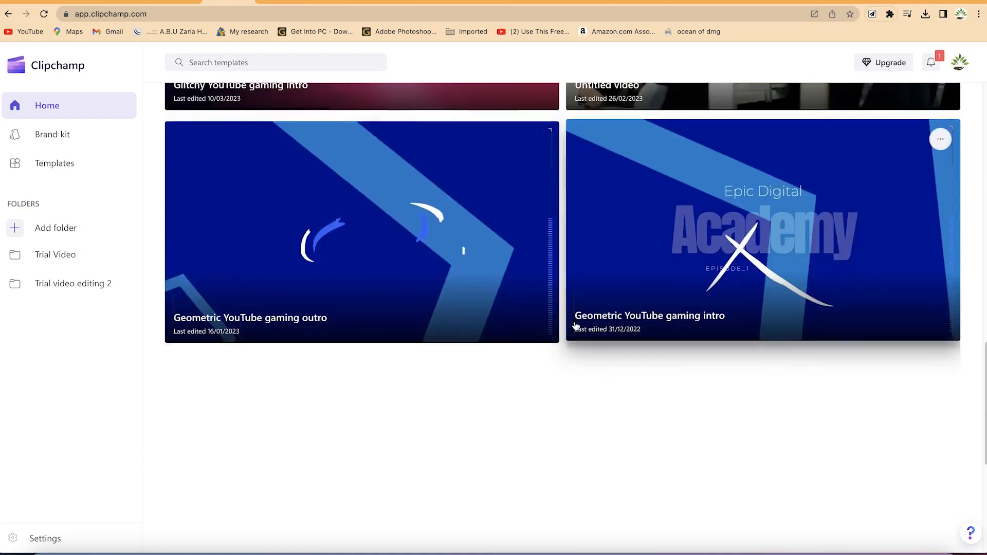
pyautogui.scroll(15, 766, 329)
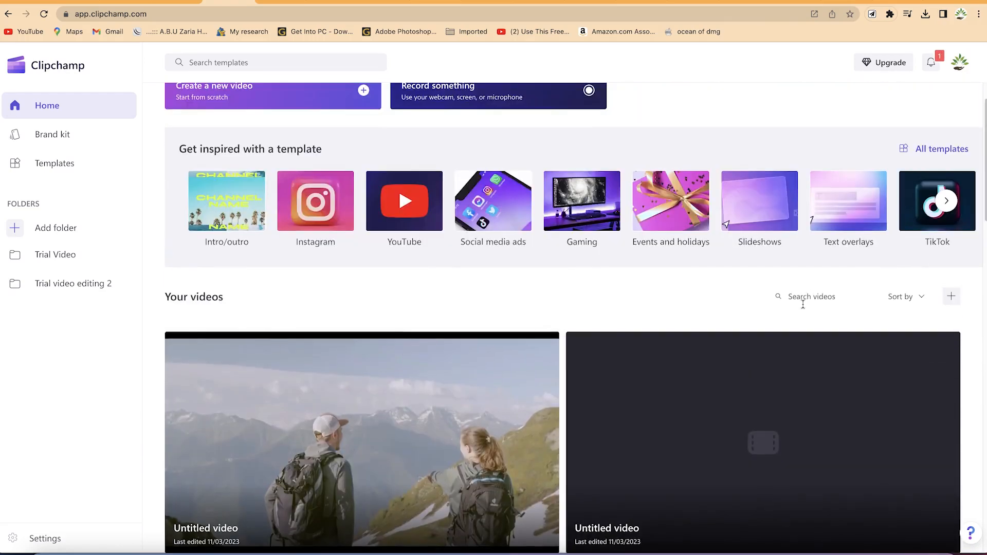
pyautogui.click(799, 298)
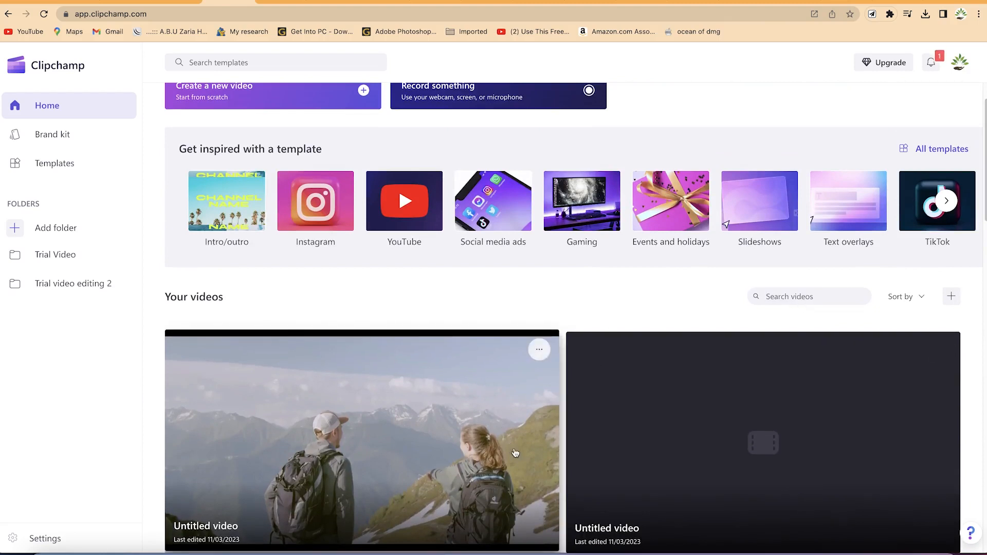
pyautogui.click(922, 297)
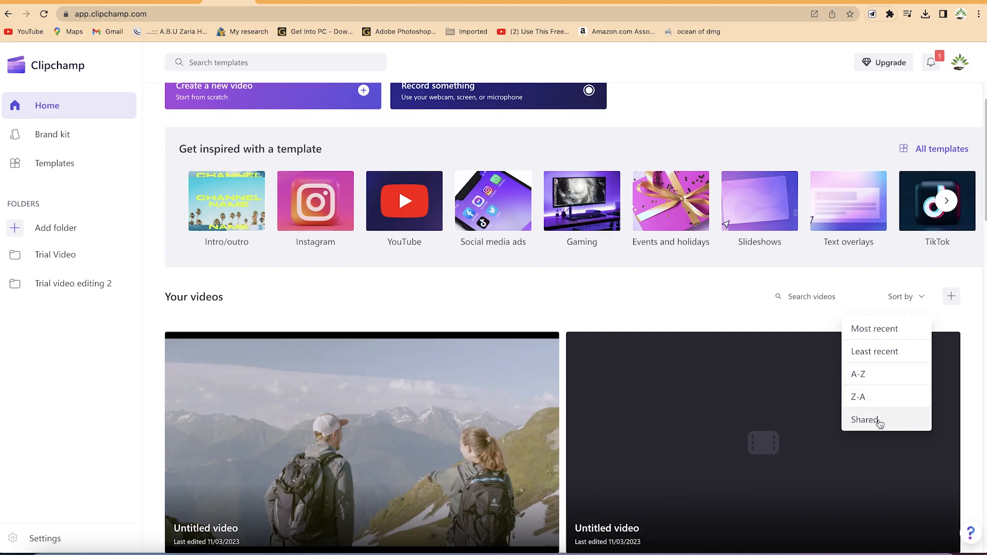
# Create a new blank video from the Your videos section and leave the editor again.
pyautogui.click(952, 297)
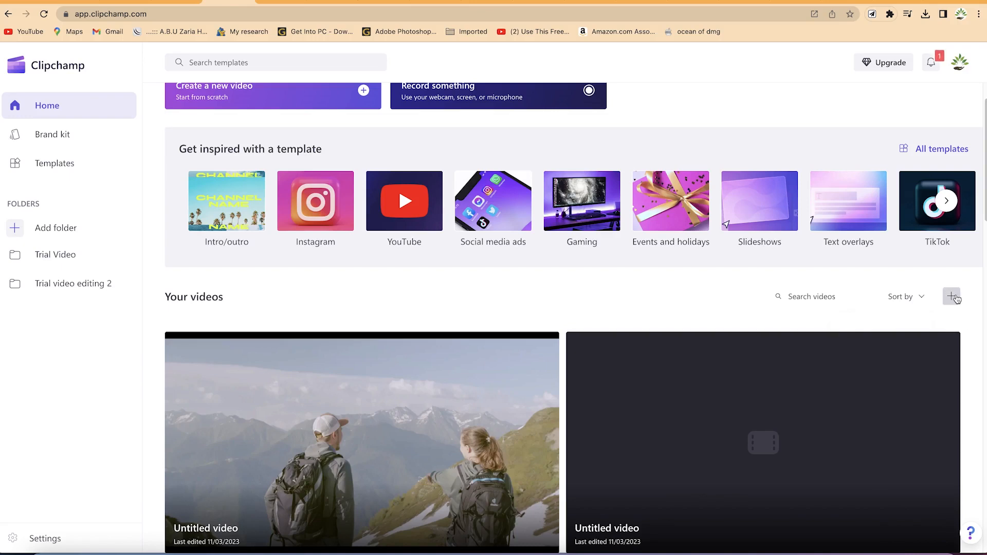
pyautogui.click(954, 297)
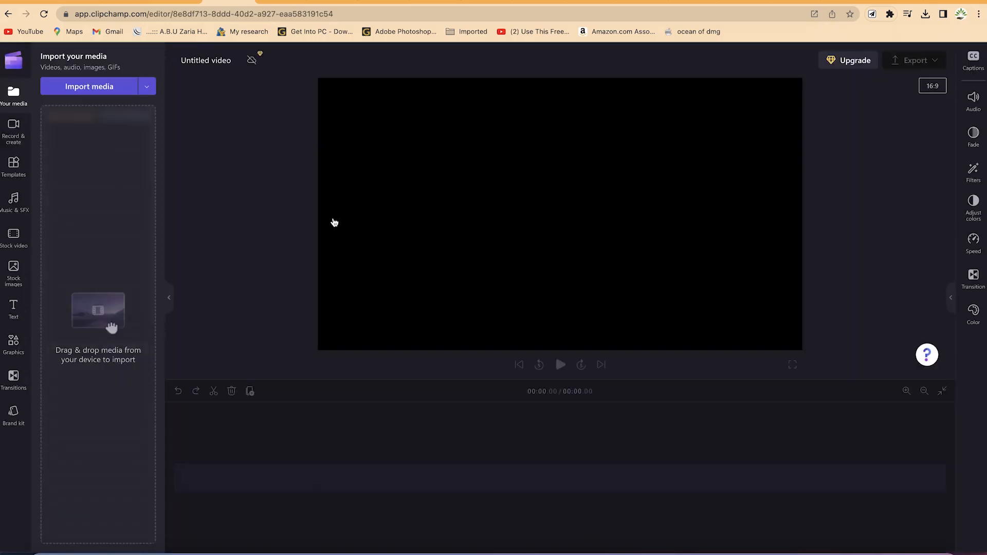
pyautogui.click(8, 16)
# Look over the brand kit page's logo, font and color sections and go back to the home page.
pyautogui.click(69, 143)
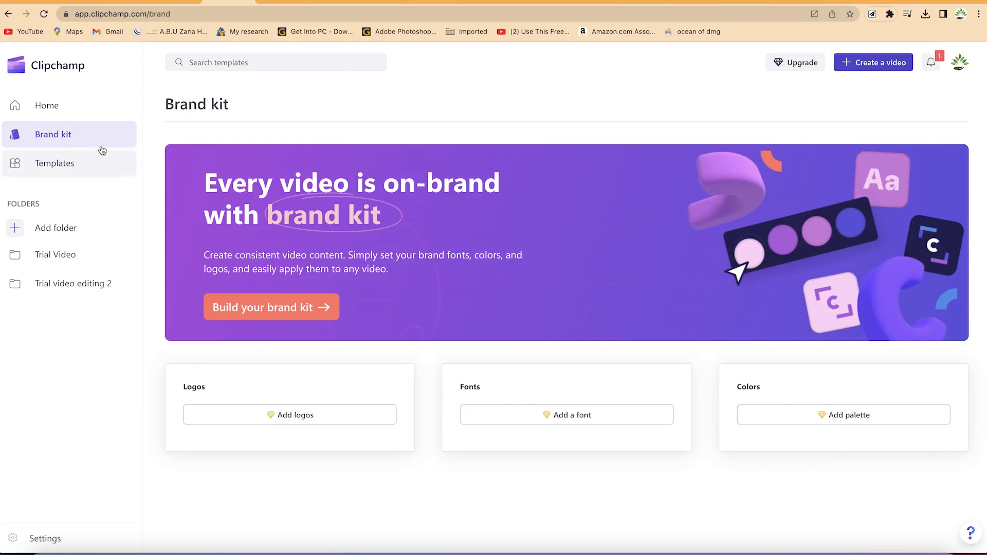
pyautogui.click(60, 100)
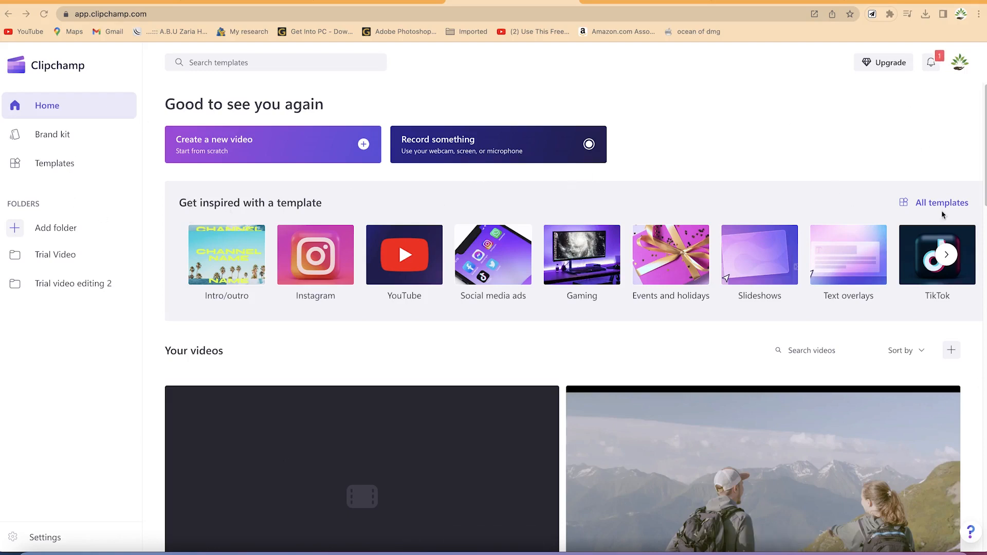
# Open the full Intro/outro collection from all templates and start a video with the Glitchy YouTube gaming intro template.
pyautogui.click(963, 204)
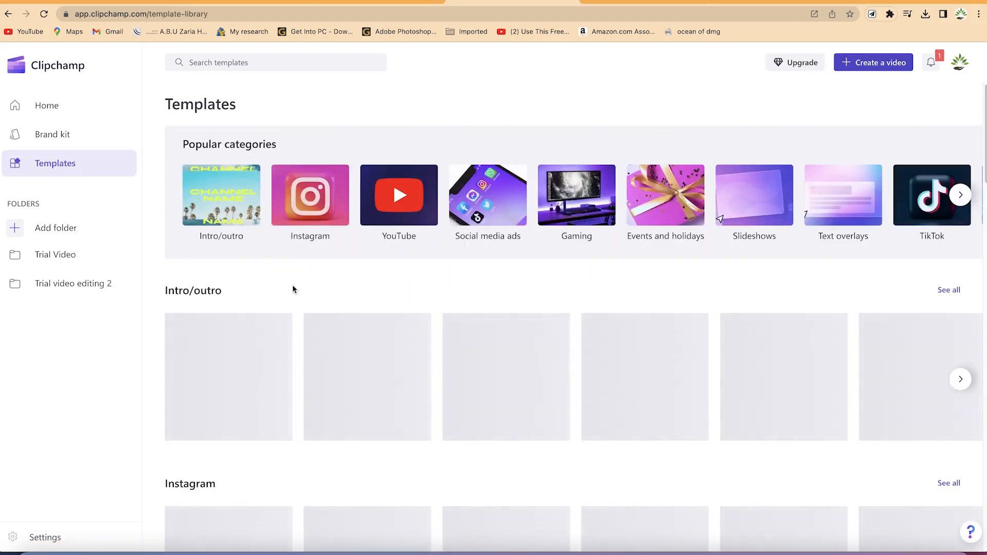
pyautogui.scroll(-1, 300, 340)
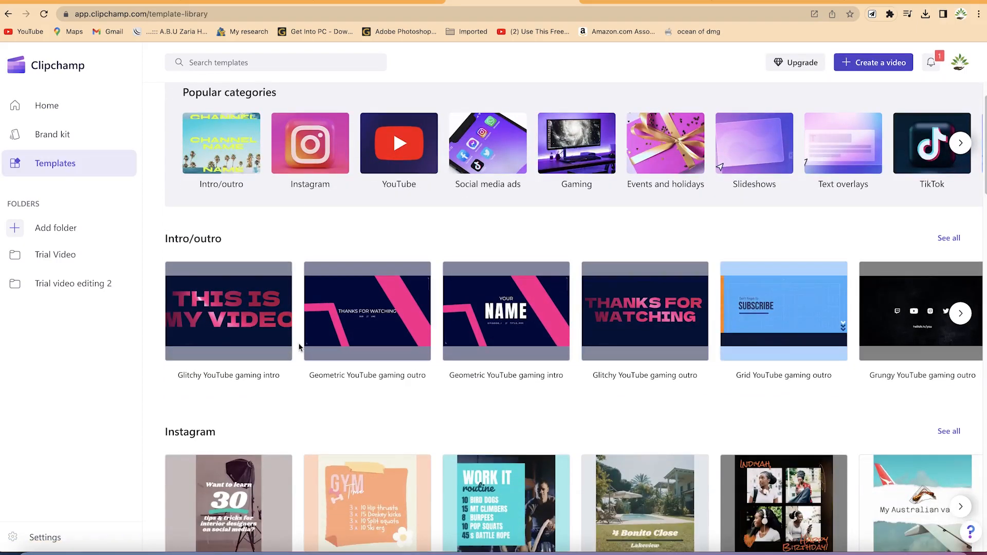
pyautogui.scroll(-2, 252, 314)
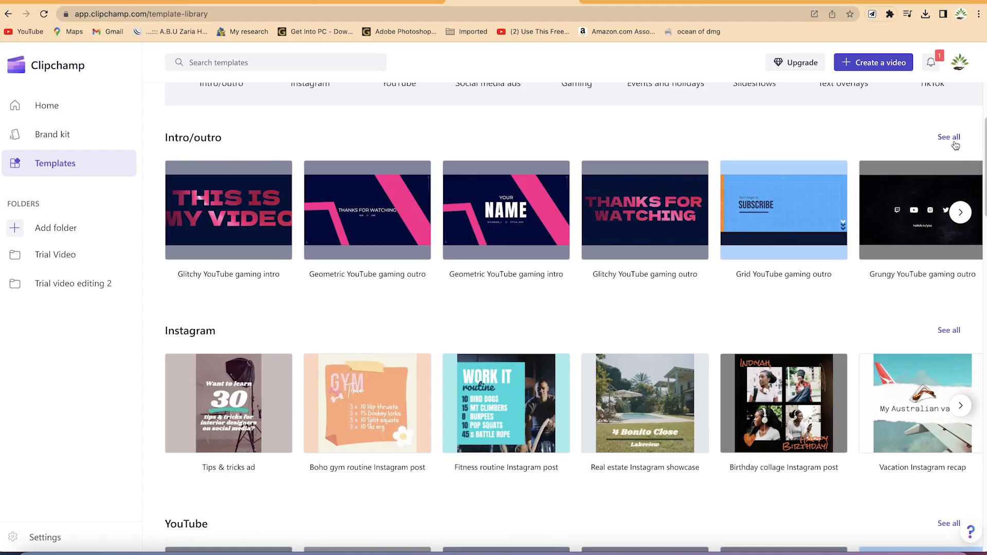
pyautogui.click(949, 138)
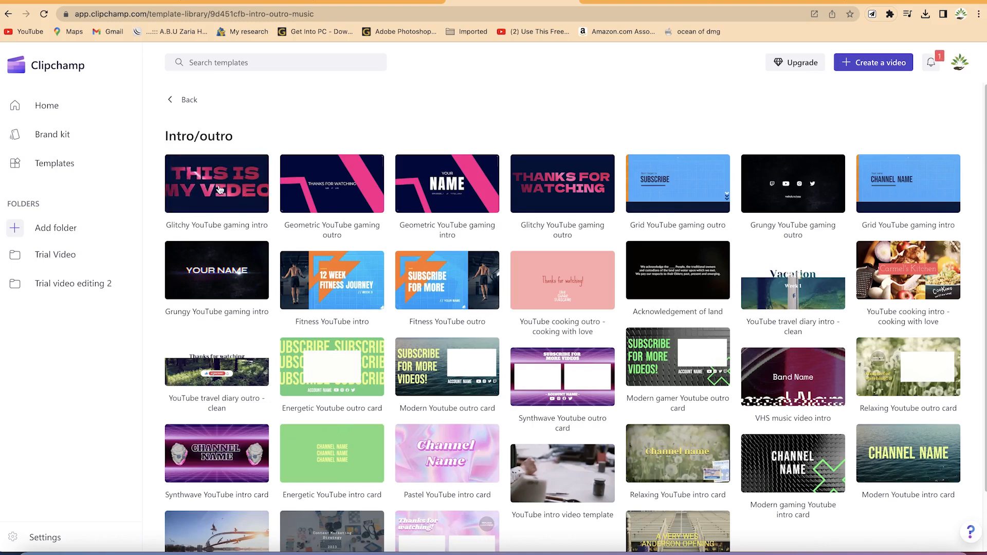
pyautogui.click(220, 190)
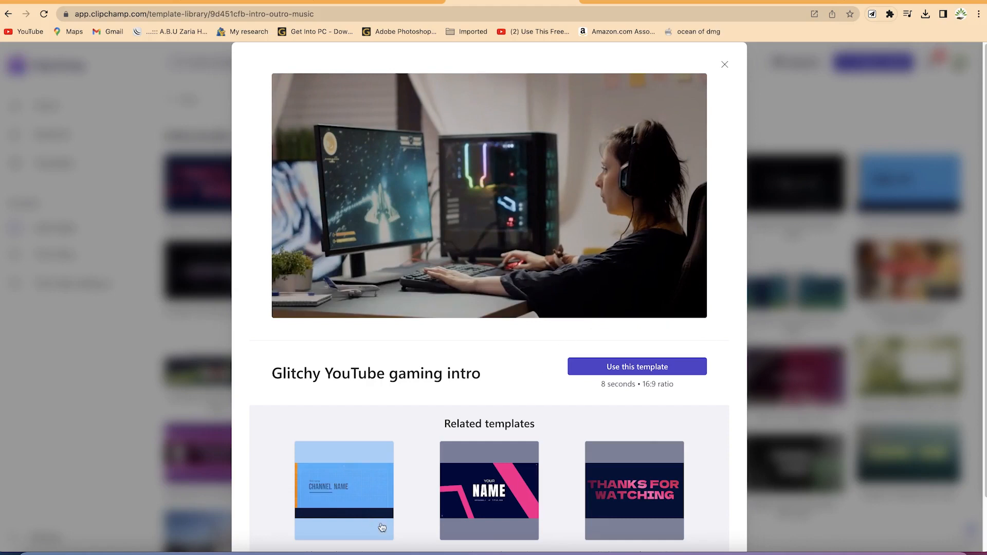
pyautogui.click(630, 373)
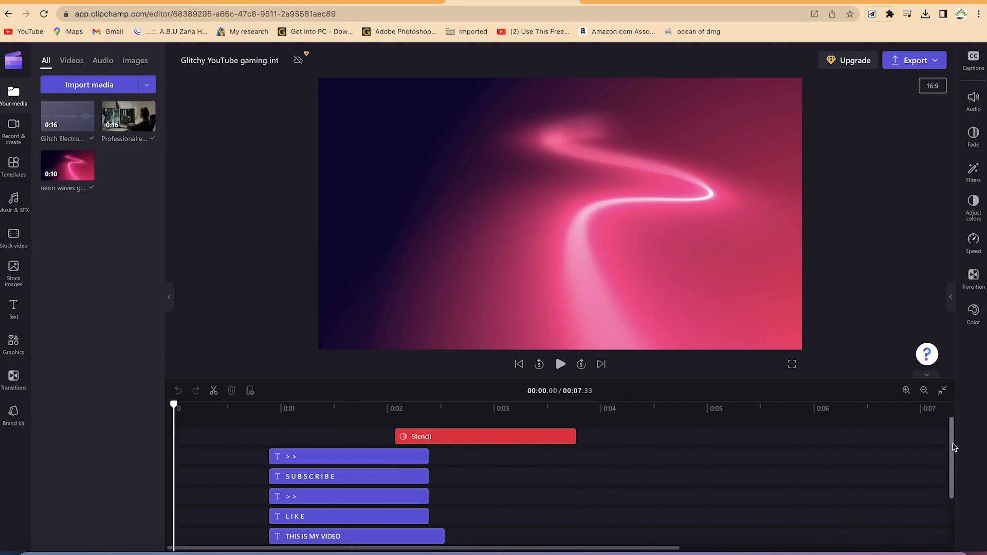
# Examine the template's timeline tracks, including its text, stencil, video and audio clips, and select the woman gamer clip.
pyautogui.scroll(-3, 952, 446)
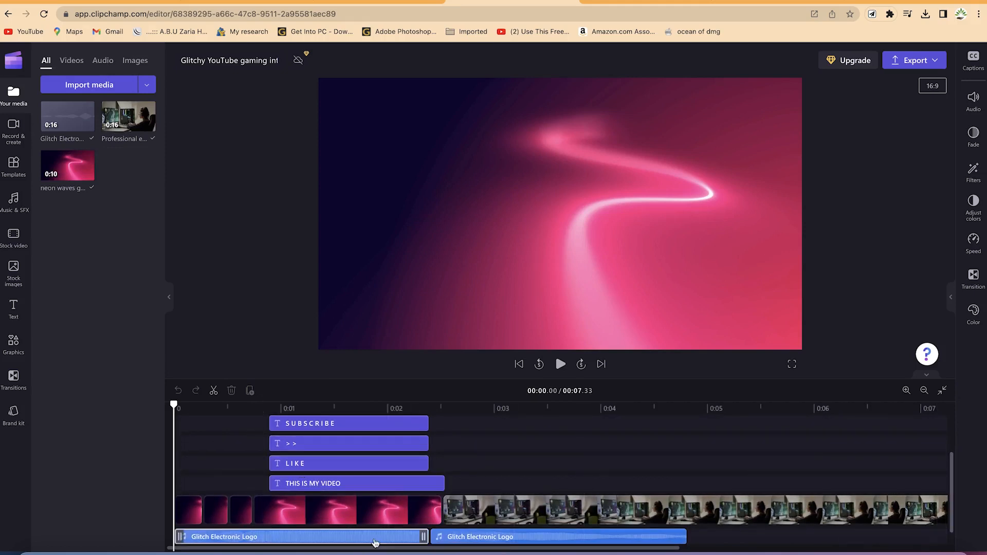
pyautogui.click(537, 518)
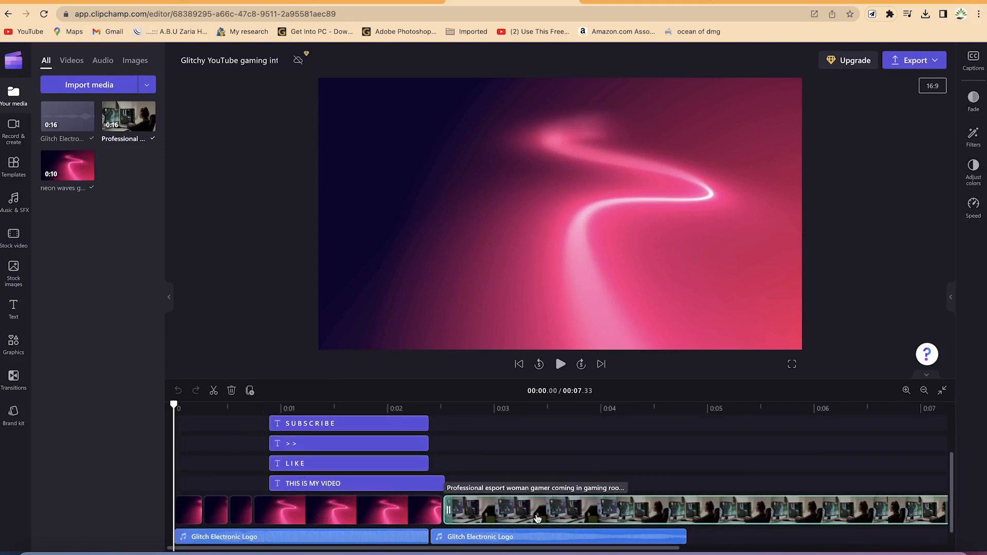
pyautogui.scroll(-1, 288, 540)
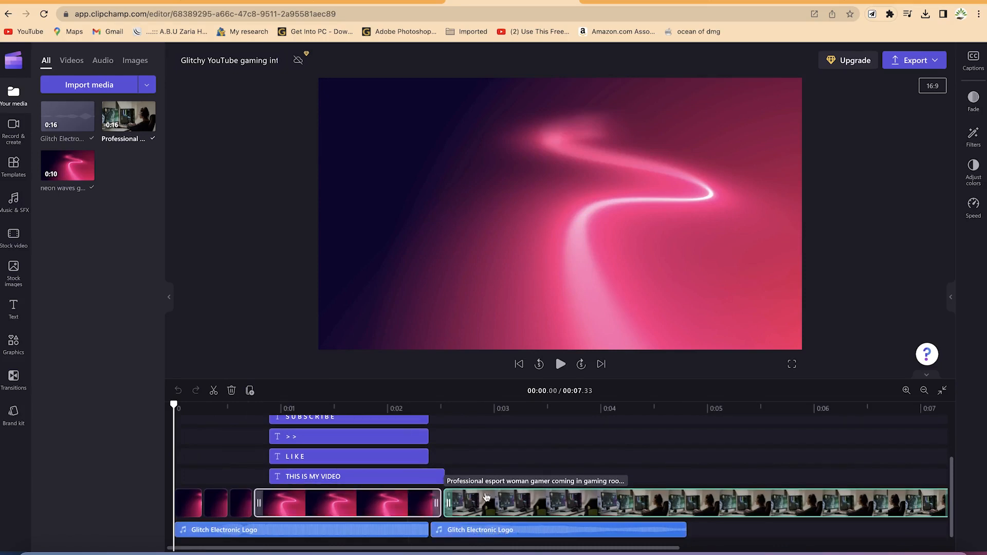
pyautogui.scroll(3, 391, 490)
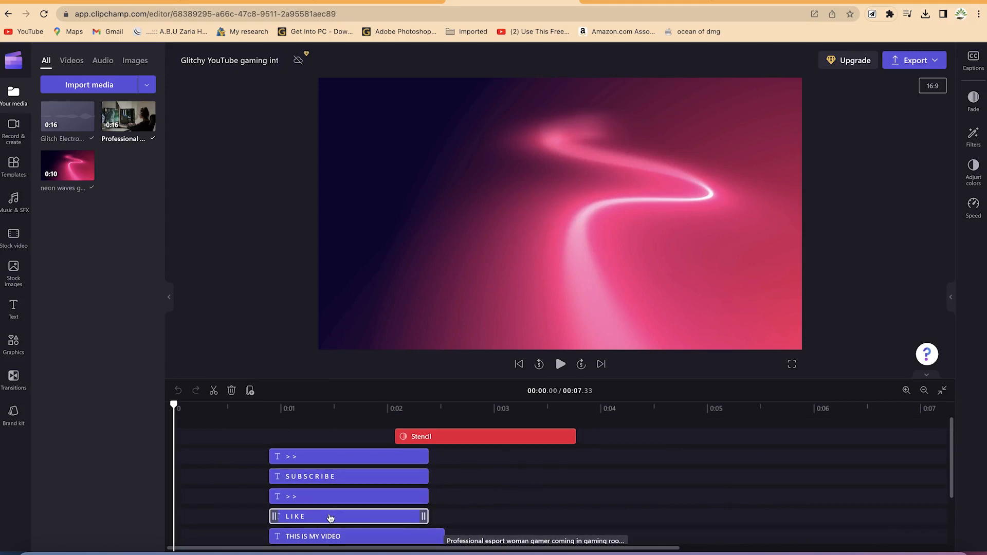
# Play a preview of the intro, pause it partway through the gamer clip and look over the lower tracks.
pyautogui.press('space')
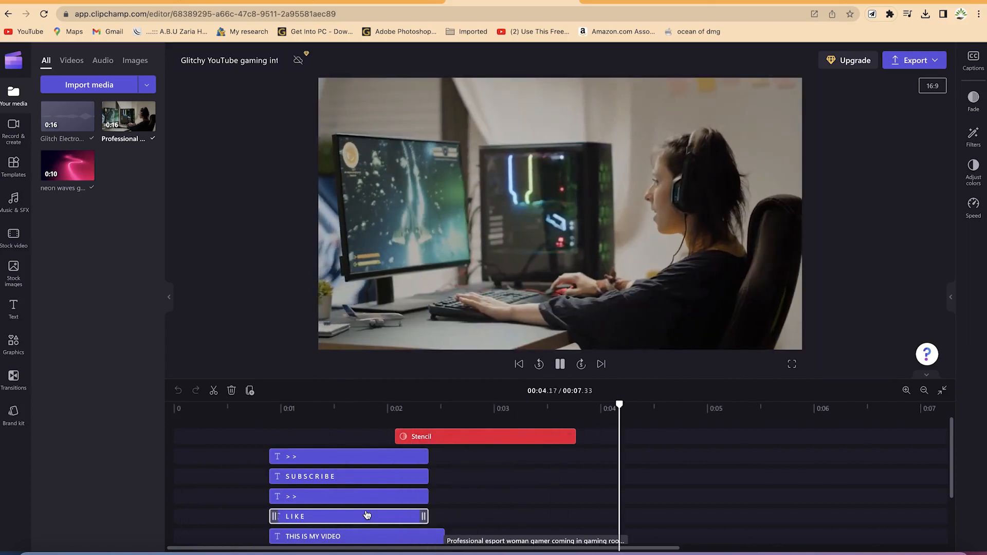
pyautogui.press('space')
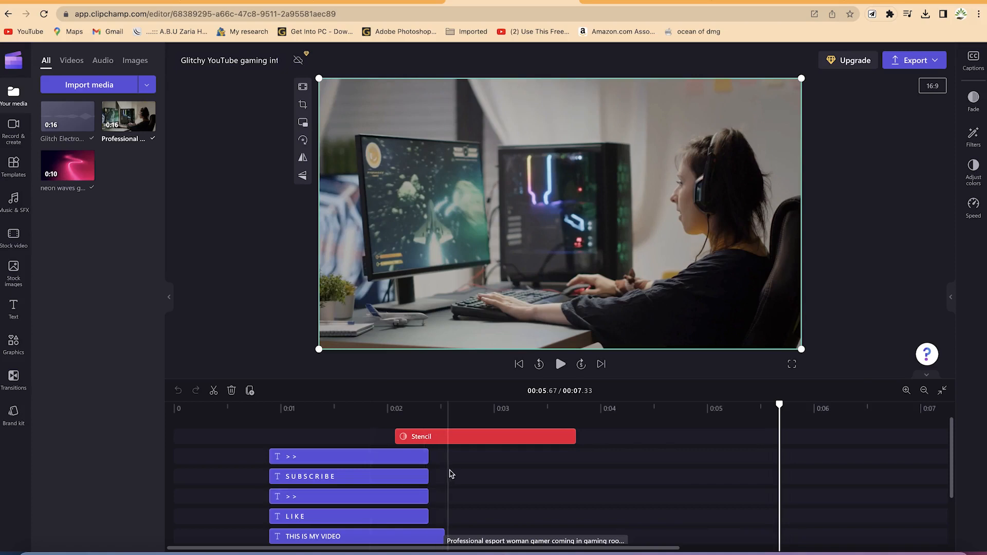
pyautogui.scroll(-1, 506, 477)
pyautogui.scroll(-1, 505, 477)
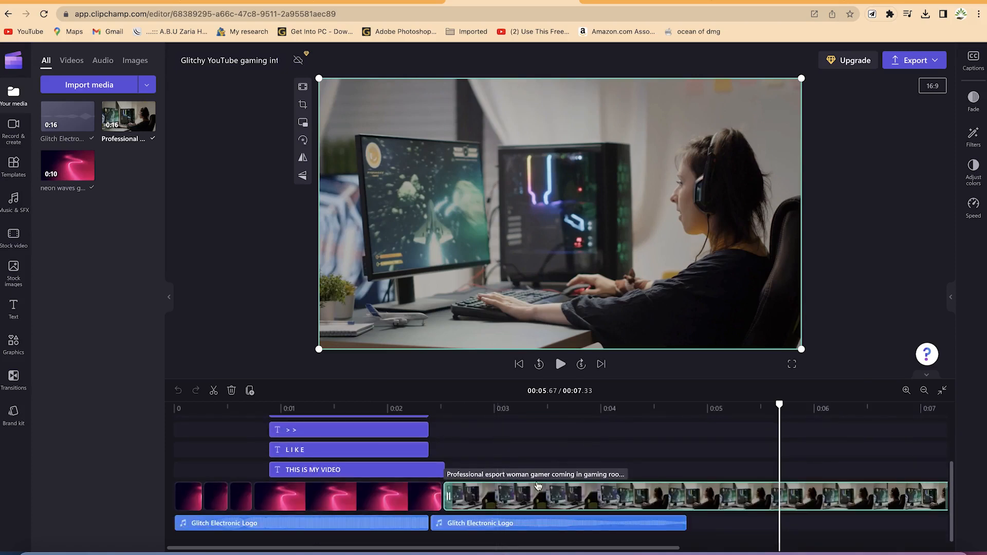
# Move the playhead back to the opening title at about 1.32 s and select the SUBSCRIBE text clip.
pyautogui.moveTo(782, 407); pyautogui.dragTo(303, 438)
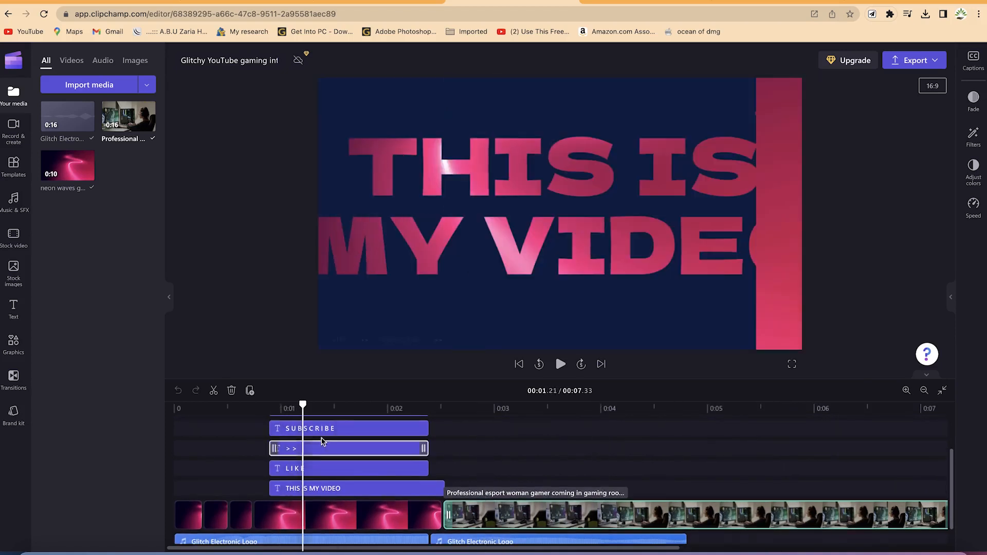
pyautogui.click(348, 434)
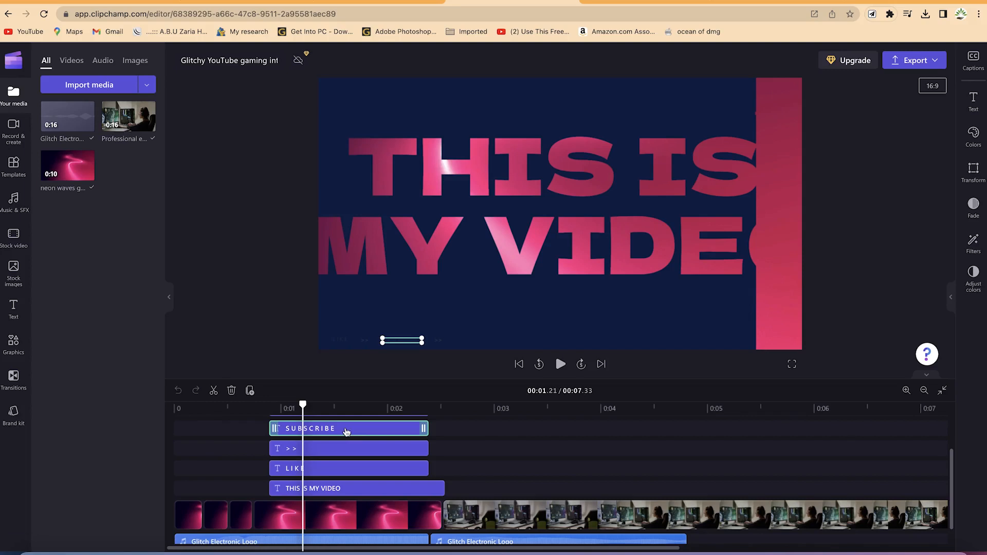
pyautogui.moveTo(301, 408)
pyautogui.mouseDown()
pyautogui.moveTo(343, 408)
pyautogui.moveTo(315, 408)
pyautogui.mouseUp()
pyautogui.scroll(2, 317, 425)
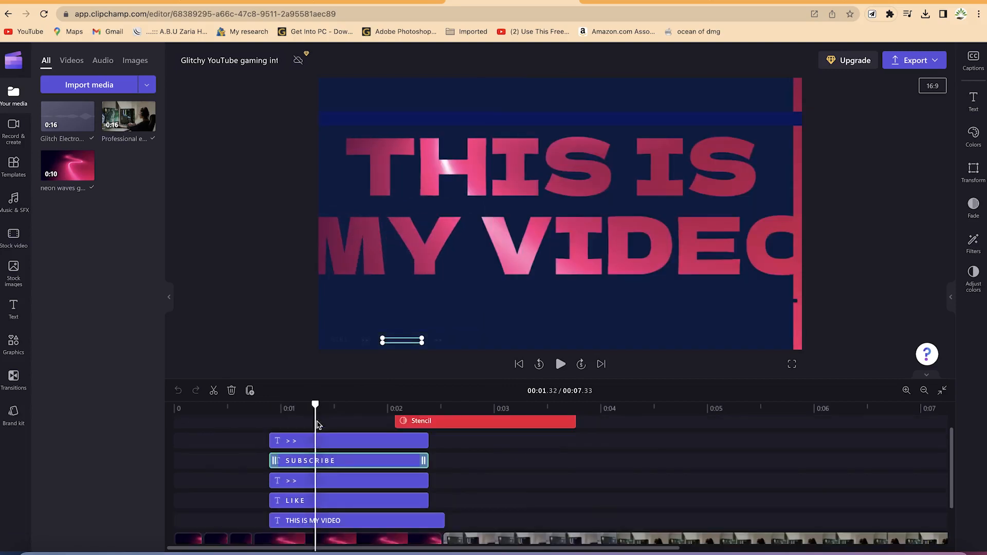
# Replace the main title THIS IS MY VIDEO with OPEN AI, split over two lines.
pyautogui.click(512, 321)
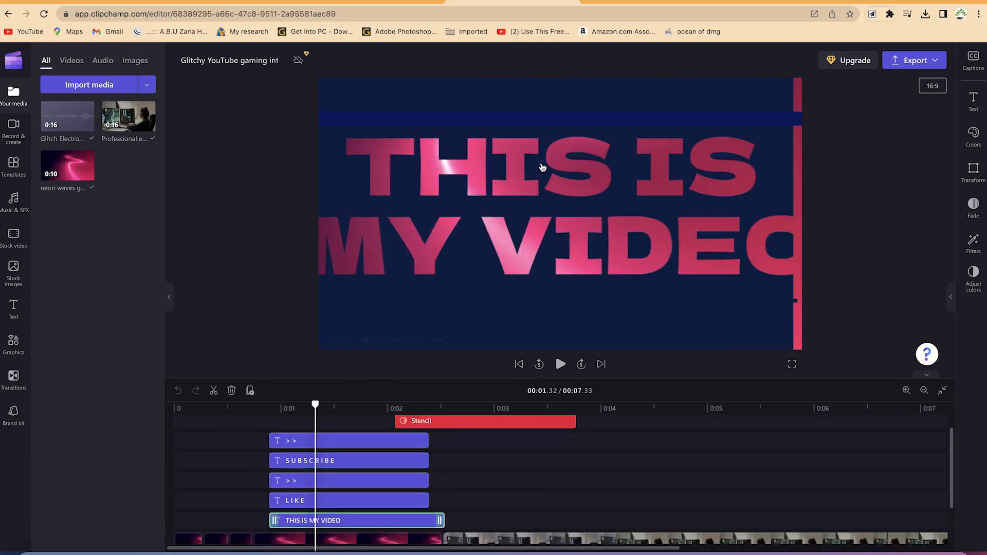
pyautogui.click(540, 171)
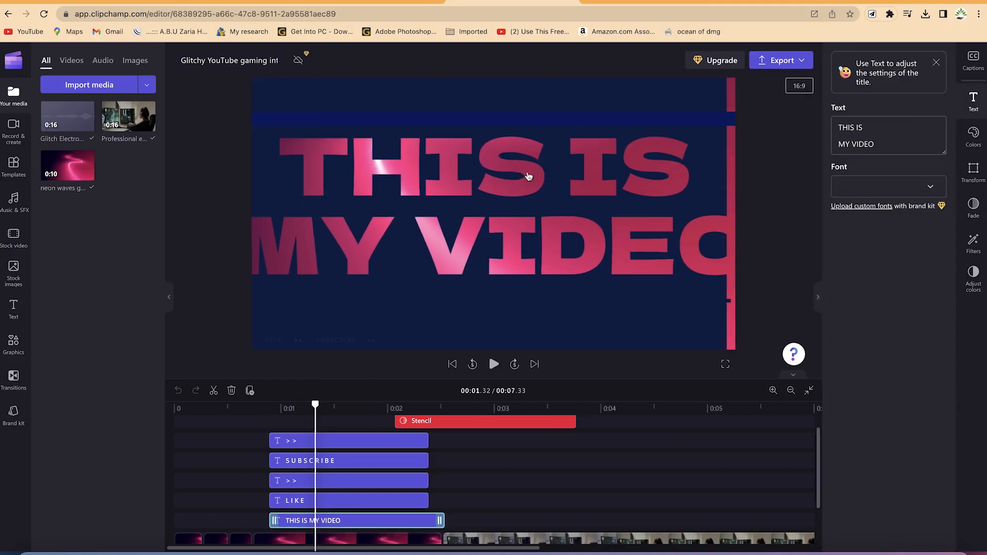
pyautogui.moveTo(873, 147); pyautogui.dragTo(835, 123)
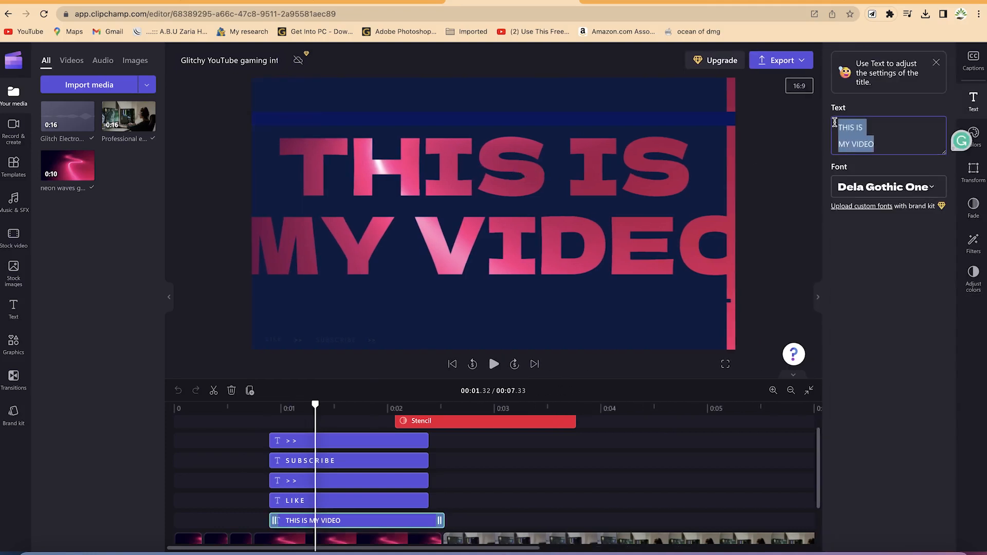
pyautogui.write('OP')
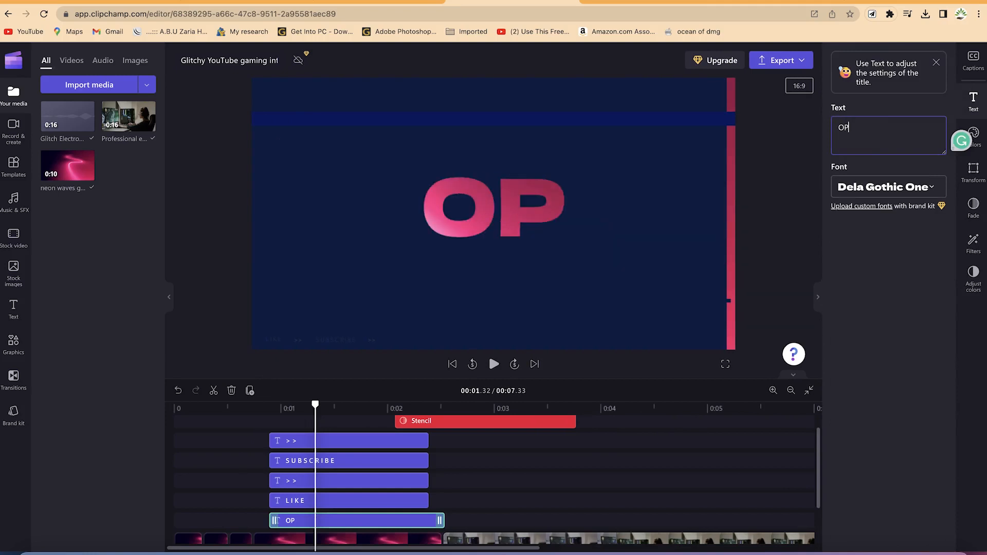
pyautogui.write('e')
pyautogui.write('EN')
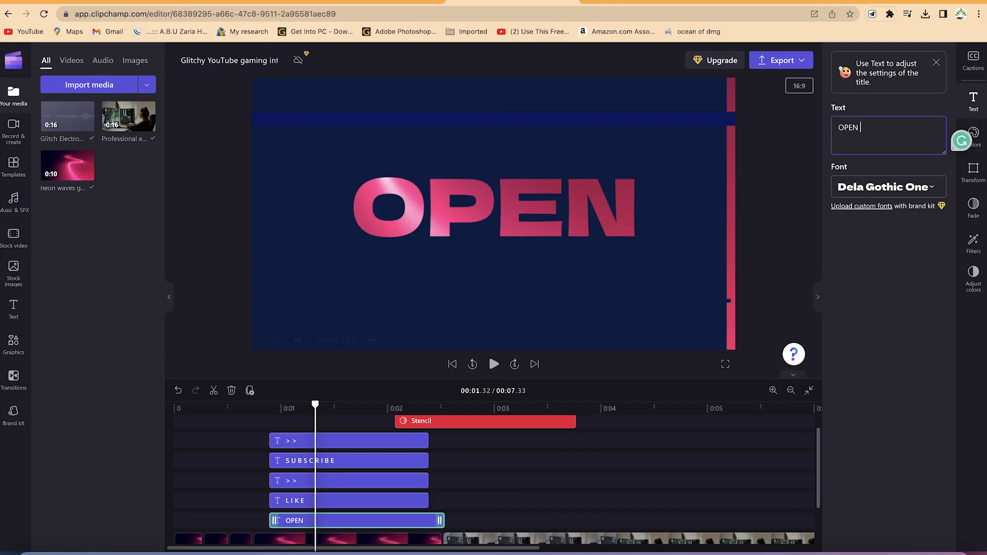
pyautogui.press('Return')
pyautogui.write('AI')
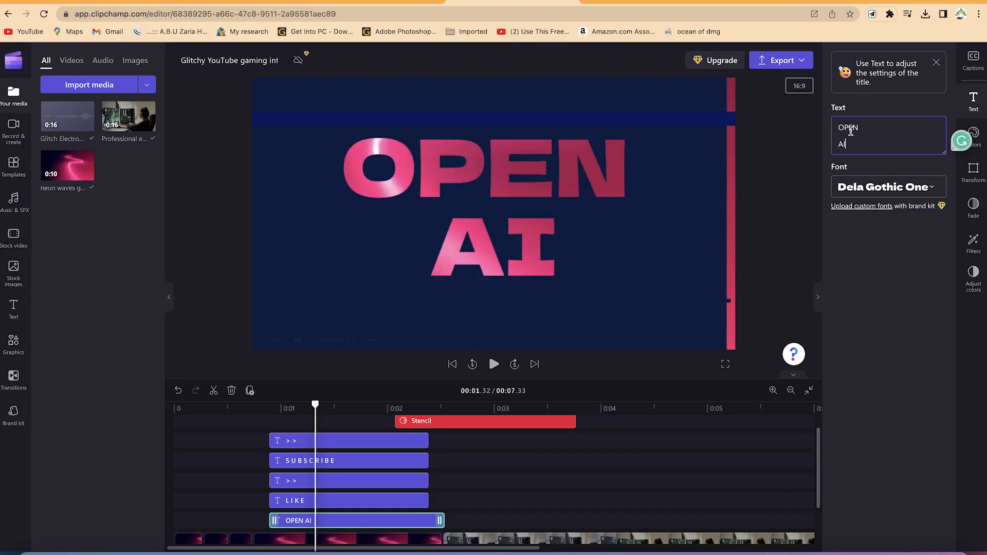
# Try the Spartan font on the OPEN AI title and settle on Azeret Mono.
pyautogui.press('super+a')
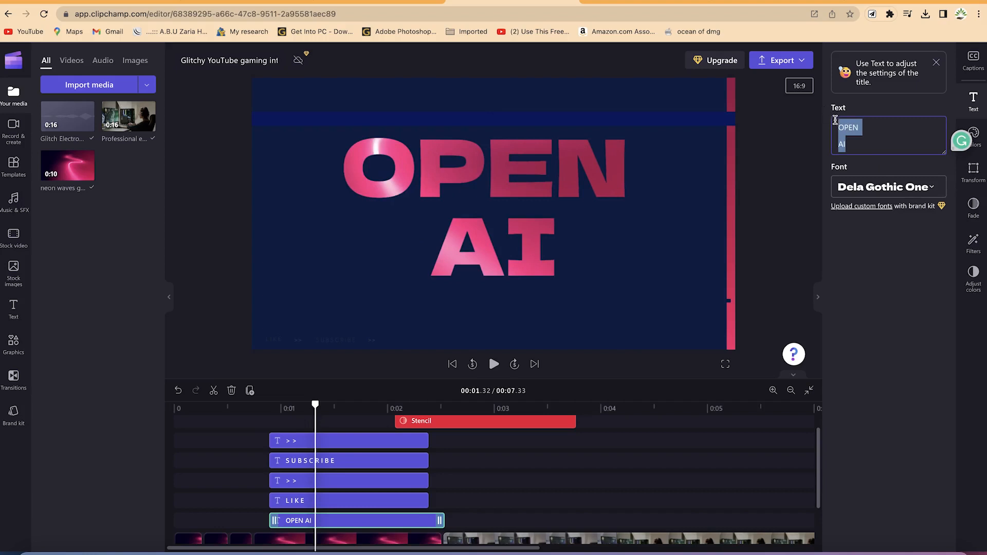
pyautogui.click(925, 188)
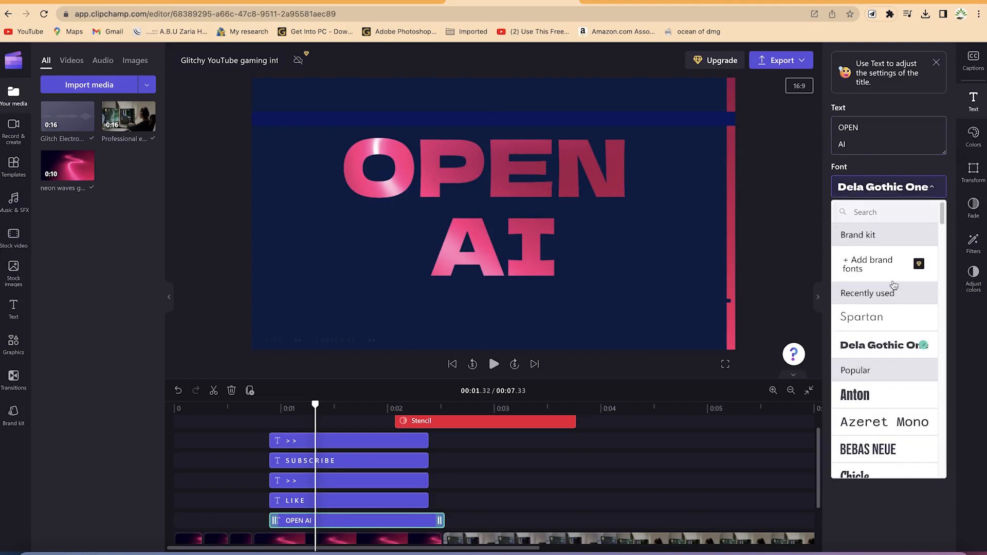
pyautogui.scroll(-1, 880, 298)
pyautogui.click(877, 305)
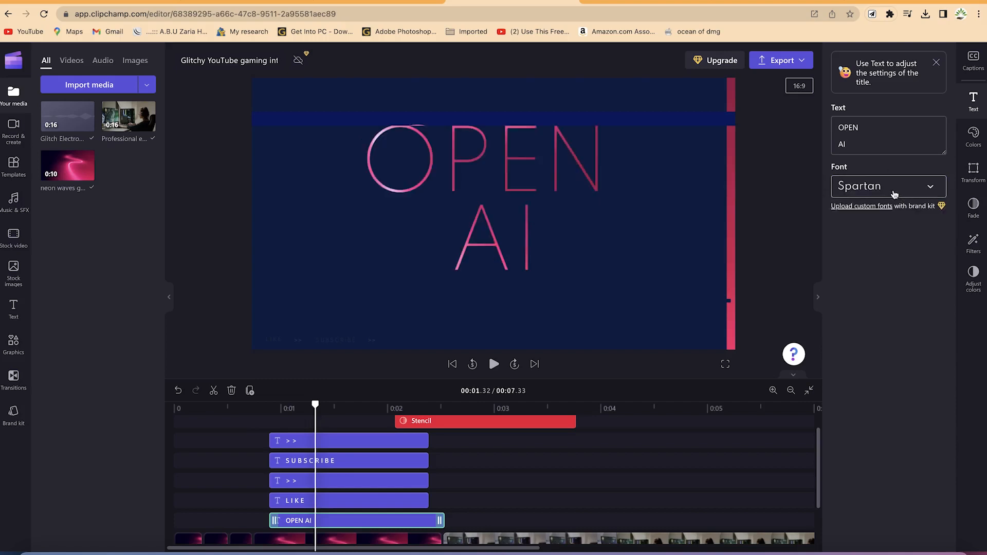
pyautogui.click(897, 191)
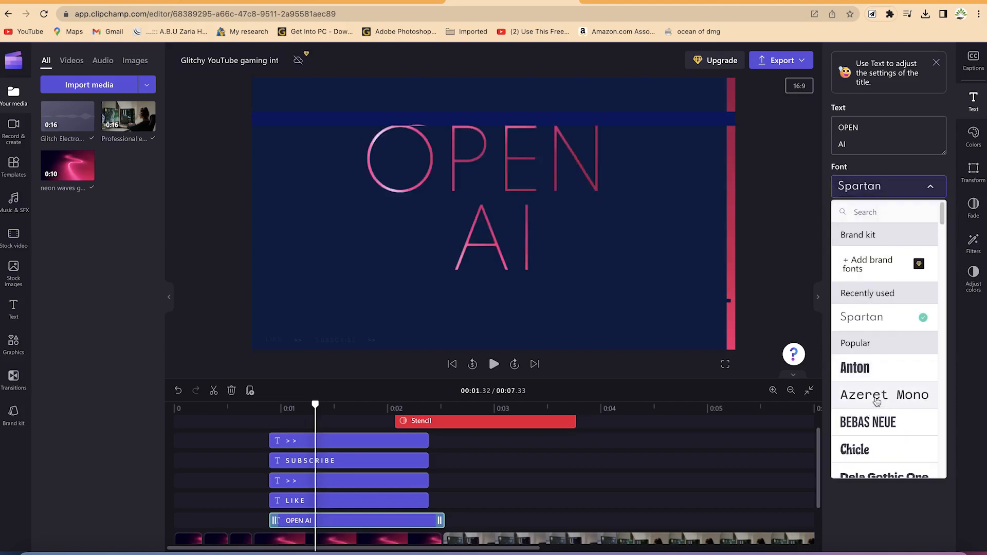
pyautogui.click(877, 401)
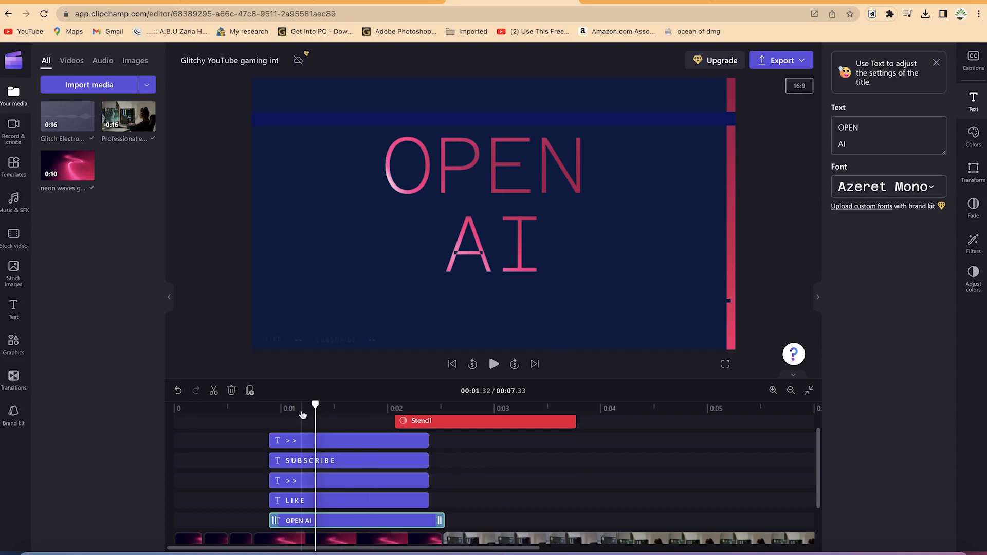
# Preview the edited intro from near its start and pause it in the woman gamer clip.
pyautogui.moveTo(313, 406); pyautogui.dragTo(194, 407)
pyautogui.press('space')
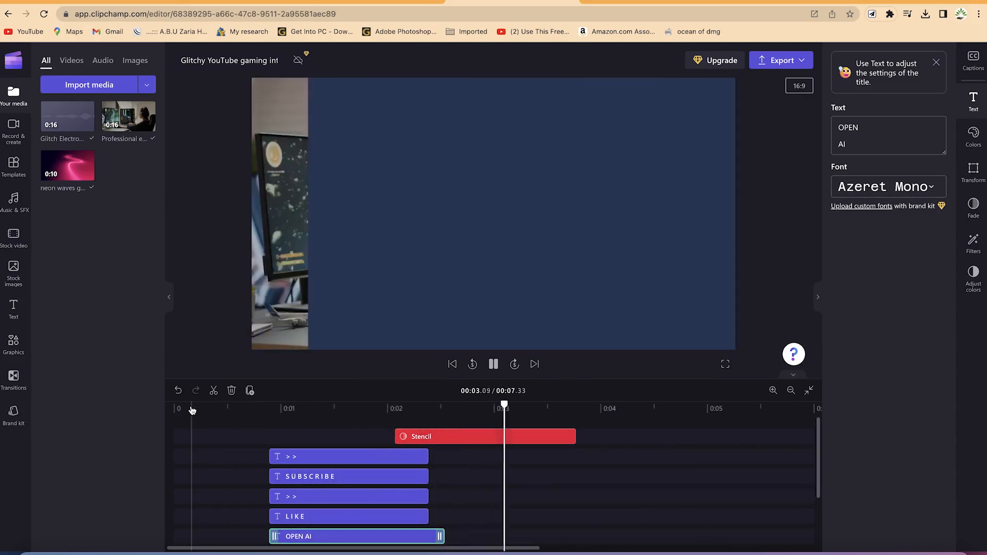
pyautogui.press('space')
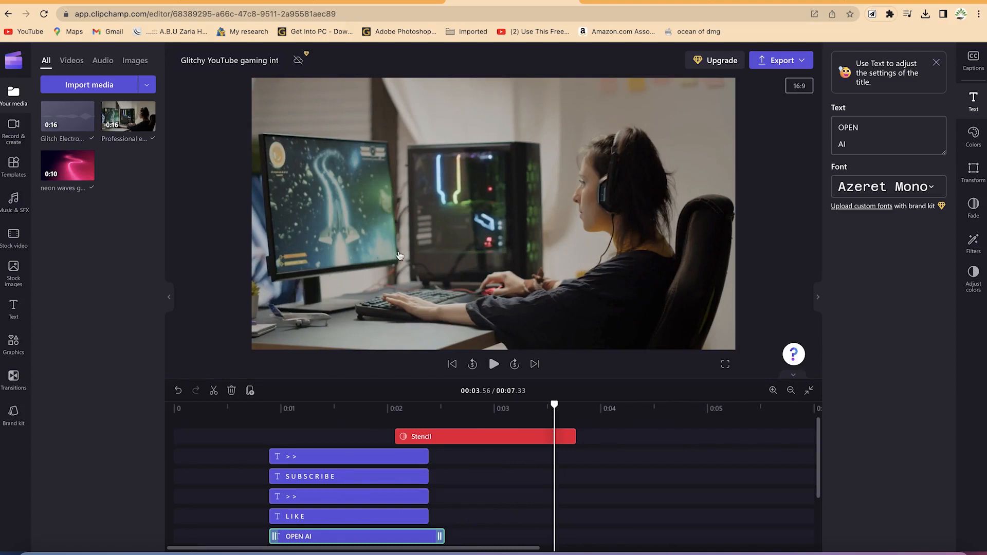
# Open the Pixabay website in a new browser tab.
pyautogui.click(856, 1)
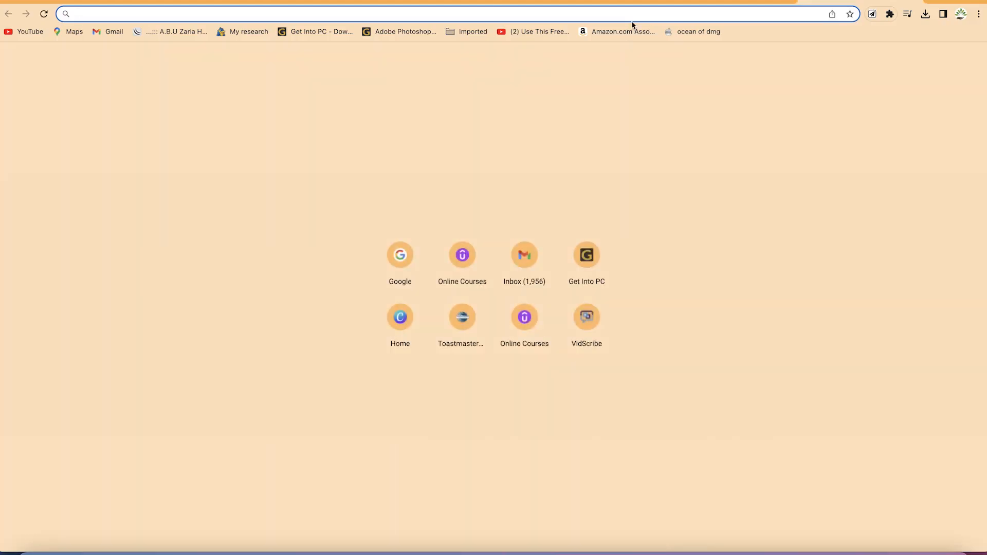
pyautogui.write('o')
pyautogui.press('BackSpace')
pyautogui.press('BackSpace')
pyautogui.write('po')
pyautogui.press('BackSpace')
pyautogui.press('BackSpace')
pyautogui.write('i')
pyautogui.press('Return')
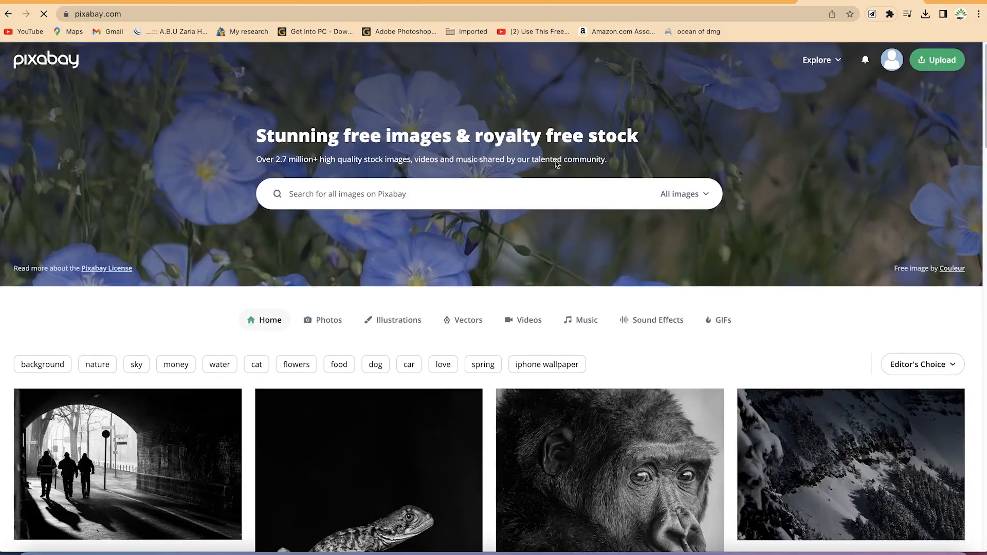
# Restrict the Pixabay search to videos and search for "robots".
pyautogui.click(710, 193)
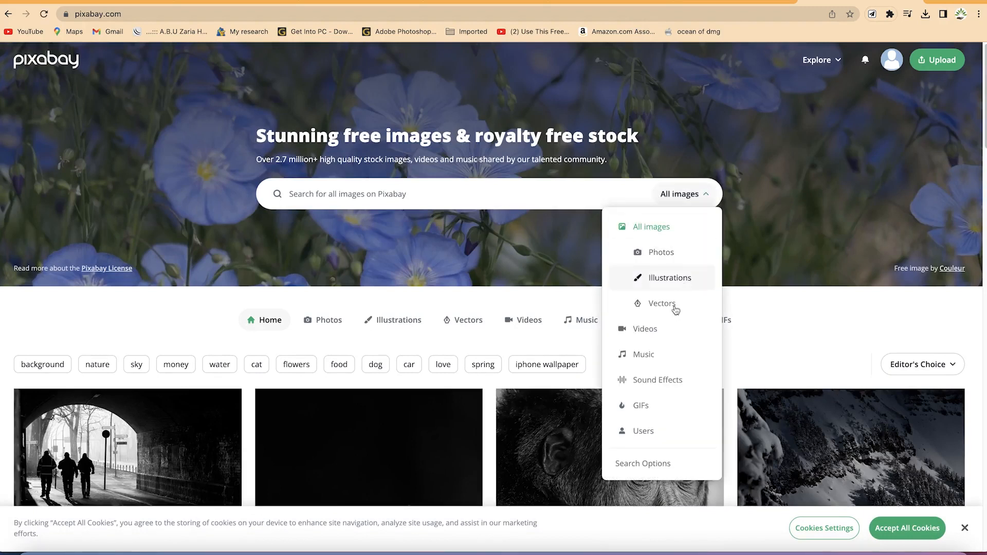
pyautogui.click(678, 326)
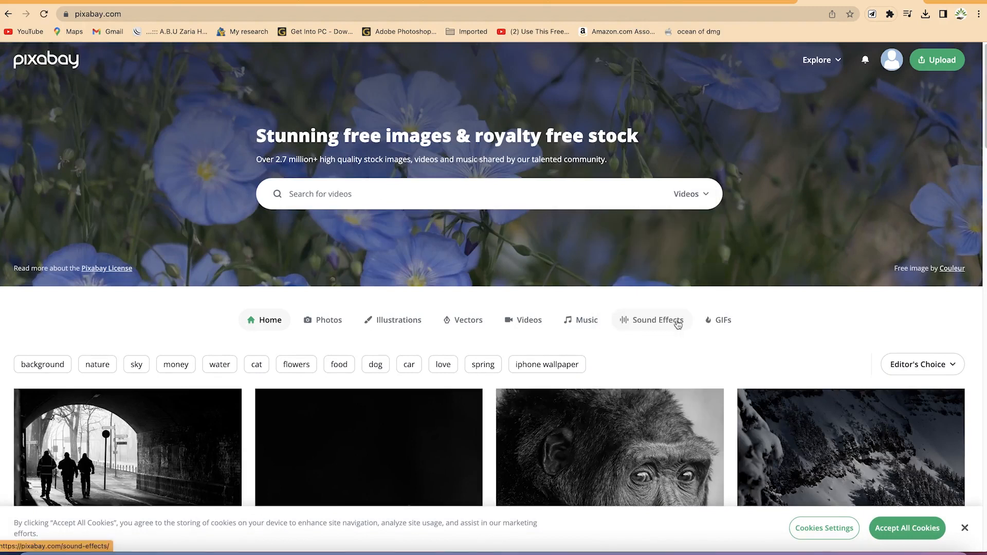
pyautogui.click(521, 199)
pyautogui.write('r')
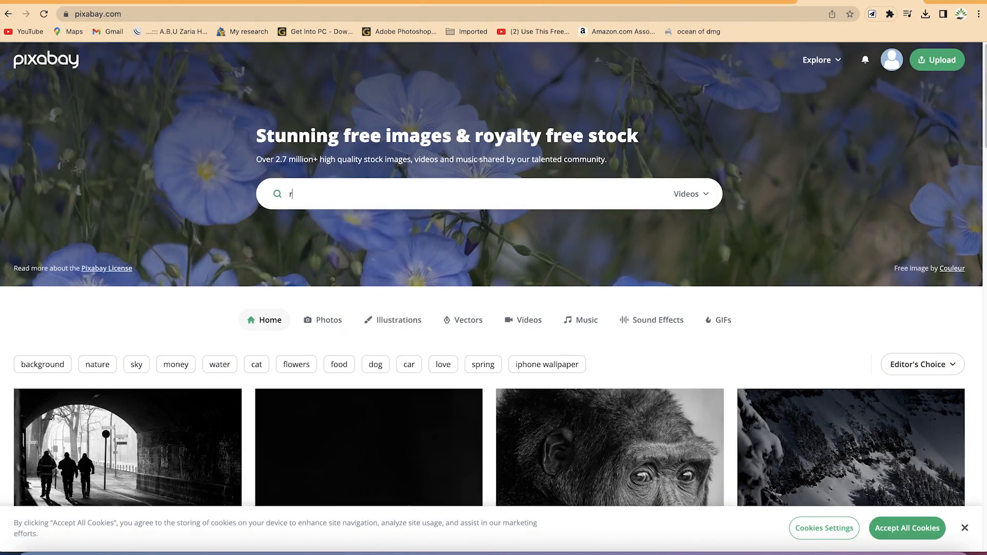
pyautogui.write('obots')
pyautogui.press('Return')
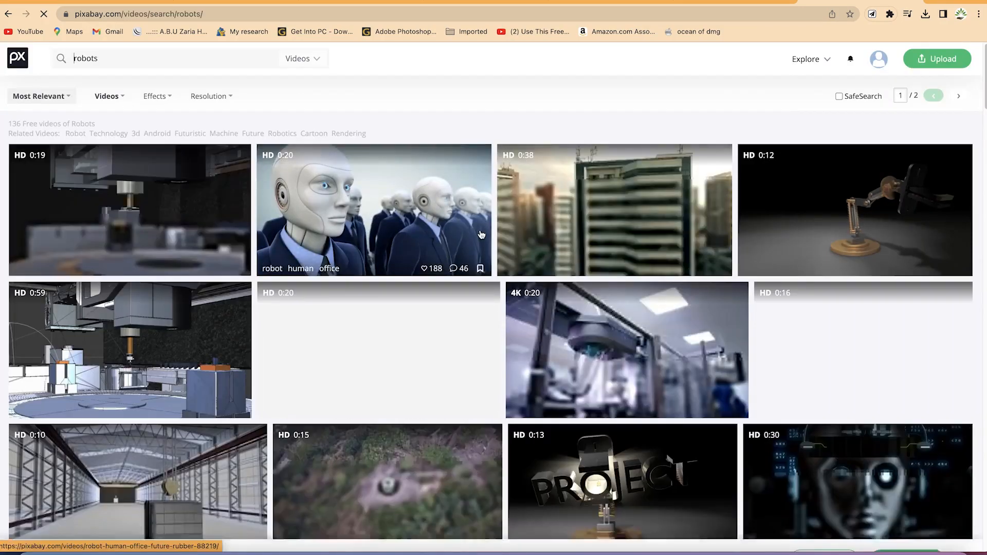
# Find the six-second video of the white robot sitting with a laptop, open it in a new tab and play it.
pyautogui.scroll(-5, 479, 241)
pyautogui.scroll(-7, 478, 256)
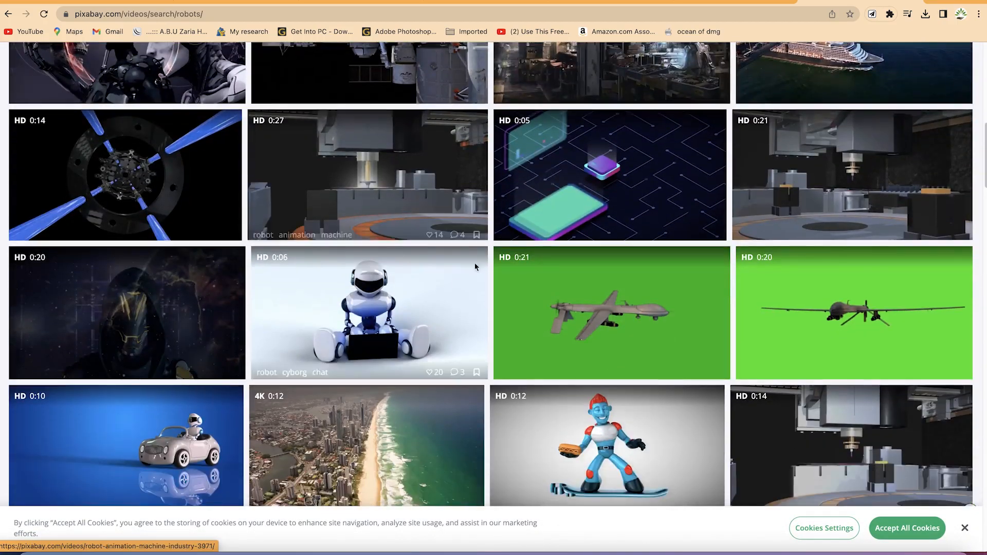
pyautogui.rightClick(381, 315)
pyautogui.click(385, 317)
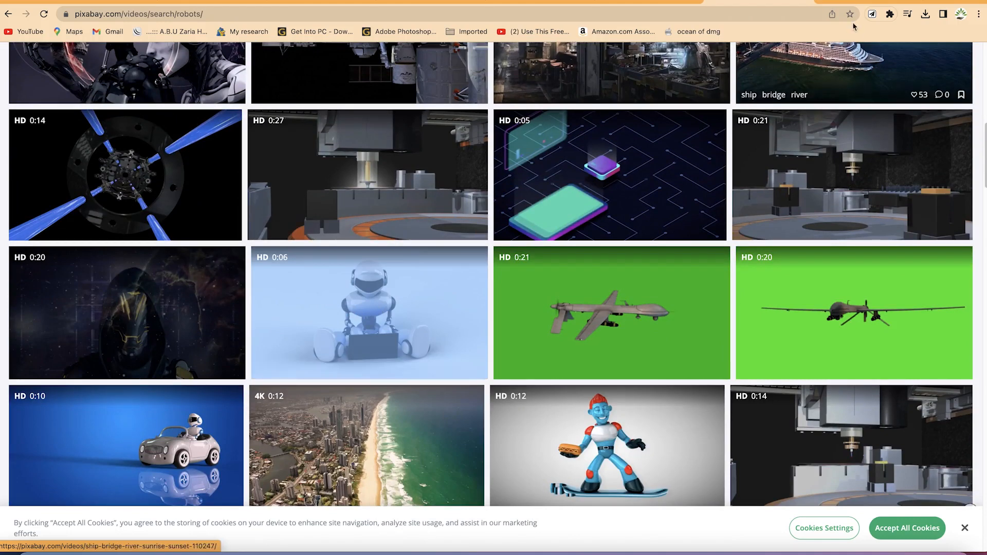
pyautogui.click(409, 308)
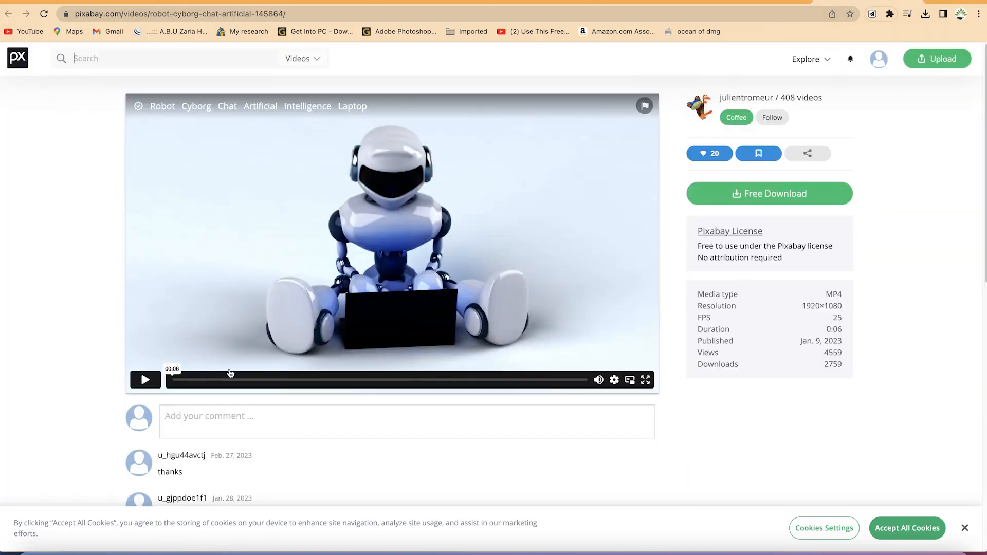
pyautogui.click(146, 380)
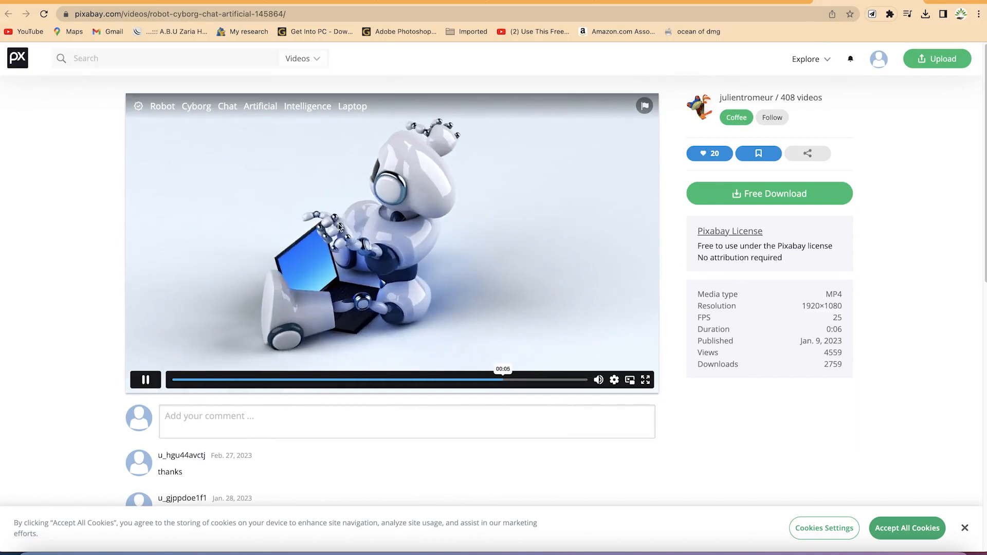
# Download the robot video for free as a 1920×1080 MP4.
pyautogui.click(750, 194)
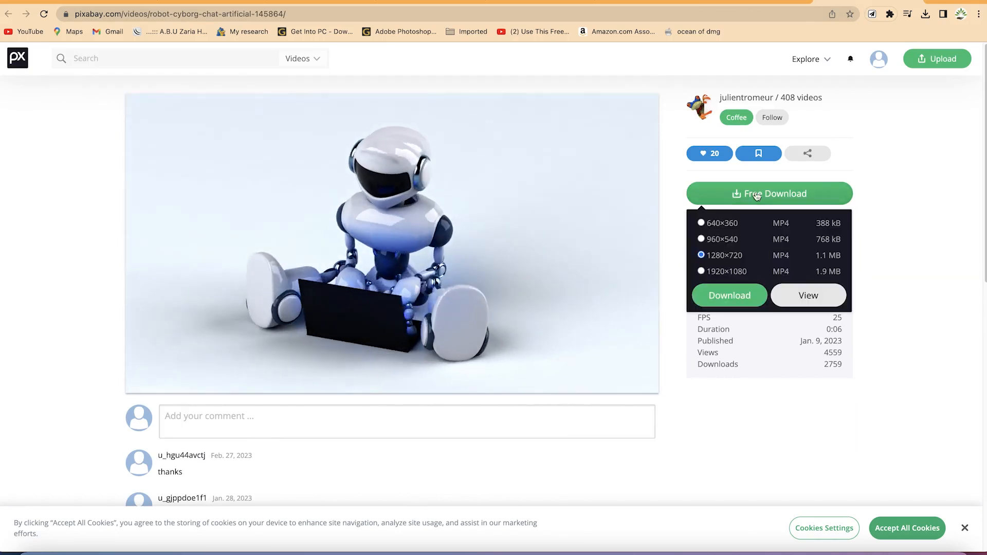
pyautogui.click(702, 272)
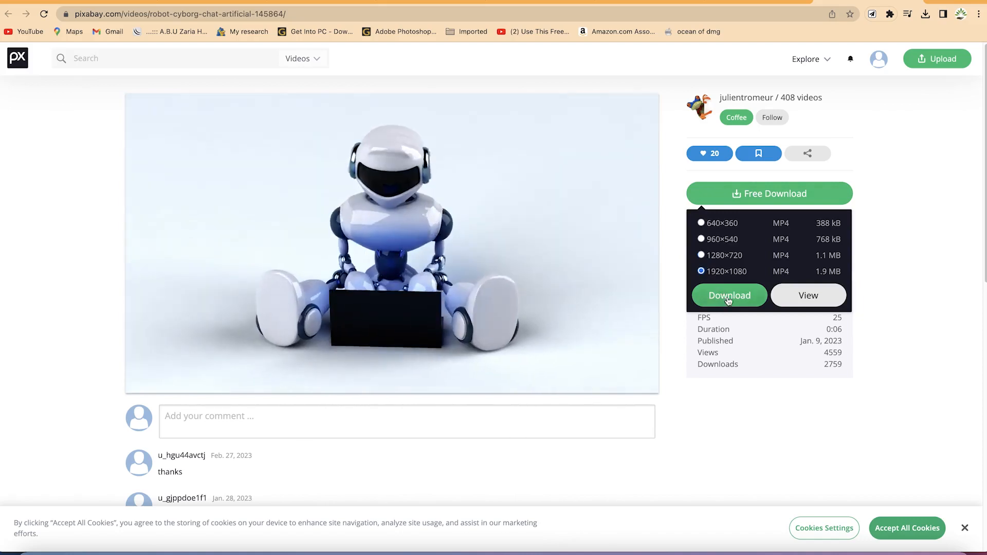
pyautogui.click(729, 295)
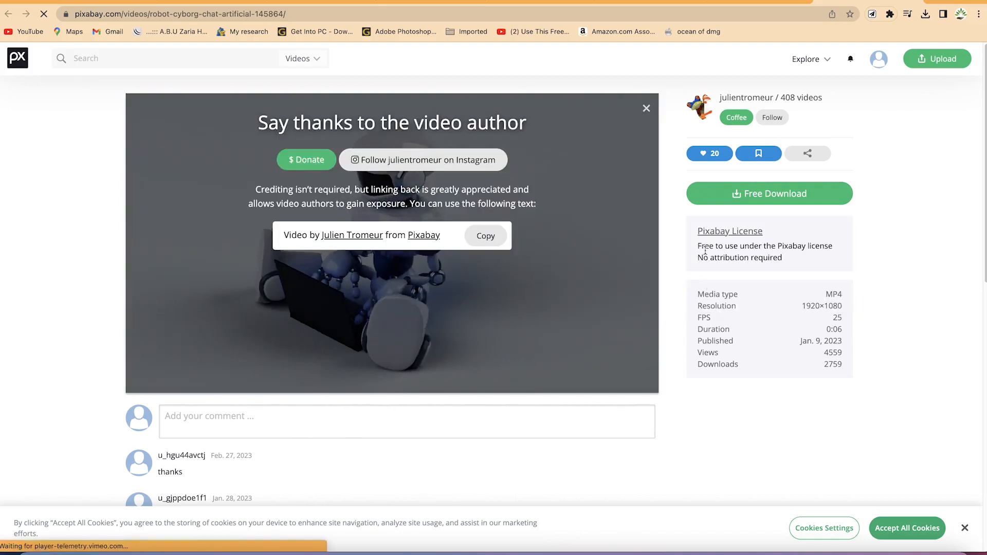
# Show the downloaded robot video in Finder, put it in the Clipchamp folder under Documents > YouTube, and return to the browser.
pyautogui.moveTo(838, 58)
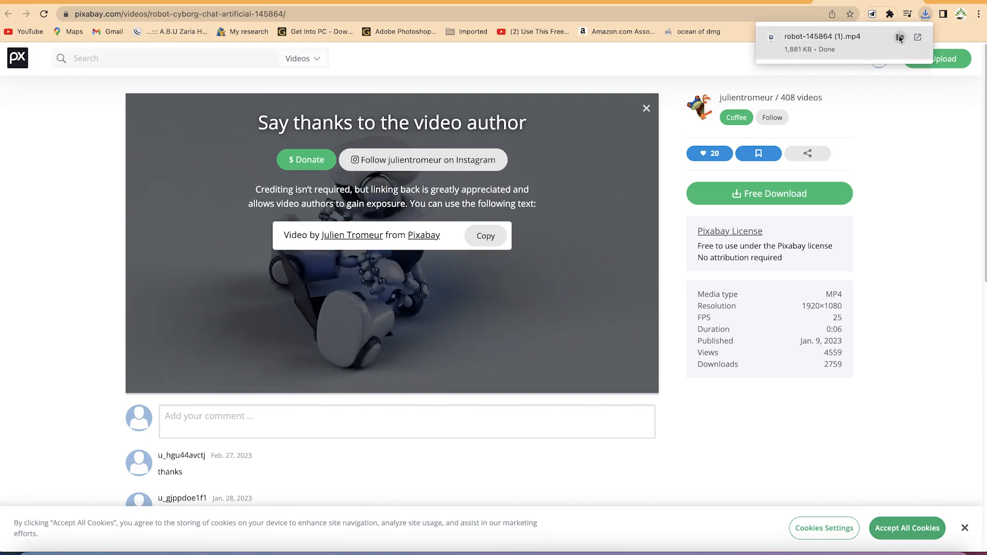
pyautogui.click(899, 38)
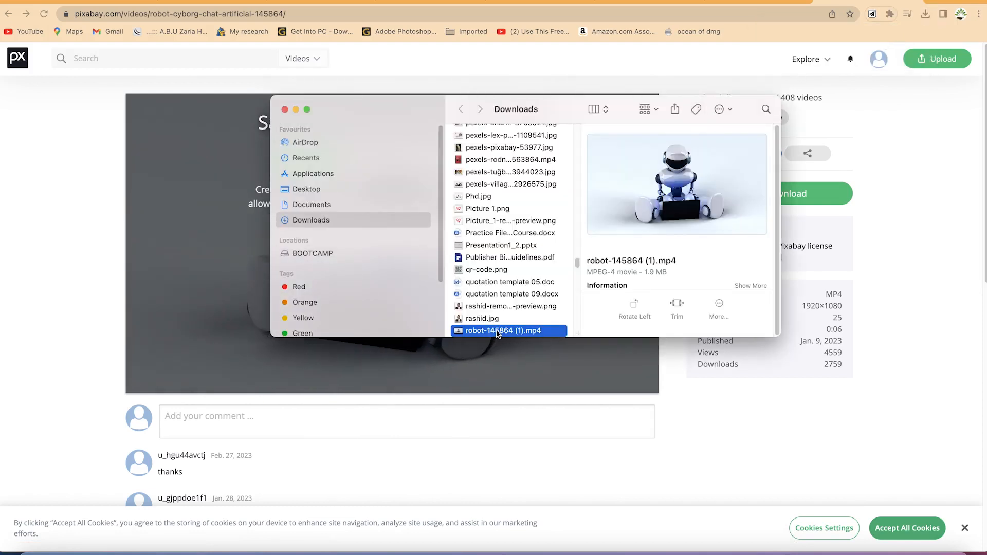
pyautogui.click(309, 204)
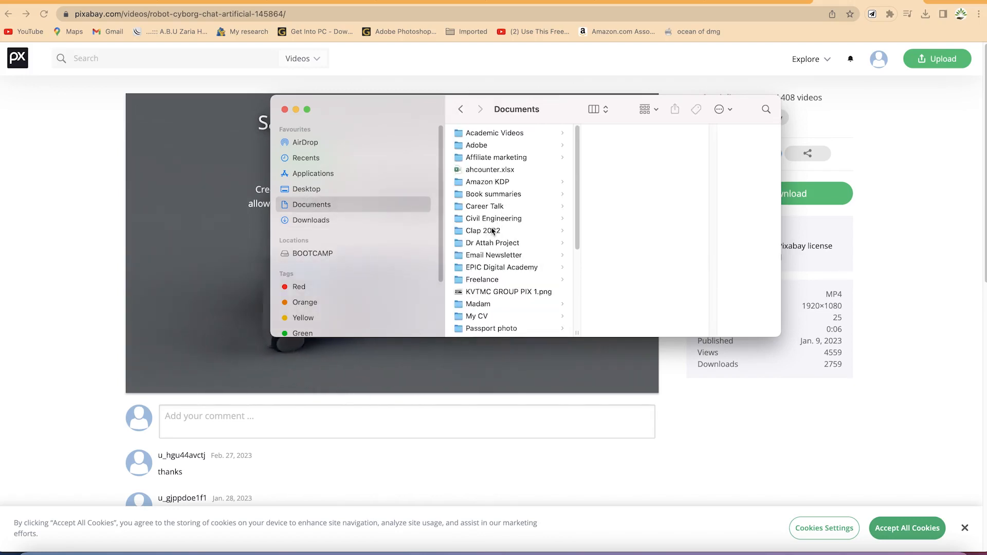
pyautogui.scroll(-5, 489, 261)
pyautogui.click(489, 313)
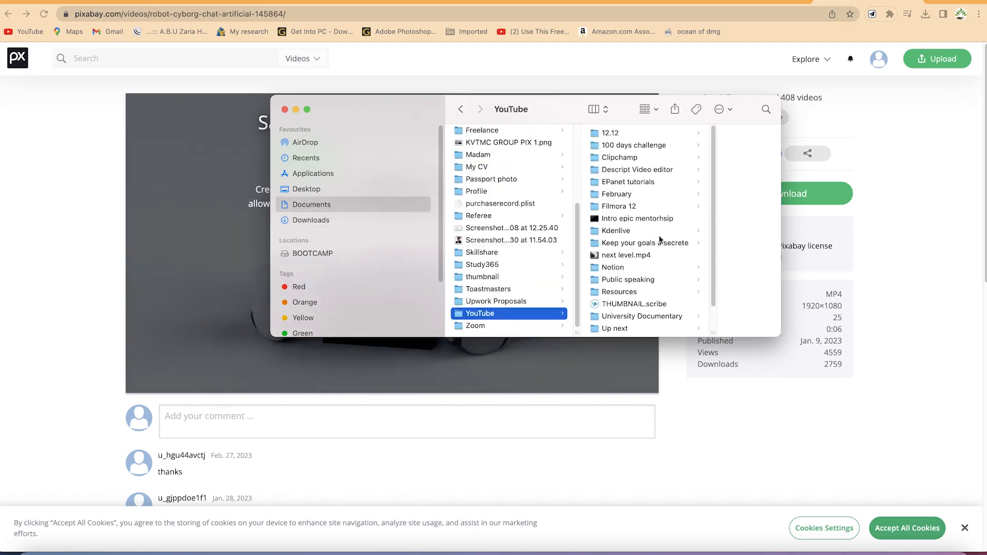
pyautogui.click(650, 159)
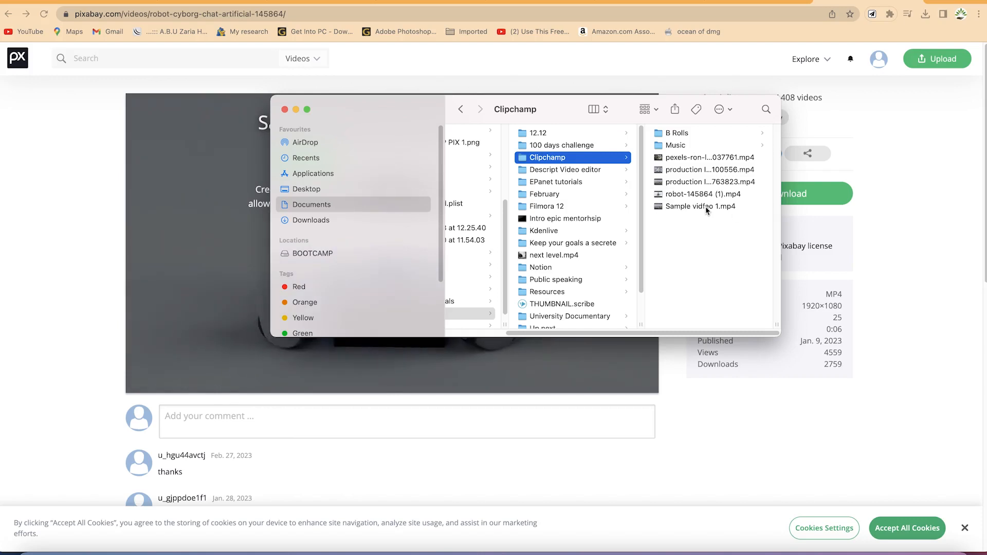
pyautogui.click(927, 186)
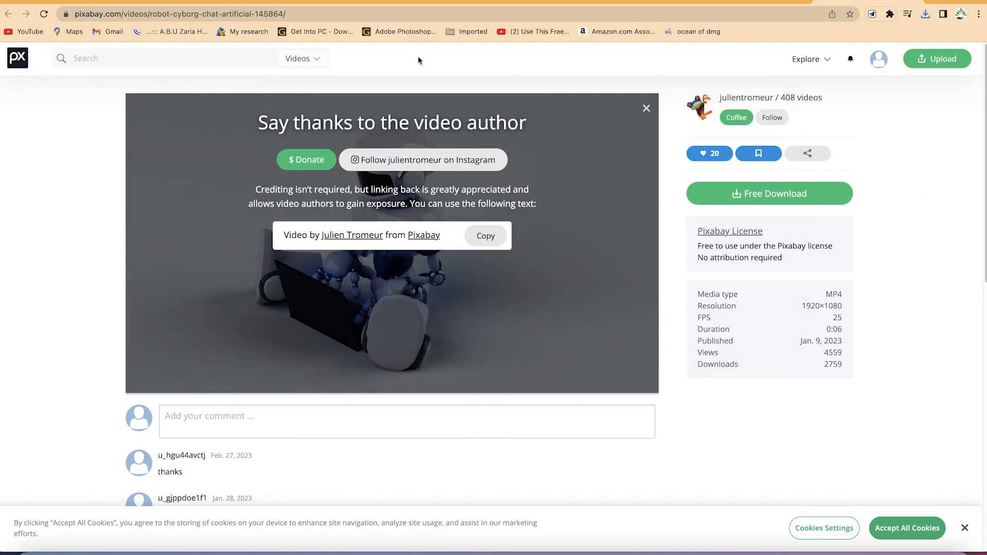
# Switch back to the Clipchamp project and import robot-145864 (1).mp4 from the Clipchamp folder.
pyautogui.click(400, 1)
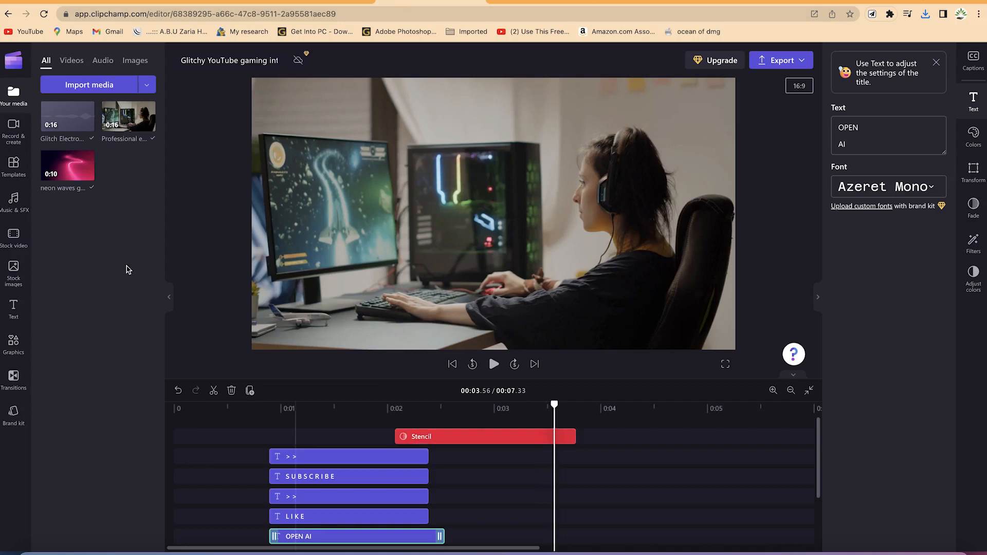
pyautogui.click(103, 92)
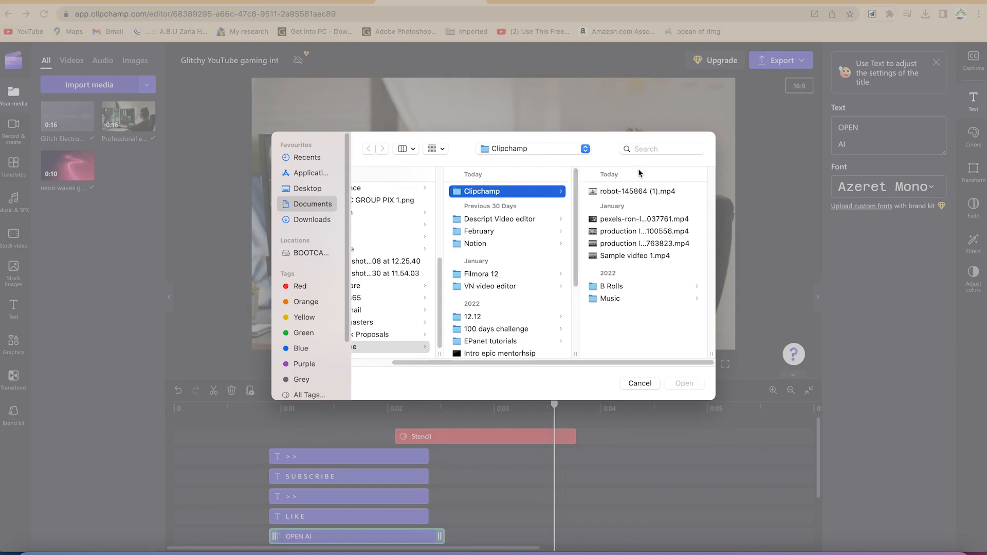
pyautogui.click(615, 192)
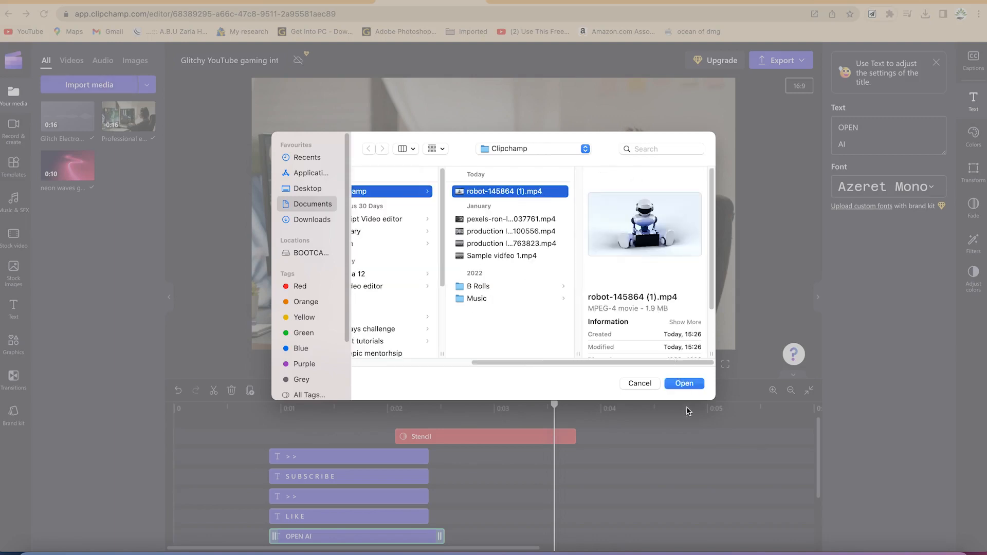
pyautogui.click(684, 384)
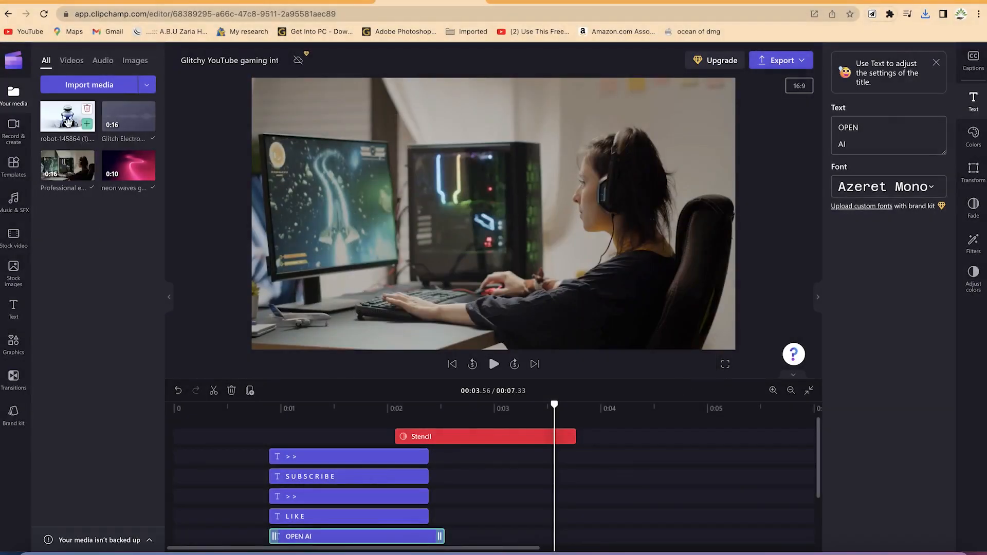
# Replace the gaming stock clip on the timeline with the robot video and play the intro from the start.
pyautogui.moveTo(66, 128)
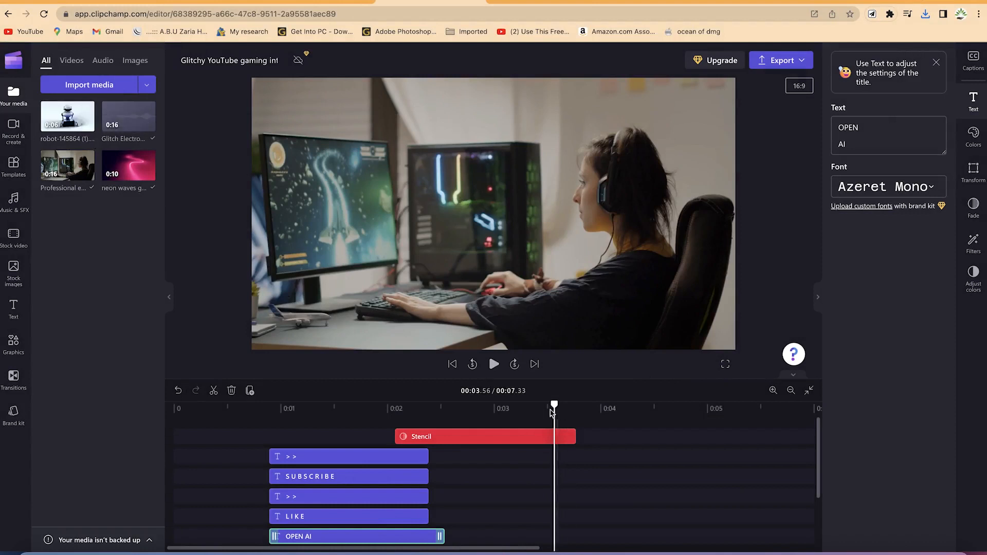
pyautogui.scroll(-3, 498, 505)
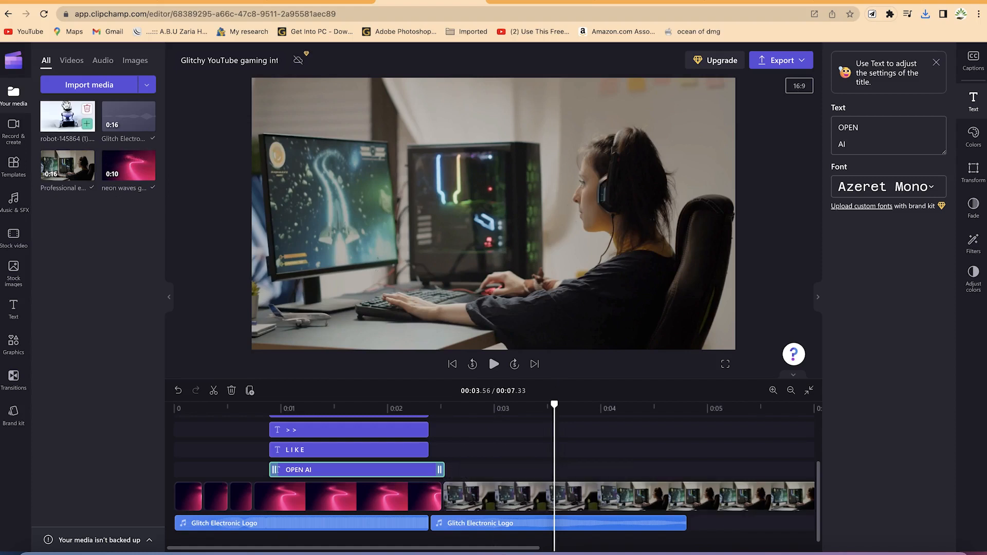
pyautogui.moveTo(67, 116); pyautogui.dragTo(499, 501)
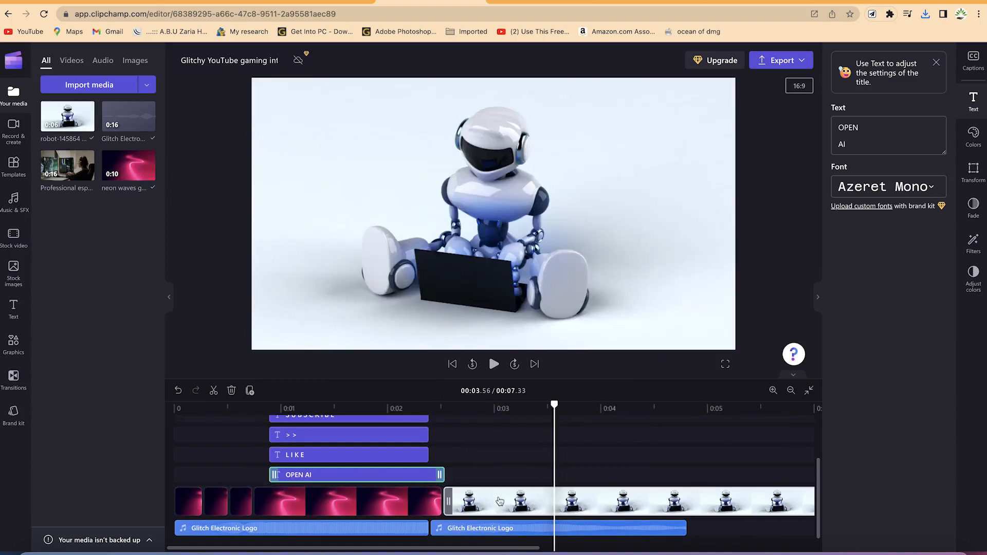
pyautogui.moveTo(555, 405); pyautogui.dragTo(127, 326)
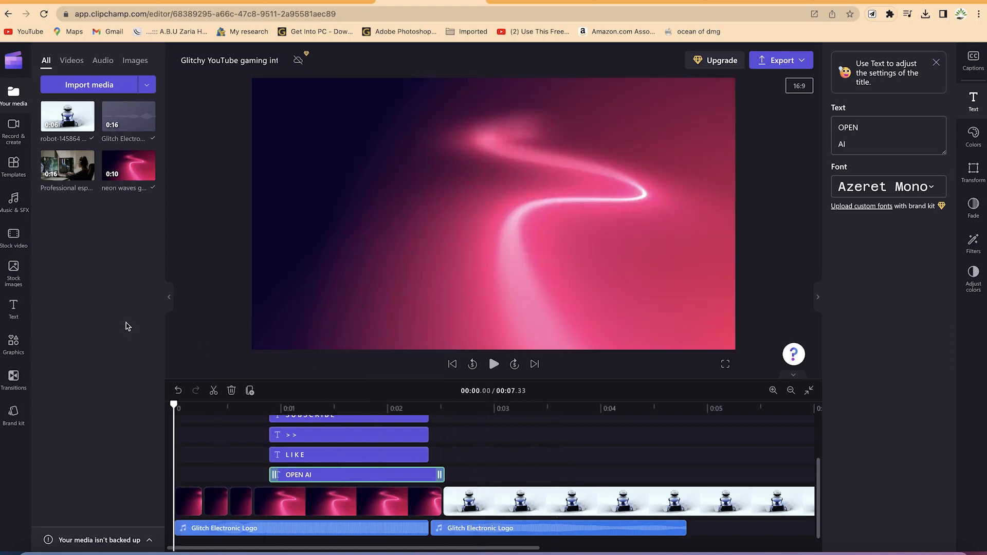
pyautogui.press('space')
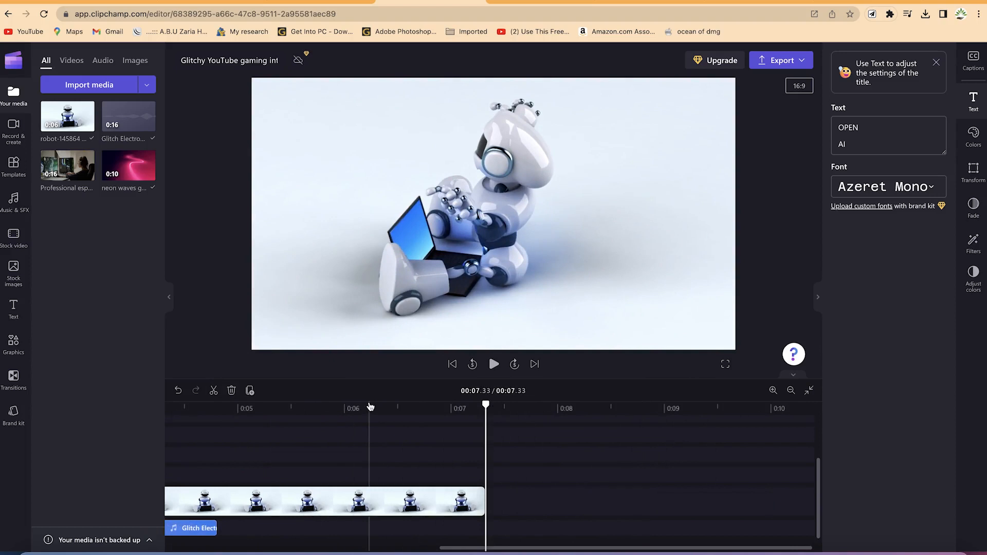
# Try trimming the end of the robot clip back to about 6 seconds and undo the trim.
pyautogui.moveTo(484, 500); pyautogui.dragTo(369, 486)
pyautogui.press('super+z')
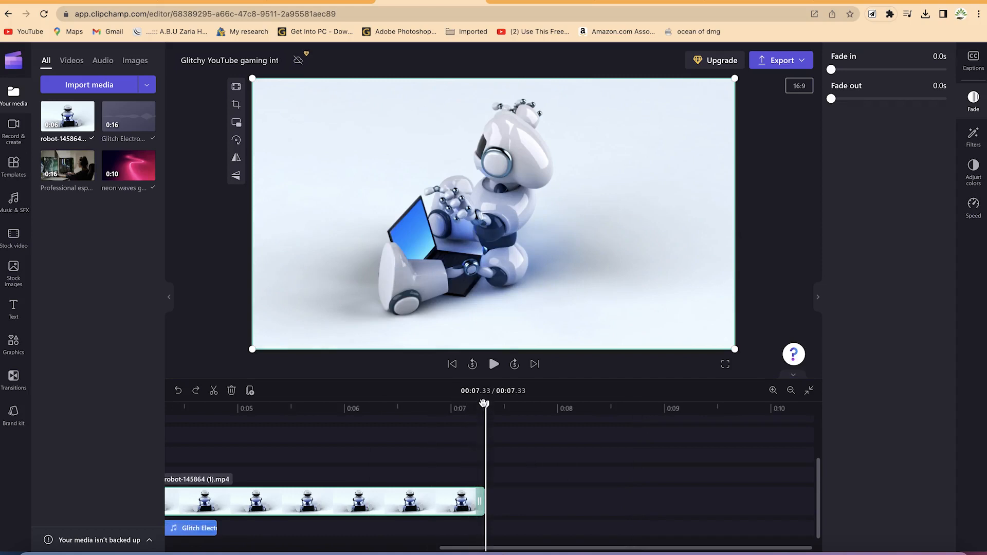
pyautogui.moveTo(485, 404); pyautogui.dragTo(23, 411)
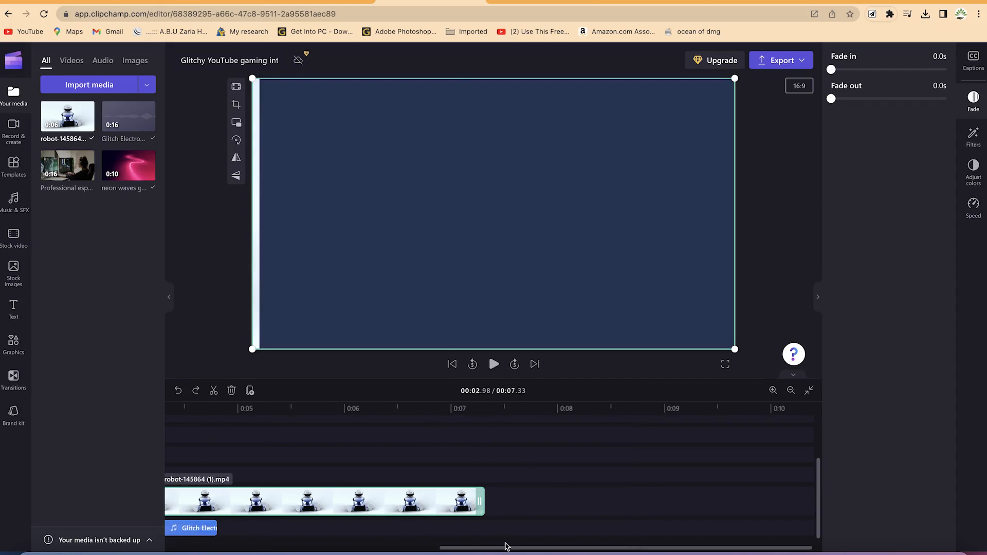
pyautogui.moveTo(549, 546); pyautogui.dragTo(198, 542)
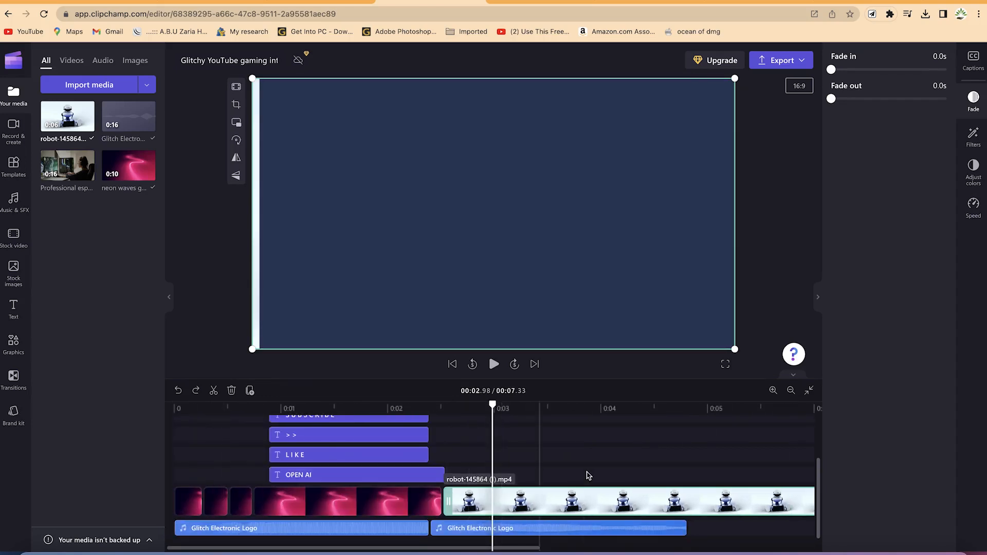
# Show the text titles and play the intro from about 2 seconds into the robot clip.
pyautogui.click(14, 317)
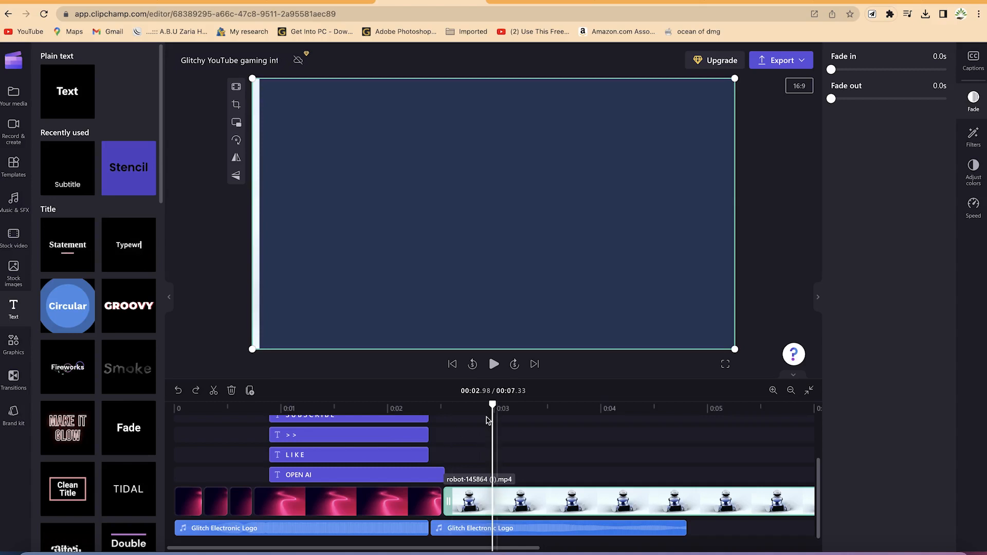
pyautogui.moveTo(491, 404); pyautogui.dragTo(380, 401)
pyautogui.press('space')
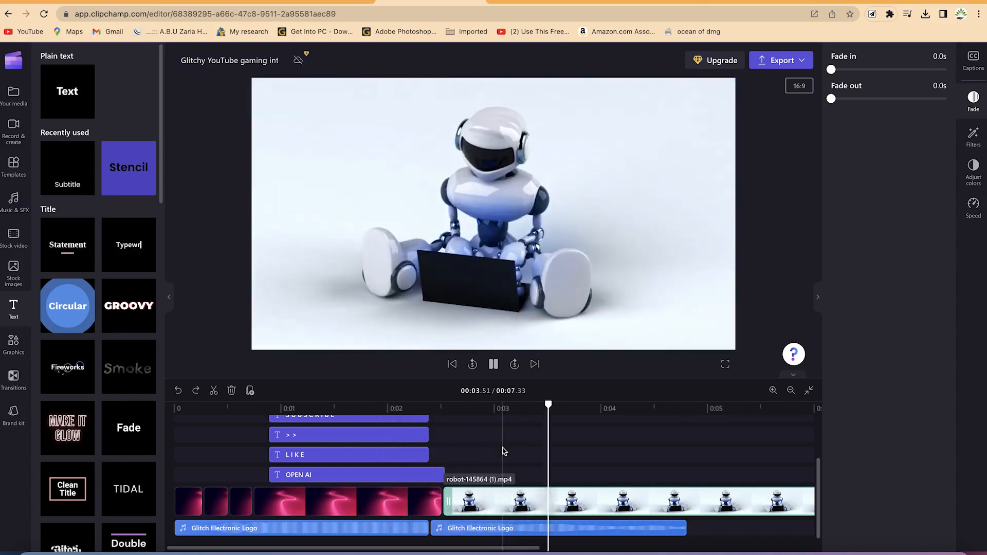
pyautogui.click(565, 201)
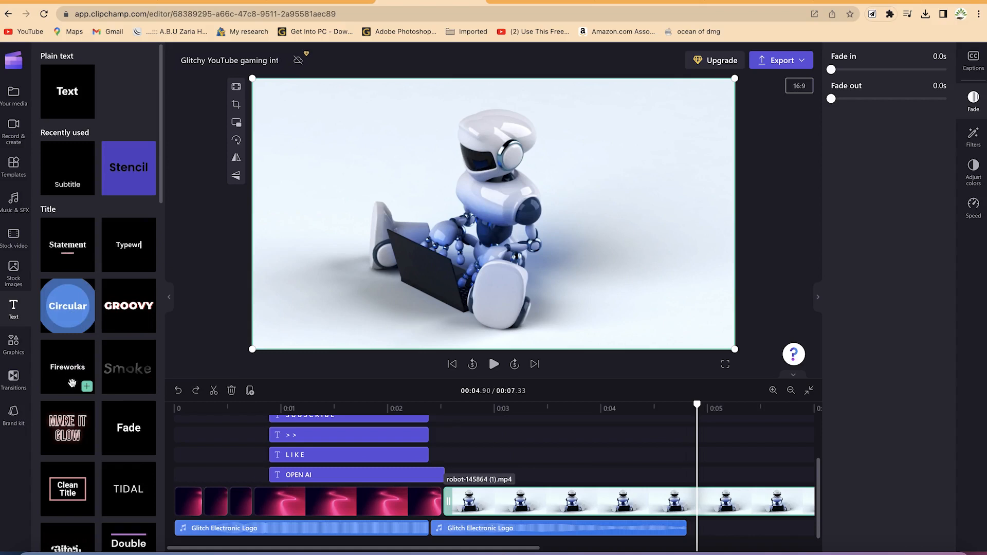
# Add the Fireworks title above the robot clip and trim its end to match the end of the clip.
pyautogui.moveTo(61, 370); pyautogui.dragTo(516, 484)
pyautogui.moveTo(500, 485); pyautogui.dragTo(501, 485)
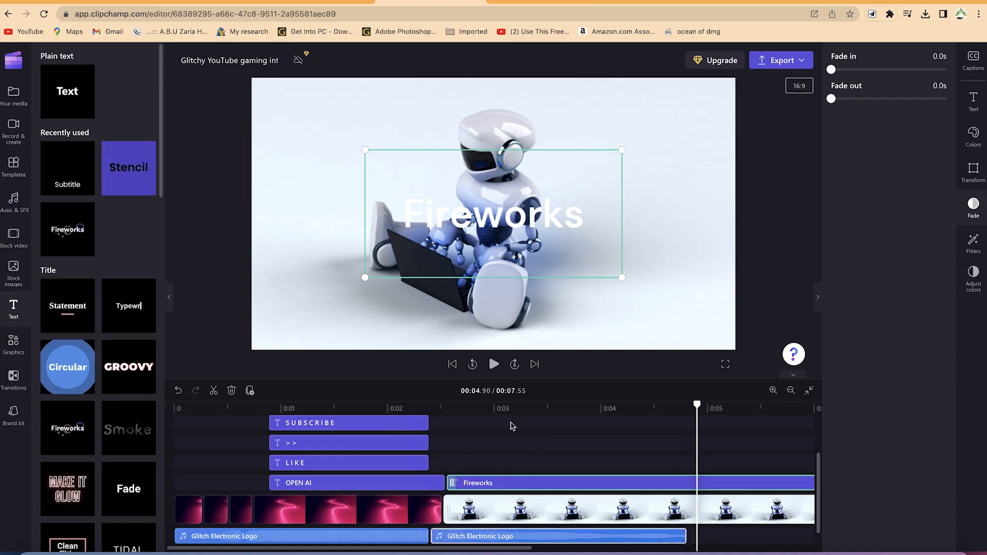
pyautogui.click(789, 392)
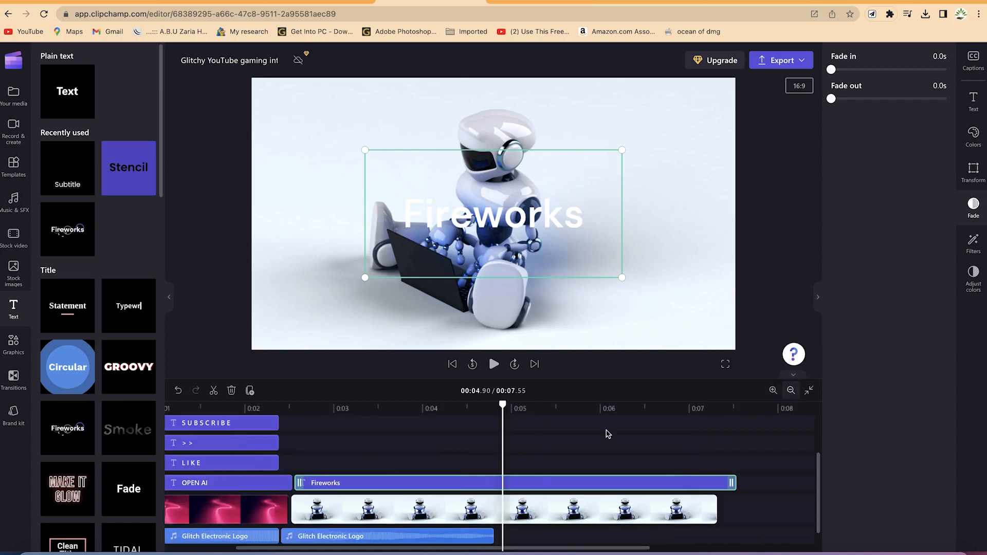
pyautogui.moveTo(734, 483); pyautogui.dragTo(716, 480)
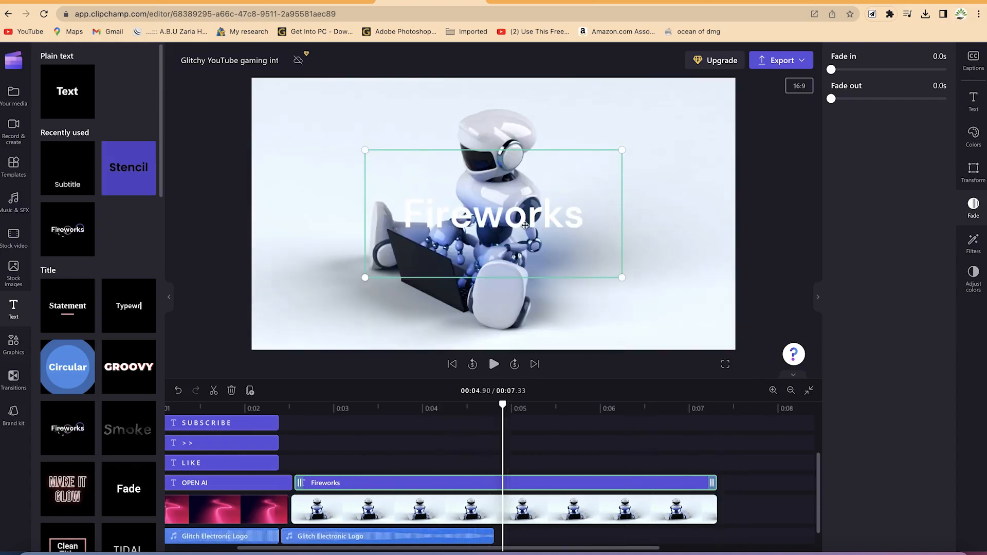
# Shrink the Fireworks title and place it in the empty area to the right of the robot.
pyautogui.moveTo(513, 218); pyautogui.dragTo(606, 232)
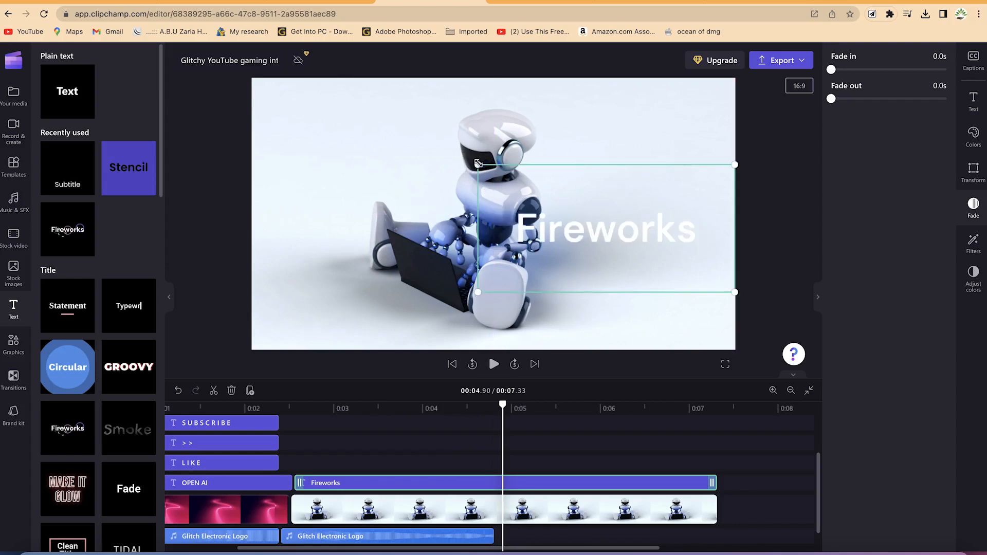
pyautogui.doubleClick(595, 231)
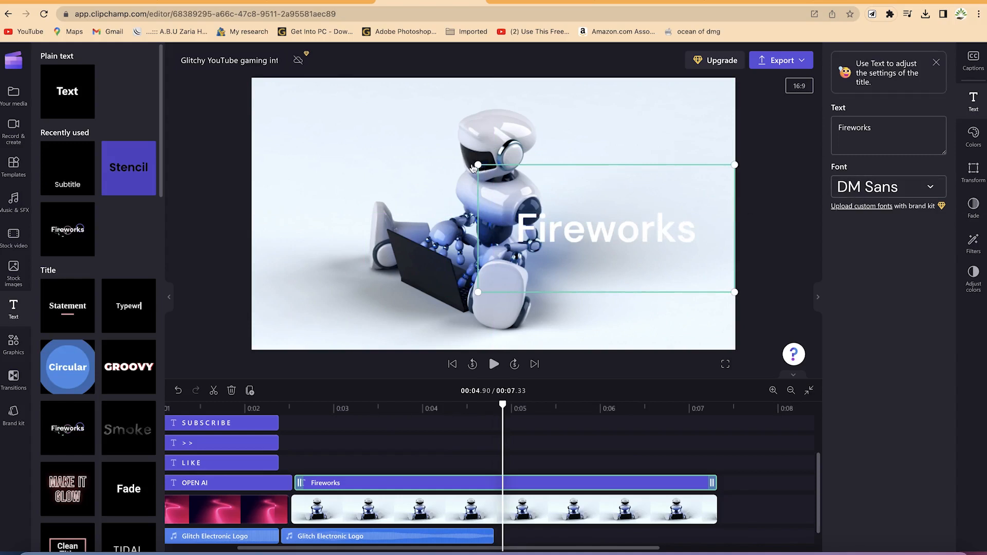
pyautogui.moveTo(478, 165); pyautogui.dragTo(574, 213)
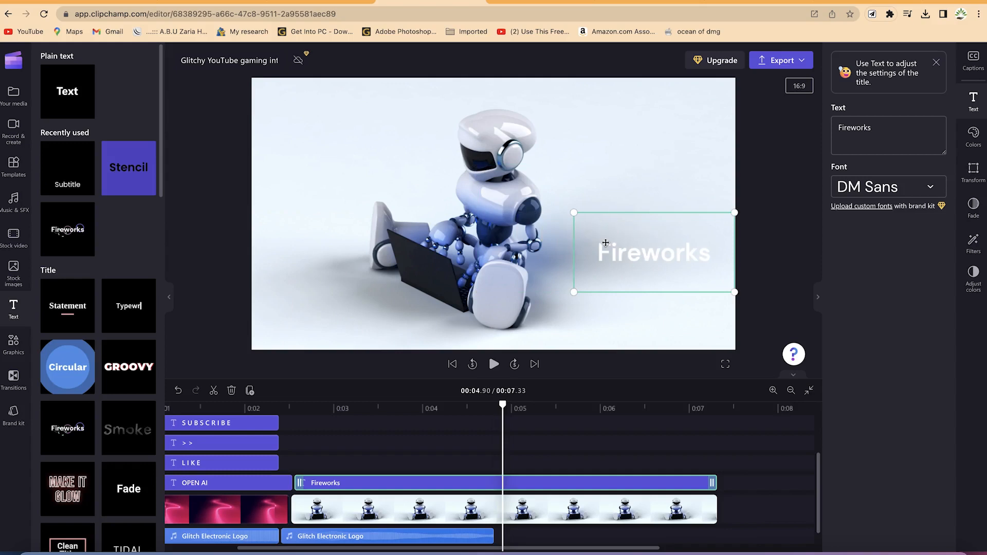
pyautogui.moveTo(621, 252); pyautogui.dragTo(610, 235)
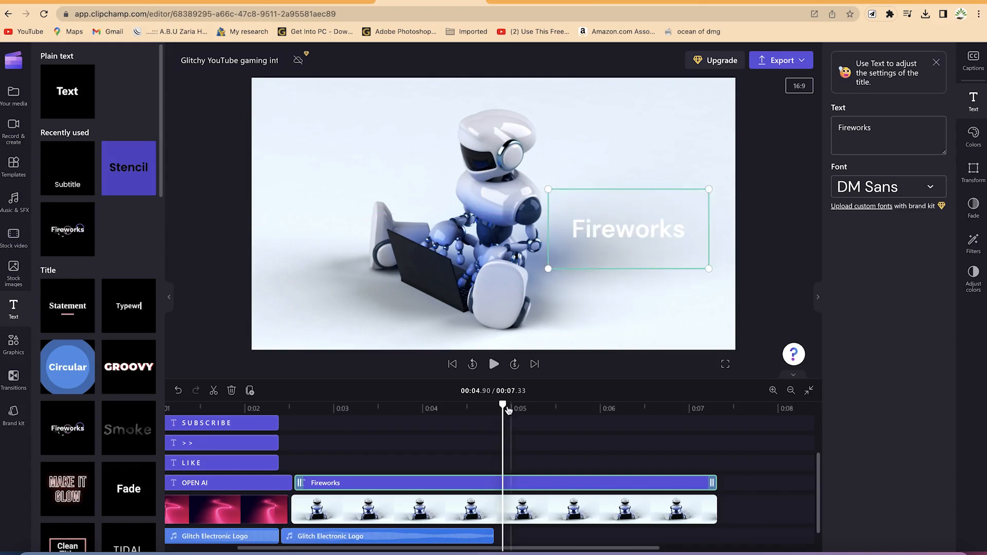
pyautogui.moveTo(508, 410); pyautogui.dragTo(501, 440)
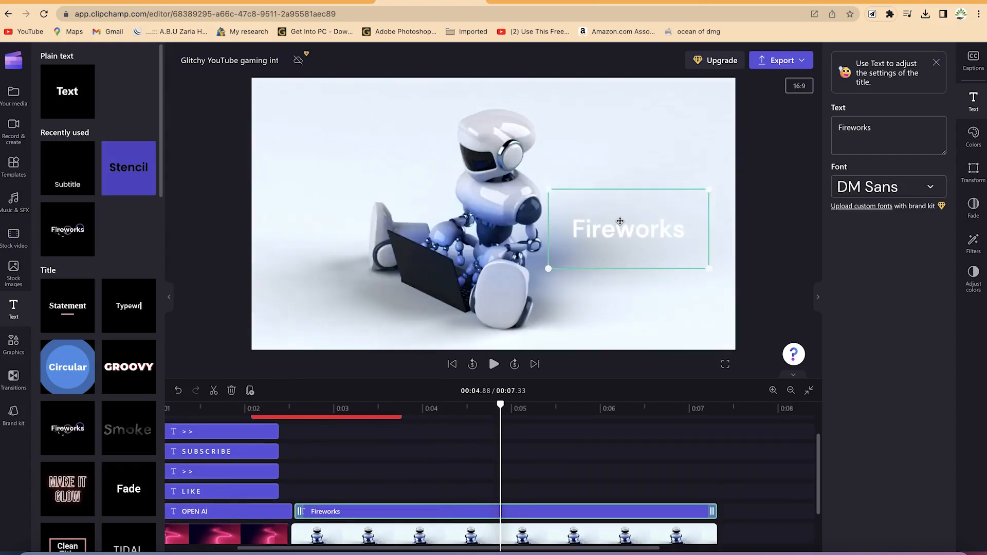
# Replace the Fireworks title text with "Welcome To" and "My Channel" on two lines, and replay the intro.
pyautogui.doubleClick(880, 132)
pyautogui.click(781, 115)
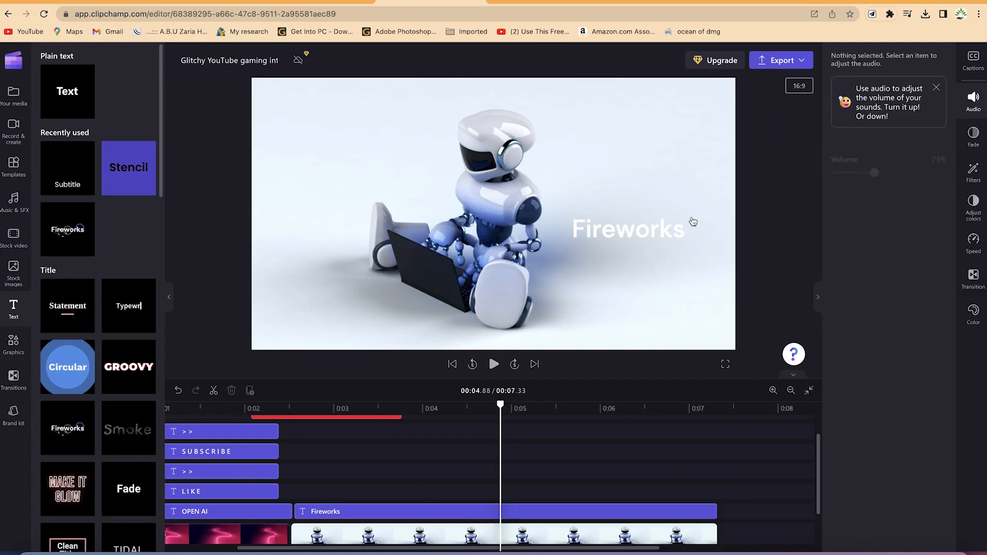
pyautogui.click(693, 222)
pyautogui.moveTo(882, 128); pyautogui.dragTo(819, 126)
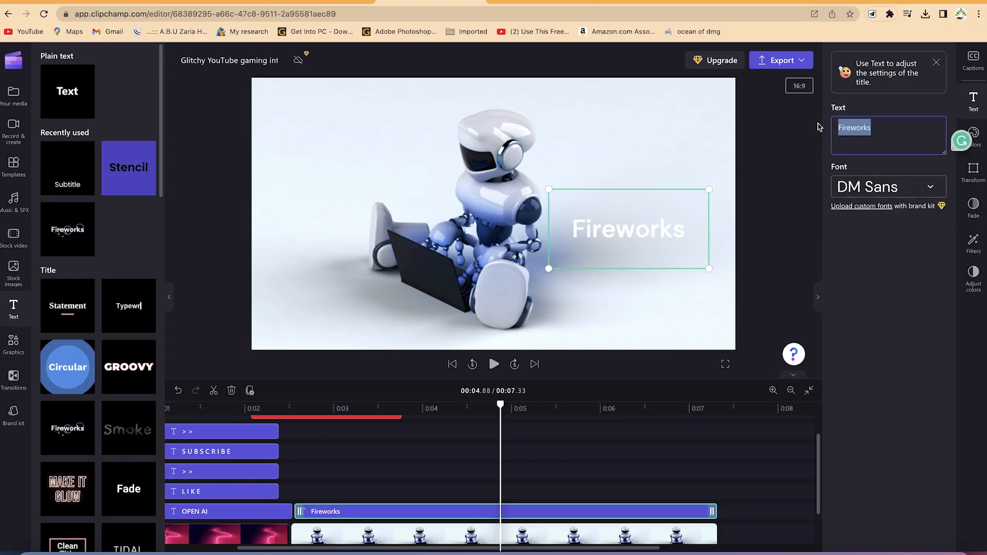
pyautogui.click(819, 127)
pyautogui.write('Welcome To')
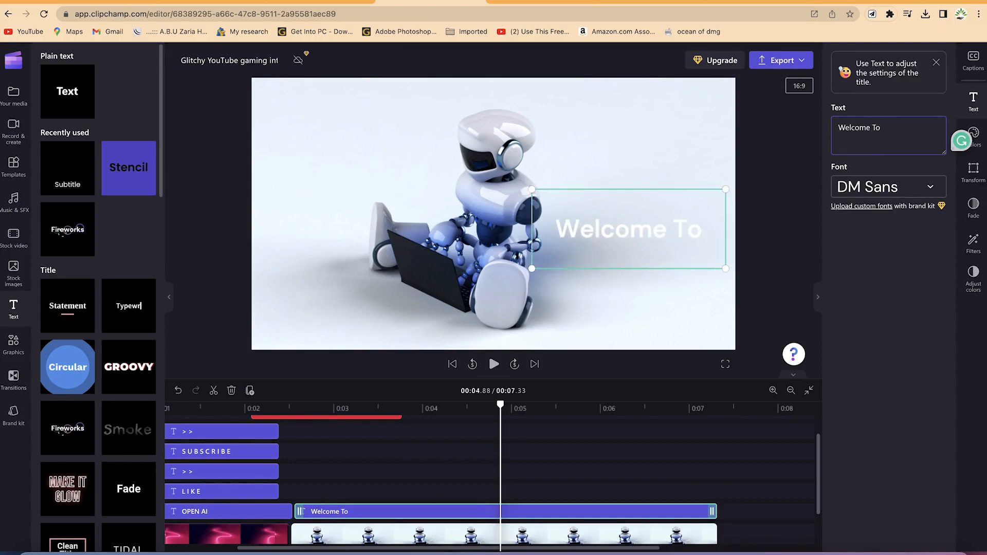
pyautogui.press('Return')
pyautogui.write('My Channel')
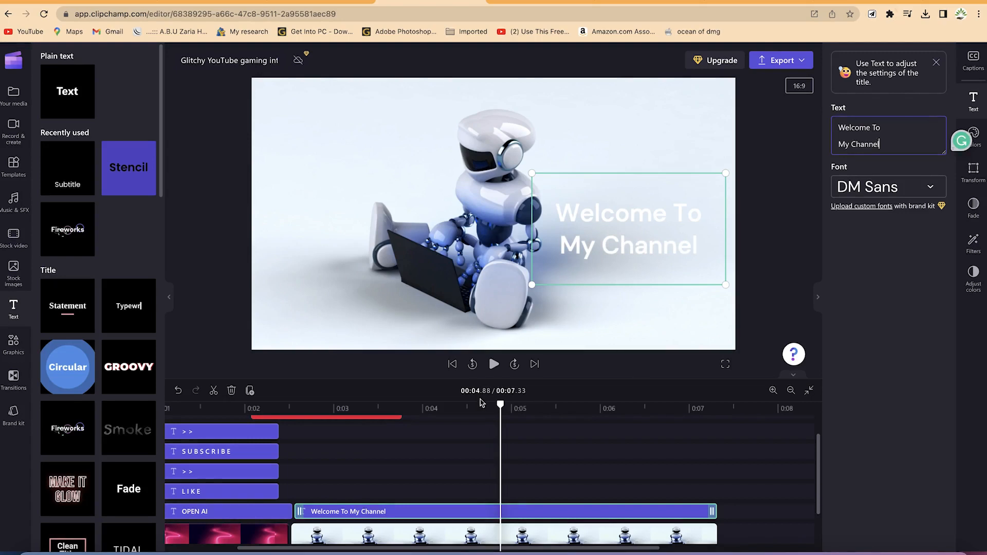
pyautogui.moveTo(501, 406); pyautogui.dragTo(72, 404)
pyautogui.press('space')
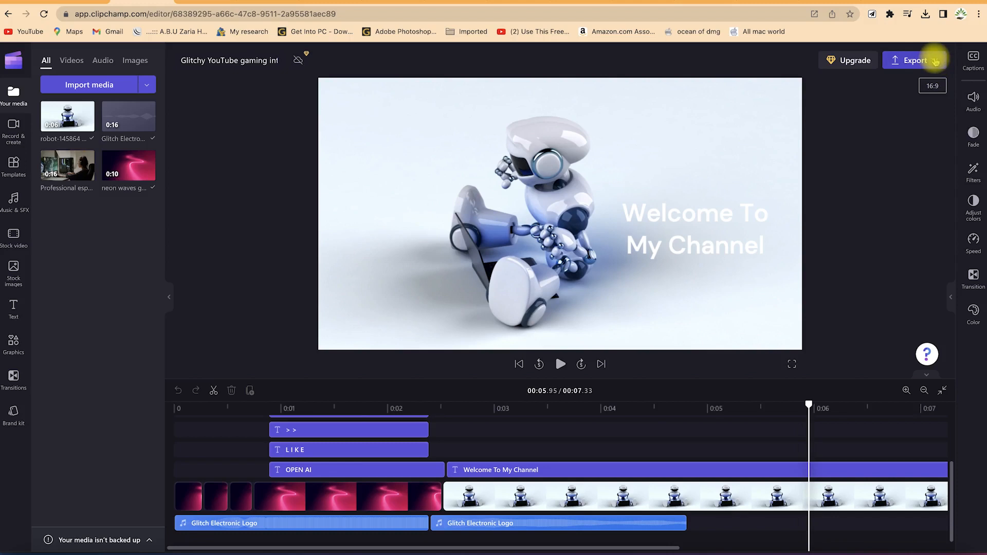
# Export the video in 1080p and look through the save and share destinations.
pyautogui.click(909, 60)
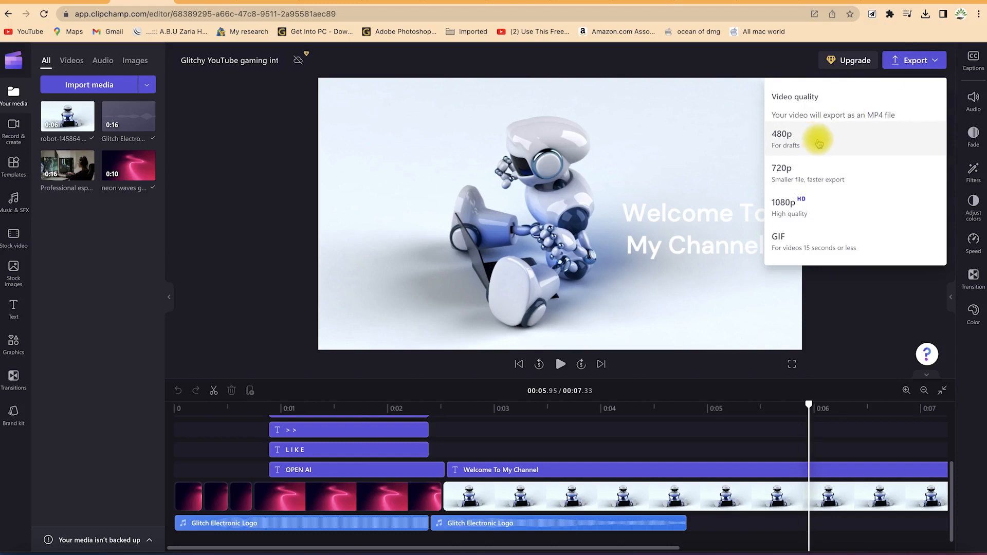
pyautogui.click(833, 210)
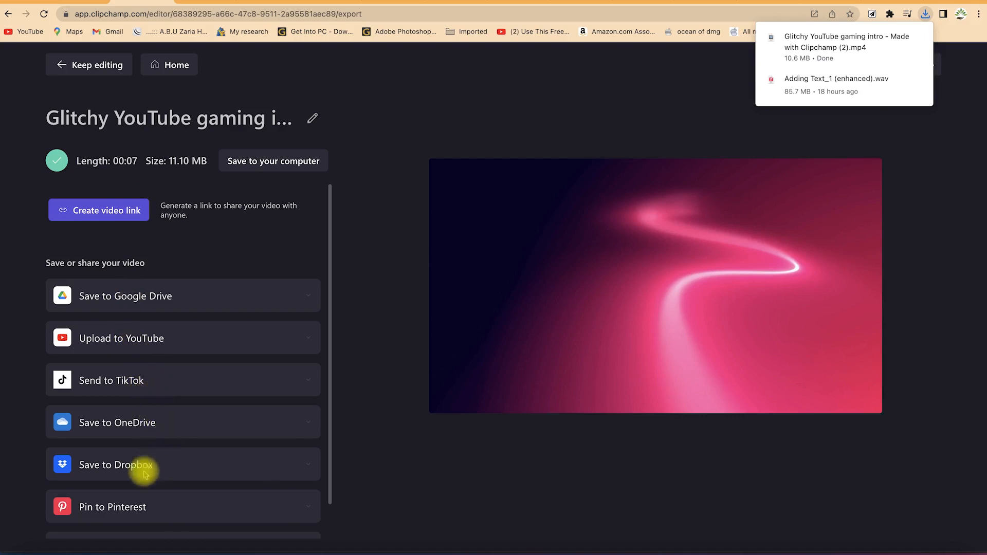
pyautogui.scroll(-2, 126, 496)
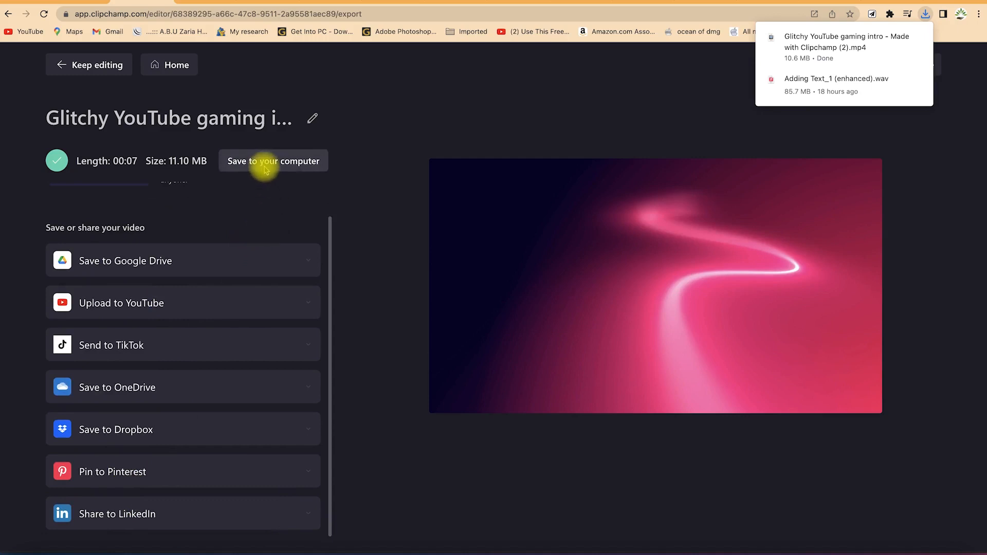
# Show the exported Glitchy YouTube gaming intro MP4 in the Downloads folder and open it for playback.
pyautogui.moveTo(876, 49)
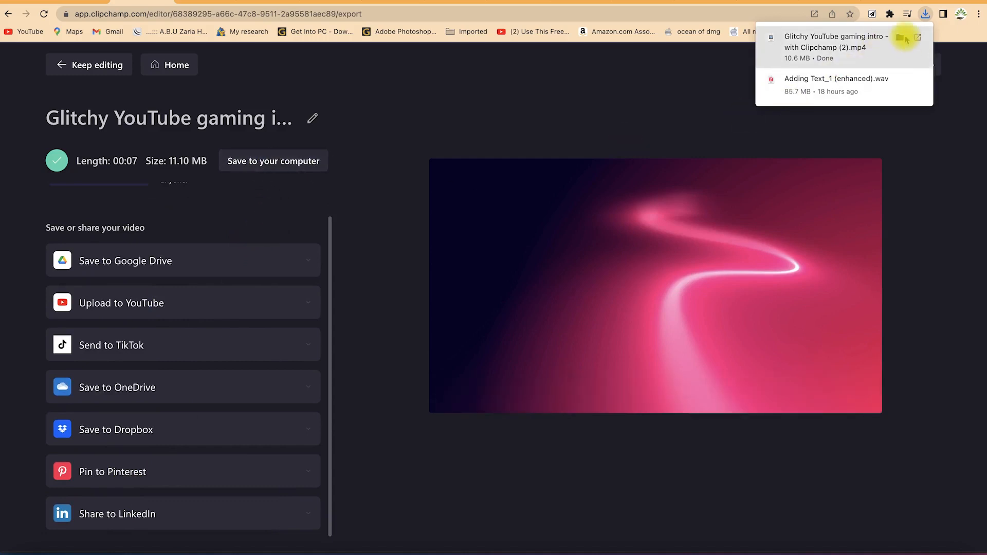
pyautogui.click(900, 39)
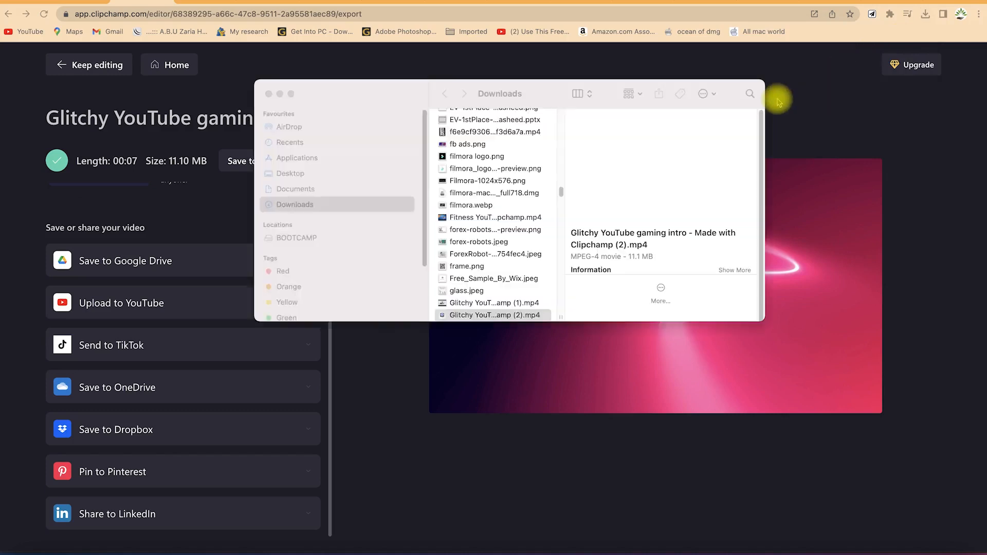
pyautogui.doubleClick(487, 315)
pyautogui.click(491, 379)
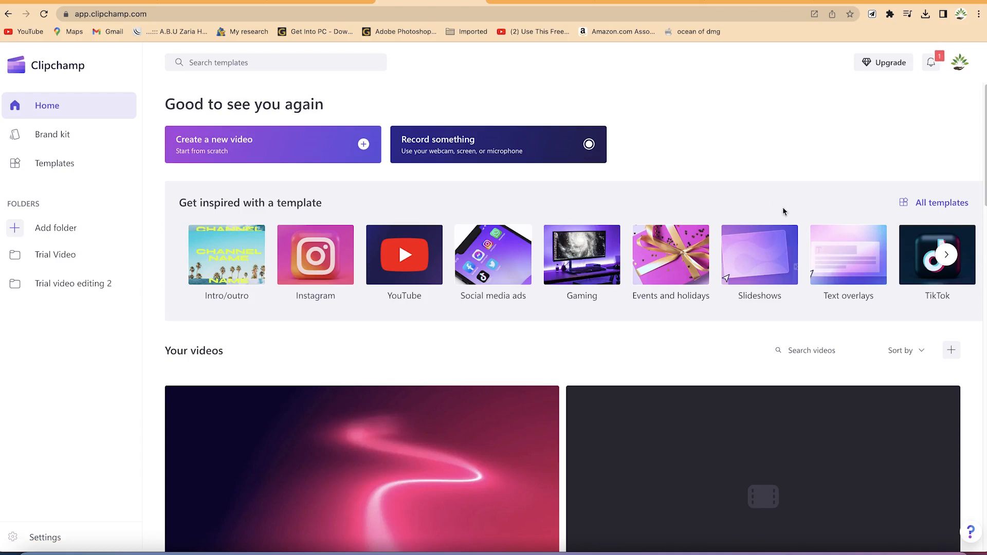
# Open the full template library from the Clipchamp home page.
pyautogui.click(953, 203)
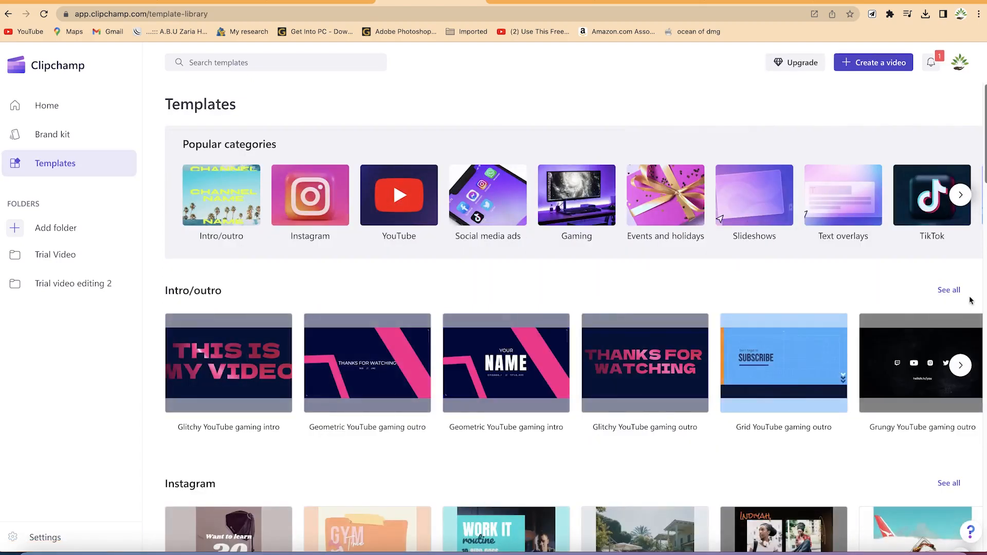
# Show all Intro/outro templates, preview Fitness YouTube outro, and start a new project from it.
pyautogui.click(949, 291)
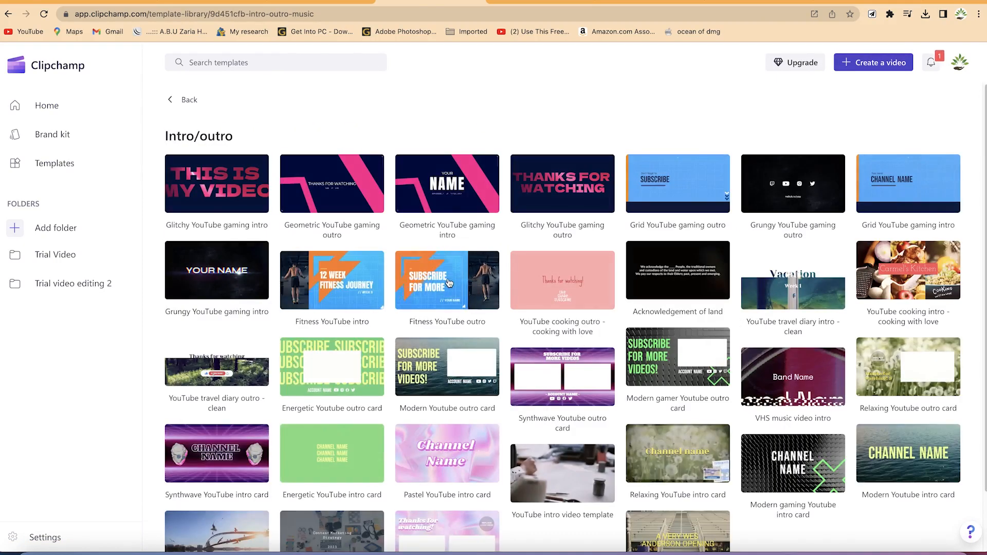
pyautogui.click(448, 283)
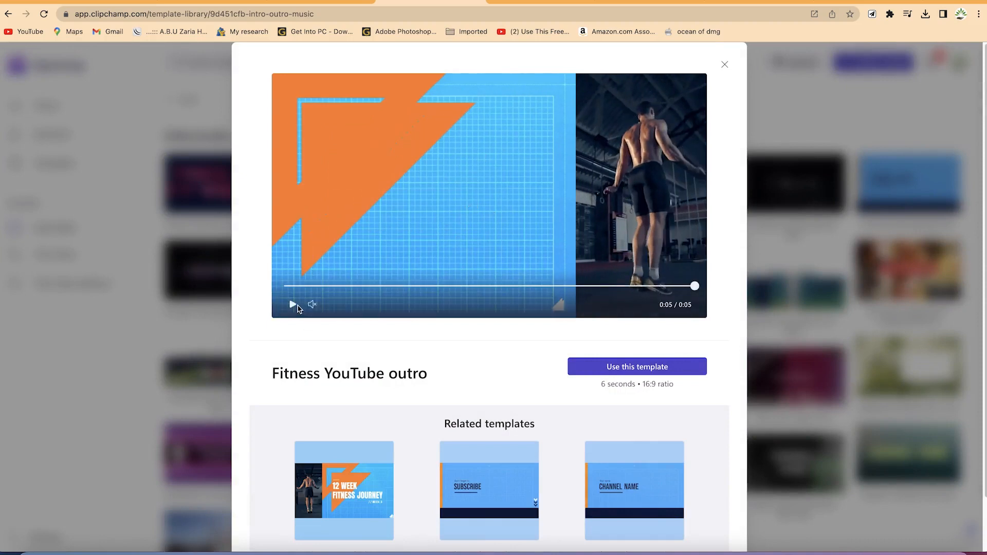
pyautogui.click(292, 304)
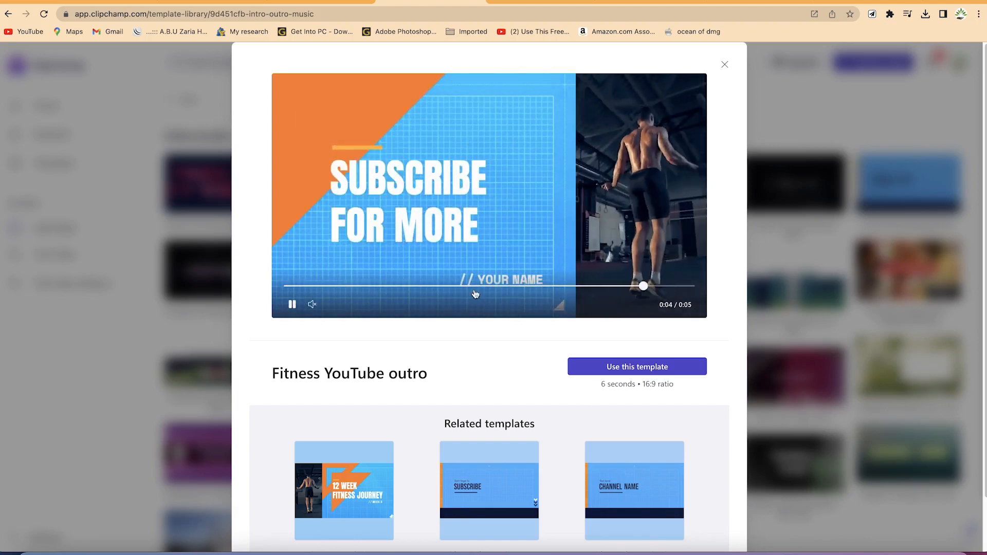
pyautogui.click(620, 370)
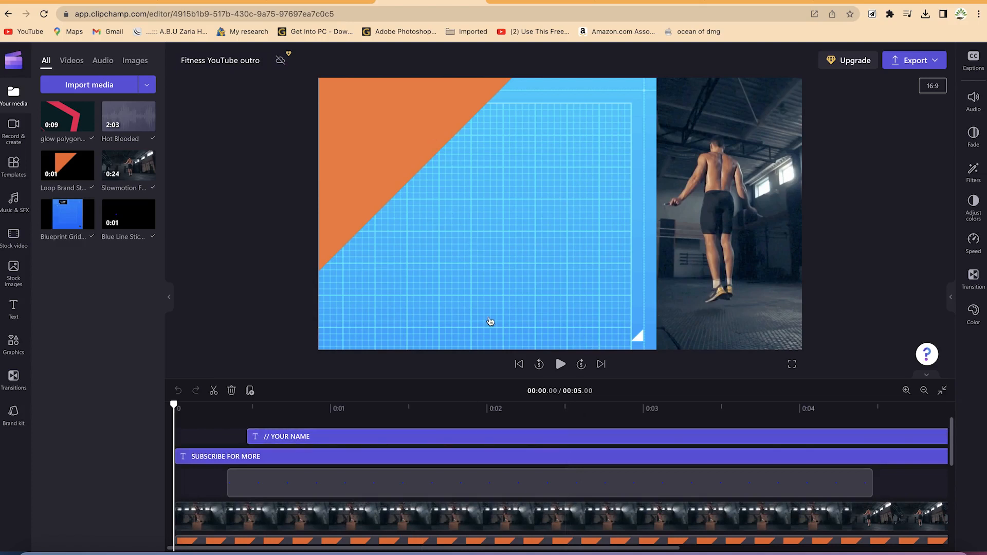
# Look through the outro's timeline tracks, from the two title layers down to the background music.
pyautogui.click(397, 440)
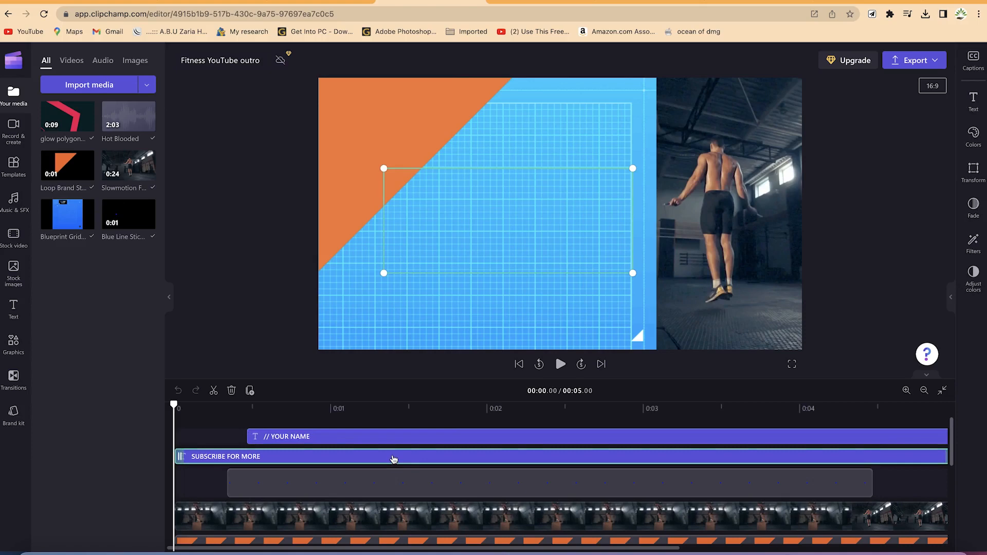
pyautogui.scroll(-3, 409, 496)
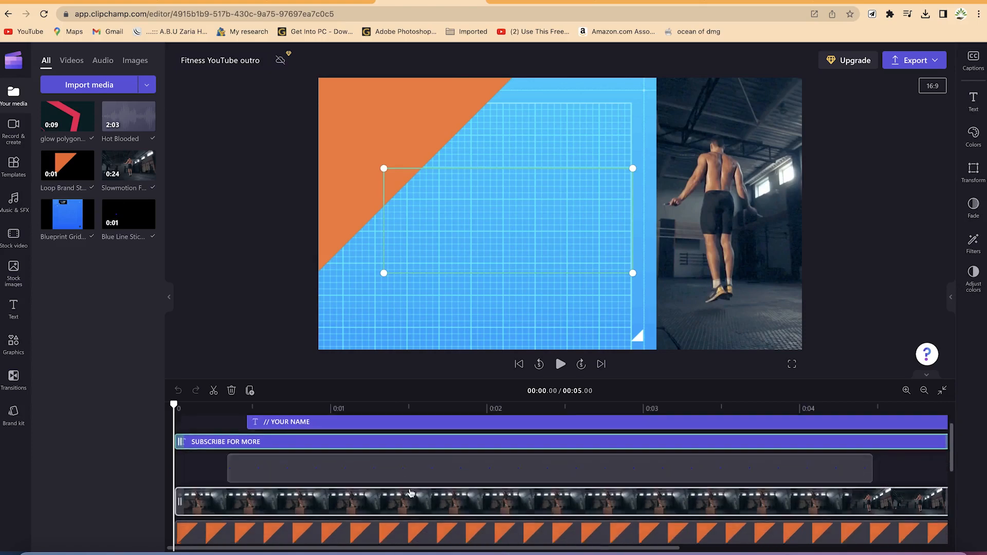
pyautogui.scroll(1, 411, 492)
pyautogui.click(423, 454)
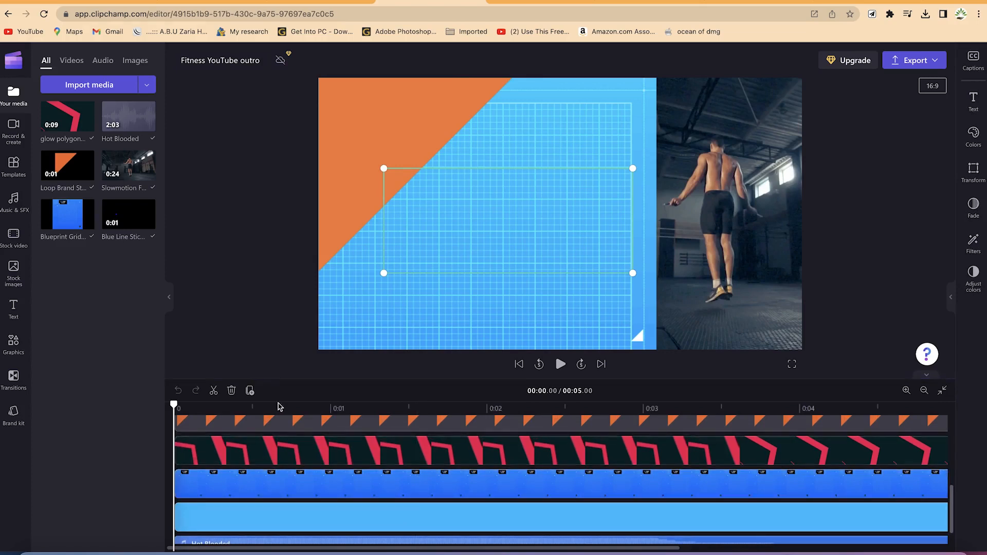
pyautogui.scroll(-1, 295, 465)
pyautogui.click(245, 524)
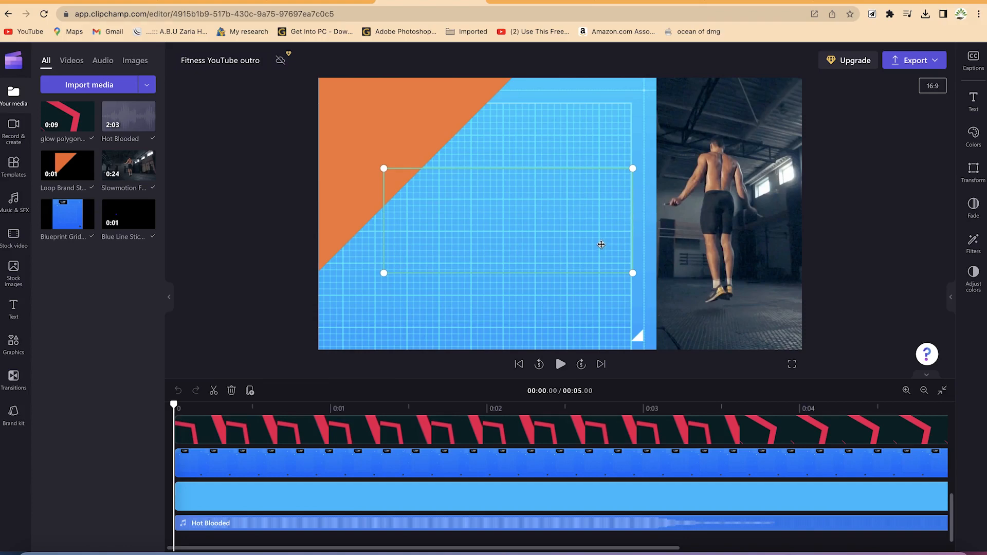
# Switch to the Pixabay robots results, open the self-driving car robot video in a new tab, and play its preview.
pyautogui.click(783, 5)
pyautogui.scroll(-3, 486, 255)
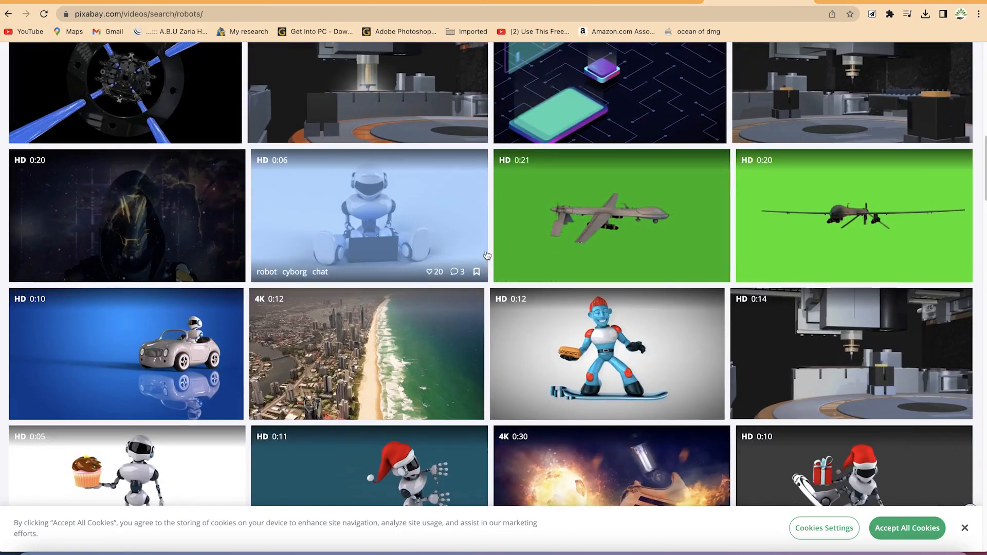
pyautogui.scroll(10, 402, 255)
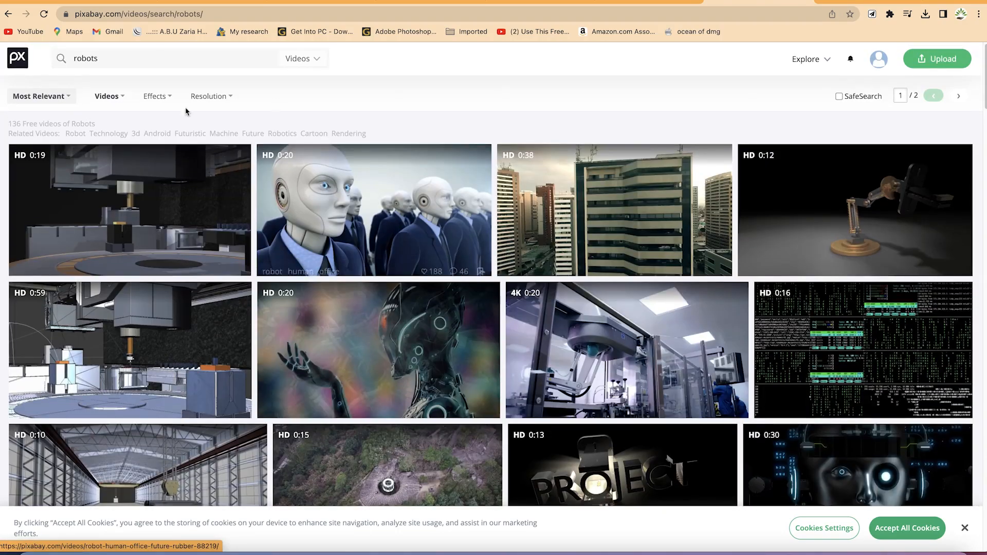
pyautogui.scroll(-10, 200, 369)
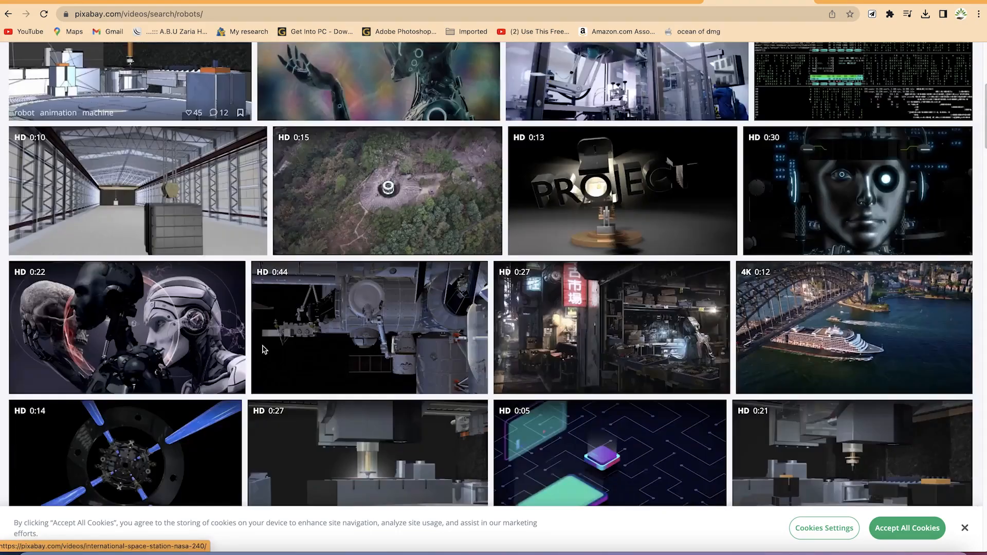
pyautogui.scroll(-4, 128, 341)
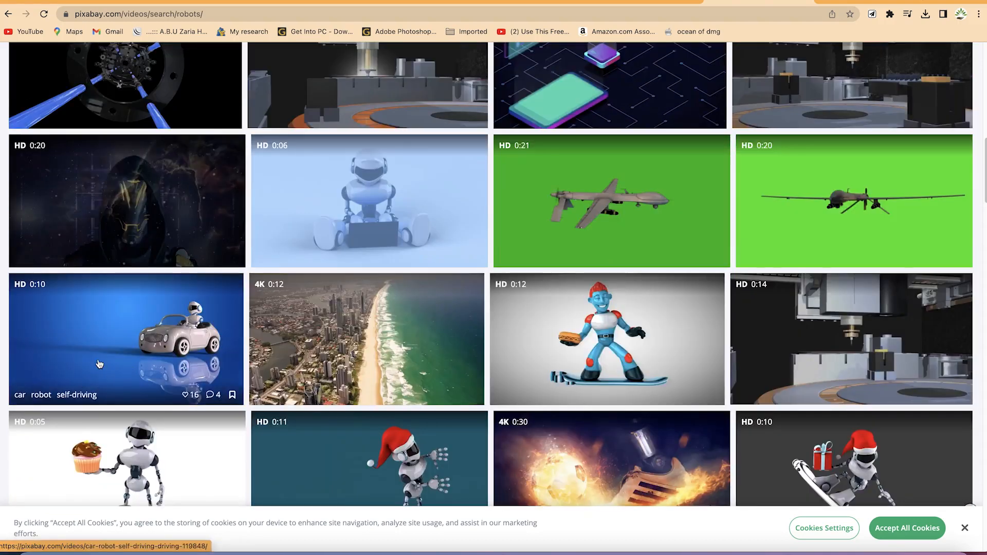
pyautogui.scroll(-1, 103, 354)
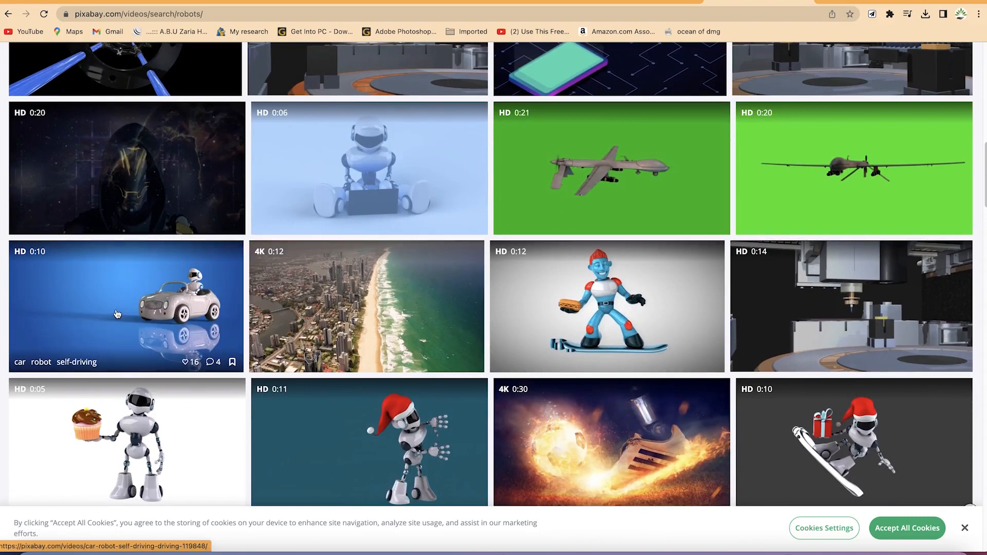
pyautogui.rightClick(149, 308)
pyautogui.click(172, 298)
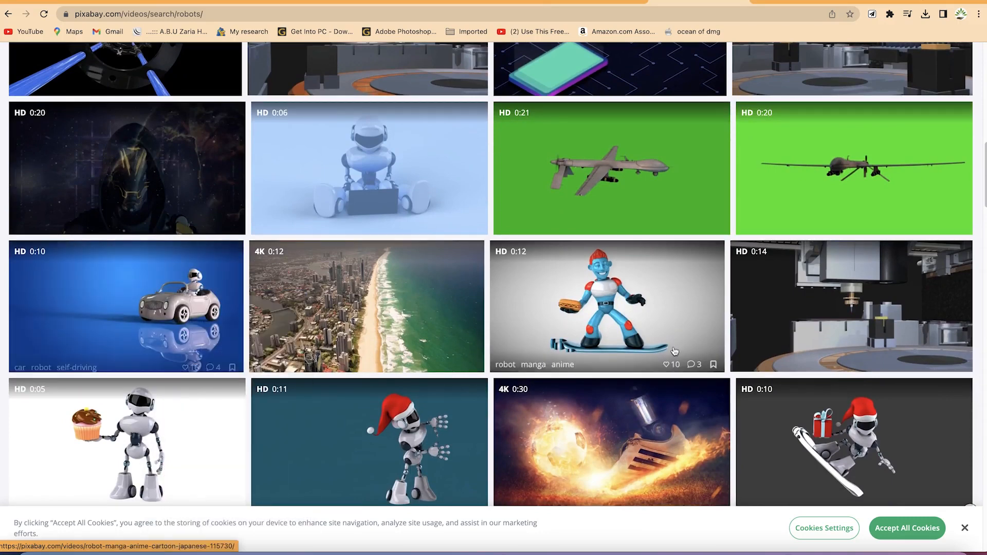
pyautogui.click(776, 2)
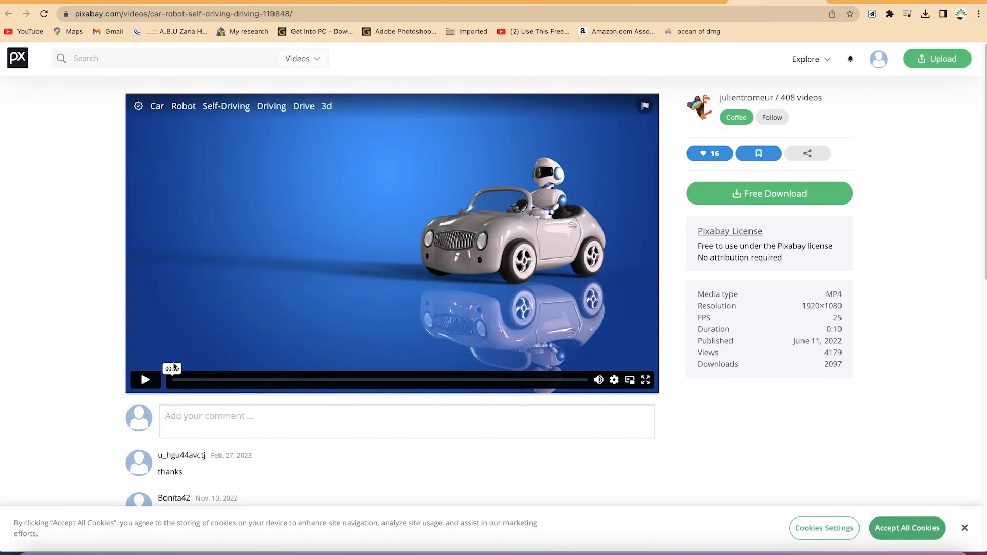
pyautogui.click(141, 382)
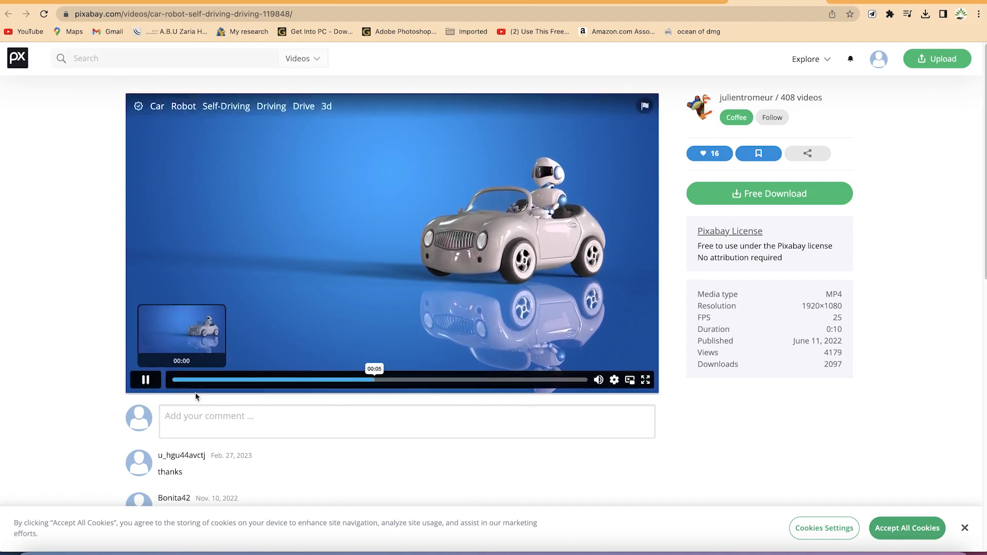
# Download the car robot video as a 1920×1080 MP4.
pyautogui.click(755, 195)
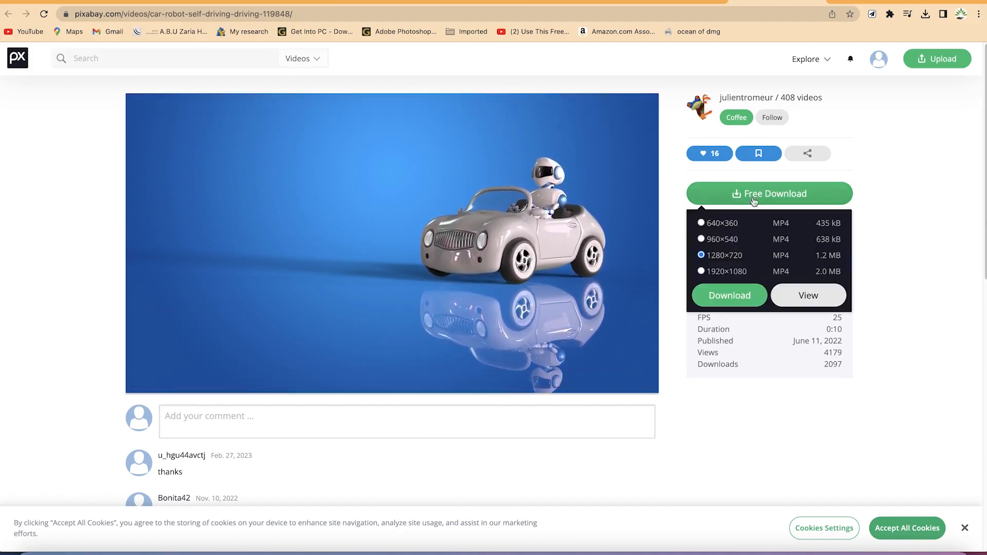
pyautogui.click(702, 271)
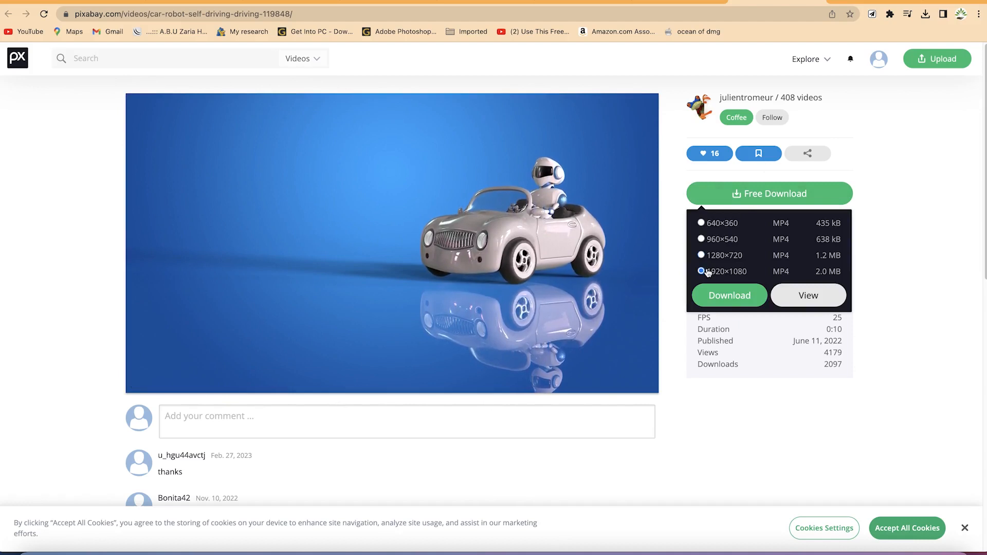
pyautogui.click(729, 295)
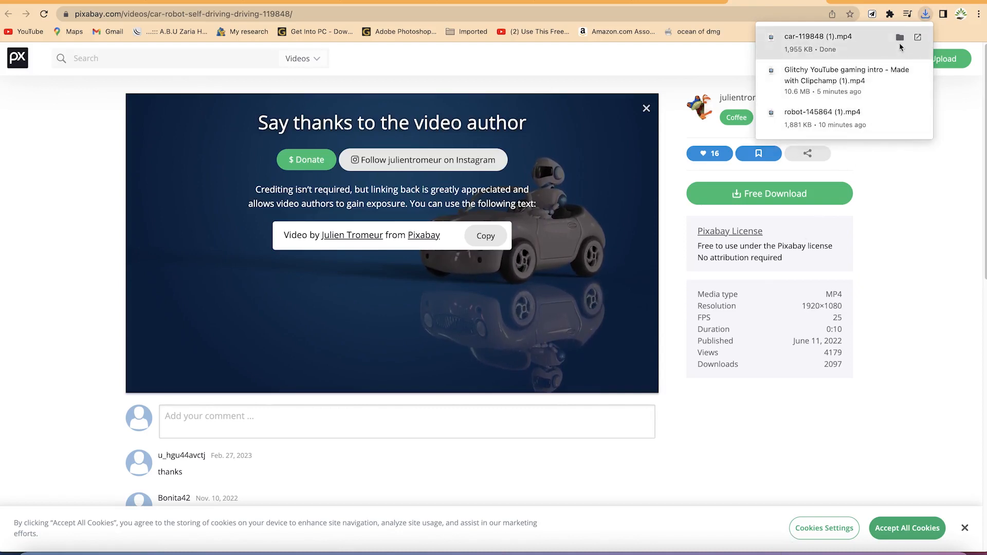
# Copy car-119848 (1).mp4 from Downloads into the Clipchamp folder under Documents > YouTube, and close the Finder windows.
pyautogui.click(899, 38)
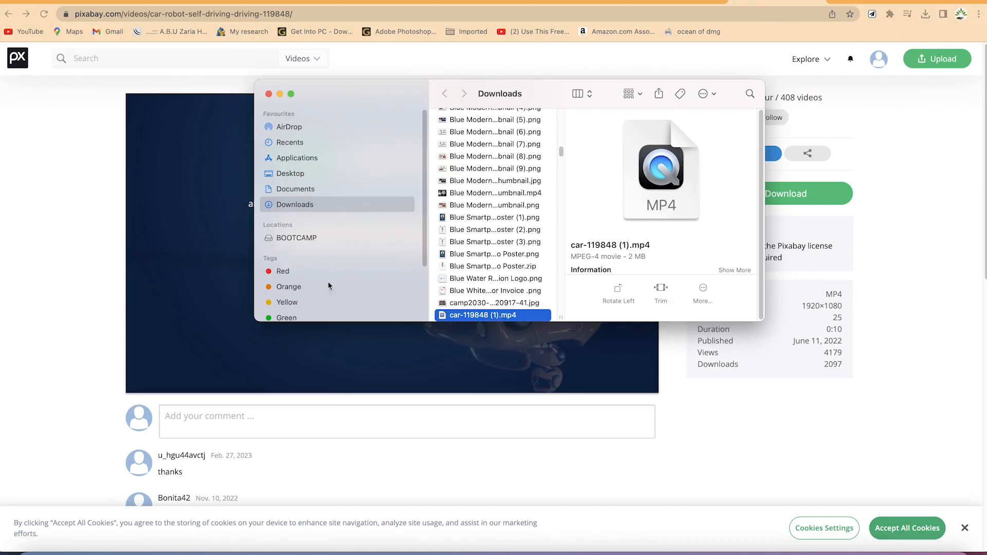
pyautogui.click(317, 188)
pyautogui.scroll(-6, 489, 267)
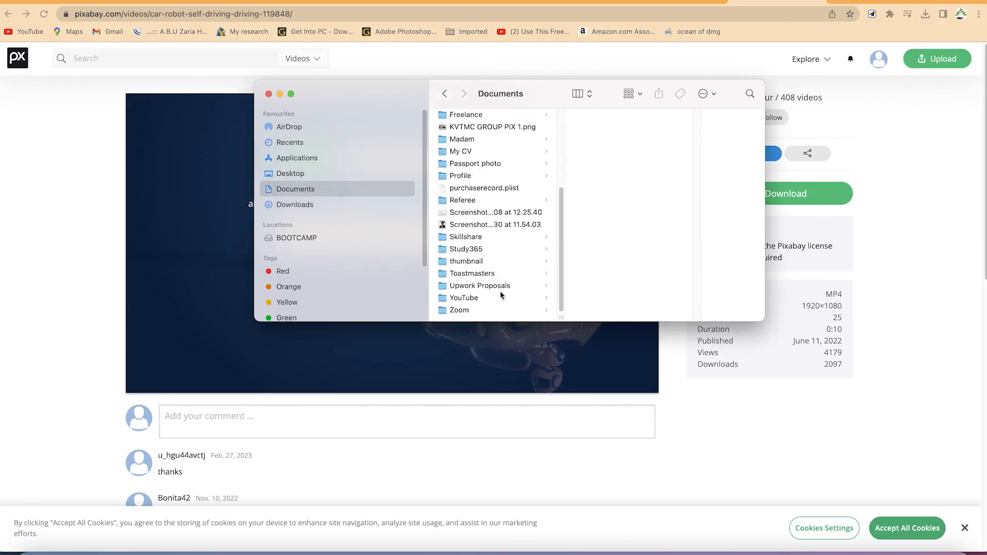
pyautogui.click(496, 298)
pyautogui.click(604, 142)
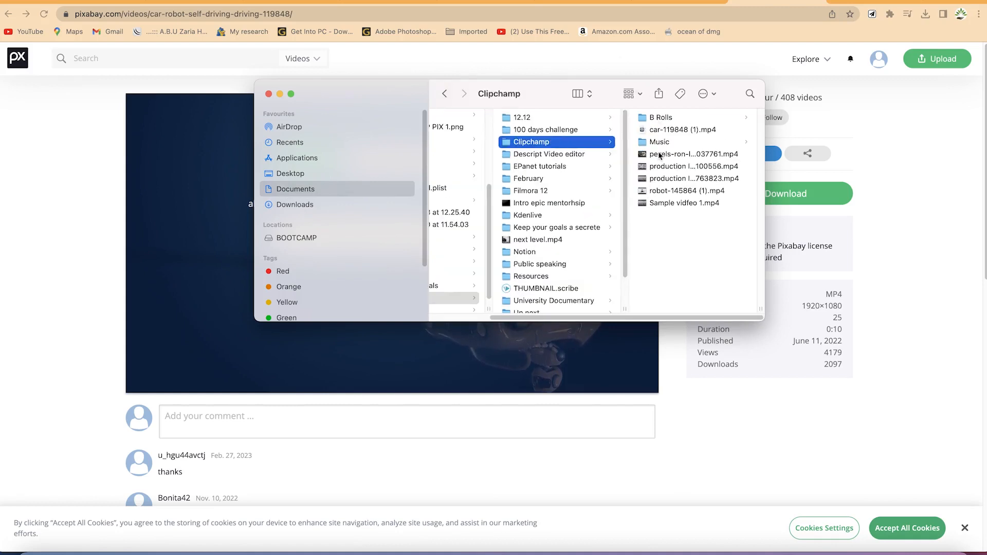
pyautogui.click(667, 130)
pyautogui.press('super+w')
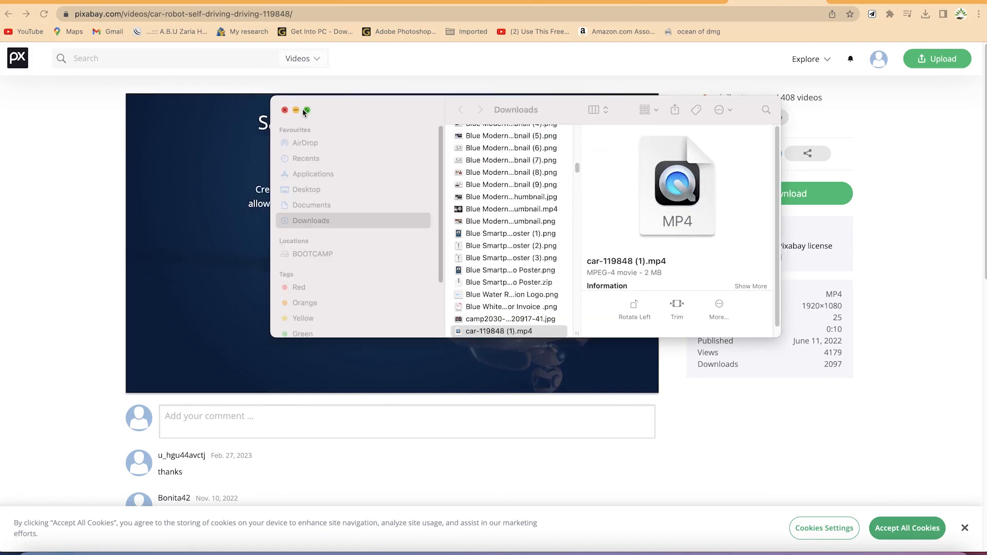
pyautogui.click(284, 110)
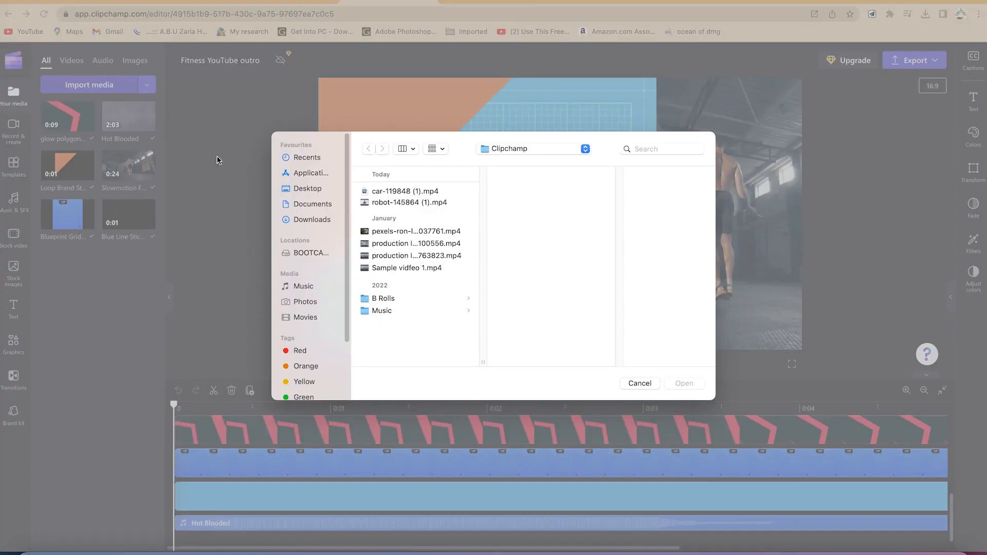
# Import car-119848 (1).mp4 into the Clipchamp project and place it on its own track above the slow-motion fitness clip, starting at 0.
pyautogui.click(405, 193)
pyautogui.click(699, 384)
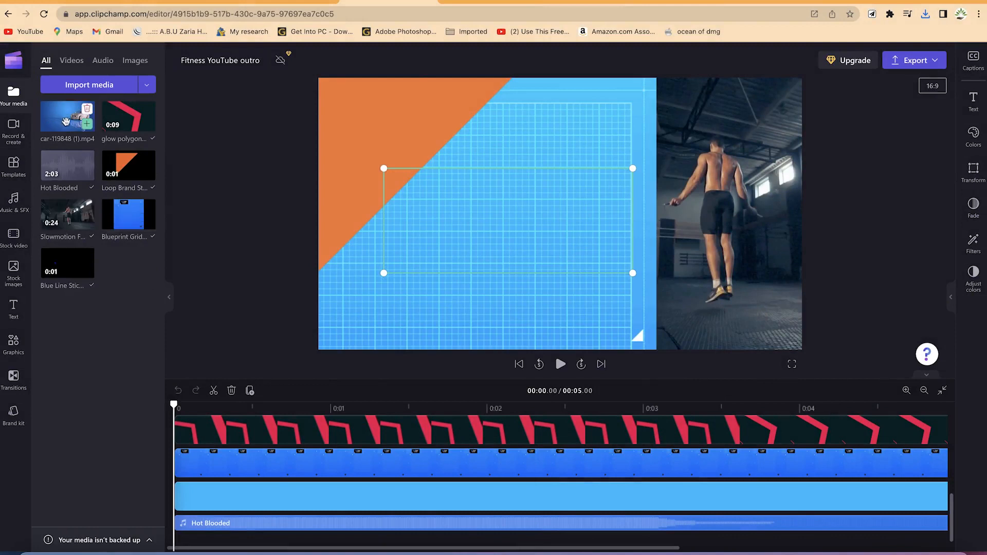
pyautogui.click(527, 475)
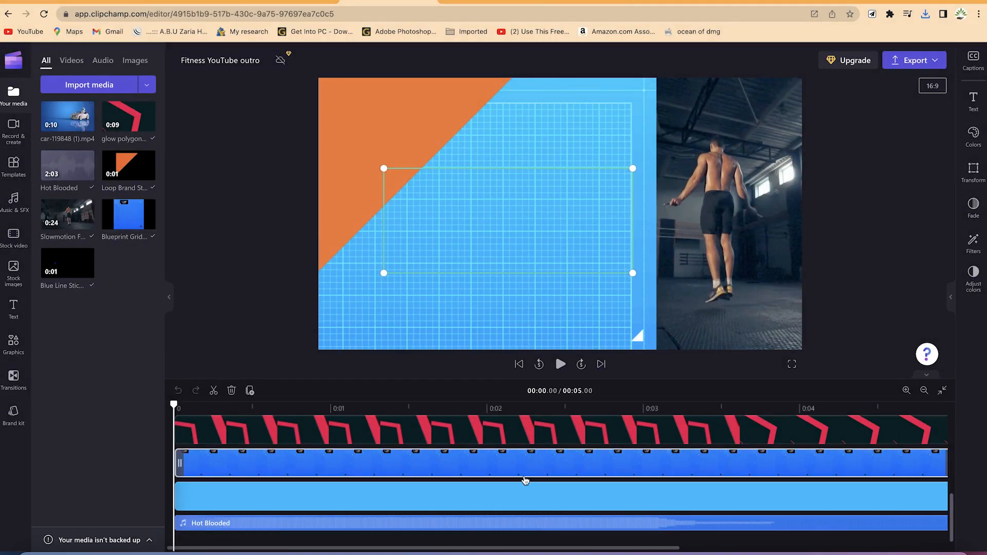
pyautogui.scroll(3, 526, 480)
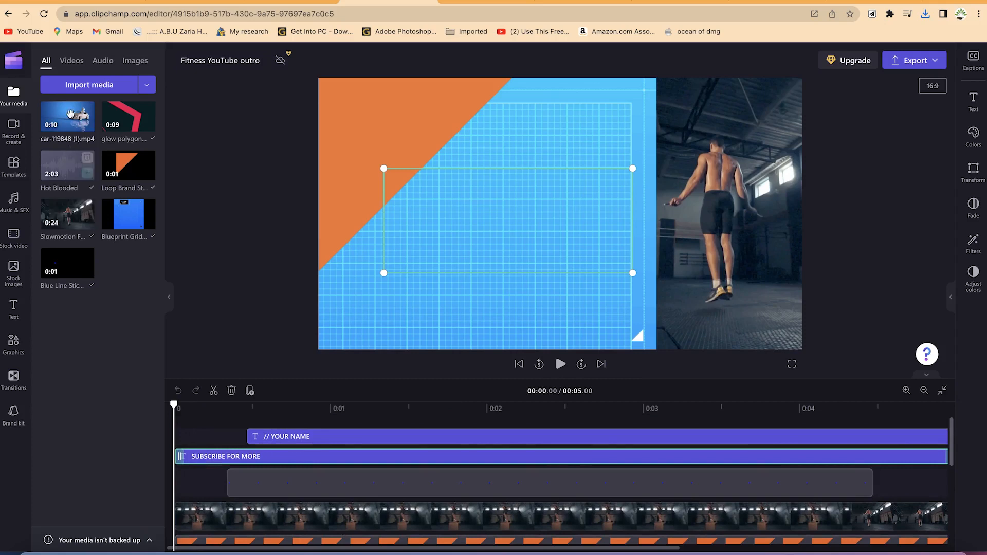
pyautogui.moveTo(70, 114); pyautogui.dragTo(255, 500)
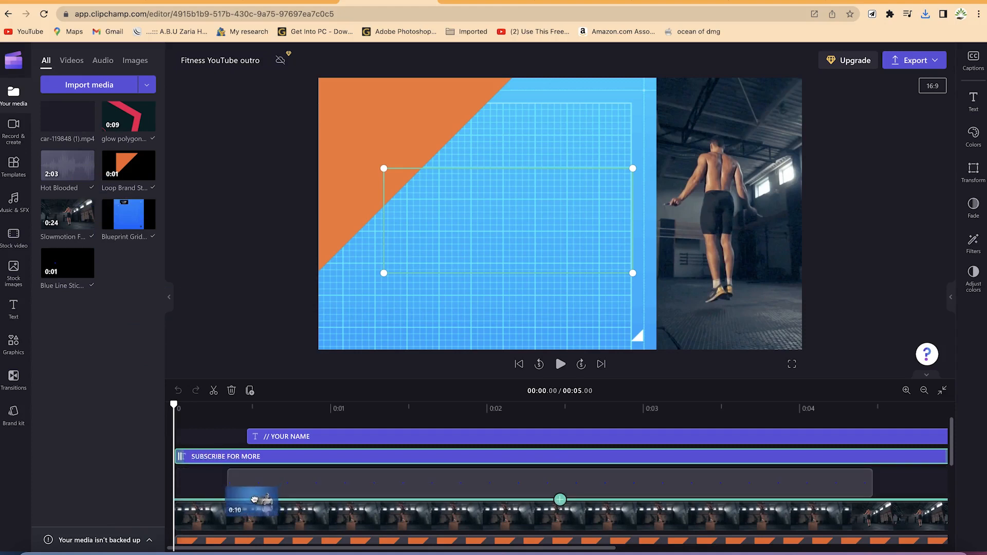
pyautogui.moveTo(254, 499); pyautogui.dragTo(255, 500)
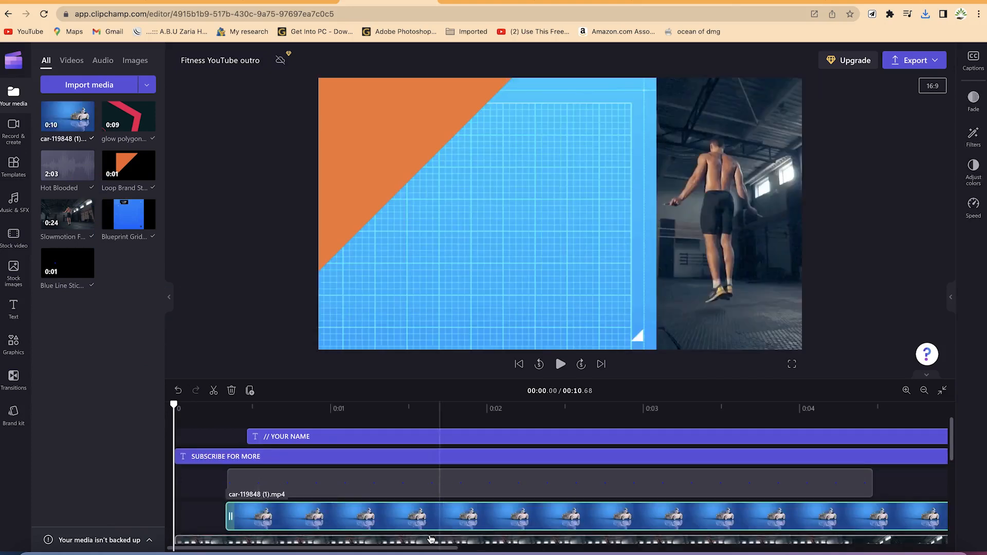
pyautogui.moveTo(325, 518); pyautogui.dragTo(274, 516)
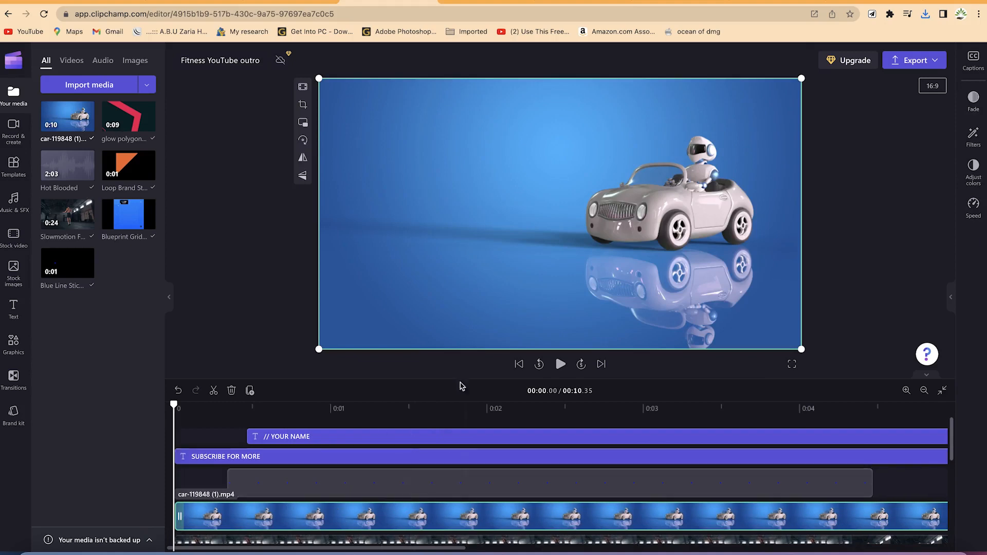
# Move the car clip to a lower track between the glow polygon clip and the blueprint grid clip.
pyautogui.scroll(-5, 518, 441)
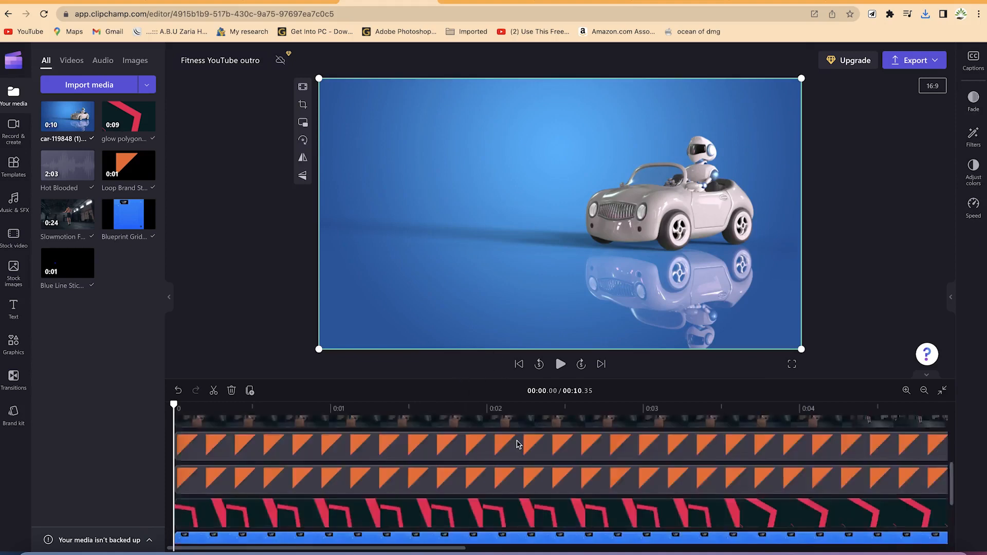
pyautogui.scroll(6, 419, 488)
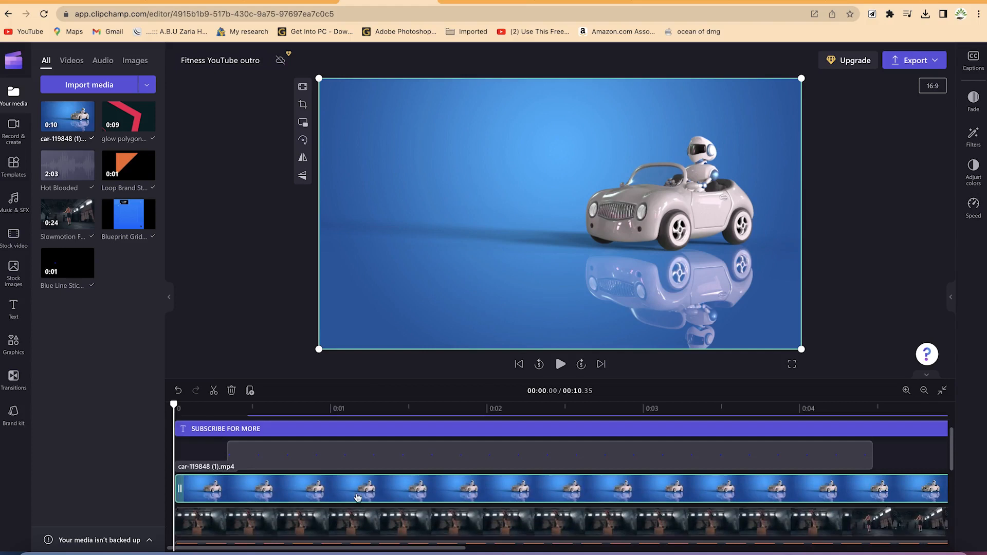
pyautogui.moveTo(359, 501)
pyautogui.mouseDown()
pyautogui.moveTo(381, 548)
pyautogui.moveTo(375, 536)
pyautogui.moveTo(370, 553)
pyautogui.moveTo(390, 489)
pyautogui.mouseUp()
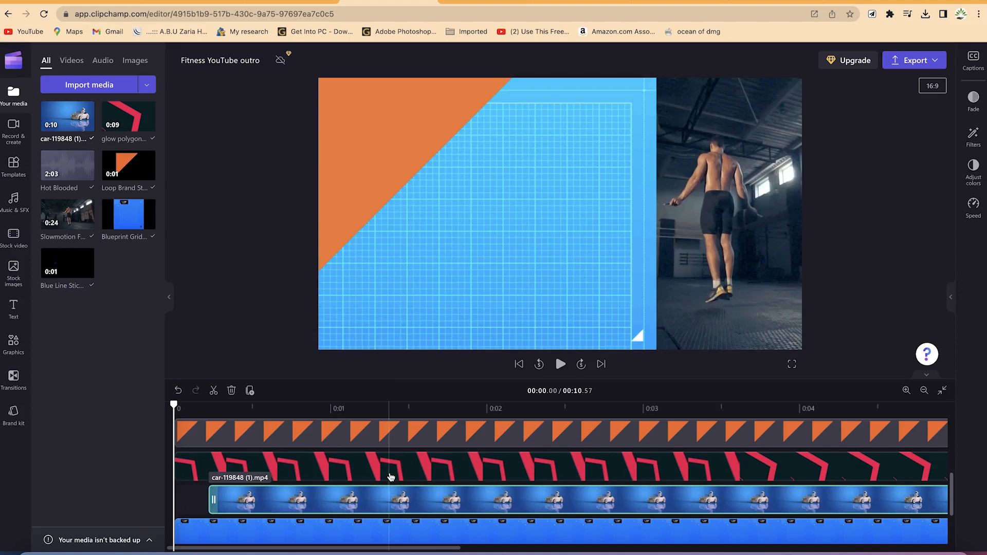
# Delete the slow-motion fitness clip from the timeline and scrub to 2.73 s to check the outro without it.
pyautogui.scroll(5, 414, 493)
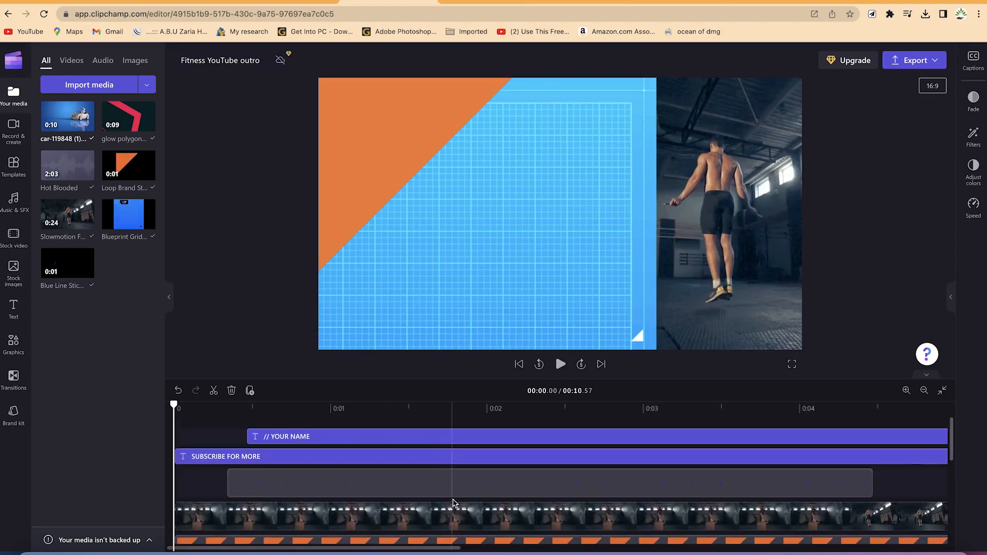
pyautogui.click(414, 513)
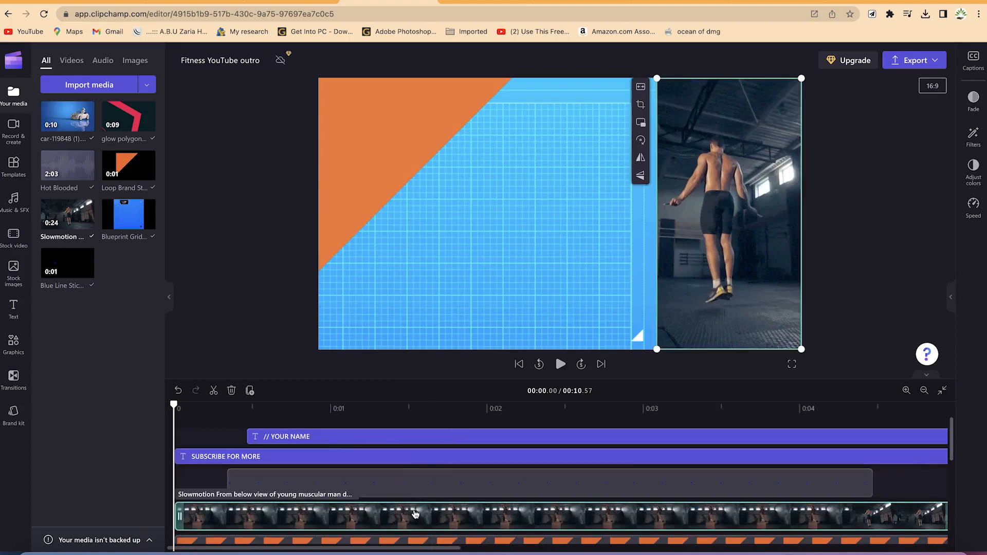
pyautogui.rightClick(415, 514)
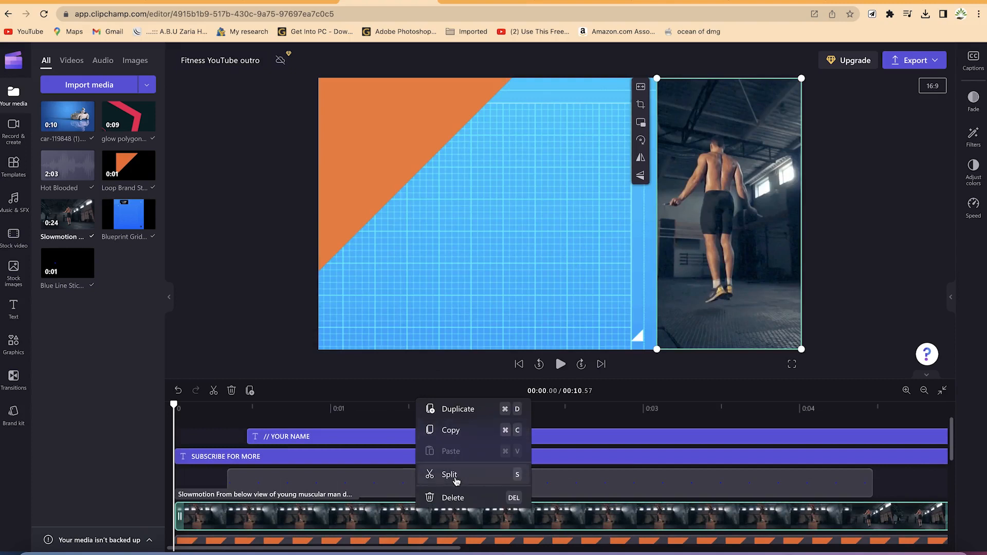
pyautogui.click(462, 498)
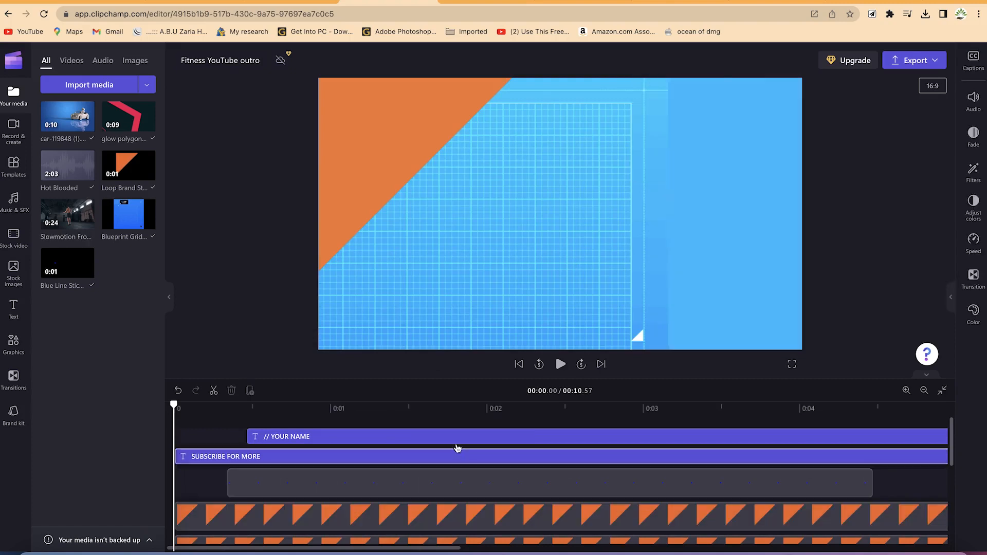
pyautogui.click(403, 441)
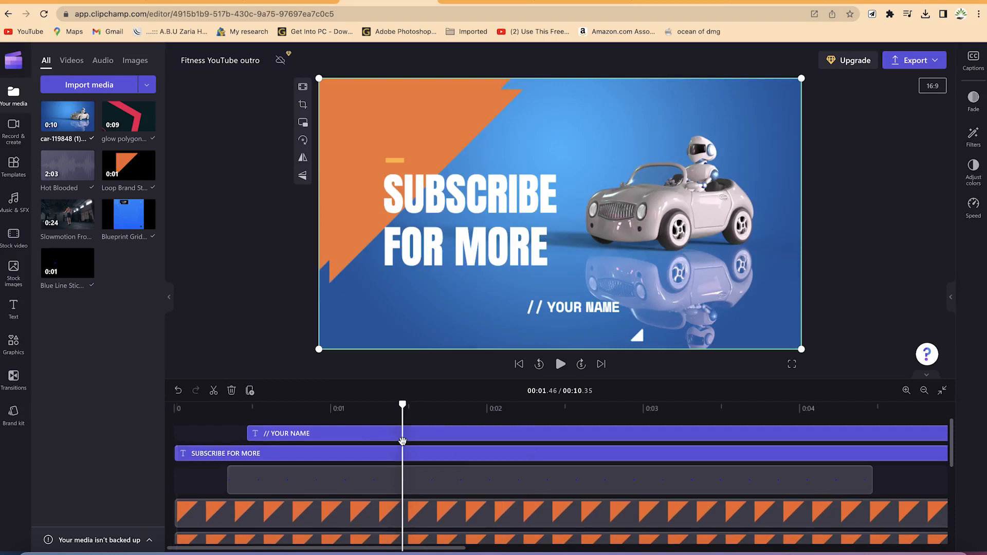
pyautogui.moveTo(403, 406); pyautogui.dragTo(601, 437)
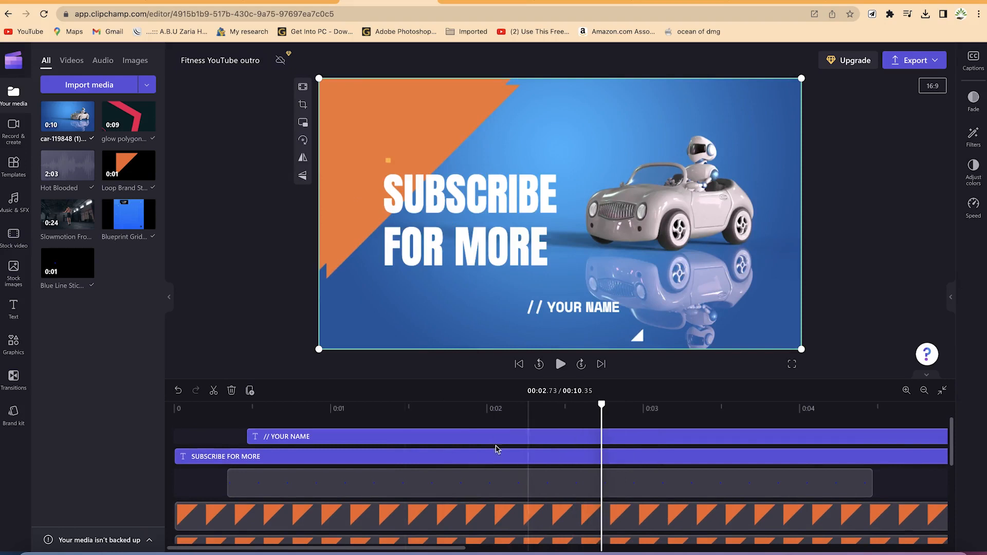
# Move the car clip to the track directly below the glow polygon clip and play the outro from the start.
pyautogui.scroll(-5, 509, 488)
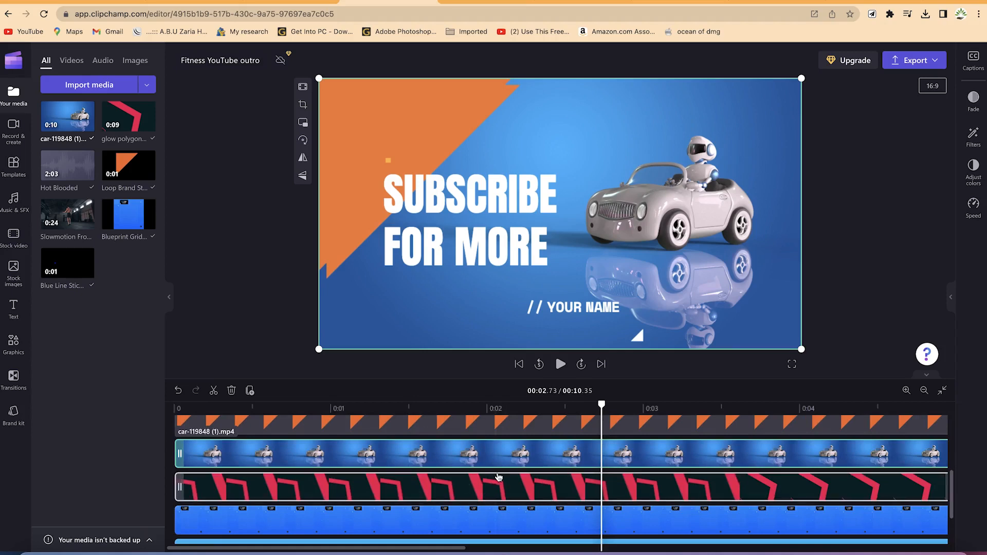
pyautogui.moveTo(505, 461); pyautogui.dragTo(502, 506)
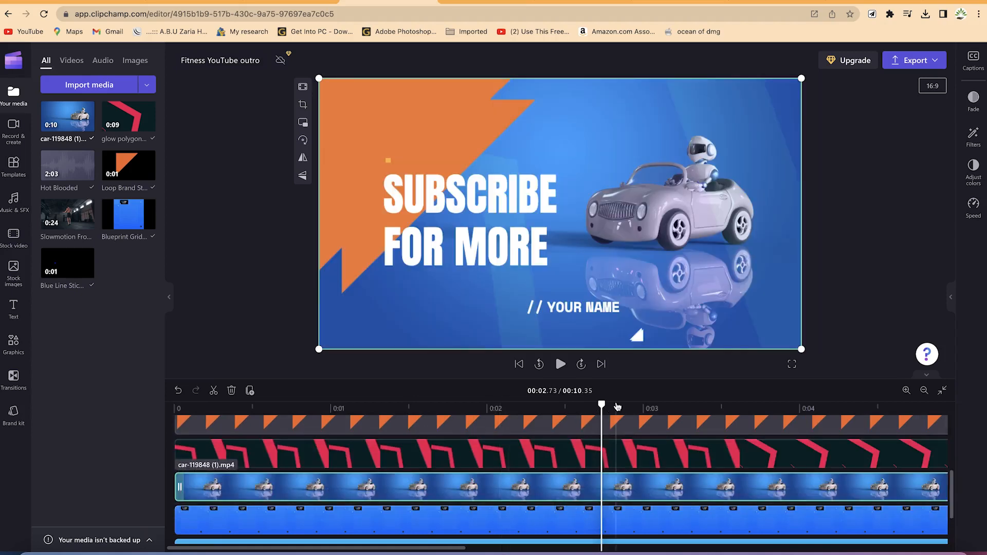
pyautogui.moveTo(592, 409); pyautogui.dragTo(172, 407)
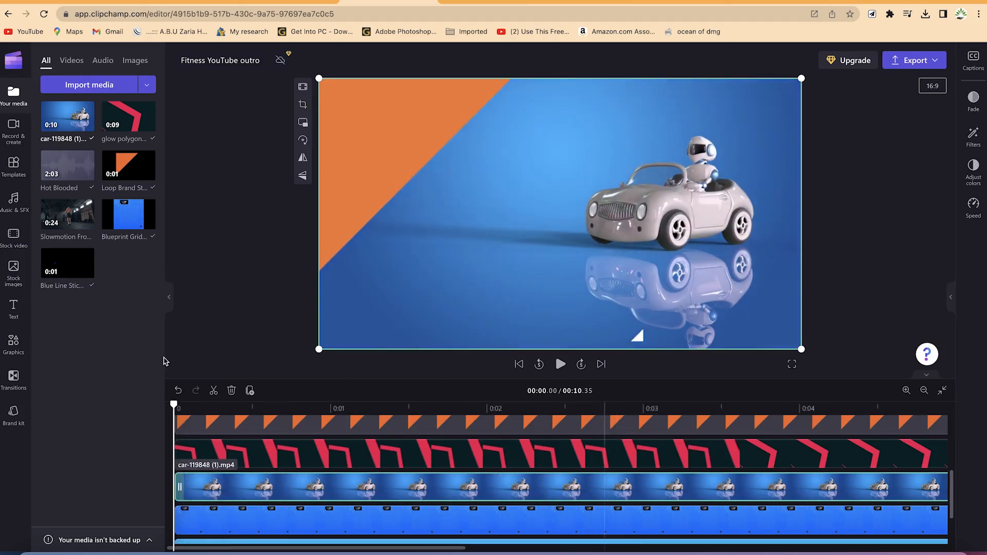
pyautogui.press('space')
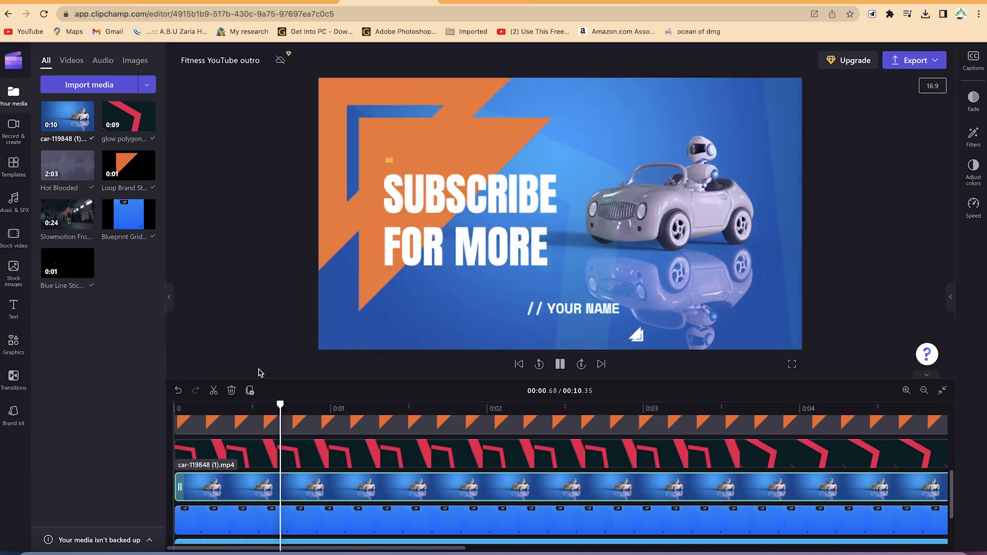
pyautogui.press('space')
pyautogui.scroll(-2, 485, 533)
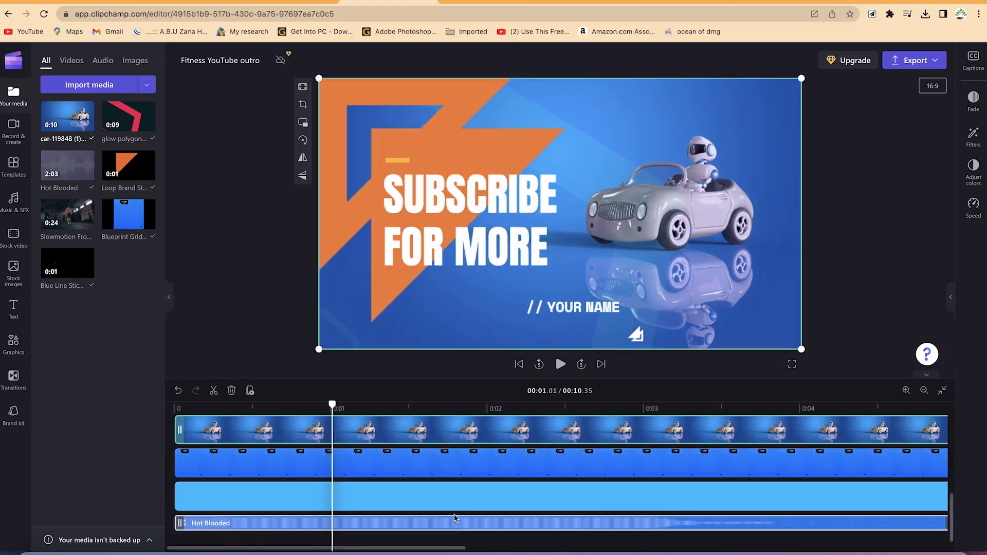
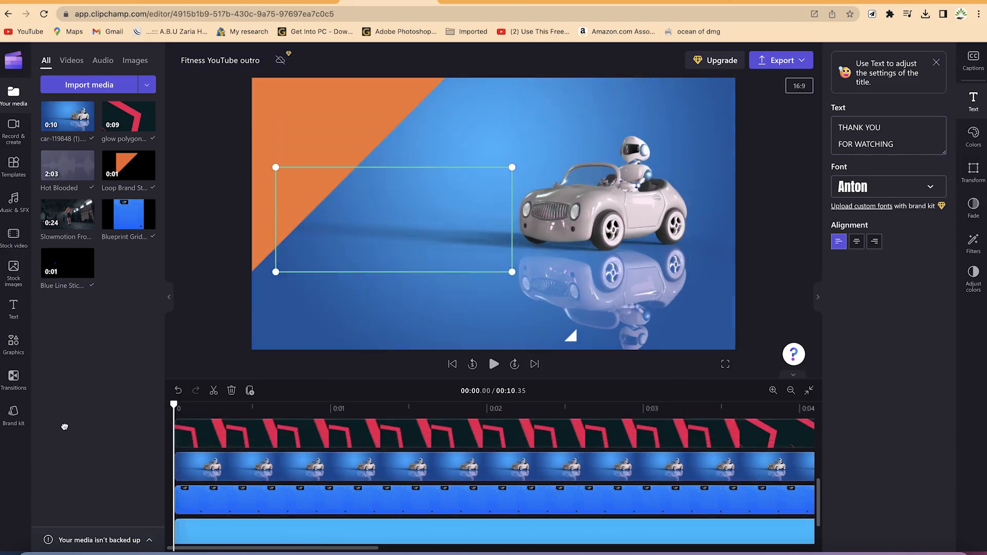
# Preview the outro, trim the end of the car clip to 5 seconds to match the other layers, and play it back.
pyautogui.press('space')
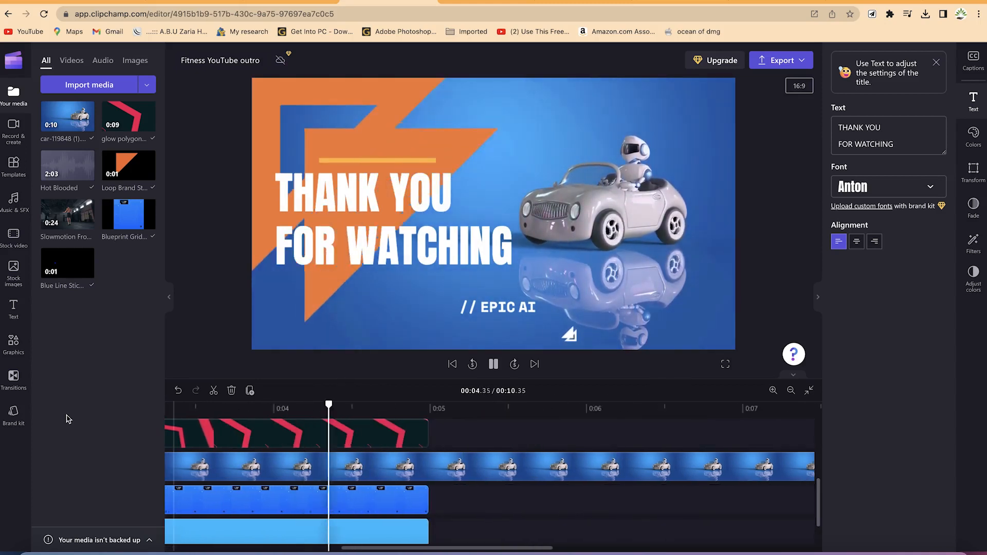
pyautogui.press('space')
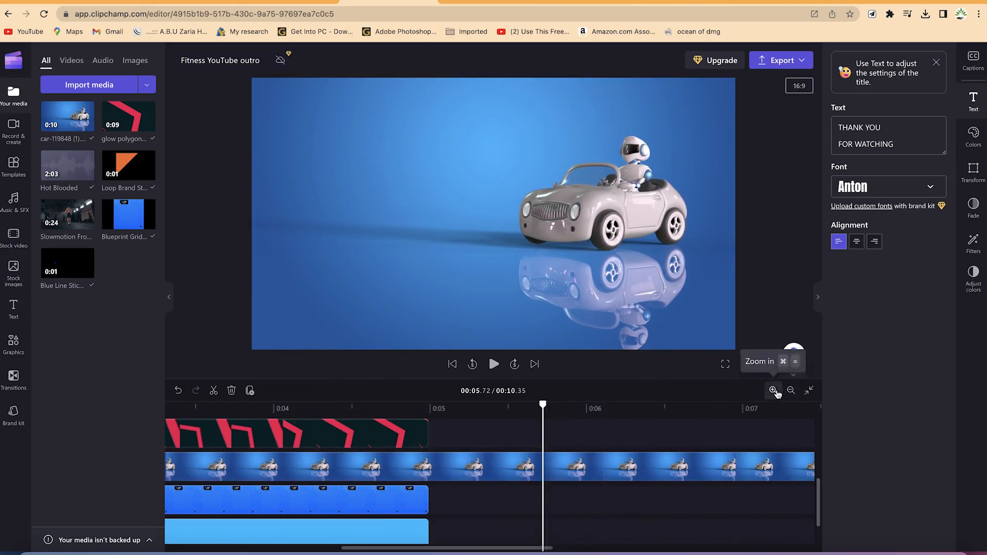
pyautogui.click(790, 392)
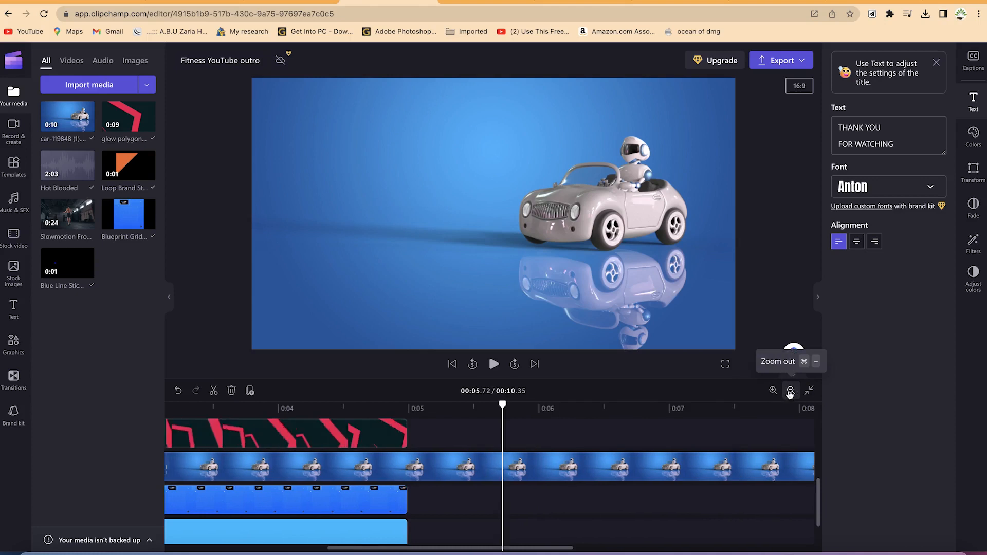
pyautogui.click(790, 390)
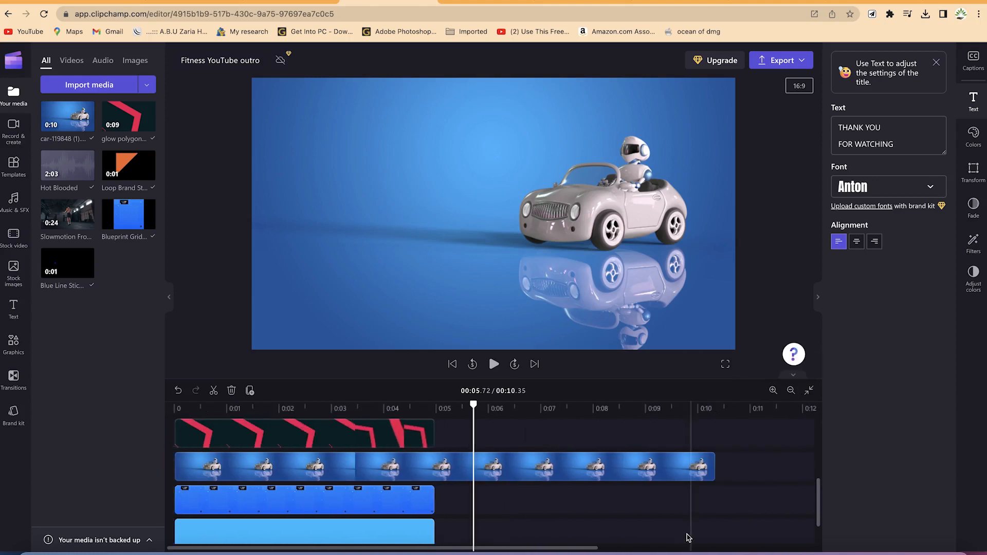
pyautogui.click(709, 459)
pyautogui.moveTo(712, 466); pyautogui.dragTo(435, 487)
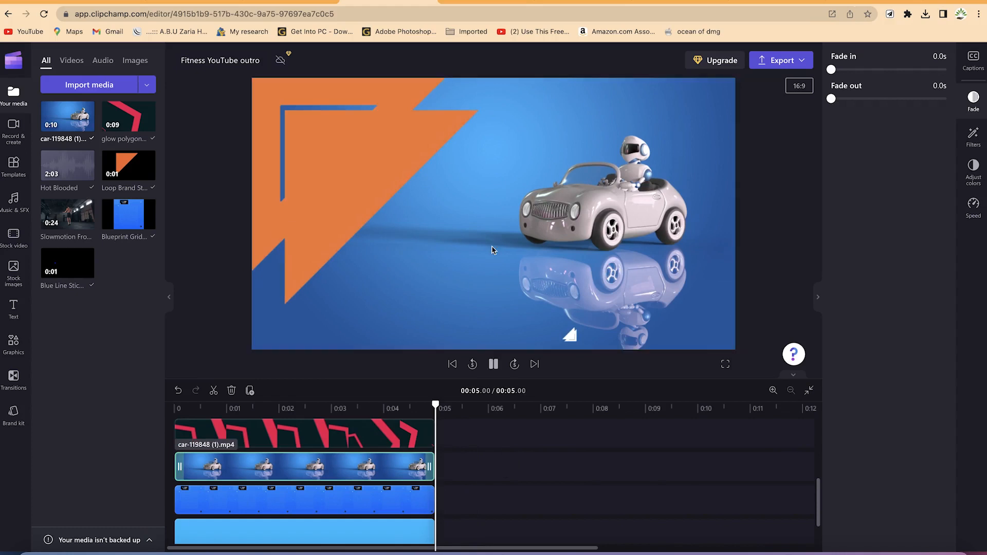
pyautogui.press('space')
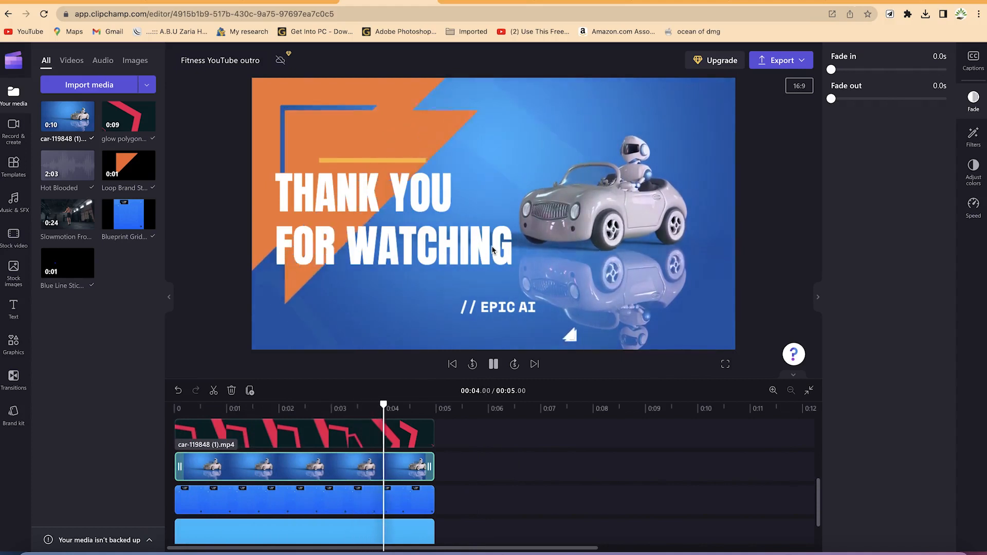
pyautogui.click(493, 252)
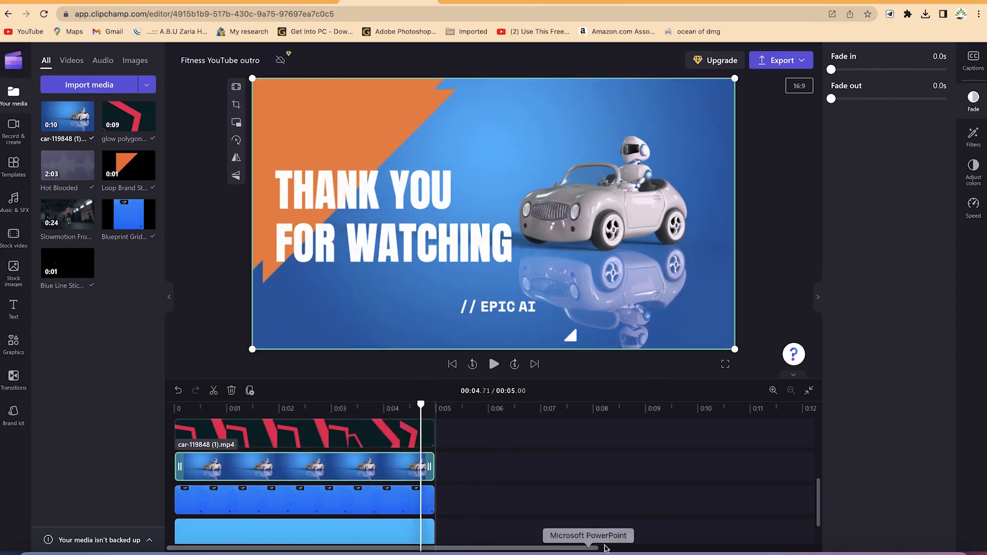
# Raise the volume of the Hot Blooded music clip.
pyautogui.scroll(-1, 604, 522)
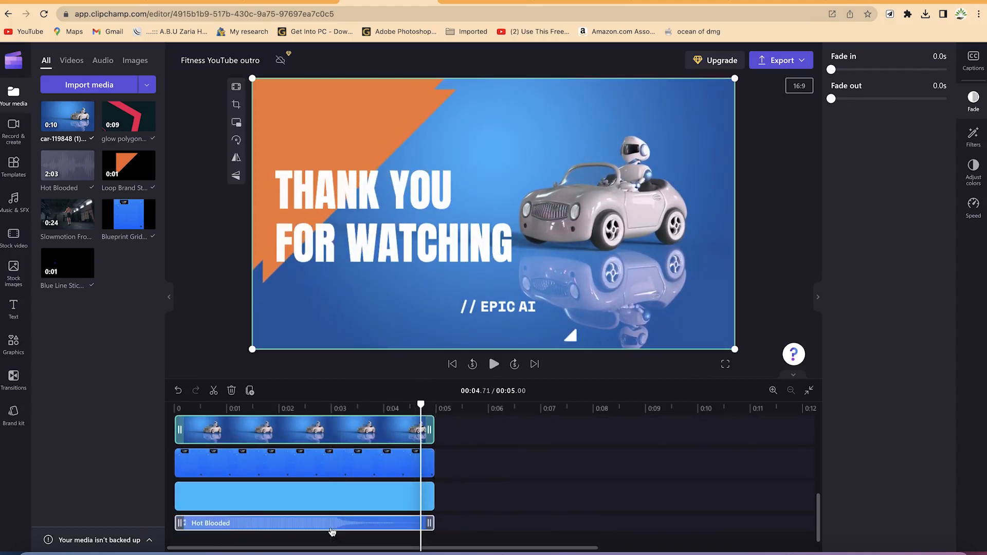
pyautogui.click(332, 528)
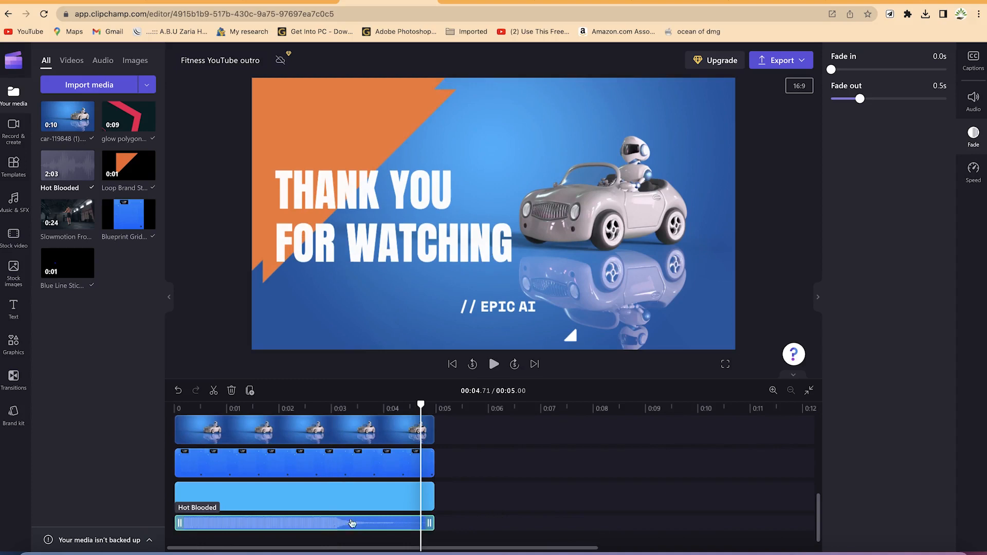
pyautogui.click(973, 100)
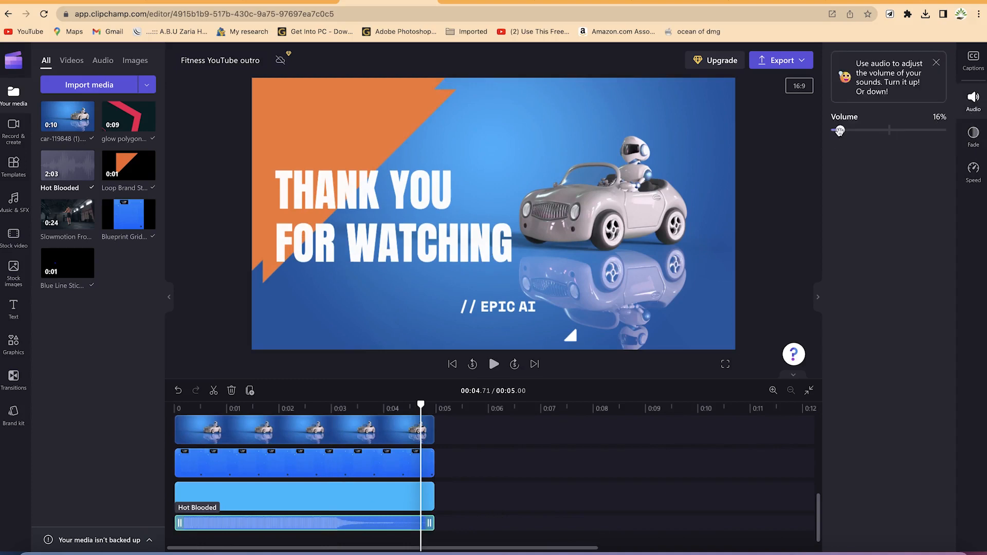
pyautogui.moveTo(840, 131); pyautogui.dragTo(862, 132)
pyautogui.click(584, 316)
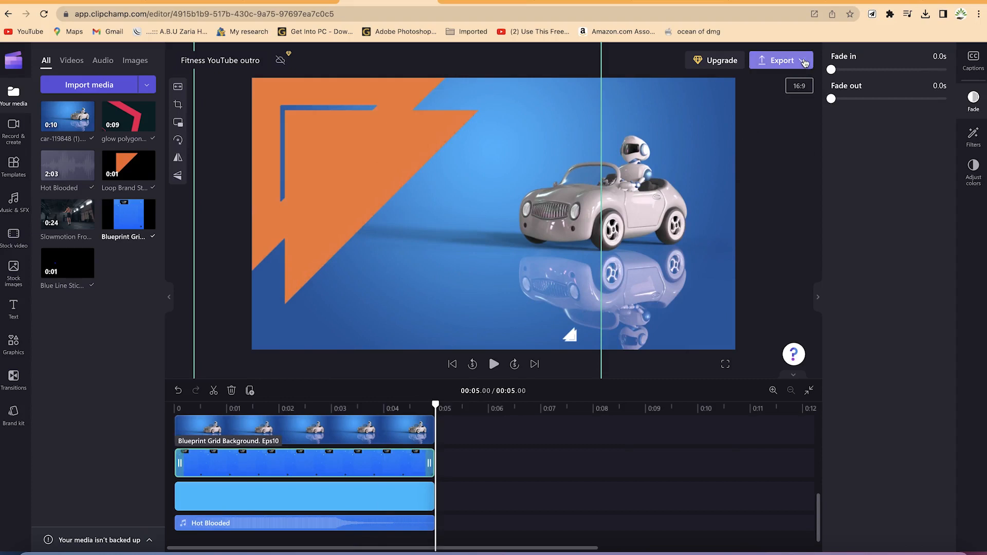
# Export the Fitness YouTube outro at 1080p and open the downloaded MP4 from the Downloads folder.
pyautogui.click(804, 61)
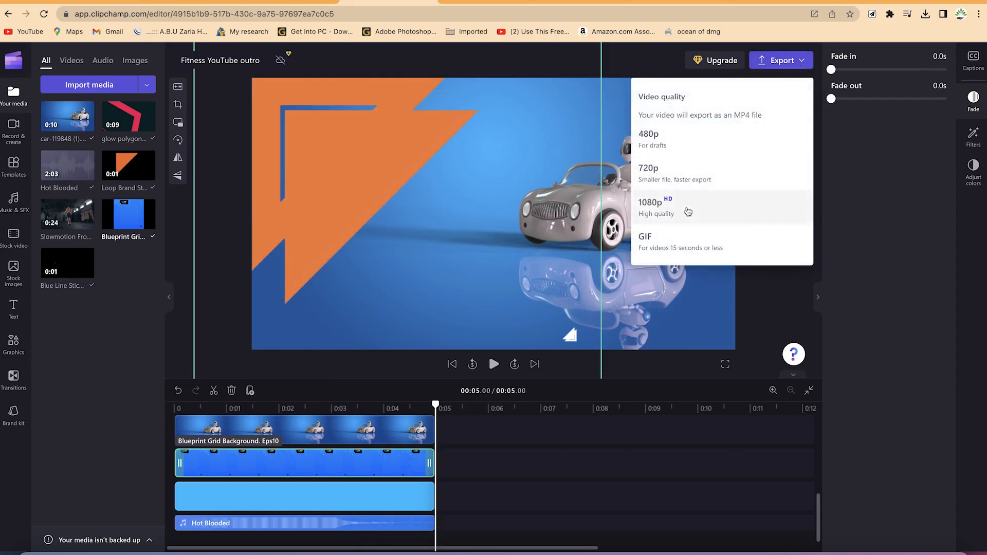
pyautogui.click(688, 211)
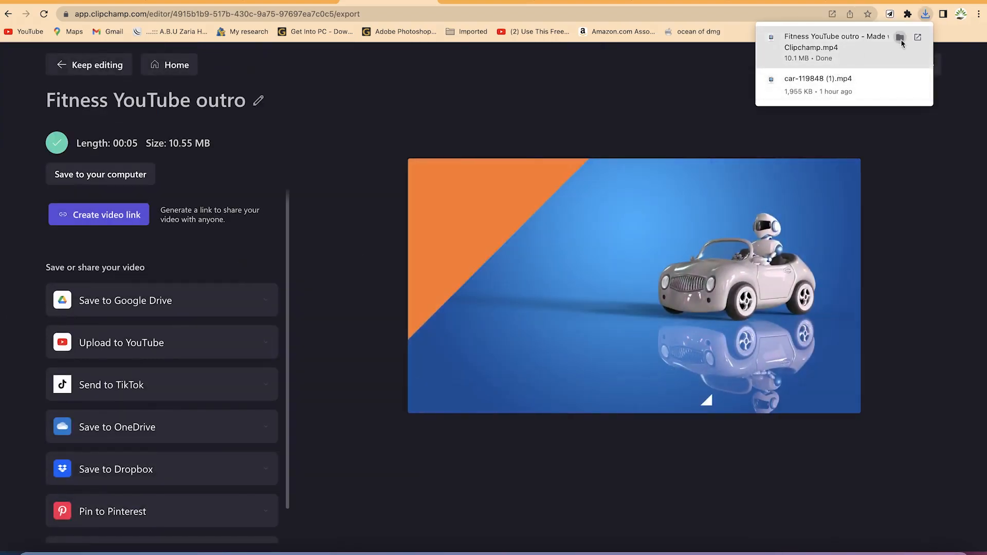
pyautogui.click(899, 37)
pyautogui.doubleClick(491, 331)
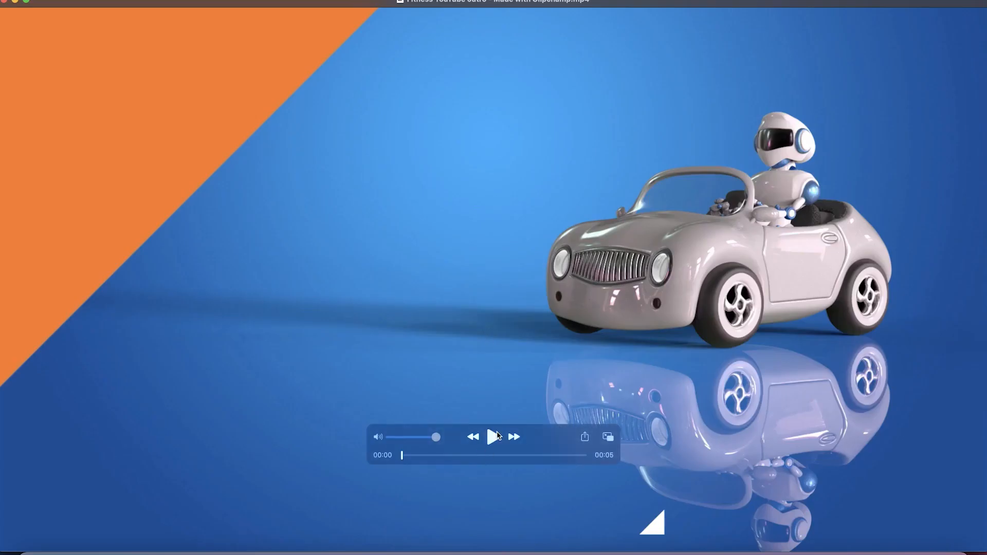
# Play the exported outro in the video player, and close the player and the Downloads window.
pyautogui.click(494, 436)
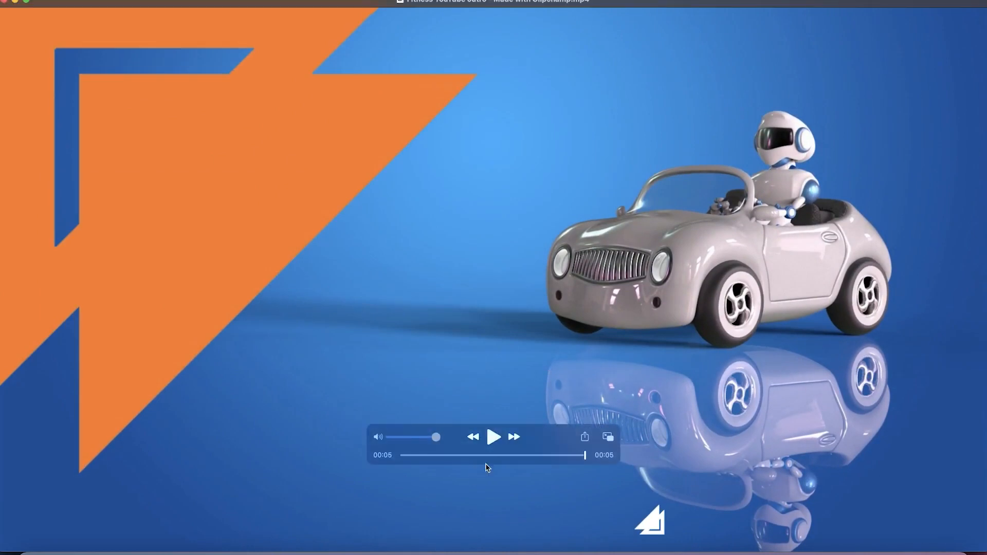
pyautogui.click(495, 437)
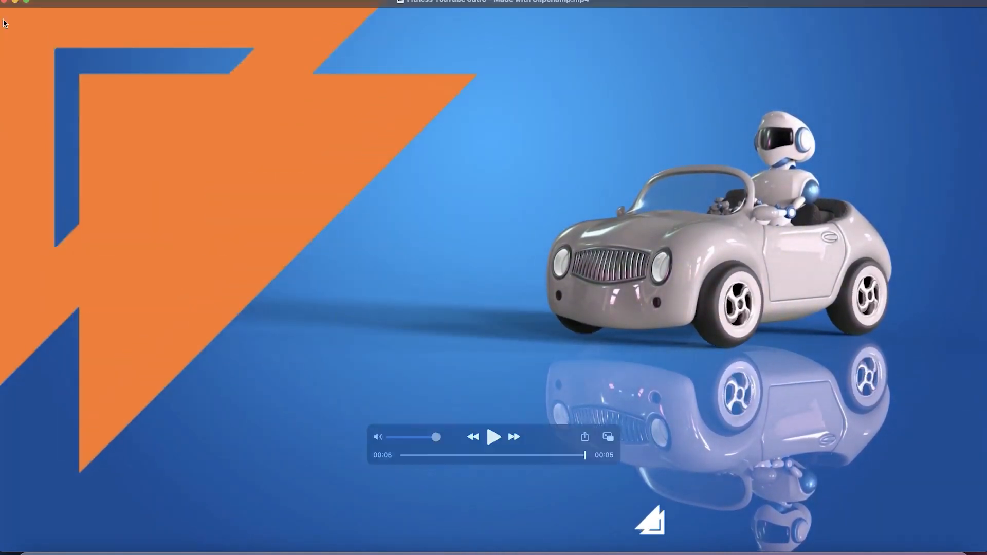
pyautogui.click(7, 4)
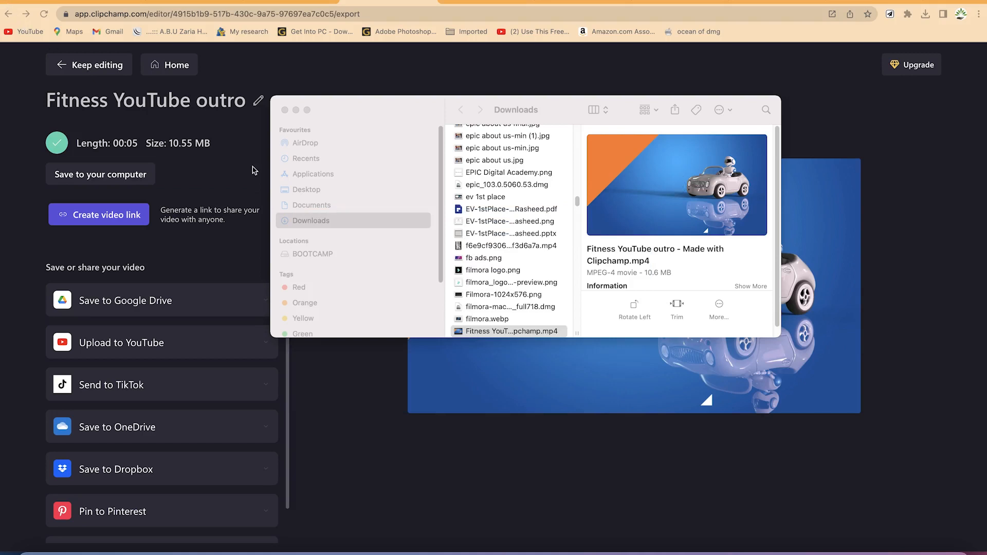
pyautogui.click(284, 110)
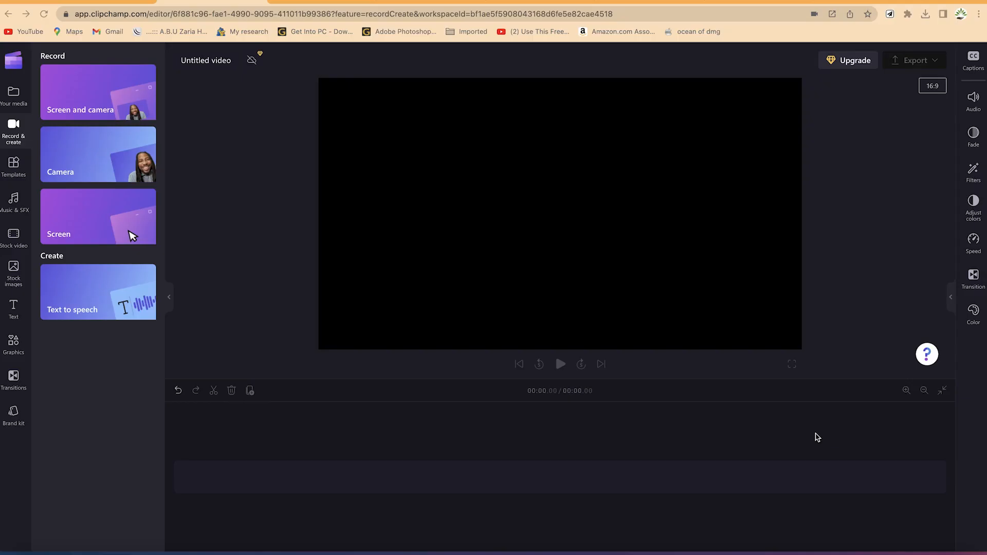
# Set up a screen and camera recording with the RODE NT-USB microphone and the C922 Pro Stream Webcam.
pyautogui.click(100, 109)
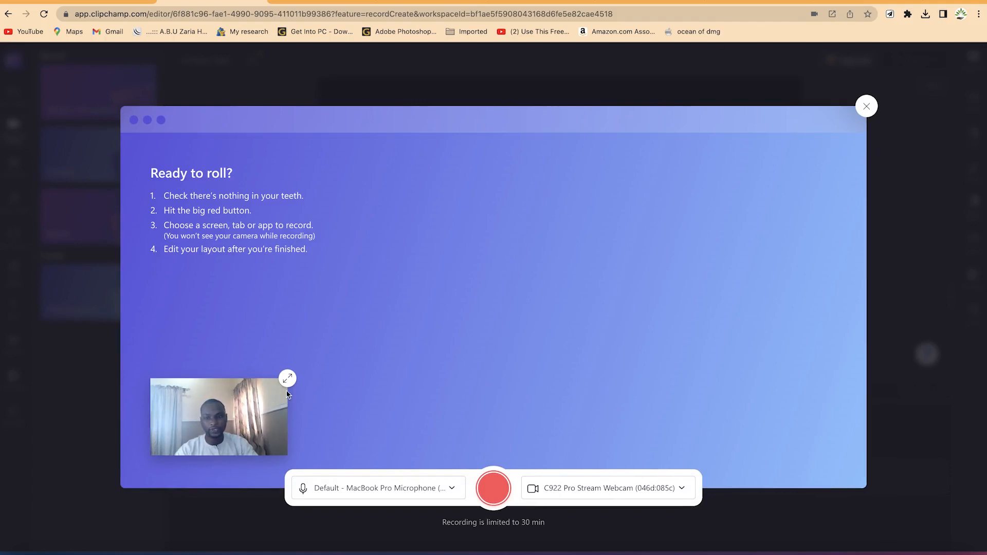
pyautogui.click(410, 488)
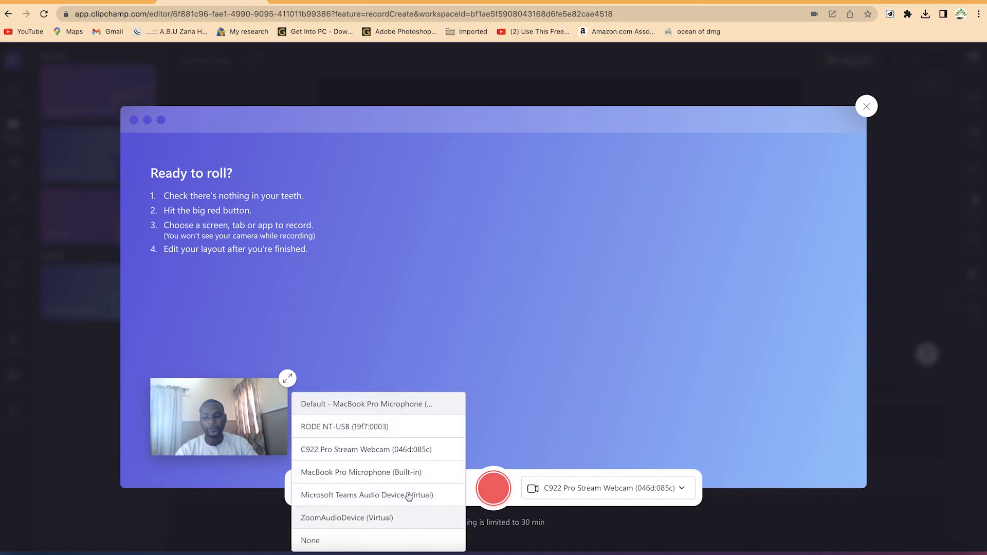
pyautogui.click(398, 431)
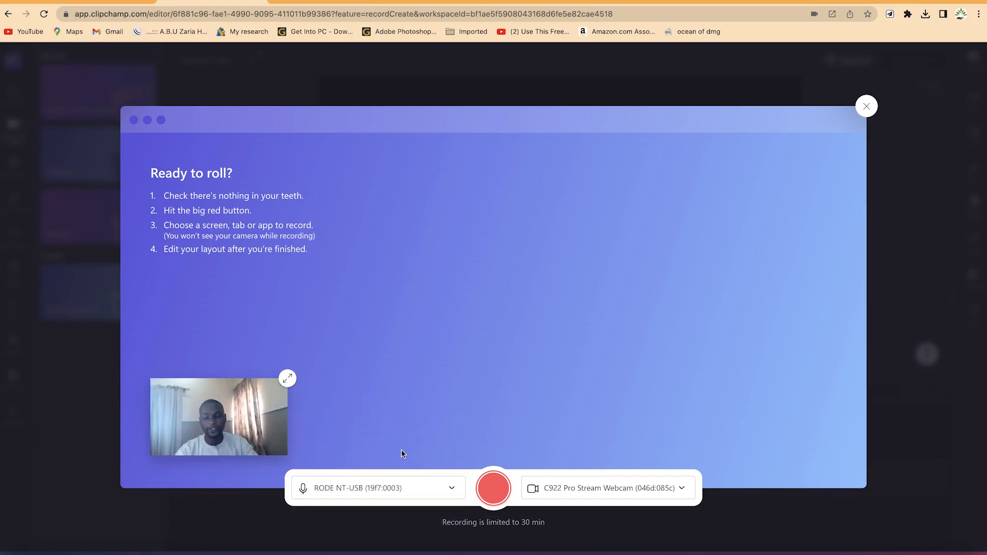
pyautogui.click(604, 487)
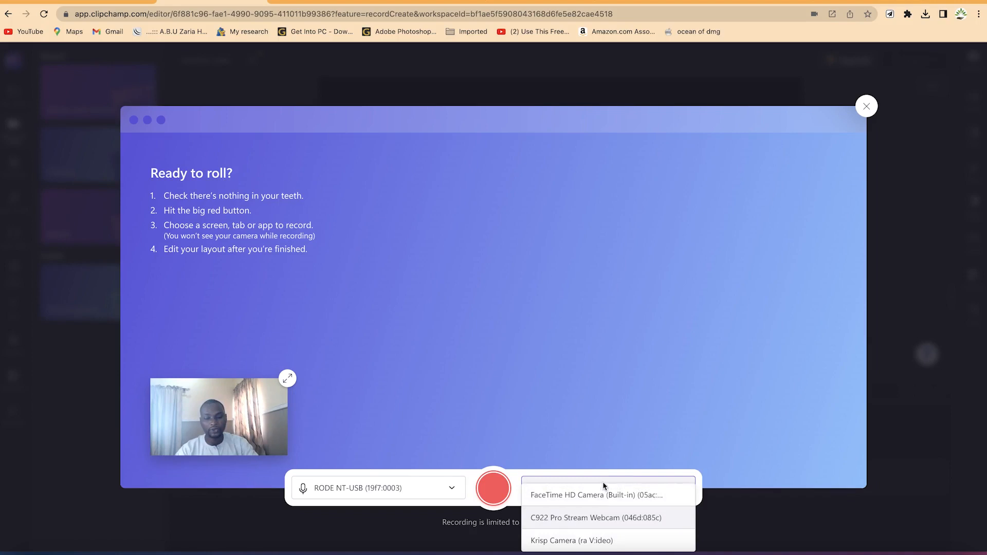
pyautogui.click(604, 522)
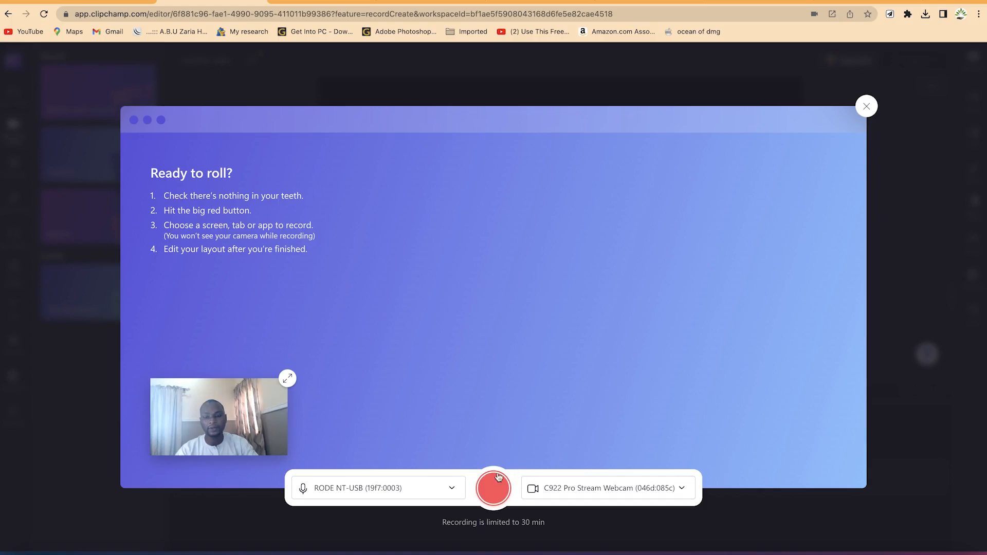
# Start the recording and share the "convert .webm to mp4 - Google Search" Chrome tab with its tab audio.
pyautogui.click(492, 495)
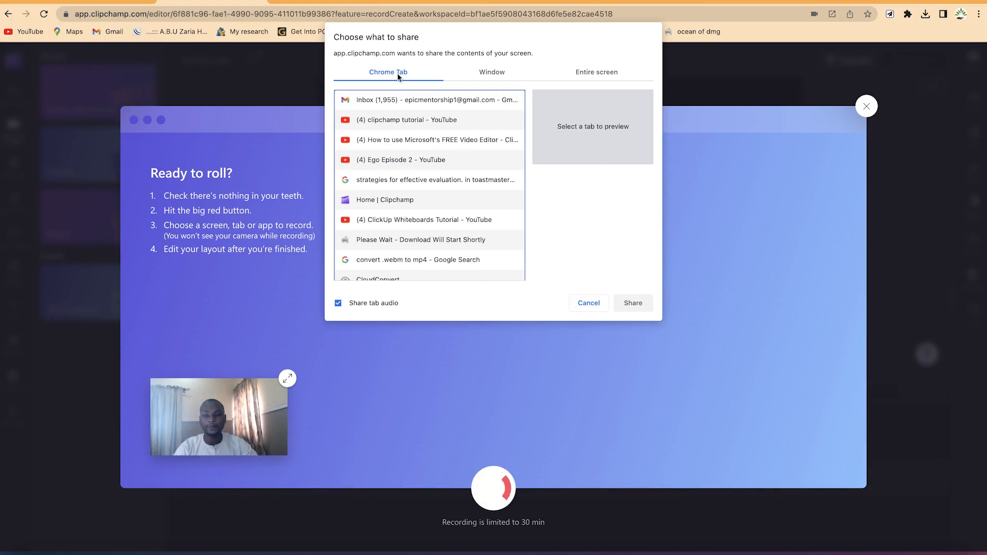
pyautogui.scroll(-1, 400, 132)
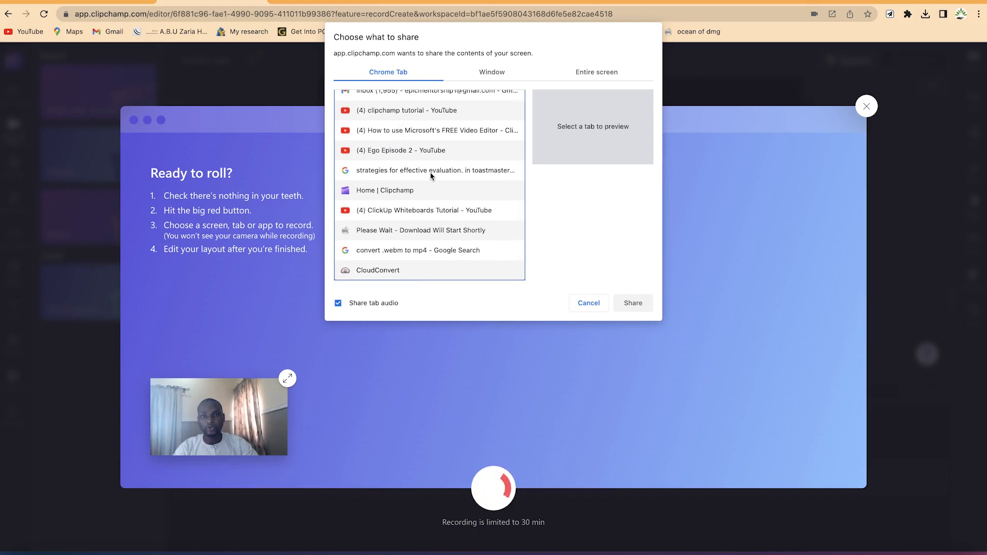
pyautogui.click(483, 72)
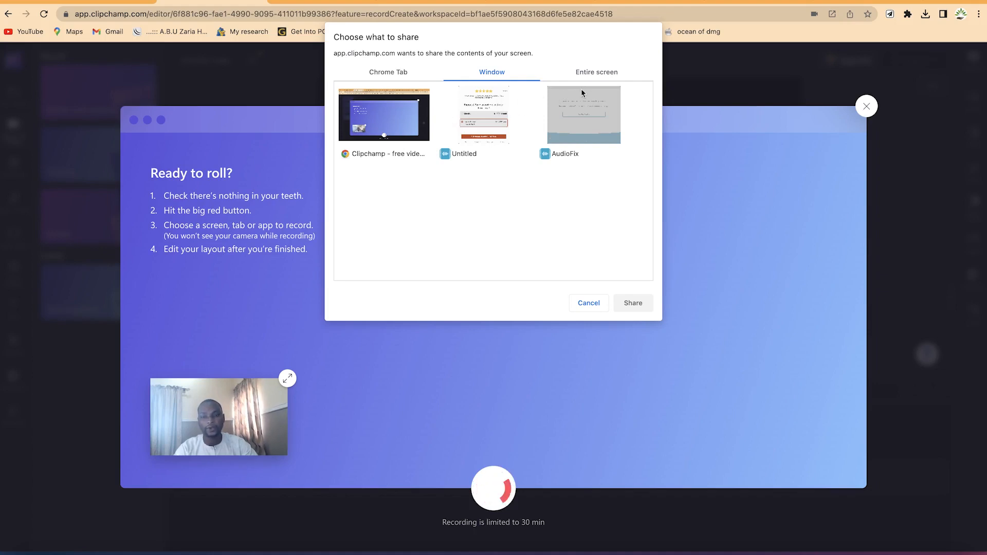
pyautogui.click(589, 74)
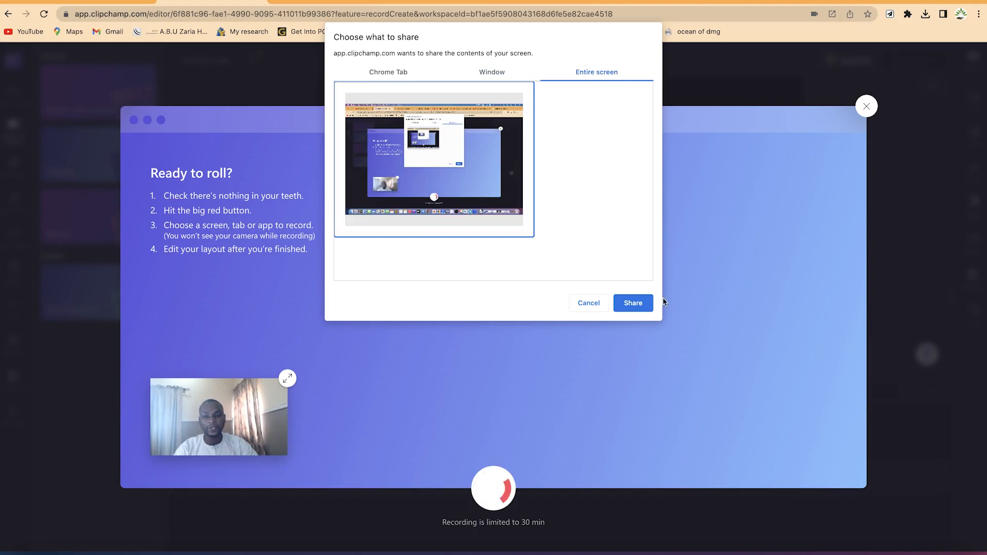
pyautogui.click(387, 73)
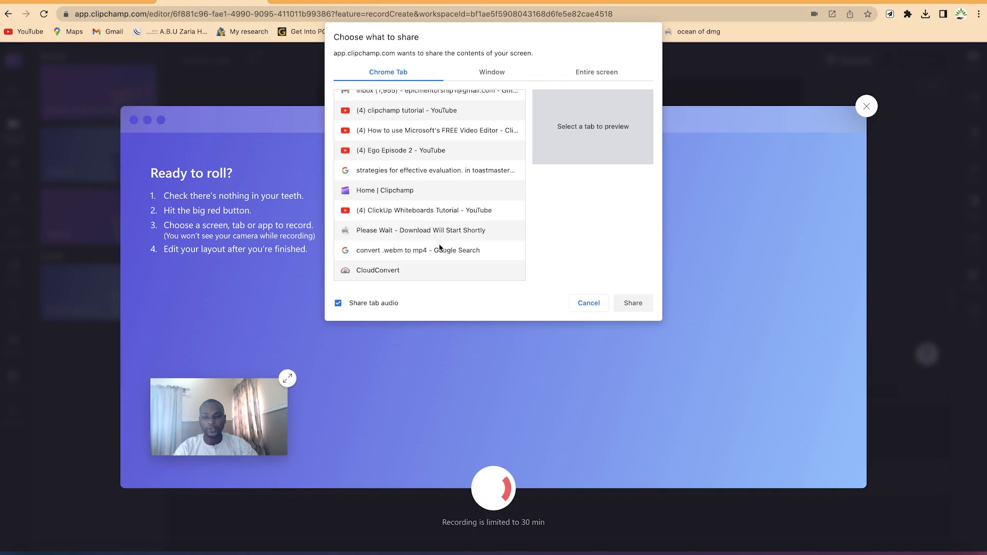
pyautogui.scroll(1, 434, 203)
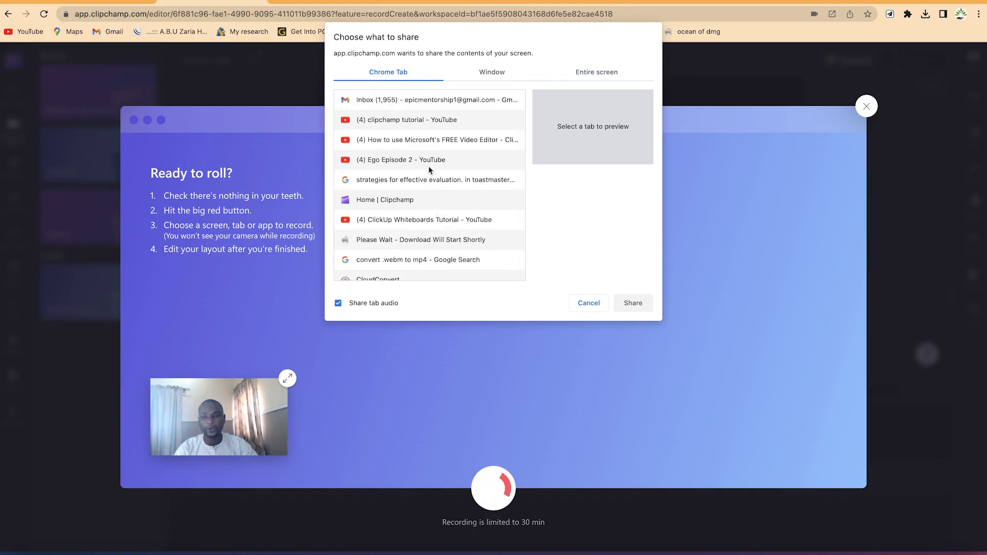
pyautogui.click(417, 263)
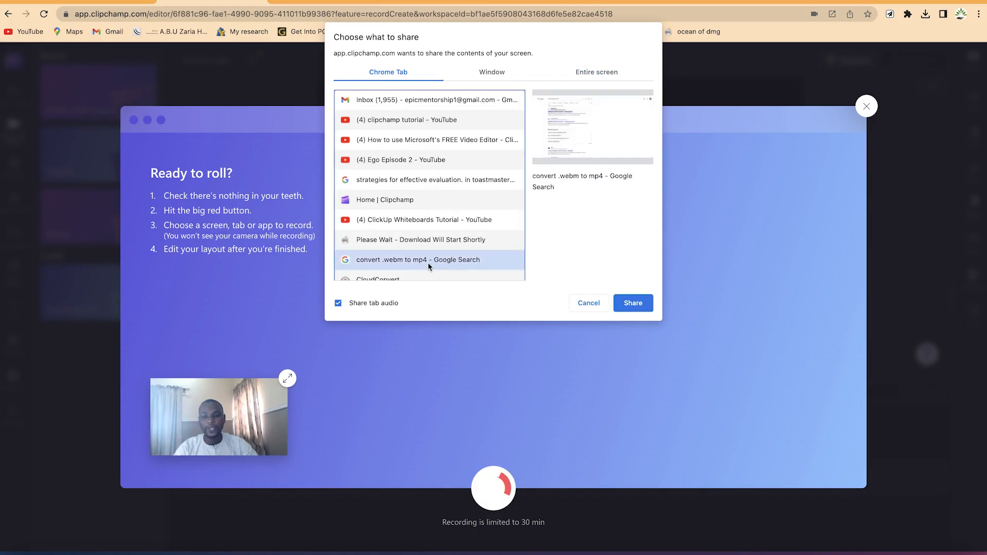
pyautogui.scroll(-1, 434, 264)
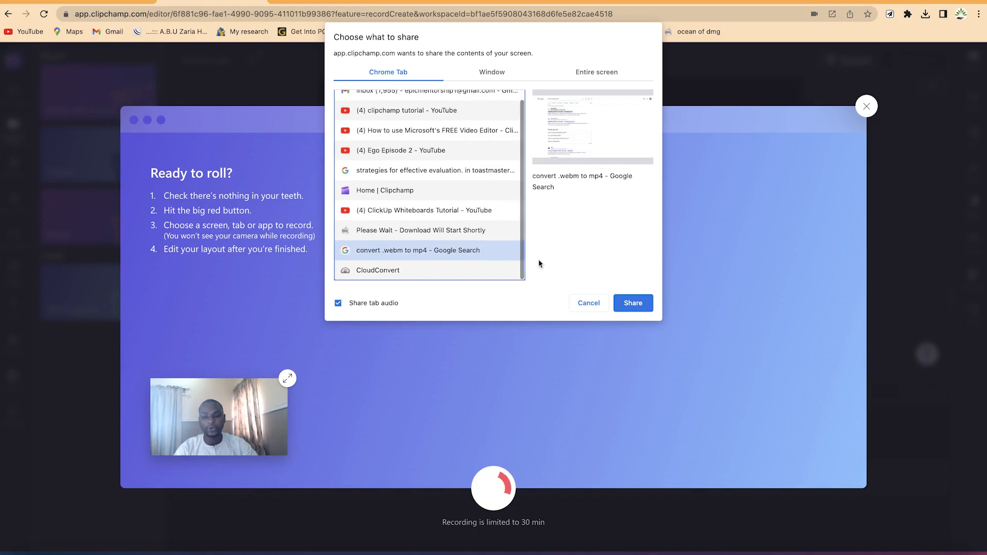
pyautogui.click(626, 303)
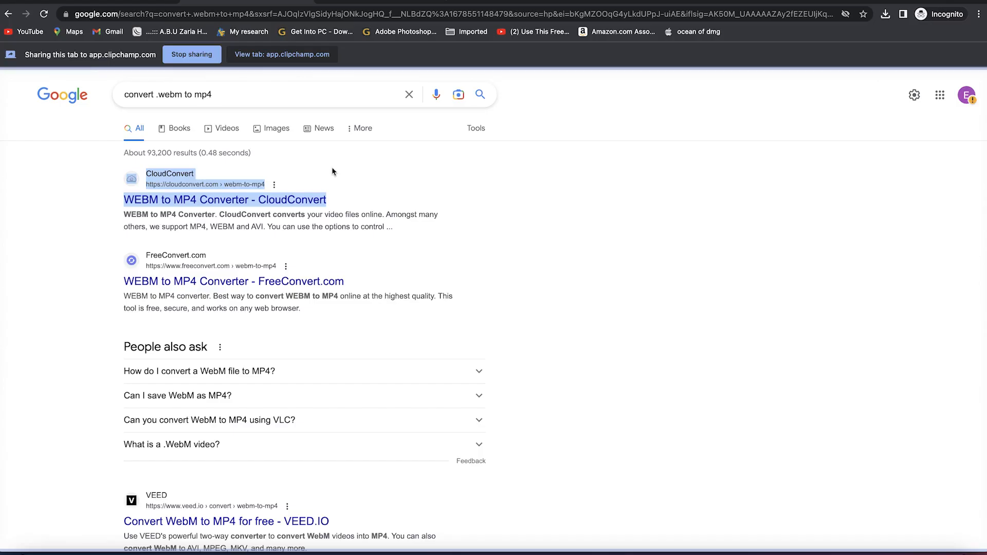
# Record a scroll down and back up through the Google results page, and stop sharing the tab.
pyautogui.scroll(-5, 312, 183)
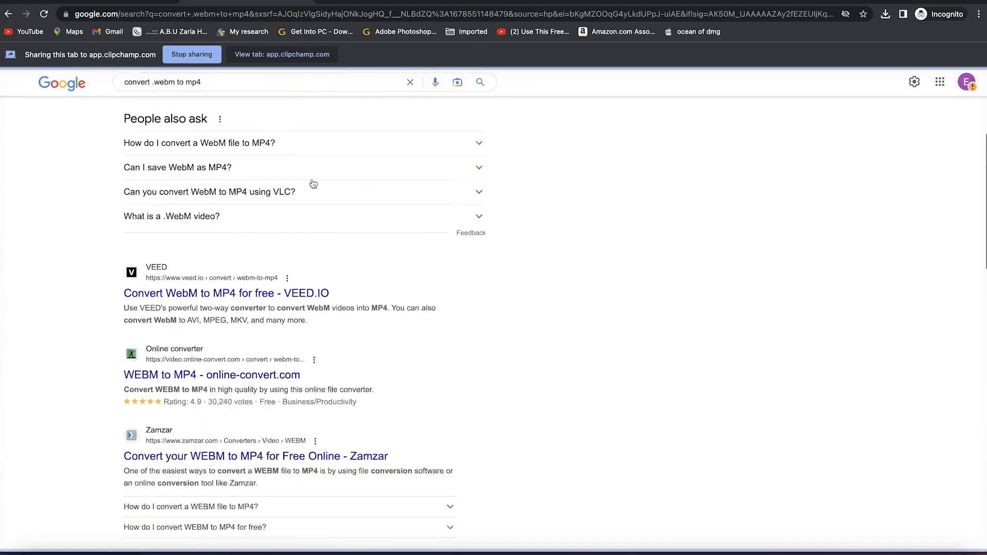
pyautogui.scroll(-10, 313, 184)
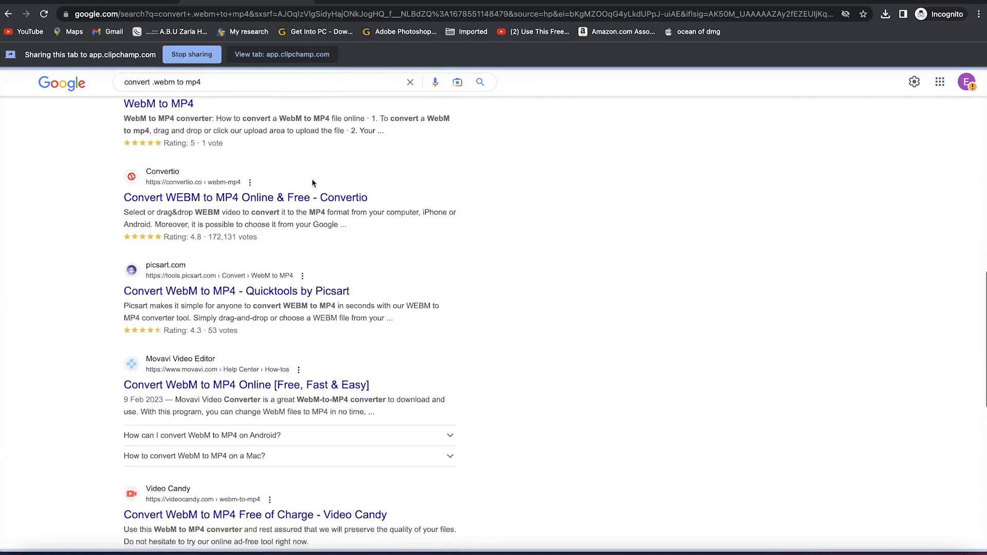
pyautogui.scroll(-4, 312, 180)
pyautogui.scroll(-3, 312, 183)
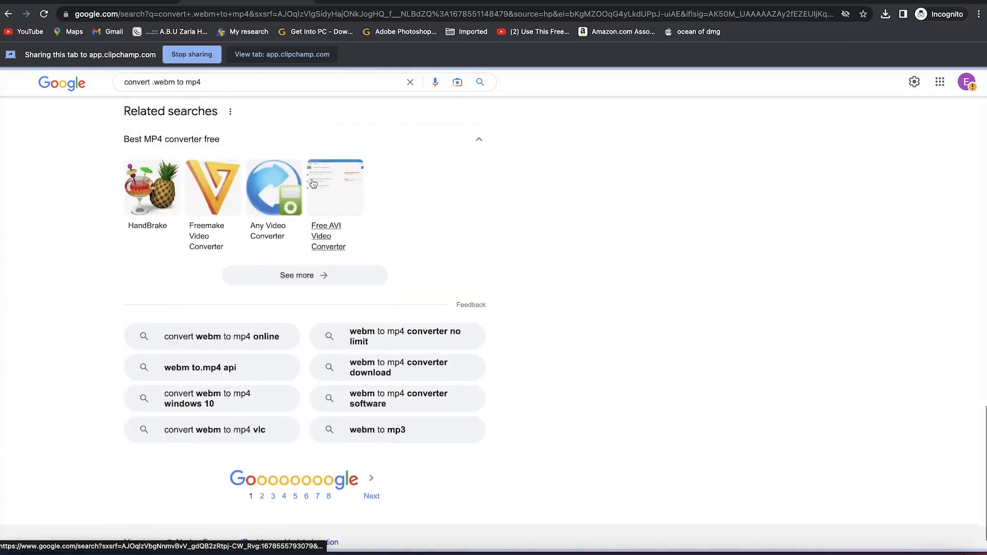
pyautogui.scroll(10, 312, 183)
pyautogui.scroll(8, 313, 184)
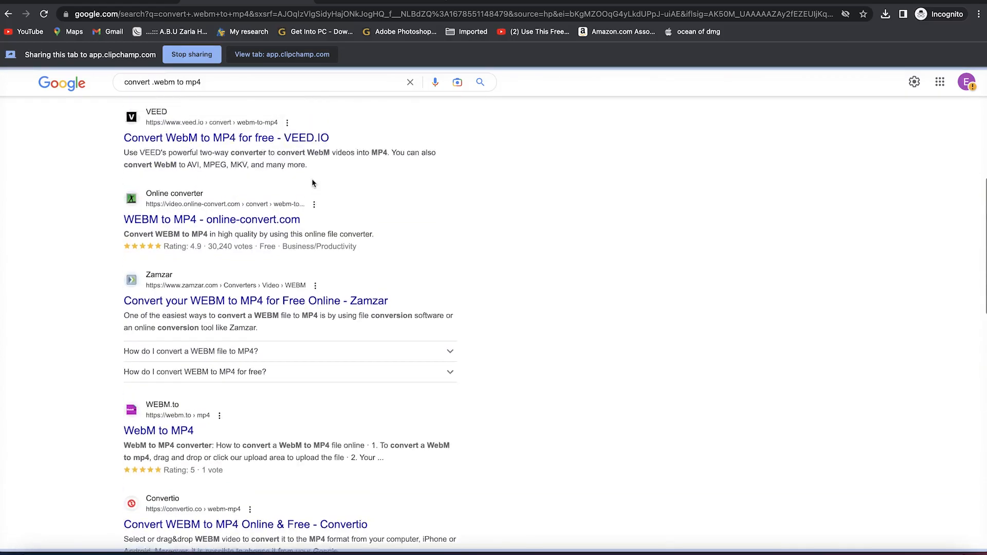
pyautogui.scroll(2, 312, 184)
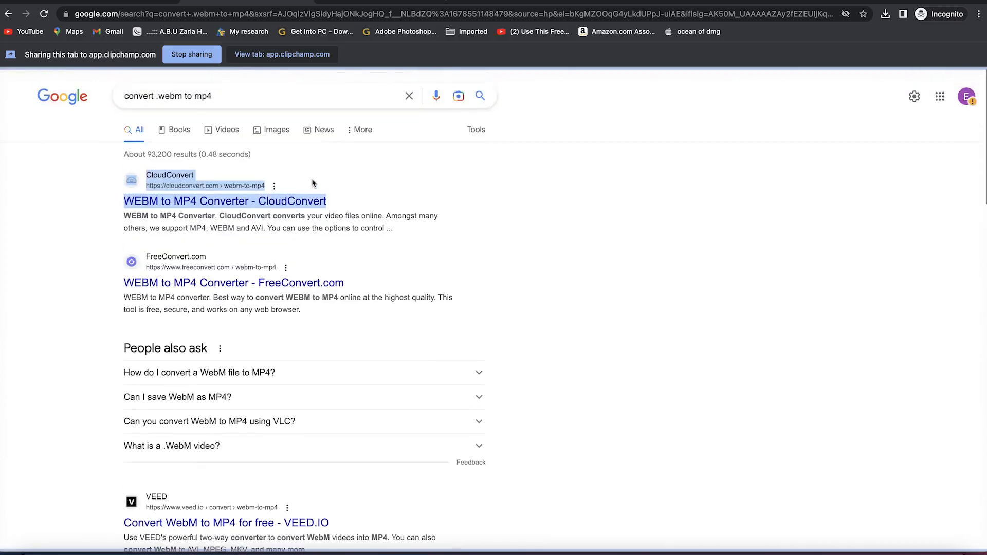
pyautogui.scroll(-1, 312, 182)
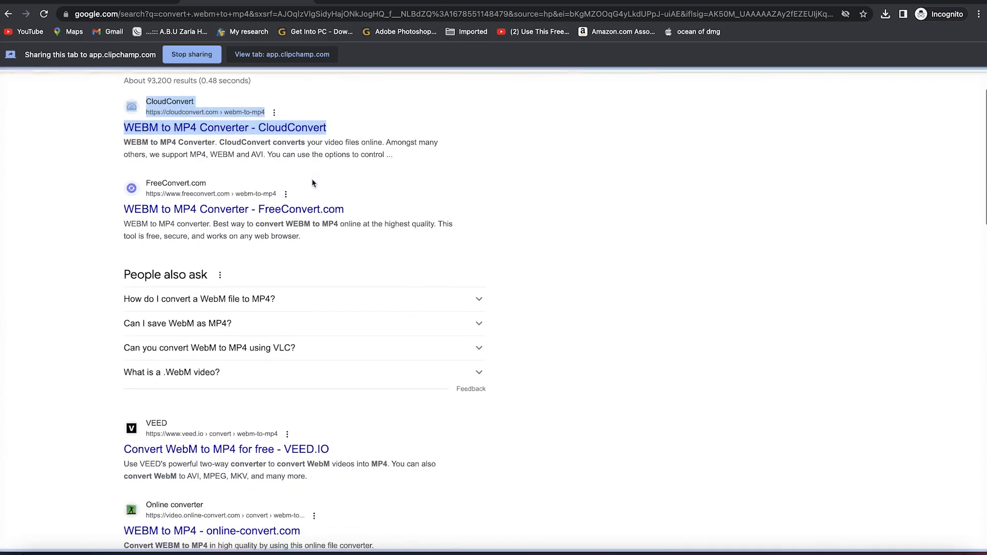
pyautogui.scroll(-3, 312, 183)
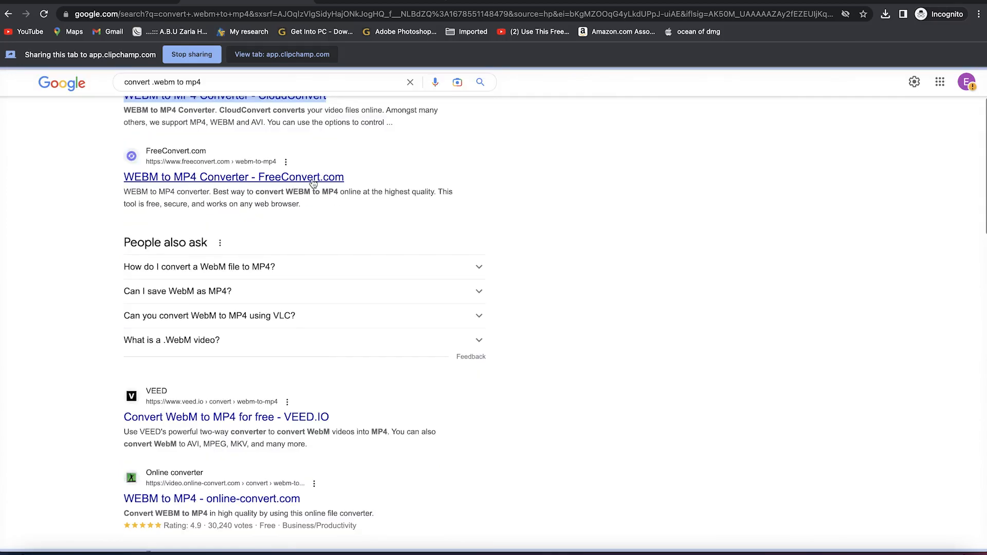
pyautogui.scroll(4, 312, 183)
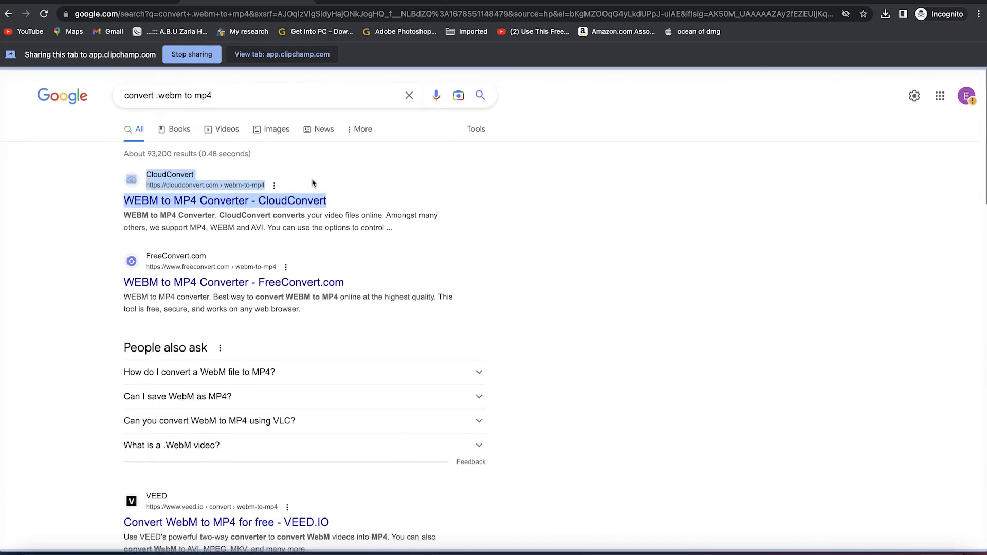
pyautogui.click(194, 61)
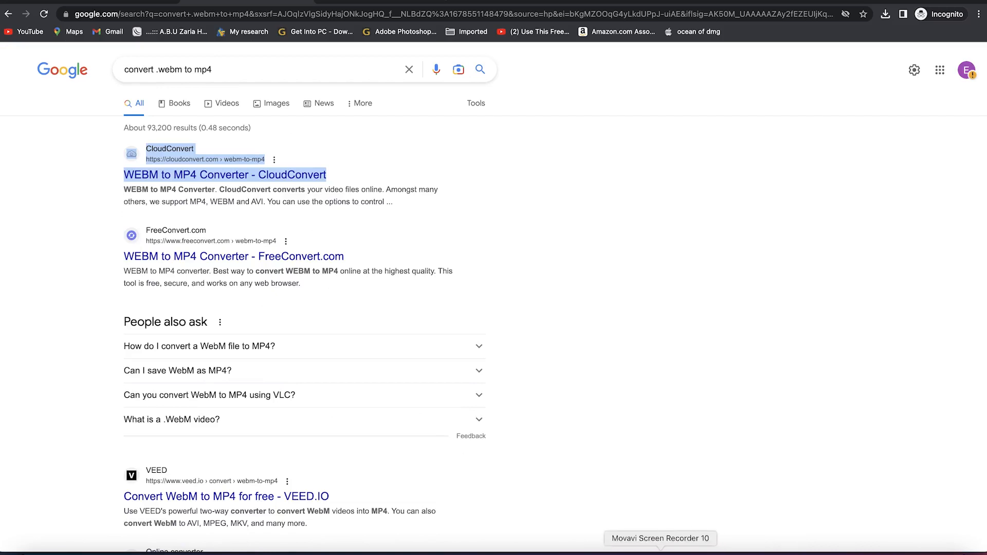
# Switch back to the Clipchamp window, play the finished recording, and save it for editing.
pyautogui.click(678, 551)
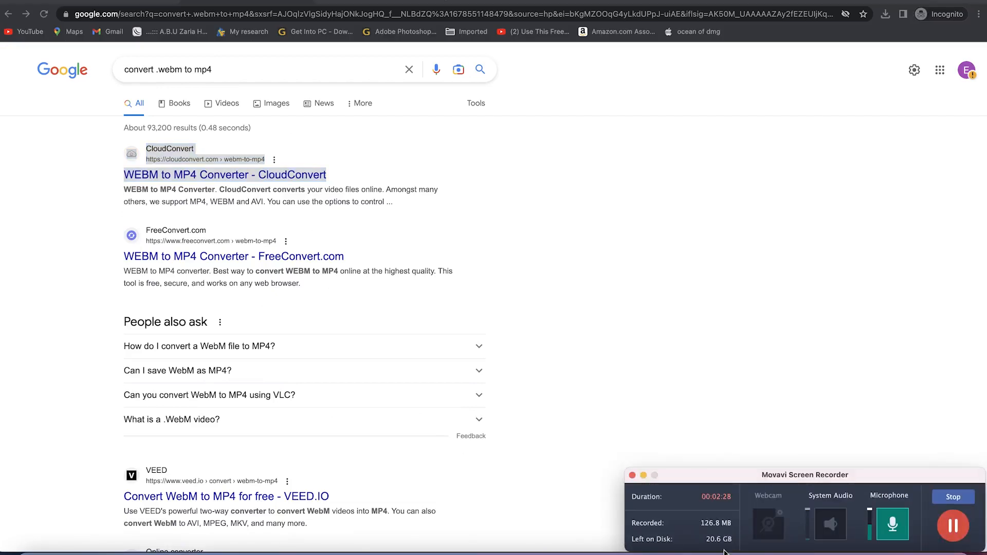
pyautogui.hotkey('ctrl', 'Up')
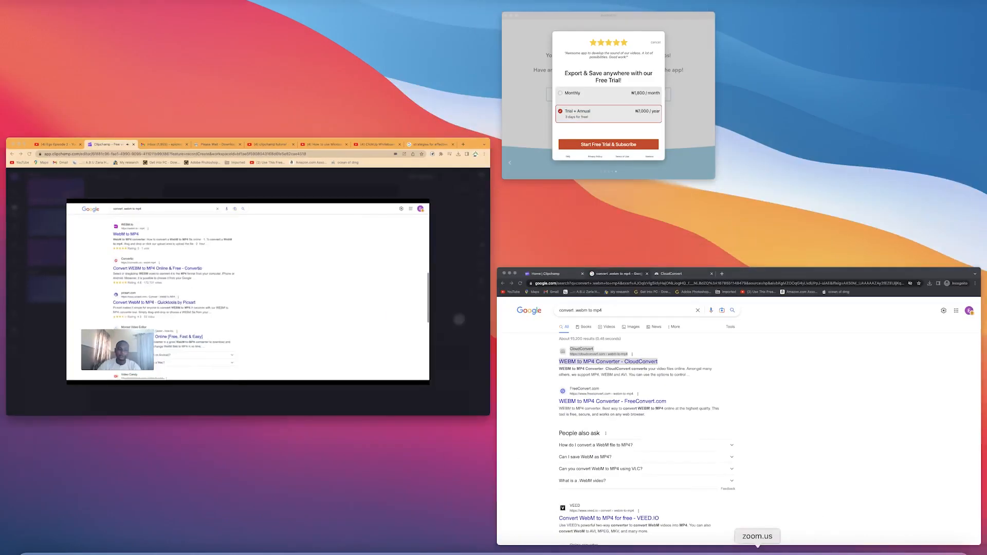
pyautogui.click(276, 308)
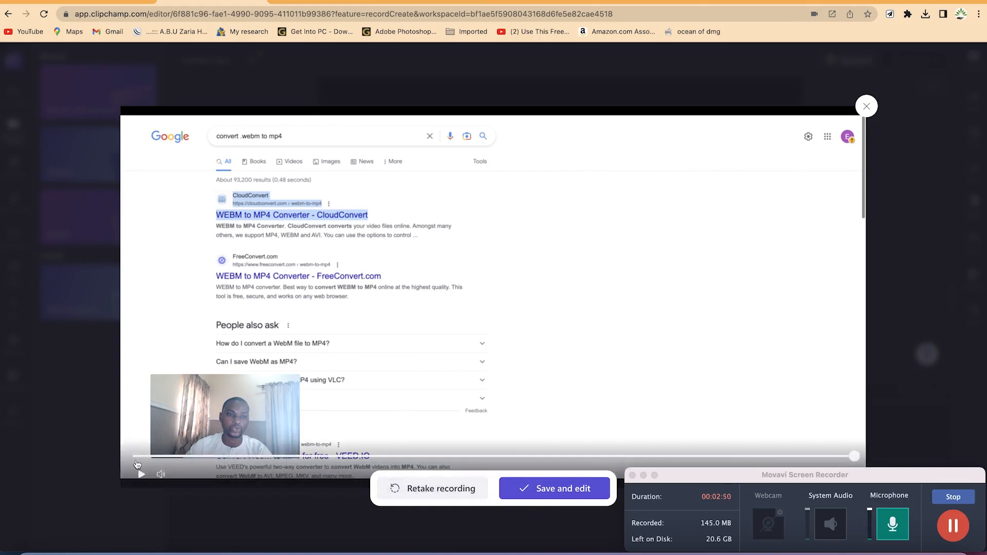
pyautogui.click(141, 475)
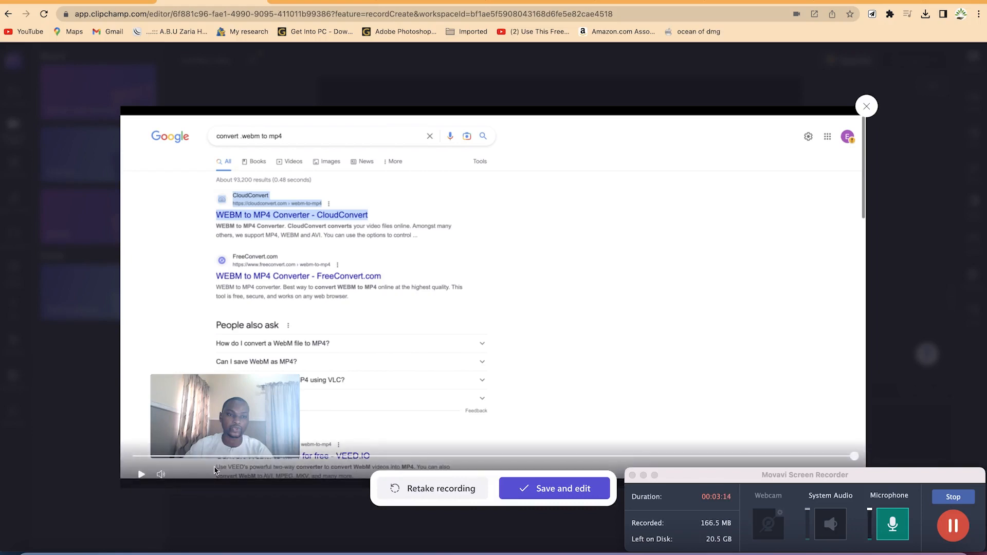
pyautogui.click(544, 489)
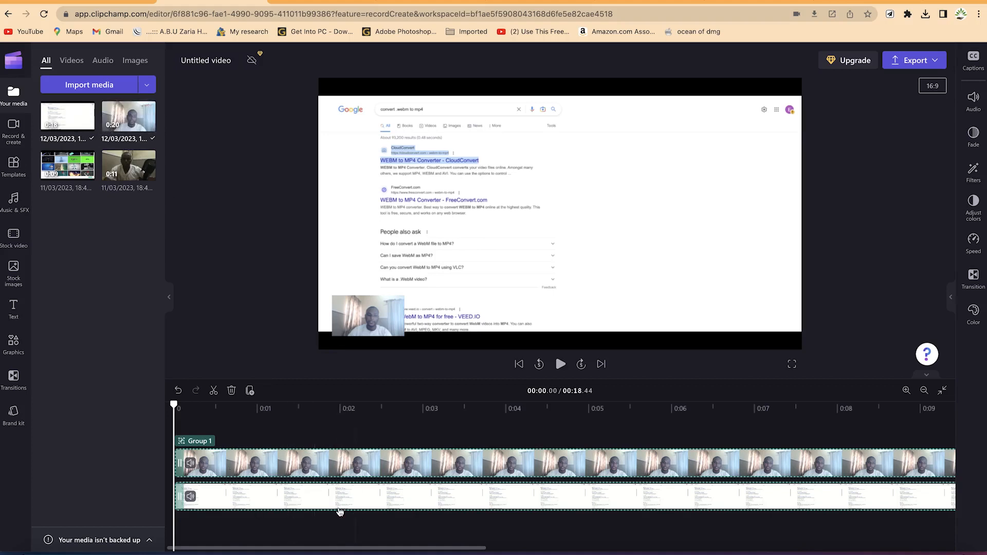
# Play a short part of the recording in the editor, starting about one second in.
pyautogui.moveTo(174, 405); pyautogui.dragTo(258, 413)
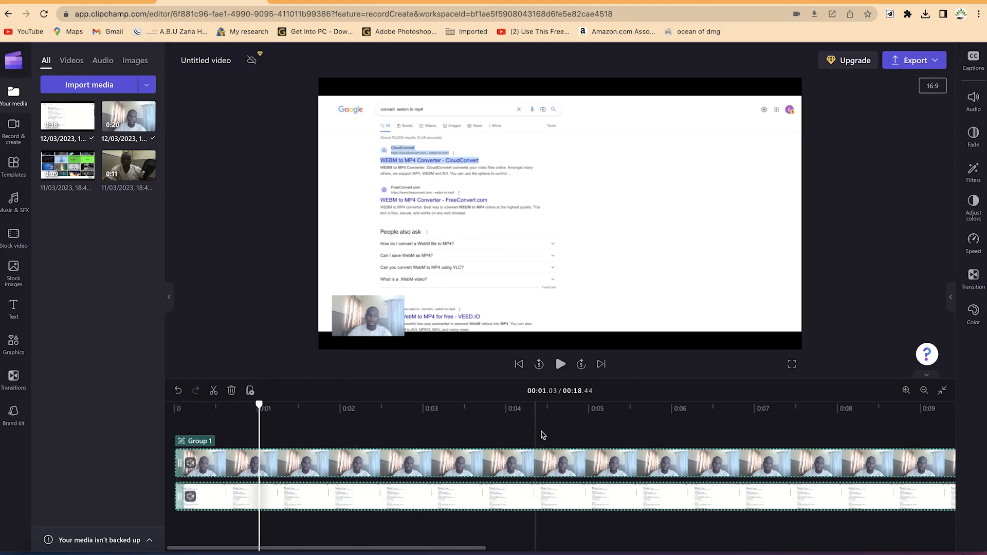
pyautogui.click(561, 364)
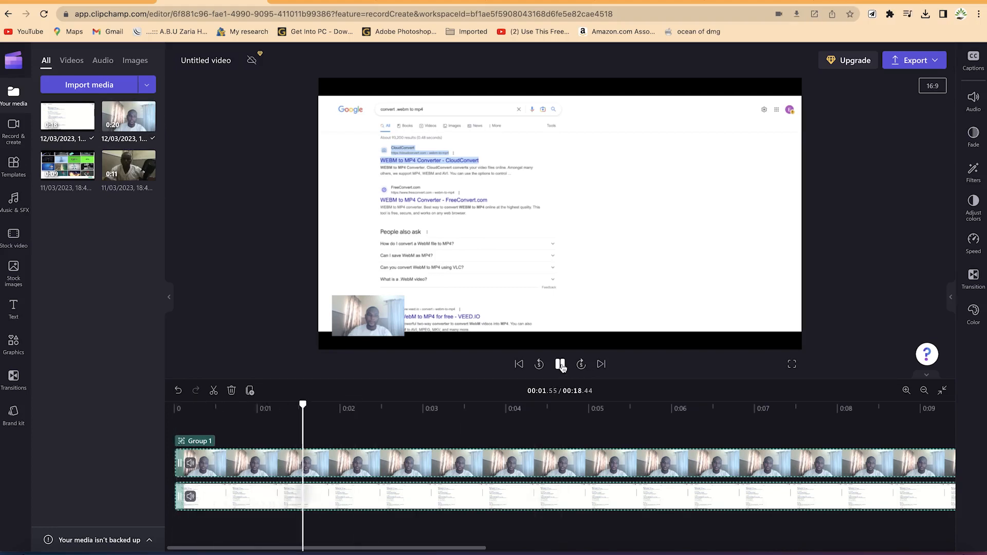
pyautogui.click(561, 364)
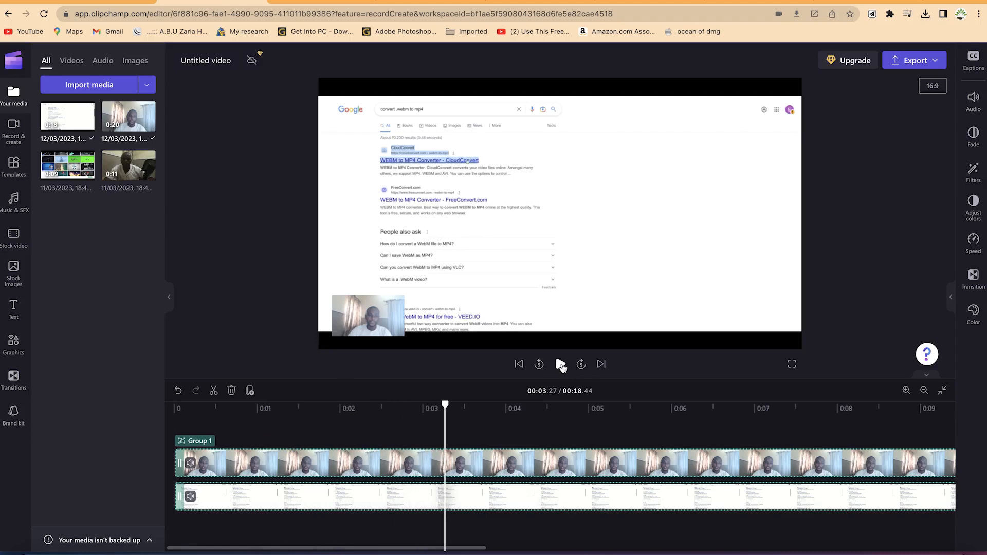
# Enlarge the webcam overlay and move it into the bottom-right corner of the video frame.
pyautogui.click(377, 319)
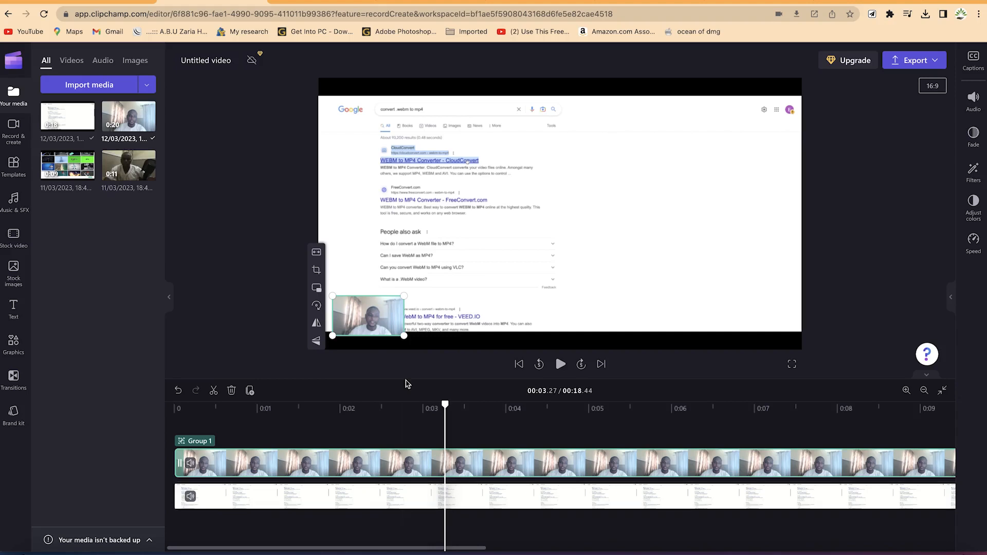
pyautogui.moveTo(404, 295); pyautogui.dragTo(492, 210)
pyautogui.moveTo(397, 284); pyautogui.dragTo(705, 285)
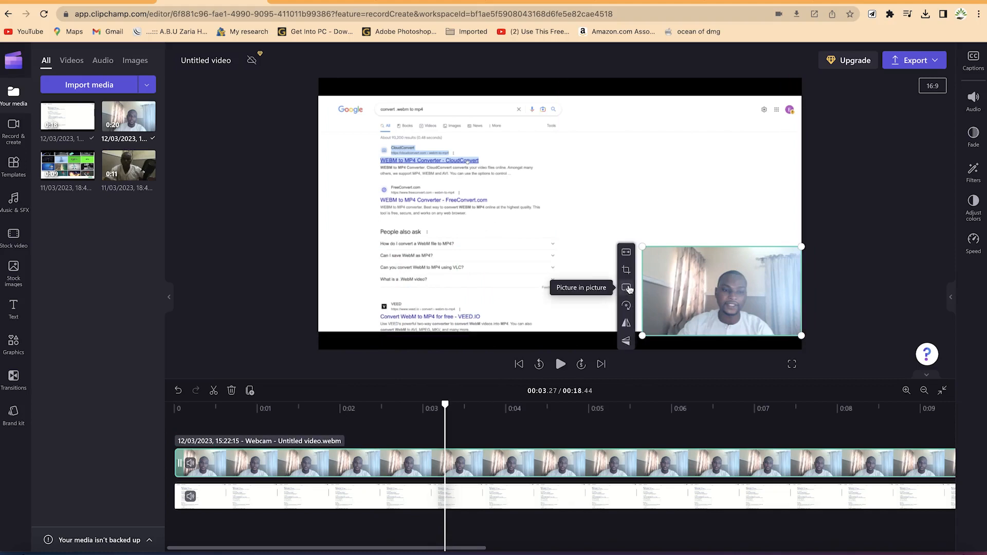
# Try the picture-in-picture presets top left, top right and bottom left on the webcam overlay, and settle on bottom right.
pyautogui.click(627, 288)
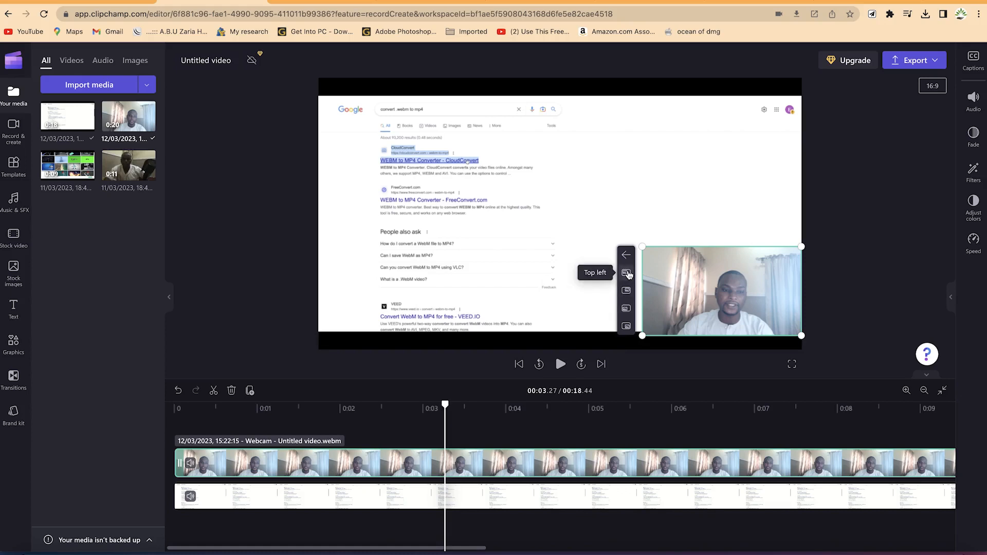
pyautogui.click(626, 274)
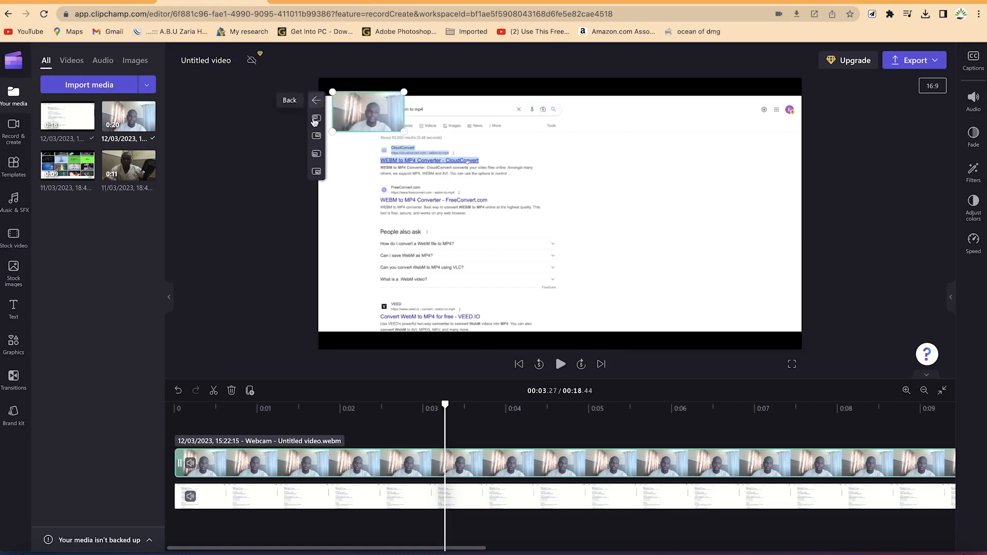
pyautogui.click(316, 135)
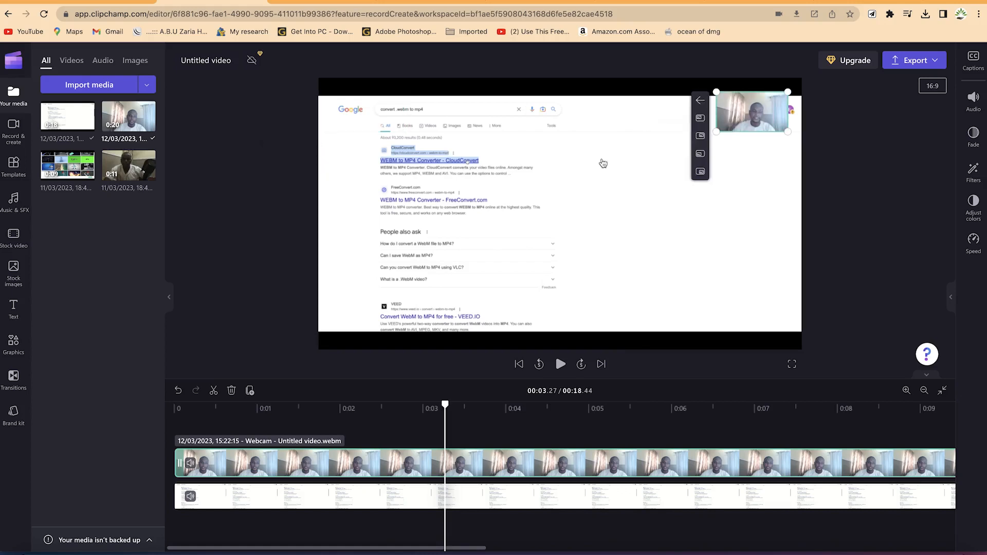
pyautogui.click(700, 153)
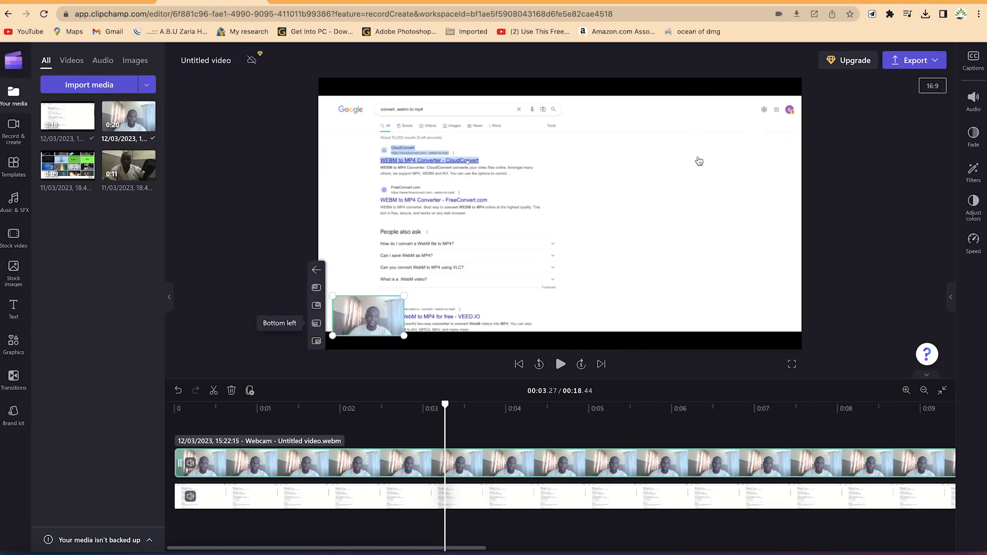
pyautogui.click(316, 341)
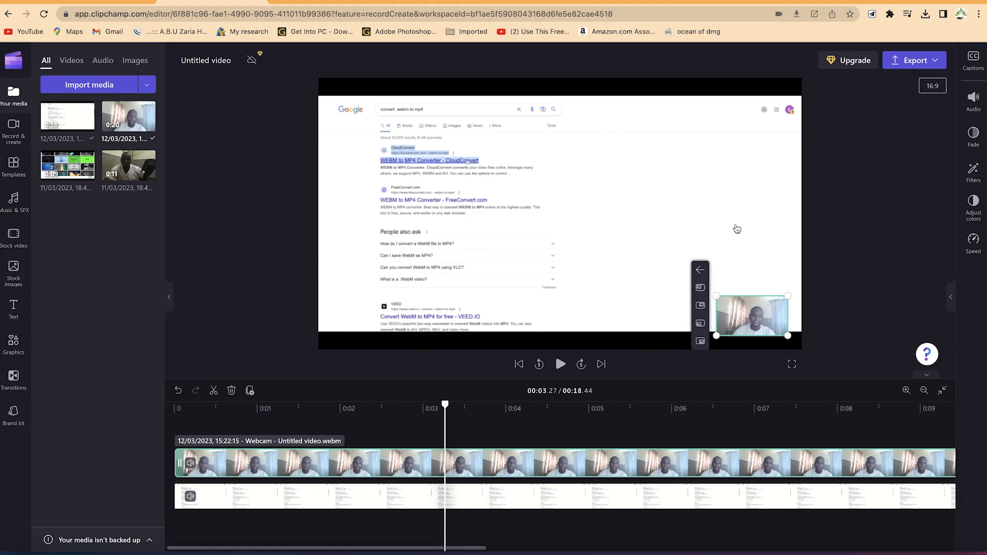
# Leave the picture-in-picture presets and rotate the webcam overlay through four quarter turns back to upright.
pyautogui.click(698, 276)
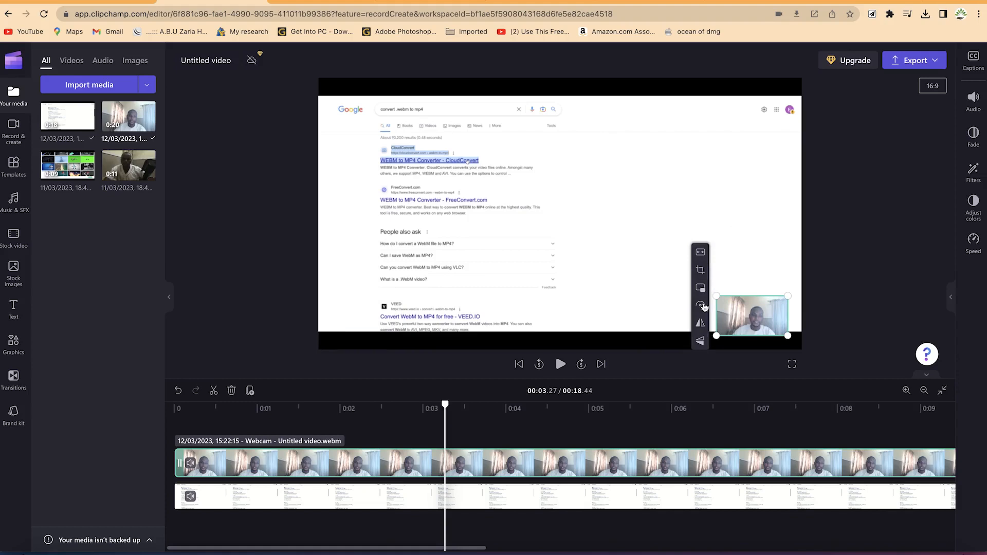
pyautogui.click(701, 307)
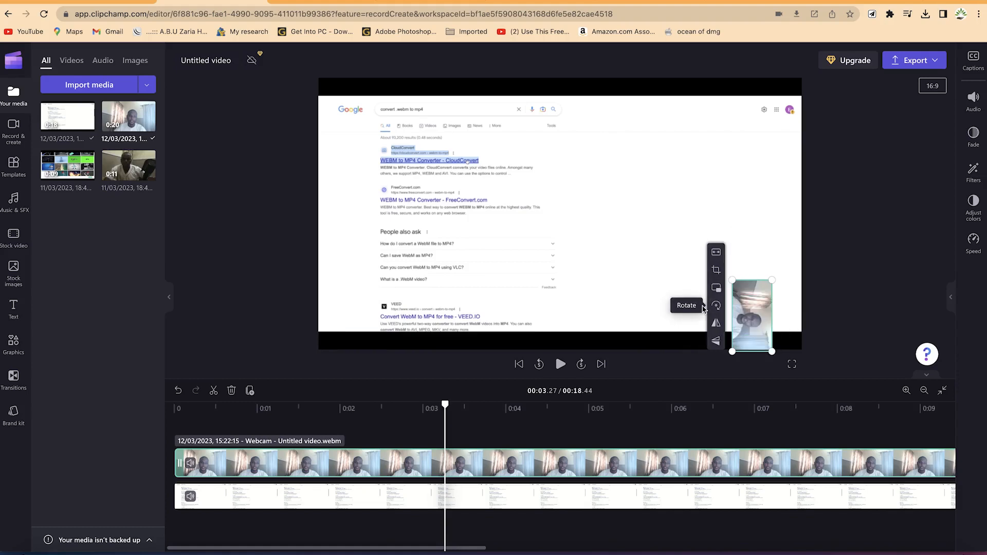
pyautogui.click(718, 307)
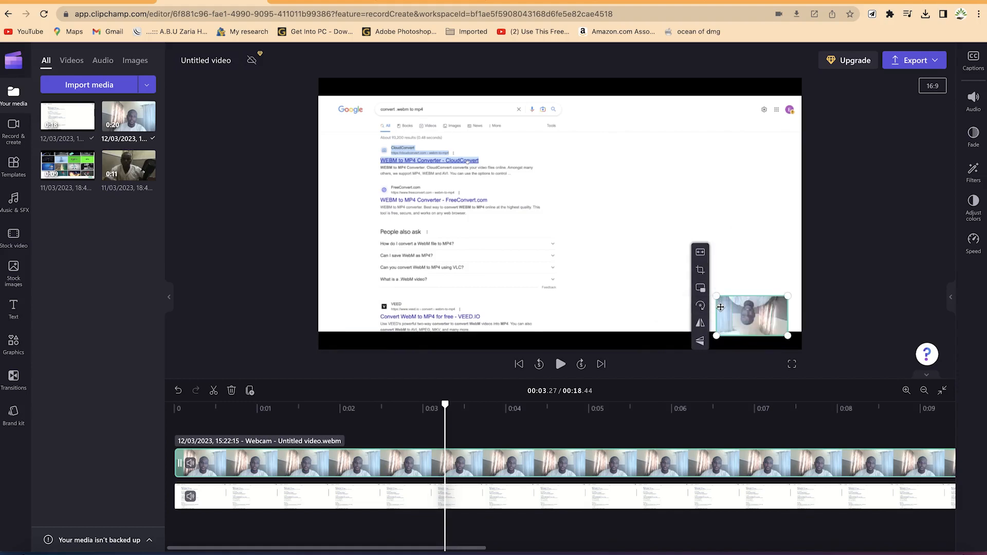
pyautogui.click(704, 309)
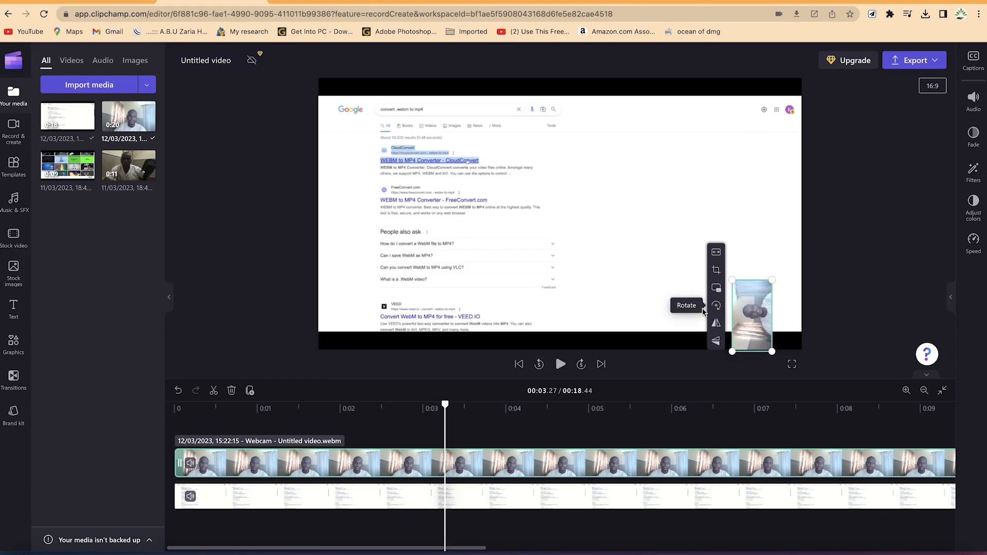
pyautogui.click(717, 308)
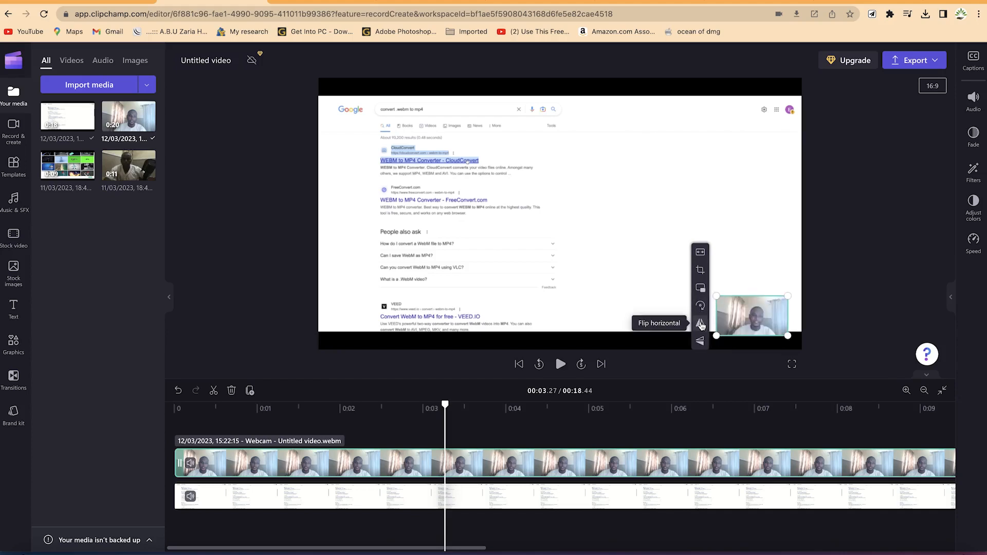
# Flip the webcam overlay horizontally and back, and flip it vertically and back.
pyautogui.click(701, 324)
pyautogui.click(701, 324)
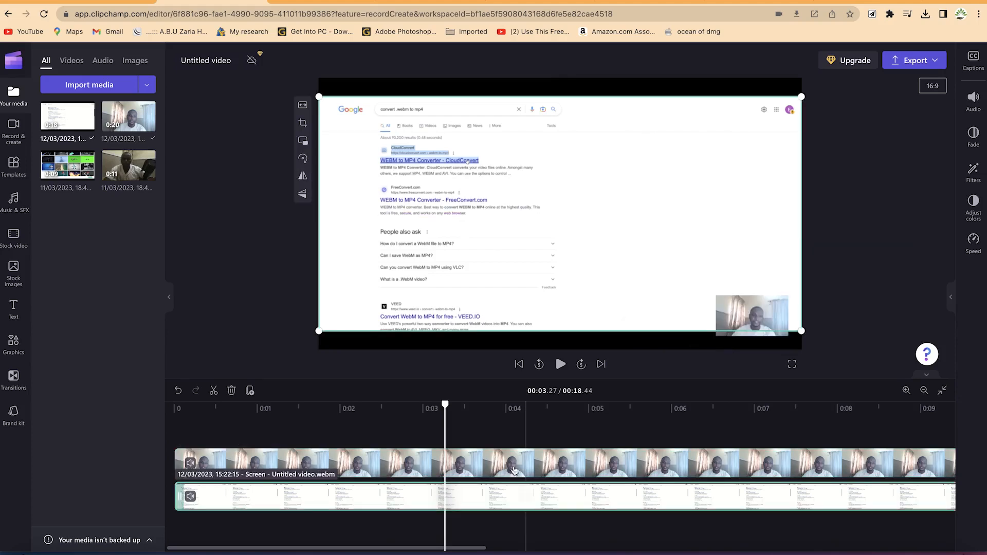
pyautogui.click(501, 469)
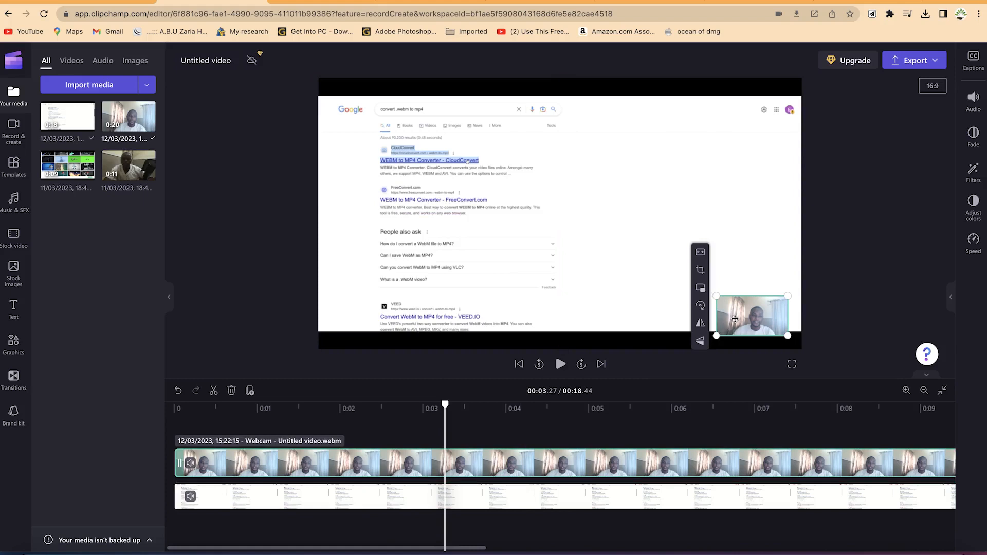
pyautogui.click(700, 342)
pyautogui.click(701, 341)
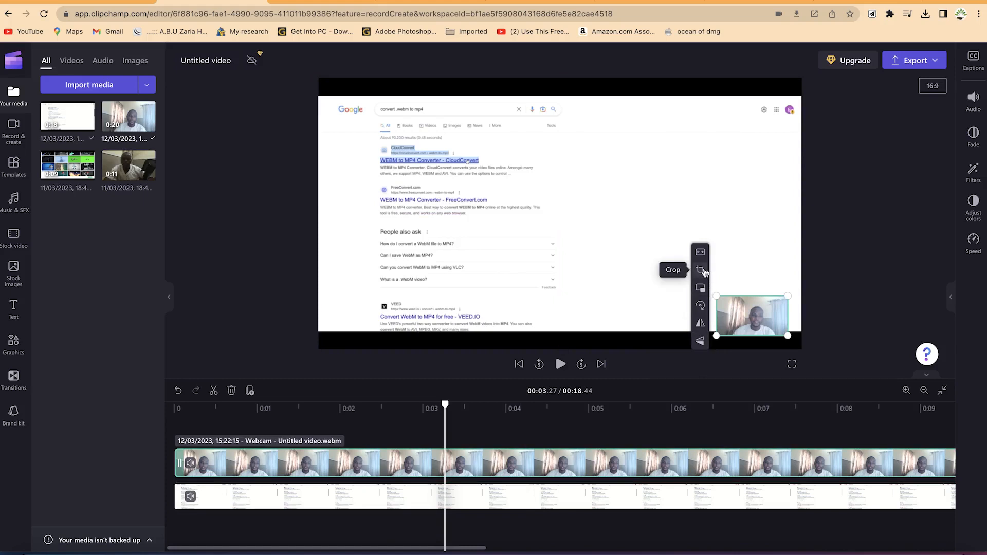
# Crop the webcam overlay closely around the presenter and enlarge it in the bottom-right corner of the video frame.
pyautogui.click(701, 271)
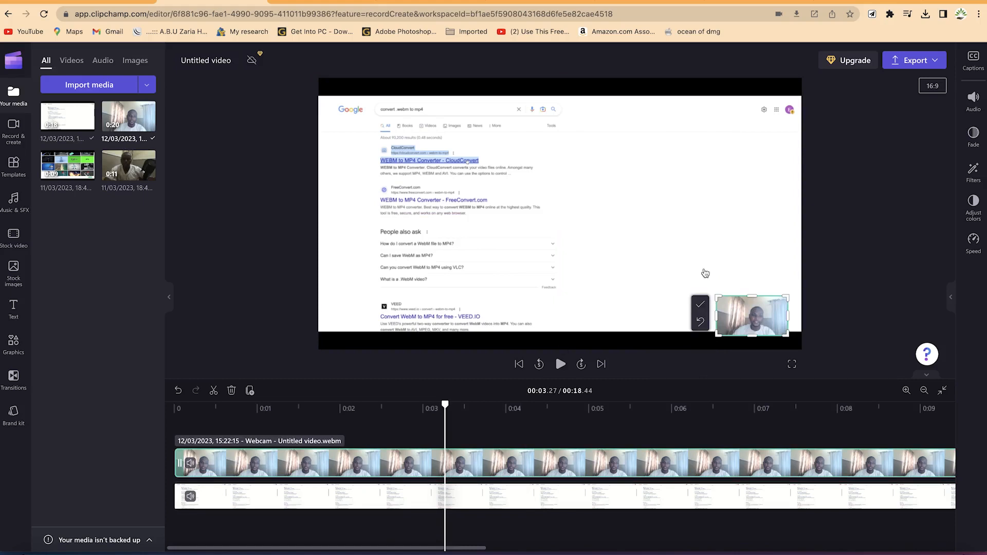
pyautogui.moveTo(719, 296); pyautogui.dragTo(741, 303)
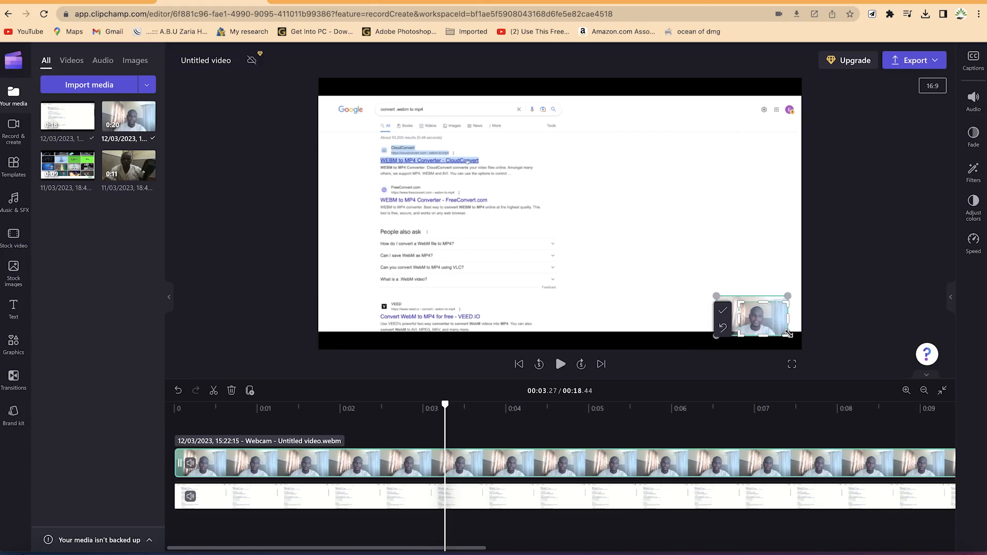
pyautogui.moveTo(789, 333); pyautogui.dragTo(776, 336)
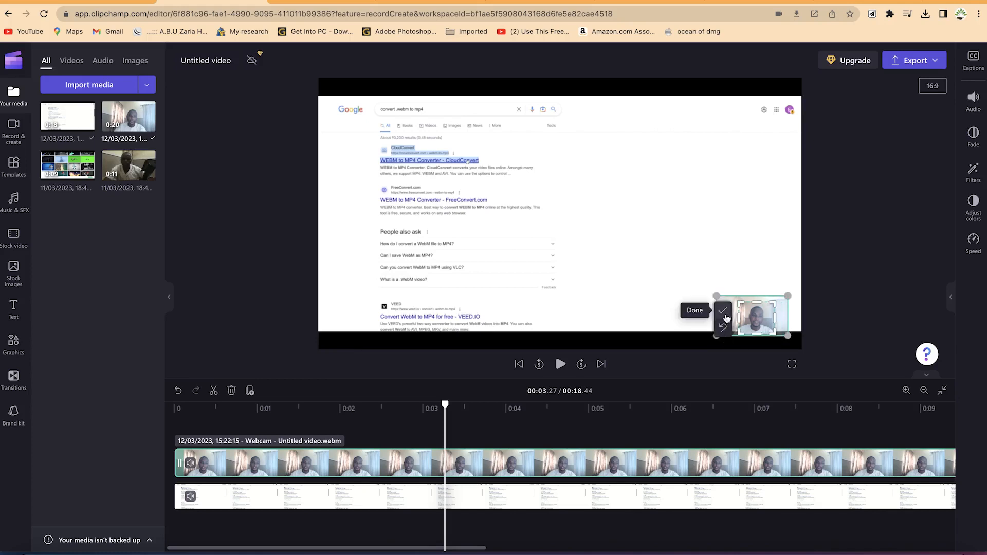
pyautogui.click(723, 310)
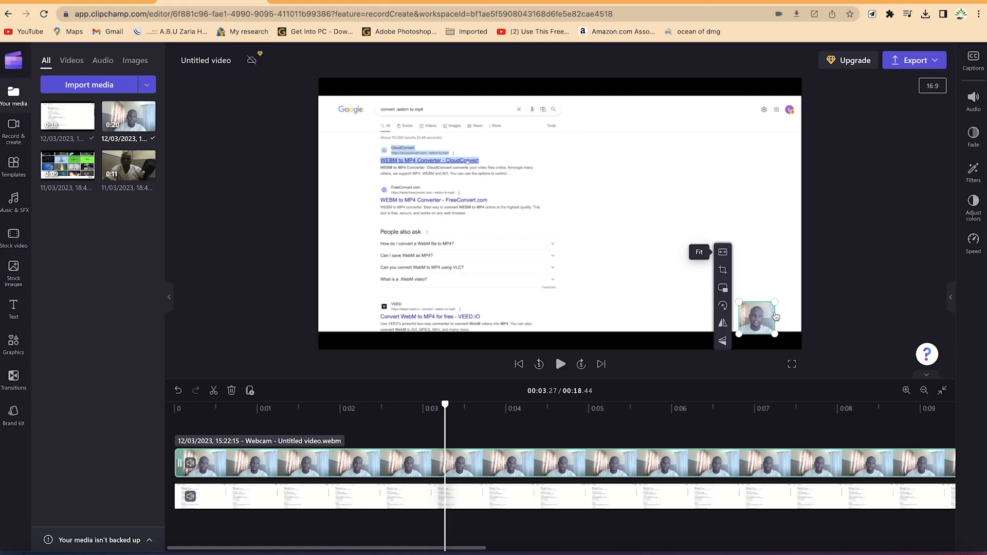
pyautogui.moveTo(738, 302); pyautogui.dragTo(673, 242)
pyautogui.moveTo(717, 284); pyautogui.dragTo(744, 285)
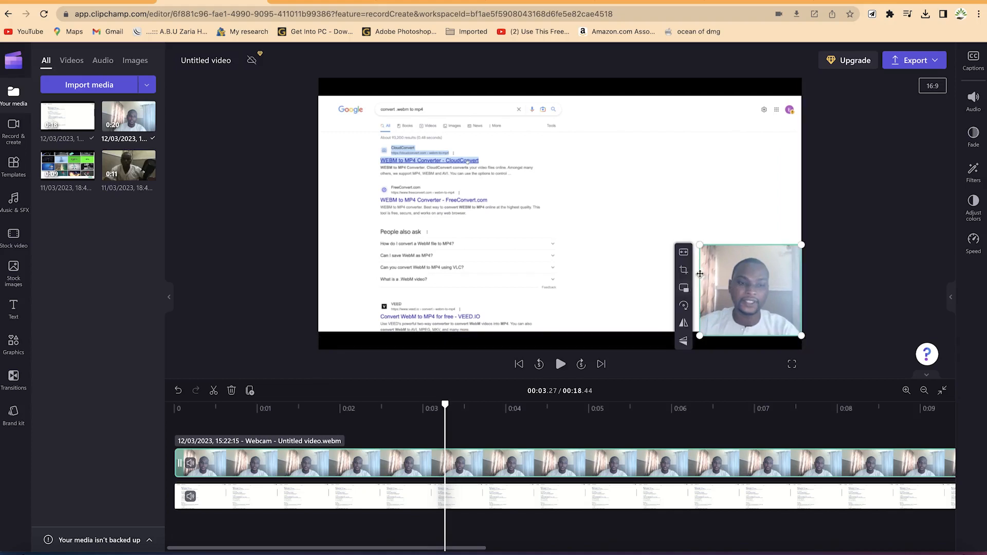
# Split the webcam clip at 3.92 seconds and move the second part's overlay up along the right edge of the video frame.
pyautogui.moveTo(445, 404); pyautogui.dragTo(499, 404)
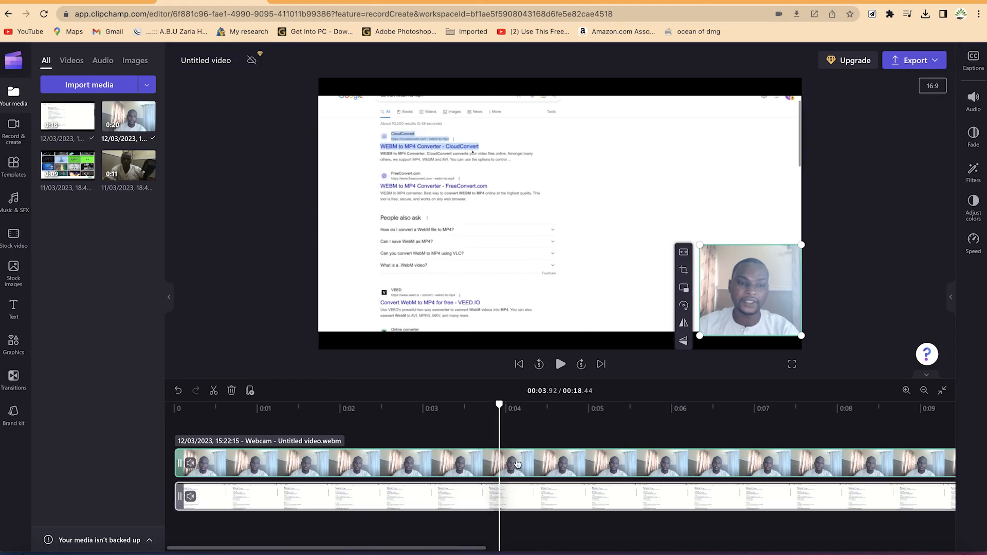
pyautogui.click(213, 391)
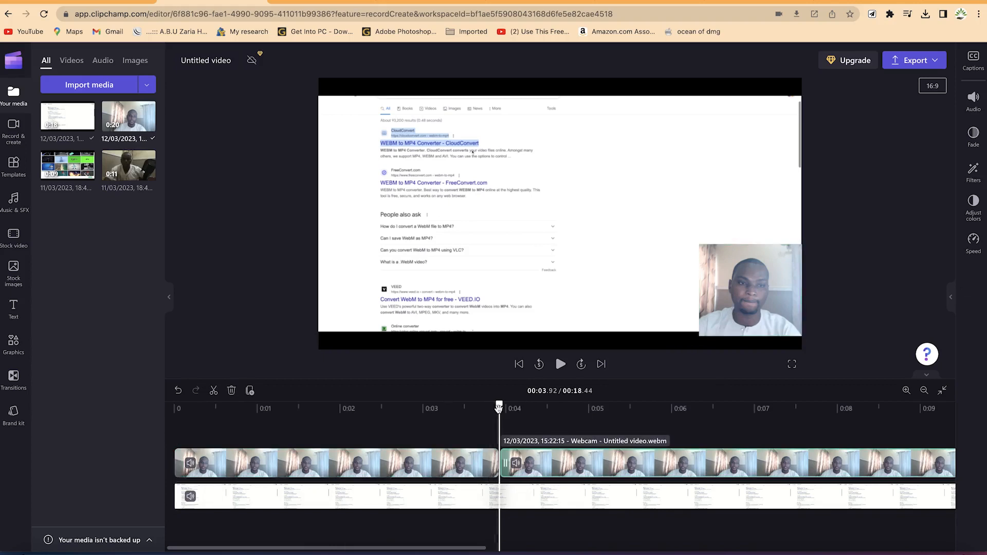
pyautogui.moveTo(501, 404); pyautogui.dragTo(541, 404)
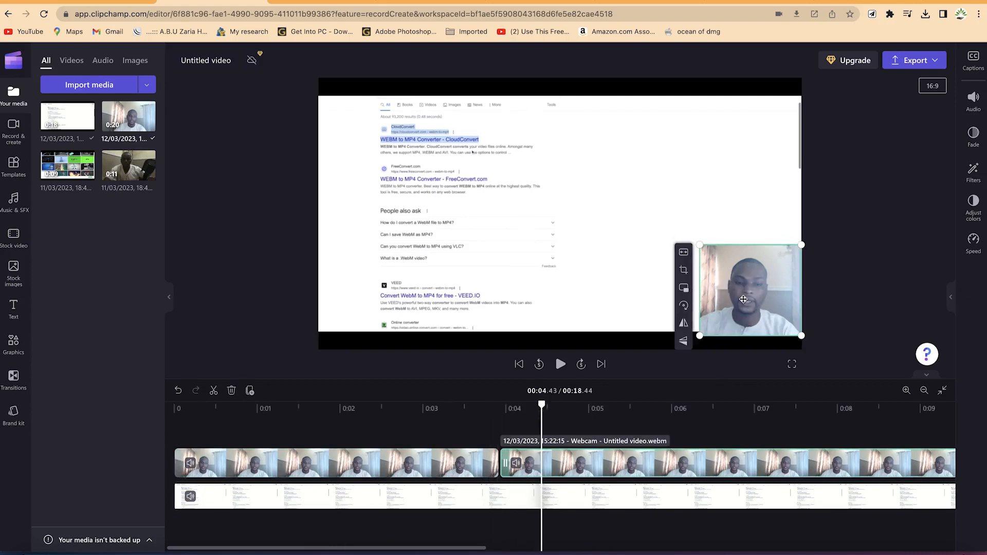
pyautogui.moveTo(743, 299); pyautogui.dragTo(750, 172)
pyautogui.moveTo(737, 191); pyautogui.dragTo(737, 231)
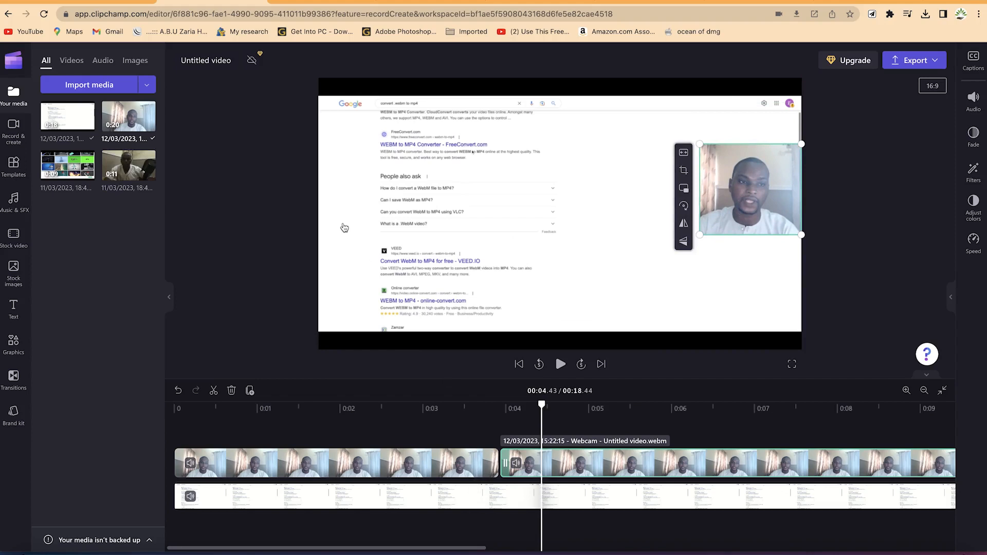
# Enlarge the screen recording until it covers the black bars of the video frame, and play a short part of the result.
pyautogui.click(363, 502)
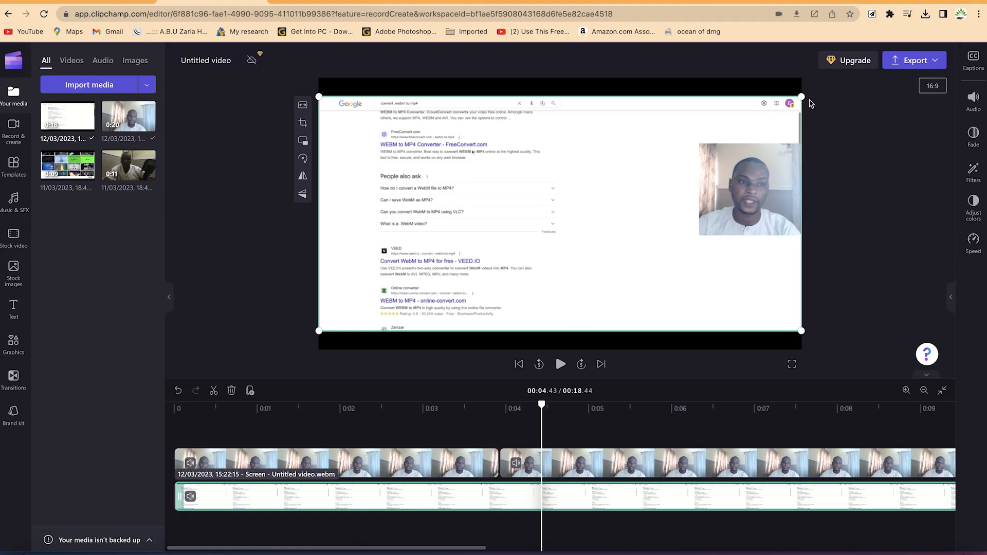
pyautogui.moveTo(803, 96); pyautogui.dragTo(838, 78)
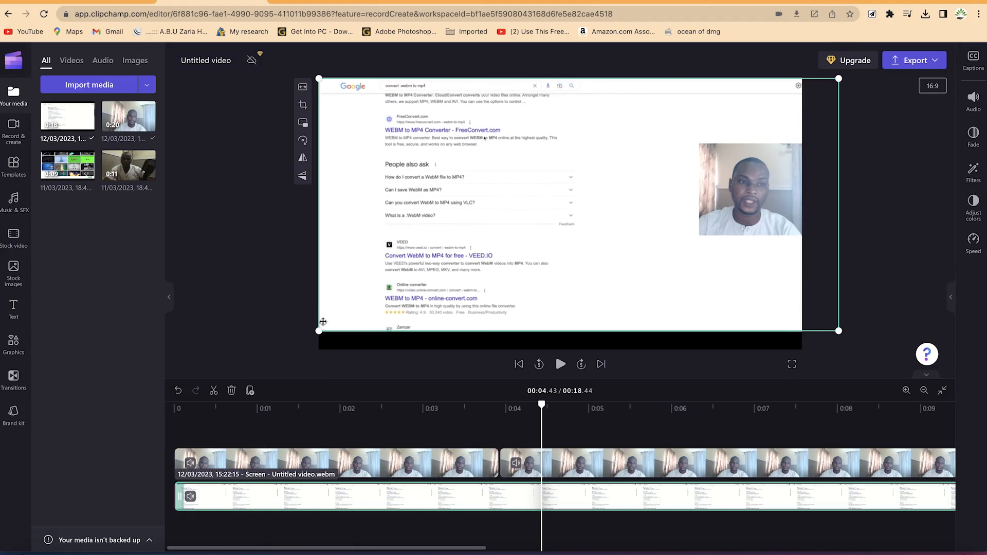
pyautogui.moveTo(319, 333); pyautogui.dragTo(275, 373)
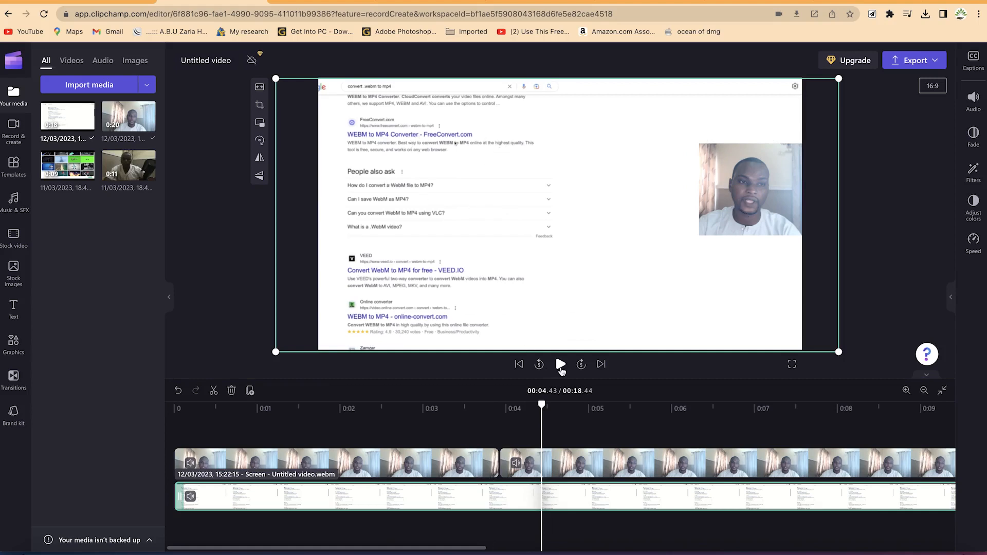
pyautogui.click(560, 369)
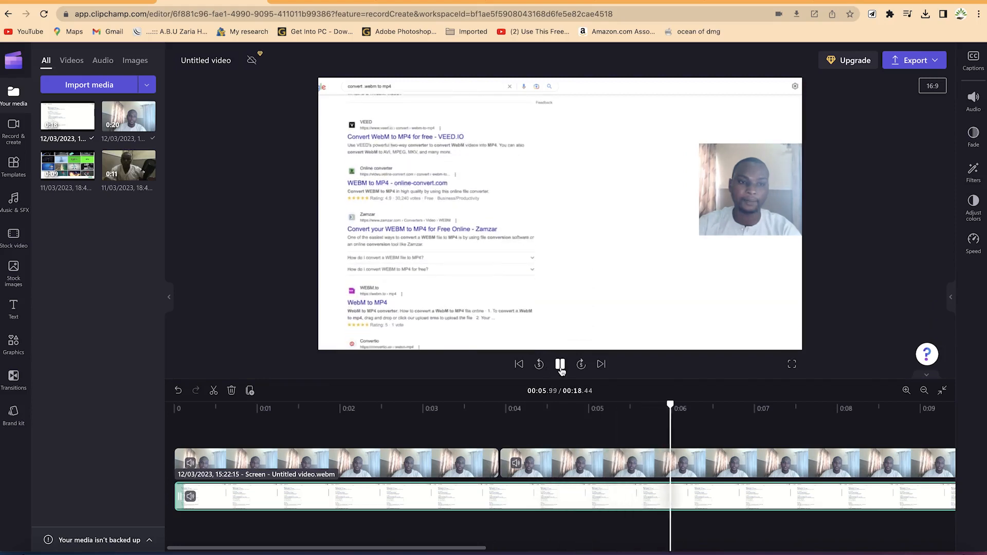
pyautogui.click(560, 369)
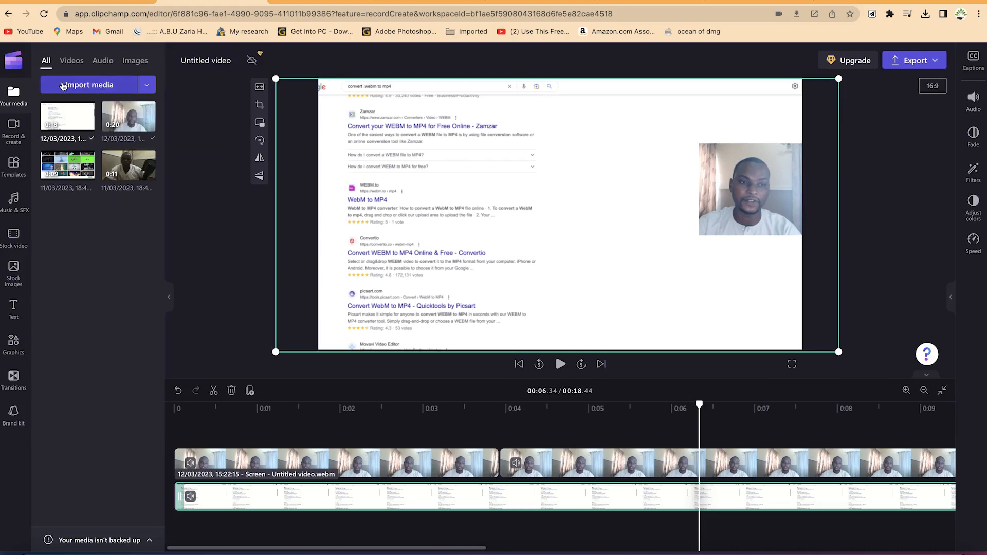
# Record a camera-only video of about 12 seconds with the RODE NT-USB microphone and C922 webcam, and save it for editing.
pyautogui.click(18, 129)
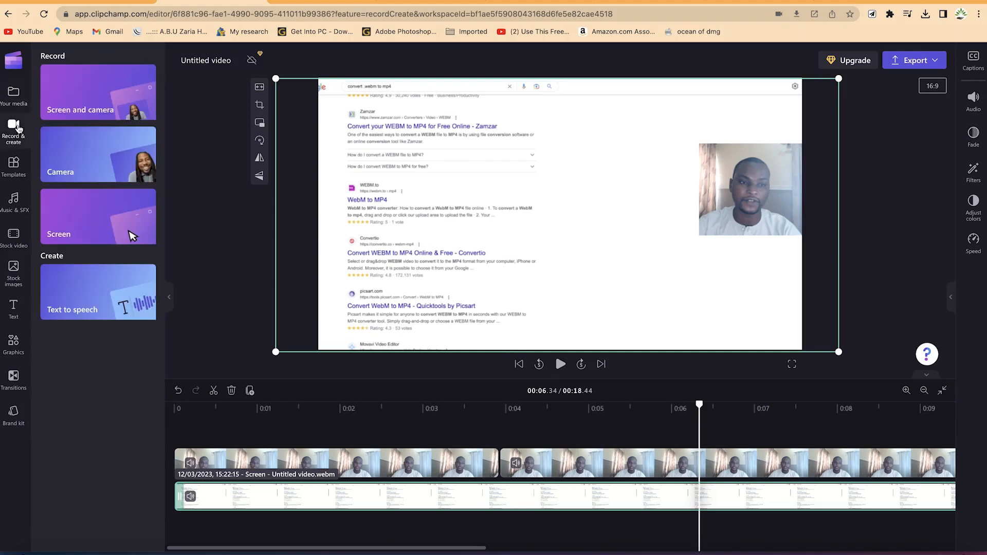
pyautogui.click(81, 160)
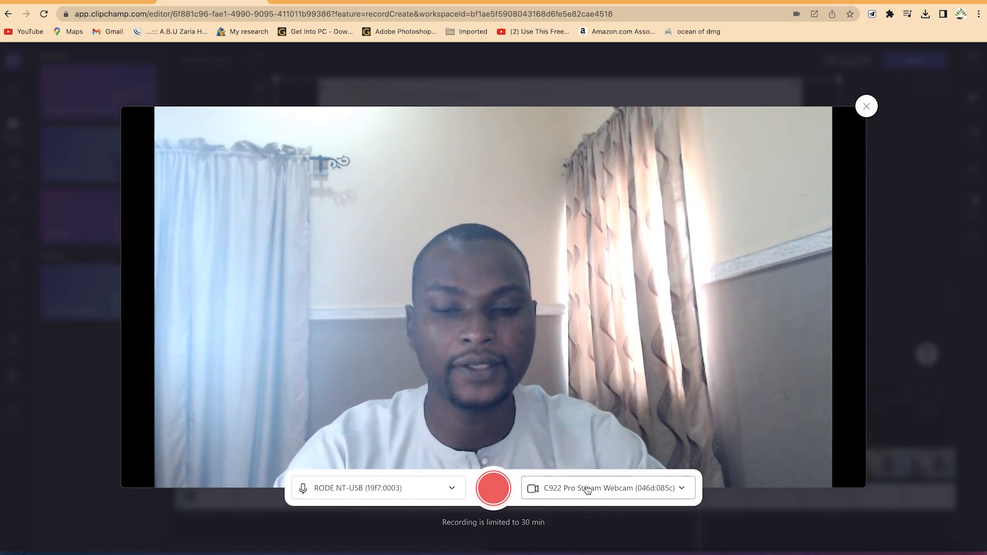
pyautogui.click(494, 488)
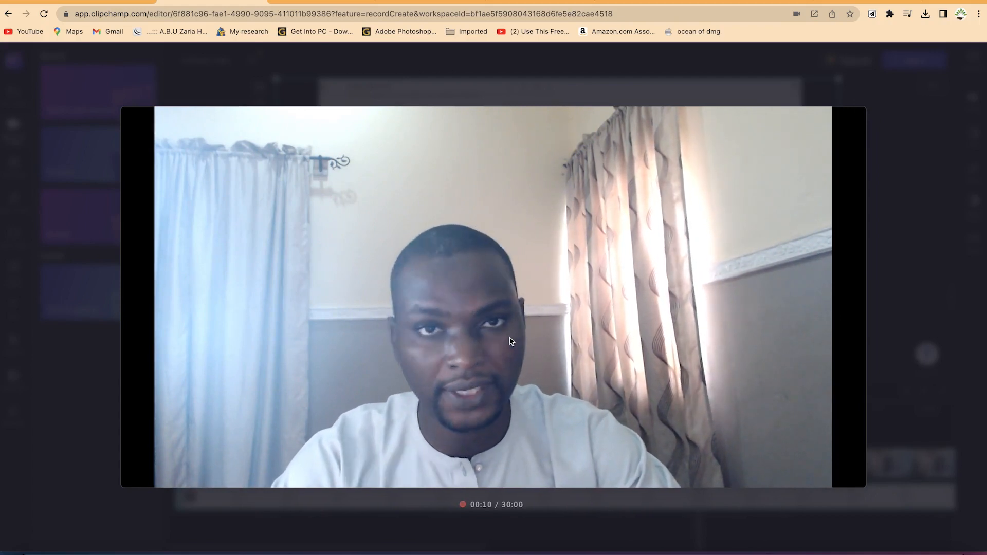
pyautogui.moveTo(486, 482)
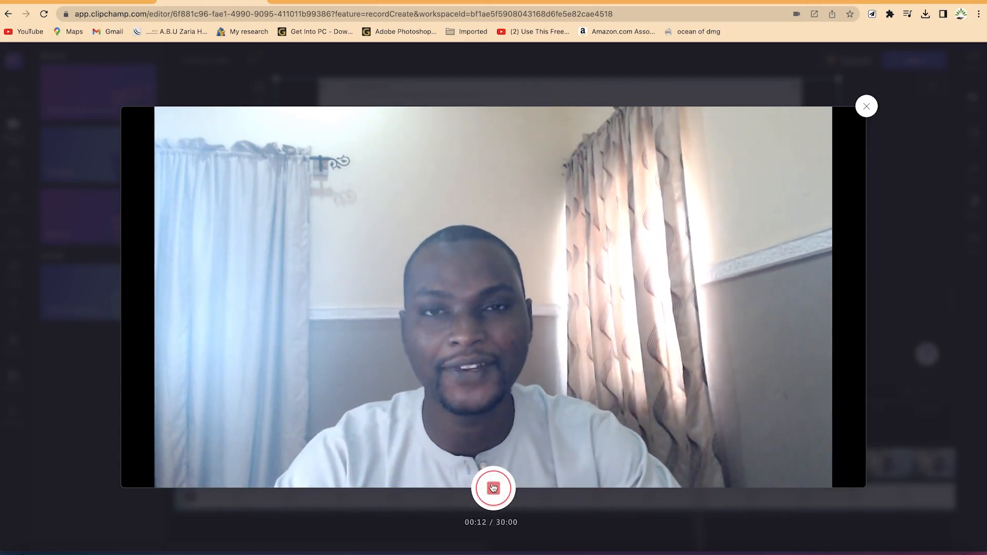
pyautogui.click(488, 487)
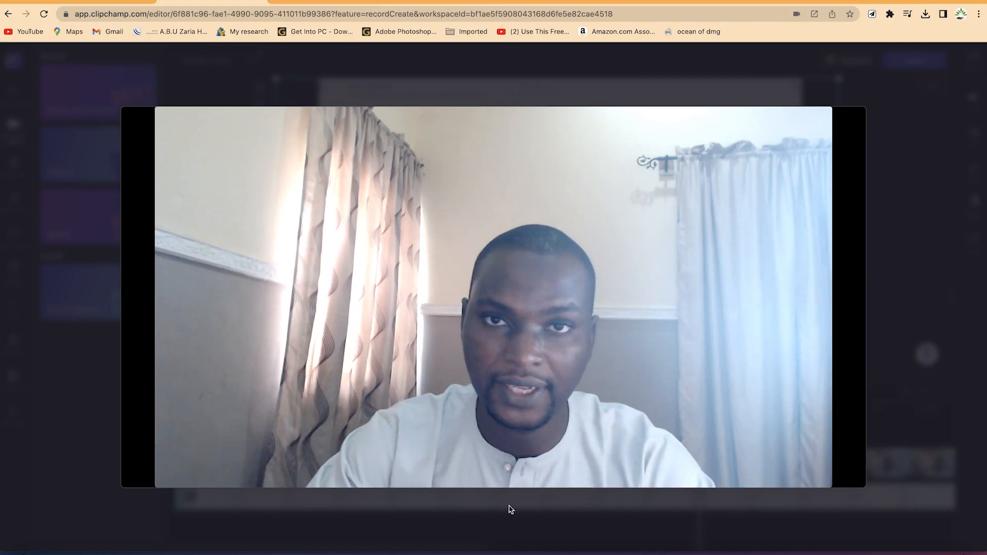
pyautogui.moveTo(502, 518)
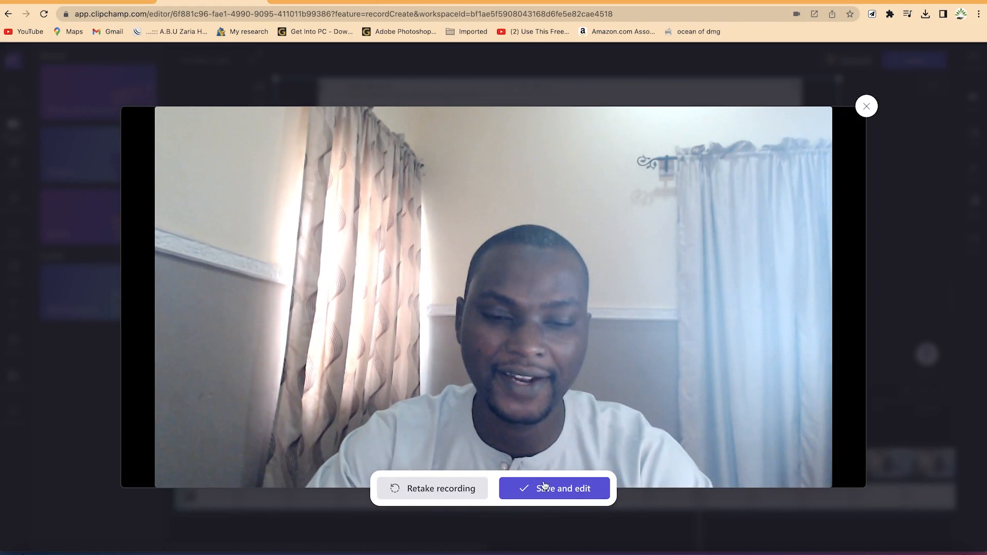
pyautogui.click(574, 492)
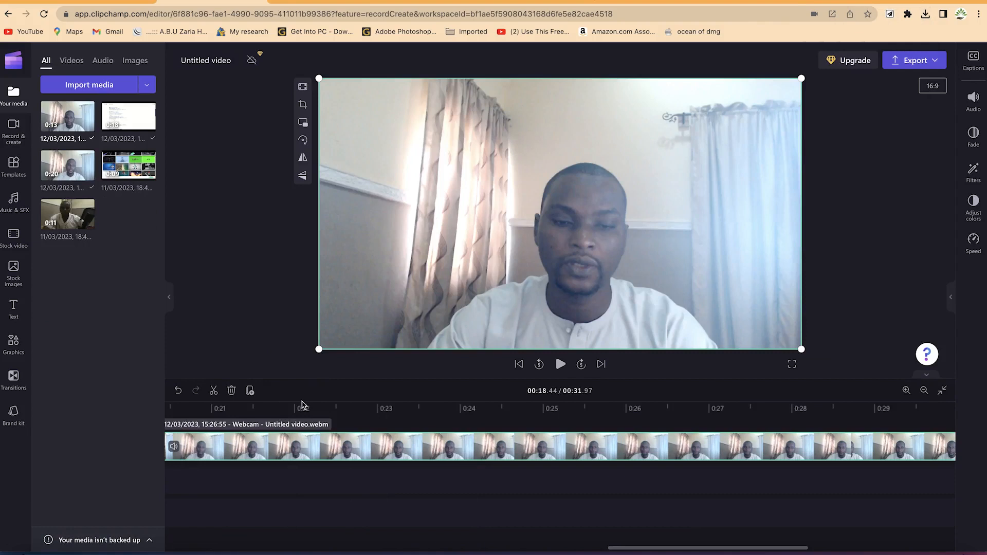
# Play the new webcam clip from about 21.7 seconds to find a cutting point.
pyautogui.click(271, 409)
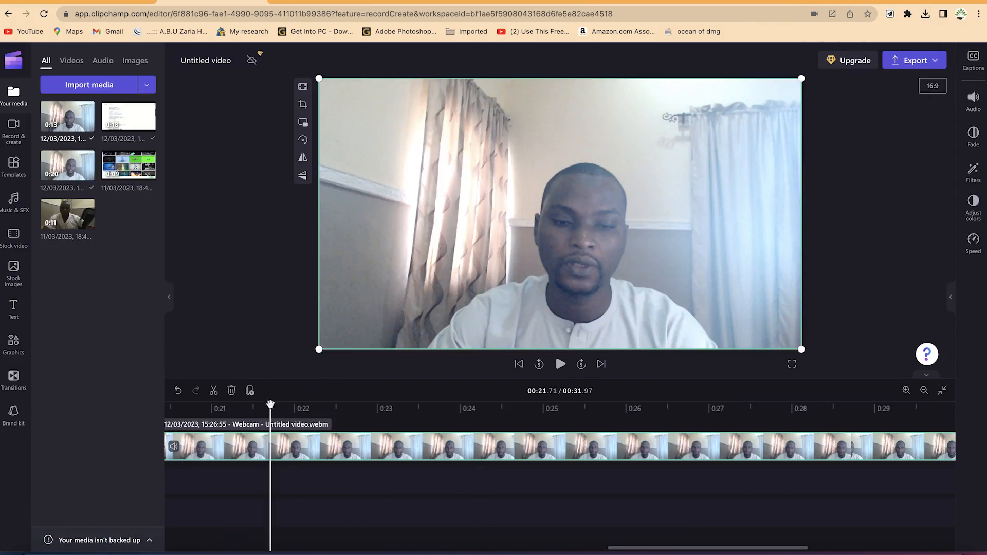
pyautogui.press('space')
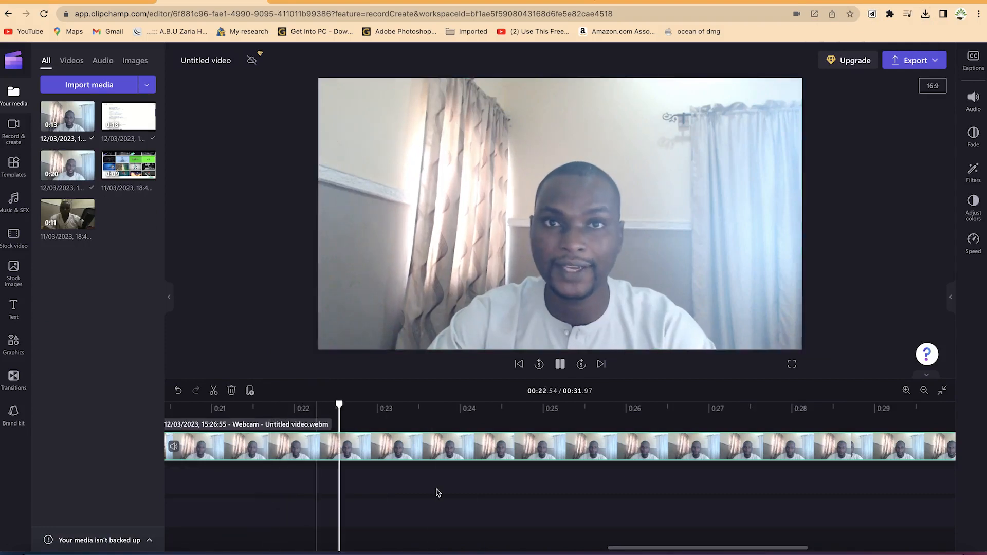
pyautogui.click(576, 445)
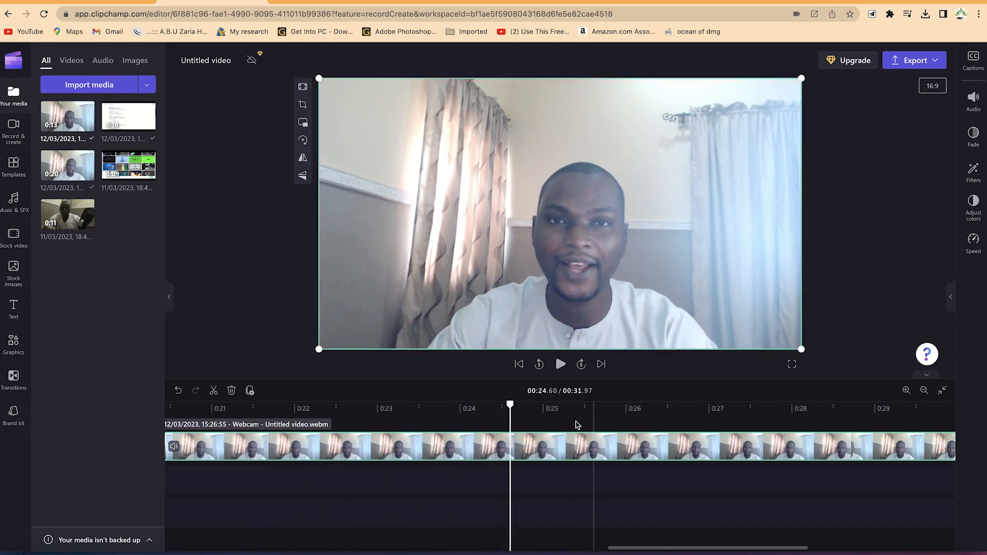
# Split the new webcam clip at 24.08 seconds and delete the part before the cut.
pyautogui.moveTo(508, 405); pyautogui.dragTo(467, 406)
pyautogui.press('space')
pyautogui.press('space')
pyautogui.press('s')
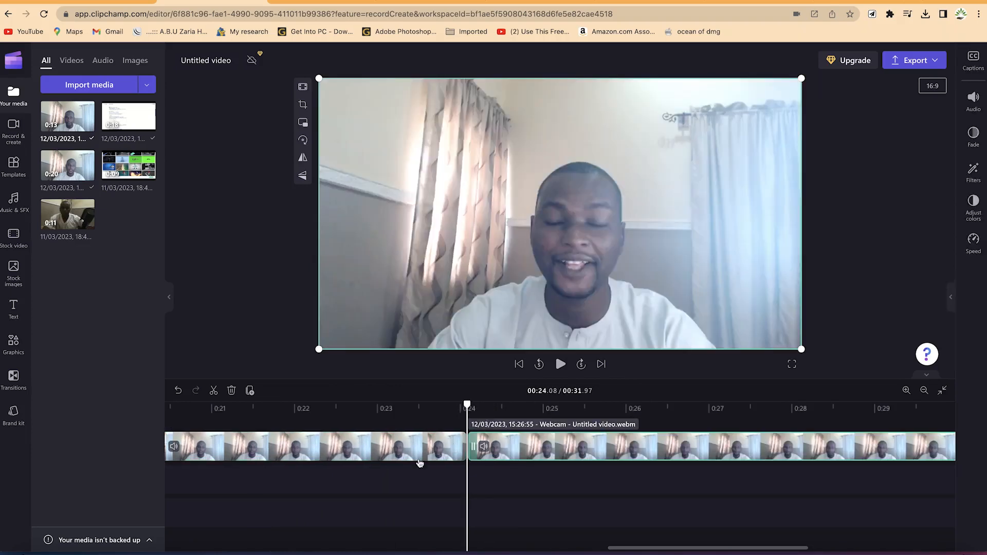
pyautogui.click(410, 461)
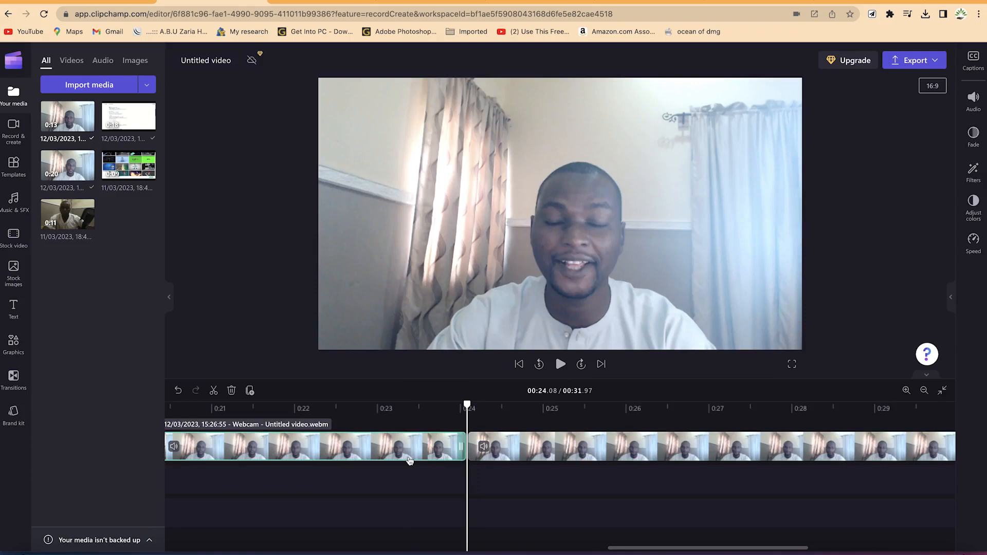
pyautogui.press('Delete')
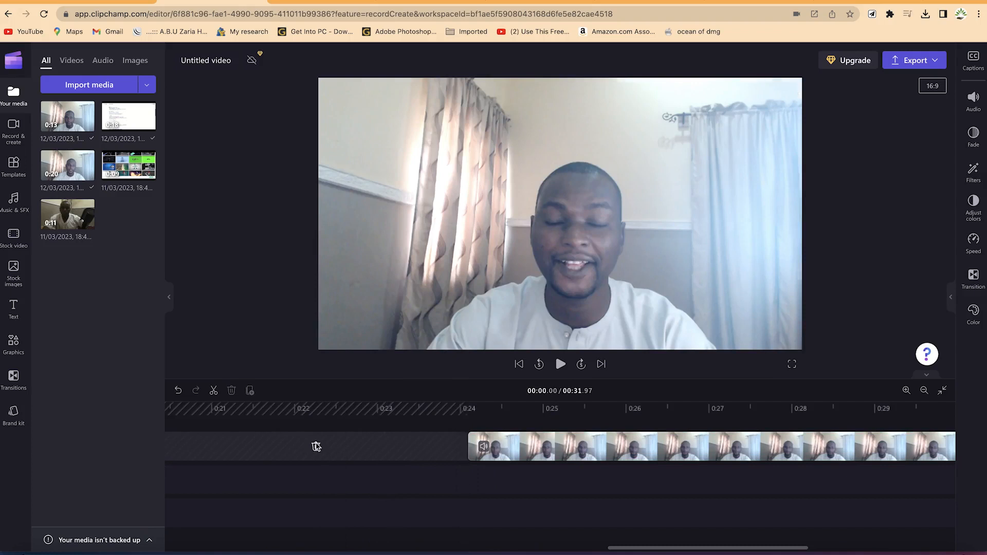
# Close the gap before the trimmed webcam clip and remove that clip from the timeline.
pyautogui.click(316, 446)
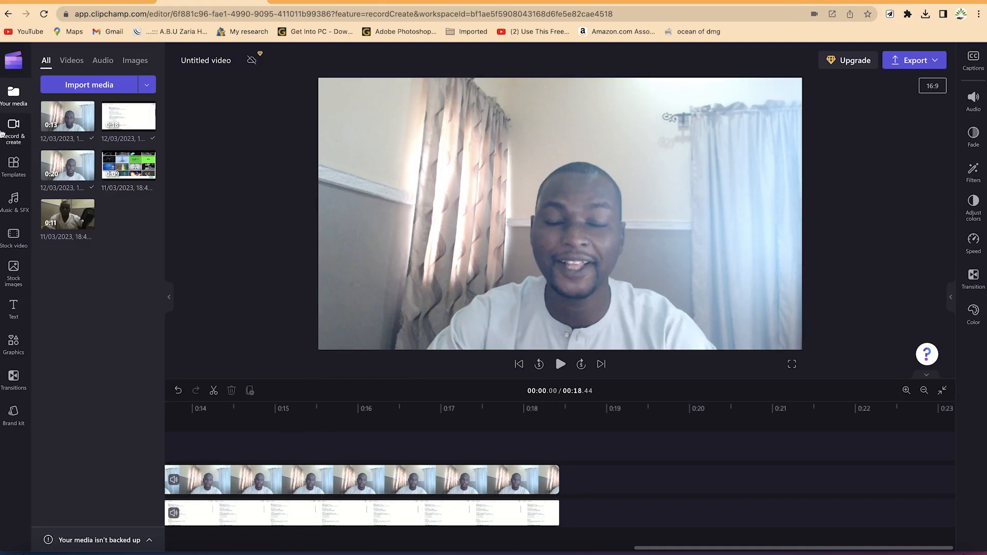
# Start a screen-only recording that shares the CloudConvert Chrome tab with its tab audio, after checking the window and entire-screen sharing options.
pyautogui.click(7, 132)
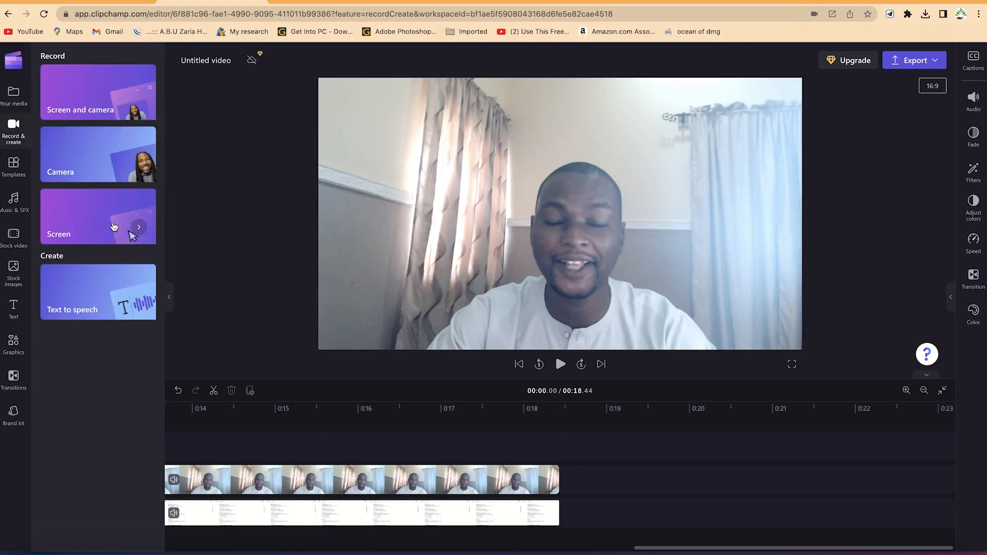
pyautogui.click(114, 226)
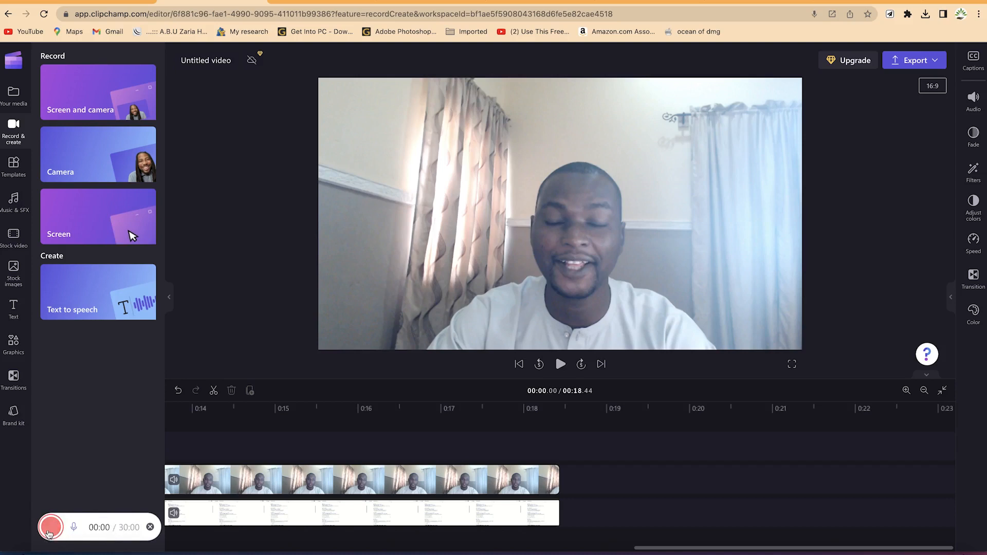
pyautogui.click(49, 531)
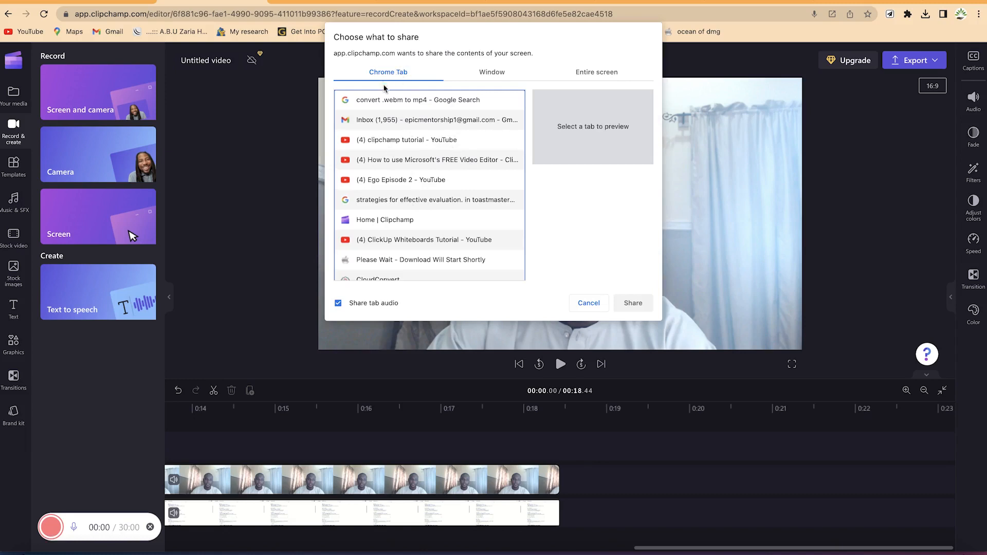
pyautogui.click(489, 75)
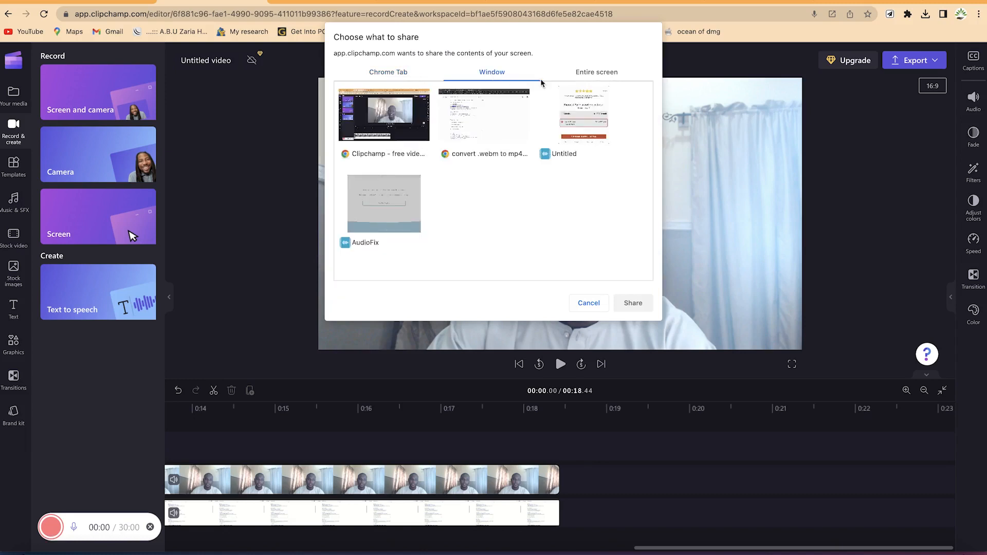
pyautogui.click(607, 74)
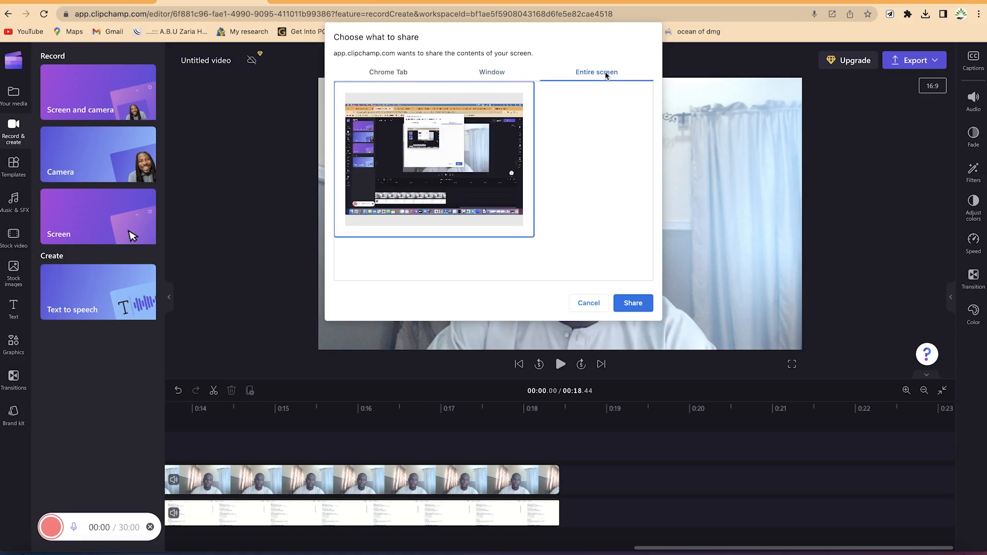
pyautogui.click(403, 76)
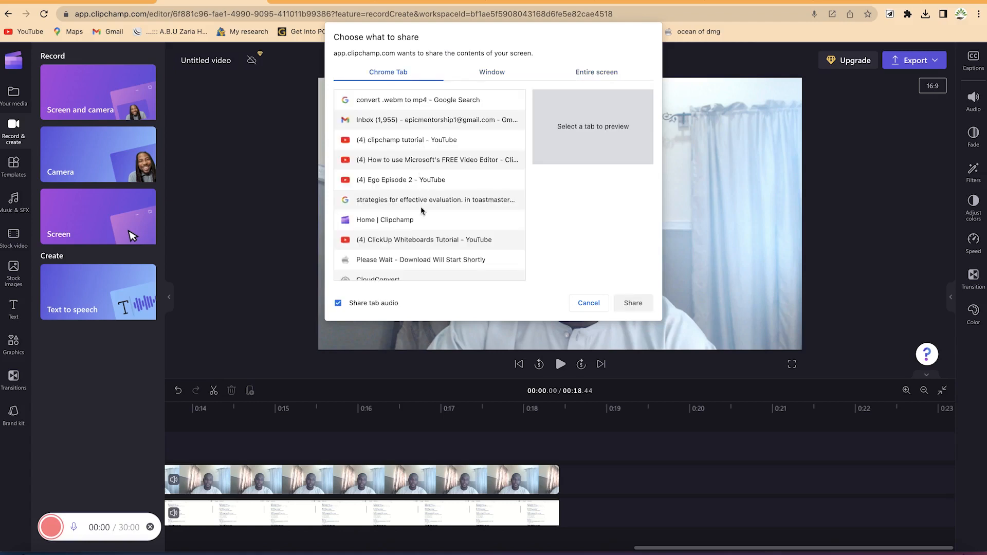
pyautogui.scroll(-1, 424, 261)
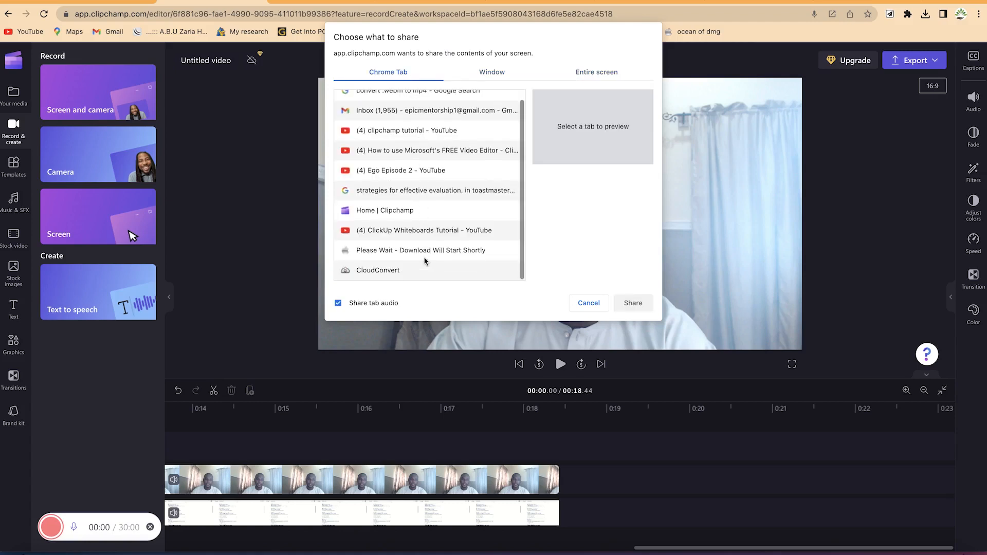
pyautogui.doubleClick(339, 270)
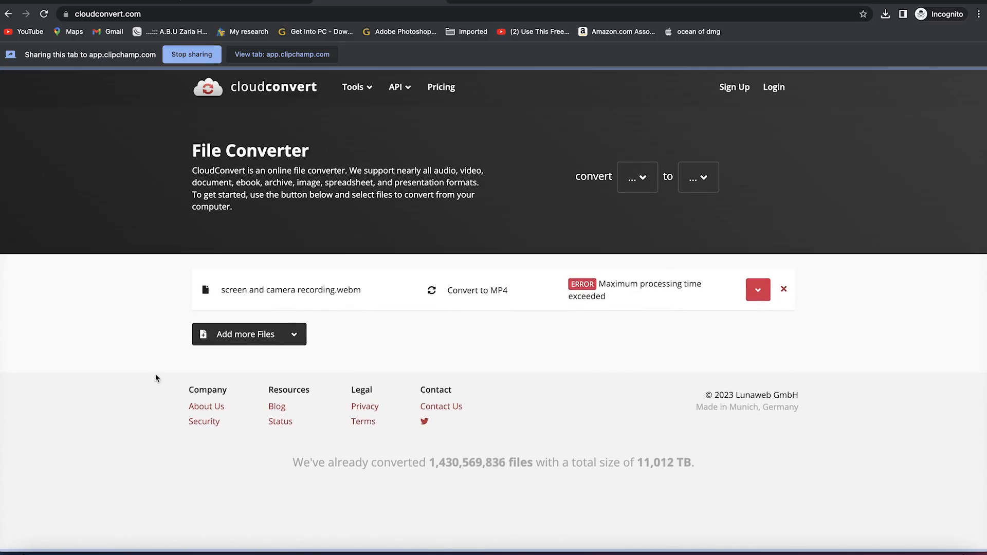
# Open and browse CloudConvert's About Us page while recording, and stop sharing the tab.
pyautogui.click(214, 409)
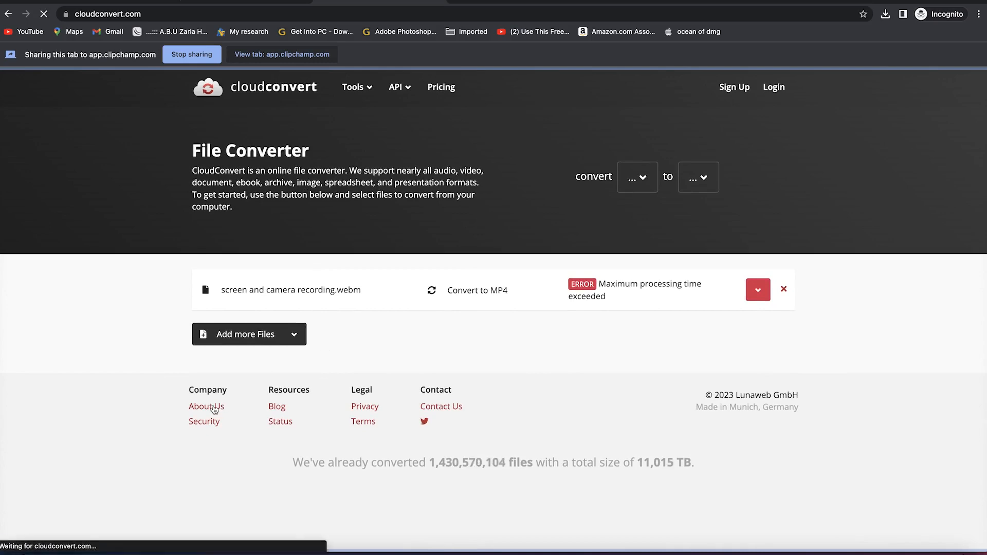
pyautogui.scroll(-3, 352, 241)
pyautogui.scroll(2, 352, 241)
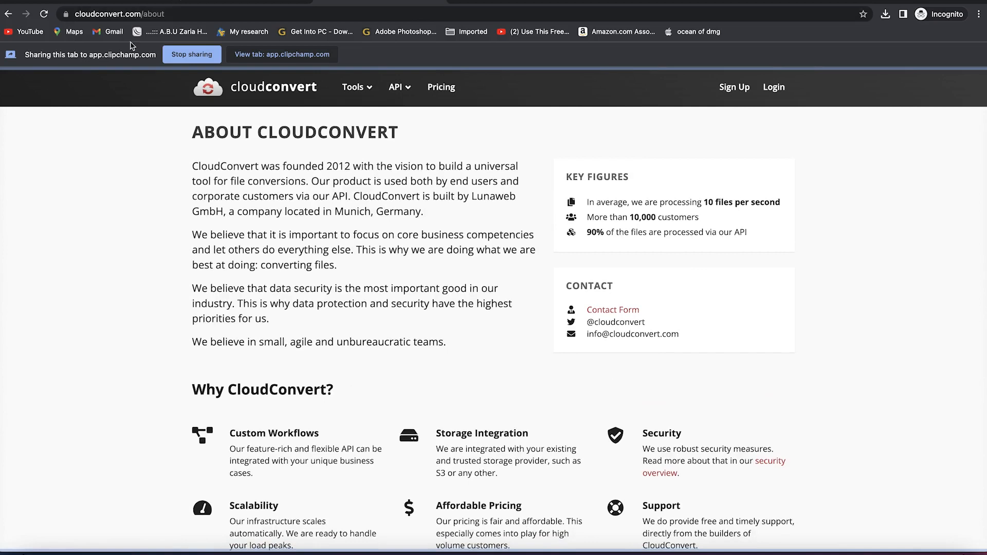
pyautogui.click(190, 55)
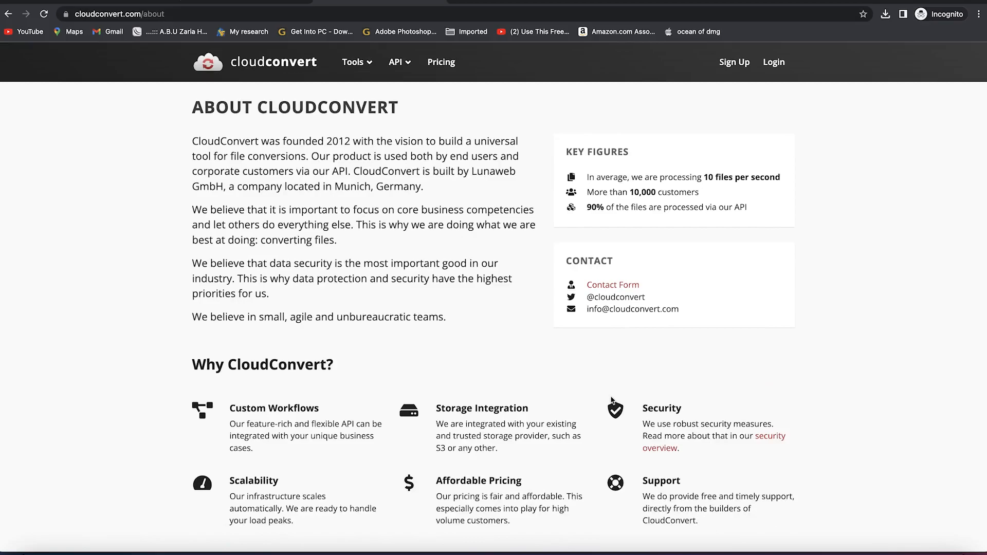
# Return to the Clipchamp editor window, save the screen recording for editing, and dismiss the list of downloads.
pyautogui.hotkey('ctrl', 'Up')
pyautogui.click(221, 330)
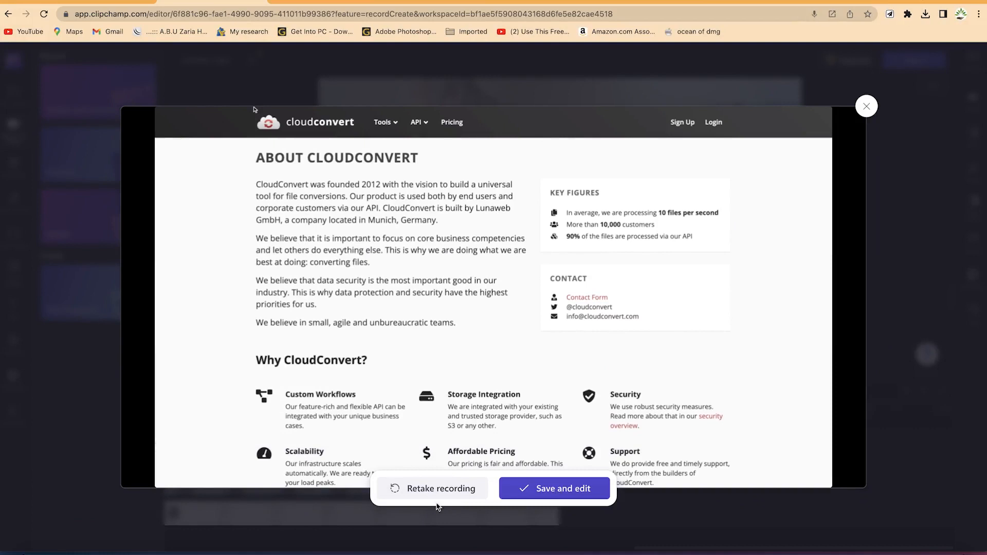
pyautogui.click(530, 501)
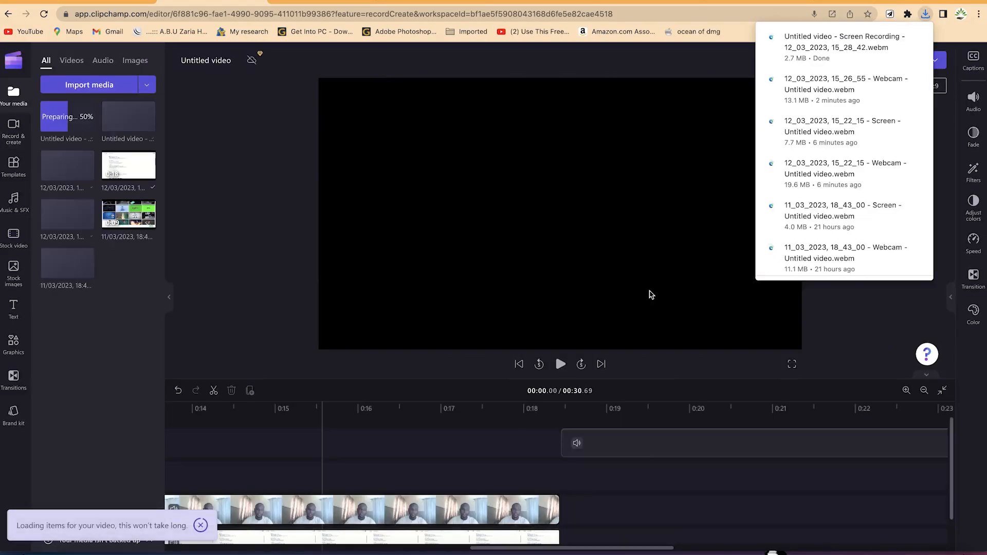
pyautogui.click(928, 15)
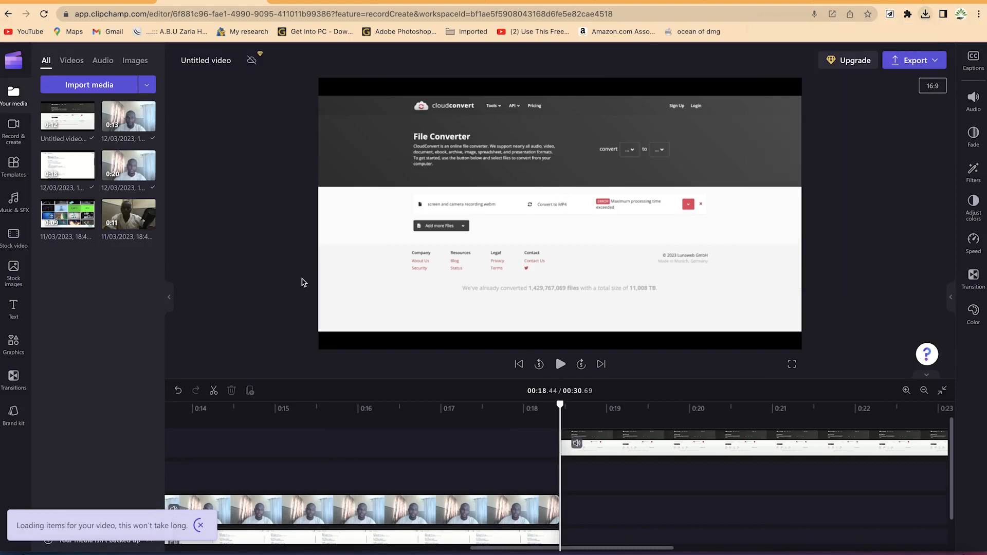
pyautogui.click(575, 448)
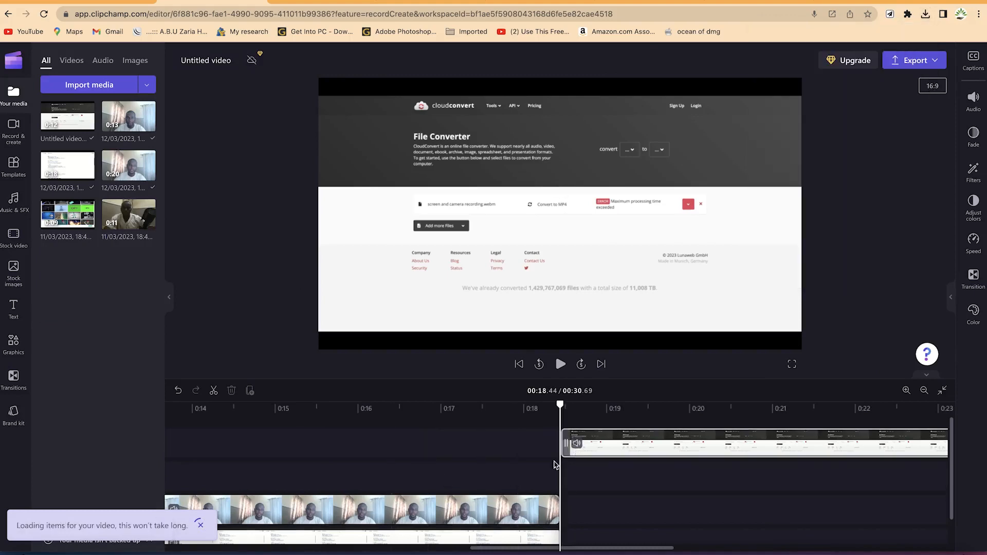
pyautogui.click(606, 462)
pyautogui.moveTo(613, 549); pyautogui.dragTo(664, 523)
pyautogui.hscroll(-2, 725, 514)
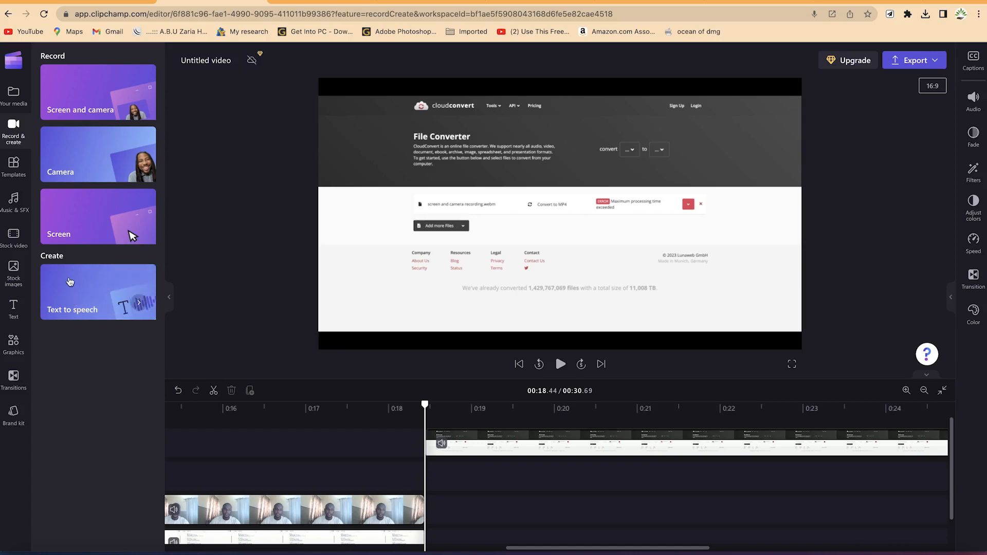
# Start a new recording project from the Clipchamp home page and open the language choices of the text-to-speech tool.
pyautogui.click(13, 60)
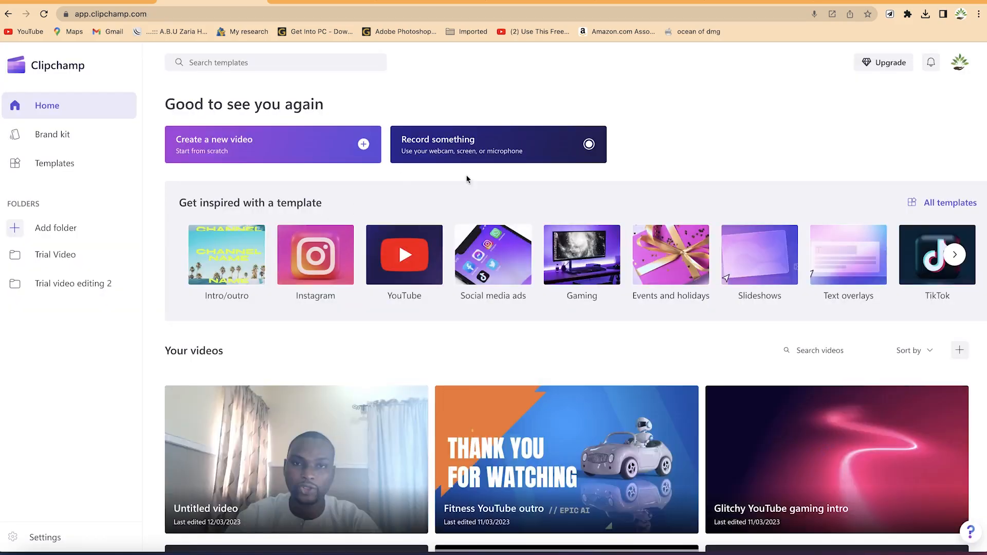
pyautogui.click(498, 150)
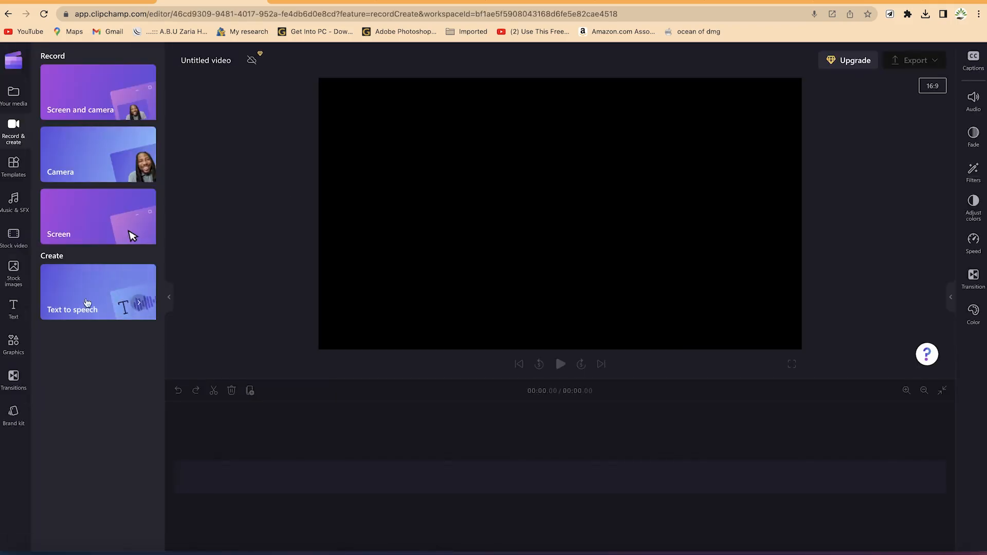
pyautogui.click(85, 302)
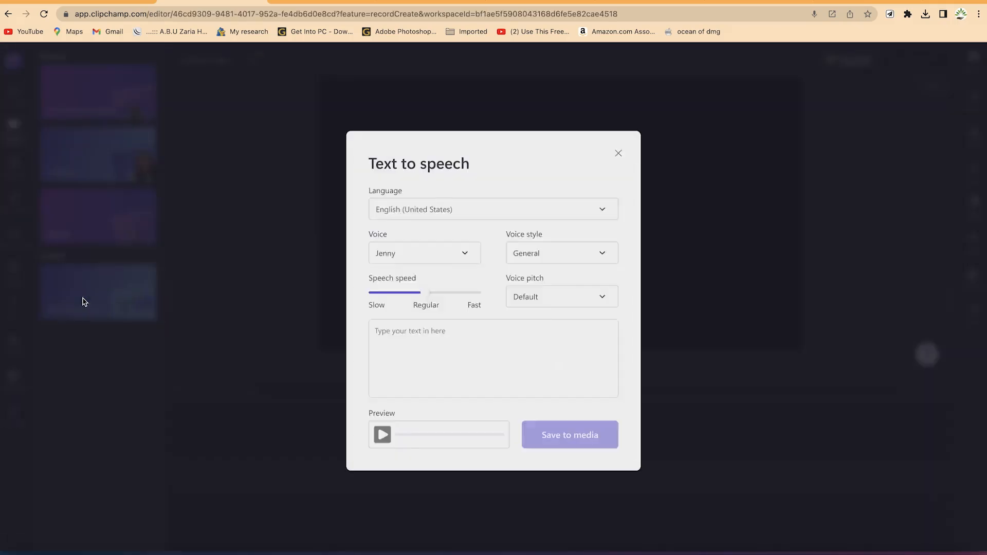
pyautogui.click(492, 210)
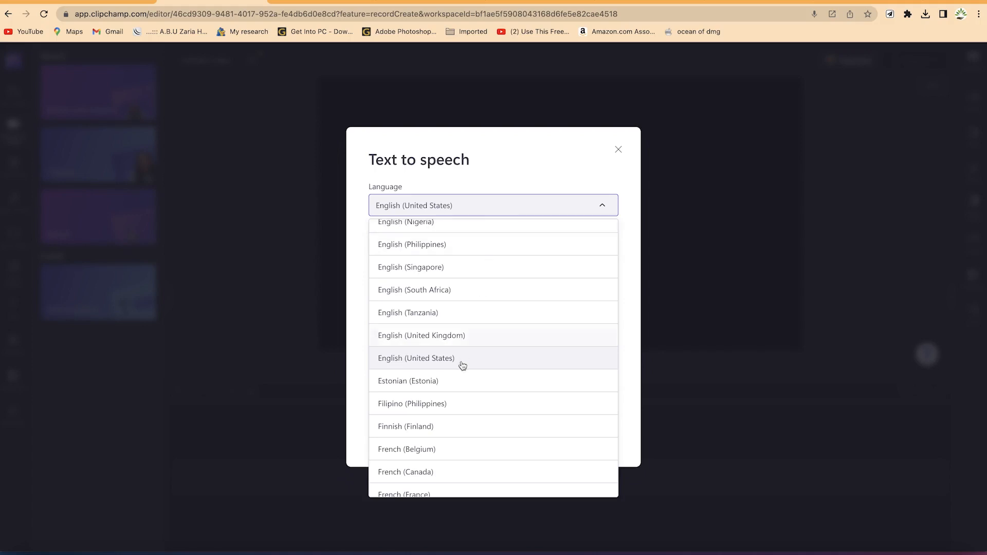
# Set the speech language to English (Nigeria) and check its available voices, keeping Abeo.
pyautogui.click(463, 226)
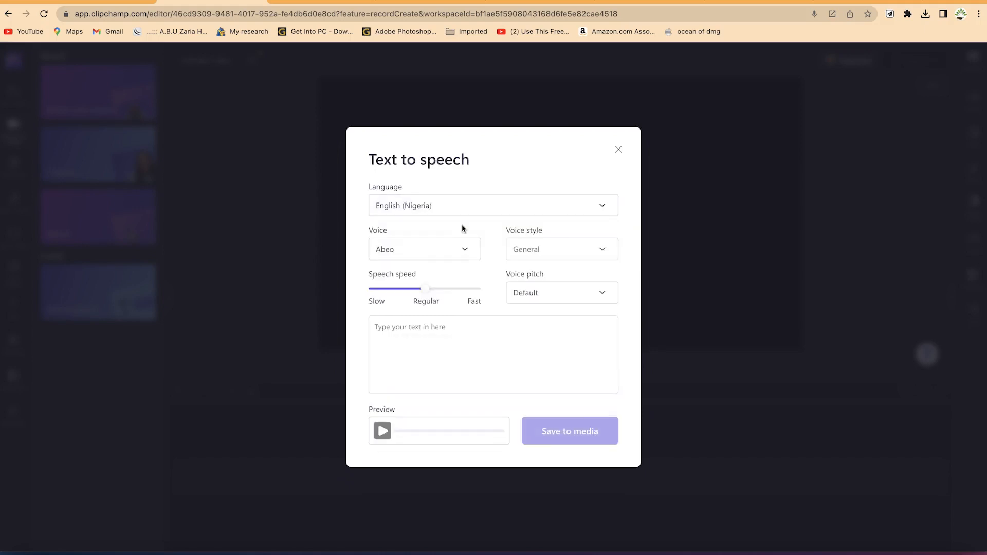
pyautogui.click(463, 252)
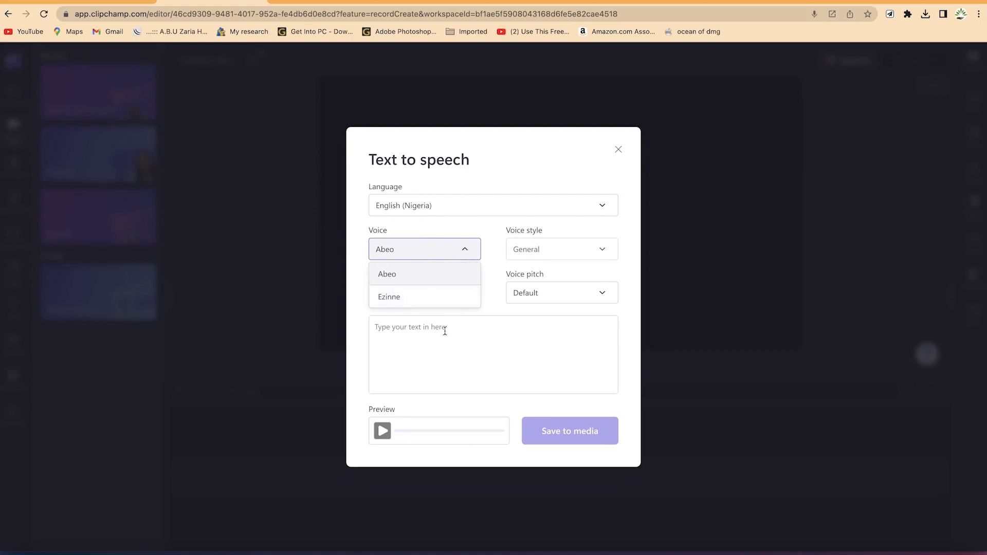
pyautogui.click(493, 365)
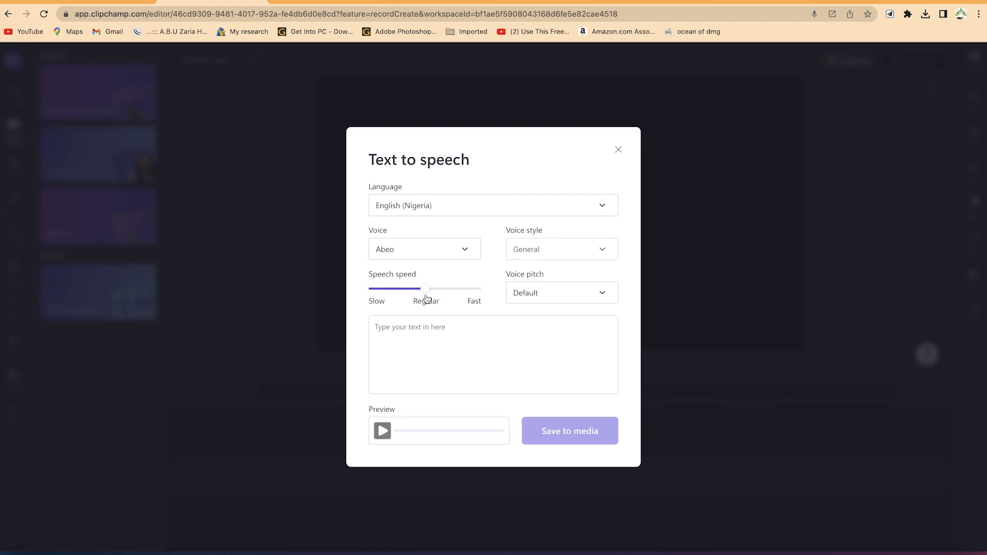
# Set the speech speed to Regular and the voice pitch to Default.
pyautogui.moveTo(427, 292)
pyautogui.mouseDown()
pyautogui.moveTo(357, 293)
pyautogui.moveTo(494, 291)
pyautogui.moveTo(418, 293)
pyautogui.moveTo(427, 292)
pyautogui.mouseUp()
pyautogui.click(613, 295)
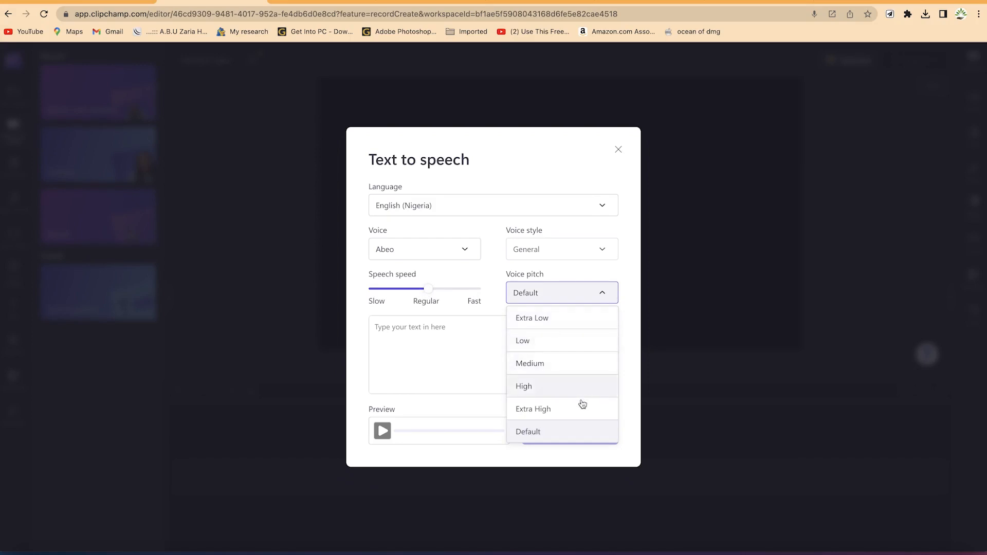
pyautogui.click(586, 437)
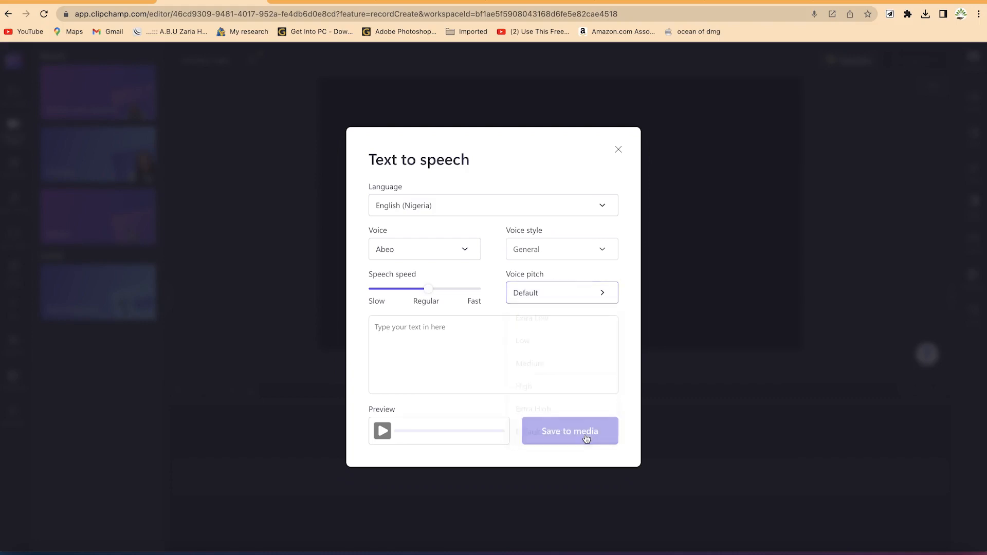
# Enter the speech text "Welcome to my channel and please remember to subscribe" and play its preview.
pyautogui.click(450, 326)
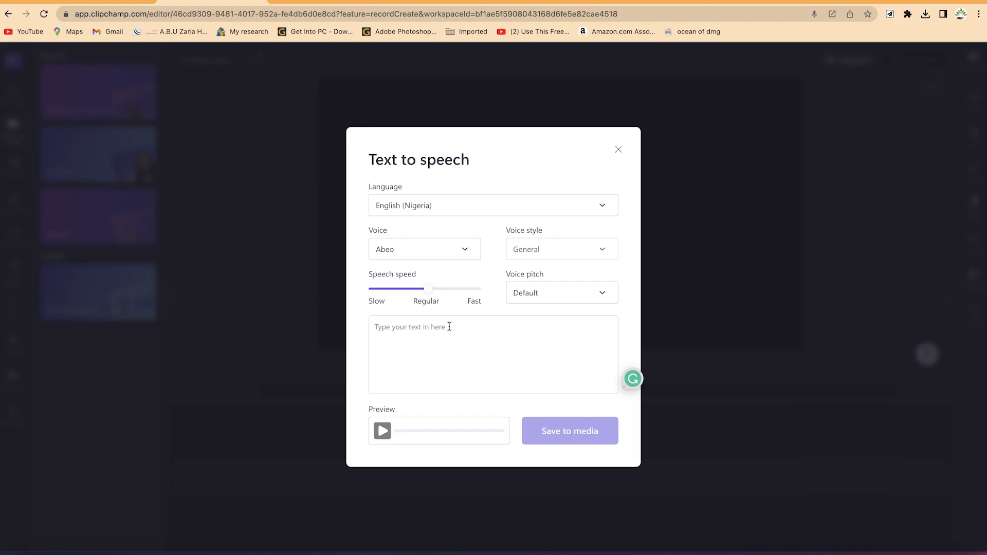
pyautogui.write('Wel')
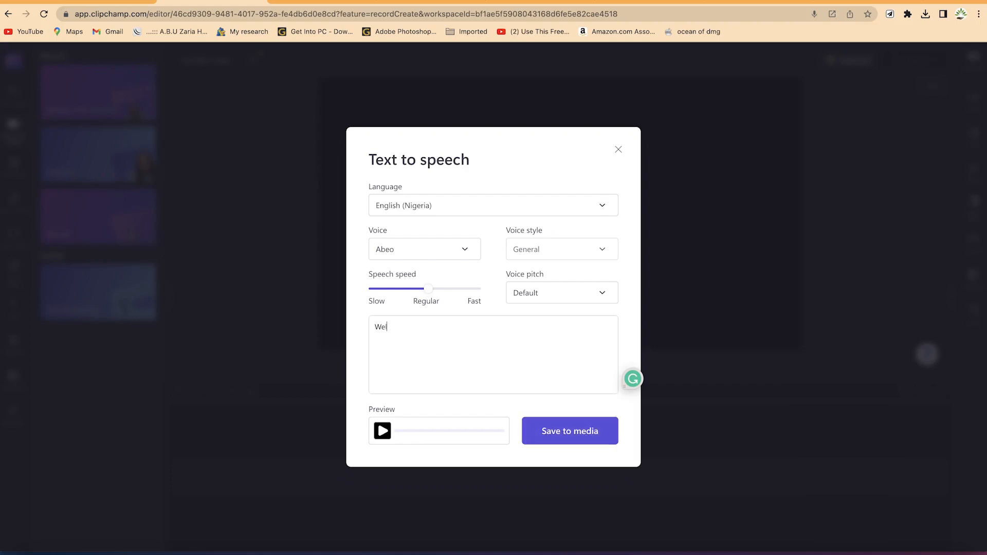
pyautogui.write('come to my channel and please remember to subscribe')
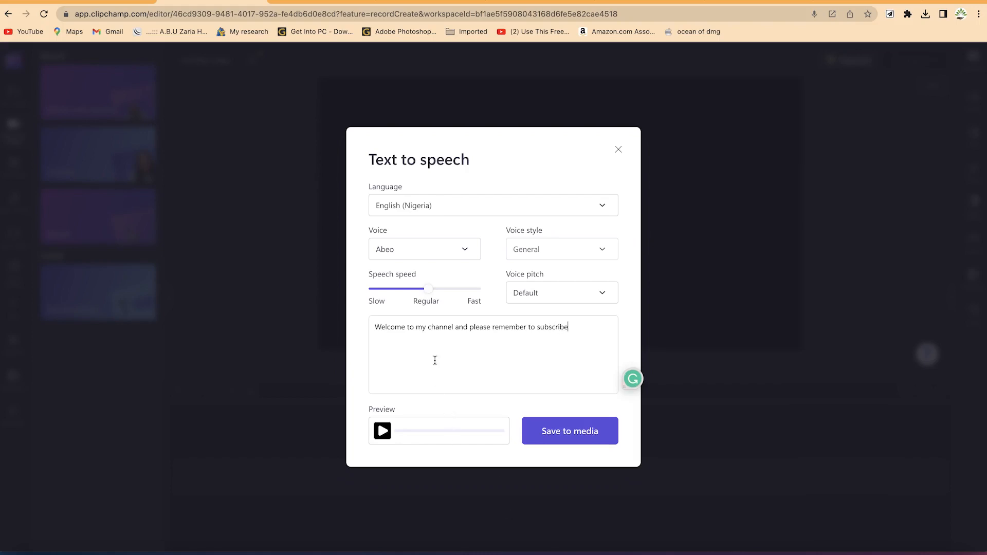
pyautogui.click(382, 432)
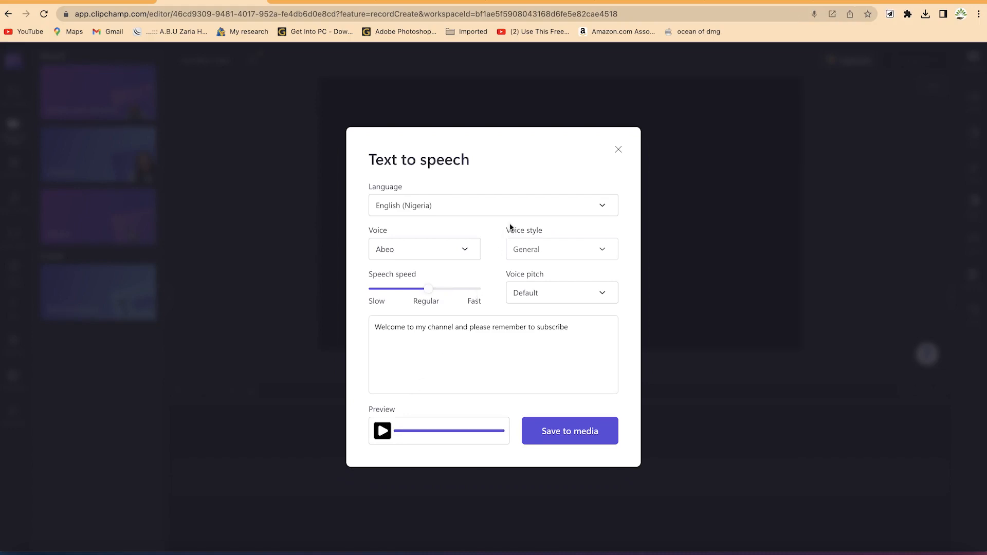
# Switch the speech language to English (India) and play the preview.
pyautogui.click(516, 210)
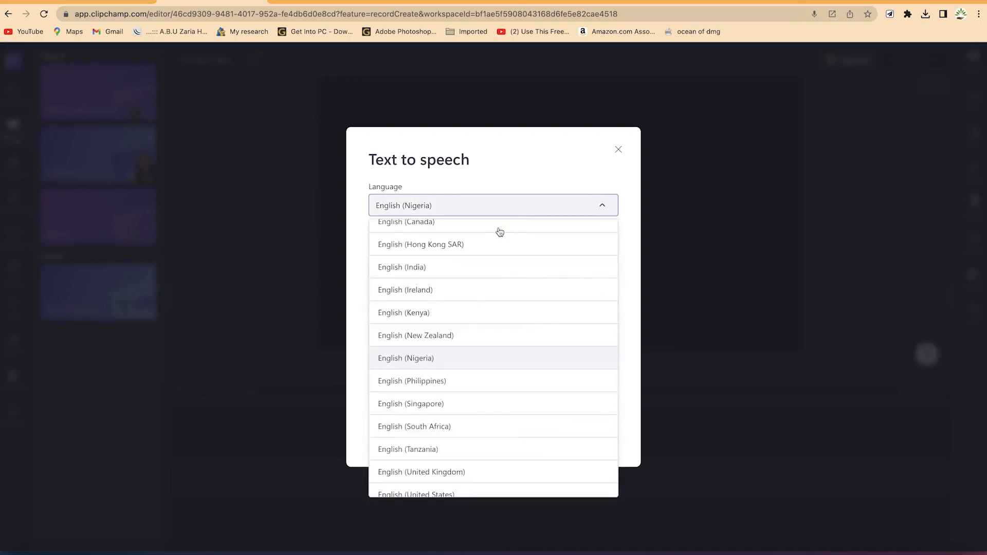
pyautogui.click(471, 271)
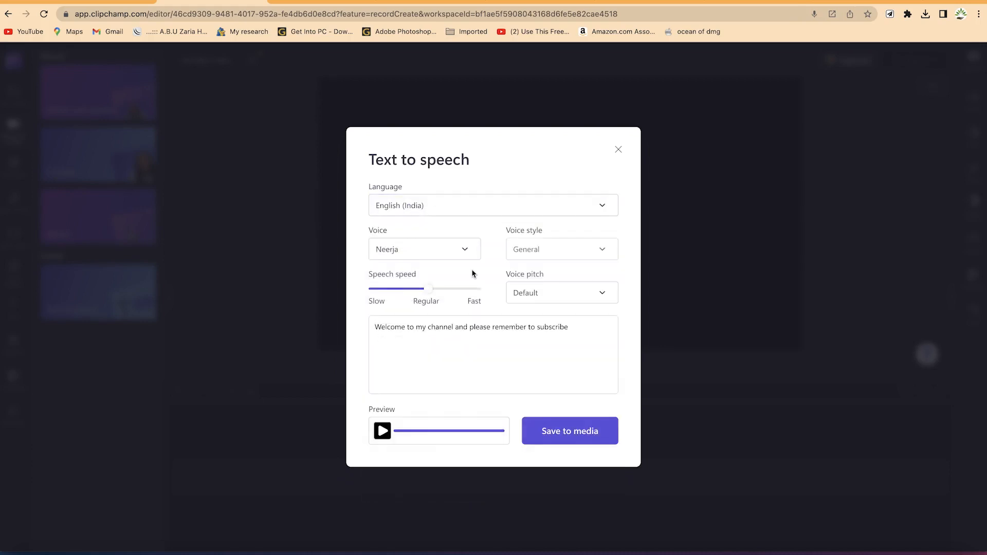
pyautogui.click(381, 431)
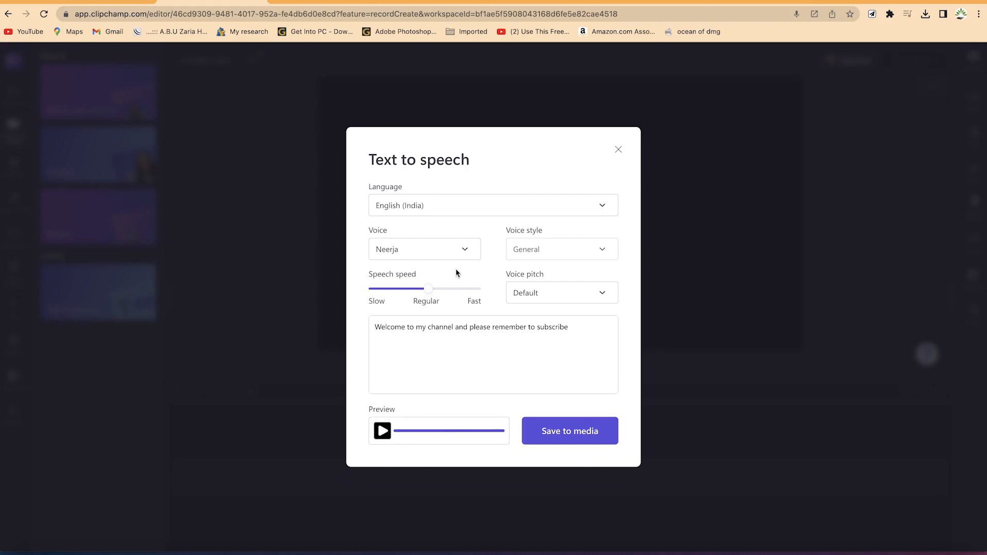
pyautogui.click(465, 208)
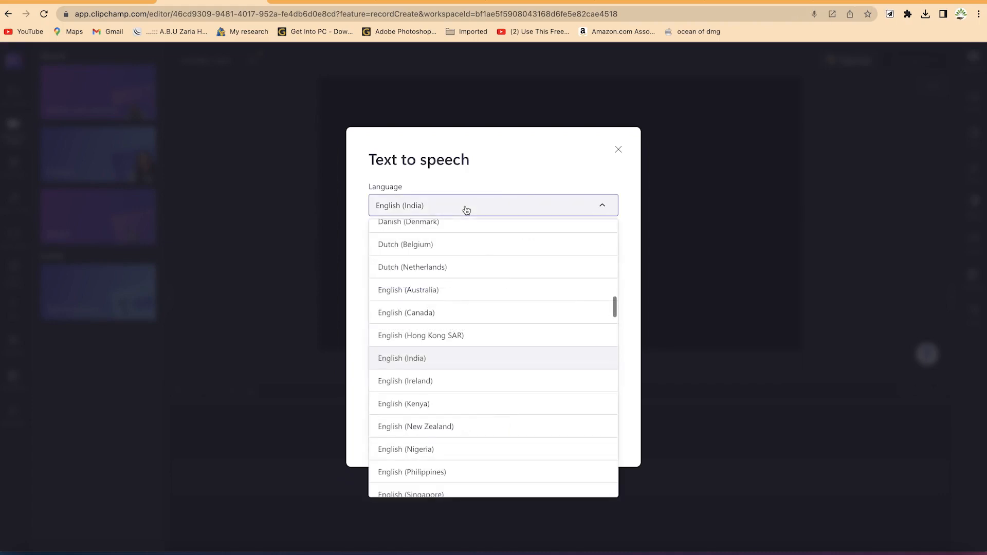
pyautogui.click(466, 210)
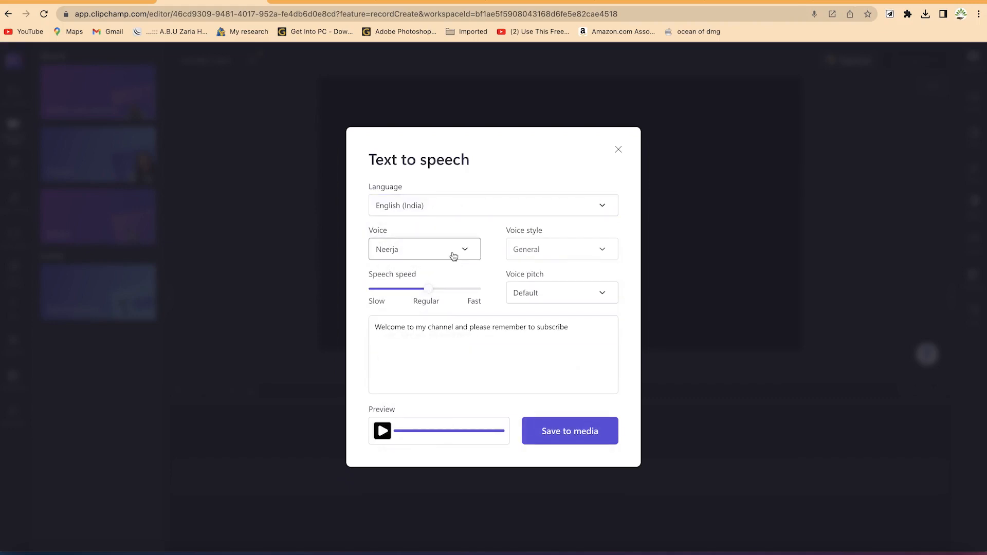
pyautogui.click(454, 257)
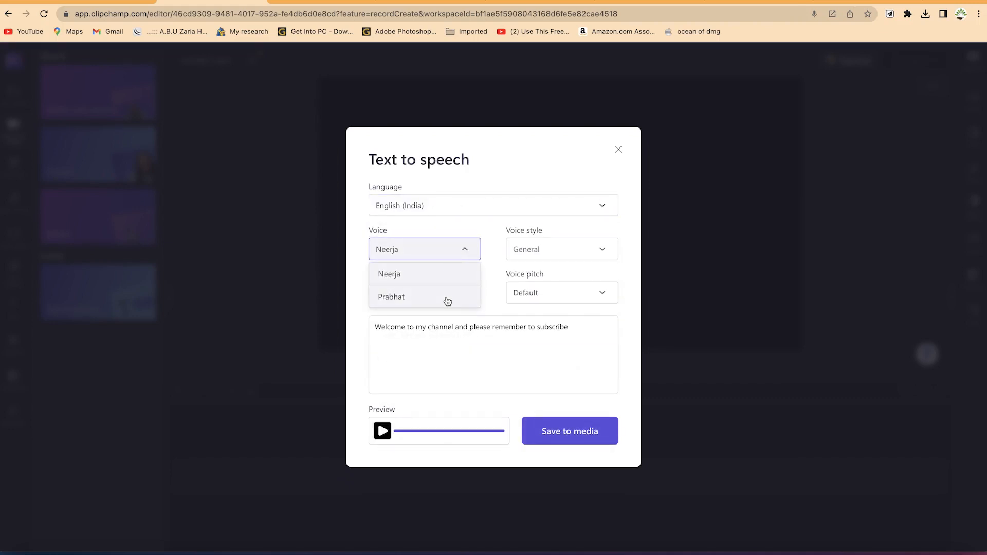
pyautogui.click(451, 251)
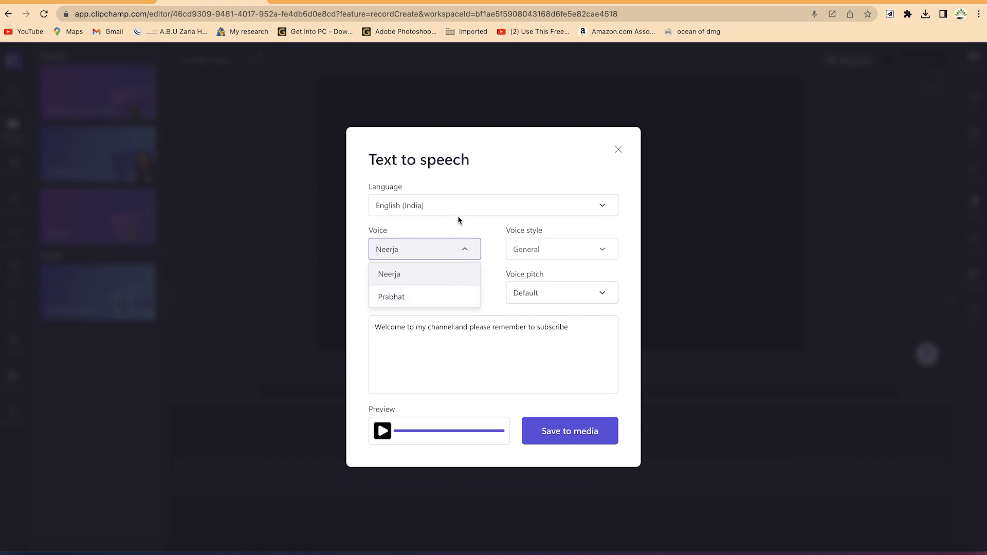
# Set the speech language to English (United States) and listen to the preview.
pyautogui.click(460, 207)
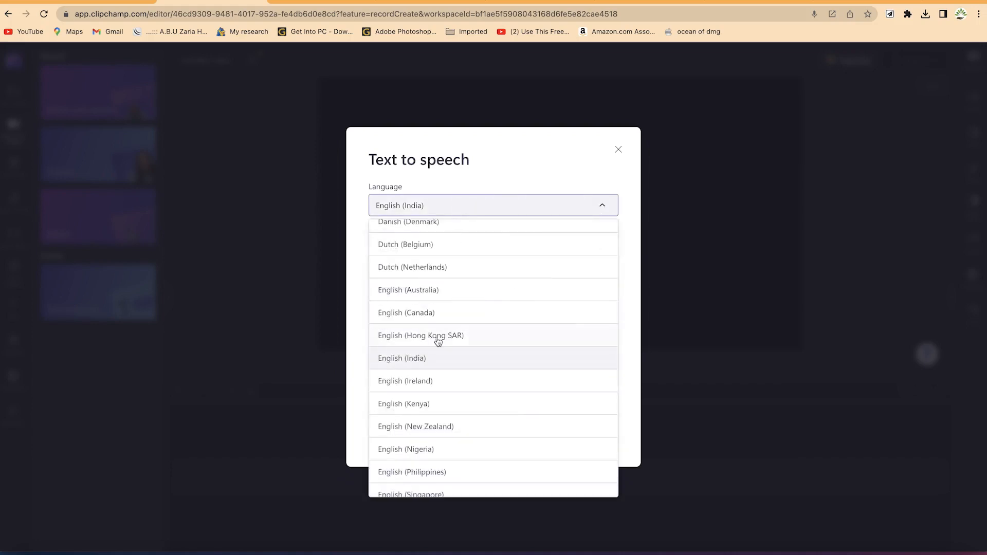
pyautogui.scroll(-4, 436, 385)
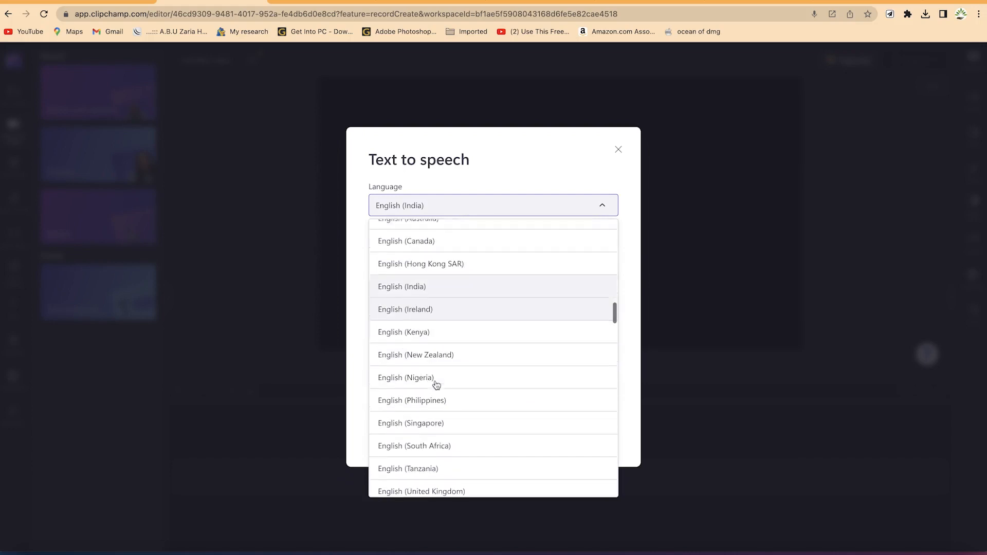
pyautogui.scroll(-5, 435, 385)
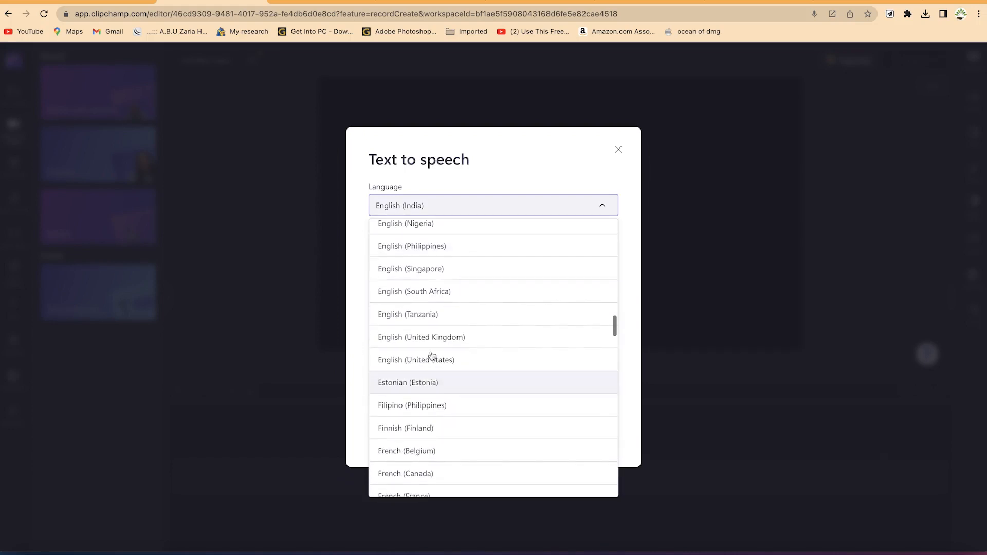
pyautogui.click(428, 361)
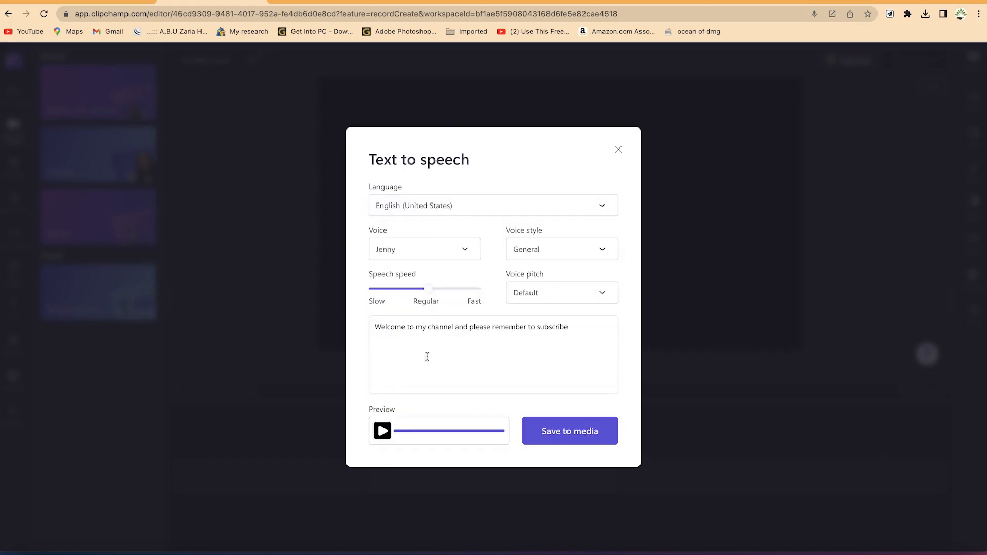
pyautogui.click(382, 432)
# Switch to the Water tank Design document in Word and copy the first two sentences of section 6.1 Introduction.
pyautogui.hotkey('ctrl', 'Up')
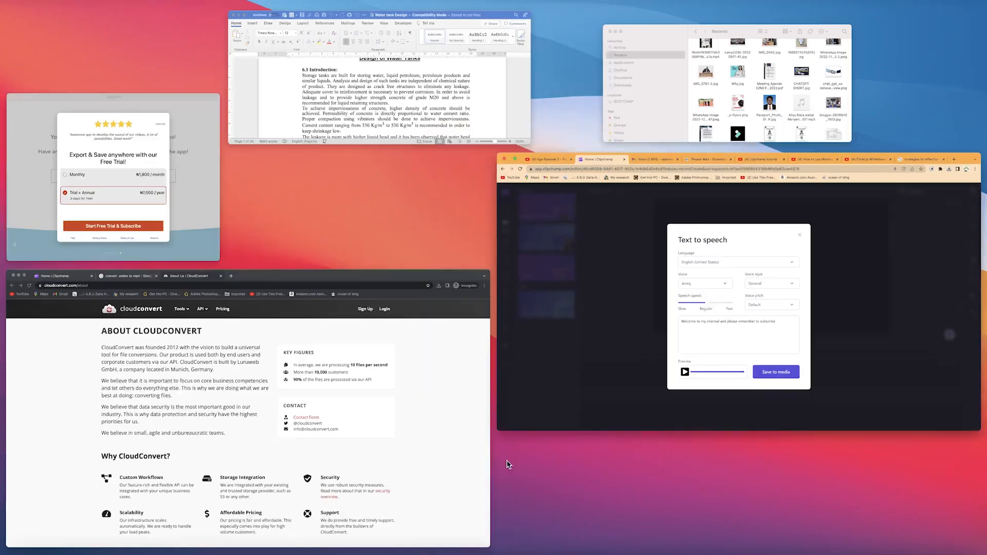
pyautogui.click(441, 138)
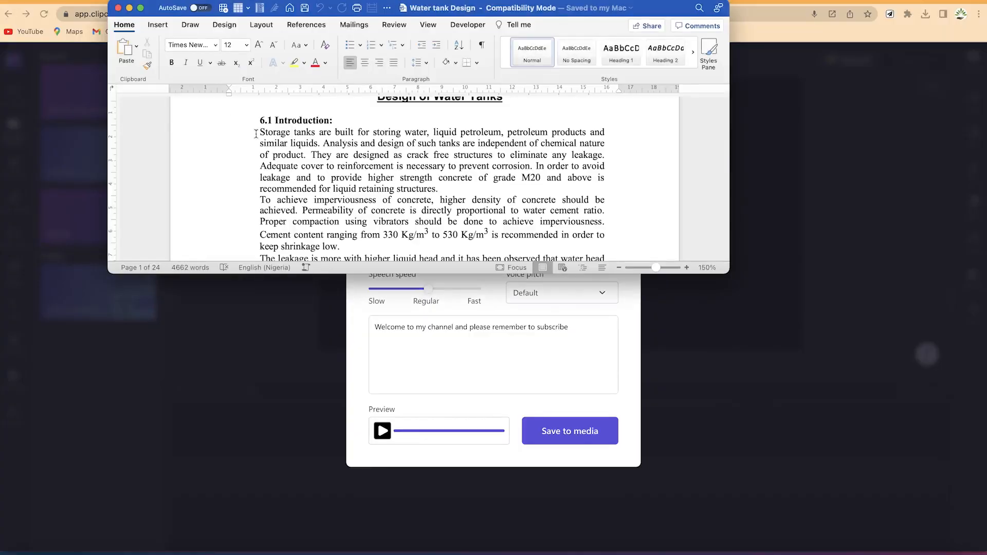
pyautogui.moveTo(260, 132); pyautogui.dragTo(308, 152)
pyautogui.hotkey('ctrl', 'c')
# Return to Clipchamp, replace the whole speech text with the copied storage tanks passage, and play the preview.
pyautogui.hotkey('ctrl', 'Up')
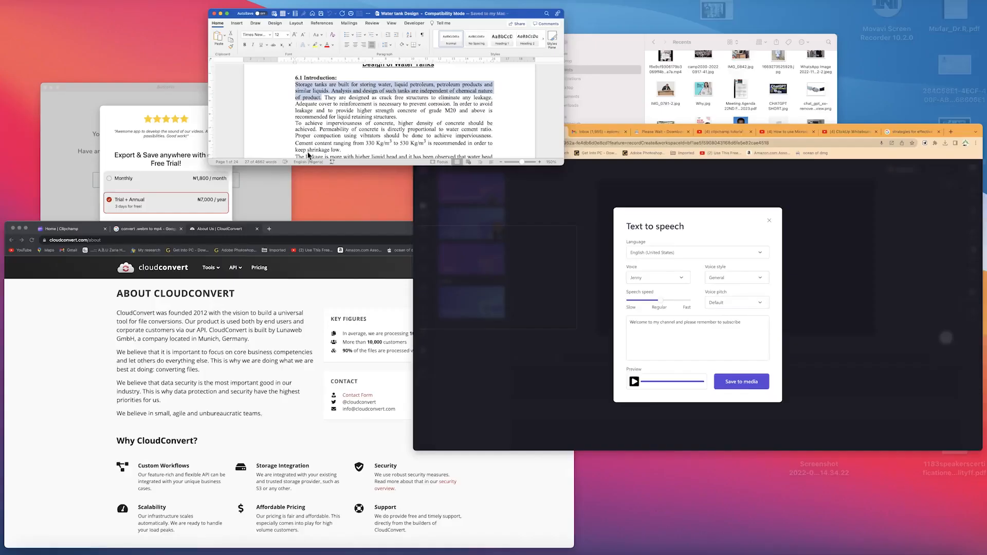
pyautogui.click(771, 401)
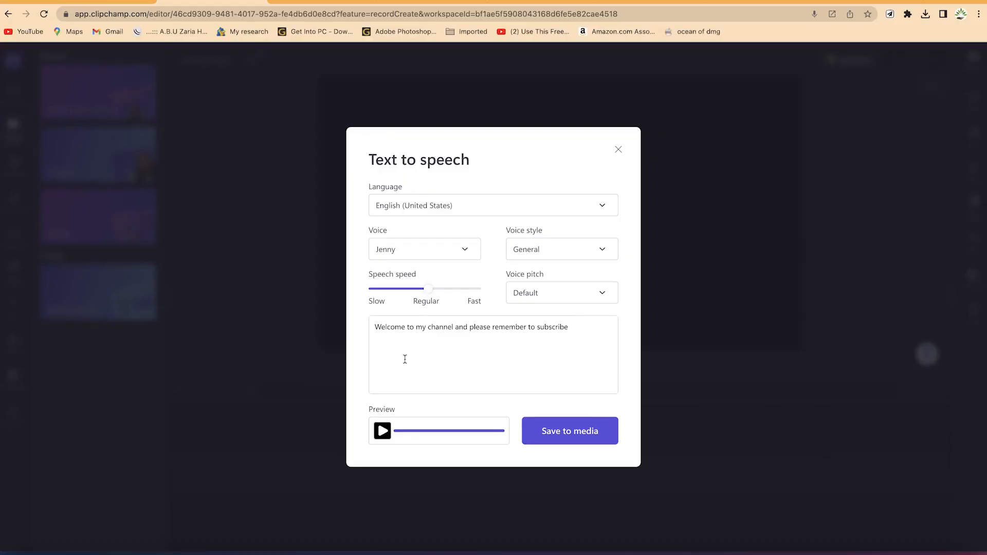
pyautogui.click(406, 358)
pyautogui.hotkey('ctrl', 'a')
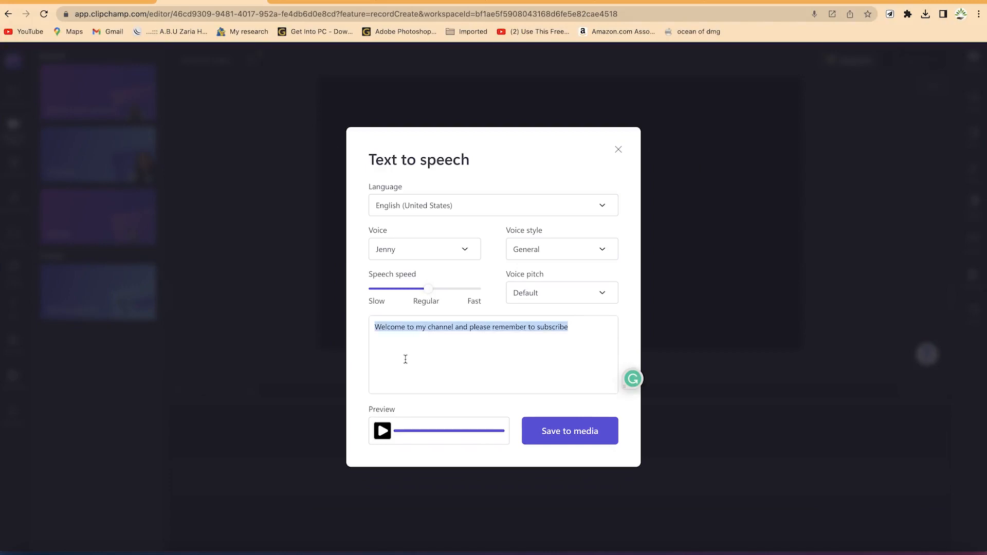
pyautogui.hotkey('ctrl', 'v')
pyautogui.click(380, 428)
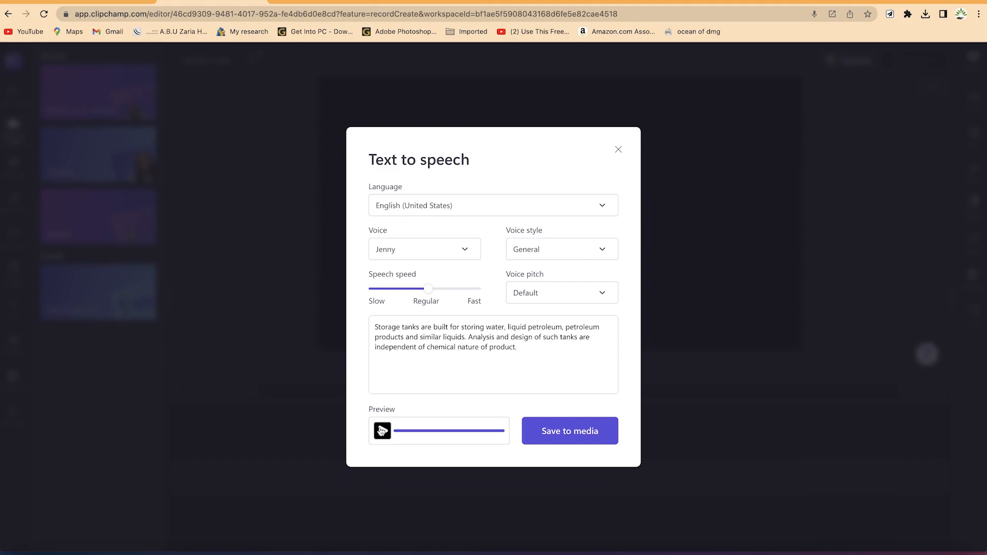
# Change the speech voice to Jacob and preview the storage tanks passage.
pyautogui.click(452, 248)
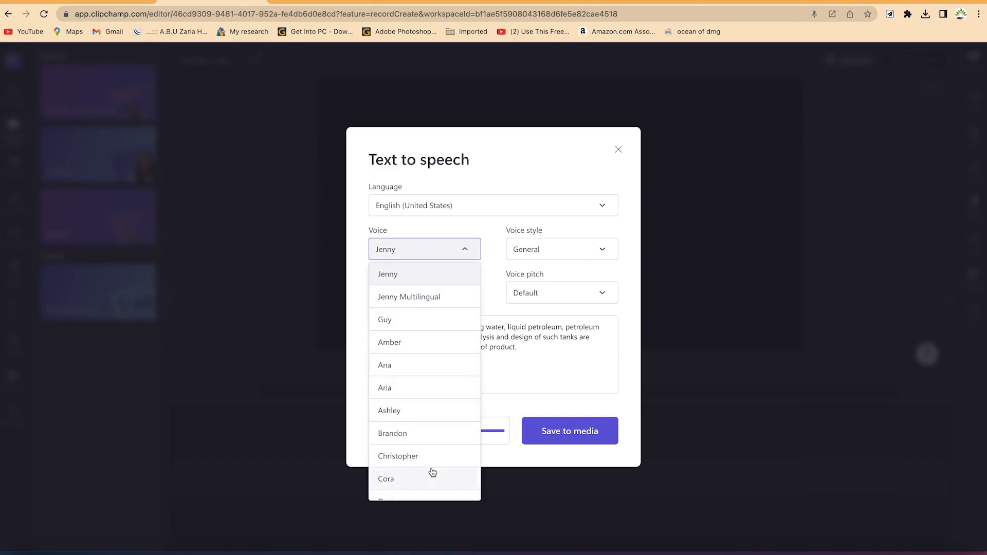
pyautogui.scroll(-5, 432, 472)
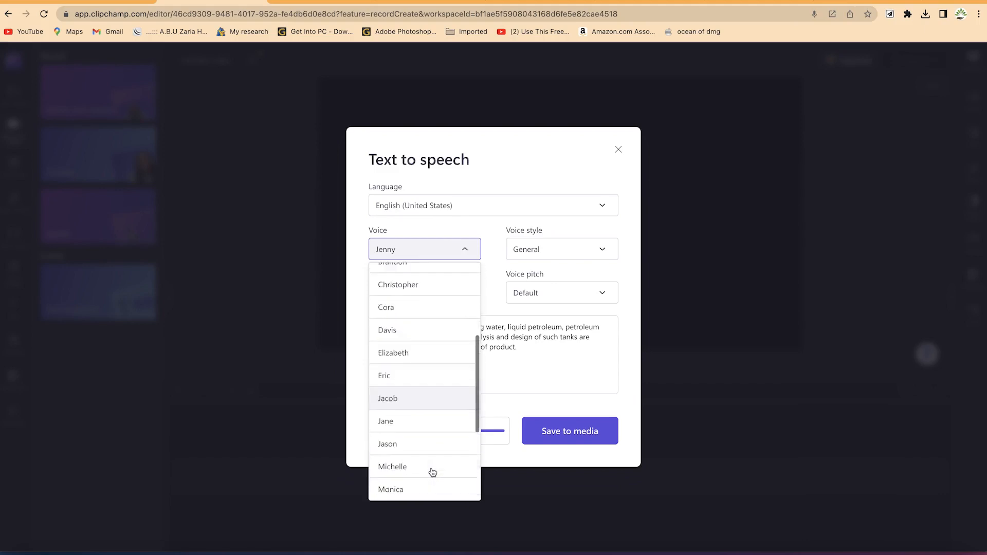
pyautogui.scroll(3, 432, 472)
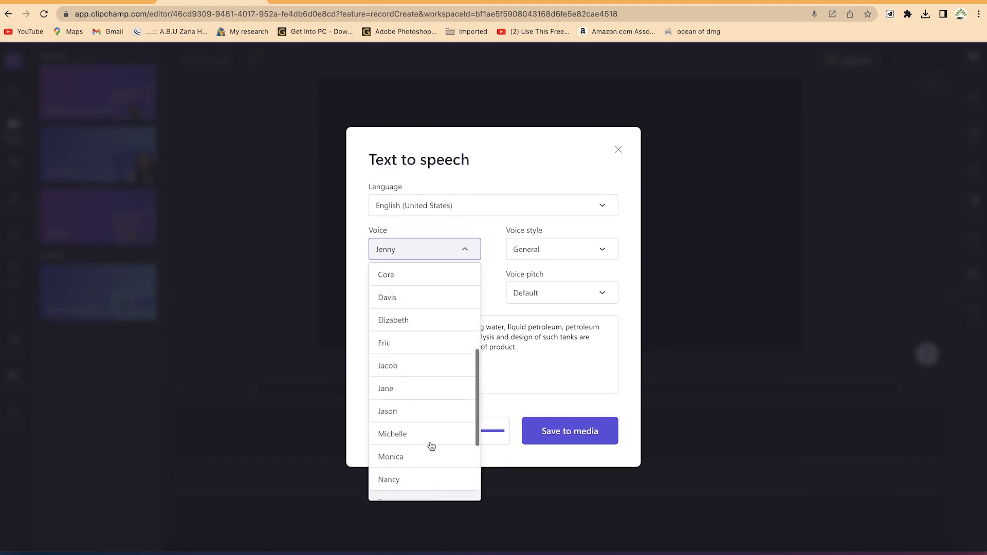
pyautogui.click(428, 369)
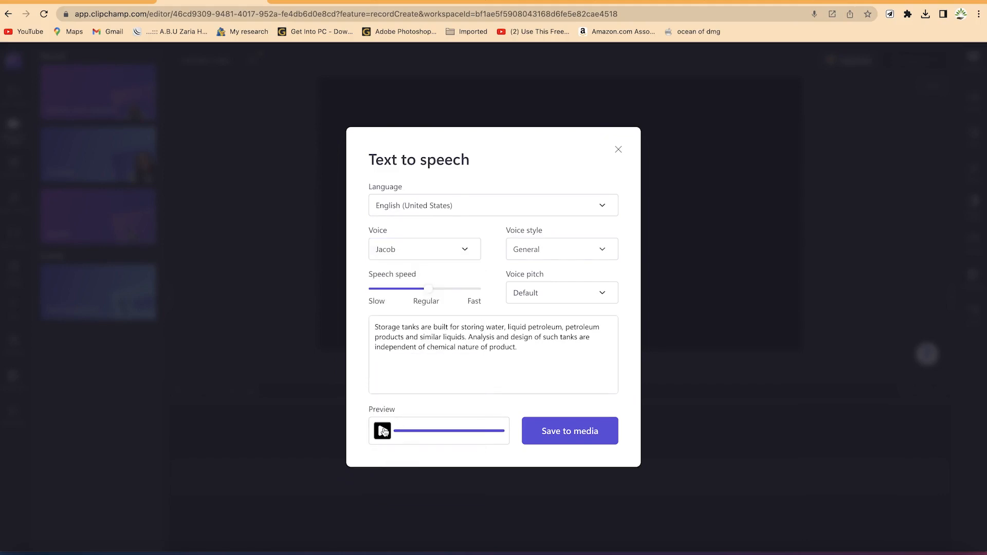
pyautogui.click(383, 431)
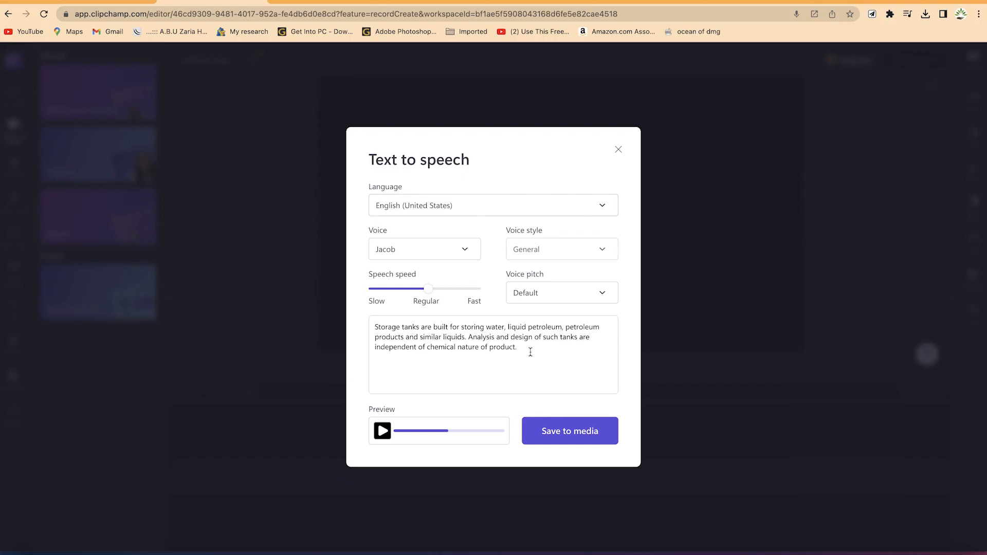
# Save the generated speech to media and add the clip to the timeline, with the playhead returned to the start.
pyautogui.click(568, 432)
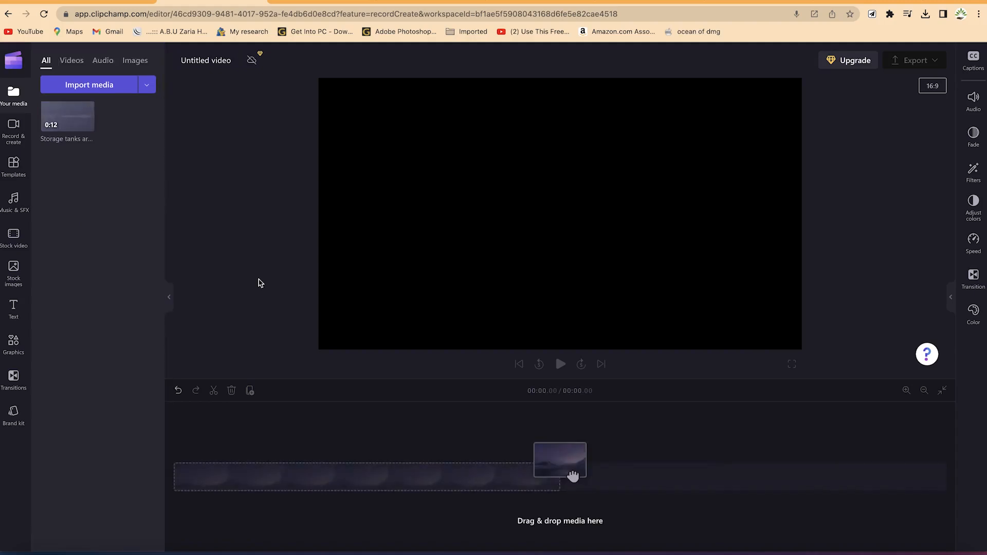
pyautogui.moveTo(60, 124)
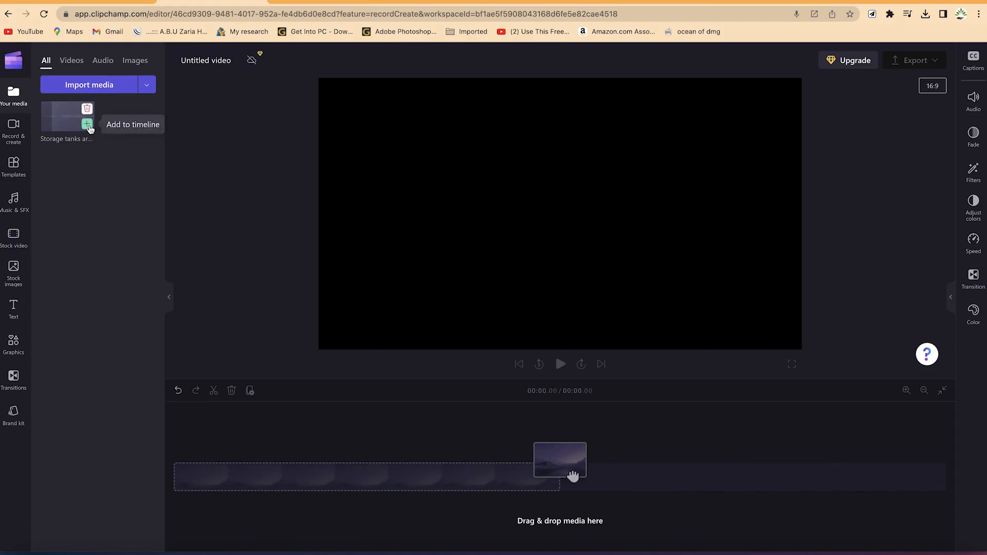
pyautogui.click(89, 126)
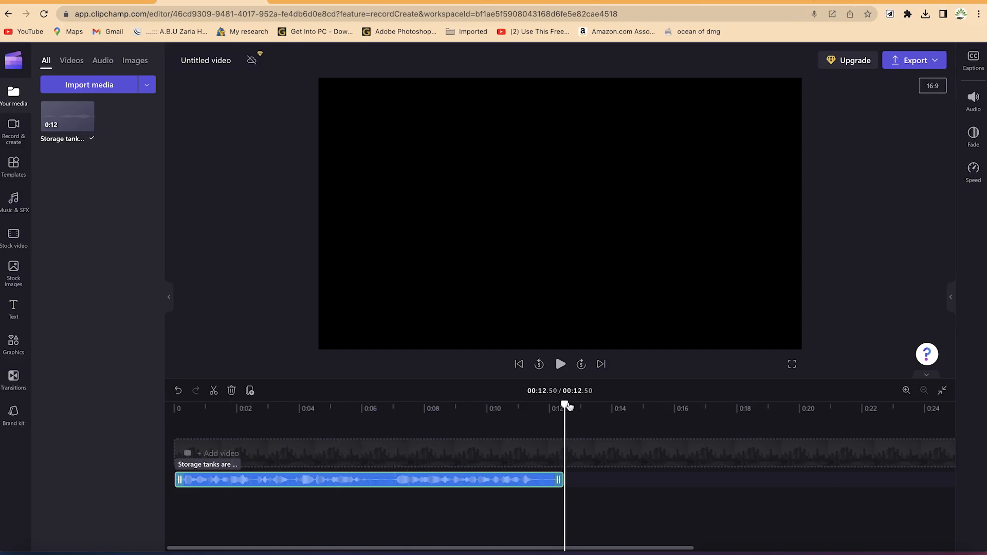
pyautogui.moveTo(569, 406); pyautogui.dragTo(174, 406)
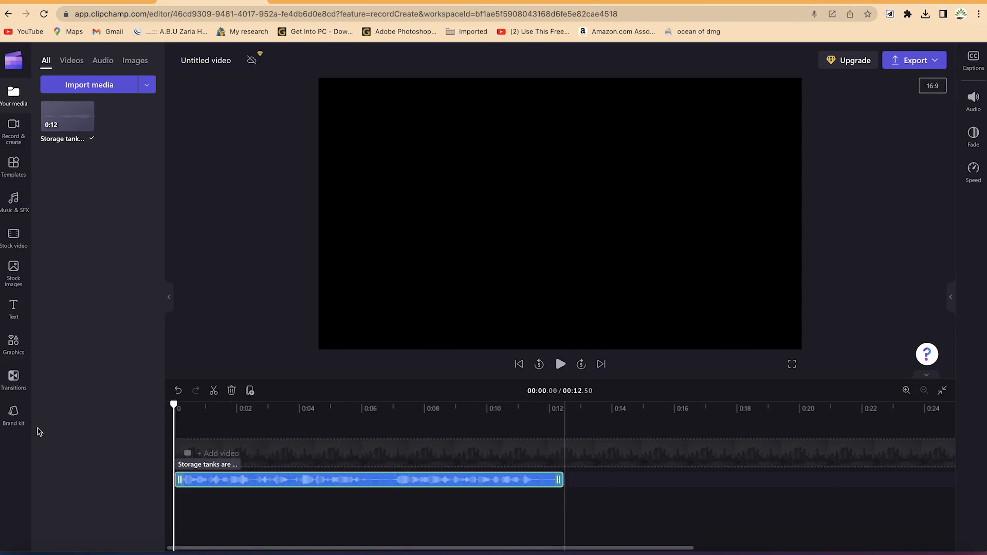
# Play part of the storage tanks voiceover on the timeline and review the export quality options without exporting.
pyautogui.press('space')
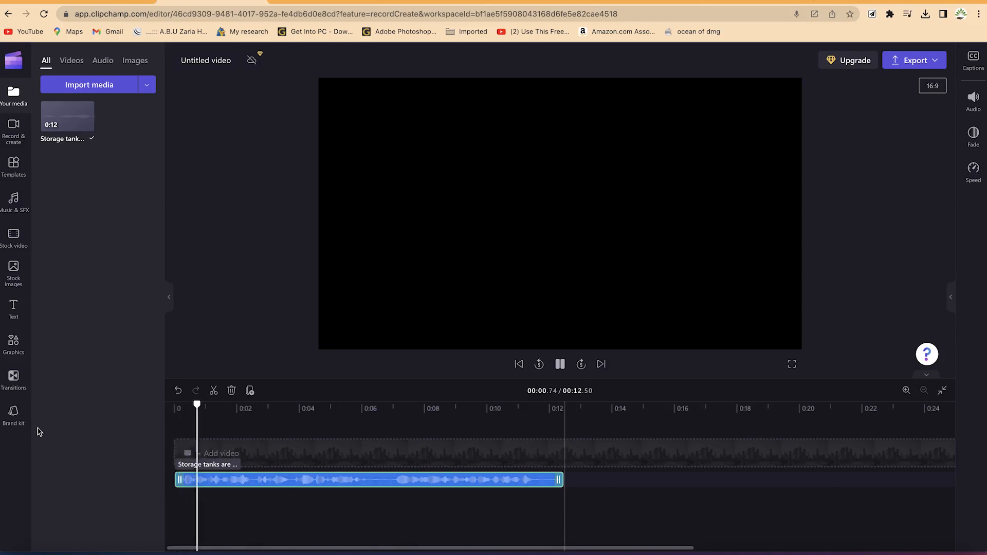
pyautogui.press('space')
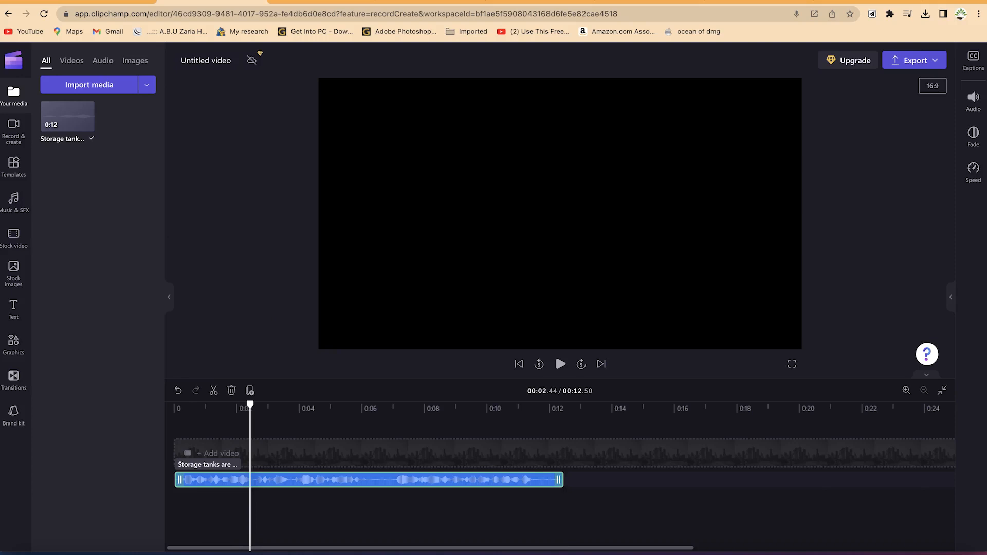
pyautogui.click(934, 61)
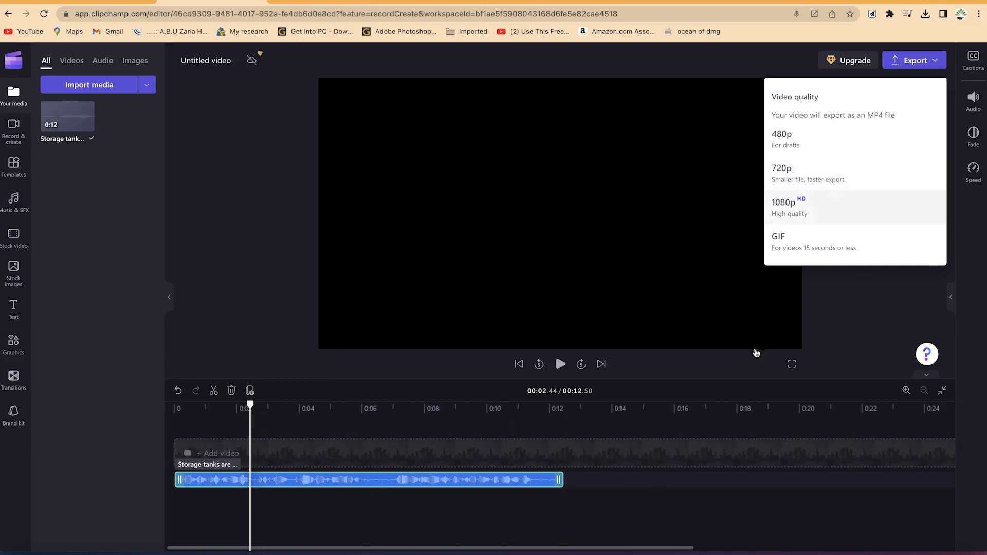
pyautogui.click(679, 499)
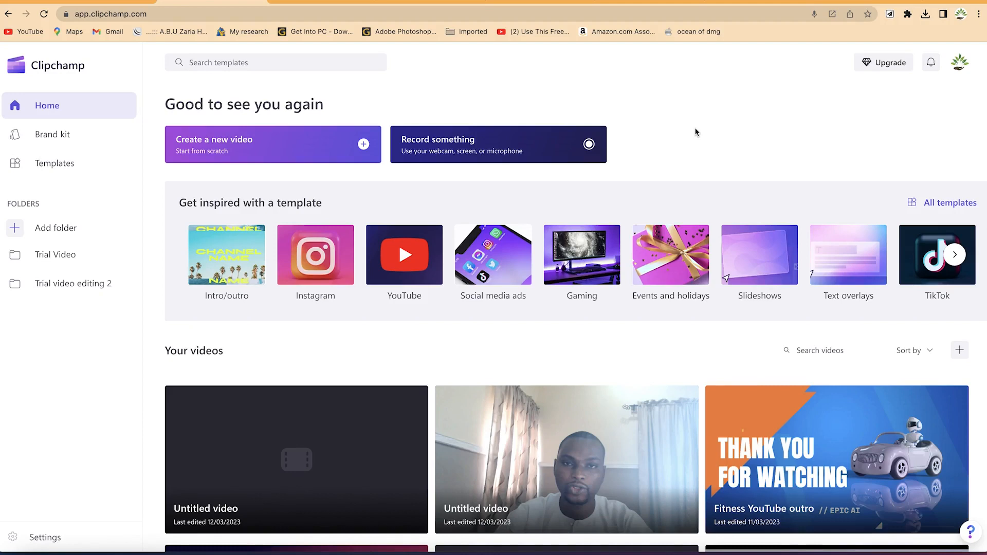
# Create a new video from scratch and name it "Trial video x".
pyautogui.click(256, 149)
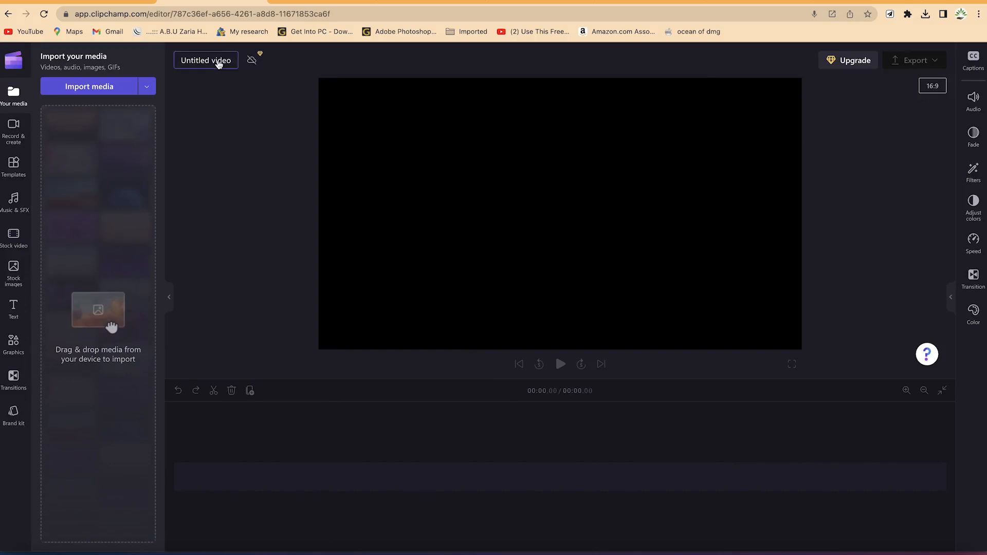
pyautogui.click(218, 63)
pyautogui.press('BackSpace')
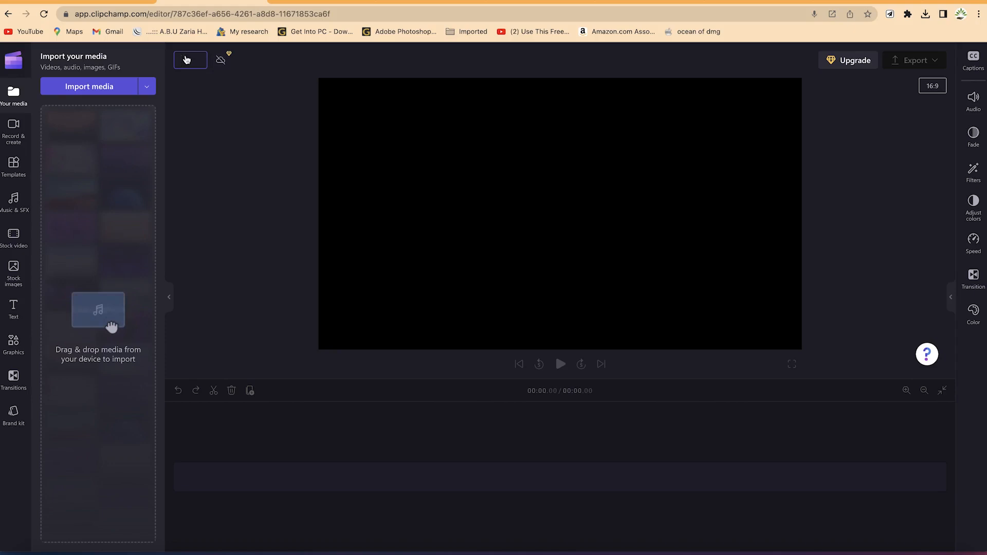
pyautogui.write('Trial ')
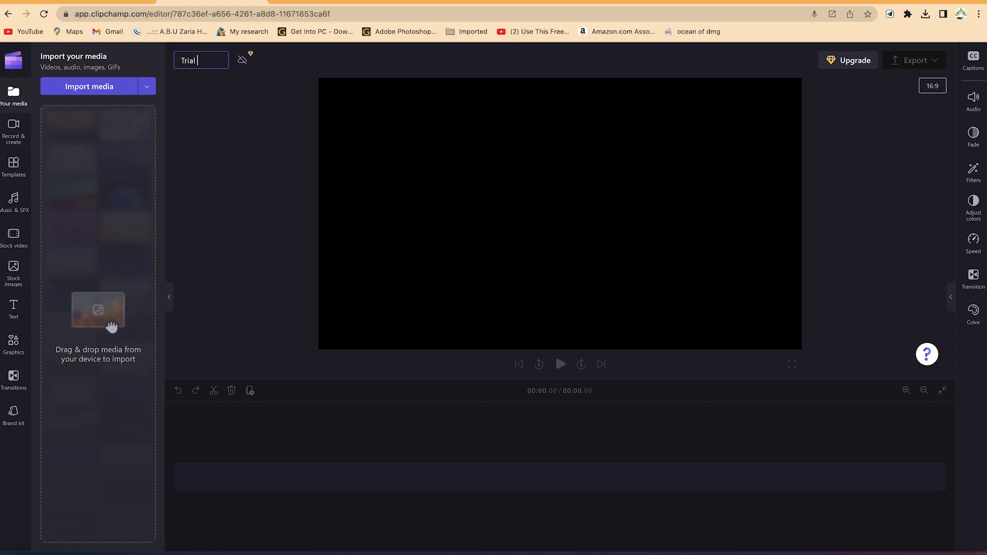
pyautogui.write('video x')
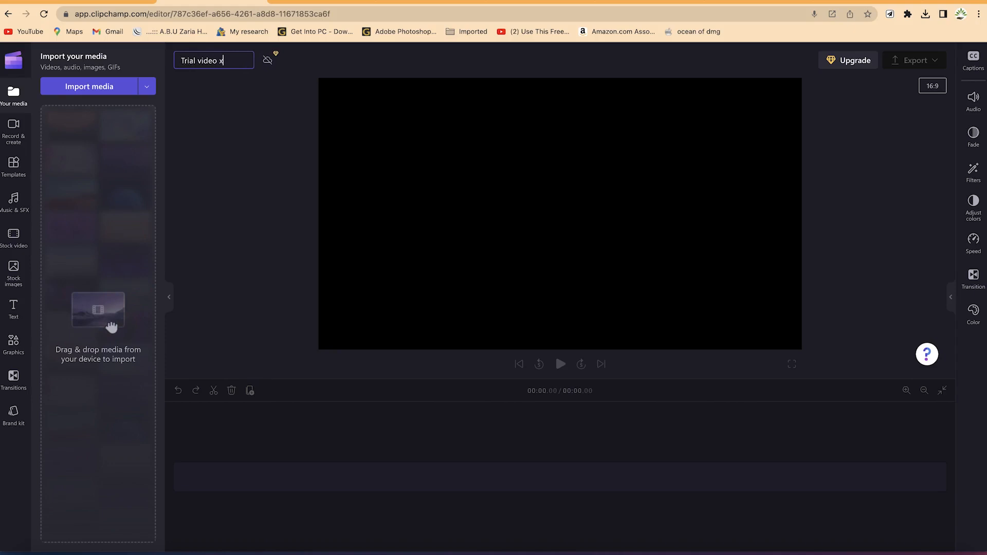
pyautogui.click(261, 123)
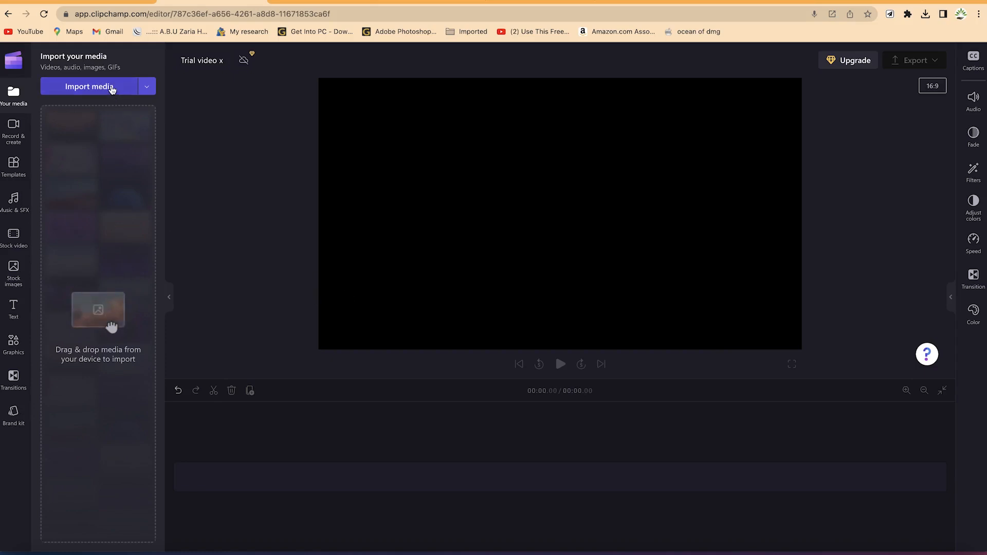
# Review the available media import sources and the local file browser without importing any files.
pyautogui.click(147, 88)
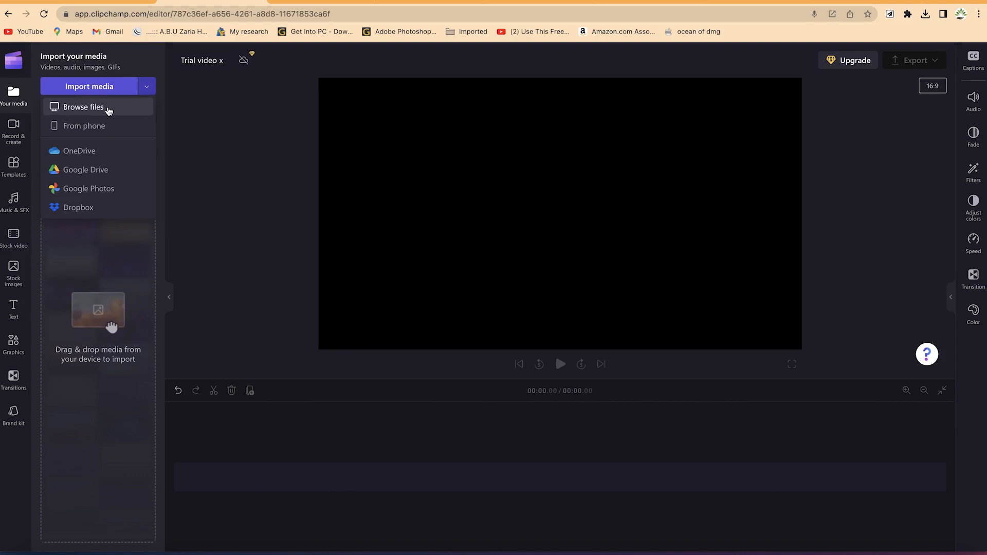
pyautogui.click(108, 110)
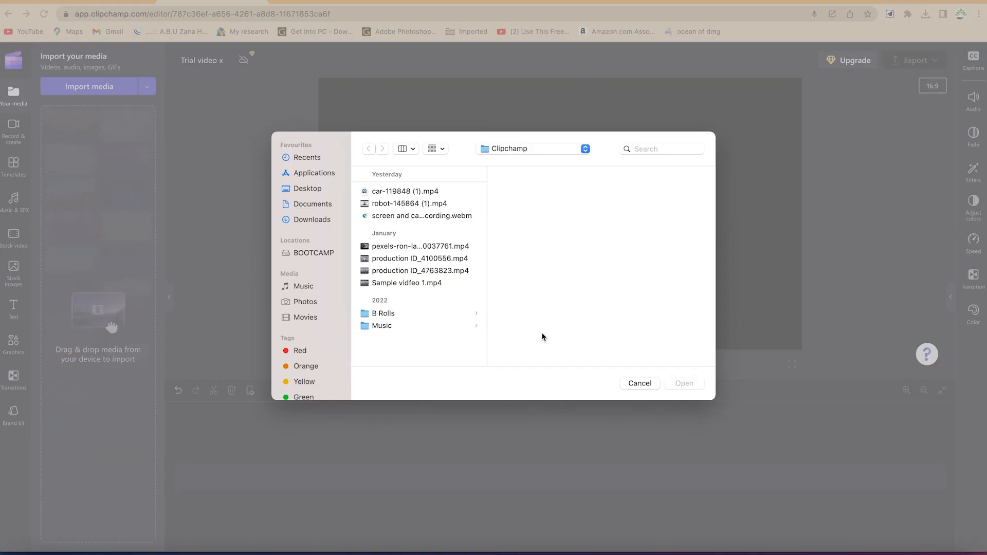
pyautogui.click(639, 384)
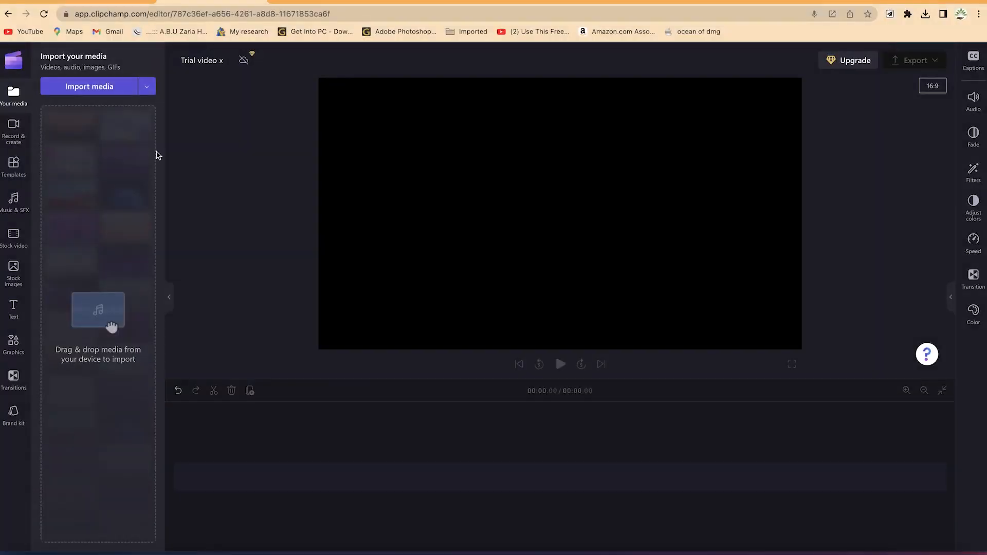
pyautogui.click(145, 86)
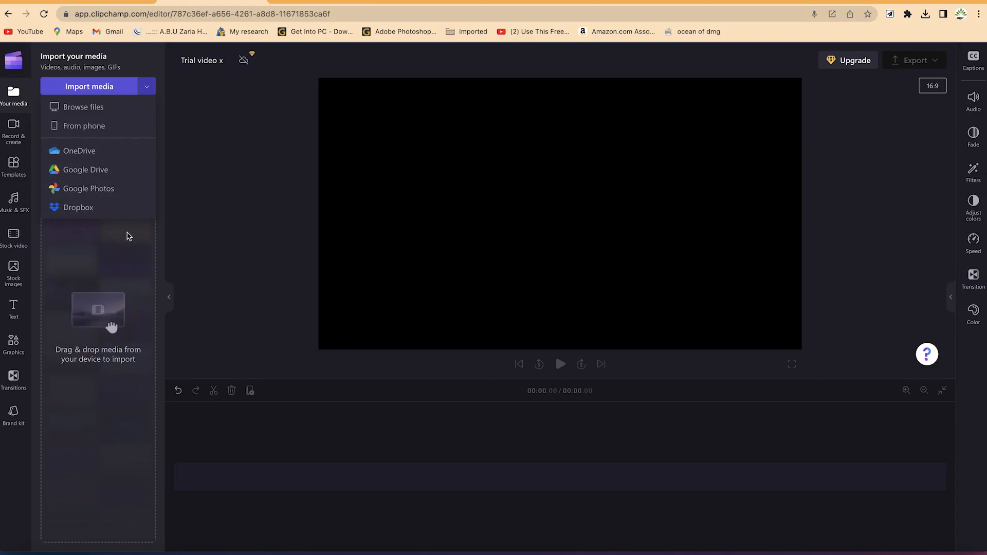
pyautogui.click(169, 225)
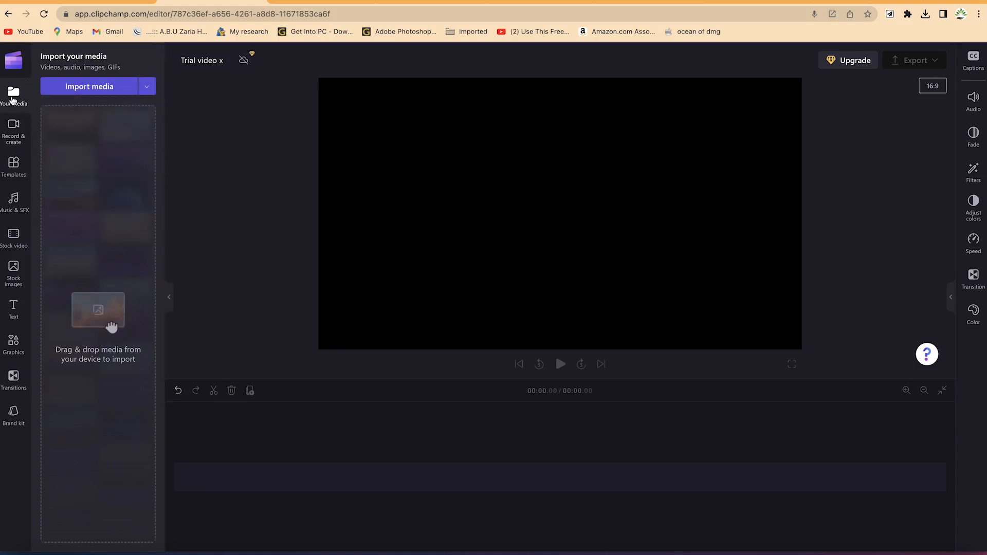
# Examine the recording and text-to-speech options and look through the video template categories.
pyautogui.click(15, 131)
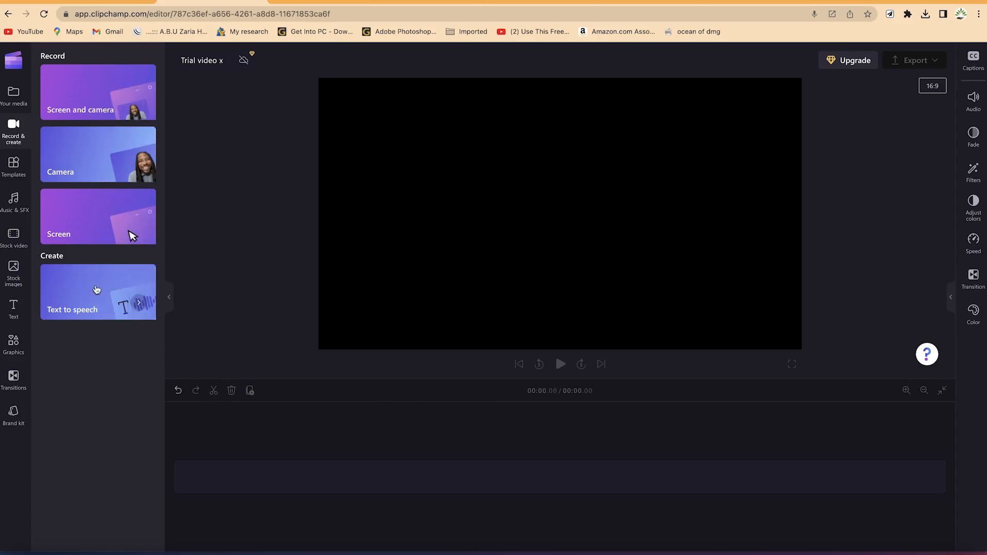
pyautogui.click(16, 165)
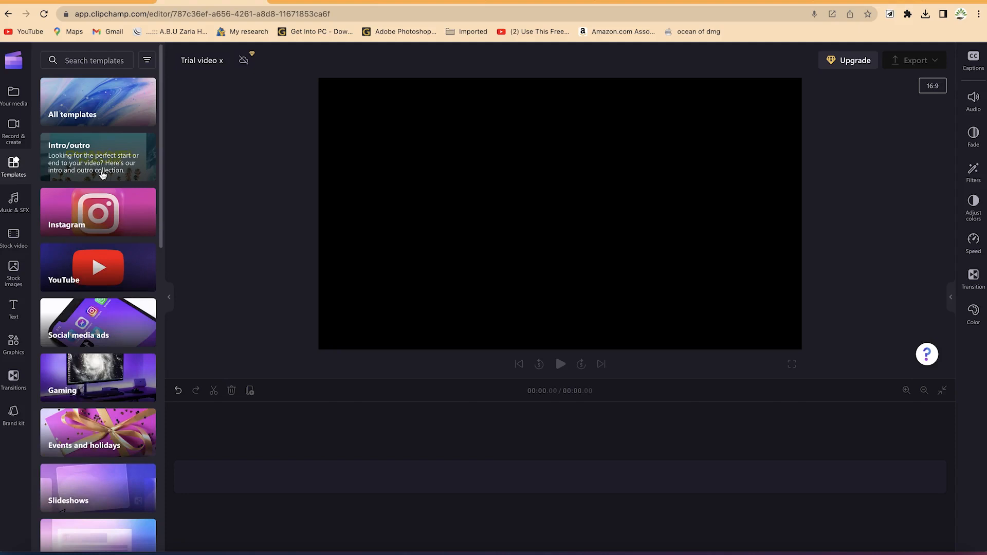
pyautogui.scroll(-3, 105, 230)
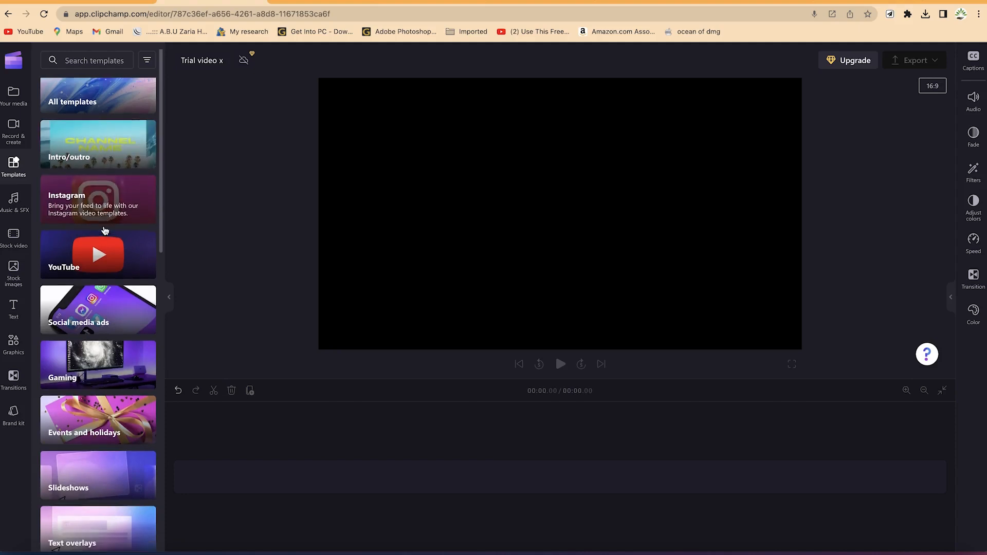
pyautogui.scroll(-3, 104, 230)
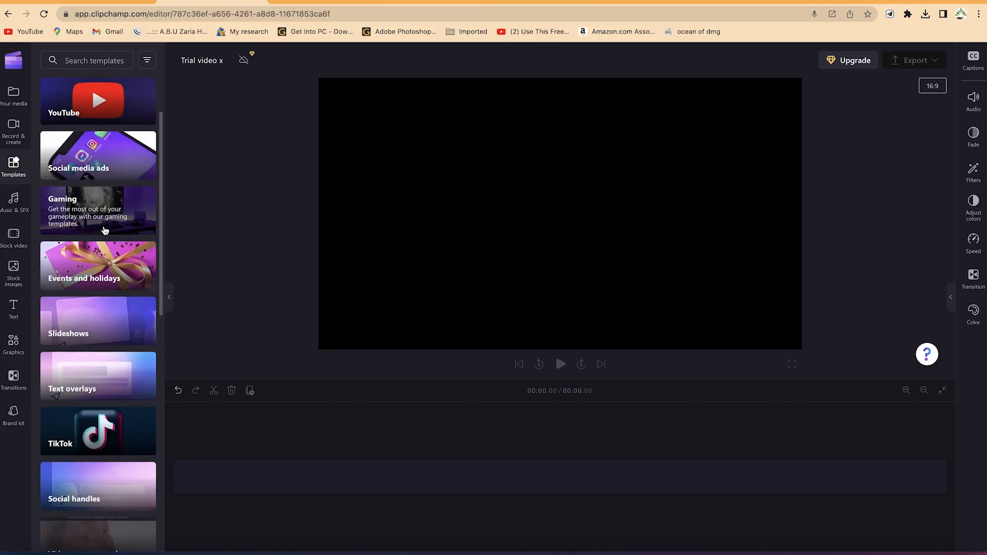
pyautogui.scroll(-4, 123, 402)
pyautogui.scroll(-4, 124, 402)
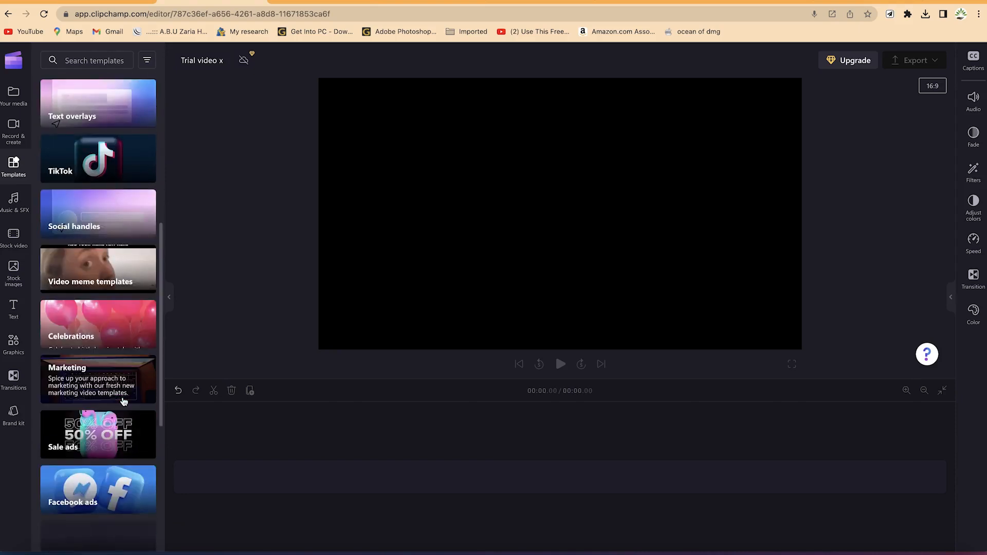
pyautogui.scroll(5, 124, 401)
pyautogui.scroll(2, 123, 402)
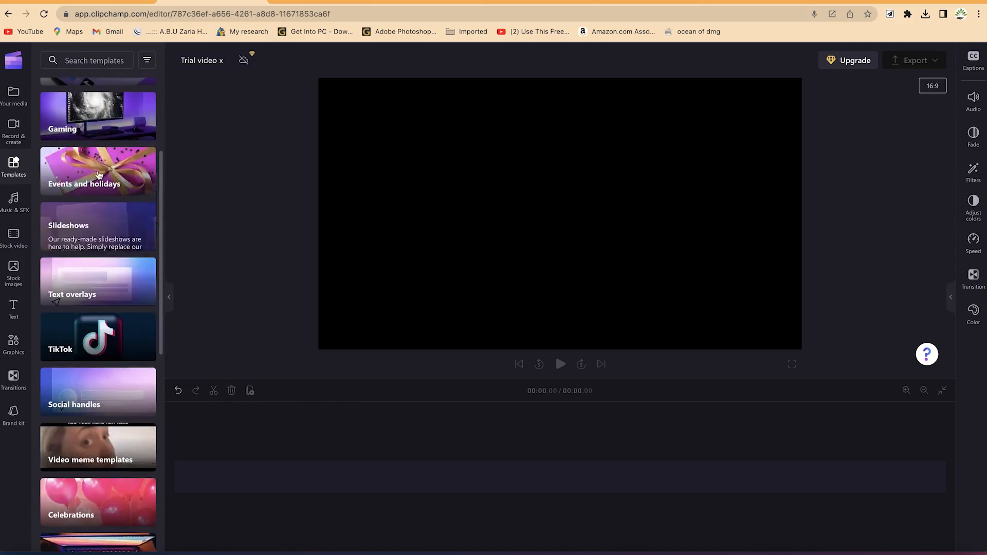
# Look over the stock music and sound effects, and preview the Crowd Happy New Year effect.
pyautogui.click(14, 204)
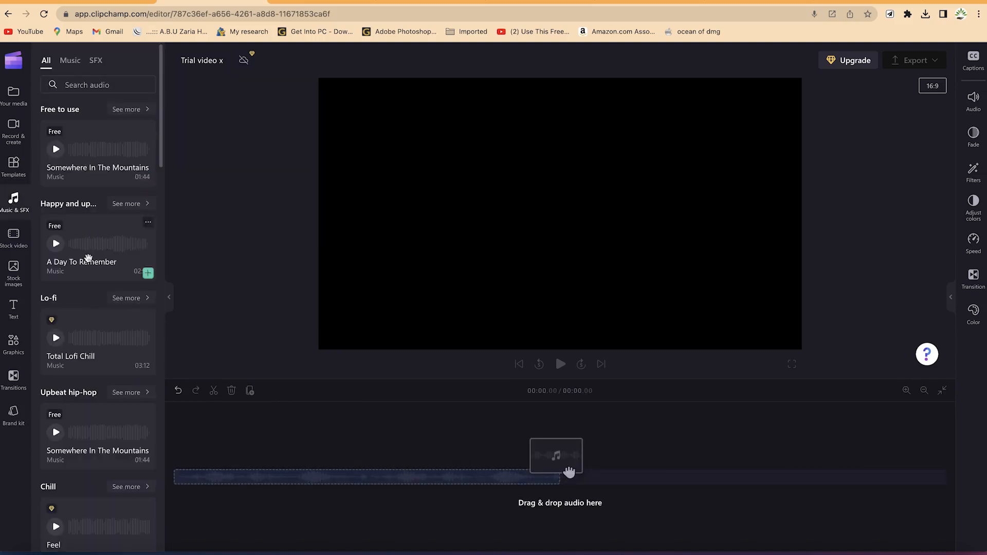
pyautogui.moveTo(97, 465)
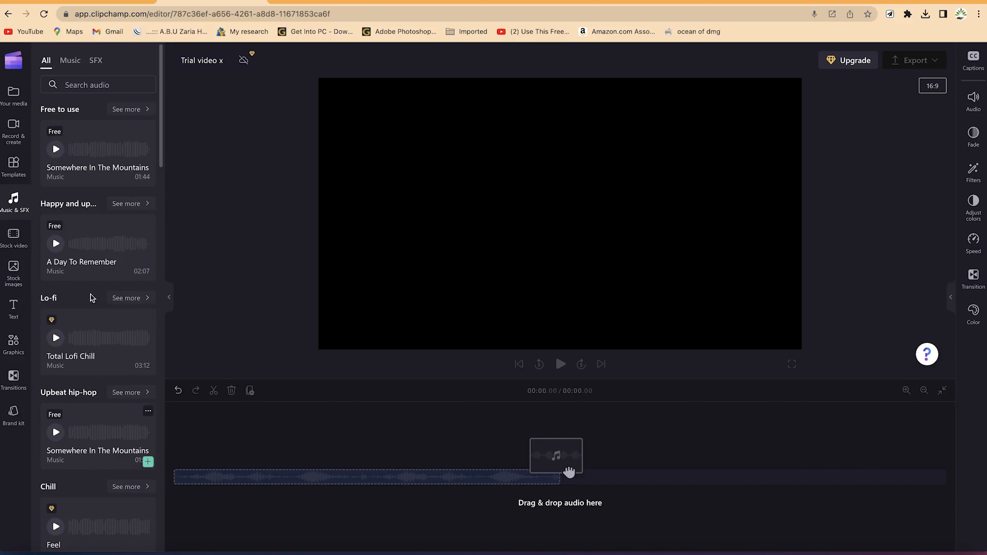
pyautogui.moveTo(83, 140)
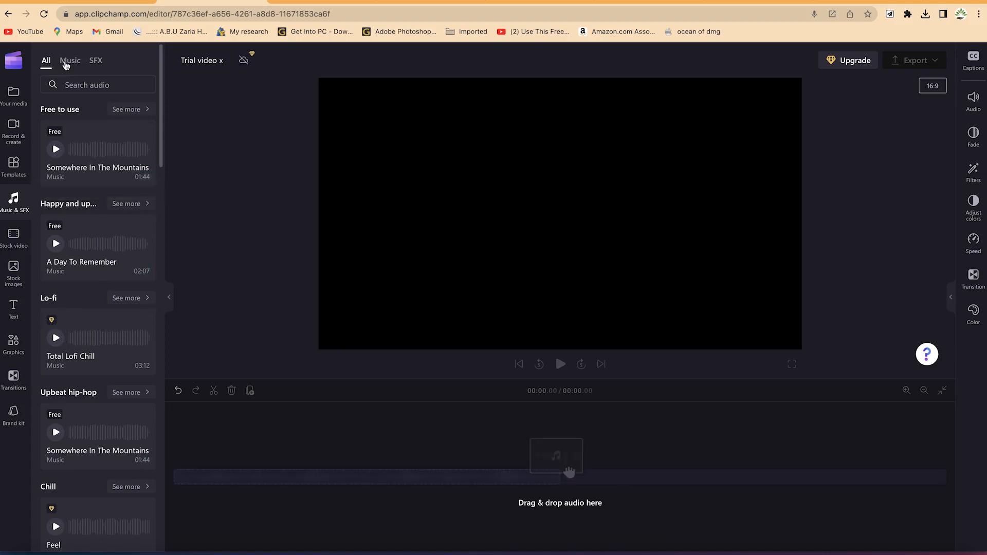
pyautogui.click(67, 62)
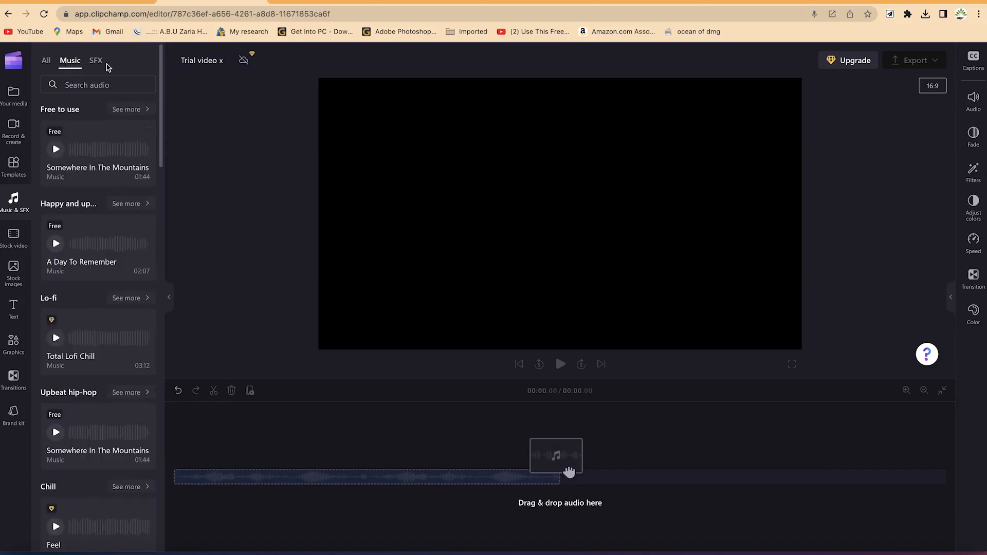
pyautogui.click(96, 61)
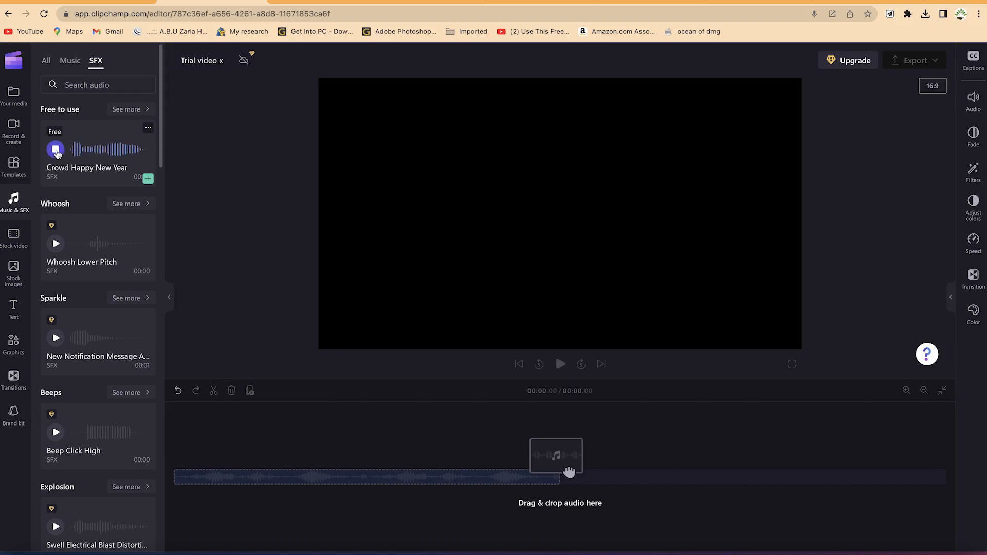
pyautogui.click(56, 150)
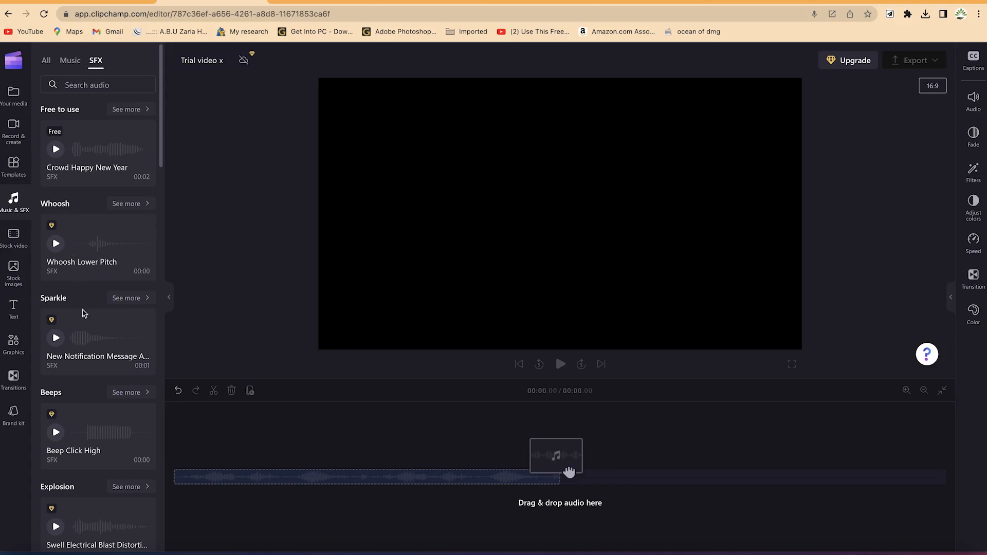
# Look through the stock video categories, then the stock image collections.
pyautogui.click(13, 237)
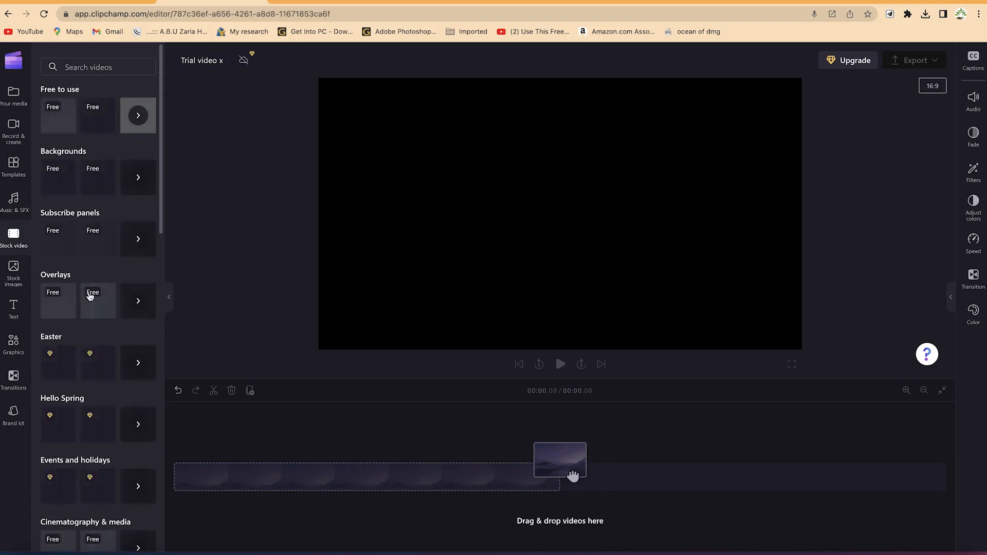
pyautogui.moveTo(94, 191)
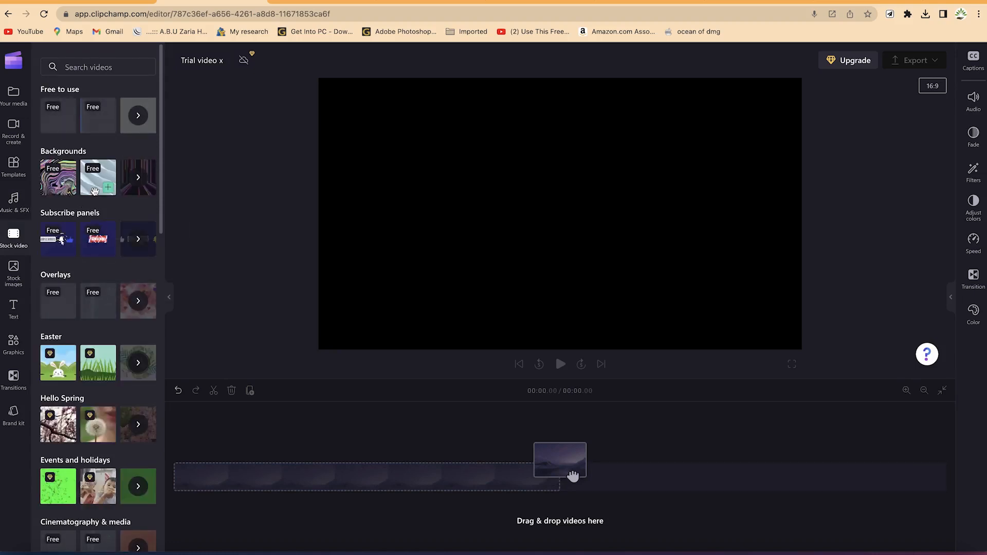
pyautogui.moveTo(94, 115)
pyautogui.scroll(-2, 88, 413)
pyautogui.scroll(-3, 87, 418)
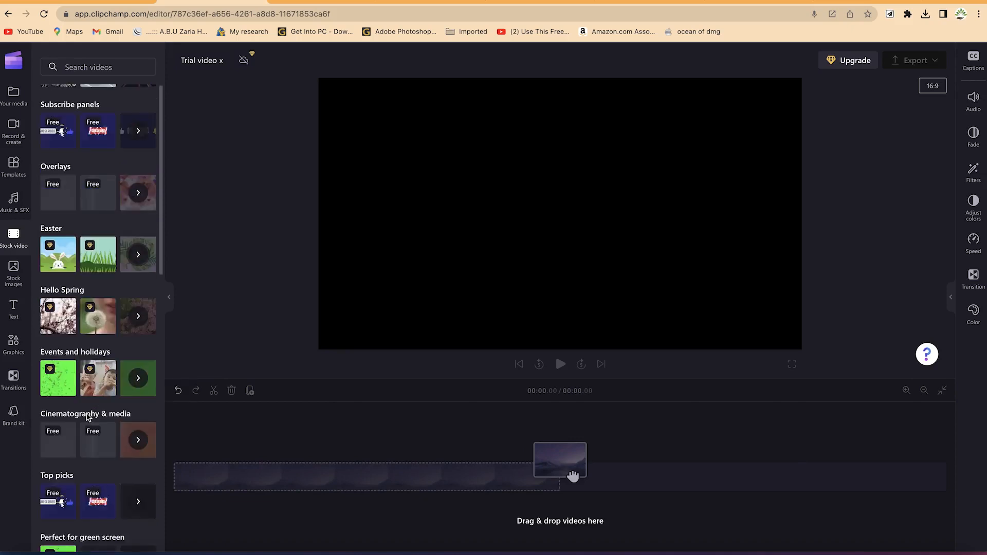
pyautogui.scroll(4, 87, 411)
pyautogui.scroll(2, 88, 407)
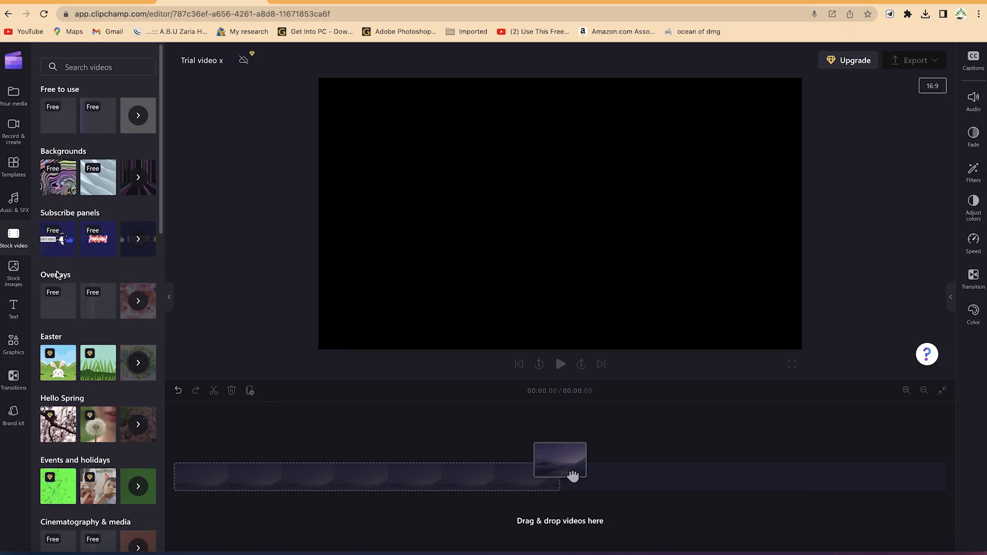
pyautogui.click(12, 271)
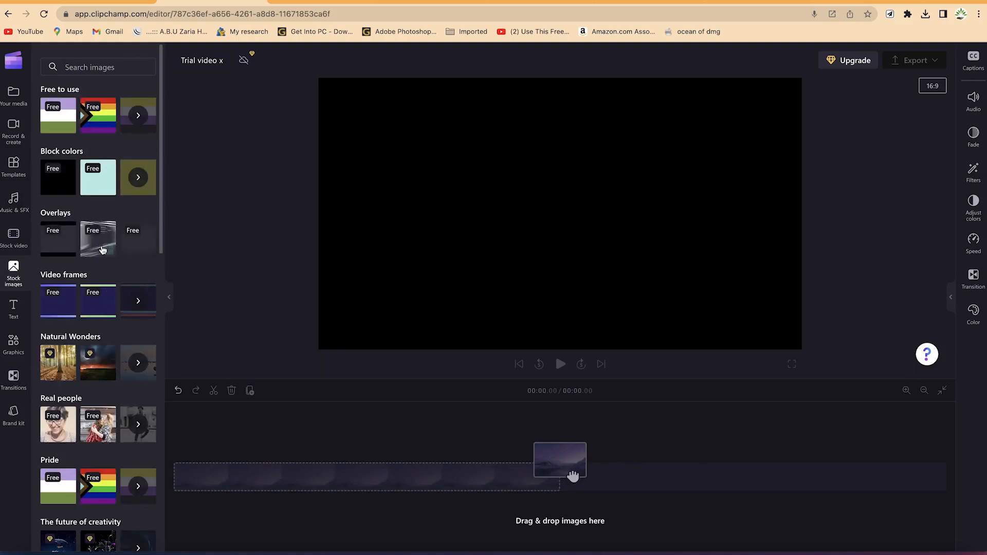
# Look through the title and caption text styles and the graphics categories, including shapes and annotations.
pyautogui.click(14, 311)
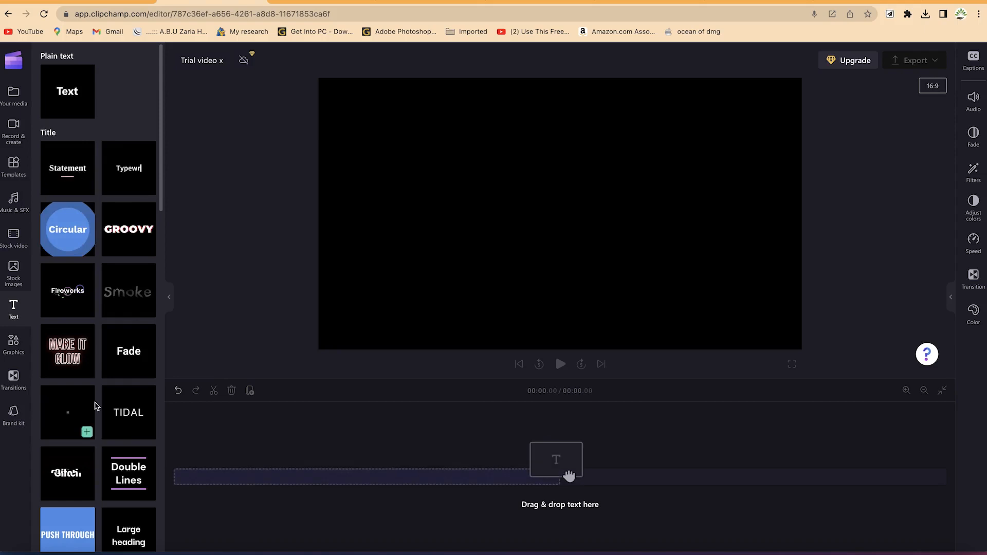
pyautogui.scroll(-8, 93, 386)
pyautogui.scroll(-5, 96, 406)
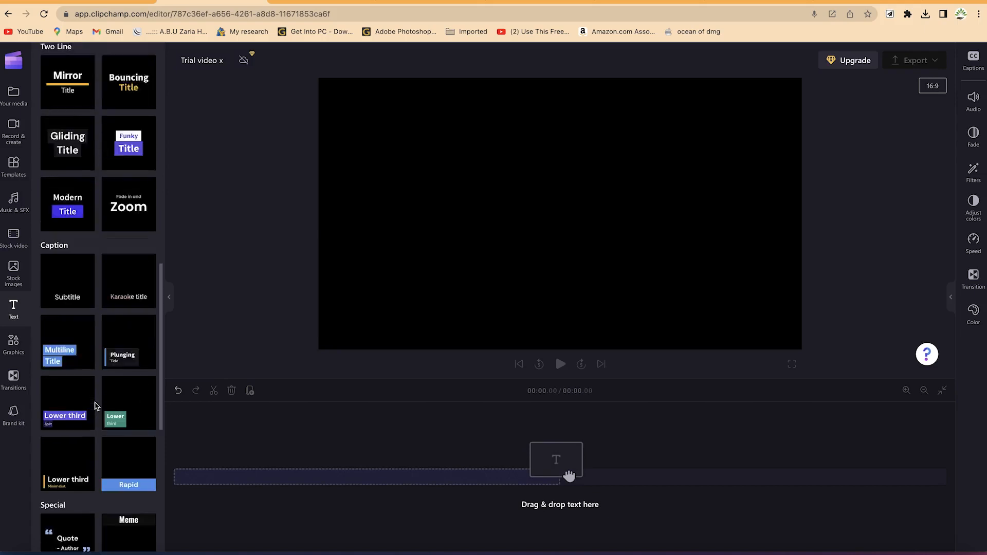
pyautogui.click(13, 345)
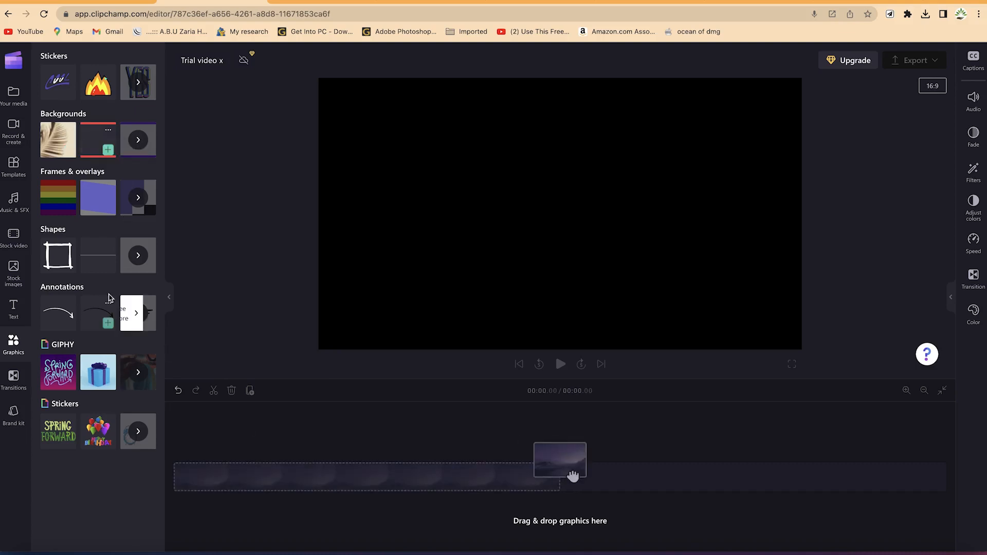
pyautogui.moveTo(49, 251)
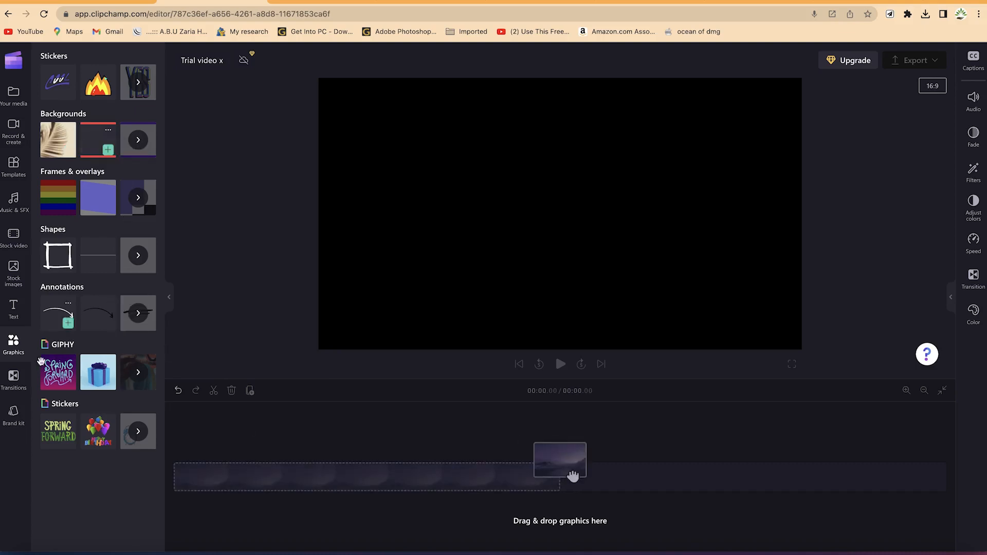
# Look through the transitions library and the brand kit options.
pyautogui.click(13, 379)
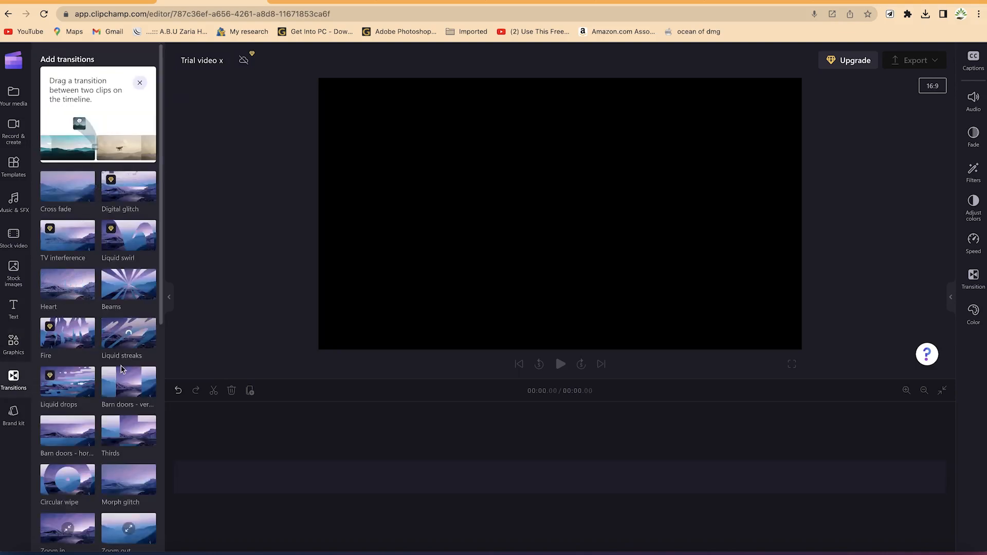
pyautogui.click(14, 412)
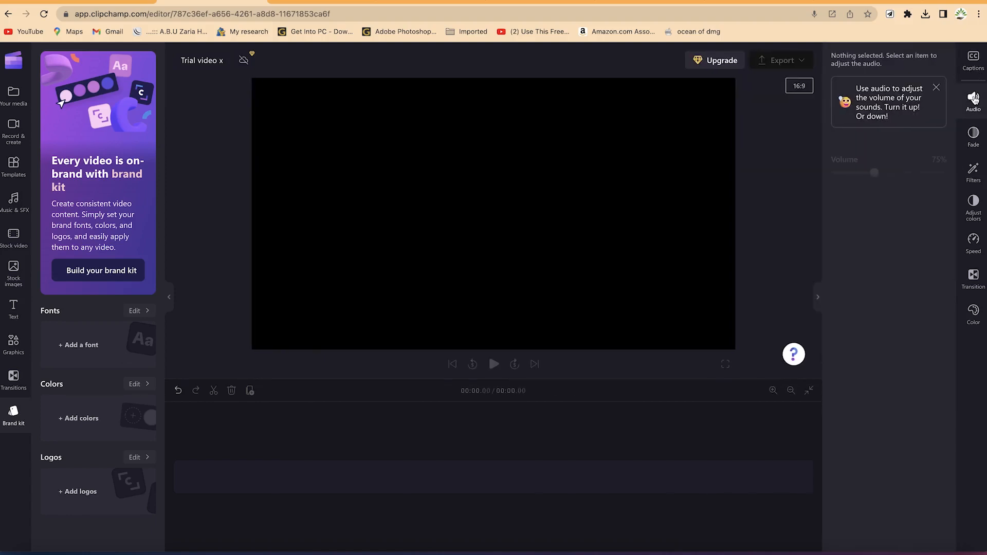
# Examine the audio, fade, filter, adjust colors, speed, transition, color and caption settings, then the aspect ratio option.
pyautogui.click(976, 145)
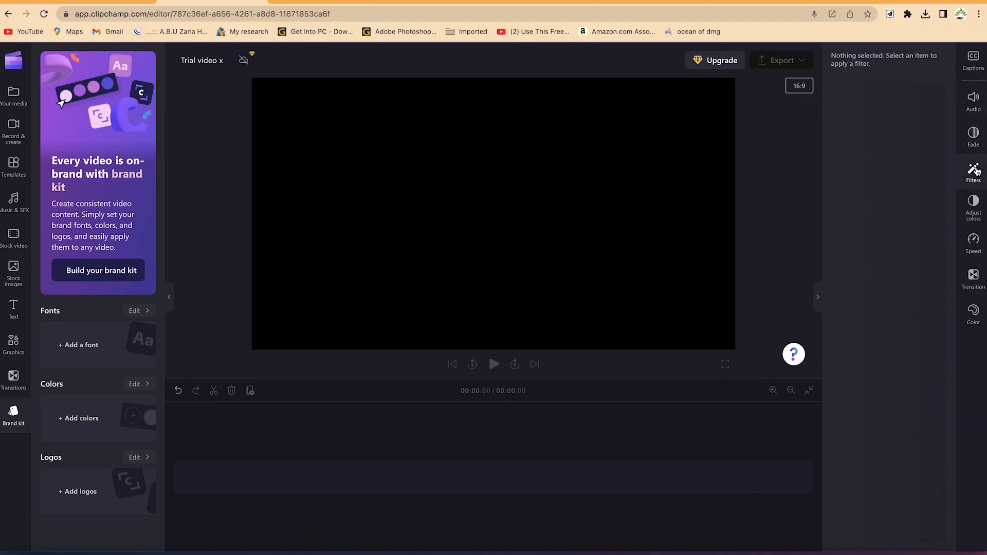
pyautogui.click(975, 177)
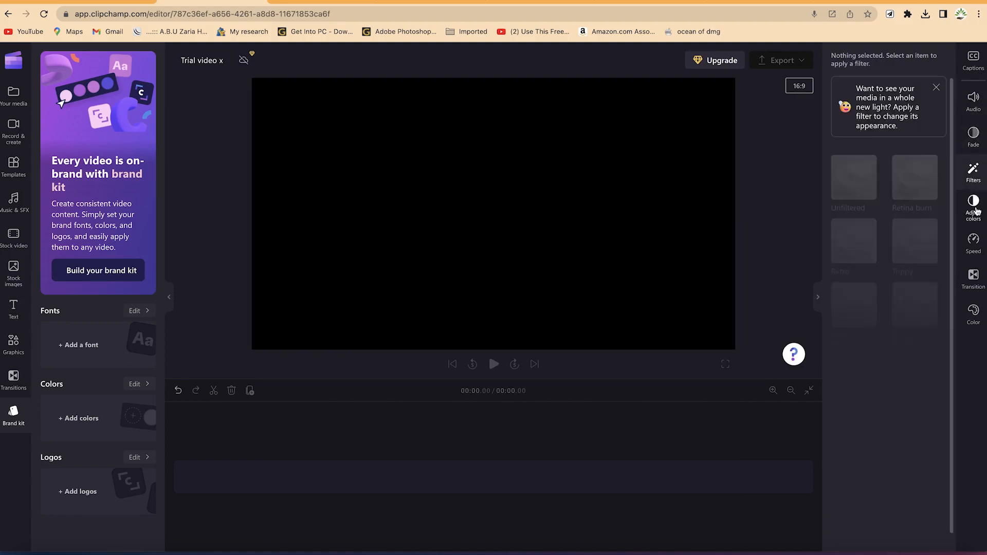
pyautogui.click(976, 209)
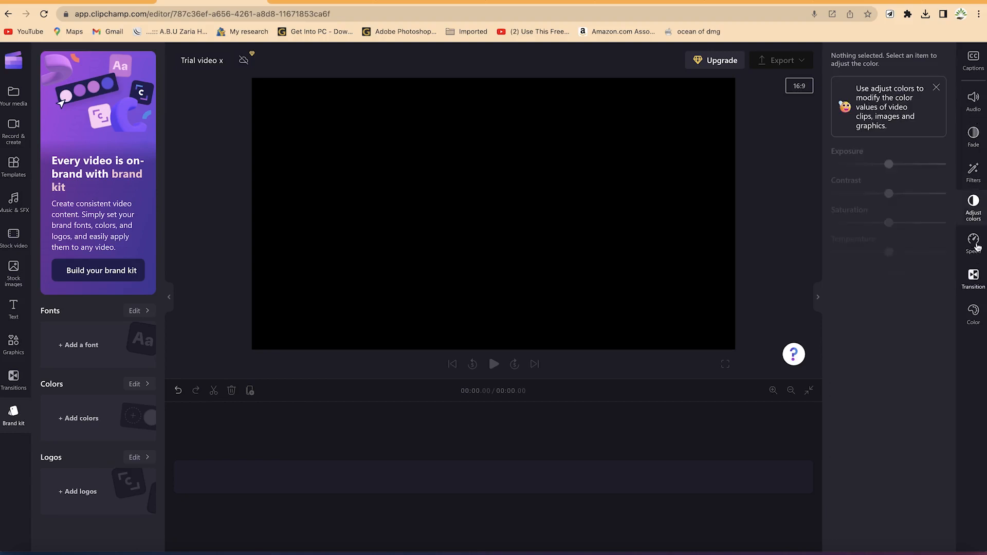
pyautogui.click(975, 246)
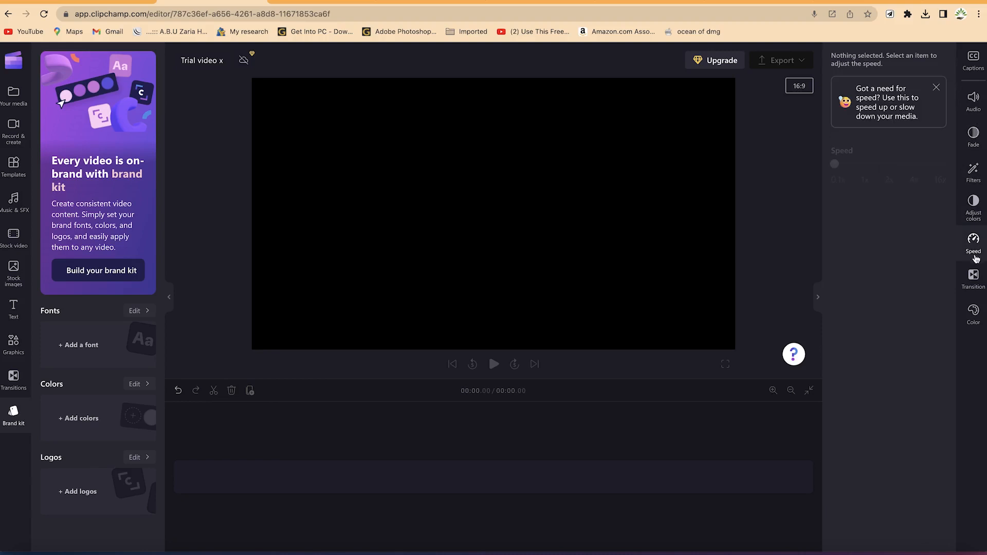
pyautogui.click(975, 277)
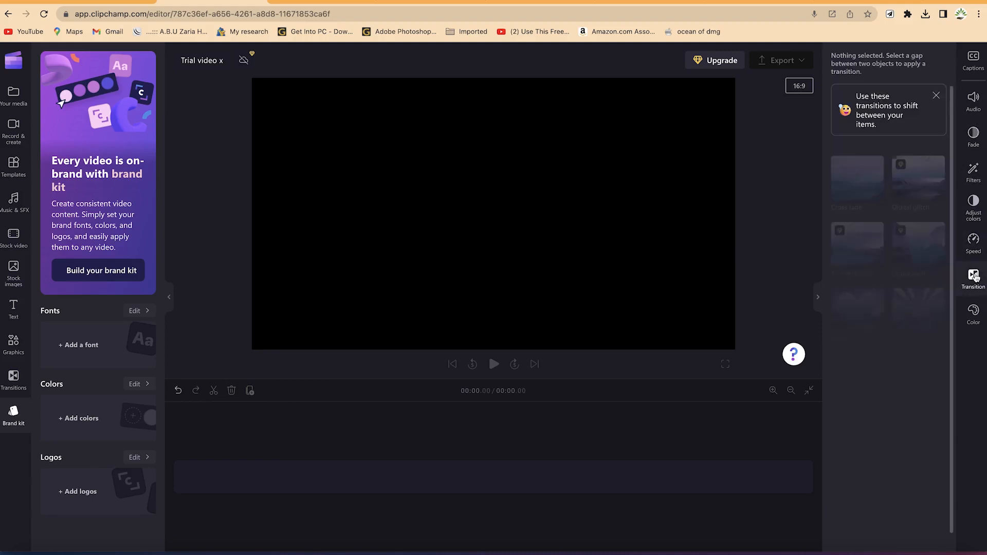
pyautogui.click(973, 312)
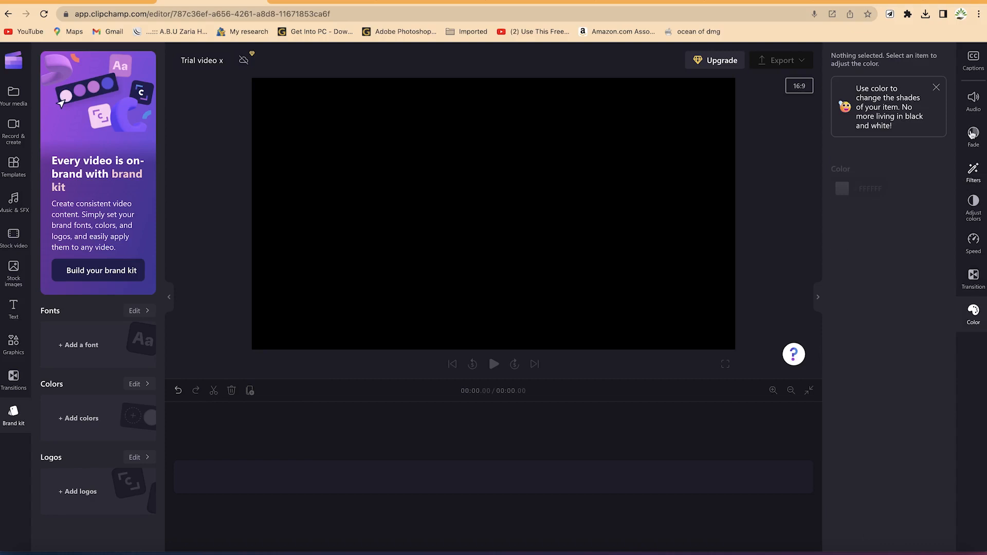
pyautogui.click(974, 64)
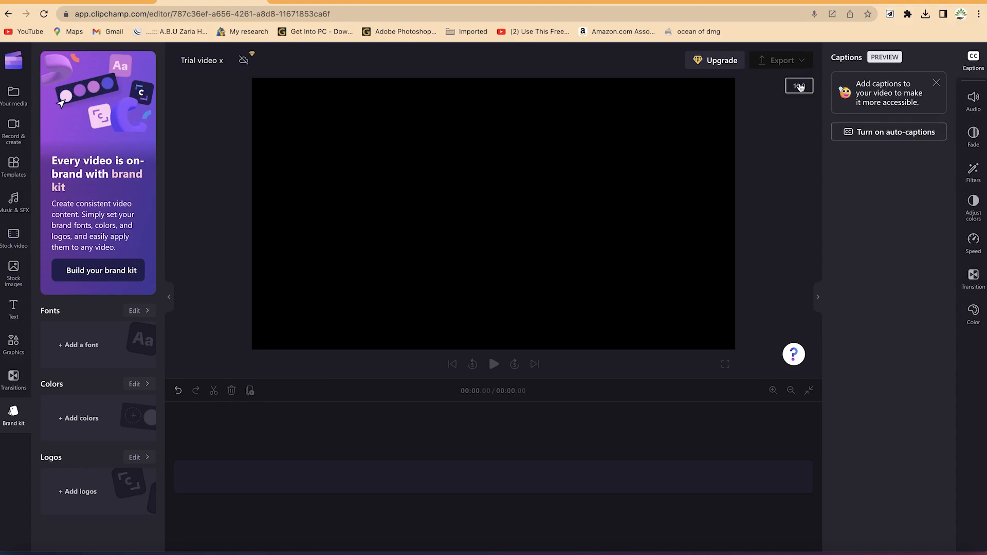
pyautogui.click(799, 87)
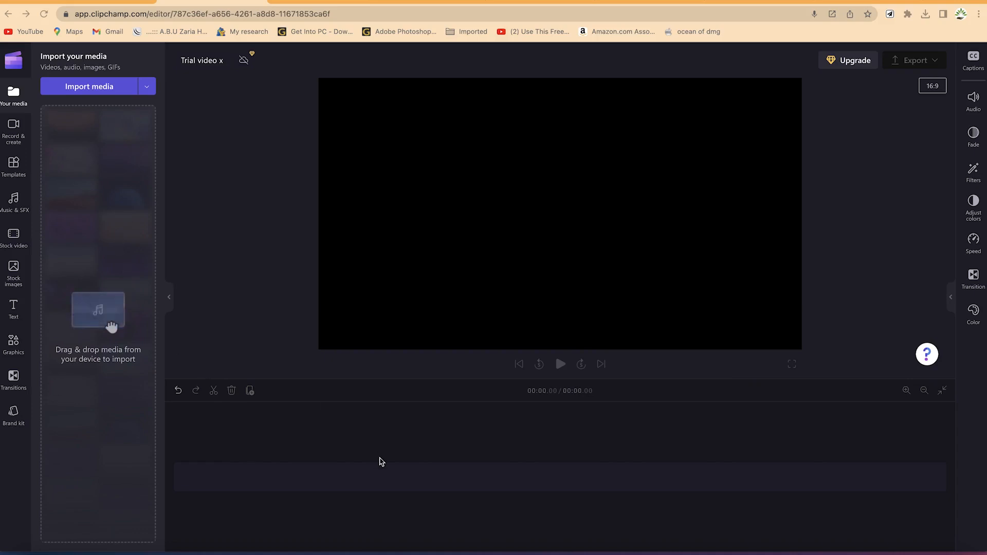
# Switch to the Finder window and open the Clipchamp folder on the Desktop.
pyautogui.hotkey('ctrl', 'Up')
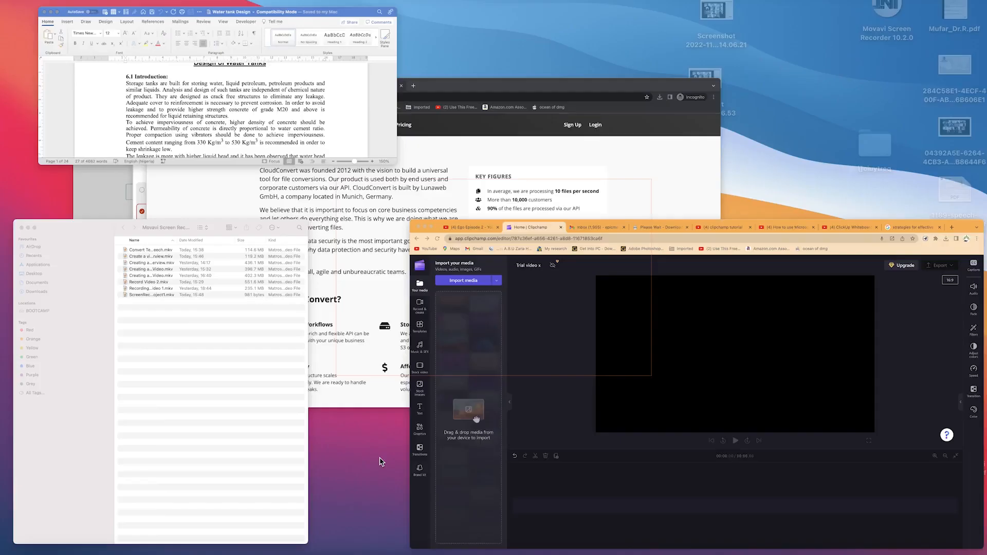
pyautogui.click(154, 391)
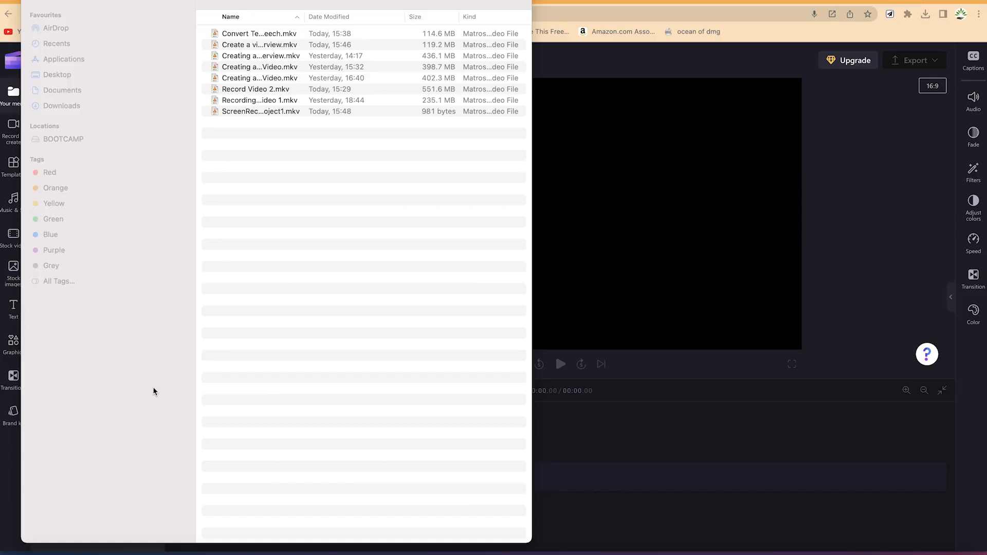
pyautogui.click(57, 74)
pyautogui.doubleClick(253, 55)
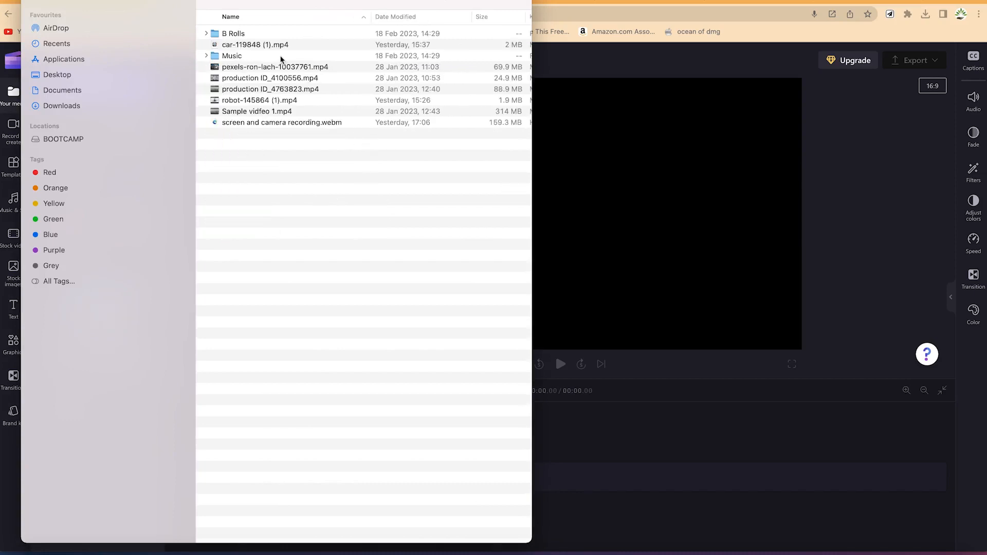
# Examine the contents of the B Rolls folder's Images and Videos subfolders and of the Music folder, then collapse them.
pyautogui.click(206, 33)
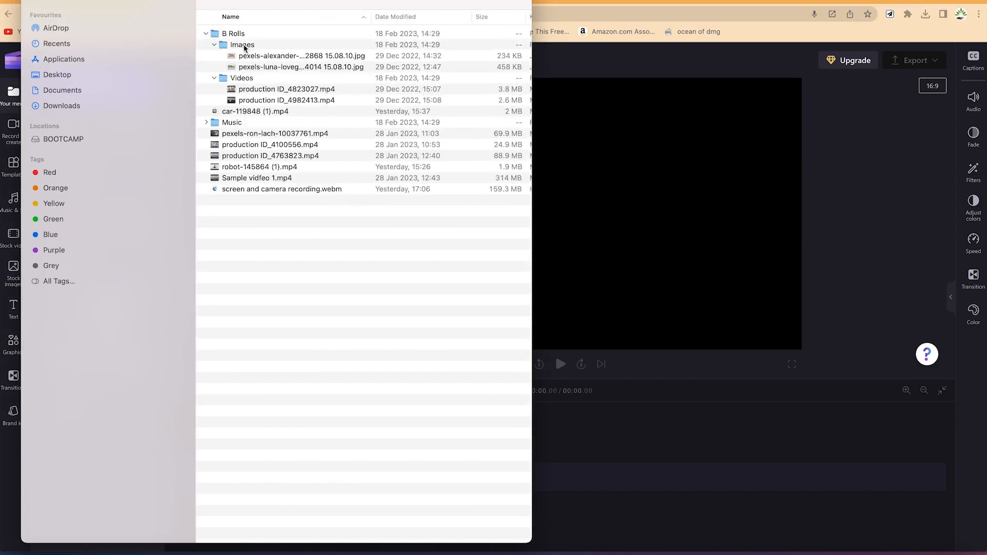
pyautogui.click(248, 79)
pyautogui.click(261, 91)
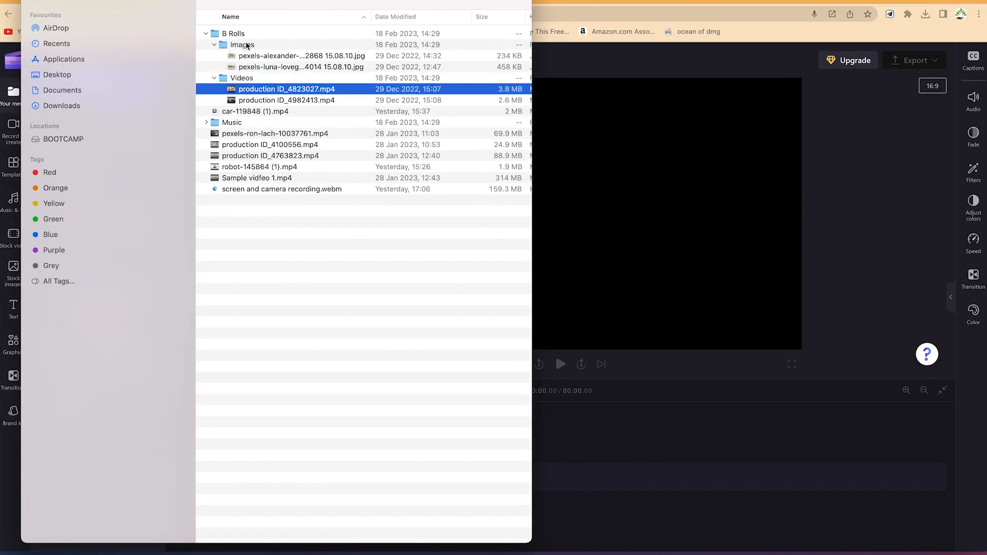
pyautogui.click(250, 80)
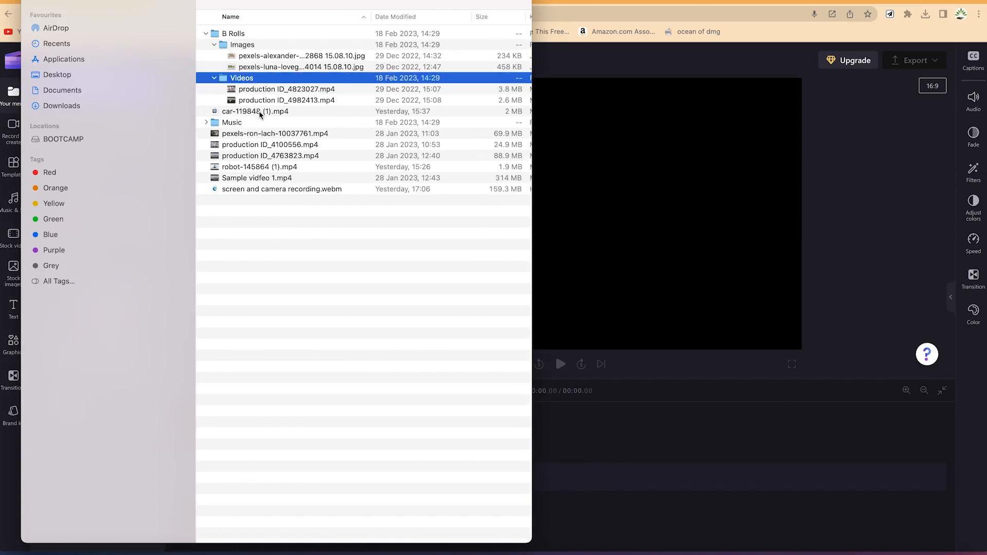
pyautogui.click(206, 123)
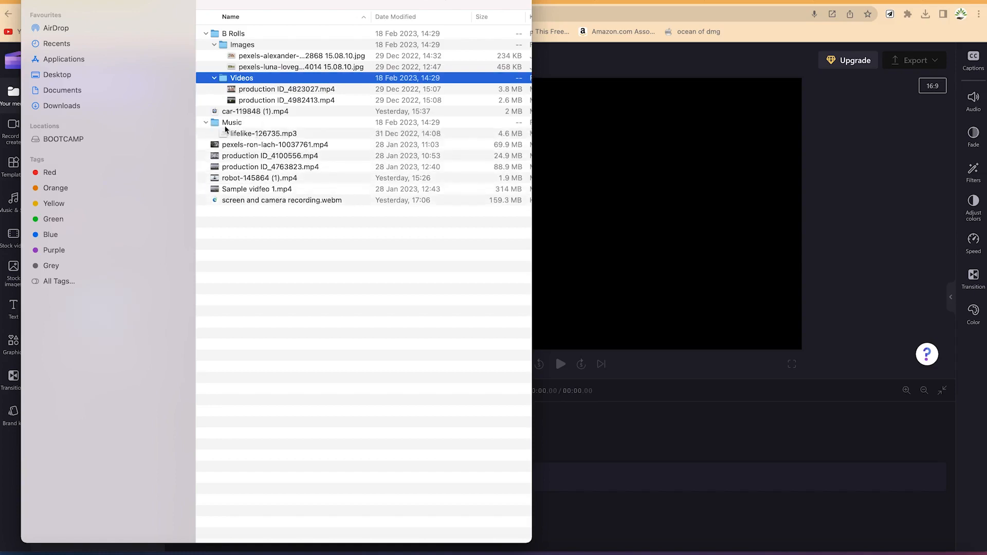
pyautogui.click(207, 122)
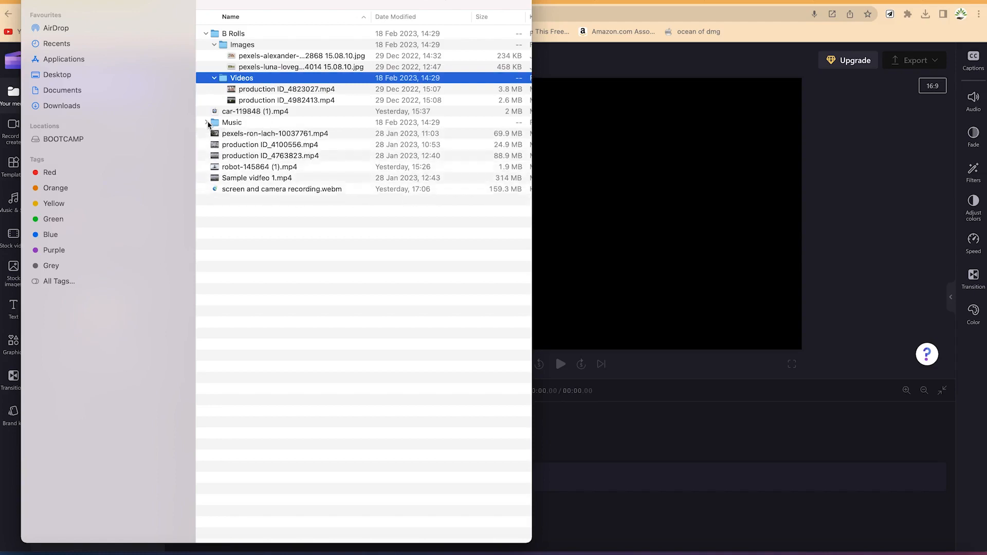
pyautogui.click(215, 77)
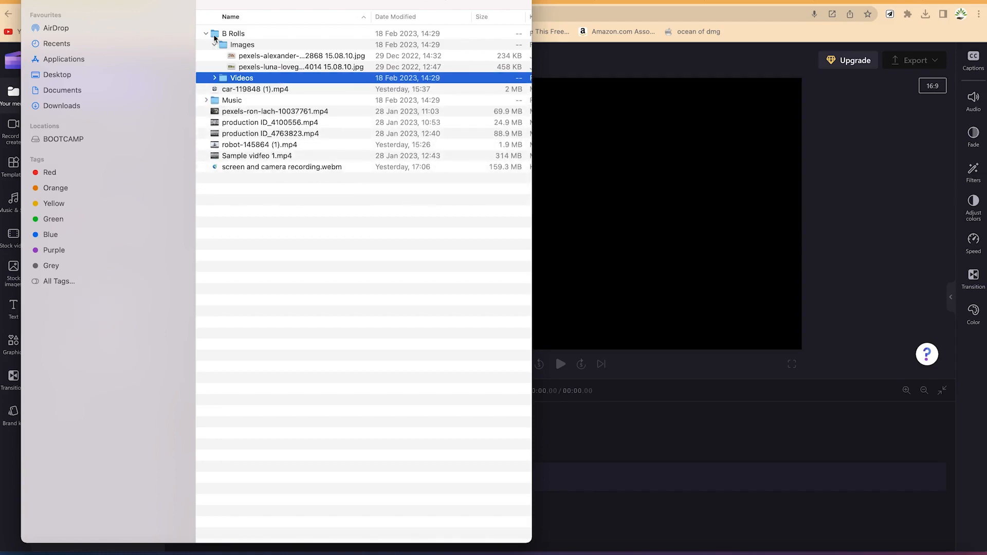
pyautogui.click(215, 45)
pyautogui.click(206, 33)
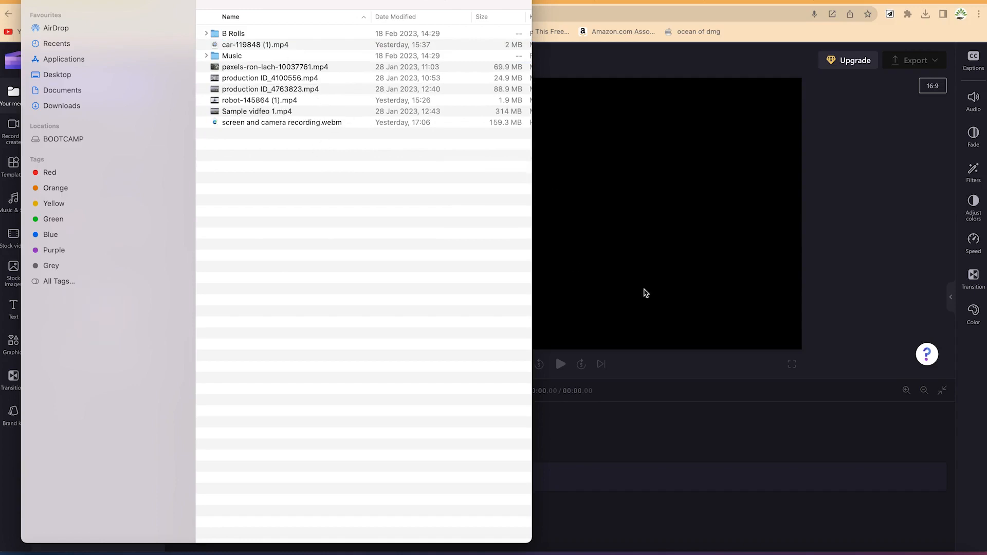
# Switch back to Clipchamp and import both pexels JPG images from the Images subfolder of B Rolls.
pyautogui.press('super+Tab')
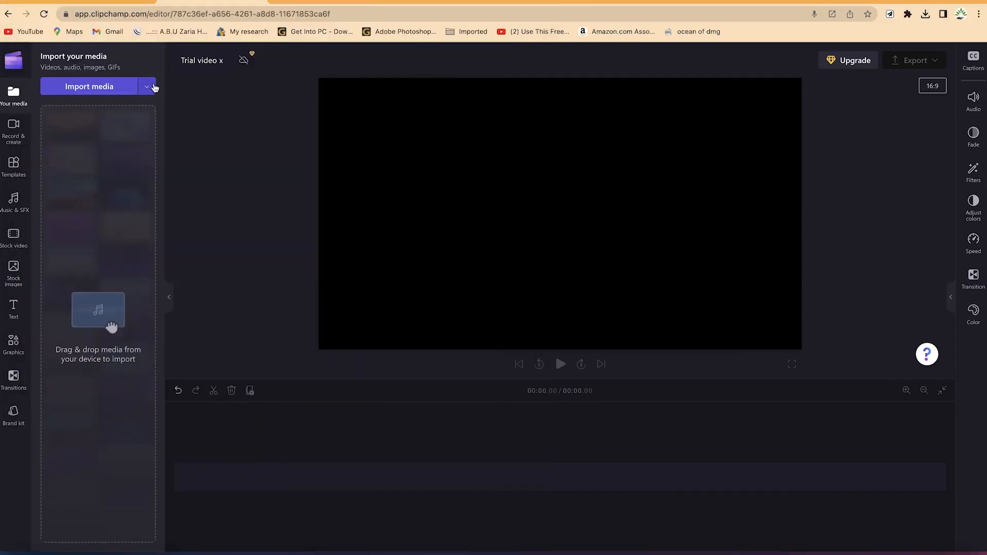
pyautogui.click(95, 93)
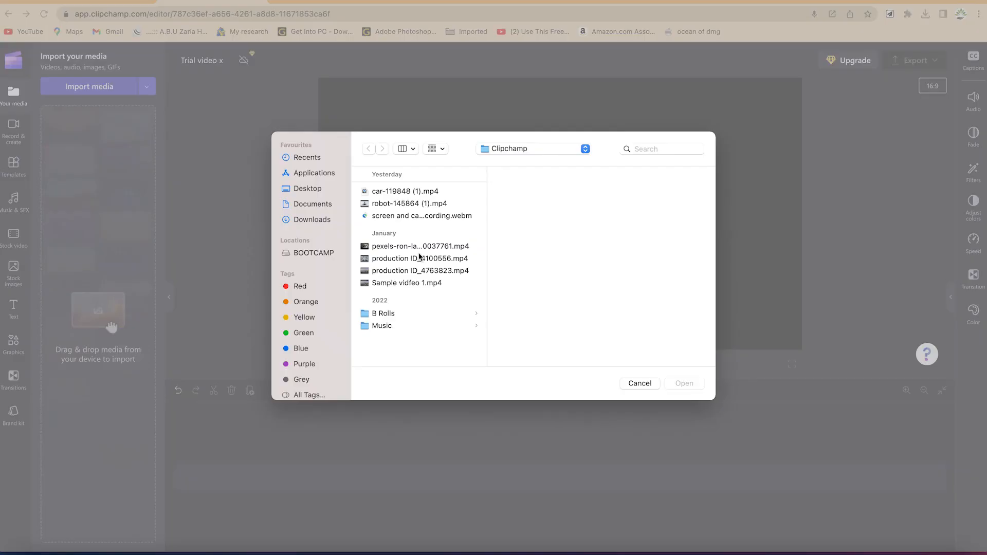
pyautogui.click(383, 315)
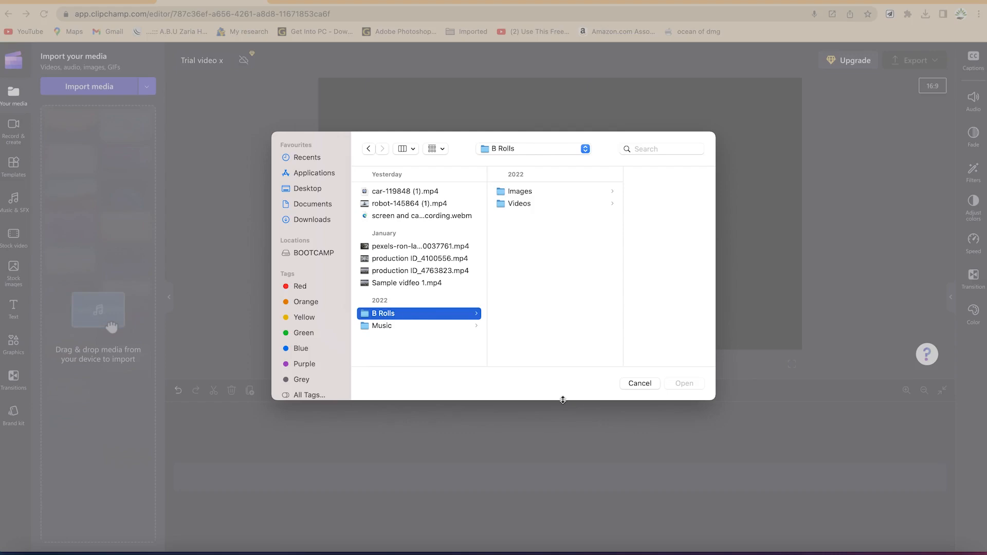
pyautogui.click(517, 193)
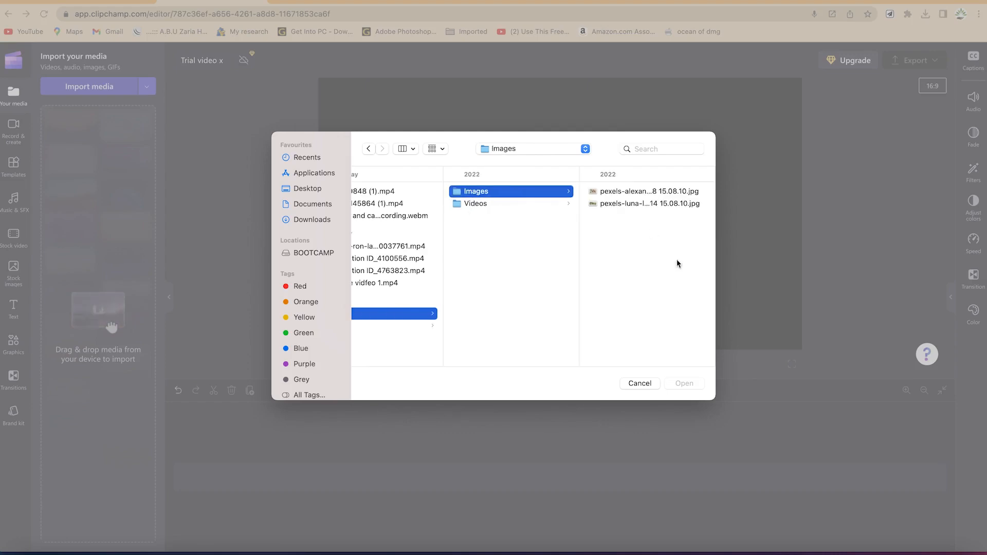
pyautogui.moveTo(663, 249); pyautogui.dragTo(634, 172)
pyautogui.click(684, 384)
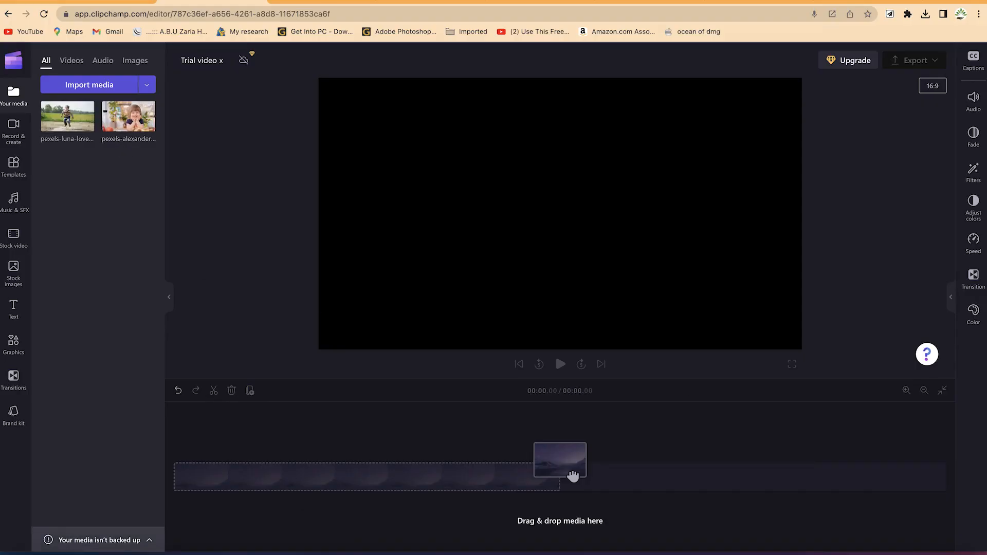
# Import production ID_4823027.mp4 and production ID_4982413.mp4 into the project media straight from the Finder's B Rolls Videos folder.
pyautogui.click(30, 553)
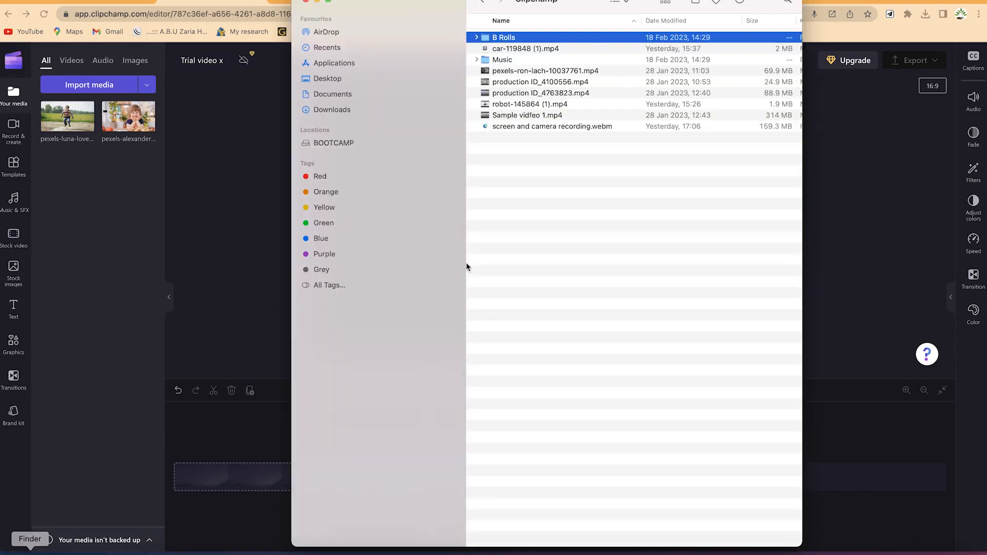
pyautogui.doubleClick(544, 39)
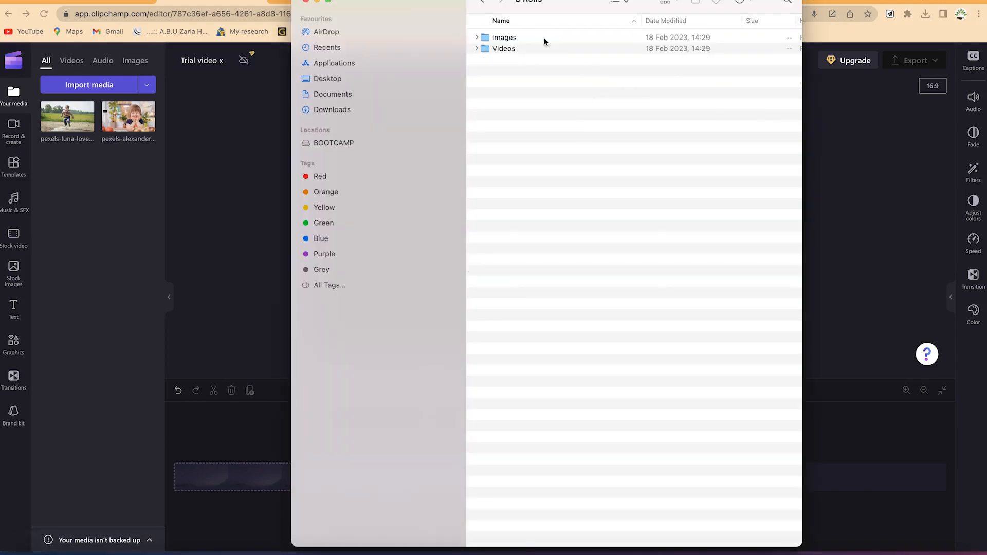
pyautogui.doubleClick(508, 49)
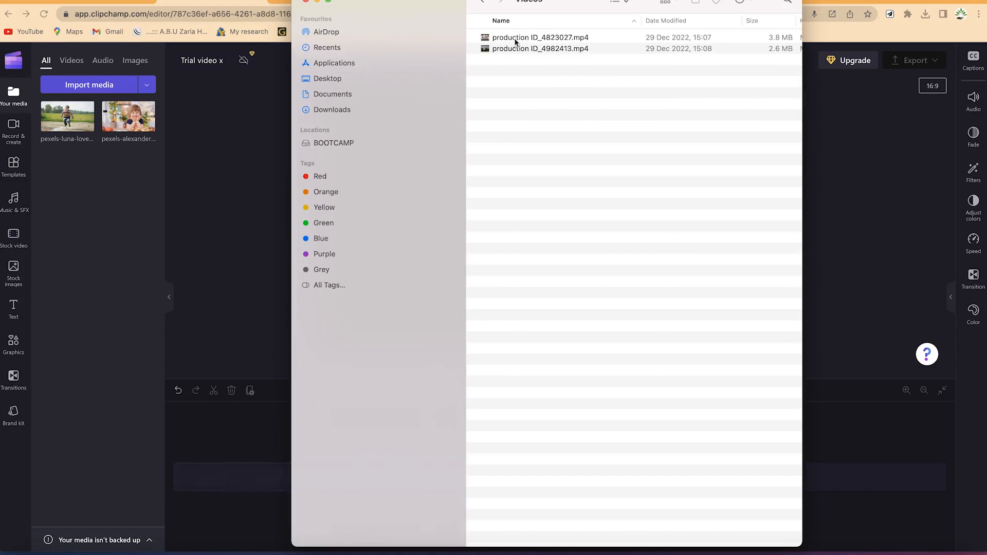
pyautogui.moveTo(540, 95); pyautogui.dragTo(75, 257)
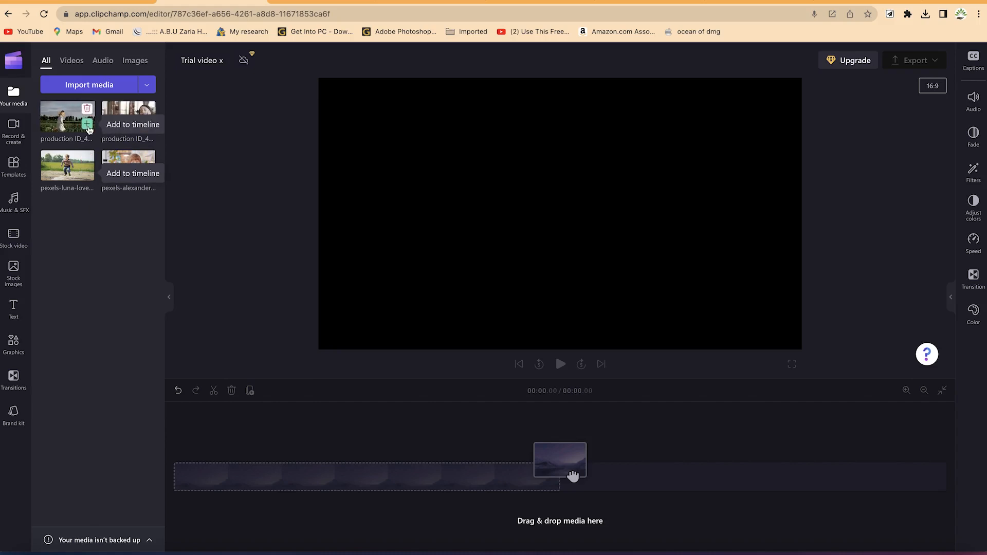
# Add production ID_4982413.mp4 to the timeline and preview it from near the start.
pyautogui.click(87, 125)
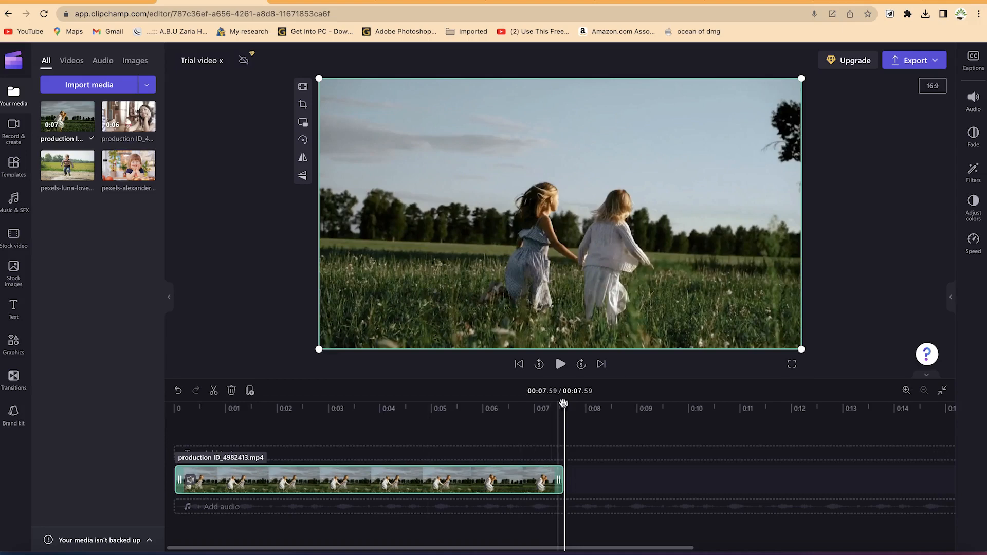
pyautogui.moveTo(564, 404); pyautogui.dragTo(175, 393)
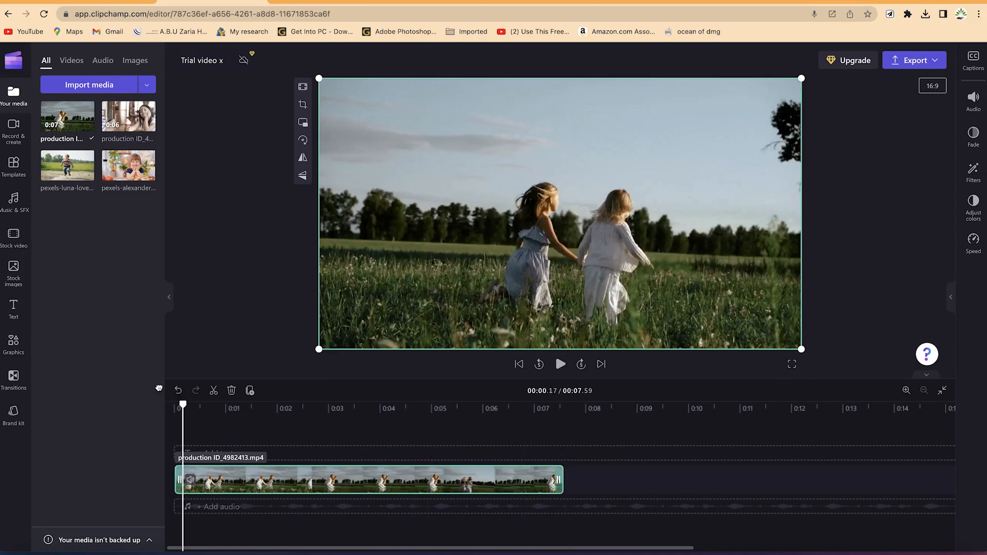
pyautogui.press('space')
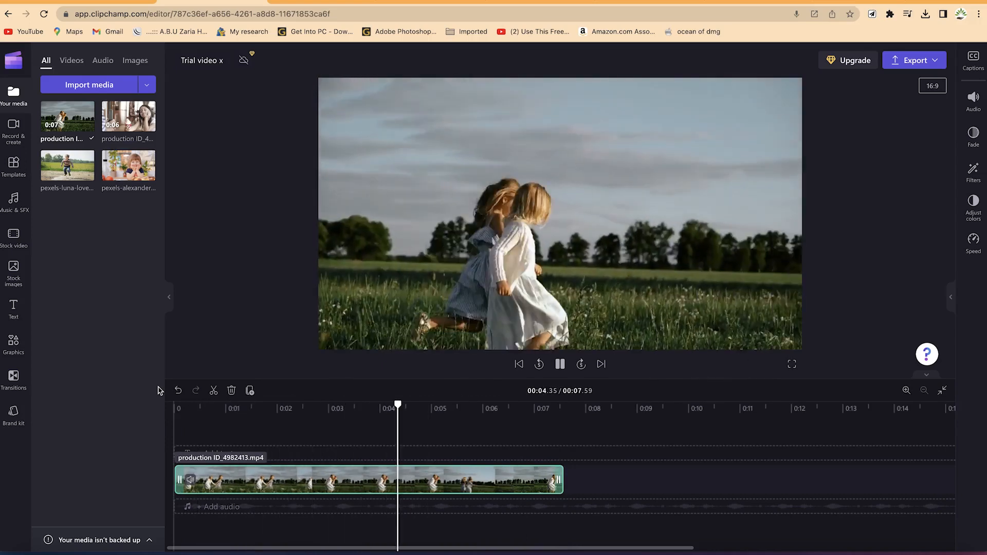
pyautogui.press('space')
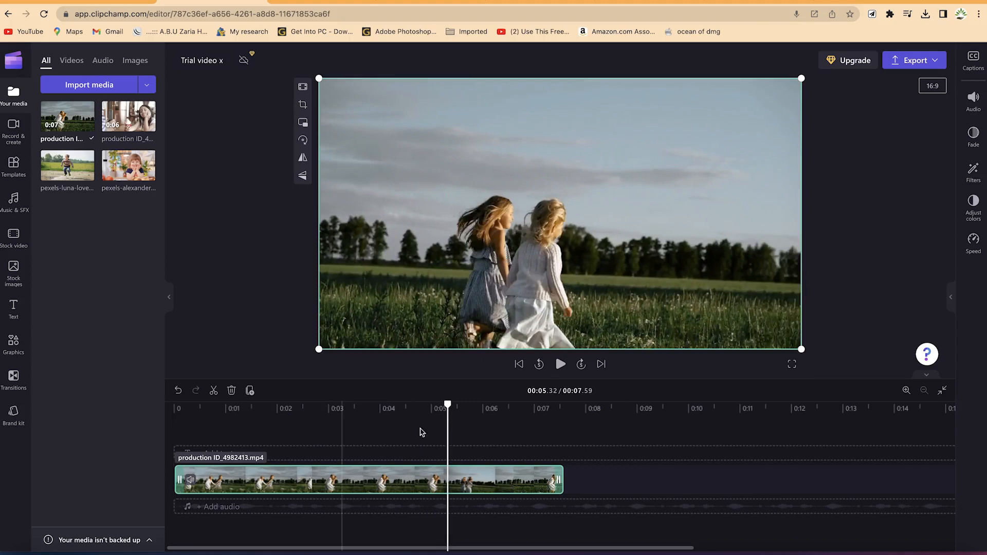
# Move the playhead to 00:04.44 and shift the video clip along its track to start at about 1.6 seconds.
pyautogui.moveTo(447, 403); pyautogui.dragTo(402, 382)
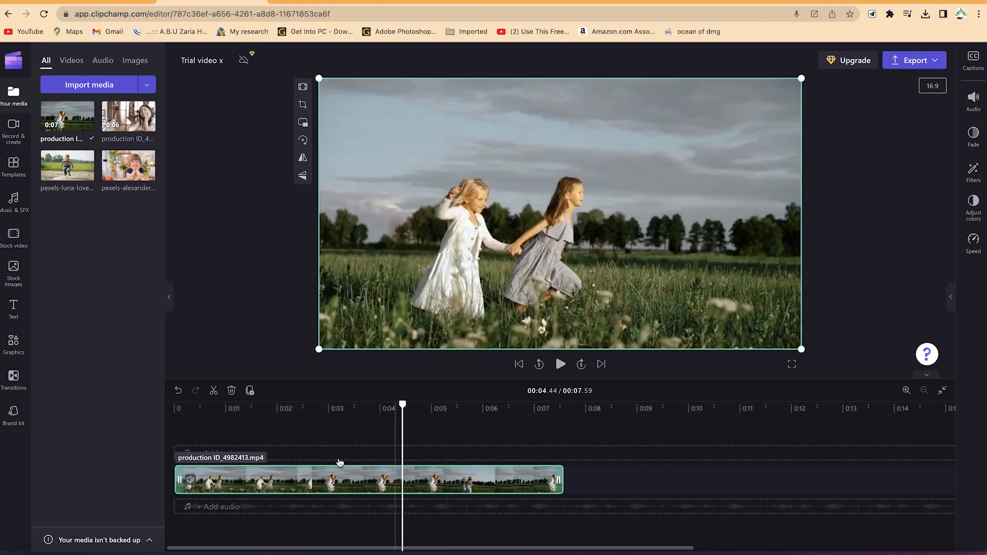
pyautogui.moveTo(334, 484); pyautogui.dragTo(416, 479)
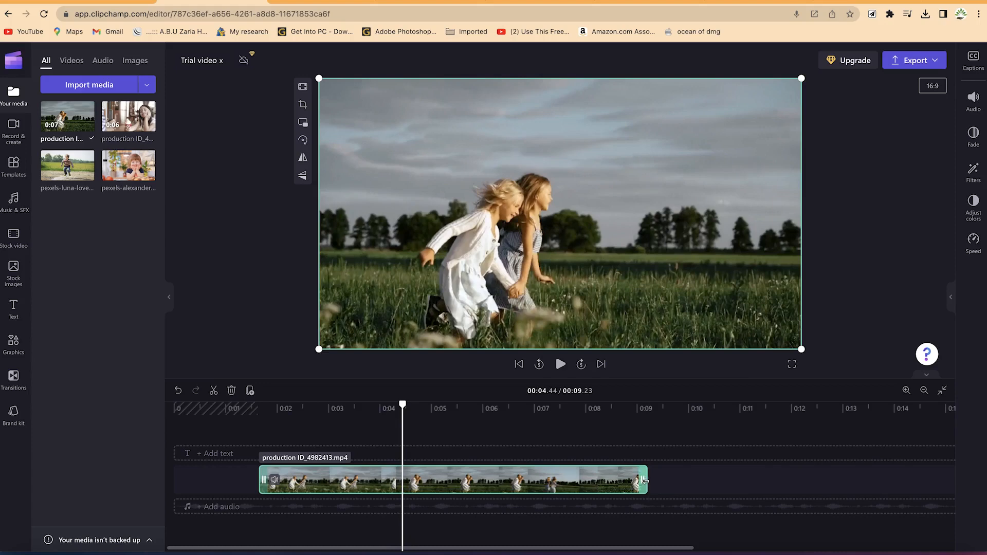
# Trim the clip's end to about 7.2 seconds and its start to about 4.5 seconds, and extend both ends back to full length.
pyautogui.moveTo(636, 482); pyautogui.dragTo(542, 482)
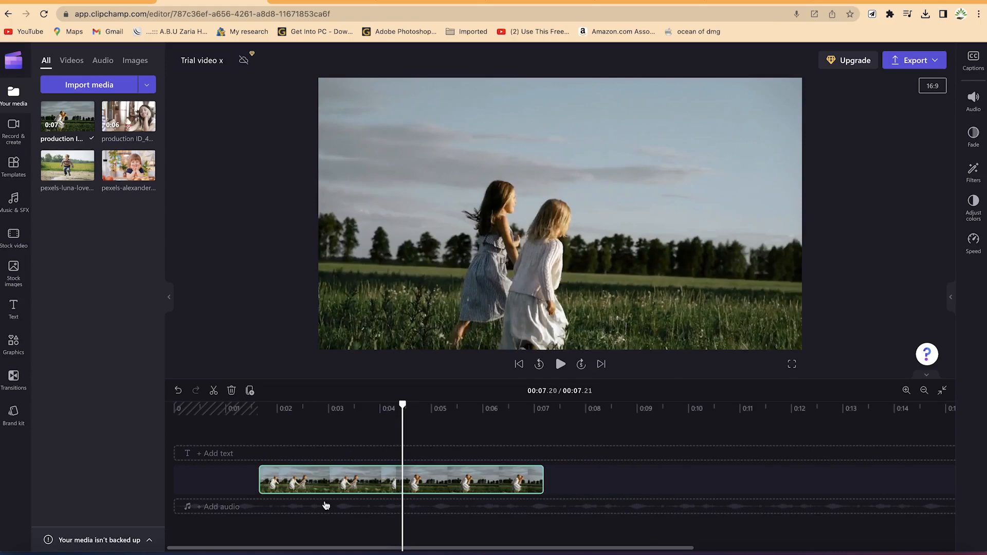
pyautogui.moveTo(262, 479); pyautogui.dragTo(408, 471)
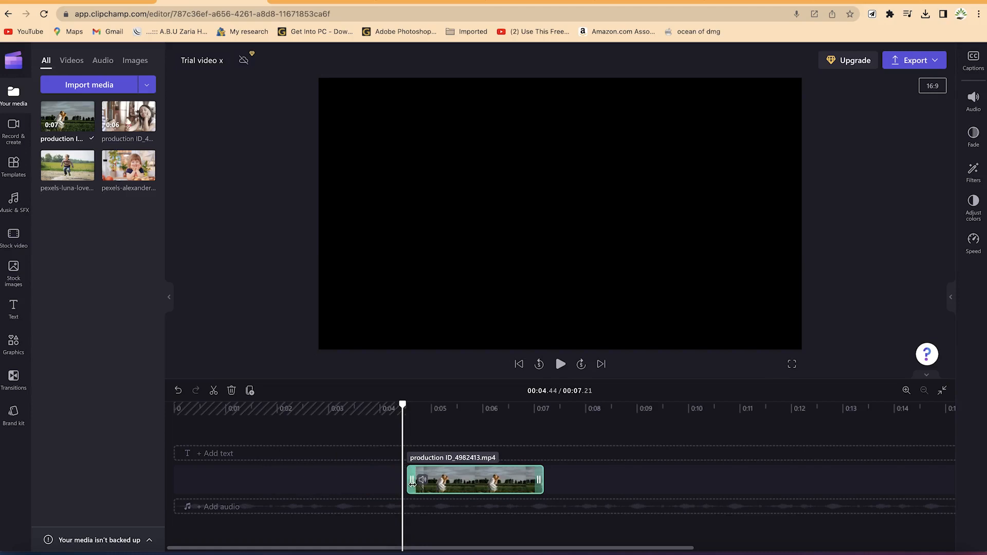
pyautogui.moveTo(412, 483); pyautogui.dragTo(238, 477)
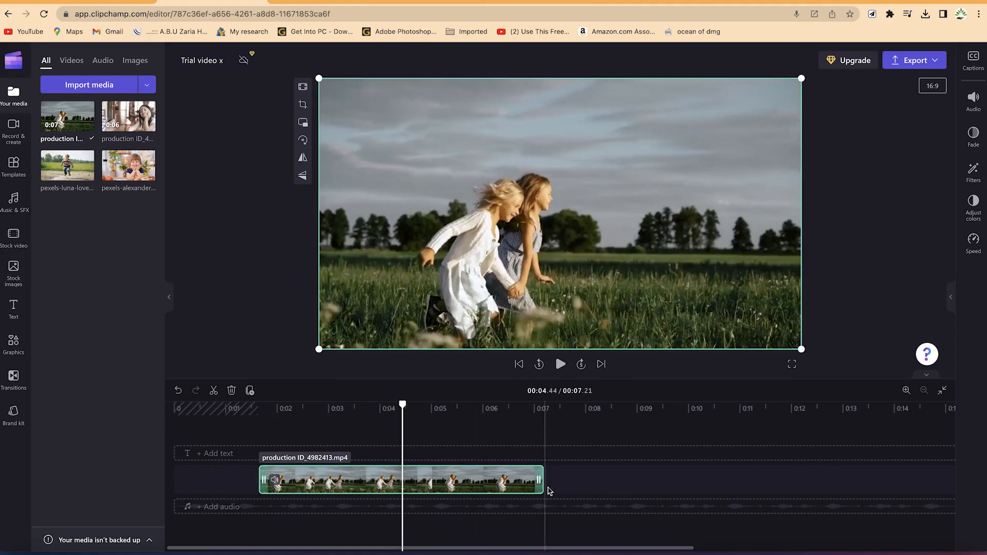
pyautogui.moveTo(543, 483); pyautogui.dragTo(629, 482)
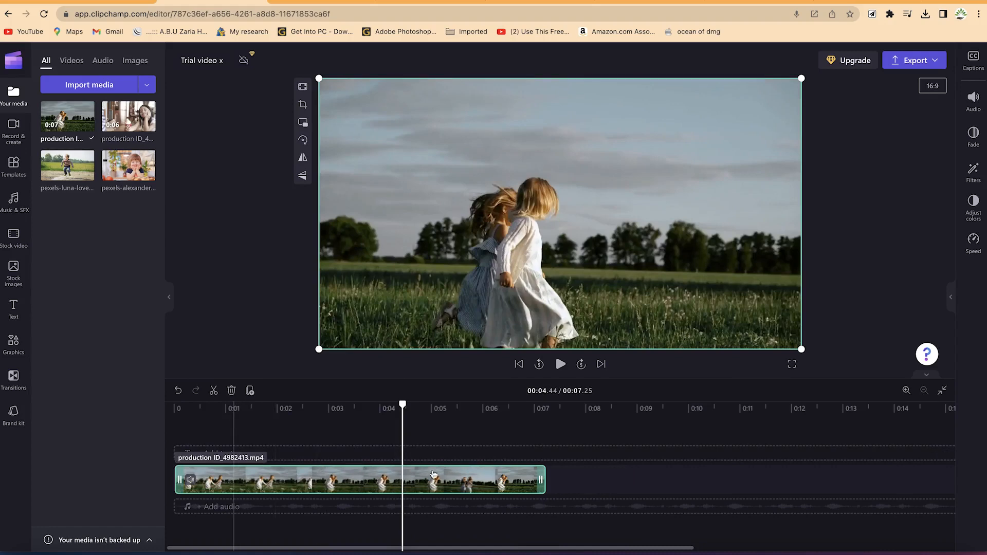
# Split the clip at 00:03.30, undo the split, and split it again at the same point.
pyautogui.click(311, 408)
pyautogui.moveTo(326, 408); pyautogui.dragTo(343, 411)
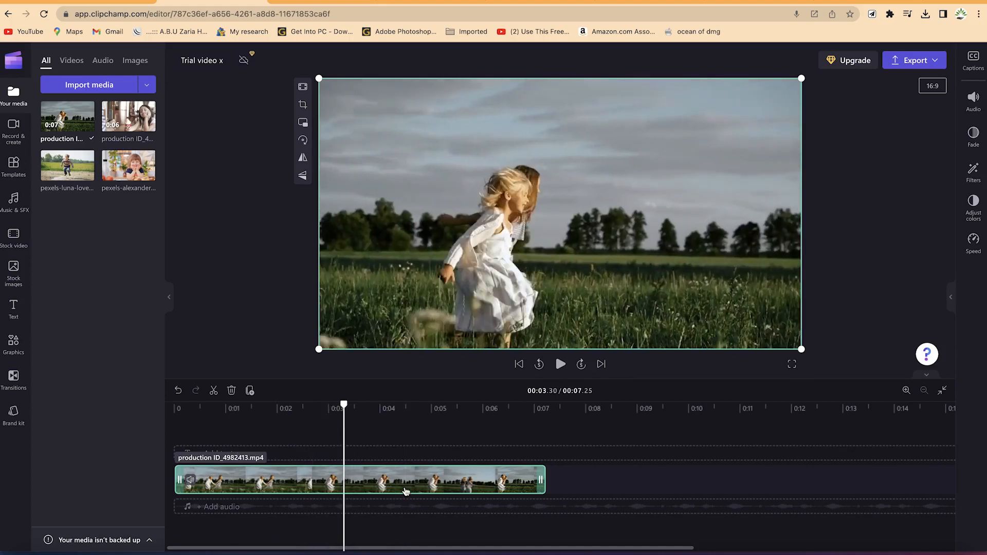
pyautogui.click(212, 393)
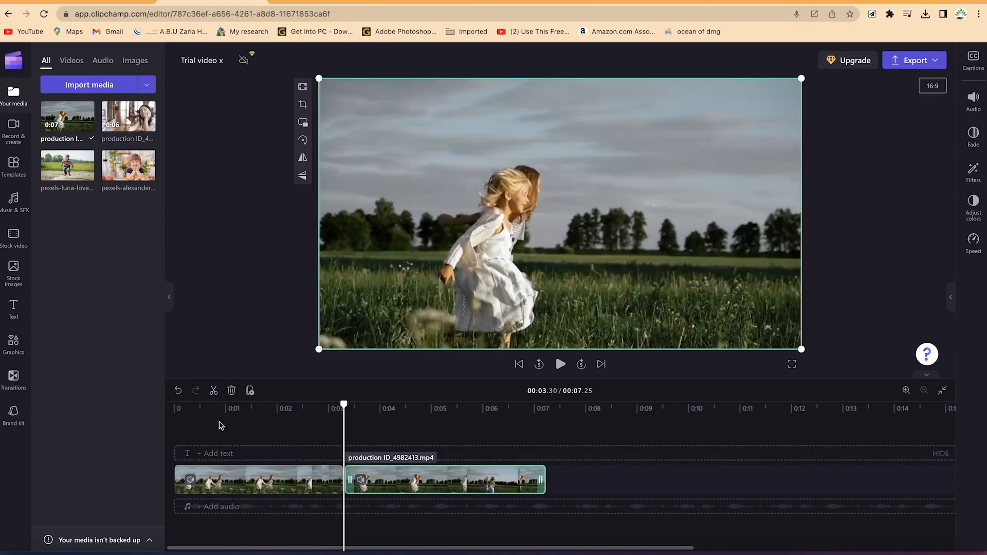
pyautogui.click(178, 392)
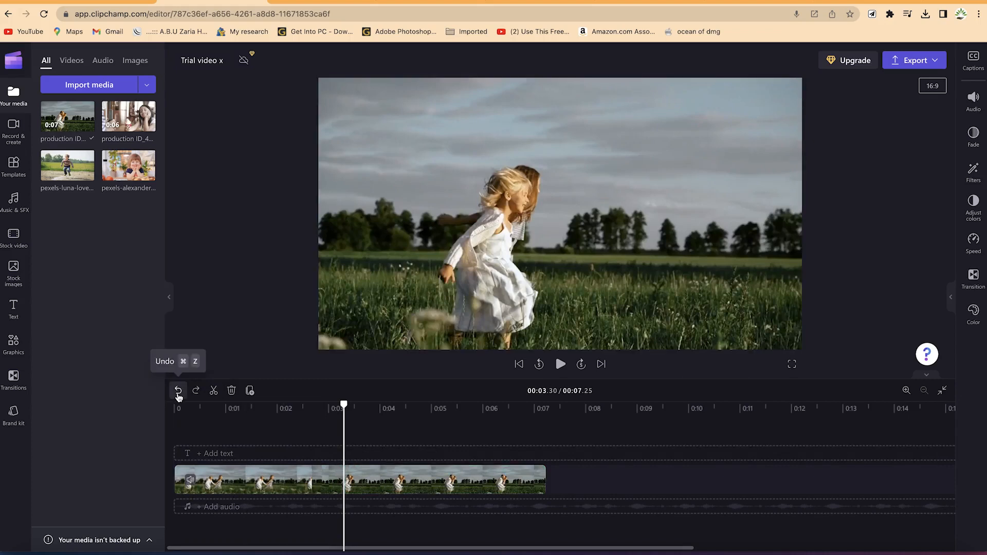
pyautogui.click(348, 483)
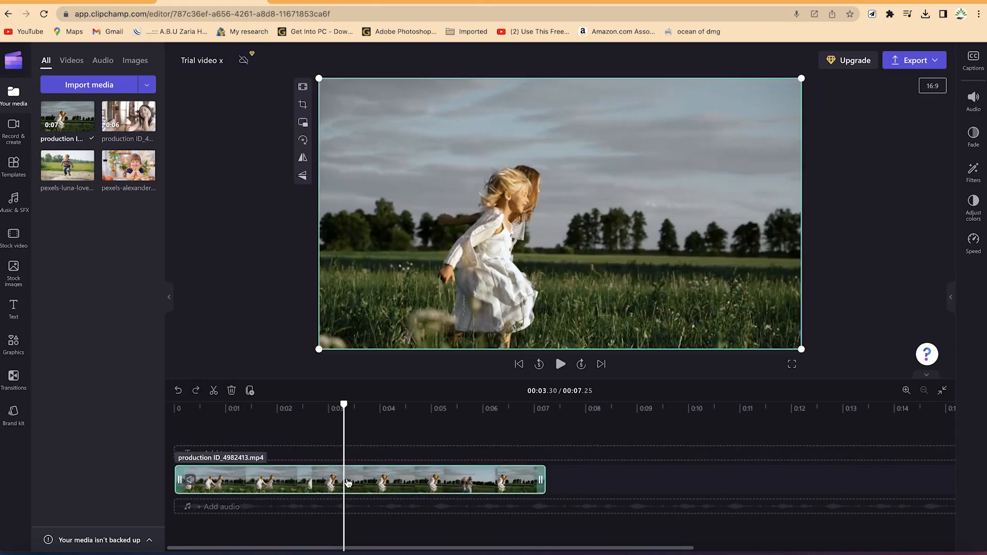
pyautogui.press('s')
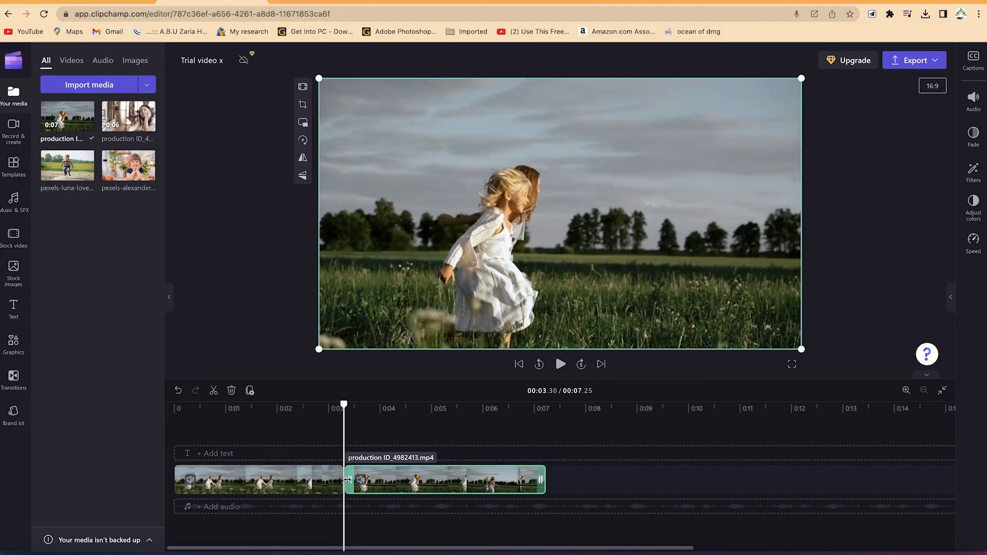
# Duplicate the first piece of the split clip.
pyautogui.click(289, 478)
pyautogui.rightClick(289, 478)
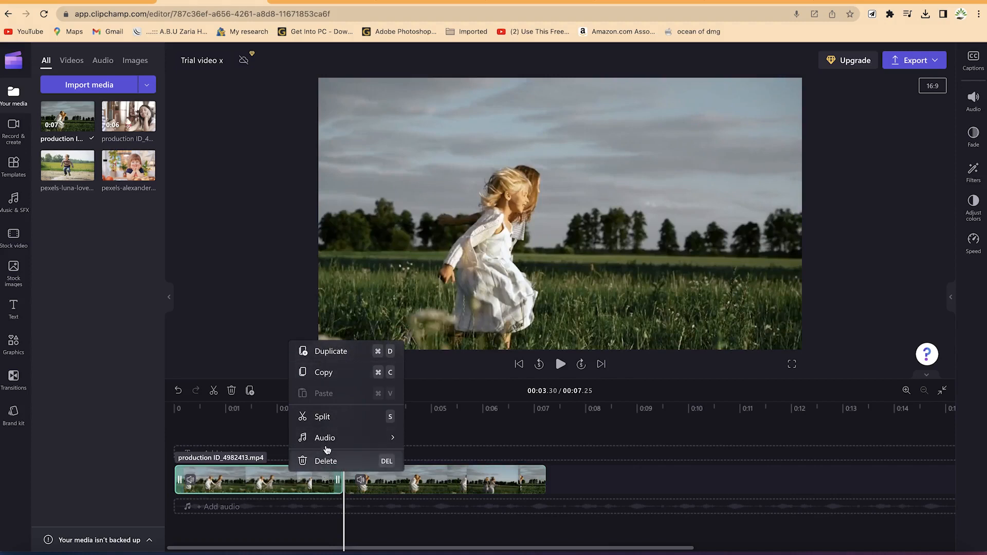
pyautogui.moveTo(324, 447)
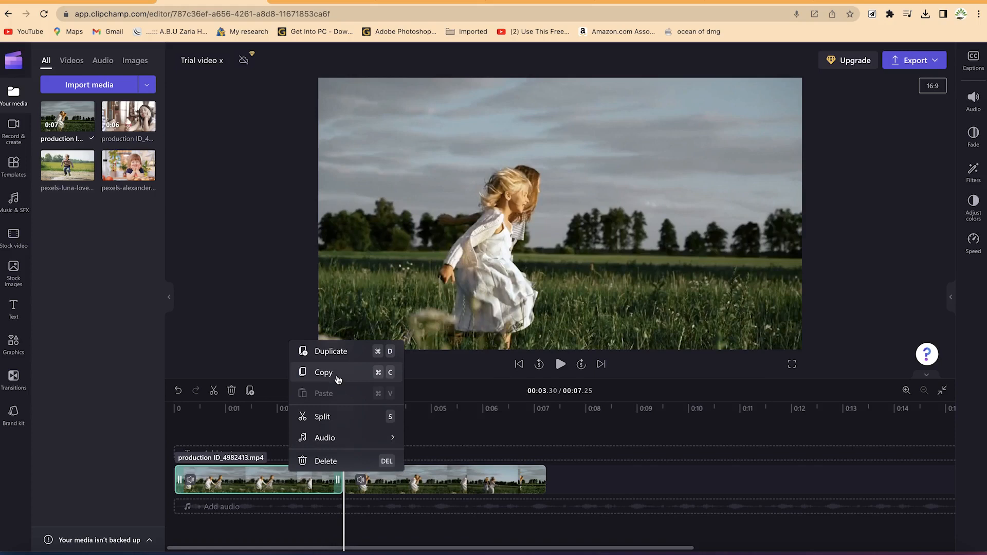
pyautogui.click(331, 351)
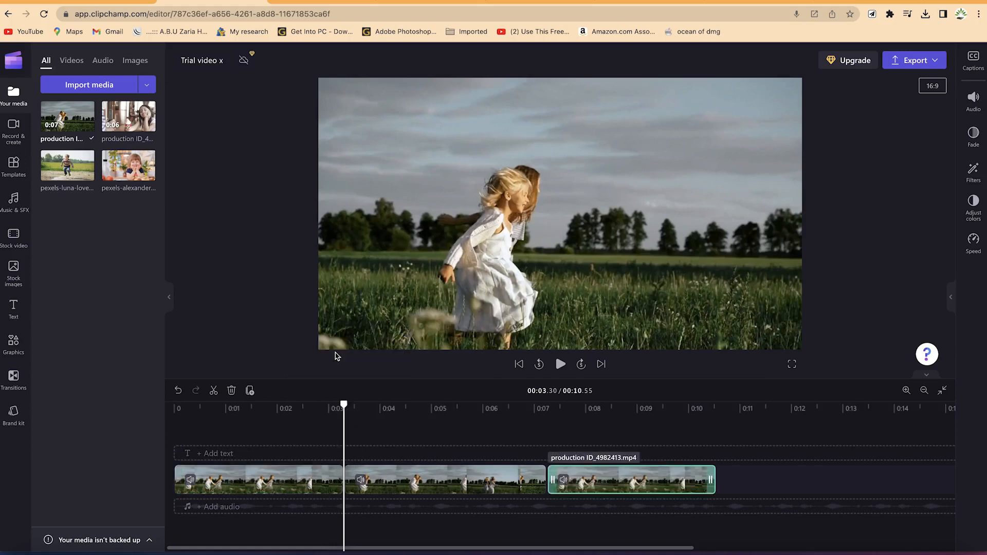
# Copy the second piece of the split clip and paste it at the end of the timeline, at 00:10.55.
pyautogui.click(379, 479)
pyautogui.rightClick(491, 481)
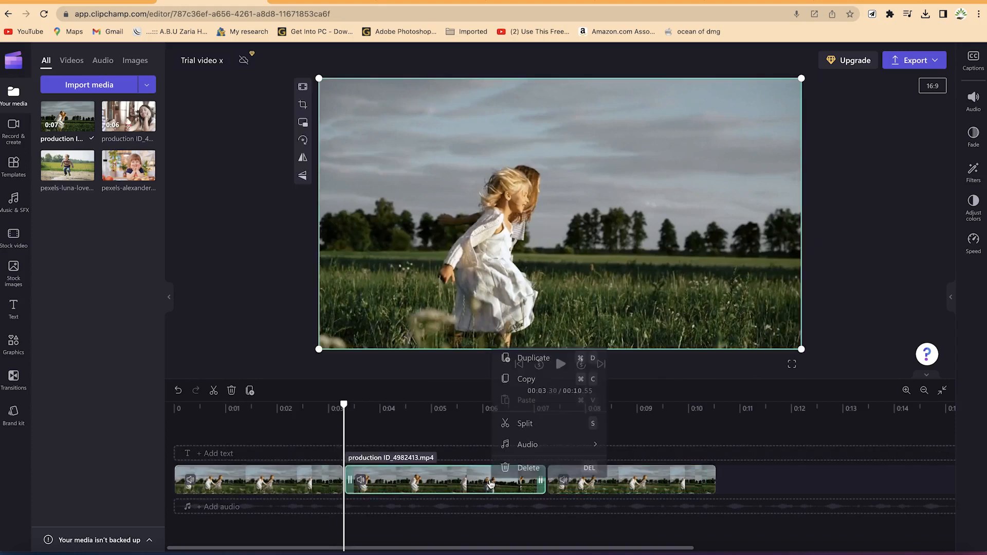
pyautogui.click(543, 386)
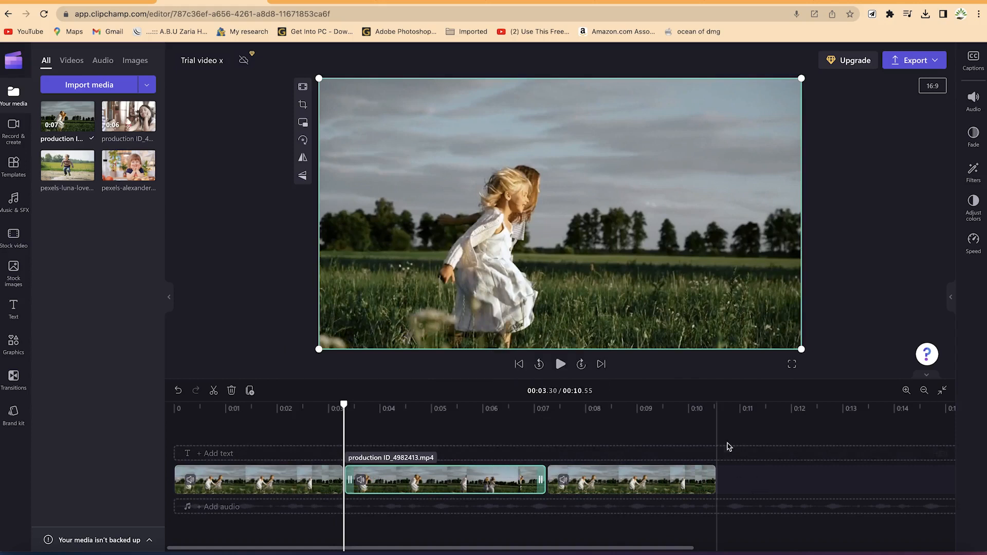
pyautogui.click(727, 416)
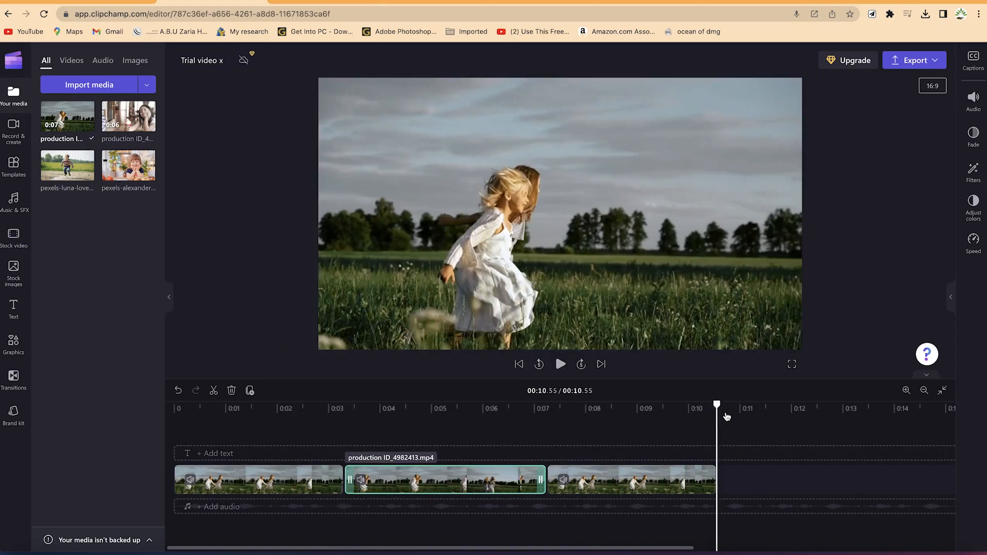
pyautogui.hotkey('ctrl', 'v')
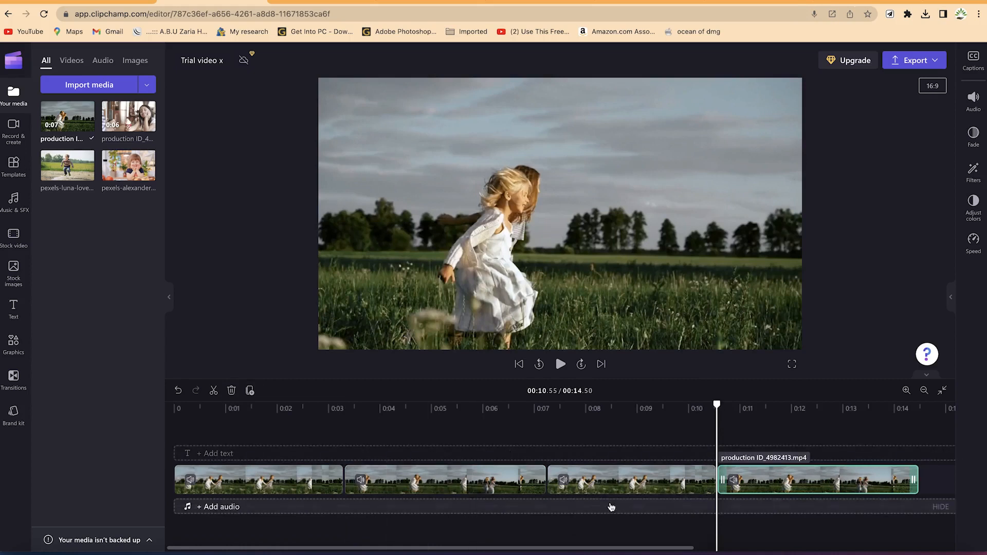
# Rearrange the pieces: second and pasted clips on a new upper track at about 10.3 and 3.3 seconds, the duplicate below at about 7.2 seconds.
pyautogui.moveTo(431, 483); pyautogui.dragTo(799, 464)
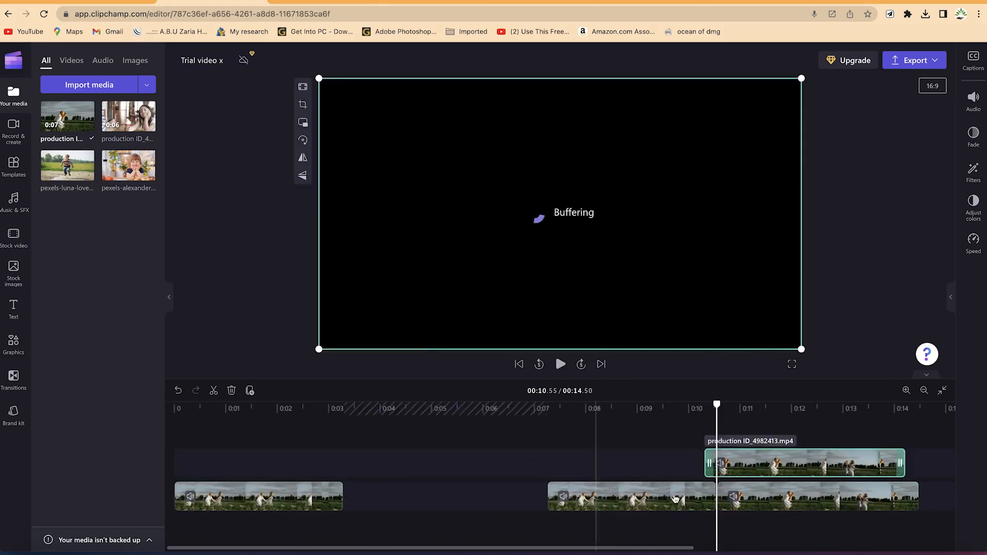
pyautogui.moveTo(642, 496); pyautogui.dragTo(522, 496)
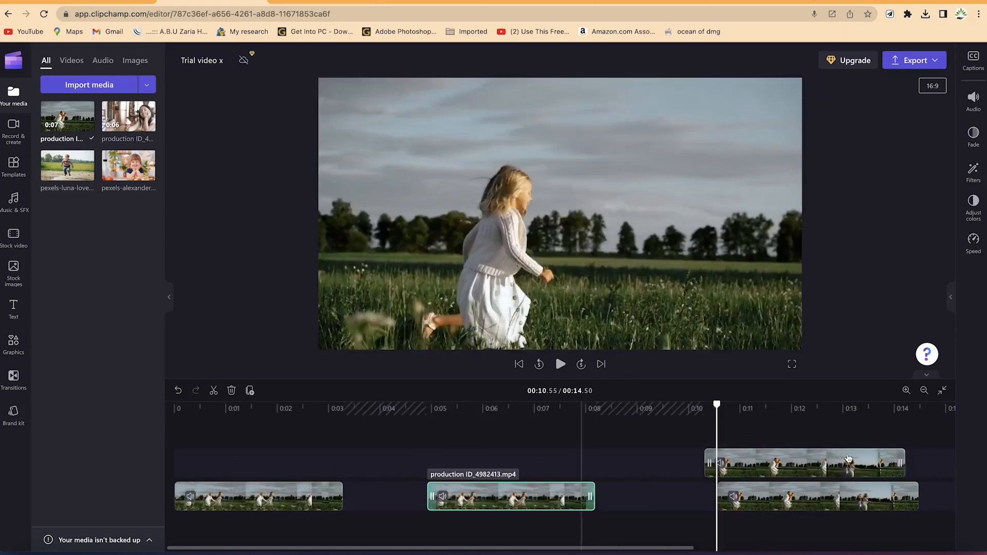
pyautogui.moveTo(792, 505); pyautogui.dragTo(433, 463)
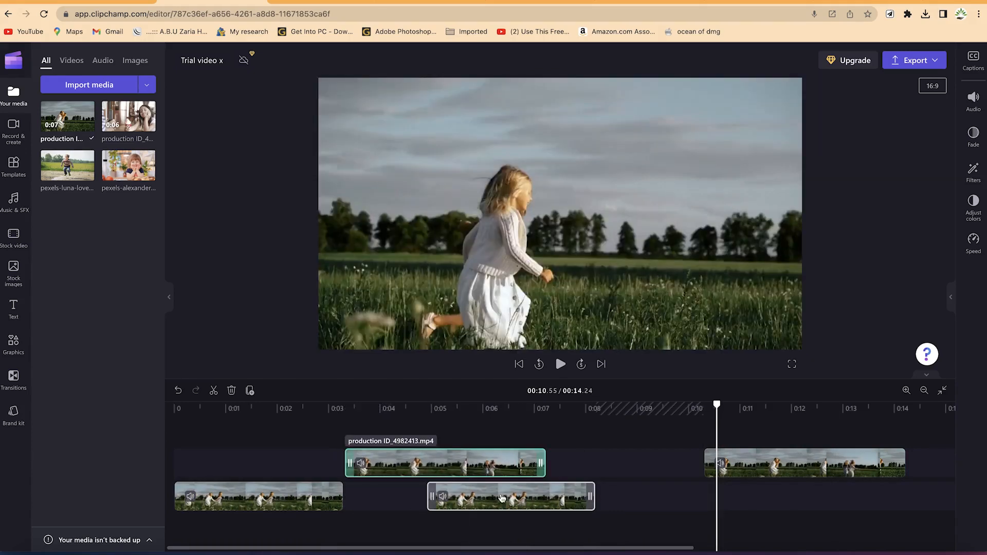
pyautogui.moveTo(501, 497); pyautogui.dragTo(620, 493)
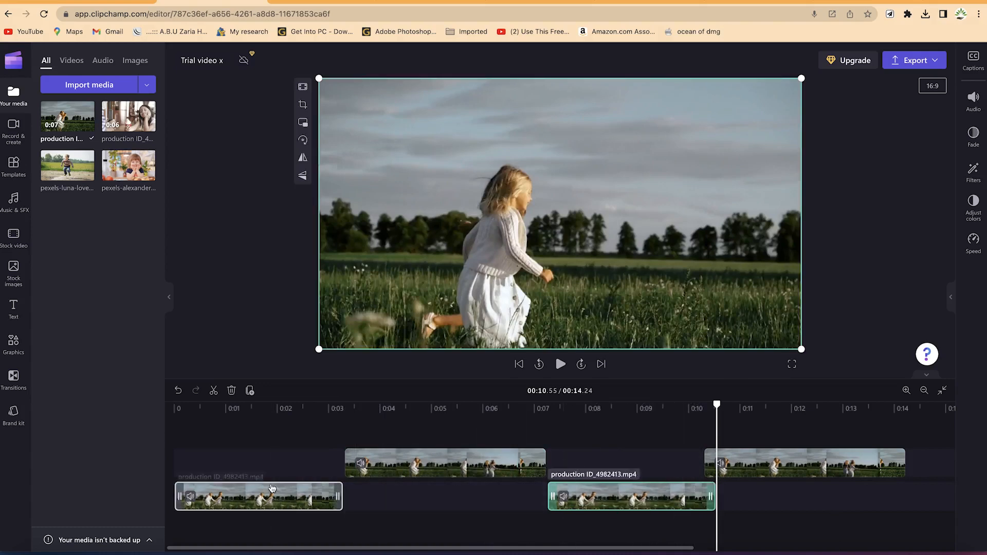
# Examine the clip layout at different timeline zoom levels, ending with the whole timeline fitted to the view.
pyautogui.click(938, 393)
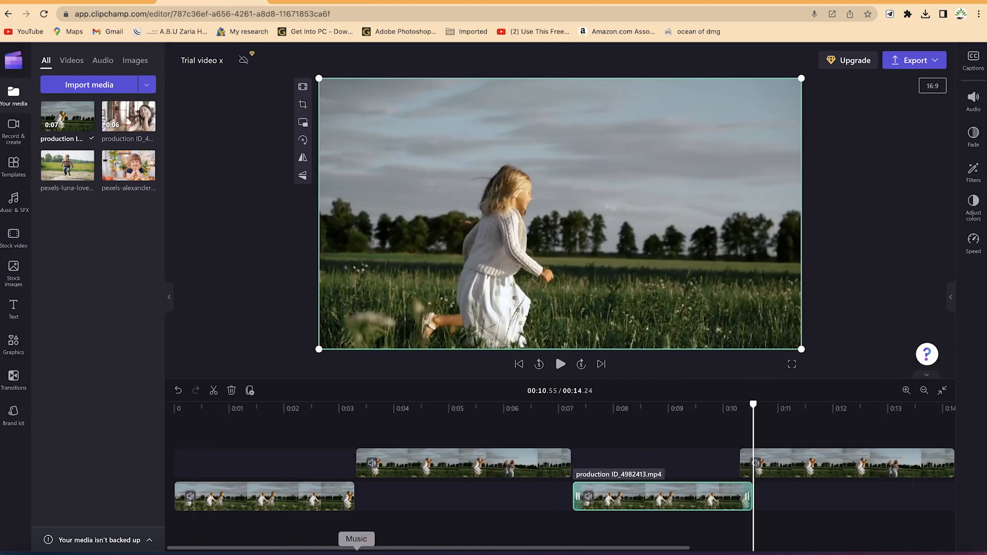
pyautogui.click(925, 390)
pyautogui.click(925, 390)
pyautogui.click(925, 390)
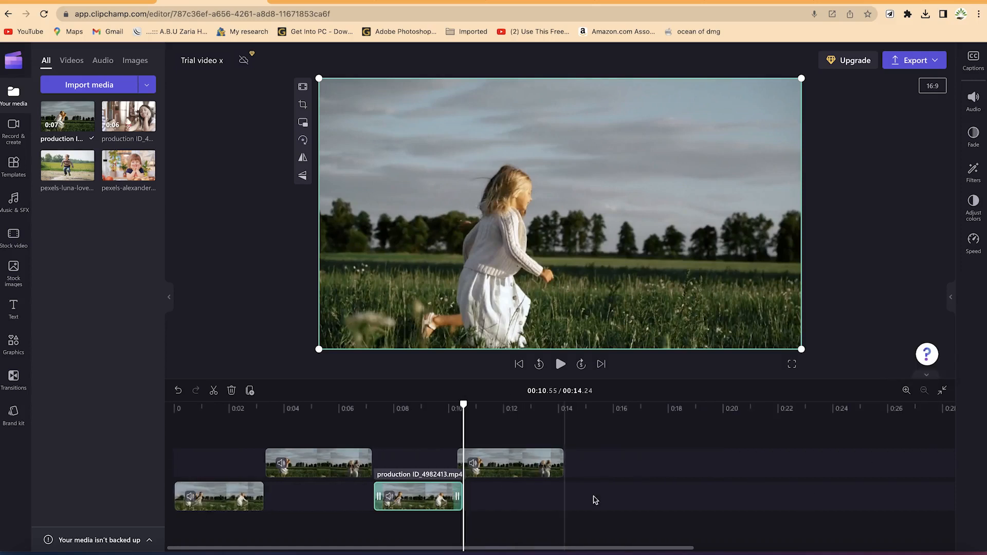
pyautogui.click(906, 390)
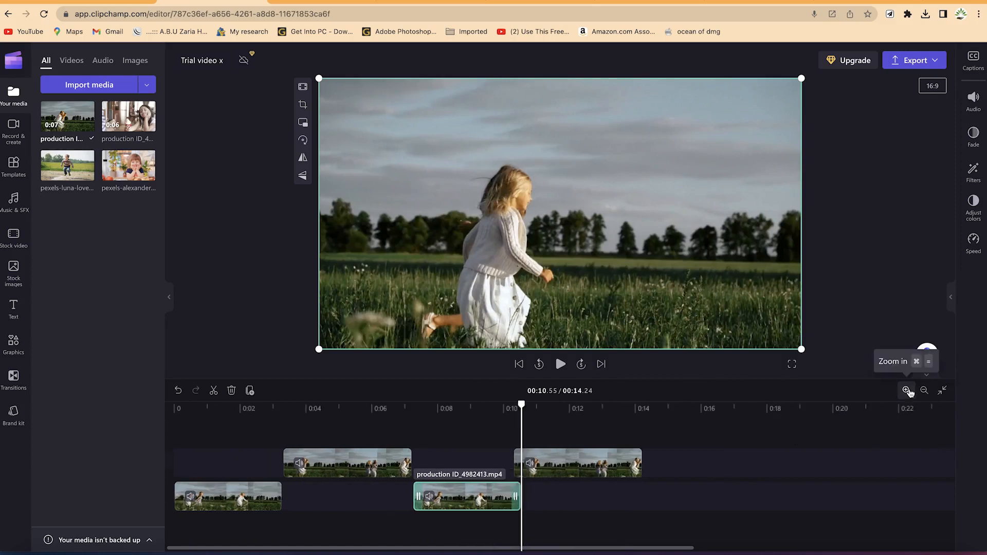
pyautogui.click(906, 390)
pyautogui.click(906, 390)
pyautogui.click(906, 390)
pyautogui.click(906, 390)
pyautogui.click(907, 390)
pyautogui.click(906, 390)
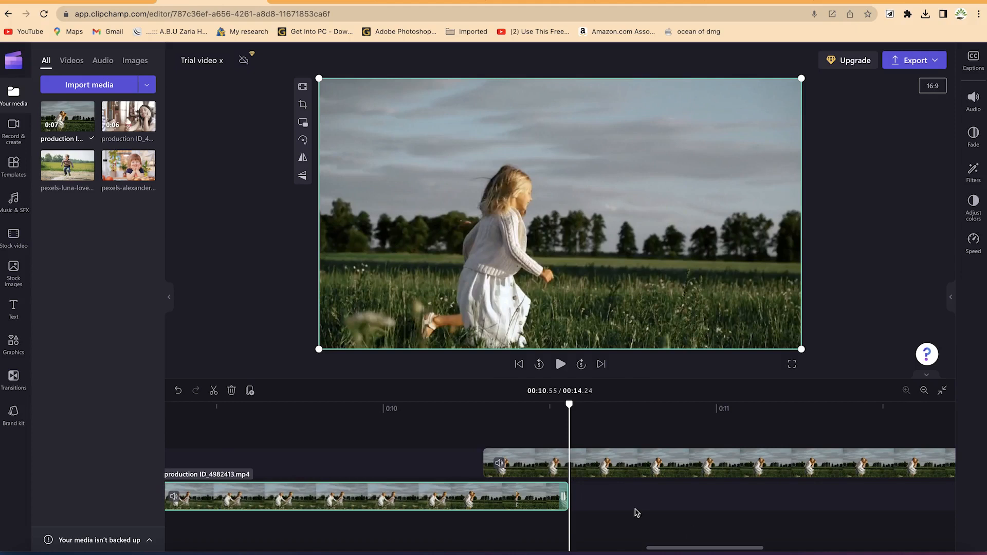
pyautogui.click(925, 391)
pyautogui.click(924, 392)
pyautogui.click(925, 391)
pyautogui.click(924, 391)
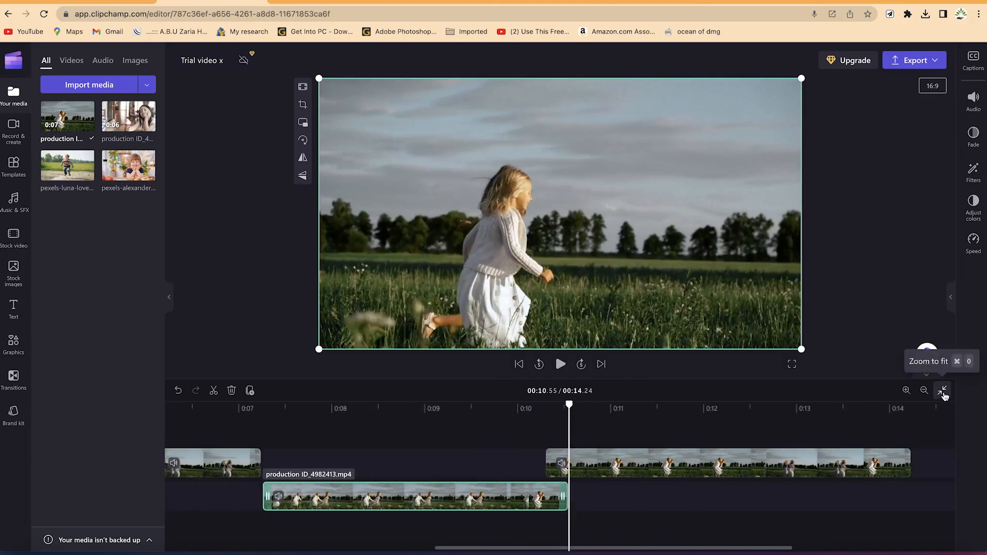
pyautogui.click(942, 391)
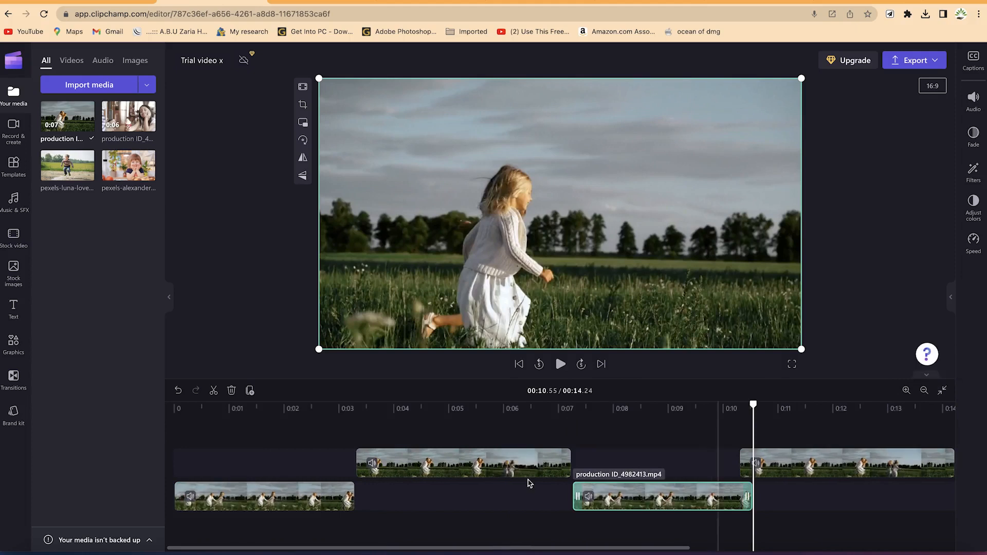
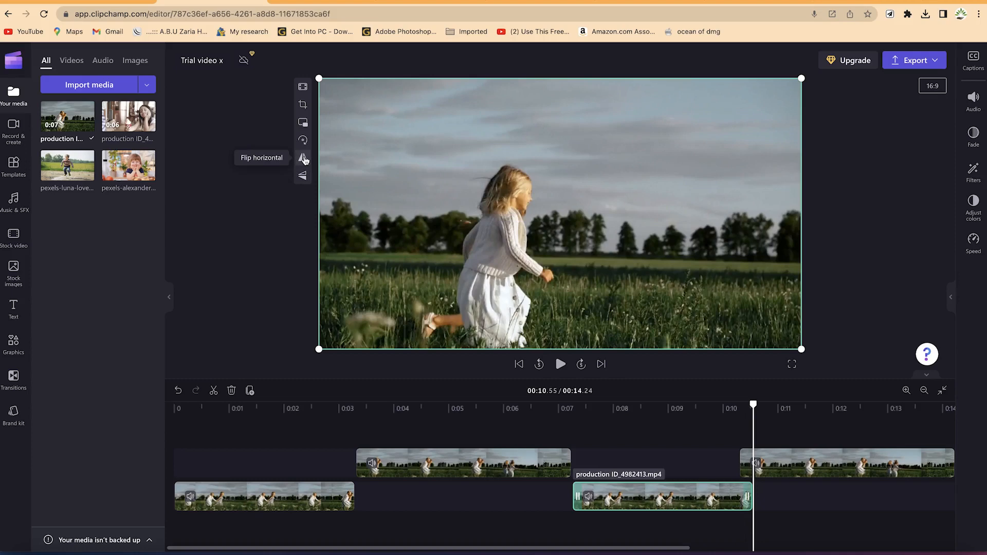
# Flip the selected duplicate clip vertically and horizontally at 00:09.10, and flip it back to its original orientation.
pyautogui.moveTo(754, 405); pyautogui.dragTo(673, 406)
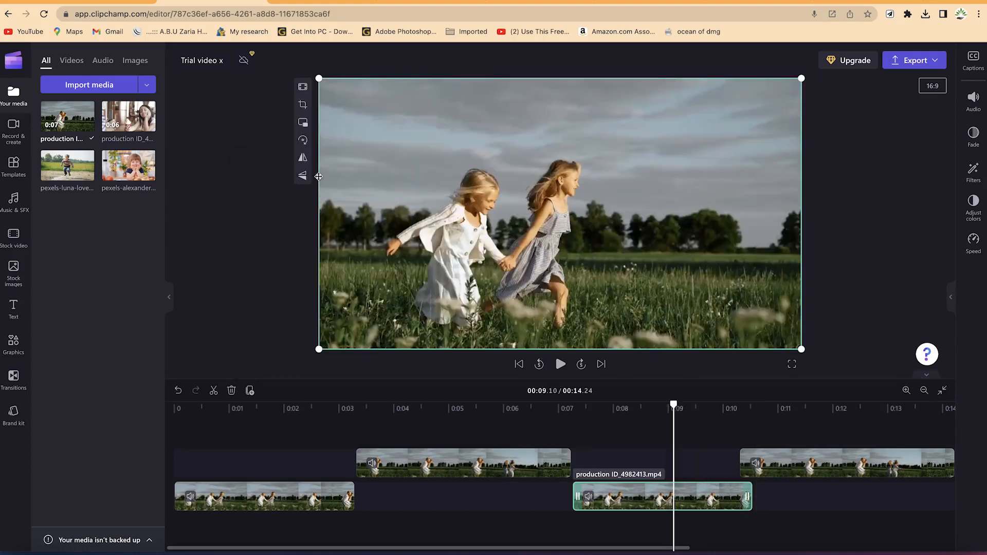
pyautogui.click(302, 176)
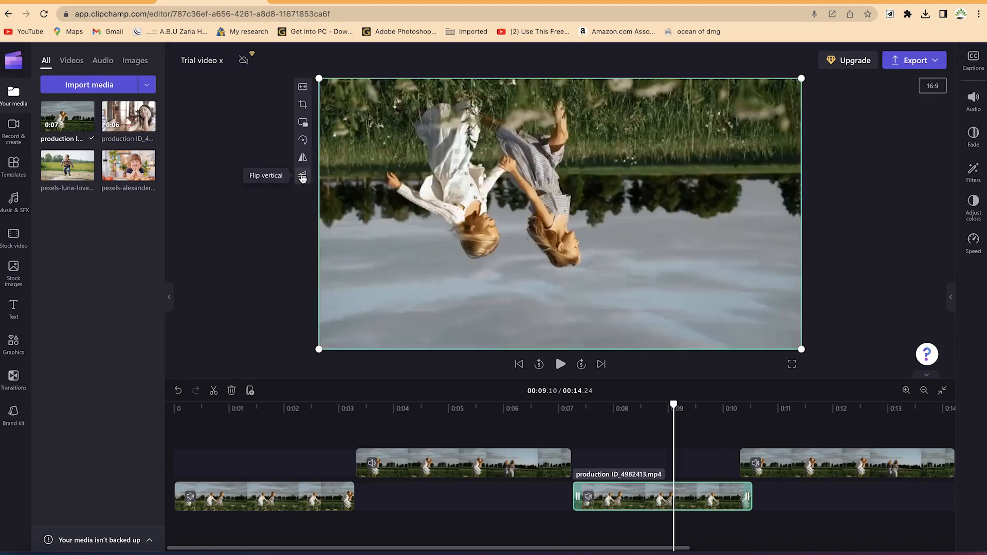
pyautogui.click(303, 158)
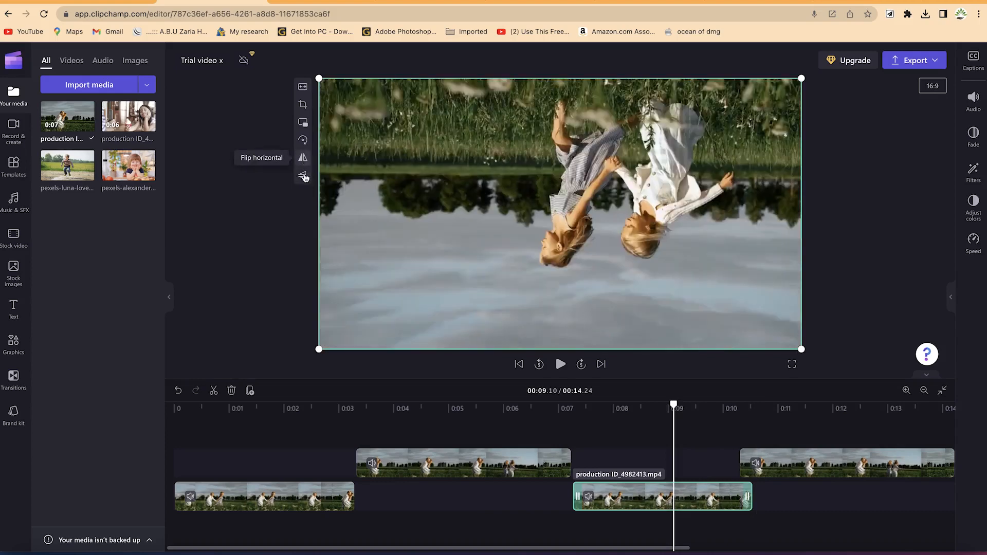
pyautogui.click(303, 177)
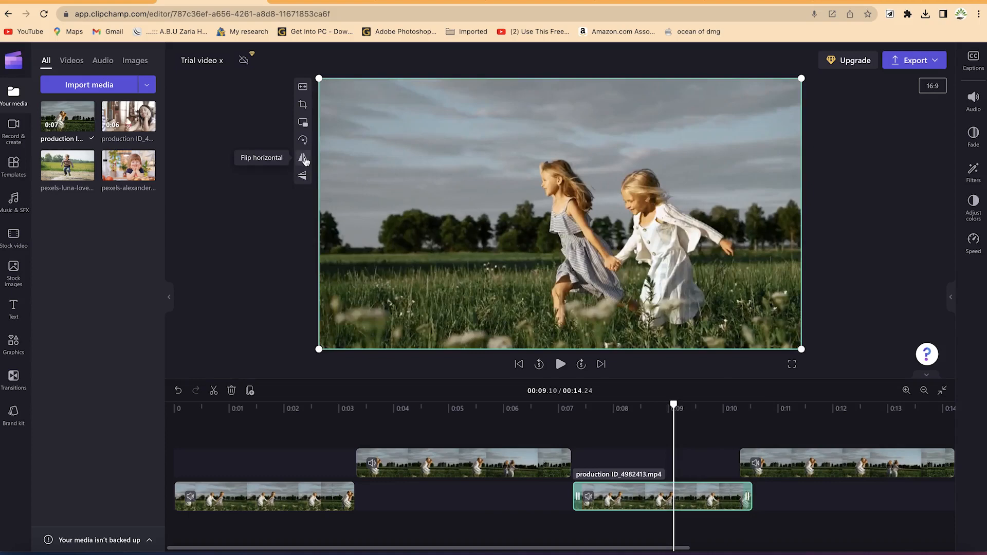
pyautogui.click(303, 158)
pyautogui.click(303, 158)
pyautogui.click(303, 159)
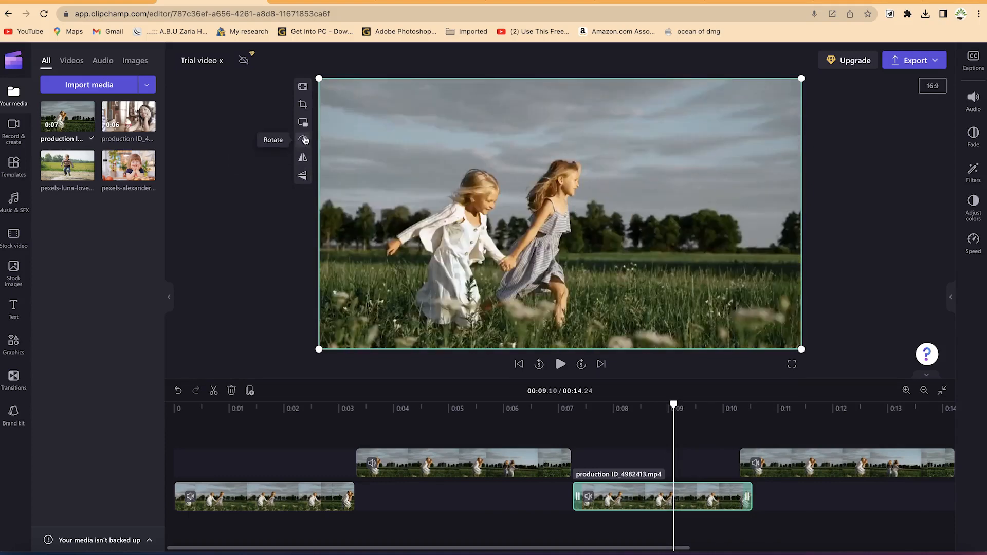
# Rotate the selected clip through four successive quarter turns, returning it to its upright orientation.
pyautogui.click(304, 140)
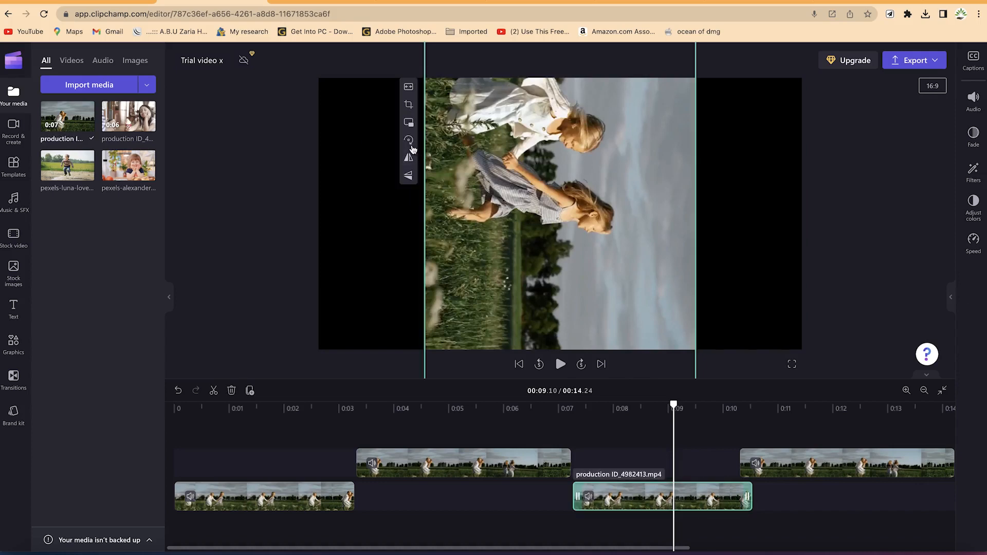
pyautogui.click(409, 140)
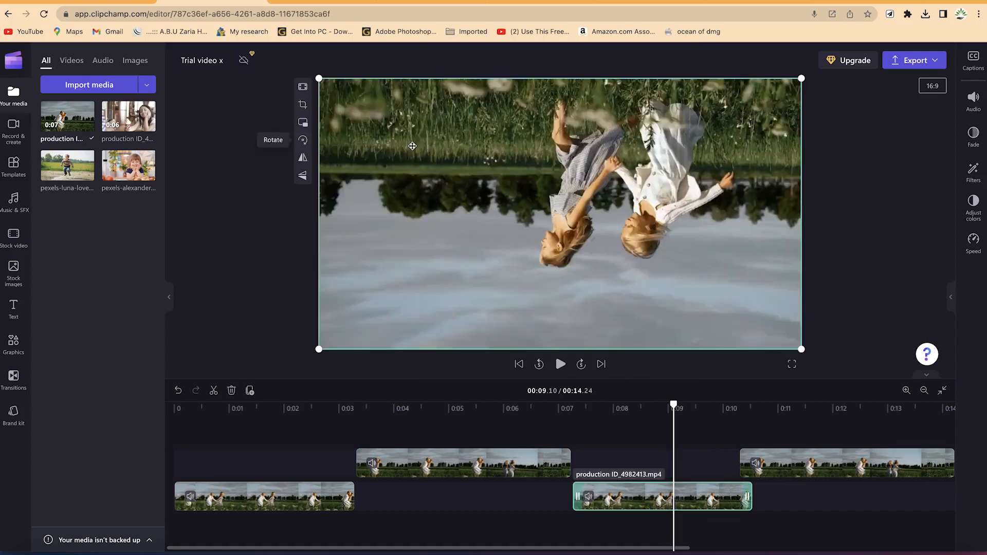
pyautogui.click(302, 147)
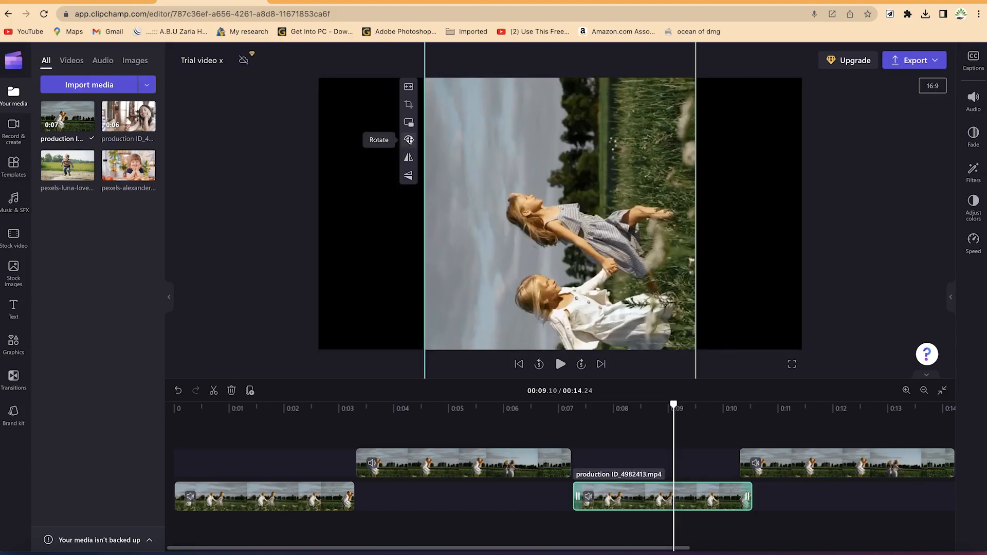
pyautogui.click(408, 140)
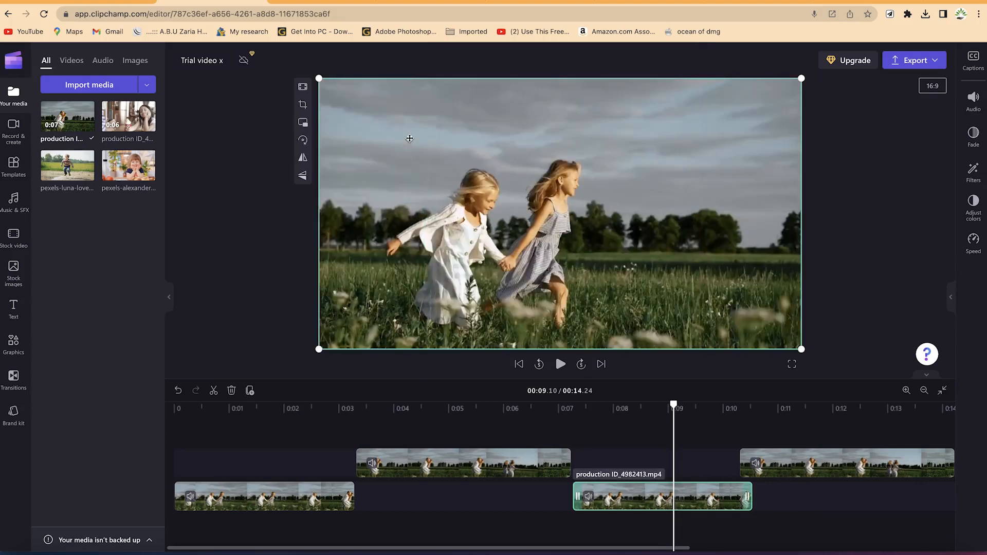
# Try the clip as a picture-in-picture in the top-right, top-left, bottom-left and bottom-right corners, and expand it back to fill the frame.
pyautogui.click(303, 123)
pyautogui.click(303, 124)
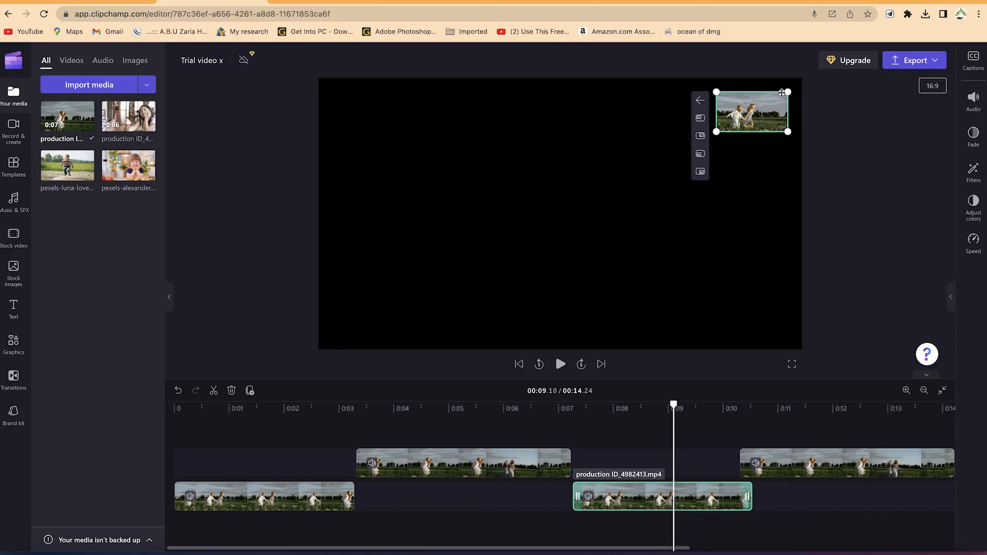
pyautogui.click(700, 118)
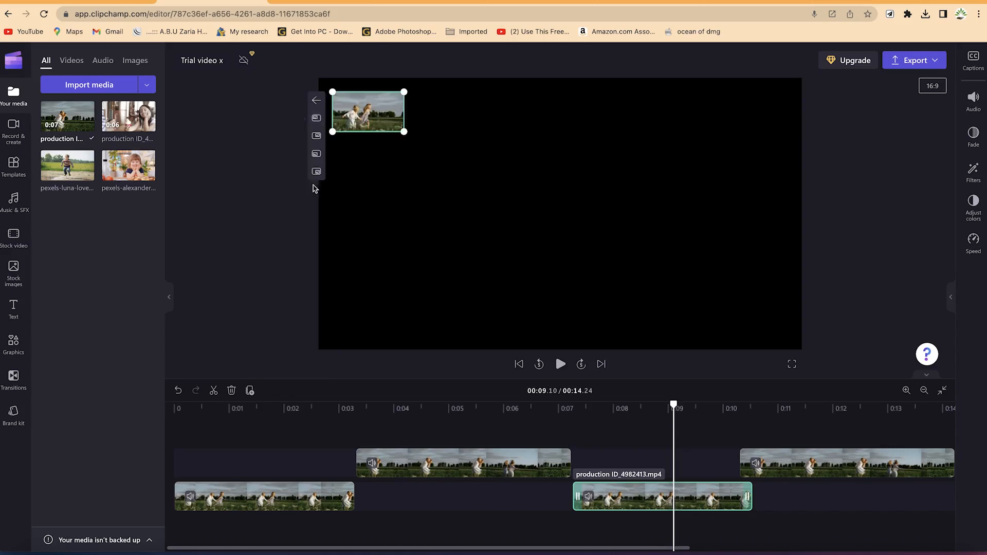
pyautogui.click(315, 155)
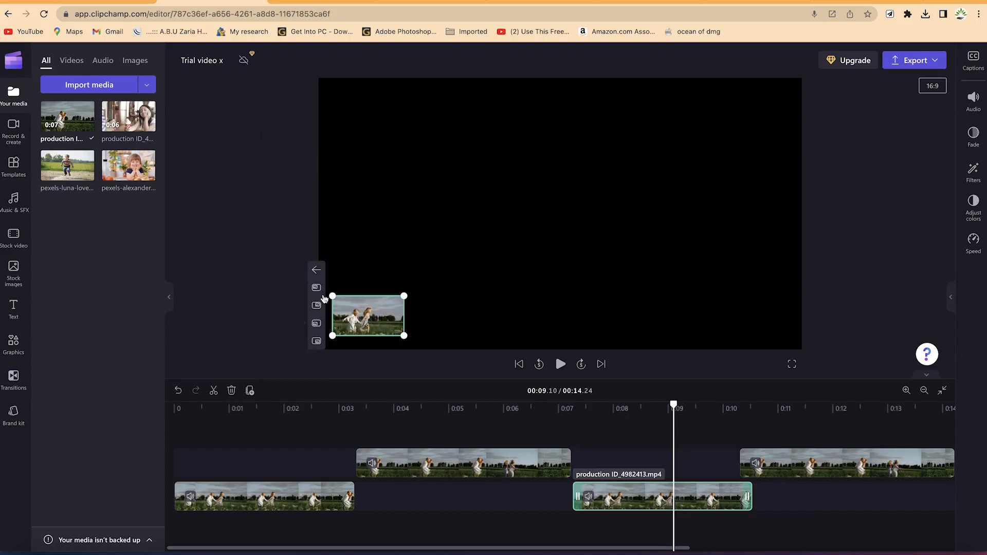
pyautogui.click(316, 341)
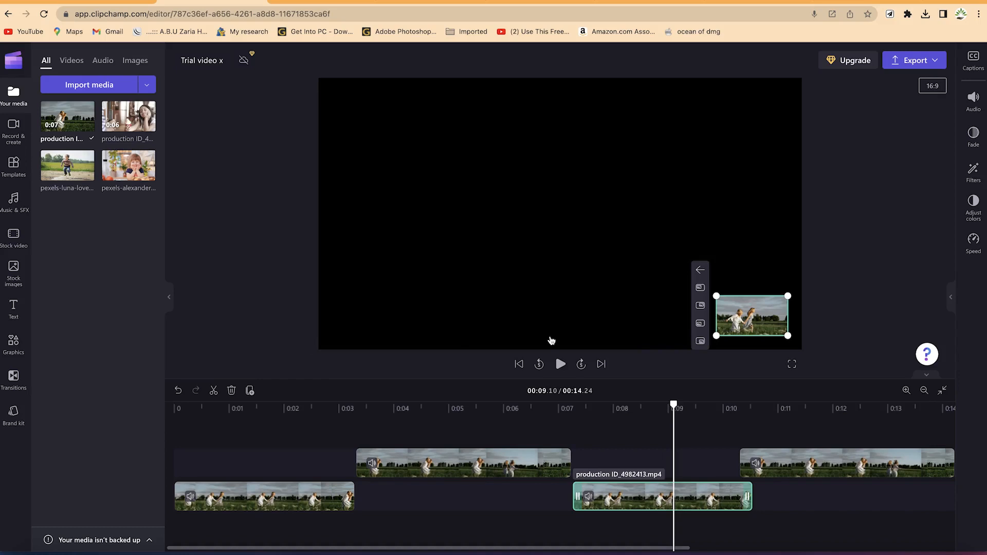
pyautogui.click(701, 271)
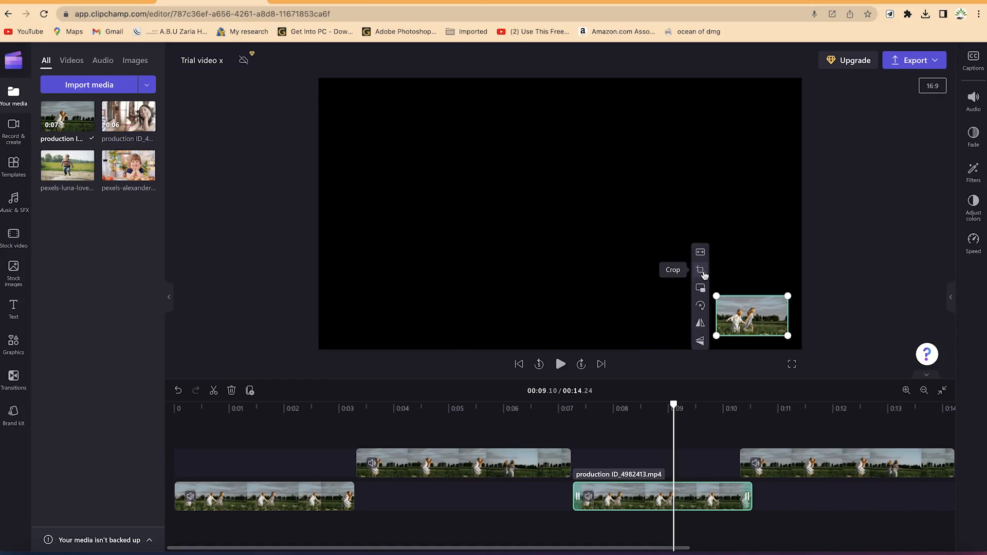
pyautogui.click(700, 254)
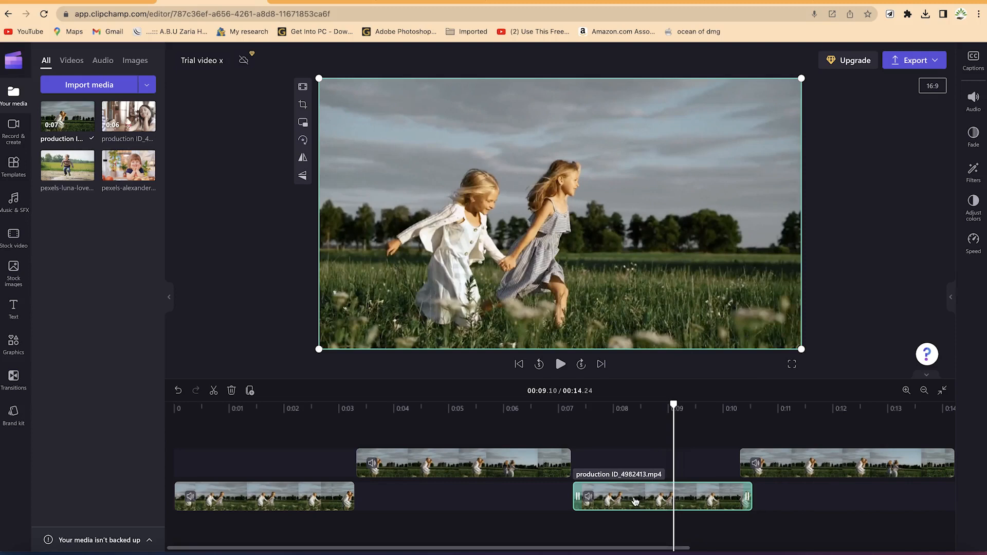
# Lower the selected clip's volume slightly and open its fade-in and fade-out settings.
pyautogui.click(973, 101)
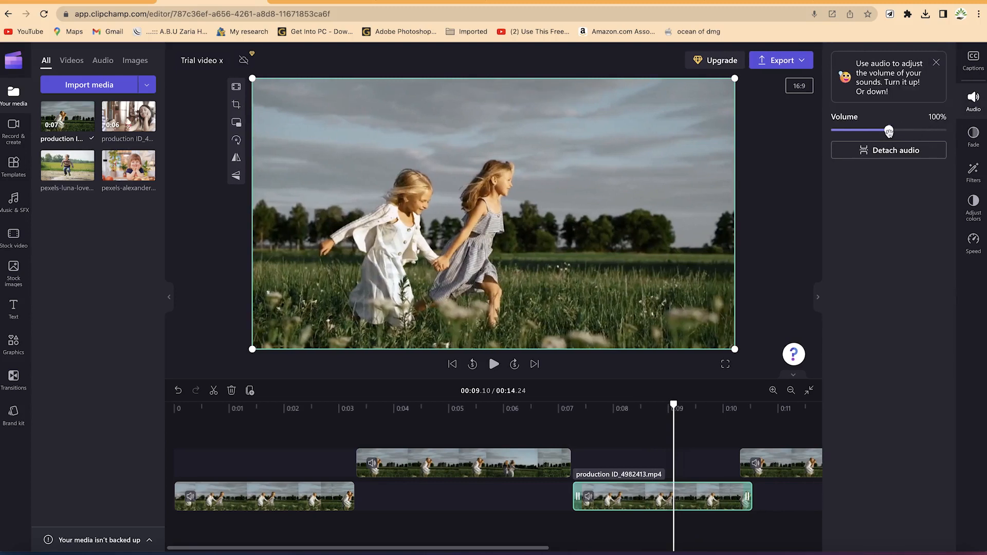
pyautogui.moveTo(890, 130)
pyautogui.mouseDown()
pyautogui.moveTo(851, 131)
pyautogui.moveTo(873, 131)
pyautogui.mouseUp()
pyautogui.click(973, 135)
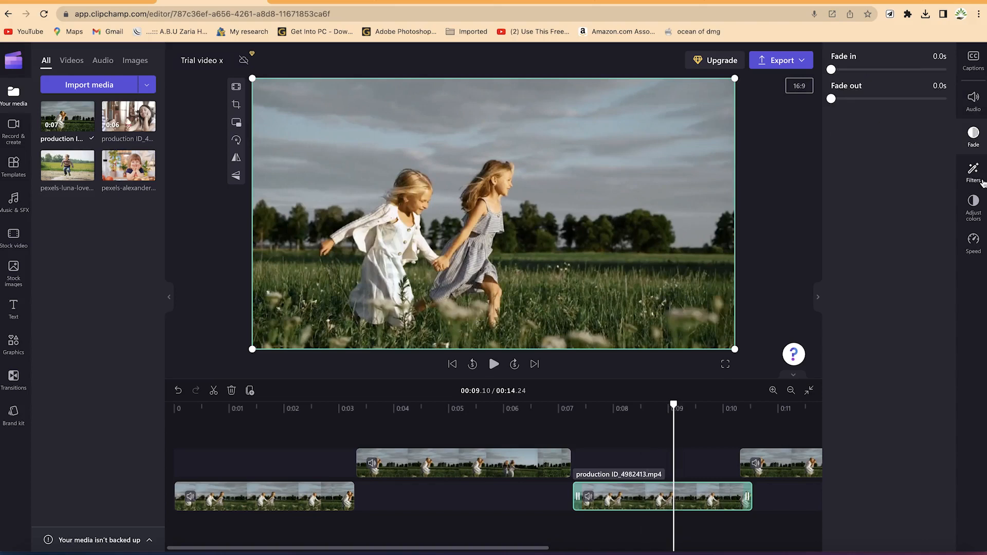
# Apply the Deep fried filter to the selected clip and reduce its intensity to about a tenth of the range.
pyautogui.click(978, 175)
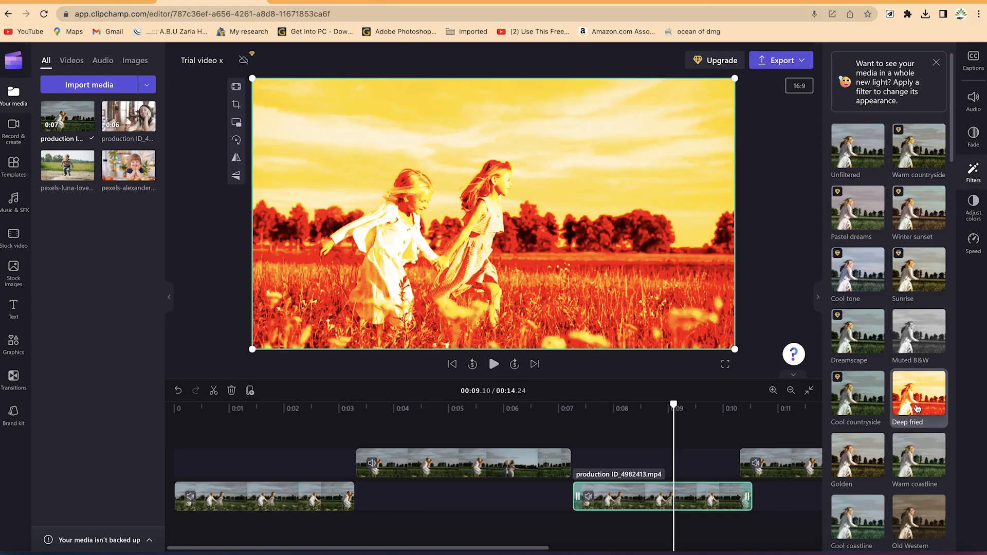
pyautogui.click(918, 418)
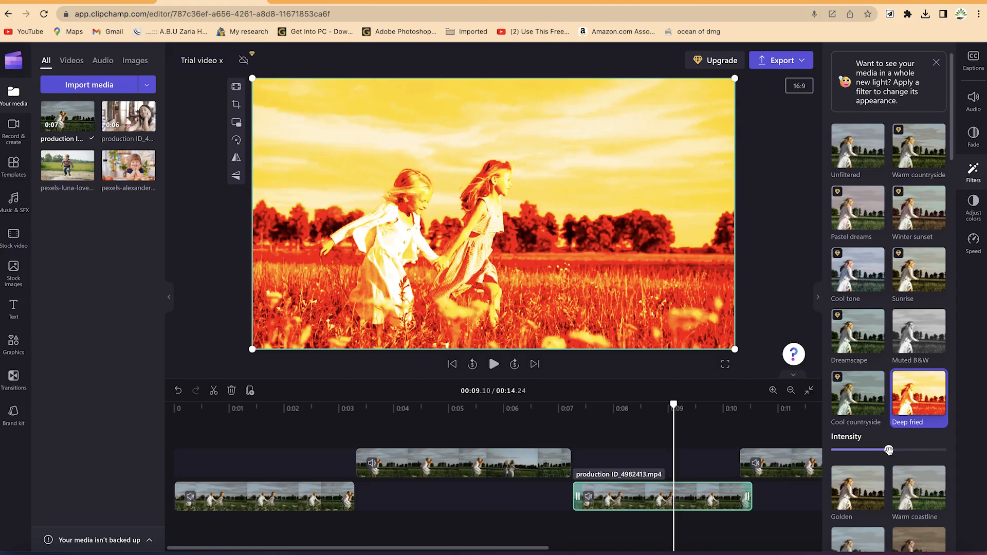
pyautogui.moveTo(889, 451); pyautogui.dragTo(849, 453)
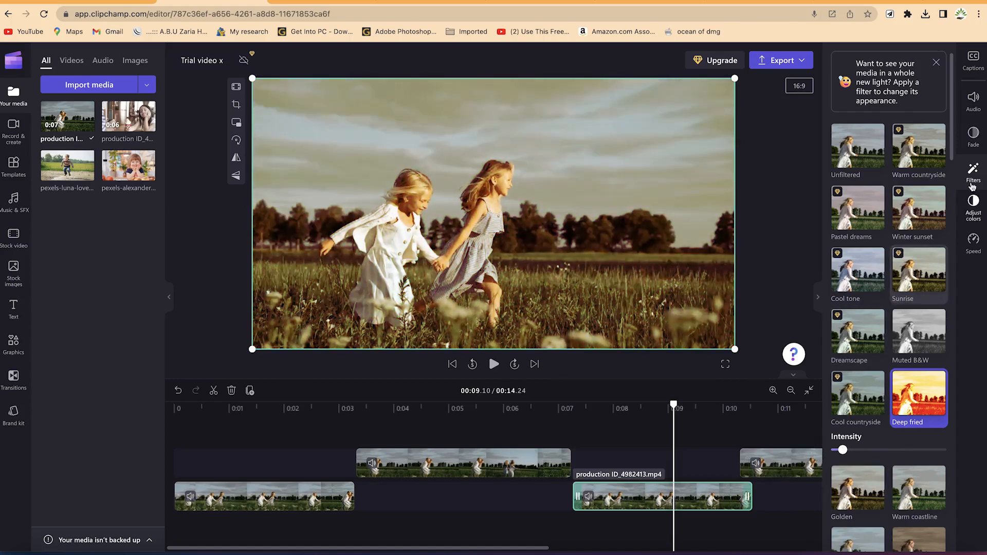
# Adjust the clip's colors: raise exposure slightly, lower contrast slightly, reduce saturation strongly and shift the temperature cooler.
pyautogui.click(975, 215)
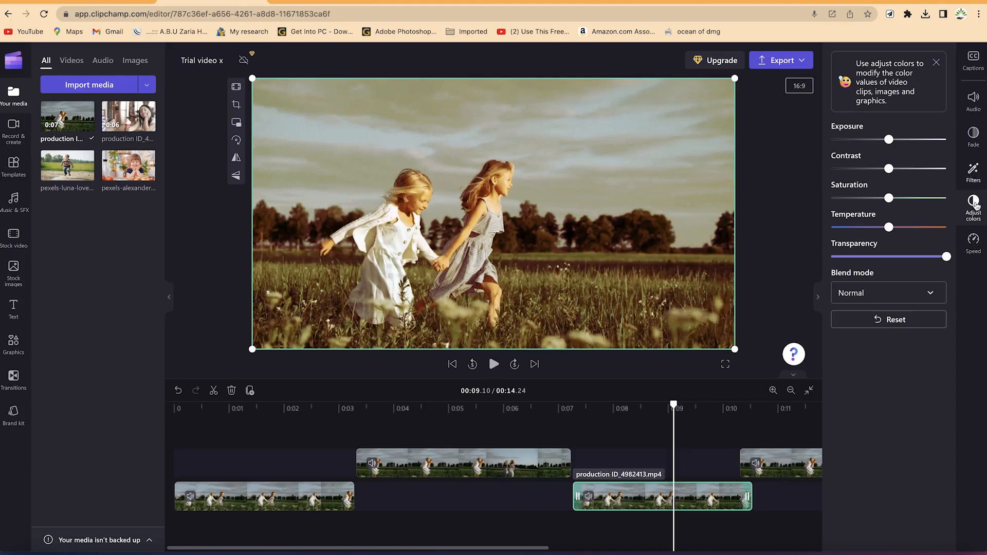
pyautogui.click(975, 205)
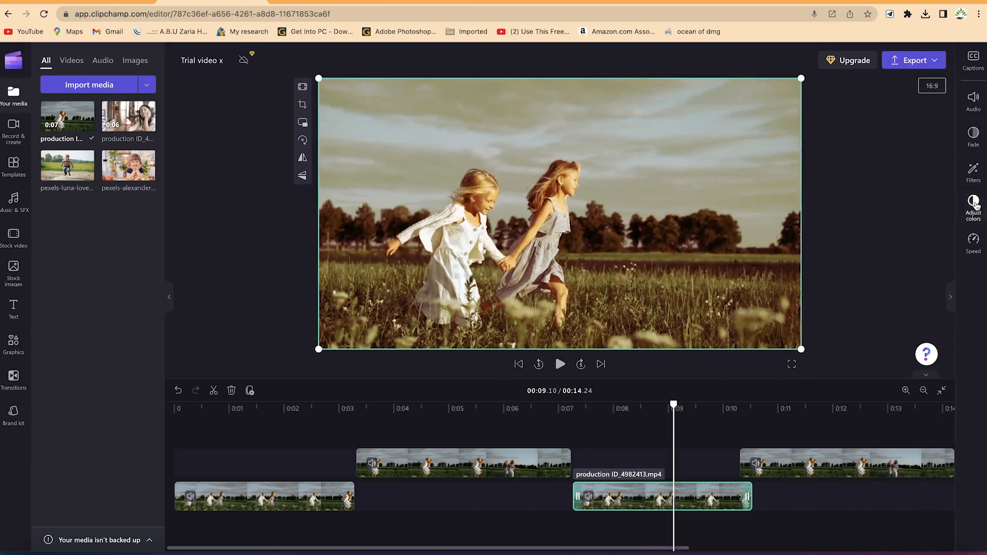
pyautogui.click(969, 205)
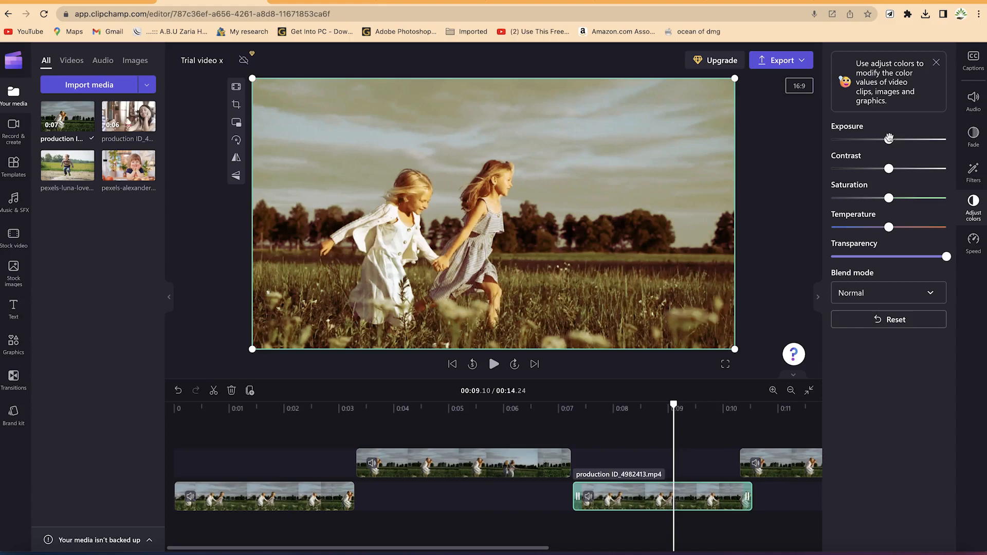
pyautogui.moveTo(889, 139)
pyautogui.mouseDown()
pyautogui.moveTo(907, 139)
pyautogui.moveTo(897, 139)
pyautogui.mouseUp()
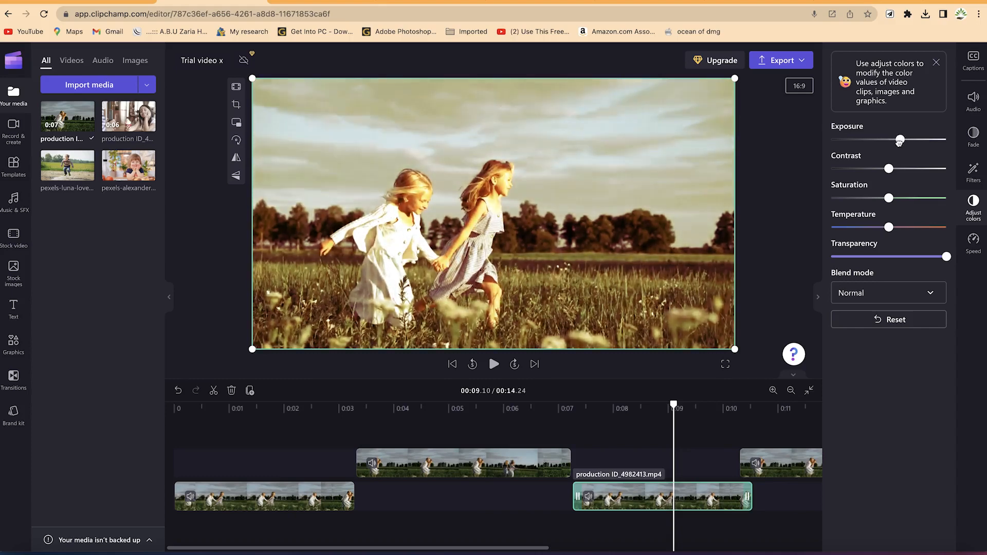
pyautogui.moveTo(890, 171); pyautogui.dragTo(857, 202)
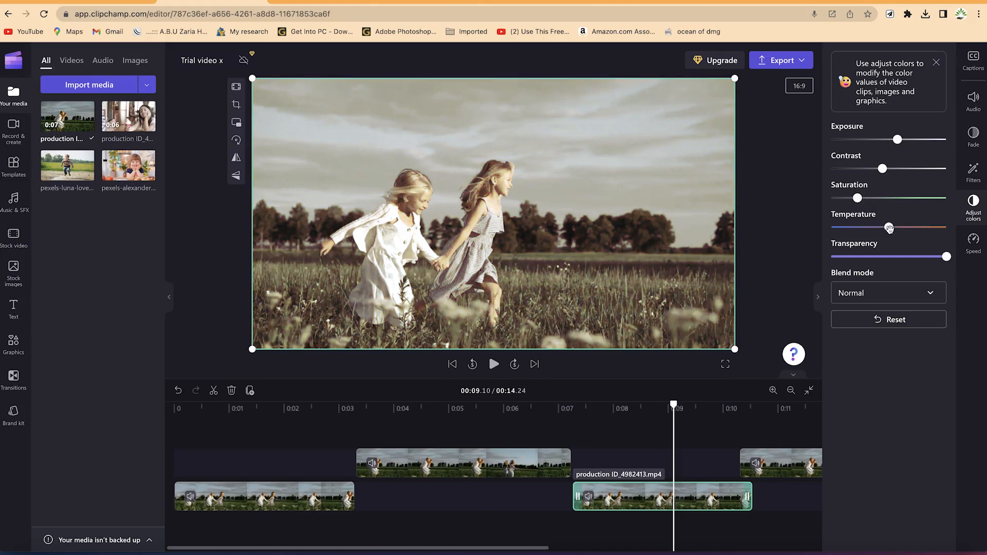
pyautogui.moveTo(888, 230); pyautogui.dragTo(869, 228)
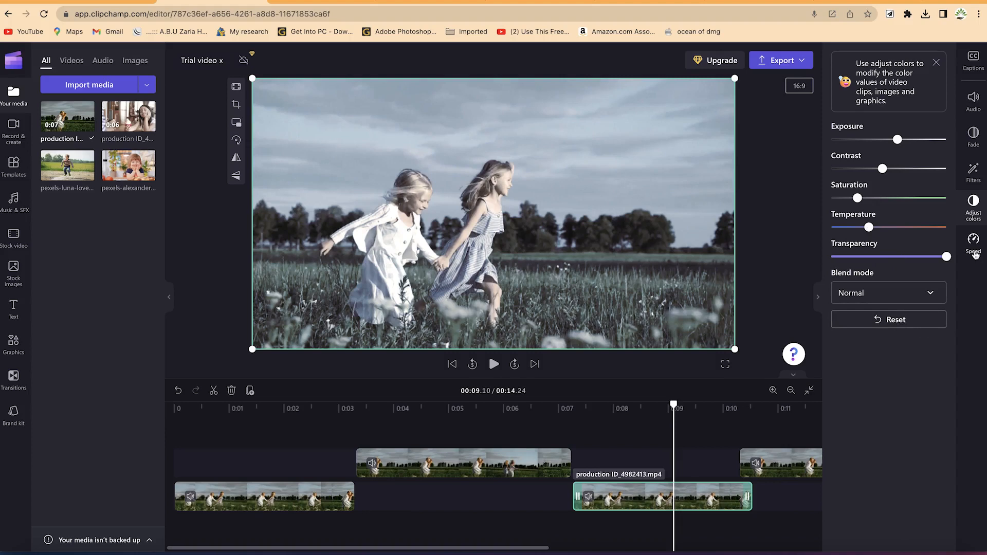
# Set the selected clip's speed to 2x and play it back from its start at about 7.2 seconds.
pyautogui.click(974, 253)
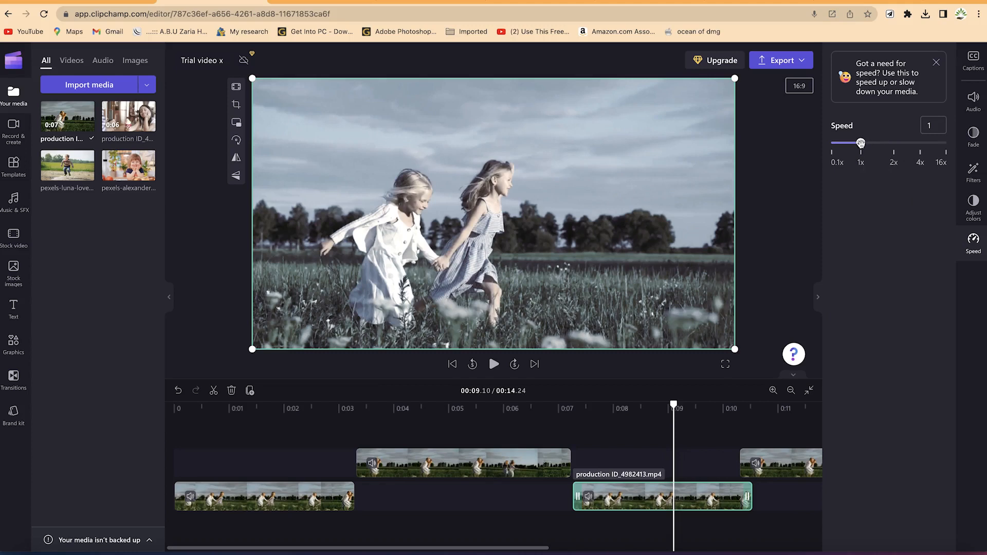
pyautogui.moveTo(863, 144); pyautogui.dragTo(895, 147)
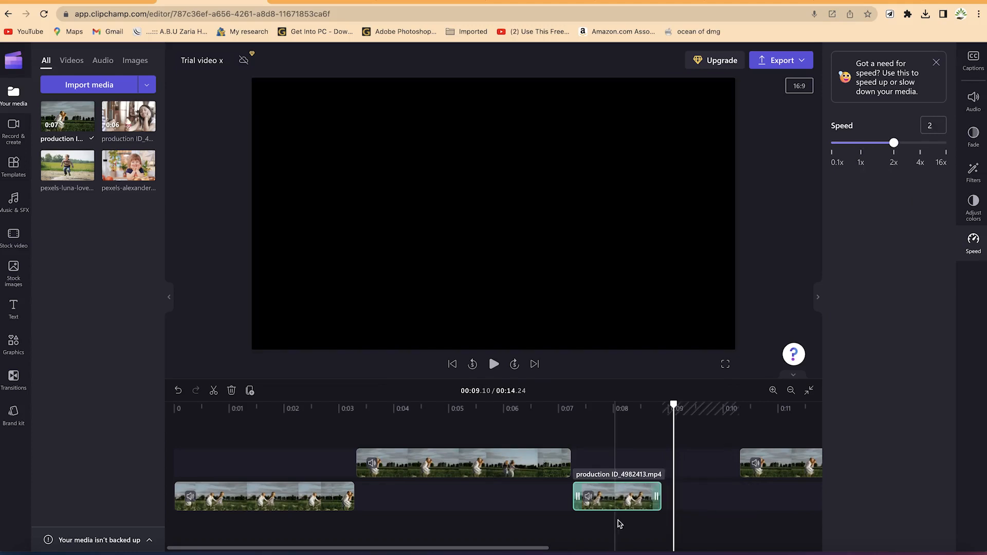
pyautogui.moveTo(671, 404); pyautogui.dragTo(573, 402)
pyautogui.press('space')
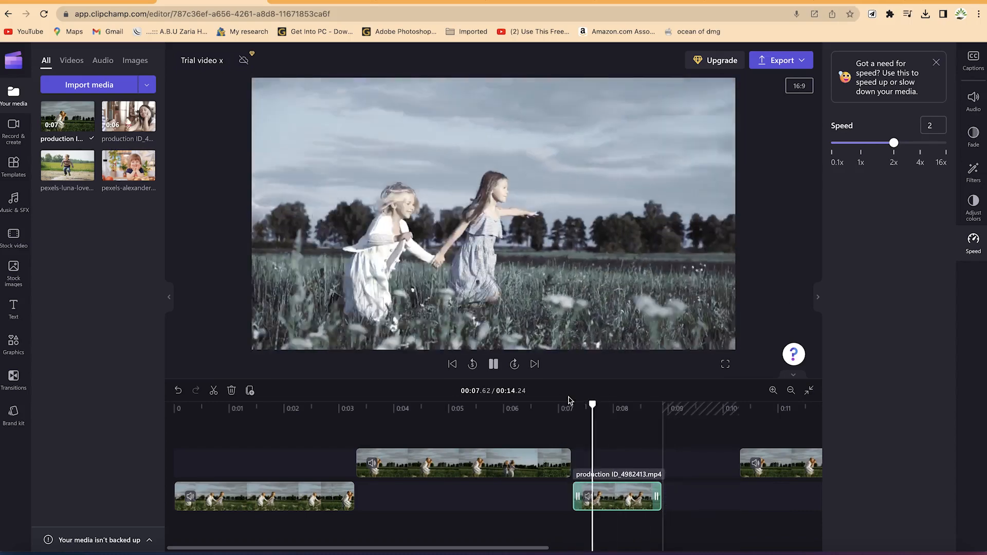
pyautogui.press('space')
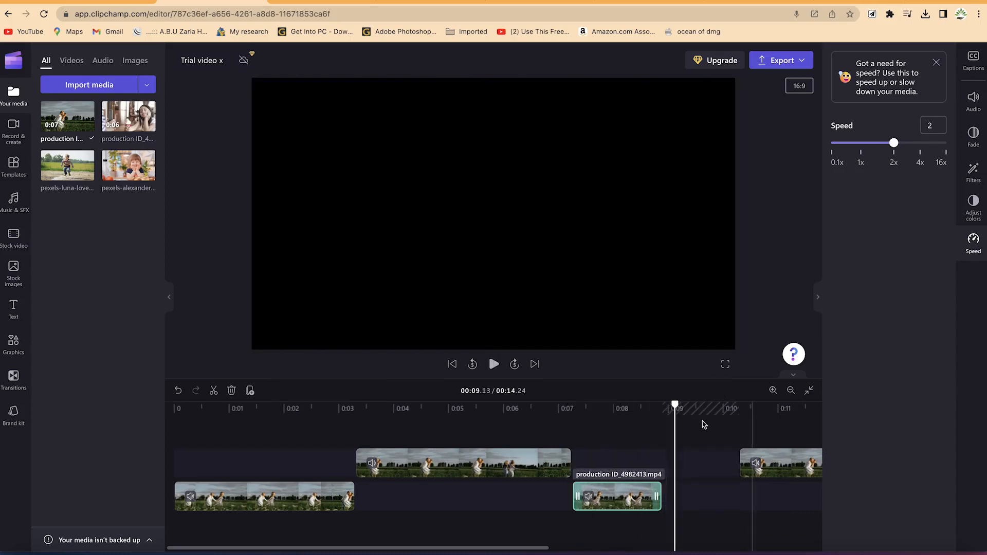
# Play the timeline from about 3 seconds to compare the normal-speed clip on the upper track with the sped-up clip.
pyautogui.moveTo(672, 406); pyautogui.dragTo(345, 372)
pyautogui.press('space')
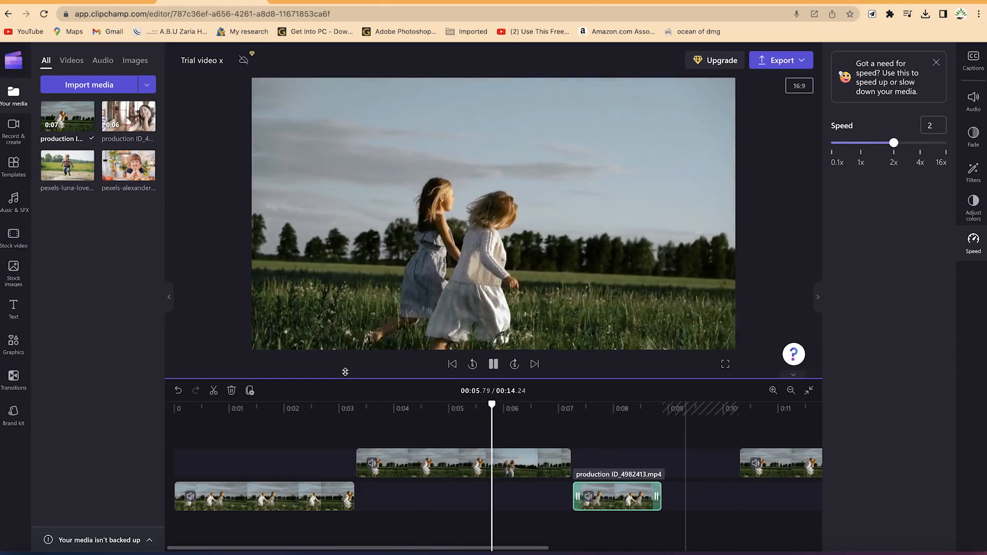
pyautogui.press('space')
pyautogui.press('space')
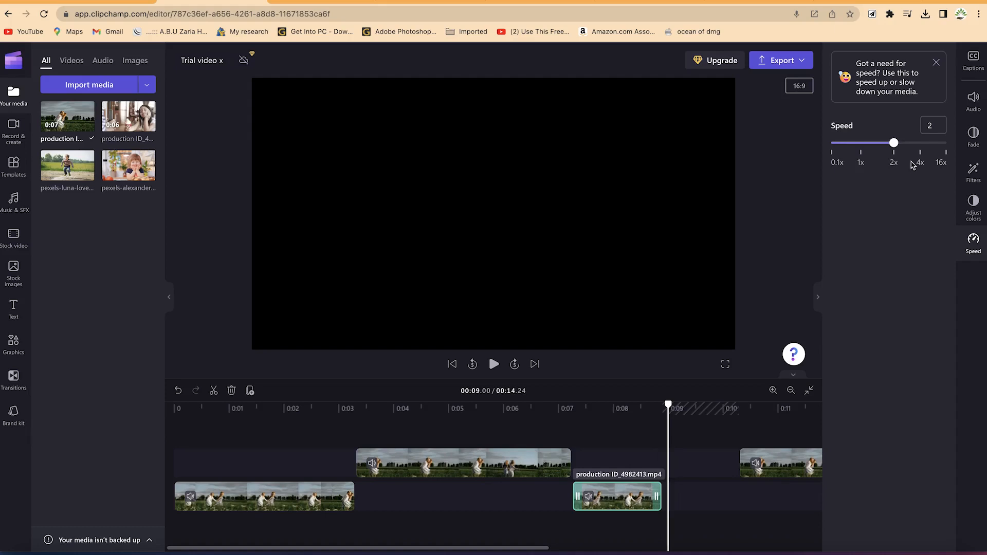
pyautogui.click(966, 240)
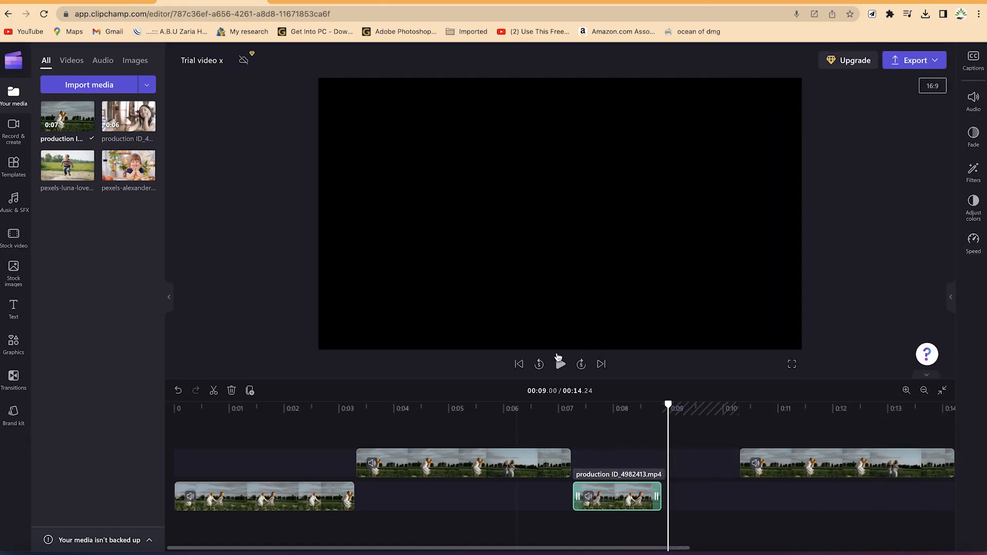
pyautogui.moveTo(669, 404); pyautogui.dragTo(609, 405)
pyautogui.click(542, 457)
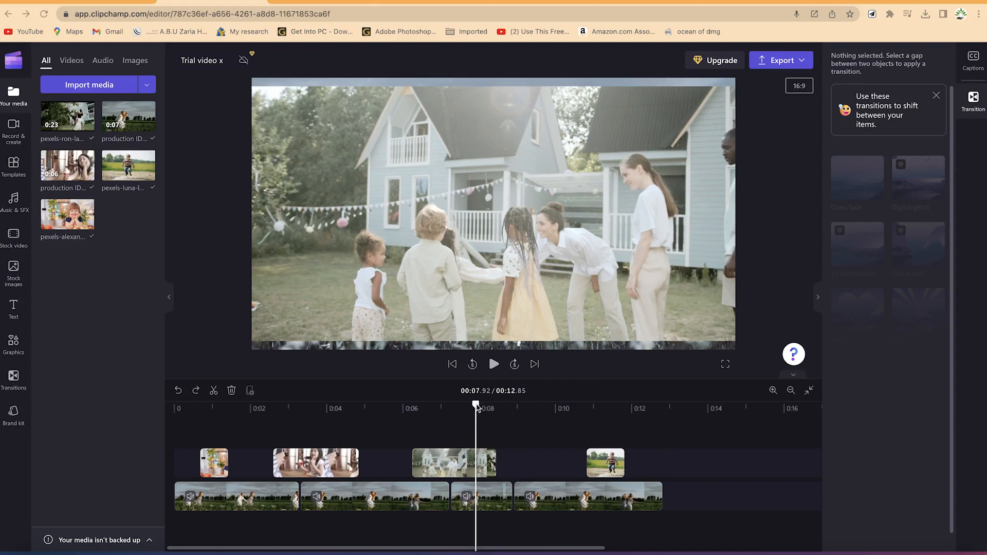
# Add a 1-second Cross fade transition between the third and fourth clips on the lower track.
pyautogui.moveTo(474, 406); pyautogui.dragTo(503, 411)
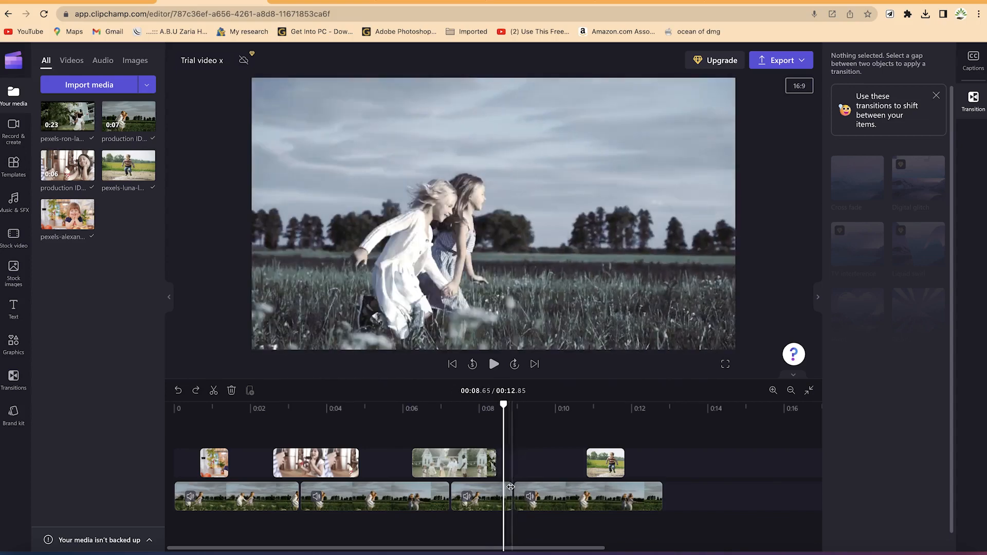
pyautogui.click(525, 497)
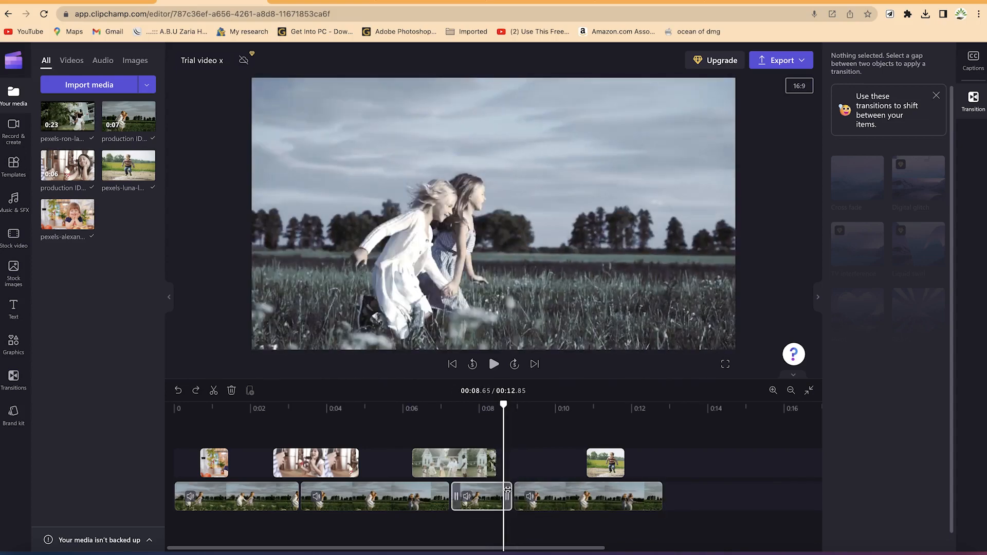
pyautogui.moveTo(511, 496)
pyautogui.click(483, 503)
pyautogui.click(517, 498)
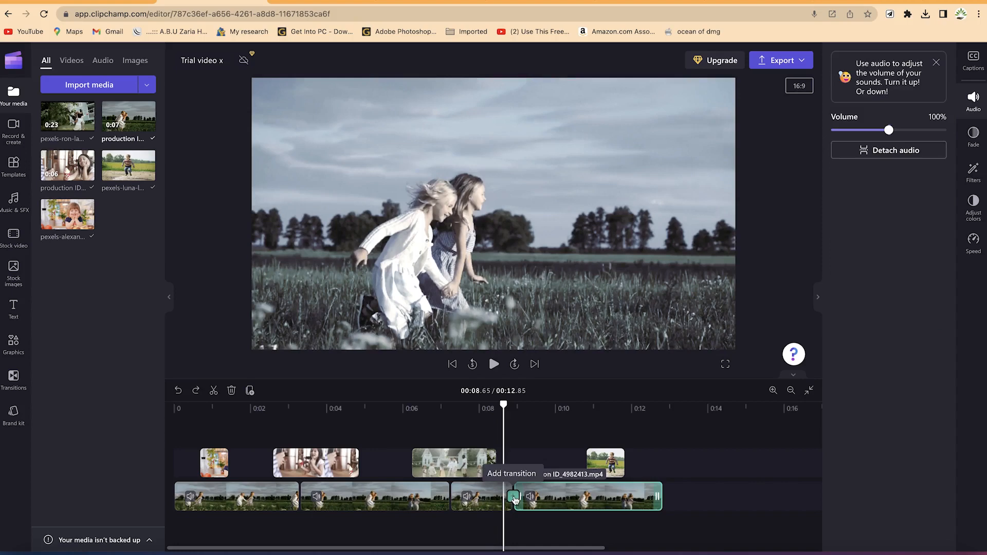
pyautogui.click(513, 497)
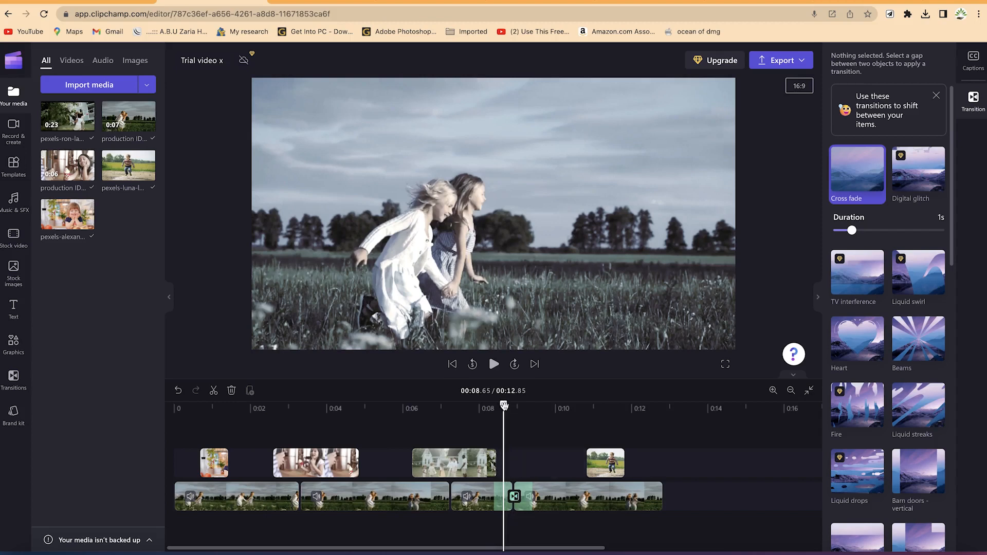
# Play the timeline from about 7.7 seconds to preview the Cross fade transition.
pyautogui.moveTo(504, 406); pyautogui.dragTo(468, 403)
pyautogui.press('space')
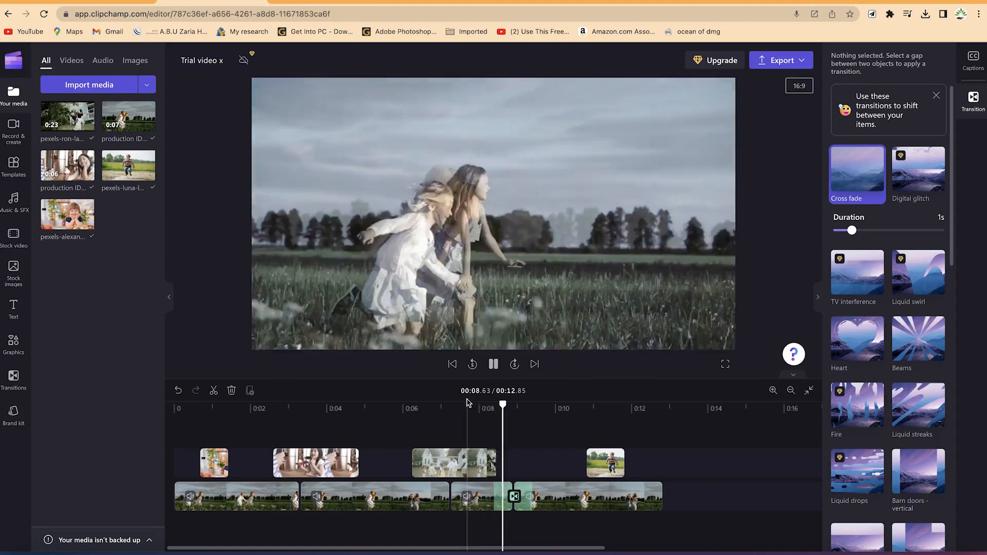
pyautogui.press('space')
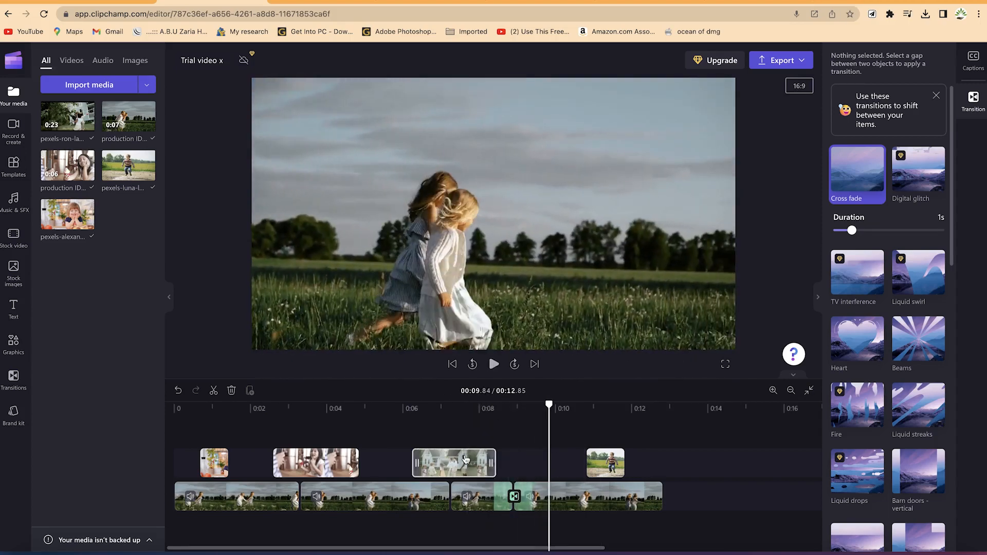
# Move the upper track's family clip about 0.9 seconds earlier and play from about 8.2 seconds to preview the Cross fade transition.
pyautogui.moveTo(455, 461); pyautogui.dragTo(420, 461)
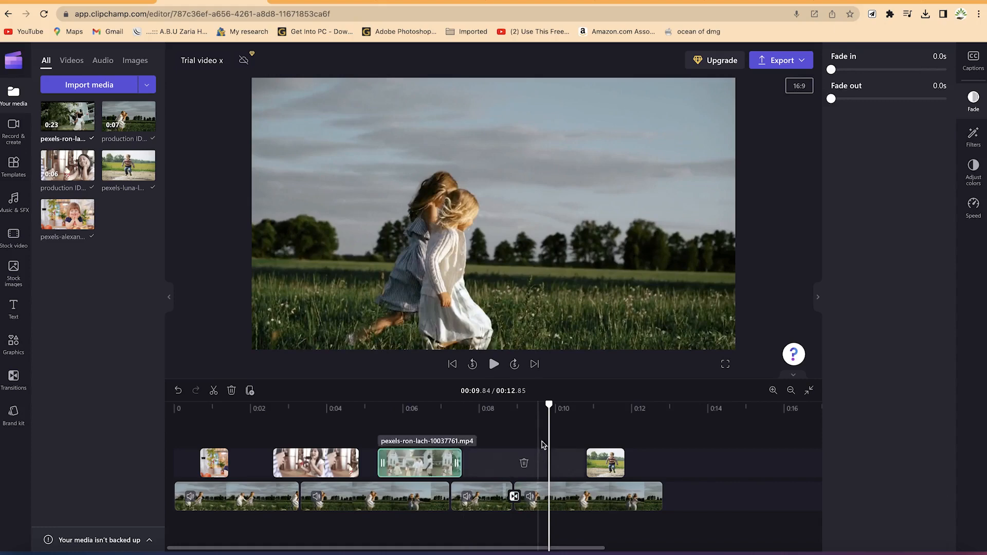
pyautogui.moveTo(556, 409); pyautogui.dragTo(488, 410)
pyautogui.press('space')
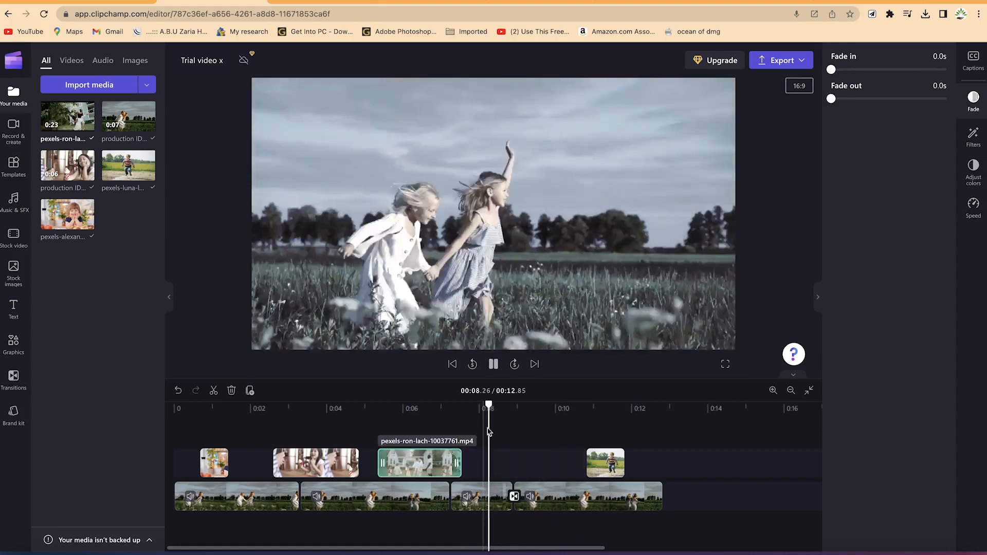
pyautogui.press('space')
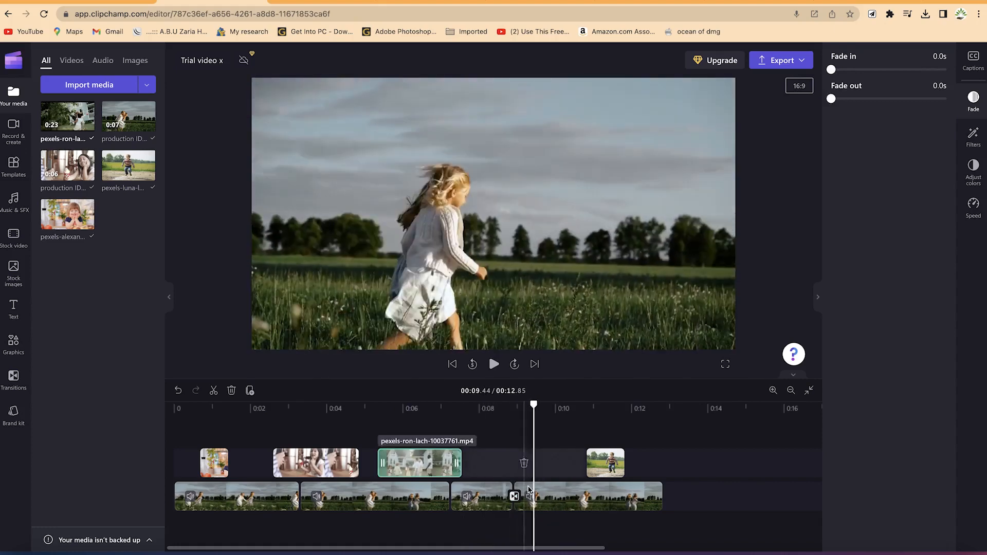
# Try lengthening the Cross fade between the third and fourth lower-track clips to 2.7 and 3.31 seconds.
pyautogui.click(514, 497)
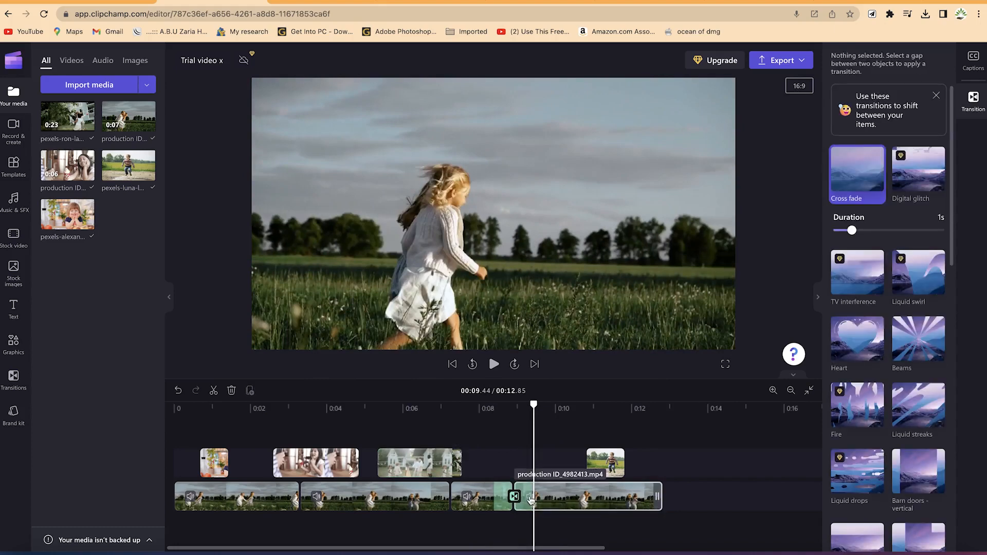
pyautogui.click(530, 499)
pyautogui.click(516, 498)
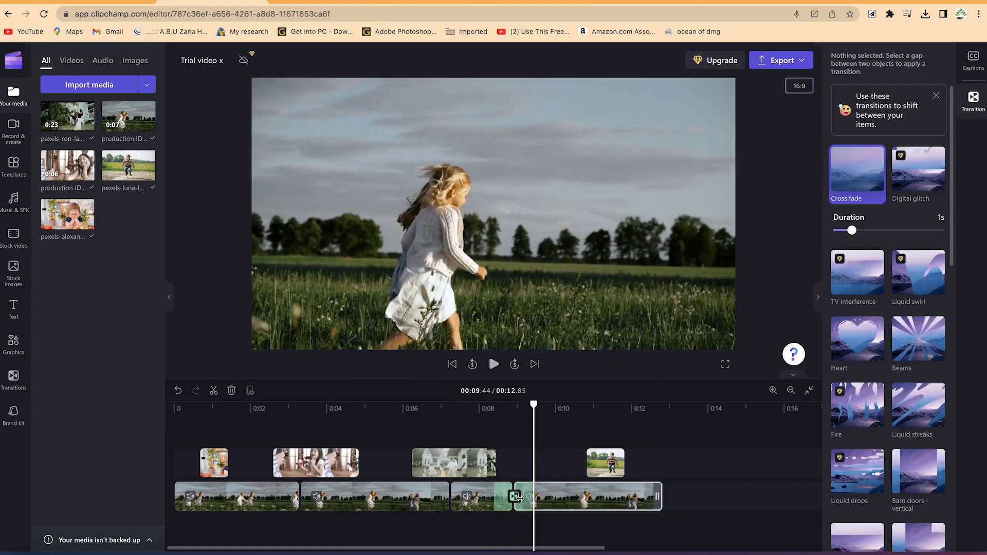
pyautogui.click(976, 100)
pyautogui.click(976, 100)
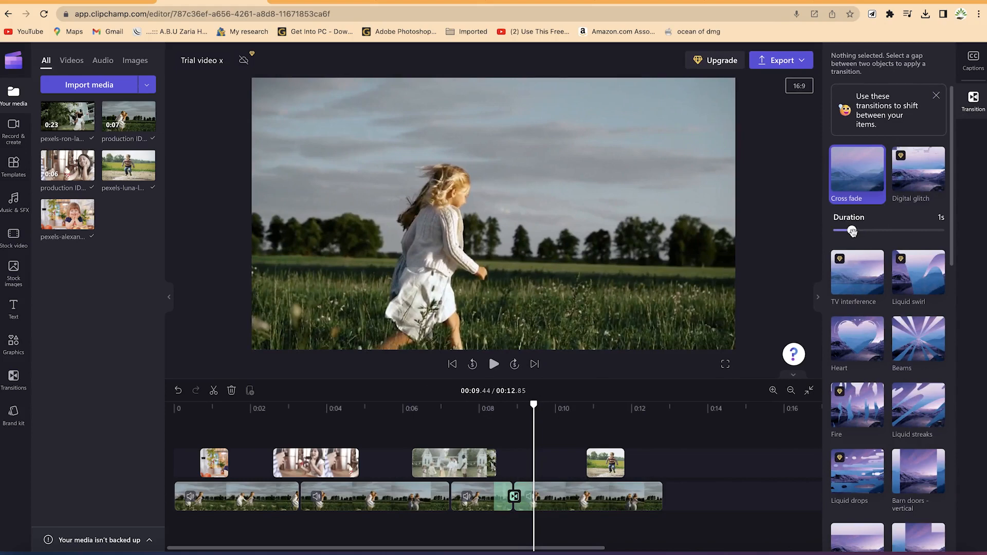
pyautogui.moveTo(854, 231); pyautogui.dragTo(891, 232)
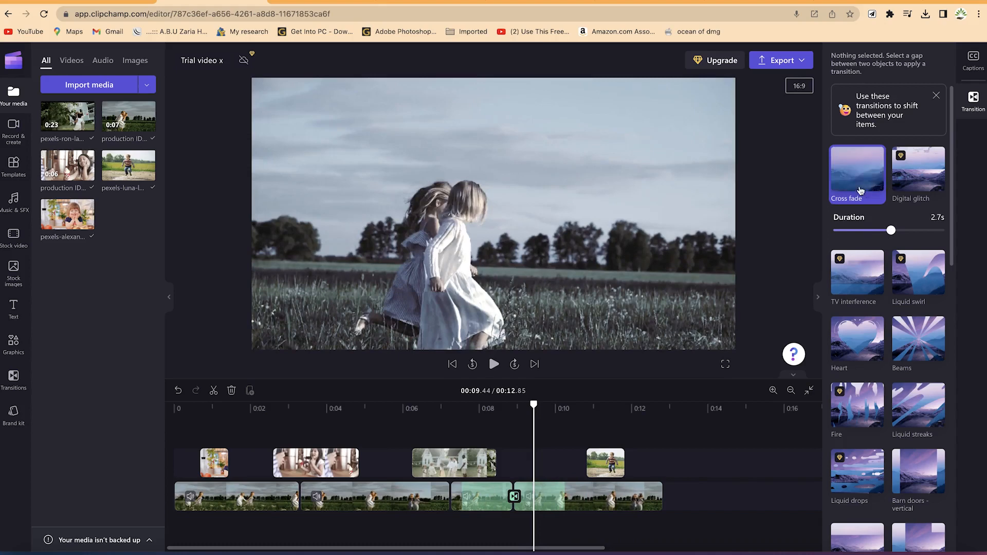
pyautogui.click(906, 231)
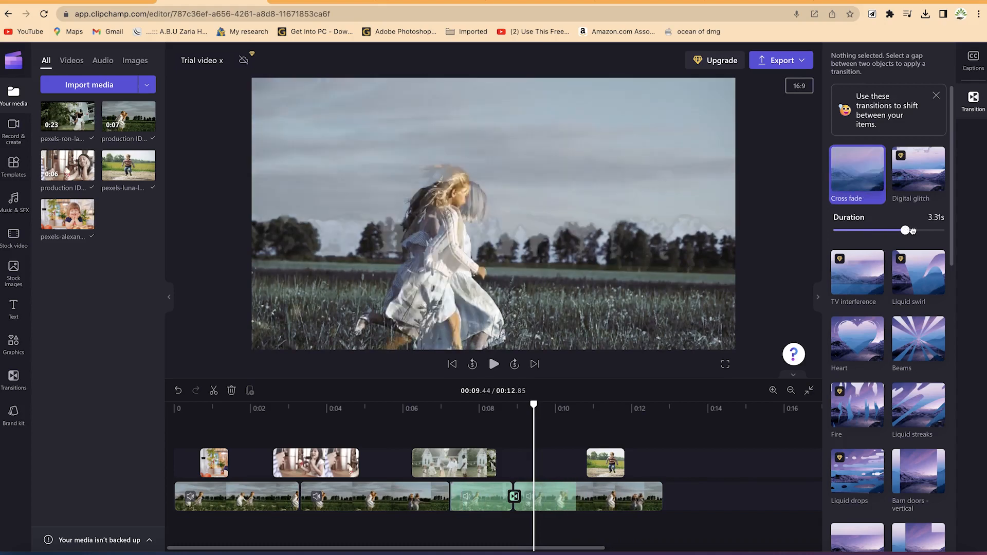
pyautogui.moveTo(912, 231); pyautogui.dragTo(925, 232)
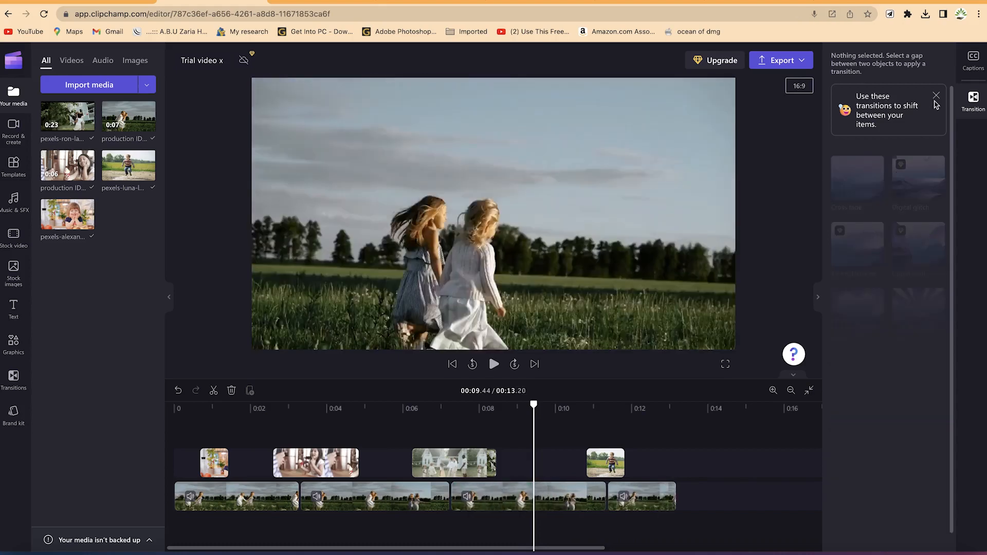
# Reopen the transition settings and set the Cross fade's duration to 1.56 seconds.
pyautogui.click(968, 105)
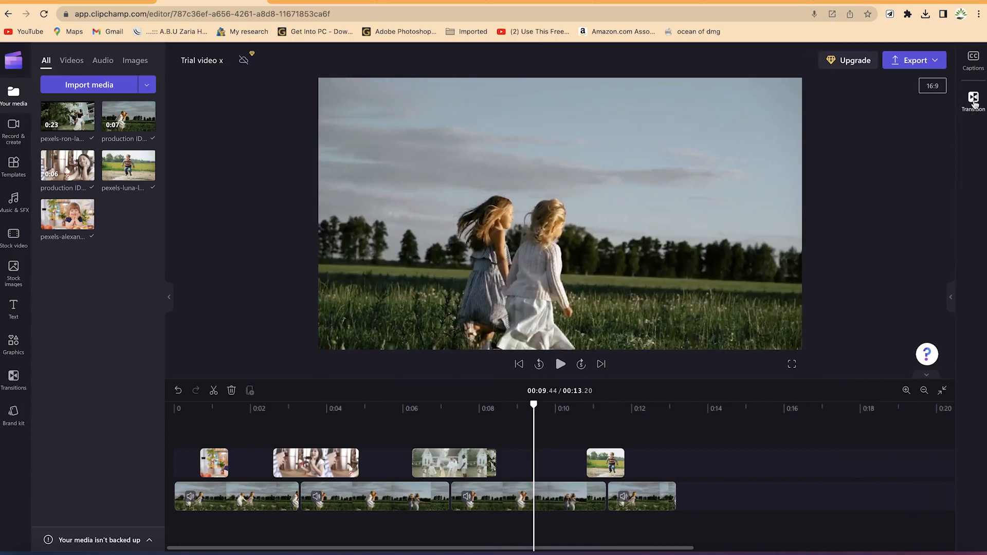
pyautogui.click(973, 100)
pyautogui.click(873, 191)
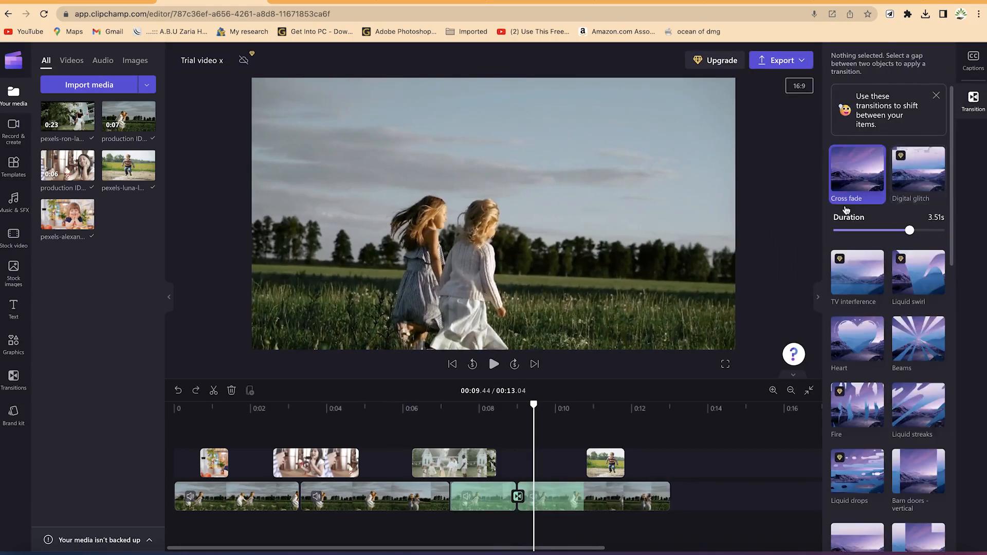
pyautogui.moveTo(911, 232); pyautogui.dragTo(865, 230)
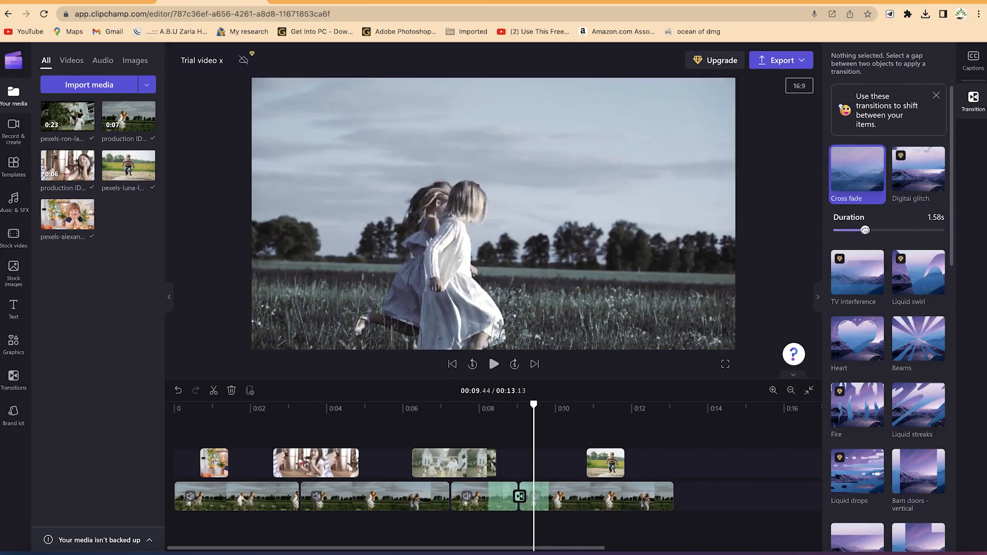
pyautogui.moveTo(865, 231); pyautogui.dragTo(864, 230)
# Play the timeline from about 7.9 seconds to preview the 1.56-second Cross fade.
pyautogui.moveTo(533, 405); pyautogui.dragTo(477, 422)
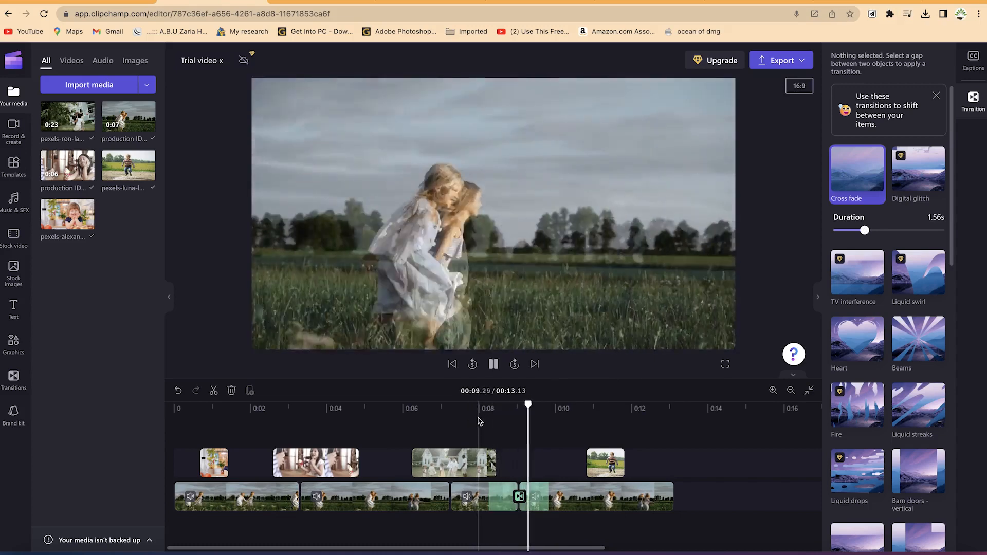
pyautogui.press('space')
pyautogui.press('space')
pyautogui.press('space')
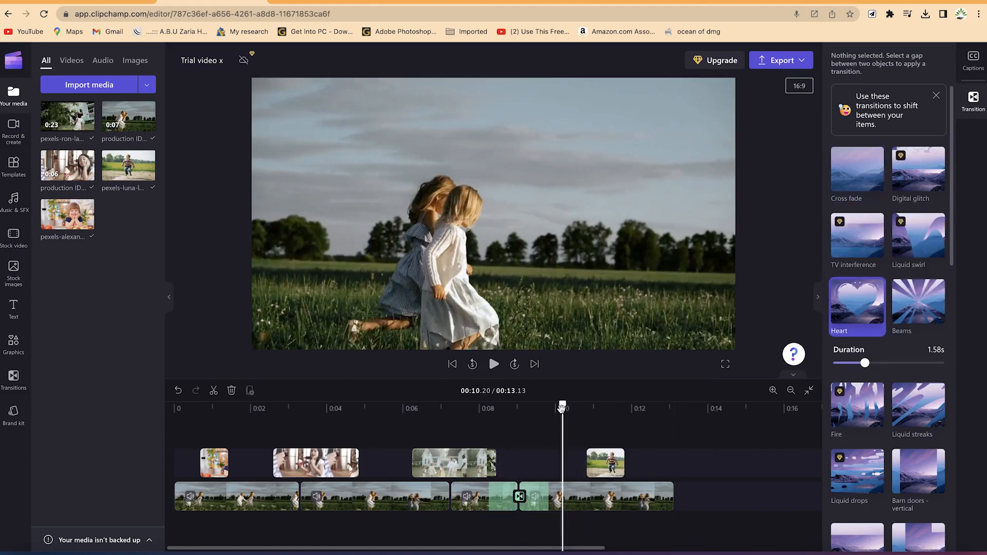
# Preview the Heart transition from about 8 seconds, switch it to Liquid streaks and play that from about 7.7 seconds.
pyautogui.moveTo(562, 408); pyautogui.dragTo(480, 407)
pyautogui.press('space')
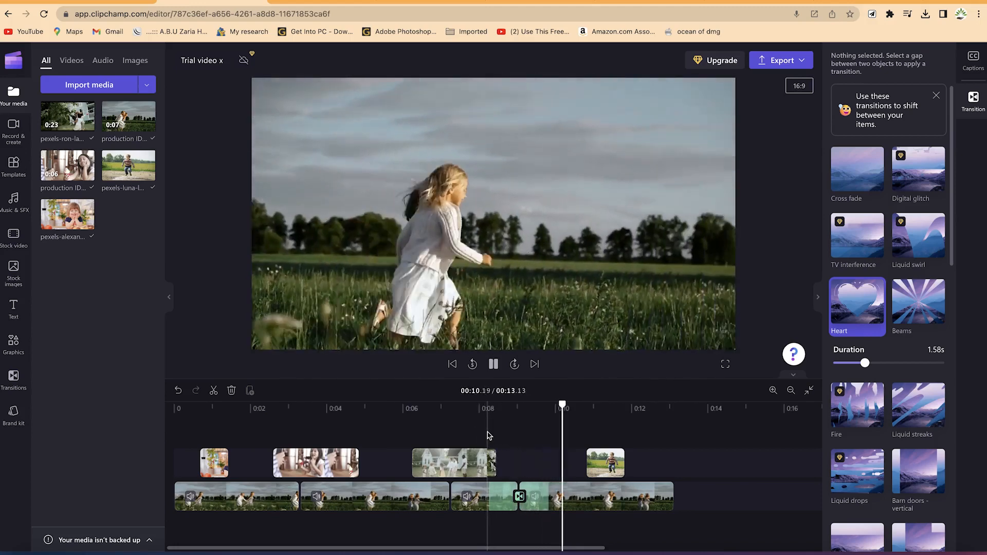
pyautogui.press('space')
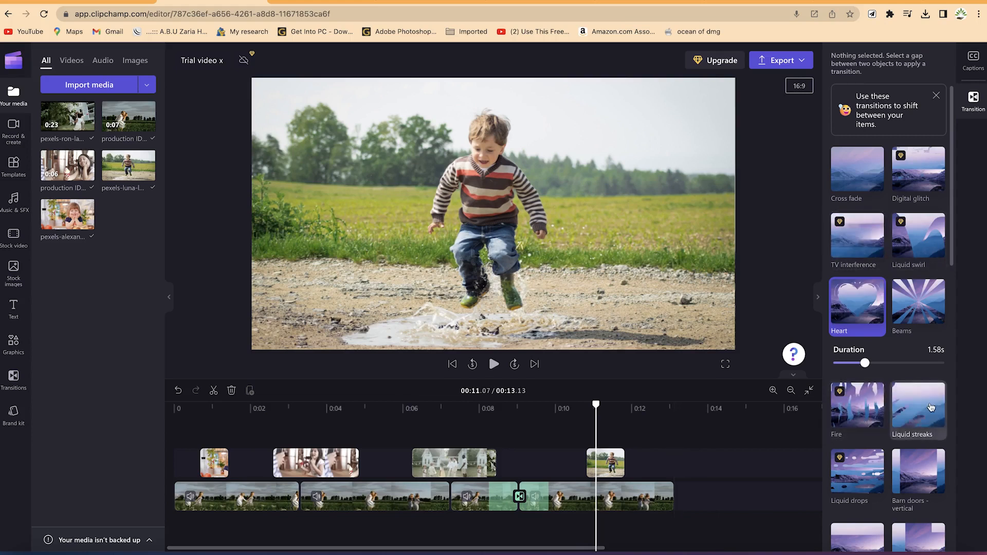
pyautogui.moveTo(596, 408); pyautogui.dragTo(468, 441)
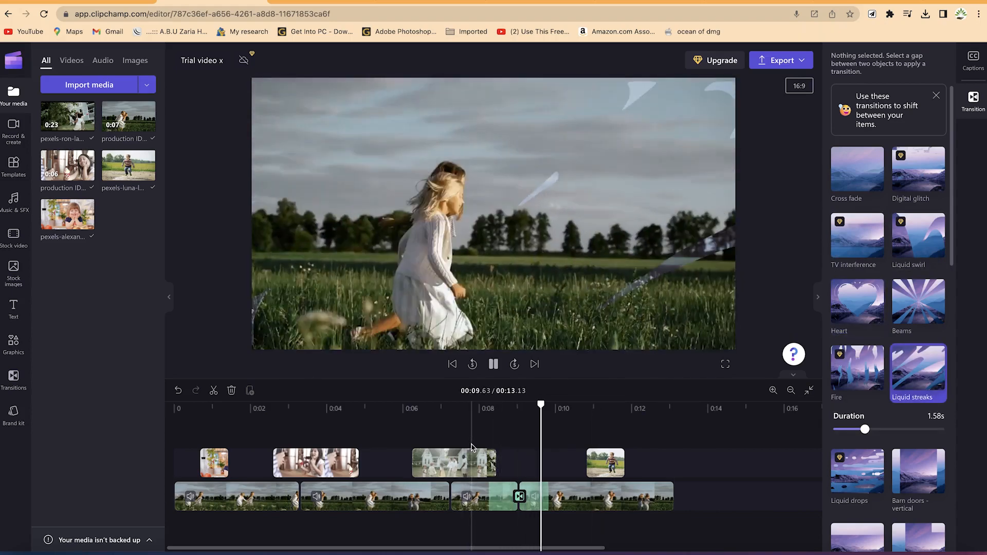
pyautogui.press('space')
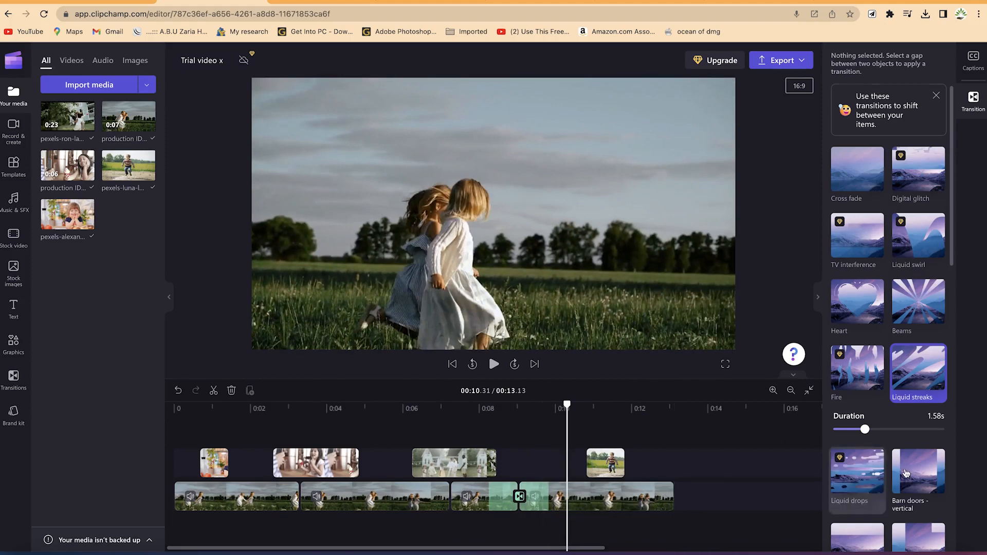
# Replace the transition between the third and fourth lower-track clips with Zoom in.
pyautogui.scroll(-4, 901, 469)
pyautogui.scroll(-3, 900, 469)
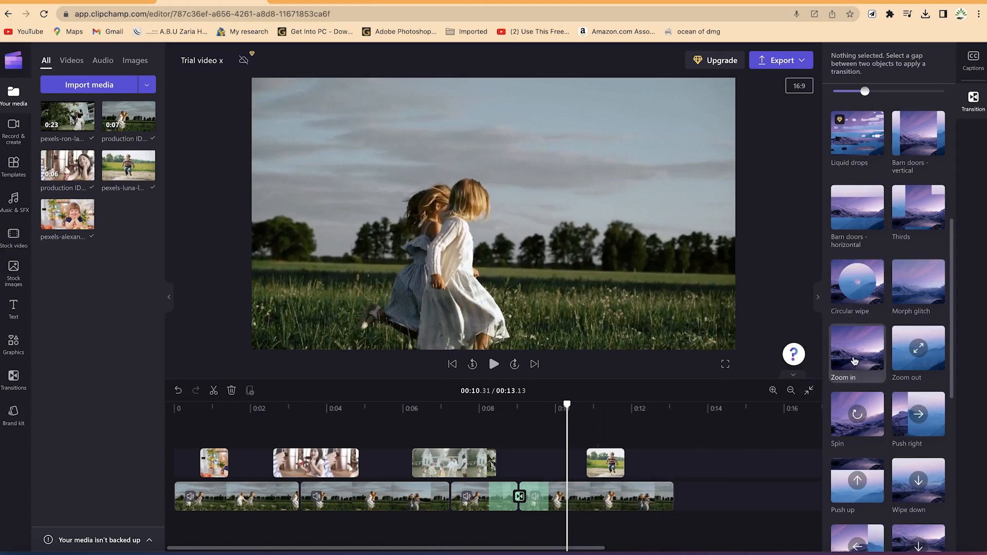
pyautogui.click(839, 371)
# Play the Zoom in transition twice from about 8 seconds and look through the remaining available transitions.
pyautogui.moveTo(566, 405); pyautogui.dragTo(483, 417)
pyautogui.press('space')
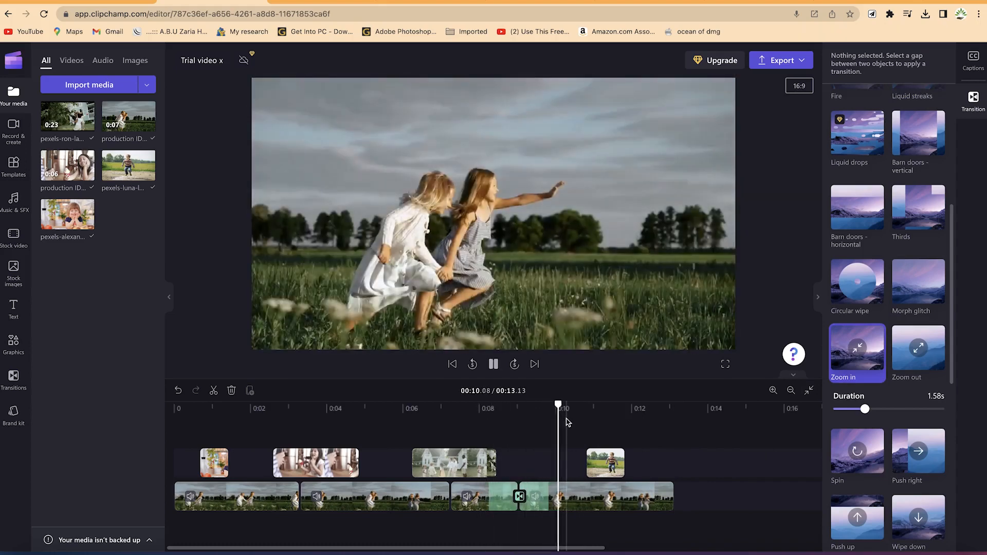
pyautogui.press('space')
pyautogui.moveTo(573, 405); pyautogui.dragTo(473, 411)
pyautogui.press('space')
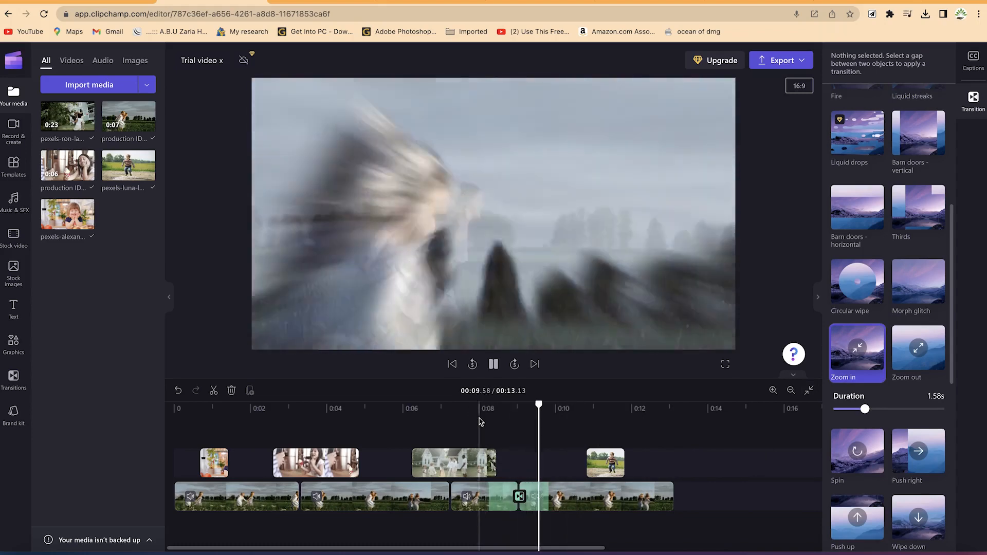
pyautogui.press('space')
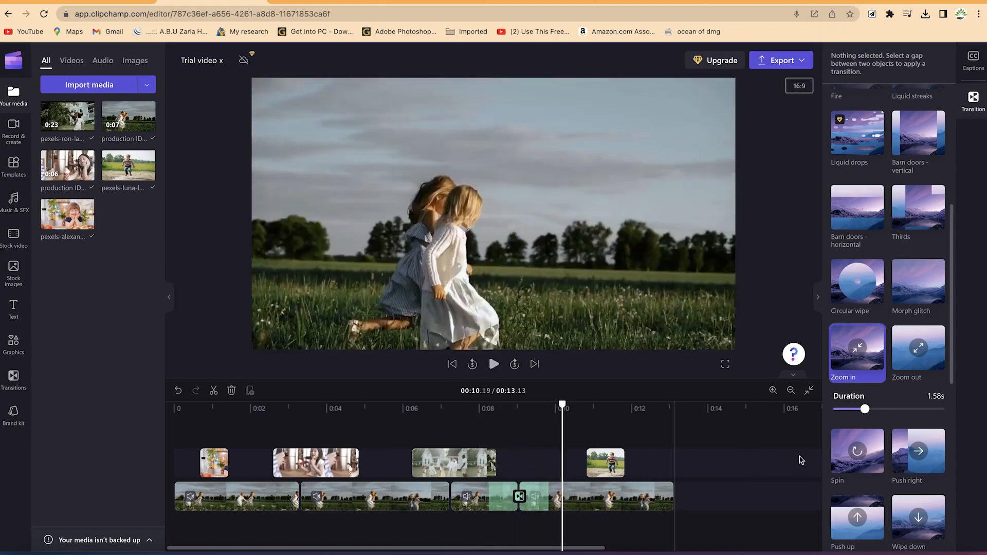
pyautogui.scroll(-7, 894, 344)
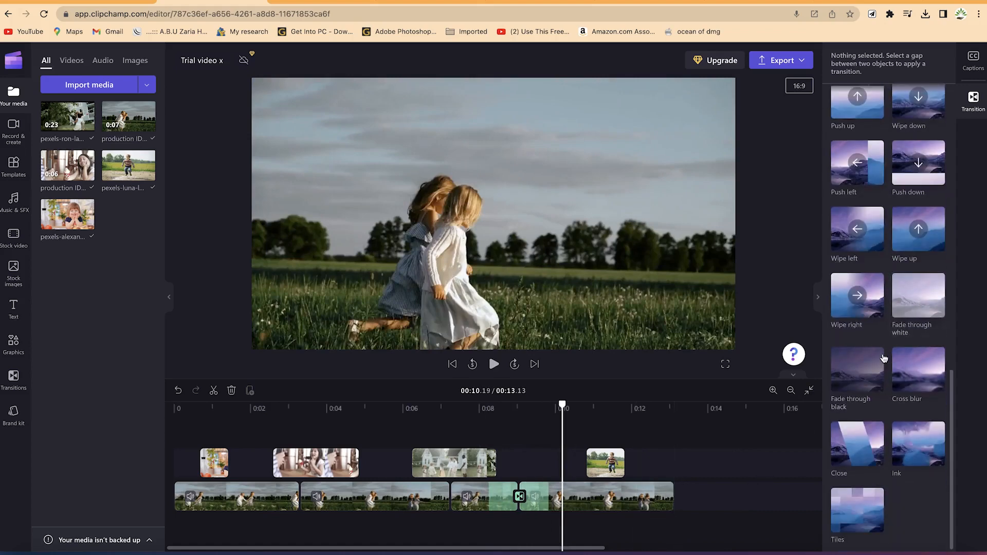
pyautogui.scroll(10, 889, 395)
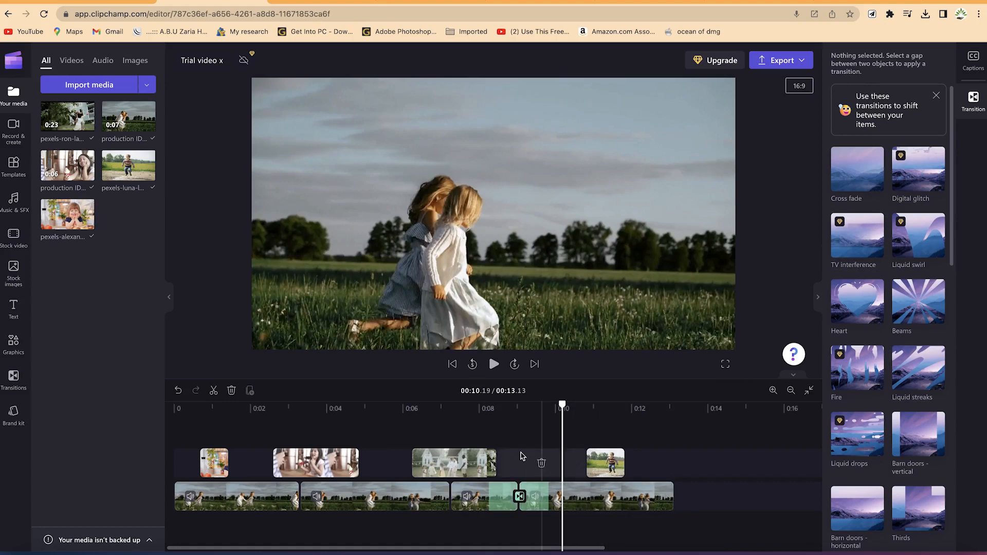
# Move the upper track's family clip to the end of the lower track and try a transition in the gap before it.
pyautogui.moveTo(475, 457); pyautogui.dragTo(714, 503)
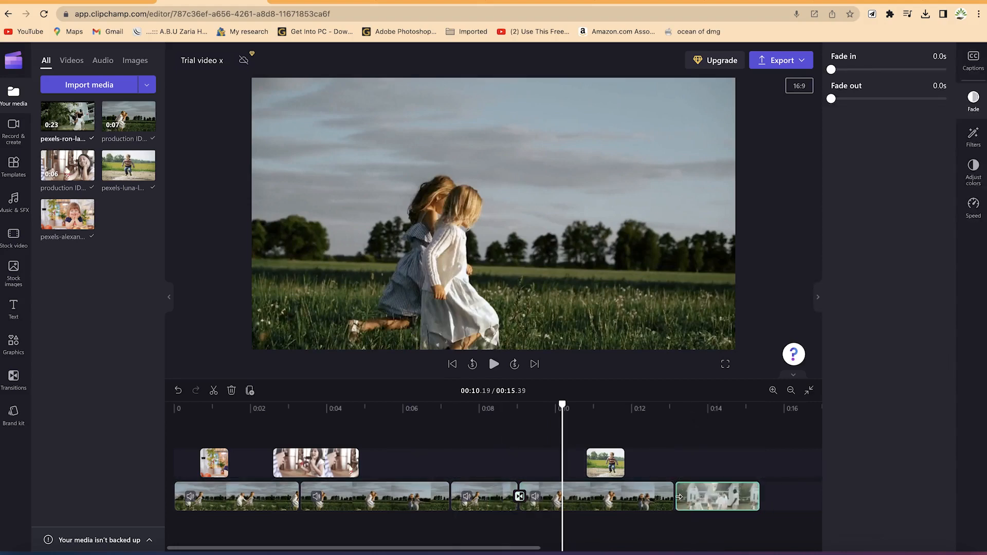
pyautogui.click(674, 501)
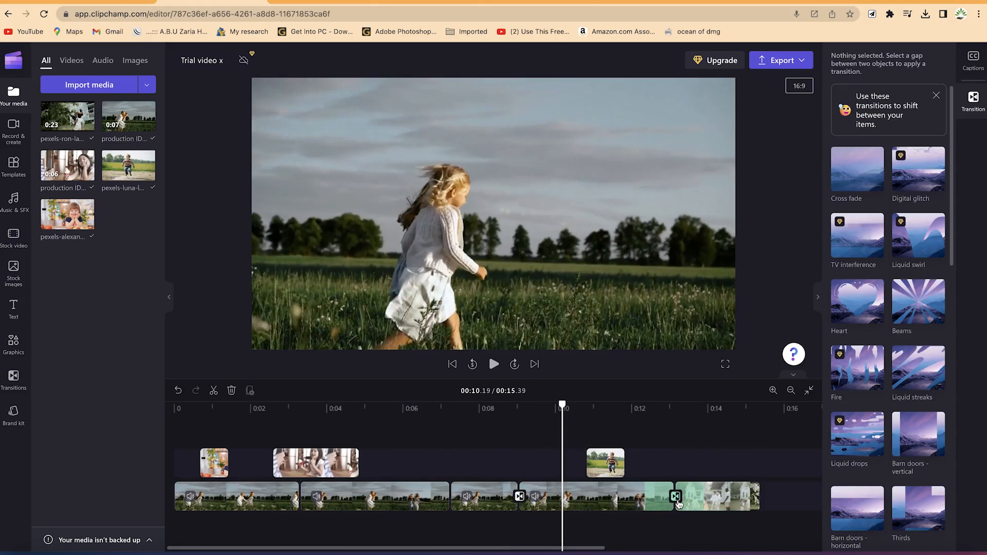
pyautogui.click(636, 500)
pyautogui.click(720, 496)
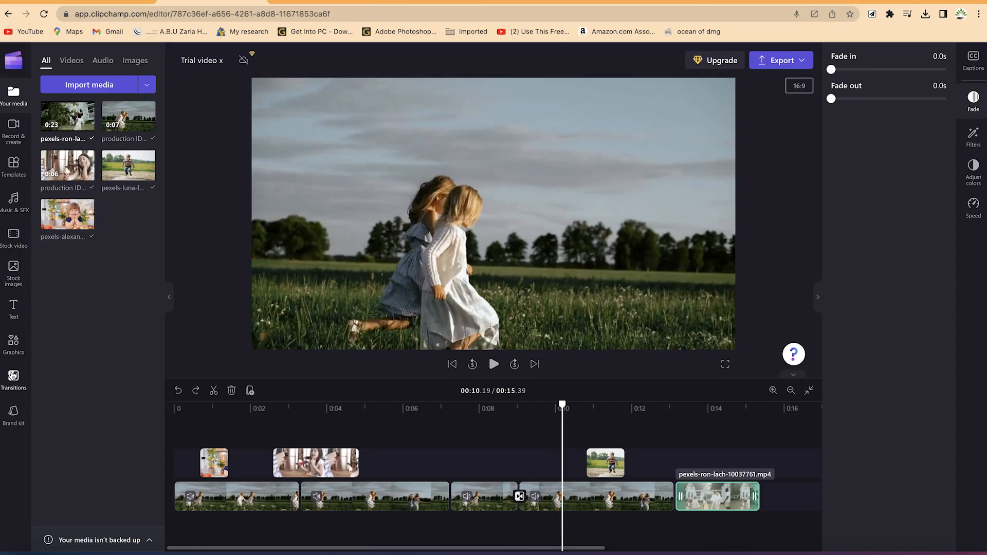
# Add a Circular wipe transition from the transitions library between the fourth and fifth clips on the lower track.
pyautogui.click(13, 376)
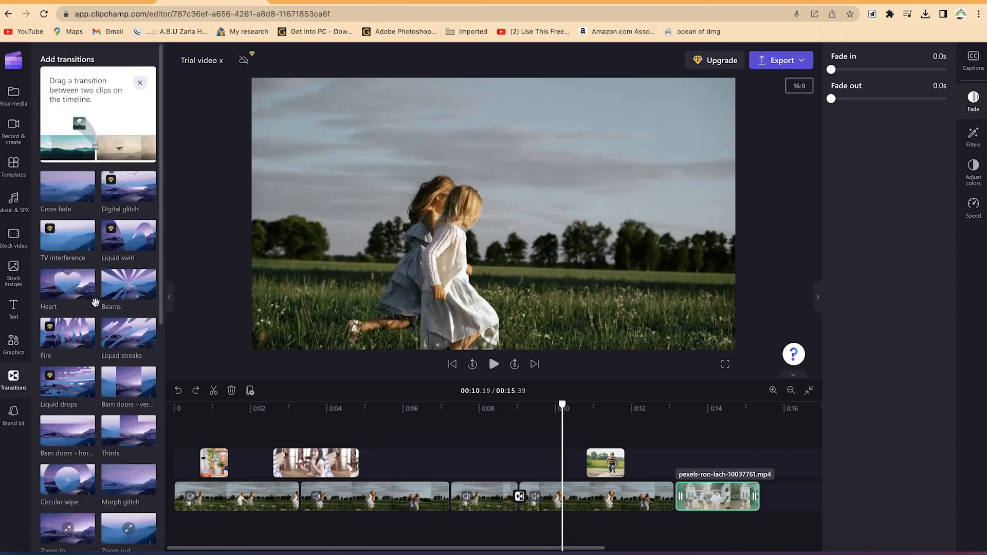
pyautogui.scroll(-1, 67, 435)
pyautogui.moveTo(67, 436); pyautogui.dragTo(679, 505)
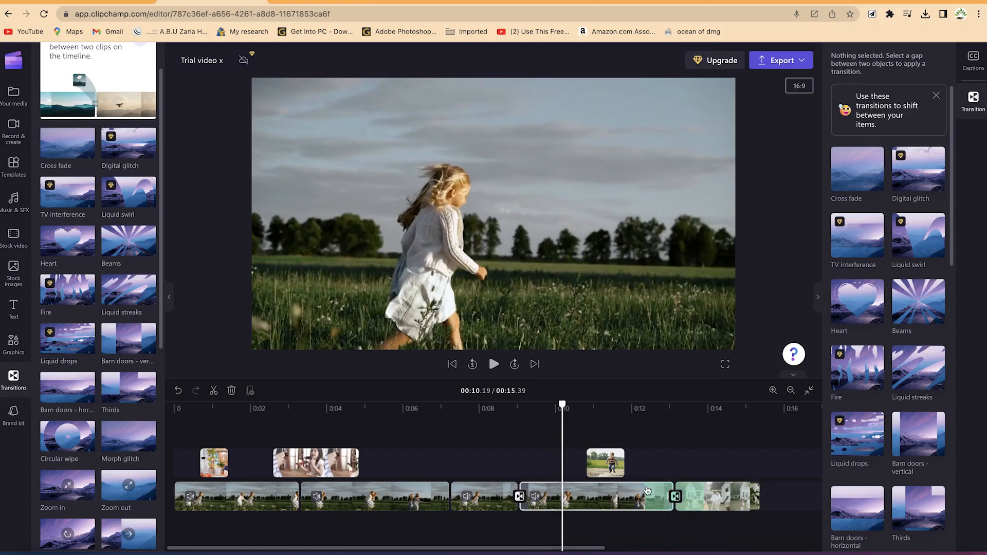
# Play the timeline from about 12.2 seconds to preview the Circular wipe transition.
pyautogui.moveTo(563, 405); pyautogui.dragTo(638, 408)
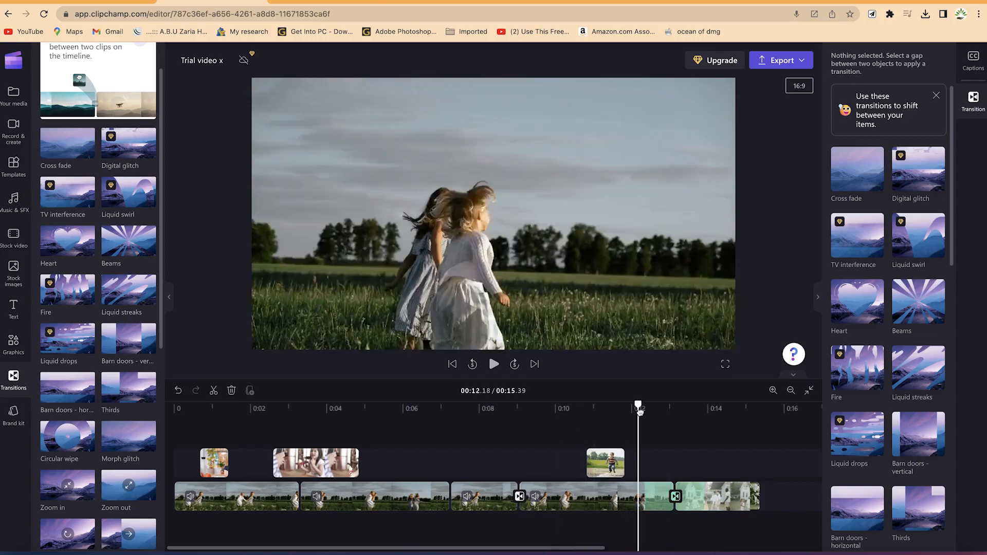
pyautogui.press('space')
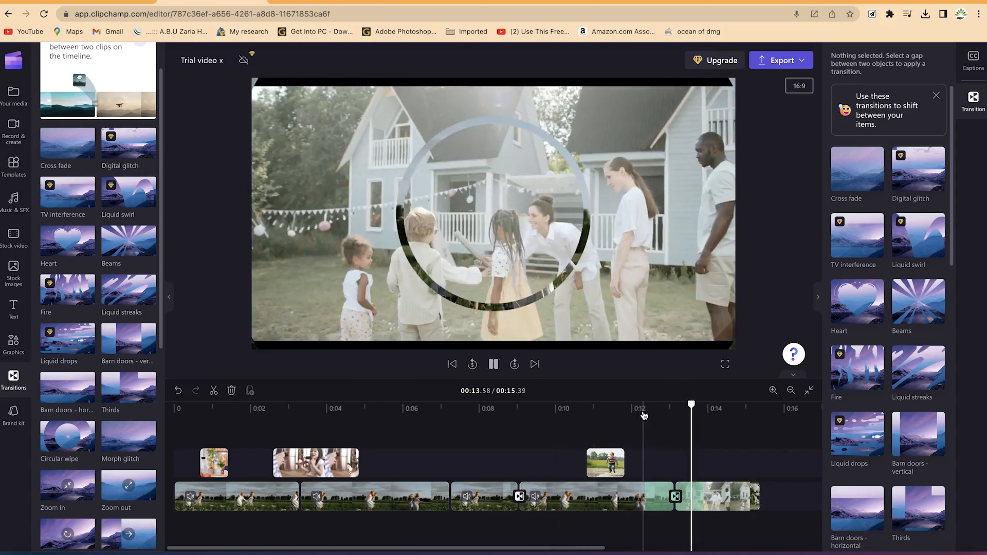
pyautogui.press('space')
pyautogui.hscroll(6, 644, 416)
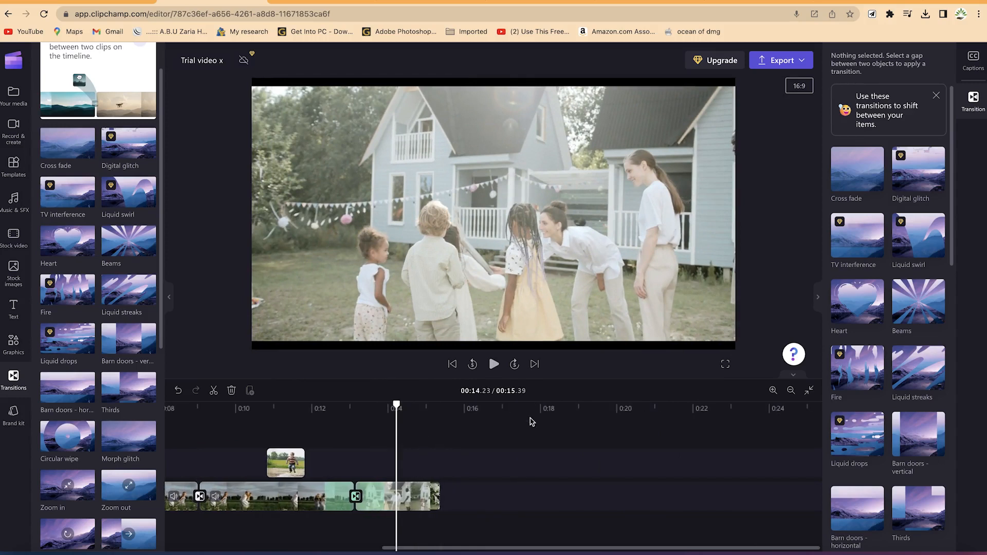
# Hide the transition settings and the transitions library to give the timeline more room.
pyautogui.click(976, 103)
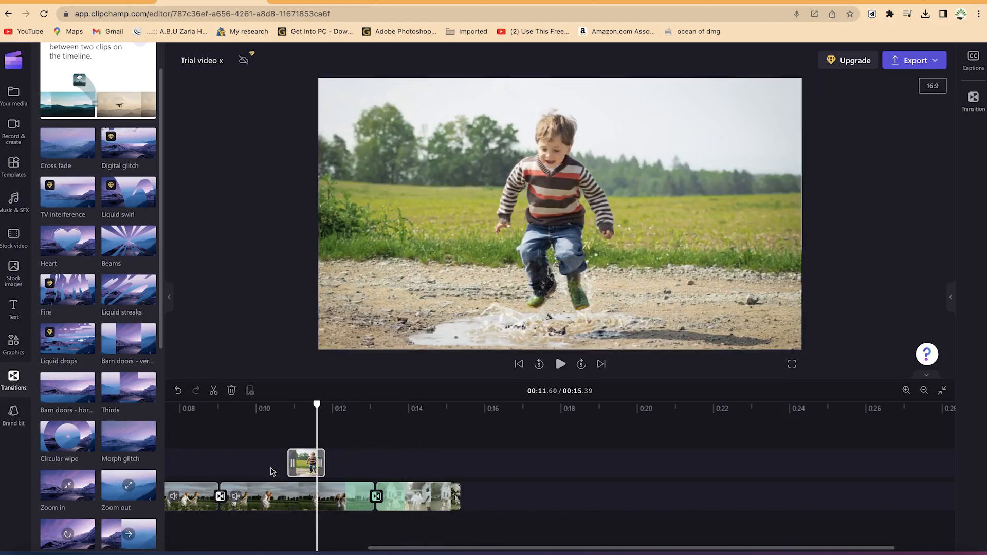
pyautogui.click(13, 380)
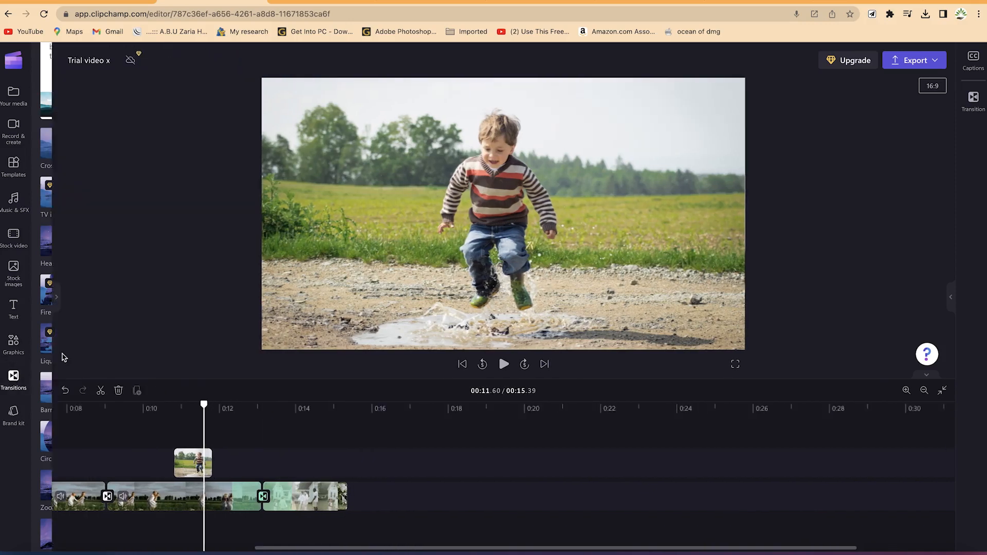
pyautogui.hscroll(-5, 211, 551)
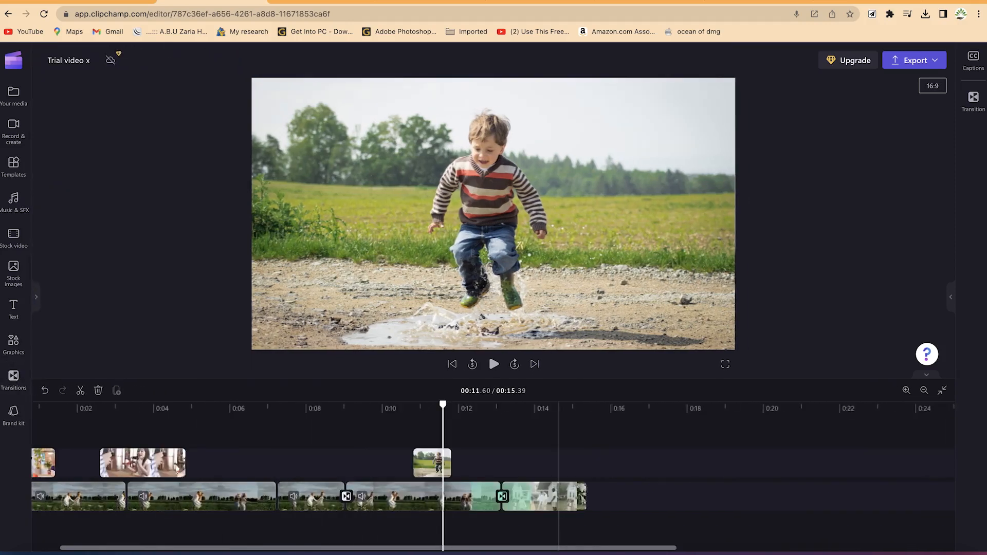
# Scrub the playhead back to about 6.2 seconds and select the second clip on the lower track.
pyautogui.click(173, 501)
pyautogui.click(378, 465)
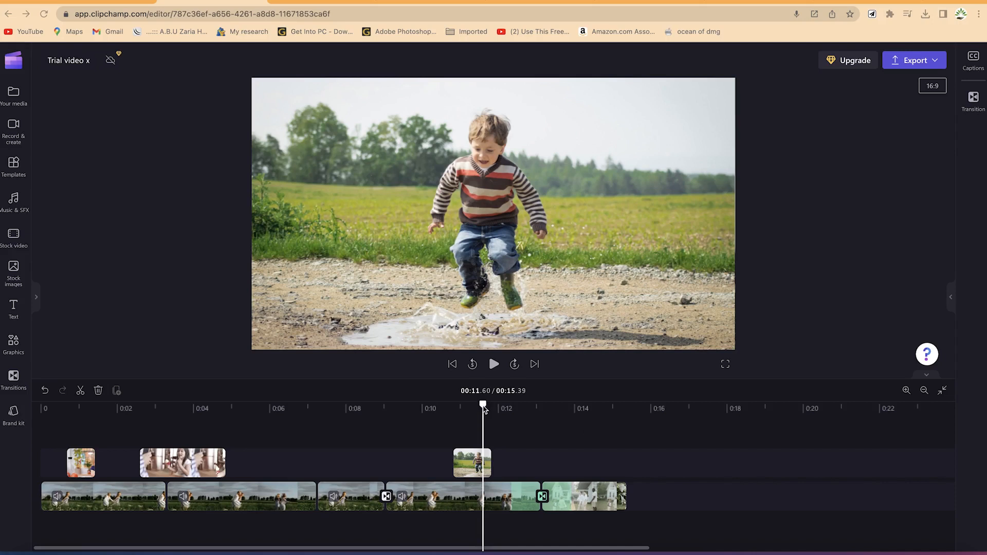
pyautogui.moveTo(481, 406); pyautogui.dragTo(277, 429)
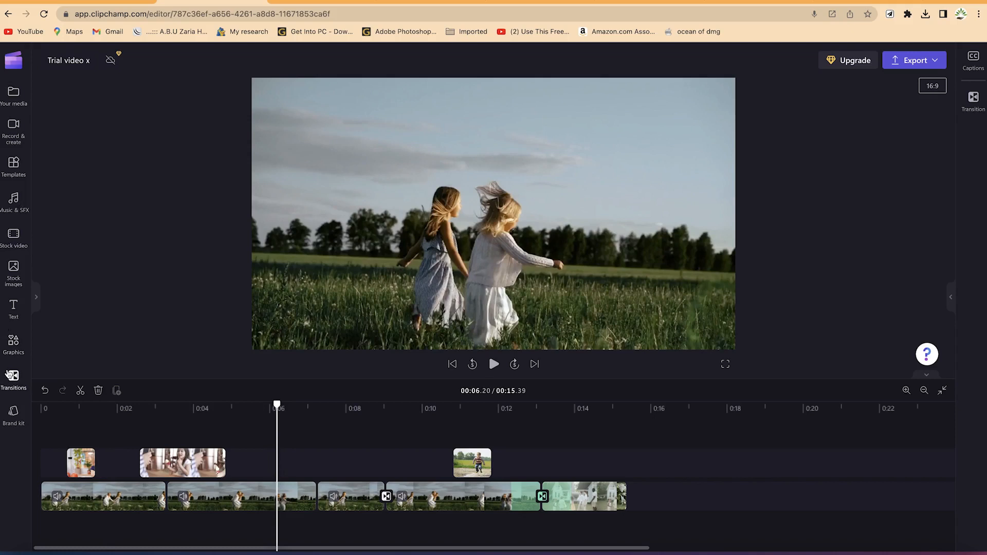
pyautogui.click(283, 510)
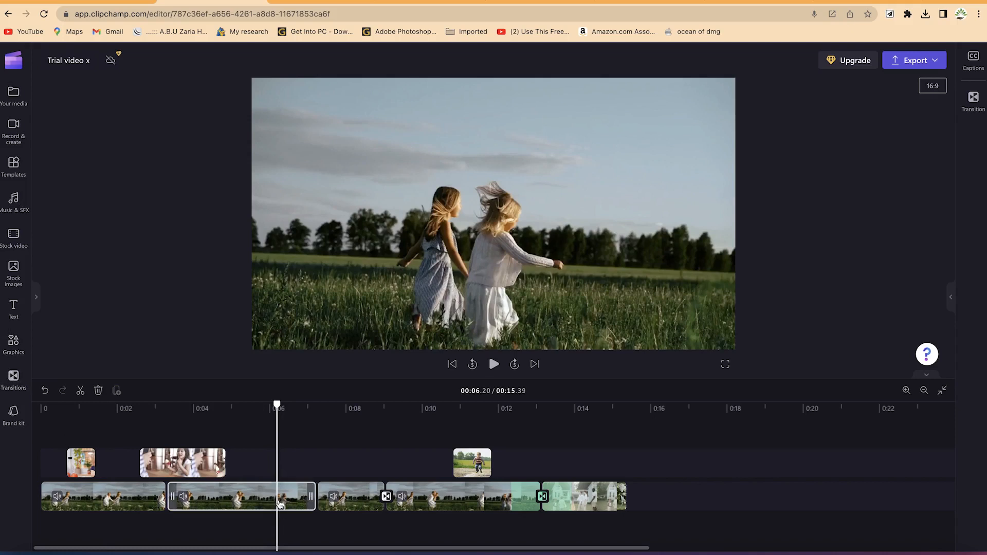
pyautogui.click(280, 503)
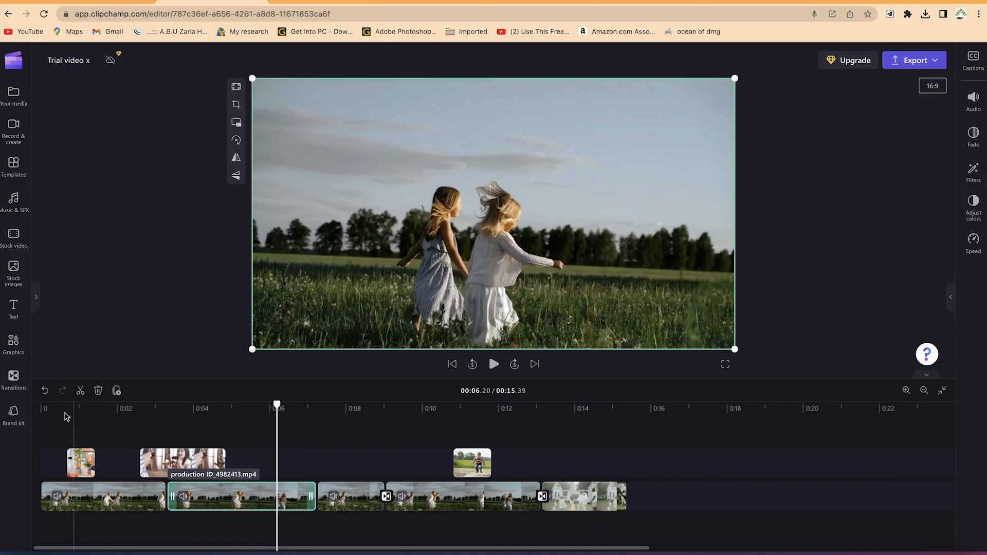
# Open the text library and shift all clips about 3.5 seconds later to leave a gap at the start of the timeline.
pyautogui.click(13, 309)
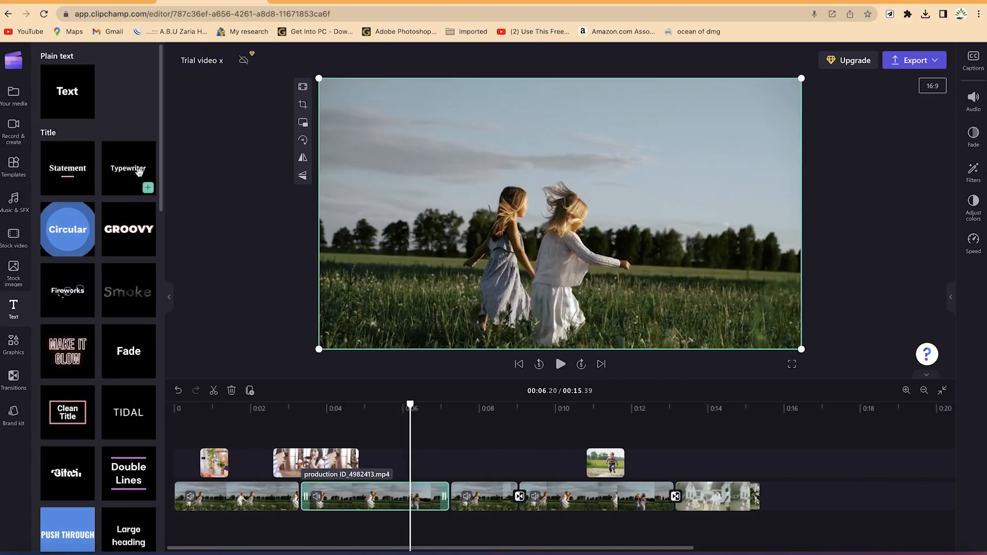
pyautogui.click(225, 501)
pyautogui.press('super+a')
pyautogui.moveTo(275, 507); pyautogui.dragTo(413, 443)
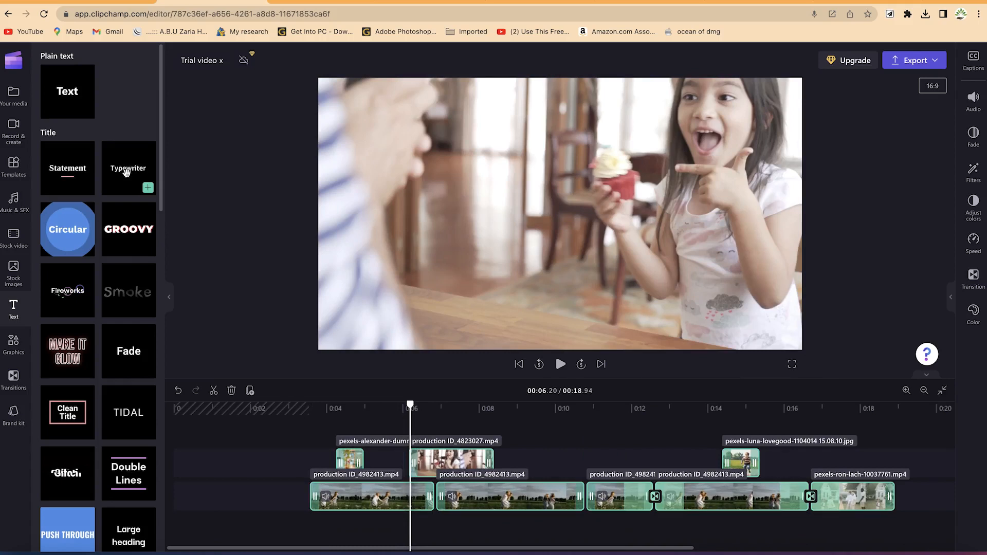
# Add the Typewriter title at the start of the timeline on its own track and play it from the beginning.
pyautogui.moveTo(127, 174); pyautogui.dragTo(192, 489)
pyautogui.click(183, 419)
pyautogui.press('space')
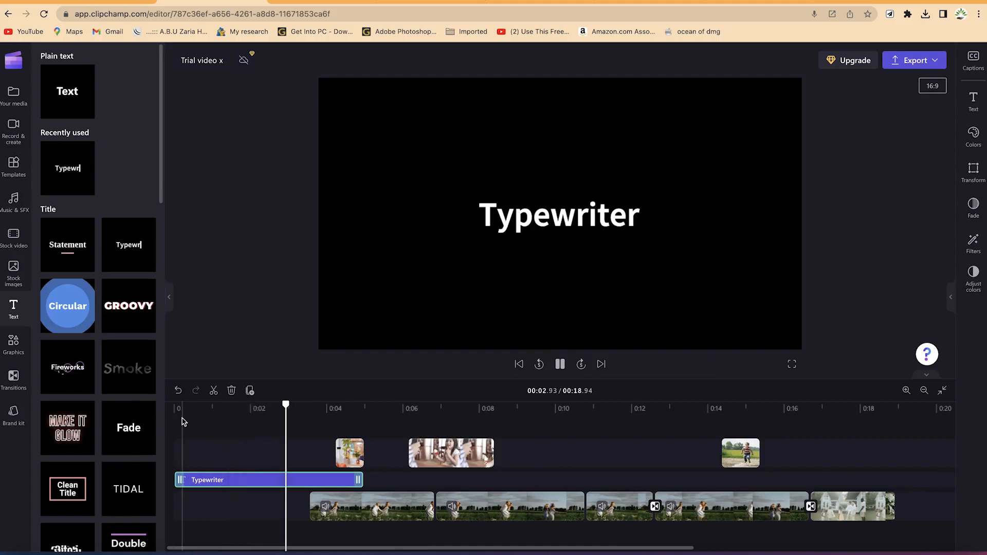
pyautogui.press('space')
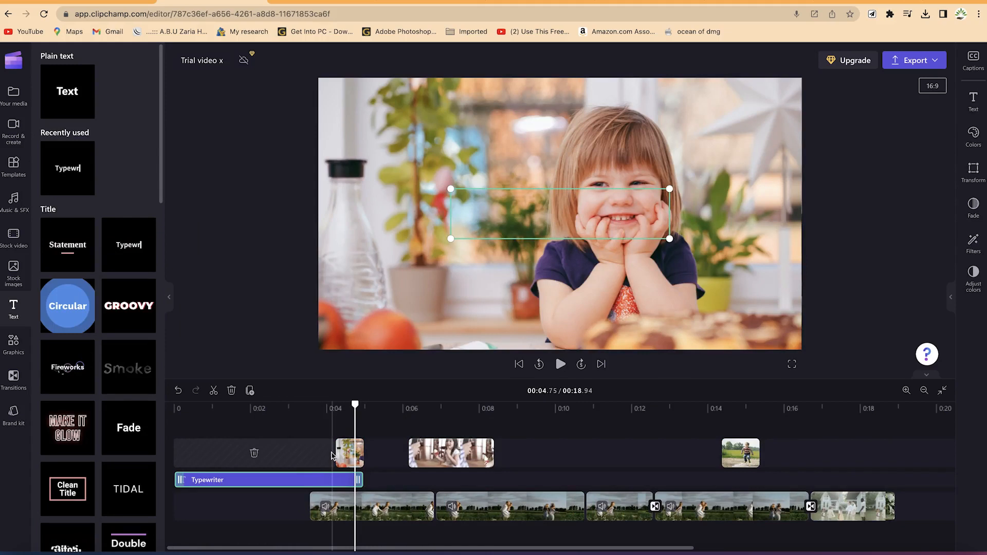
# Shift all media clips to start at about 5 seconds and extend the Typewriter title to meet them.
pyautogui.moveTo(940, 513); pyautogui.dragTo(477, 452)
pyautogui.click(362, 455)
pyautogui.moveTo(362, 454); pyautogui.dragTo(382, 433)
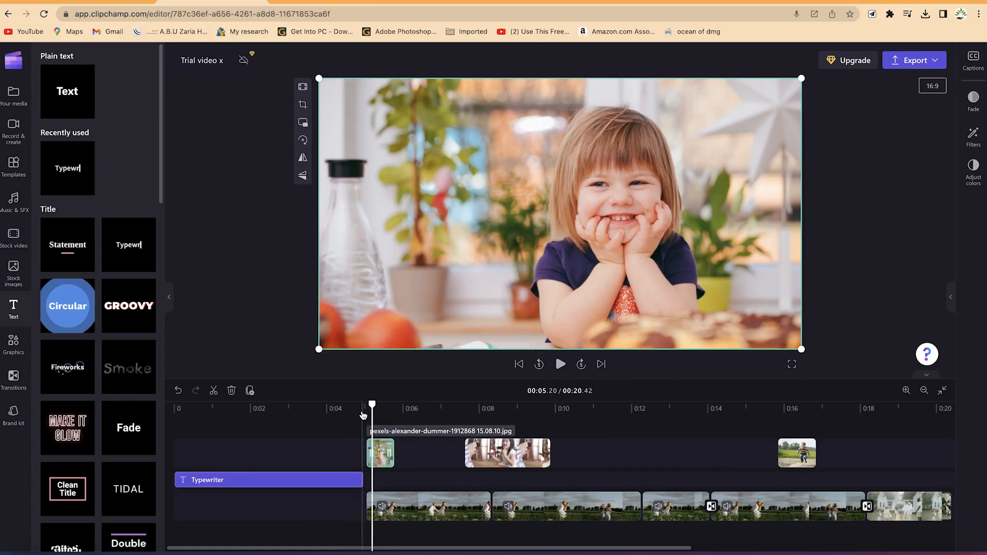
pyautogui.moveTo(362, 479); pyautogui.dragTo(368, 479)
# With the playhead at about 2.2 seconds, change the Typewriter title's text to "Welcome to my Channel".
pyautogui.moveTo(370, 405); pyautogui.dragTo(257, 416)
pyautogui.click(257, 415)
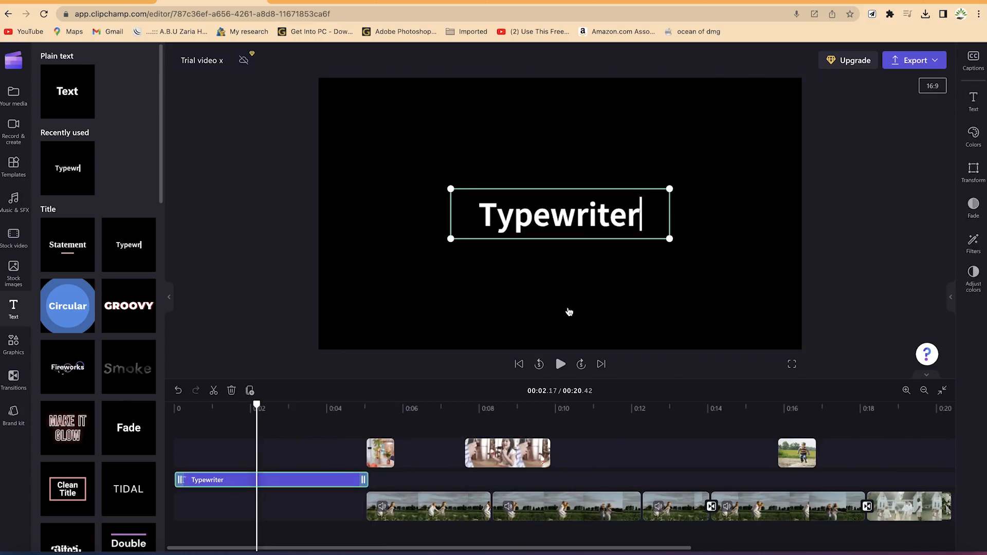
pyautogui.click(570, 218)
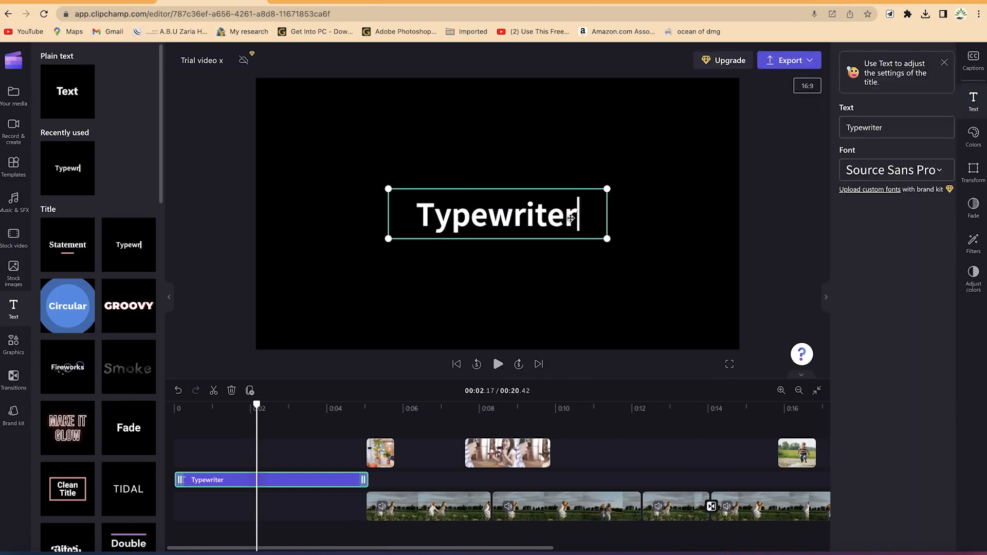
pyautogui.click(810, 113)
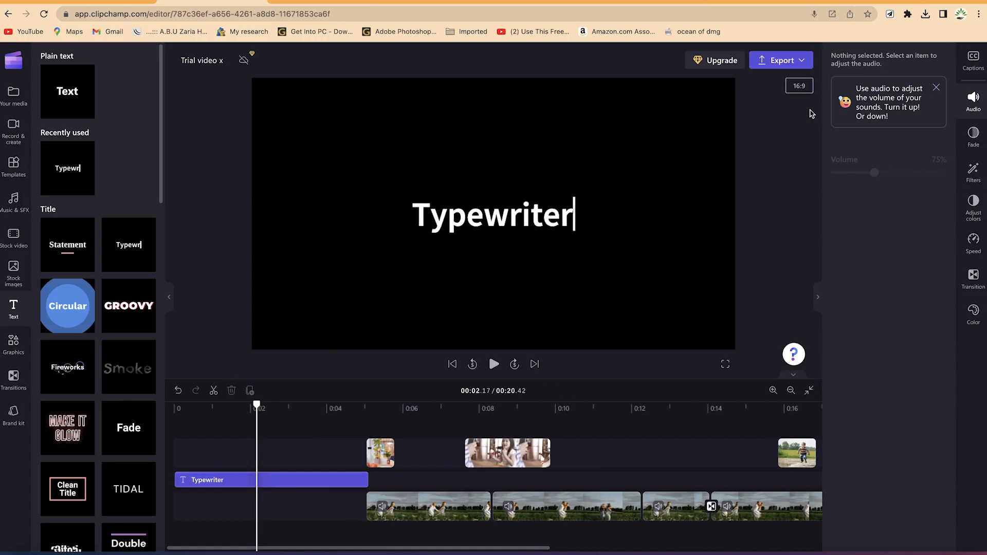
pyautogui.click(565, 205)
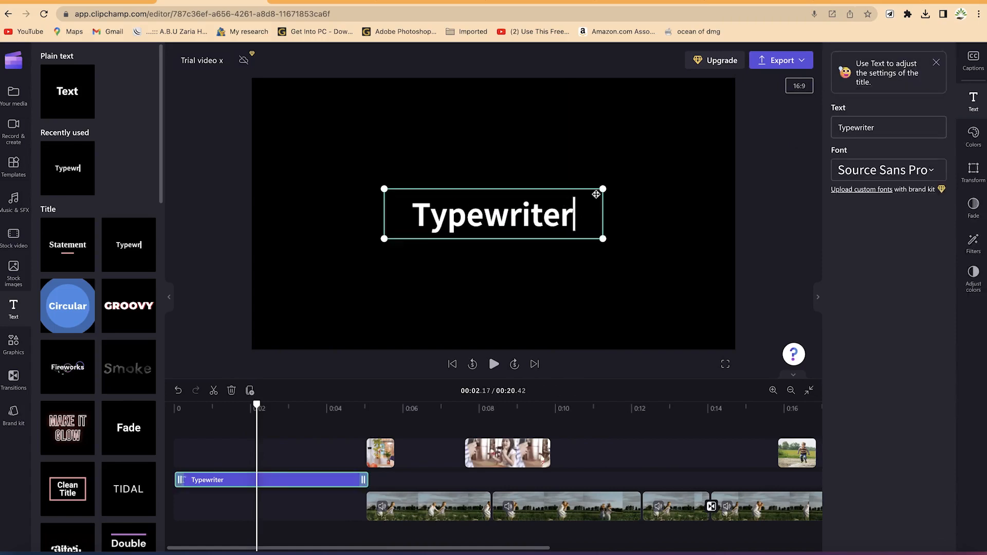
pyautogui.click(875, 129)
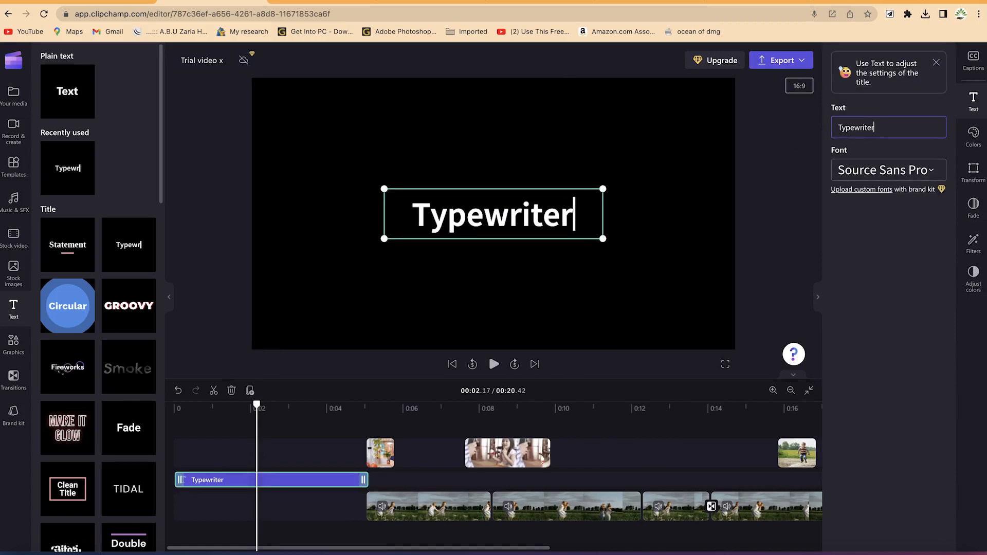
pyautogui.press('BackSpace')
pyautogui.press('BackSpace')
pyautogui.press('BackSpace')
pyautogui.press('BackSpace')
pyautogui.press('BackSpace')
pyautogui.write('Welcom')
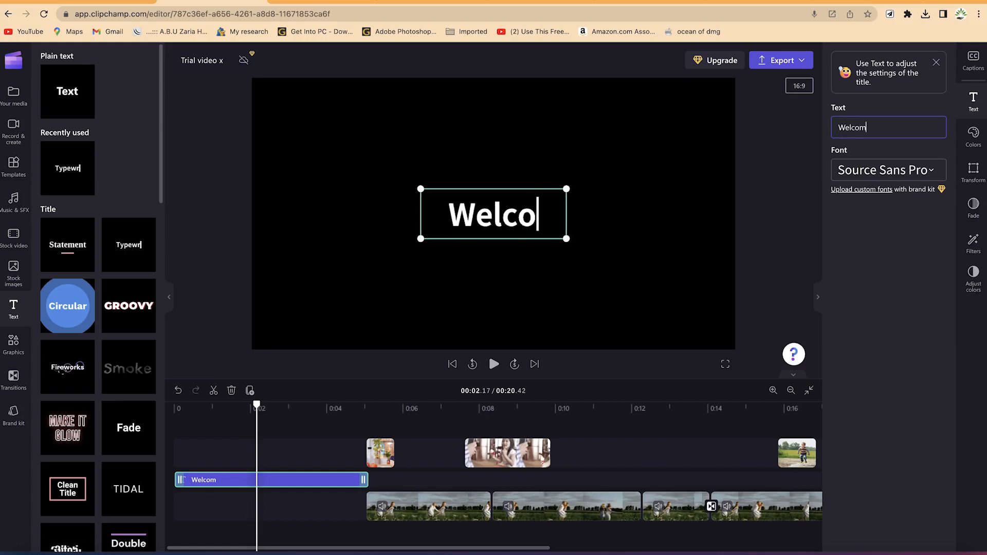
pyautogui.write('e to my Channel')
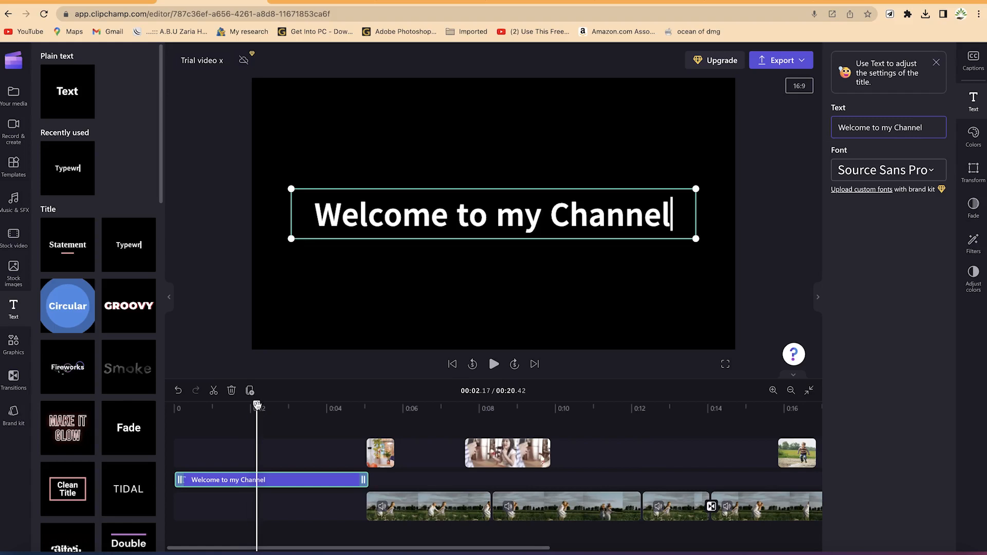
# Play the timeline through the "Welcome to my Channel" title and into the first clips, stopping at about 6.2 seconds.
pyautogui.moveTo(162, 392); pyautogui.dragTo(67, 373)
pyautogui.press('space')
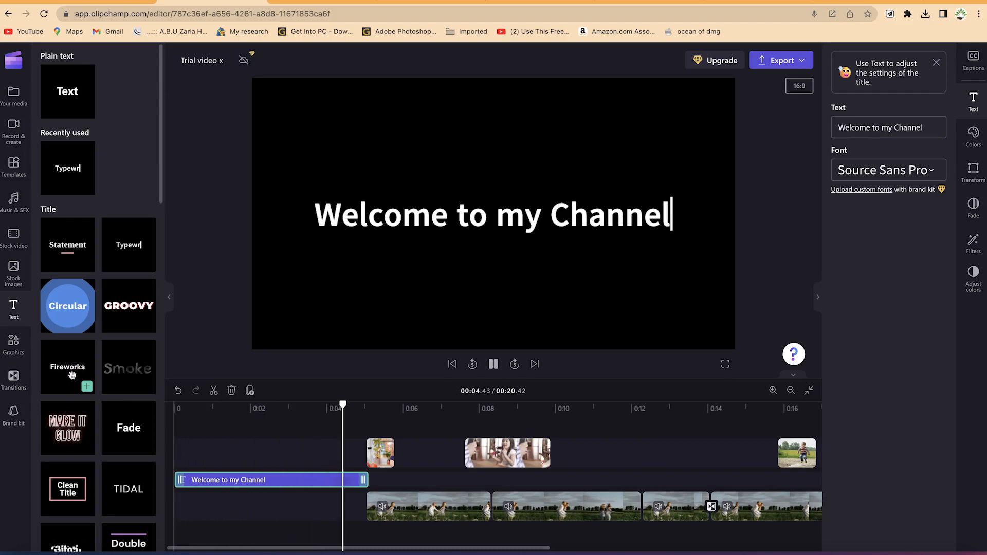
pyautogui.press('space')
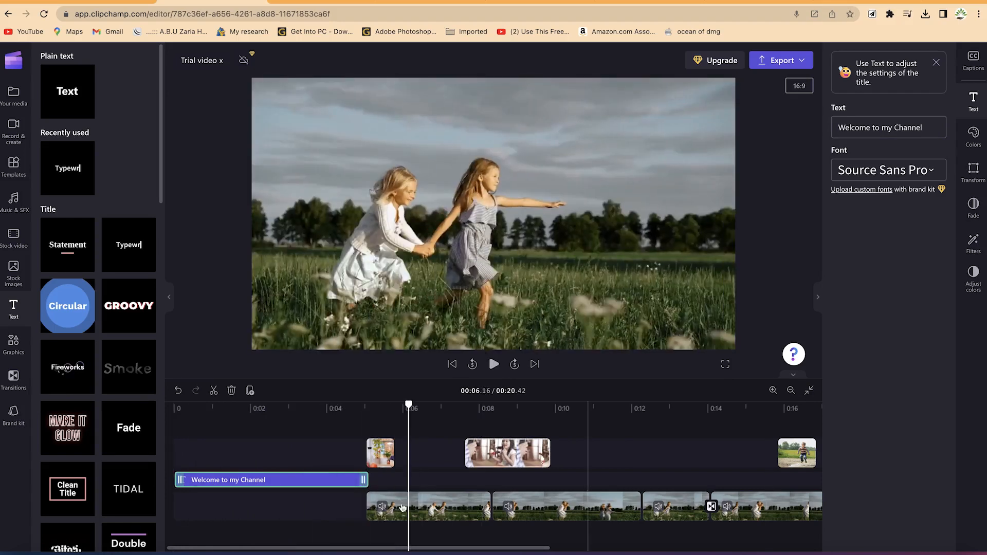
# Set the title's text color to the default red-pink #F34573.
pyautogui.click(974, 136)
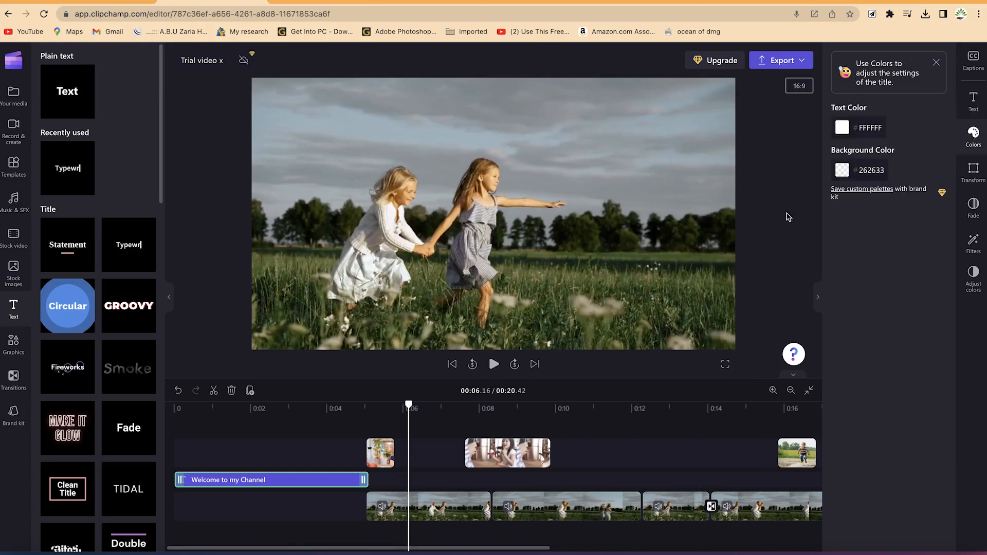
pyautogui.click(847, 129)
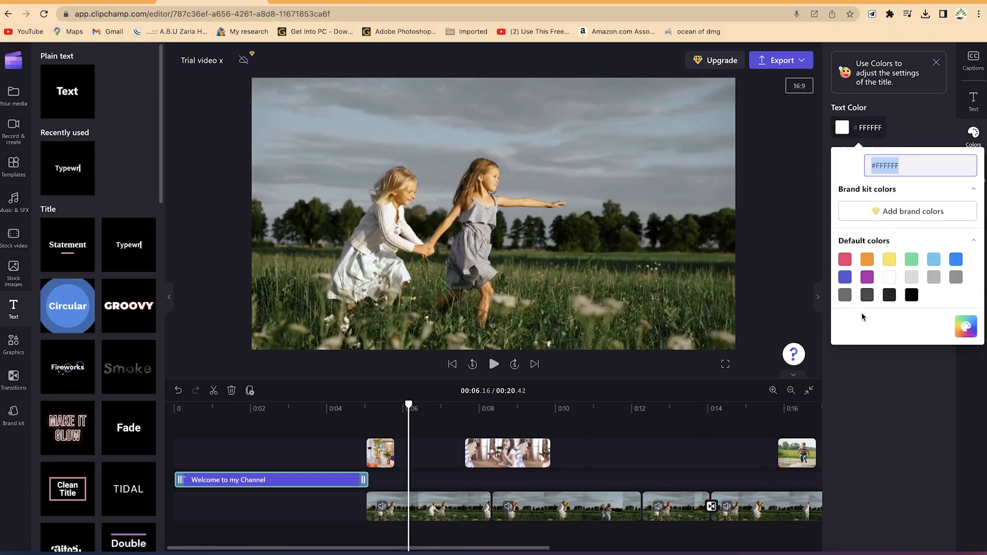
pyautogui.click(845, 260)
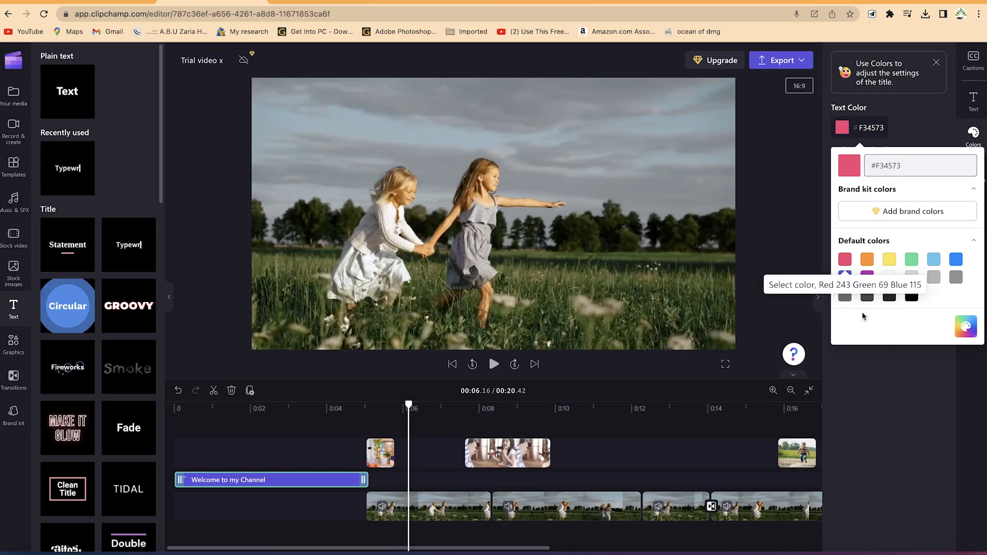
pyautogui.click(879, 365)
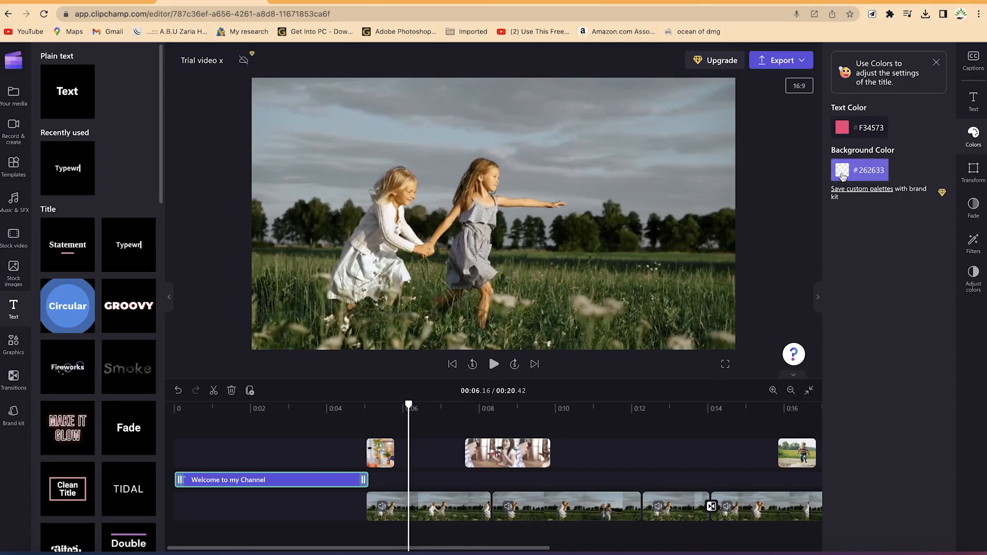
# Set the title's background color to the default blue #1089FF.
pyautogui.click(843, 175)
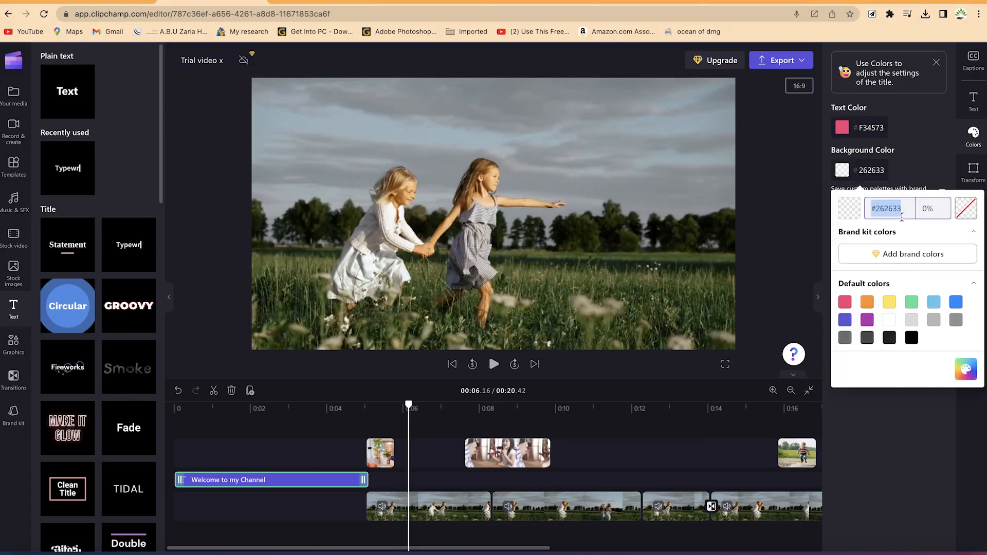
pyautogui.click(845, 323)
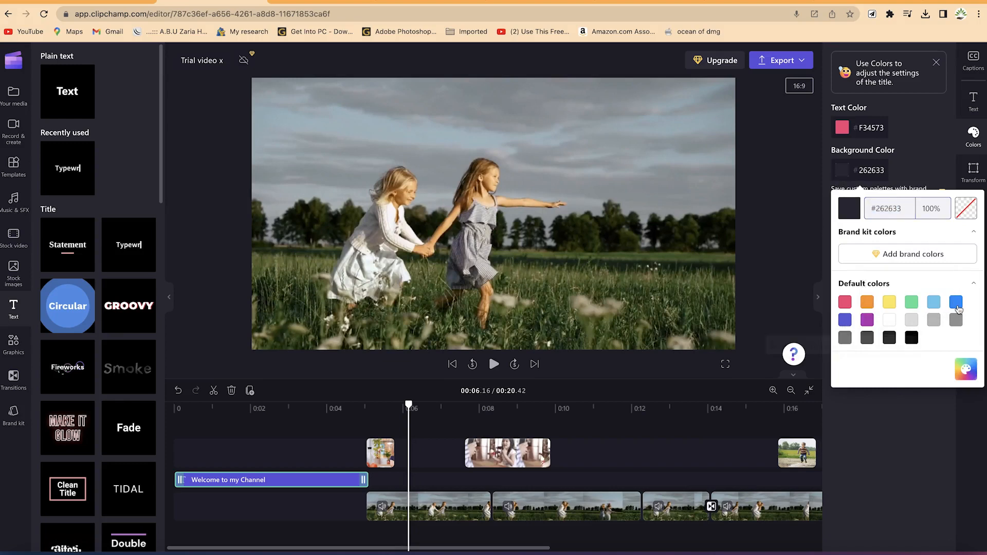
pyautogui.click(911, 442)
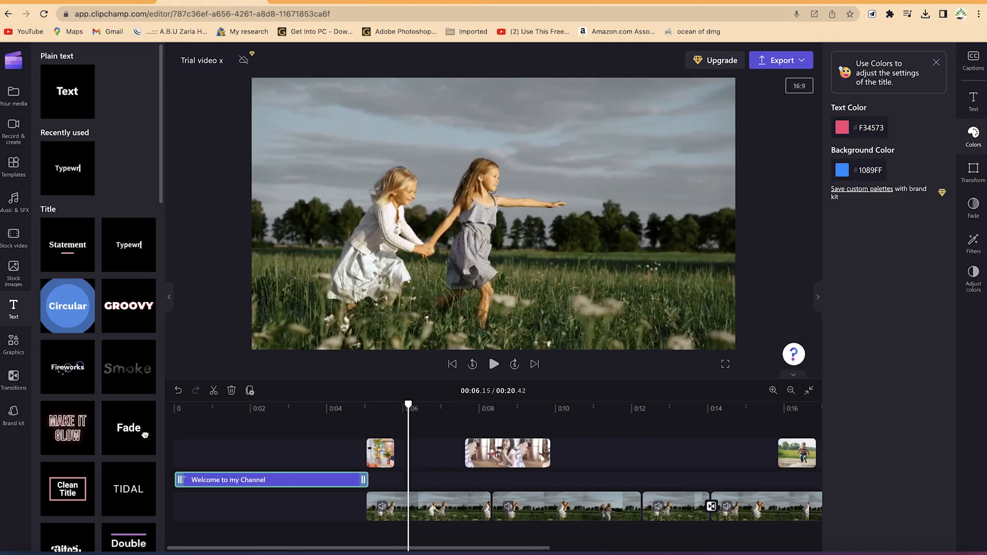
# Play the recolored title from the start of the timeline and pause at about 2.7 seconds.
pyautogui.click(183, 422)
pyautogui.click(175, 443)
pyautogui.press('space')
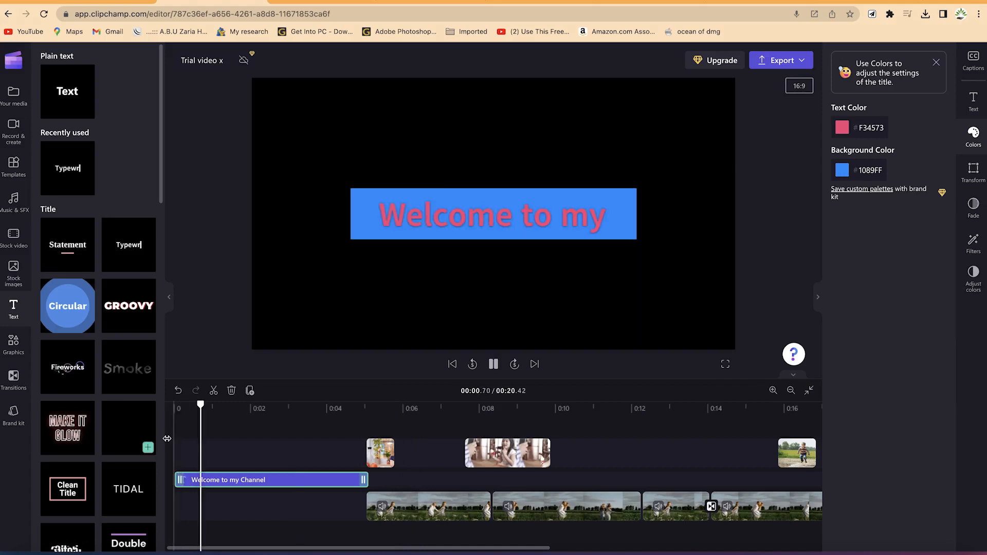
pyautogui.press('space')
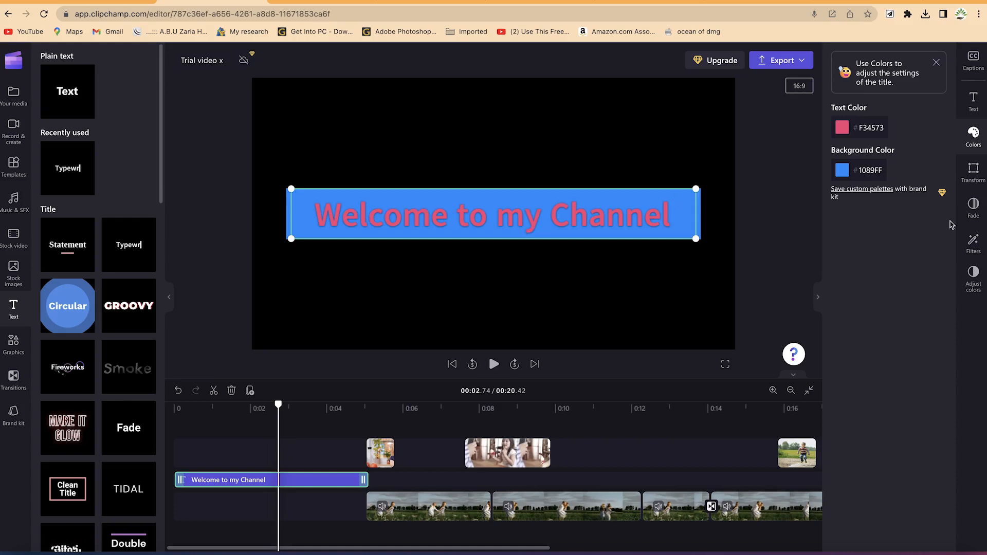
# Browse the available fonts and change the title's font to Knewave.
pyautogui.click(973, 103)
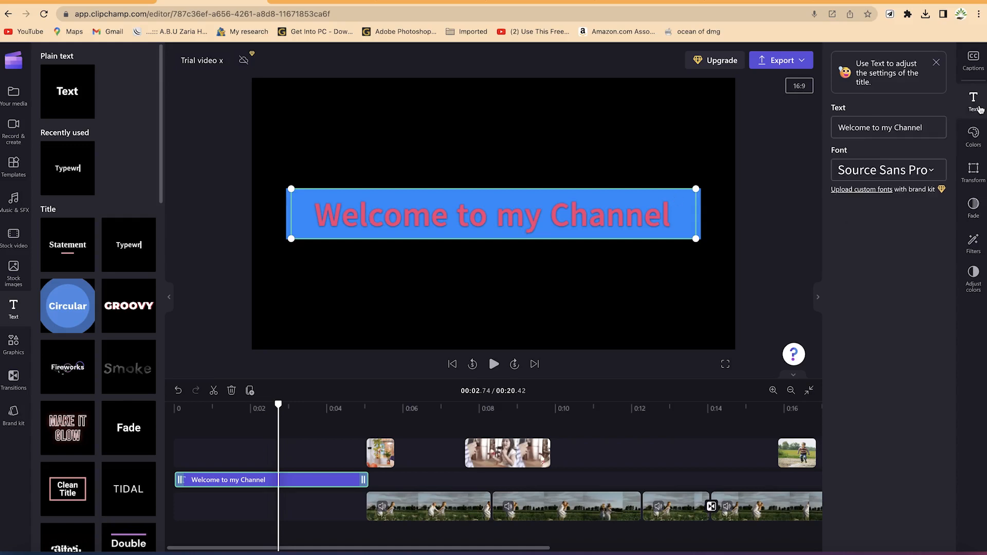
pyautogui.click(885, 175)
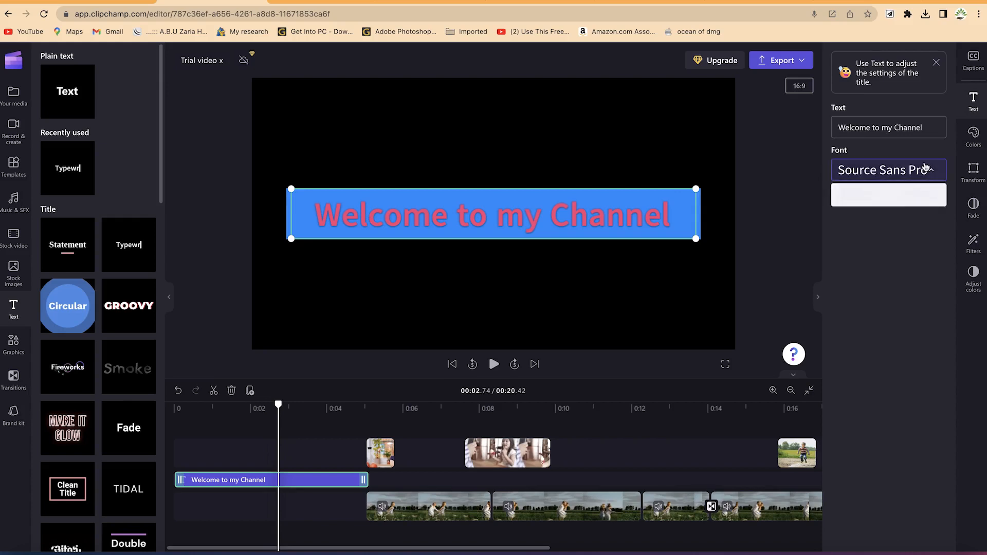
pyautogui.scroll(-8, 890, 292)
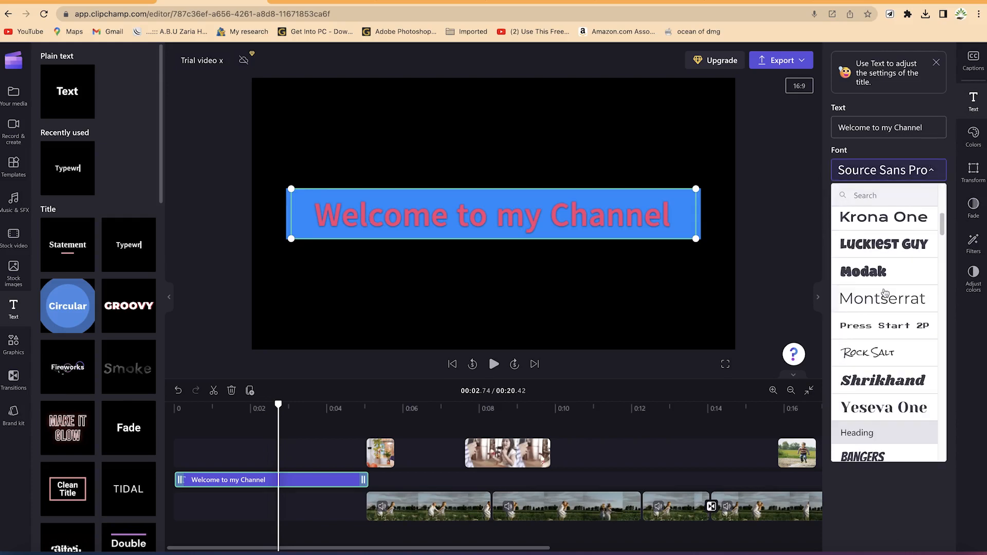
pyautogui.scroll(-10, 884, 290)
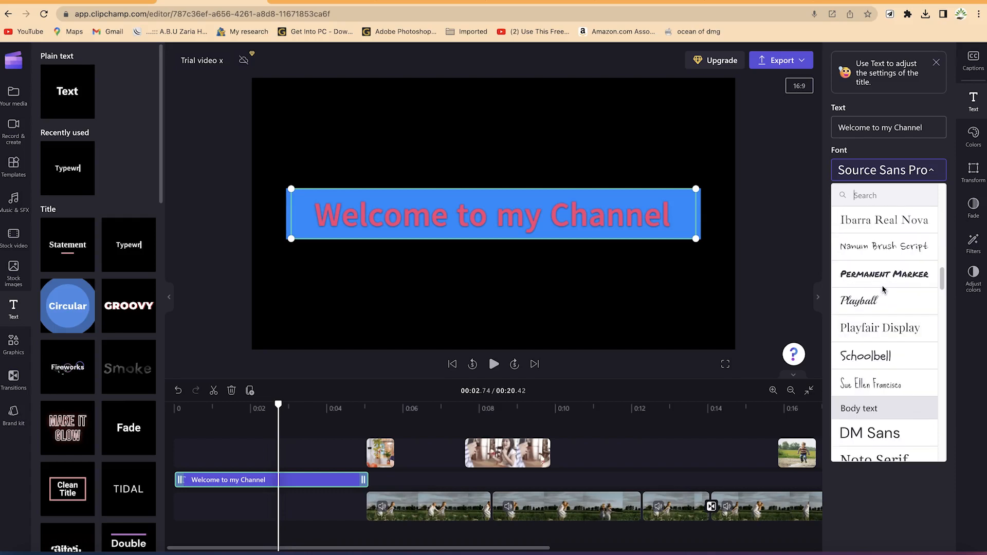
pyautogui.scroll(-10, 883, 289)
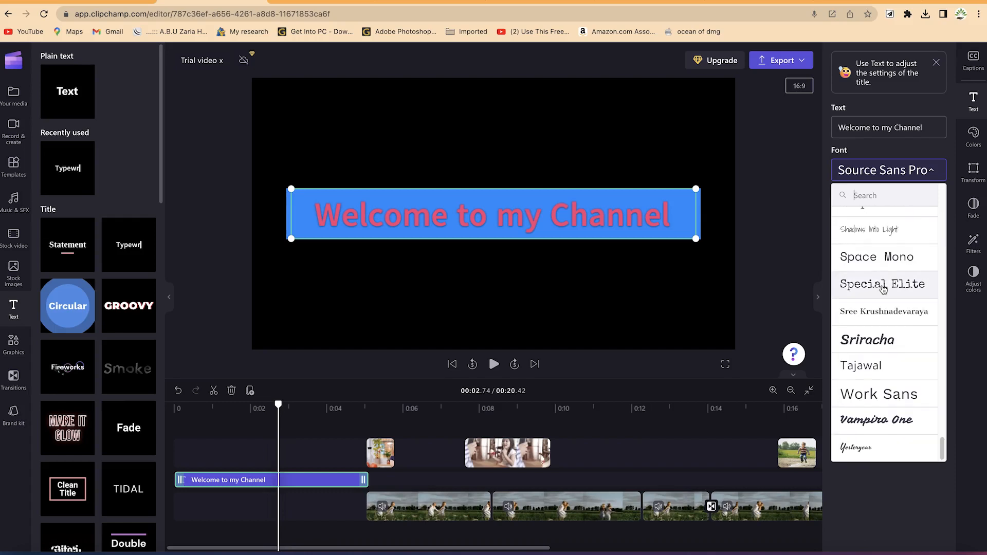
pyautogui.scroll(15, 882, 290)
pyautogui.scroll(10, 883, 288)
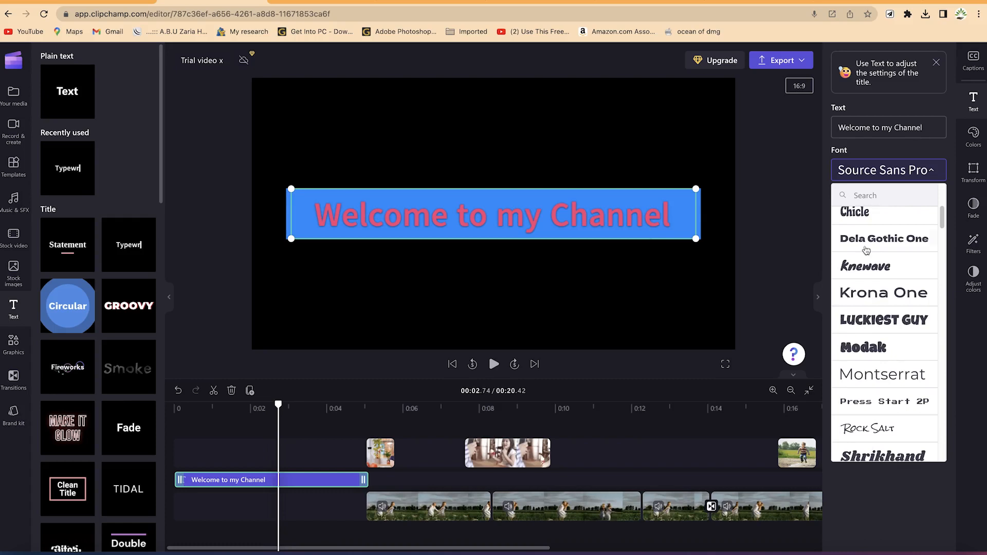
pyautogui.click(867, 265)
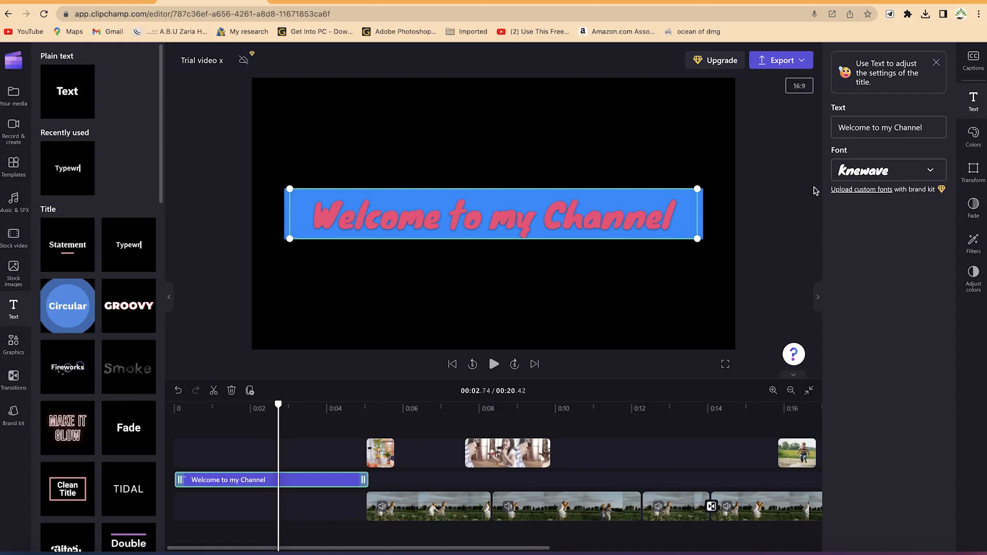
# Change the opening title's font to Bebas Neue.
pyautogui.click(863, 173)
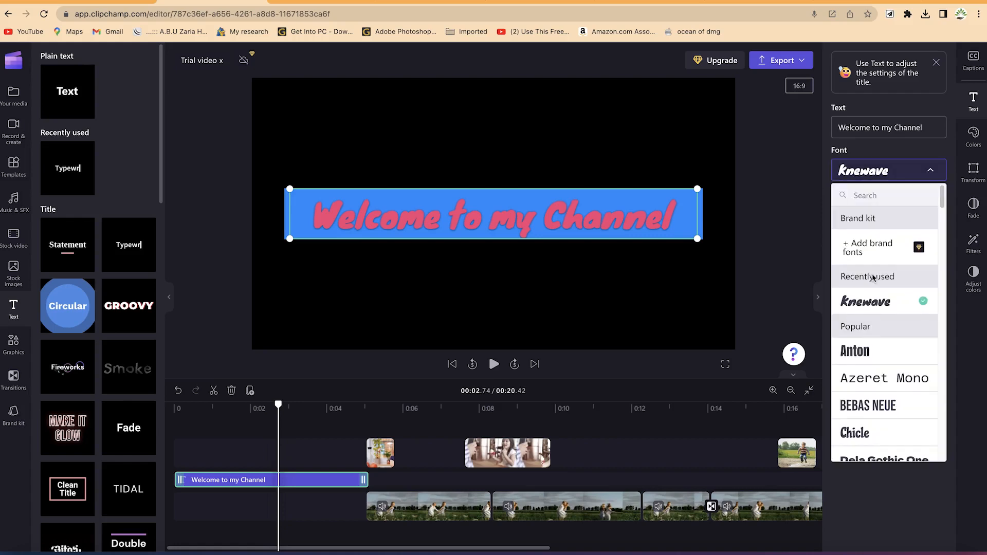
pyautogui.scroll(-3, 873, 277)
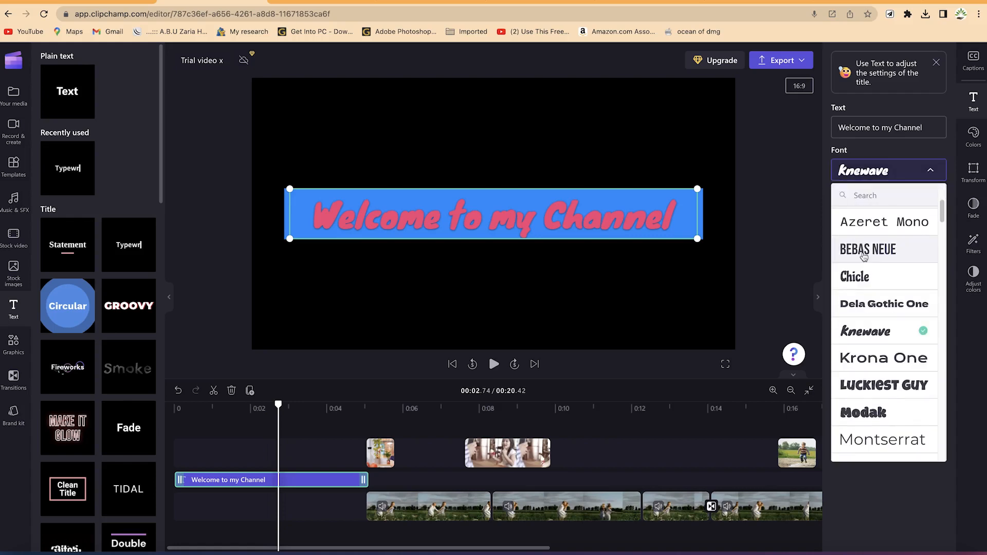
pyautogui.scroll(1, 863, 256)
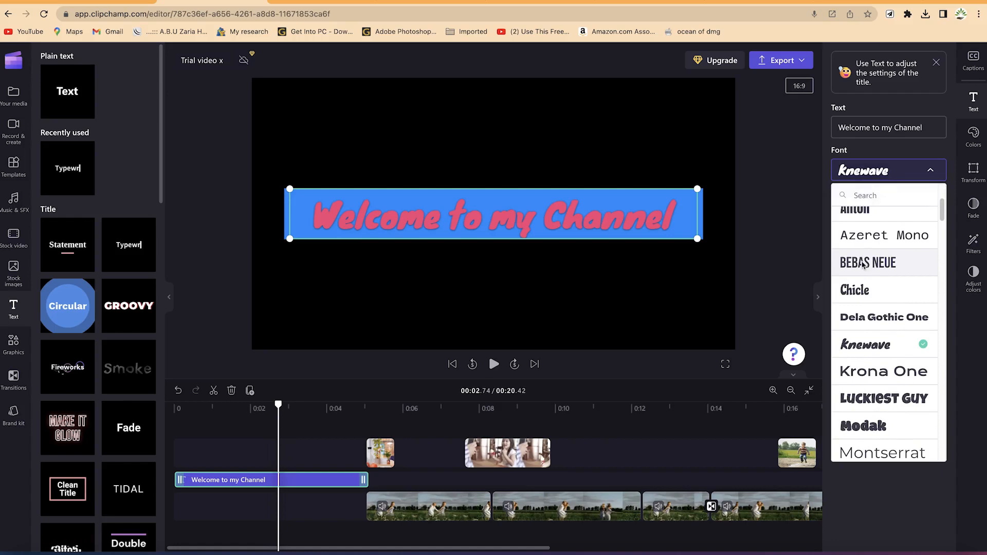
pyautogui.click(864, 264)
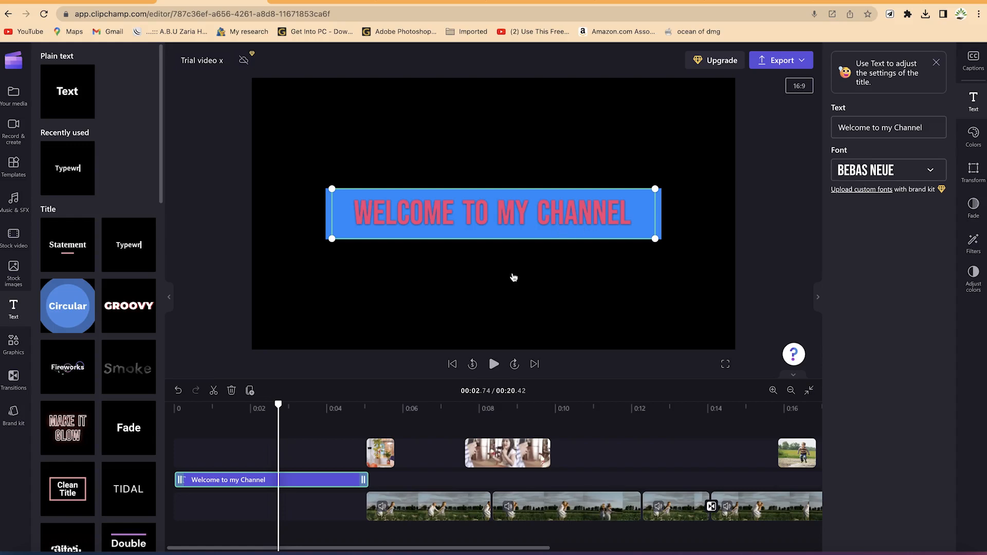
# Play the opening title from the start of the timeline, pause, and return the playhead to about 4 seconds.
pyautogui.moveTo(188, 404)
pyautogui.mouseDown()
pyautogui.moveTo(195, 405)
pyautogui.moveTo(173, 405)
pyautogui.mouseUp()
pyautogui.press('space')
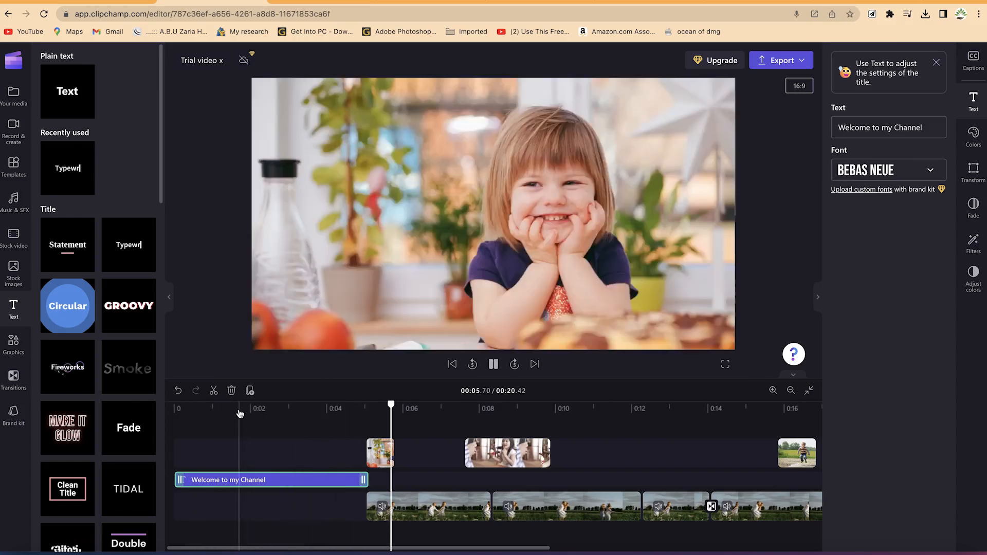
pyautogui.press('space')
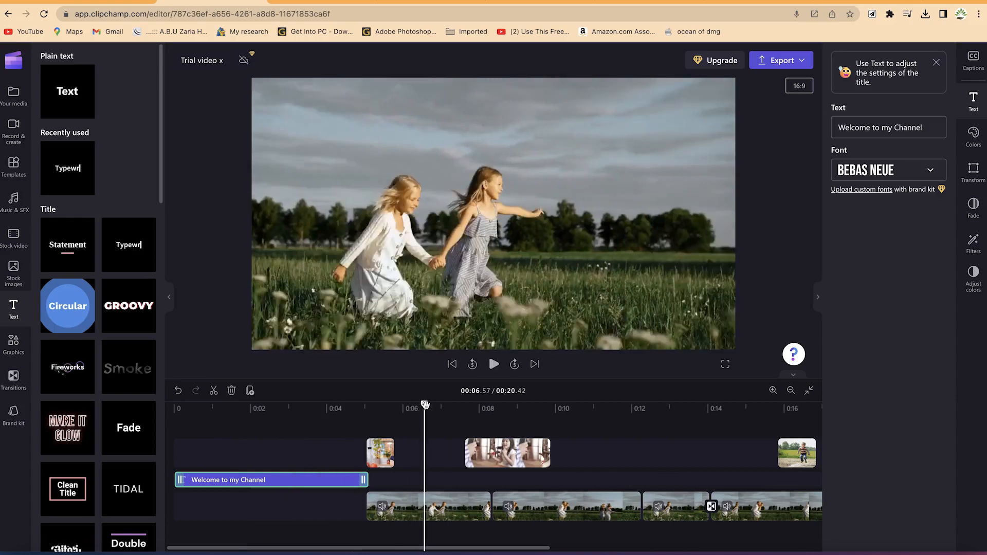
pyautogui.moveTo(424, 404); pyautogui.dragTo(331, 404)
# Add a Clean Title text right after the last clip and preview it at about 22 seconds.
pyautogui.hscroll(10, 568, 551)
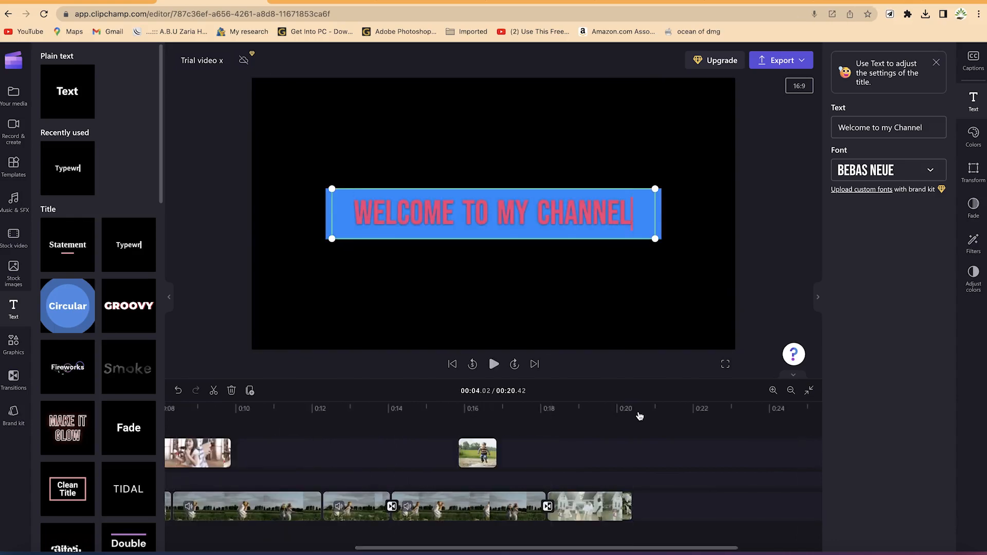
pyautogui.click(639, 410)
pyautogui.scroll(-3, 87, 434)
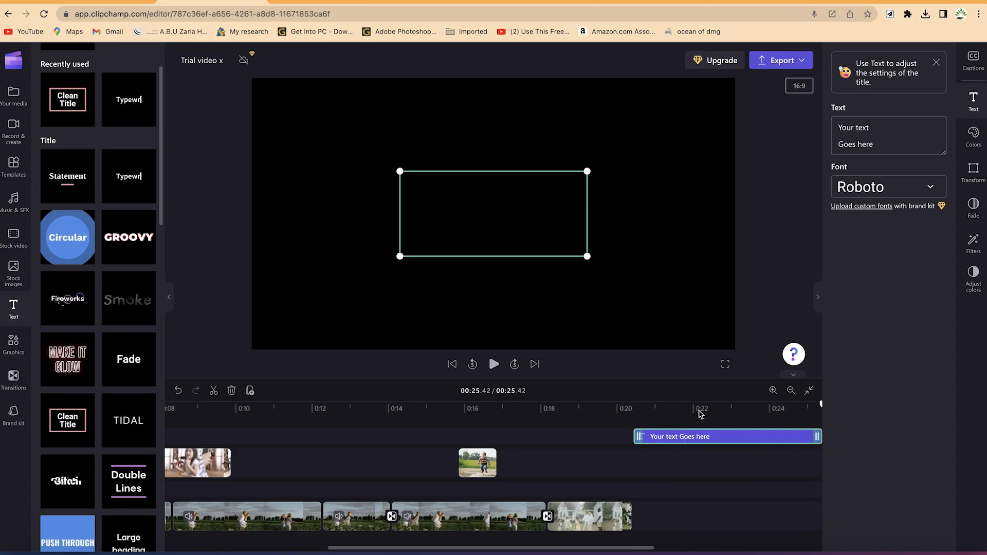
pyautogui.click(693, 409)
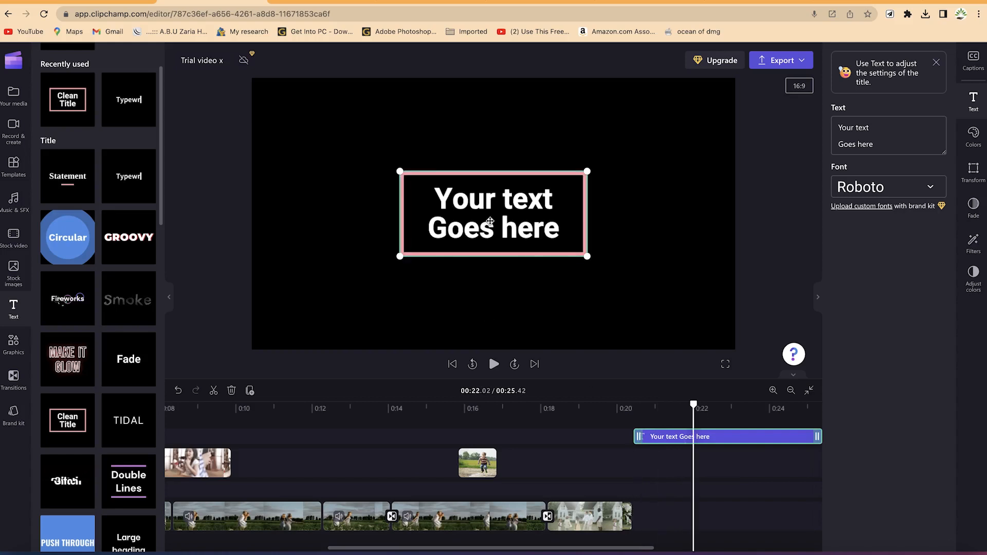
# Replace the closing title's text with "Please Remember" and "To Subscribe" on two lines, and show its color settings.
pyautogui.click(885, 138)
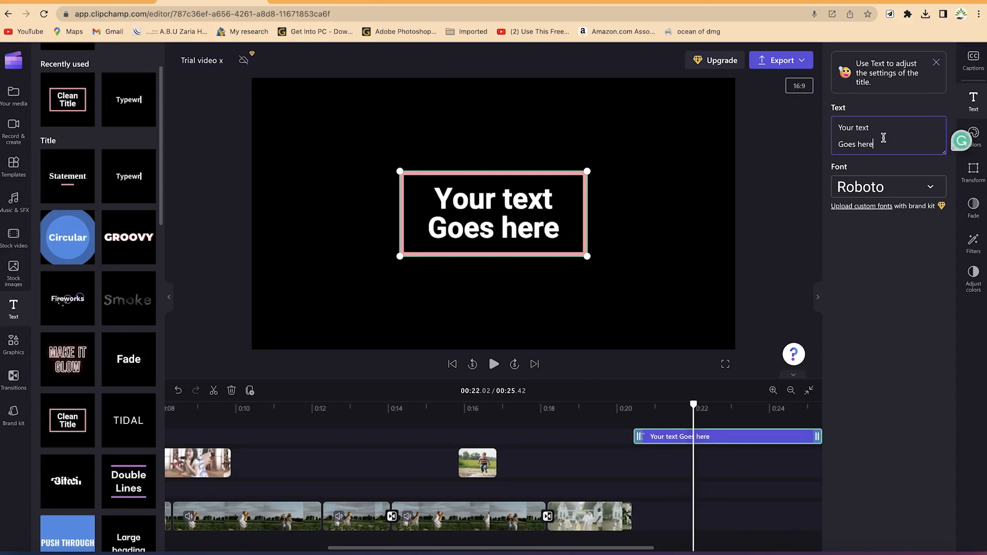
pyautogui.hotkey('ctrl', 'a')
pyautogui.write('Please Remember')
pyautogui.press('Return')
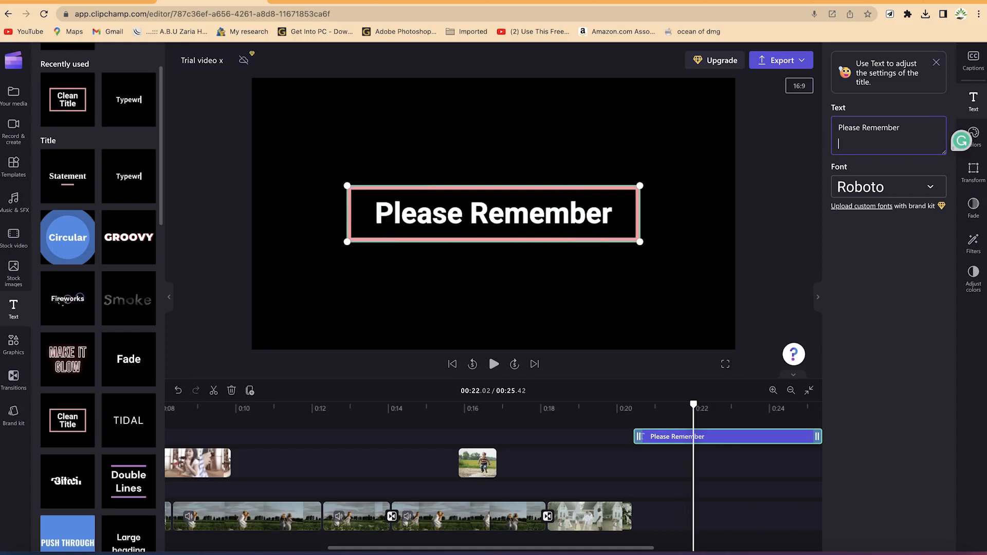
pyautogui.write('To Subscr')
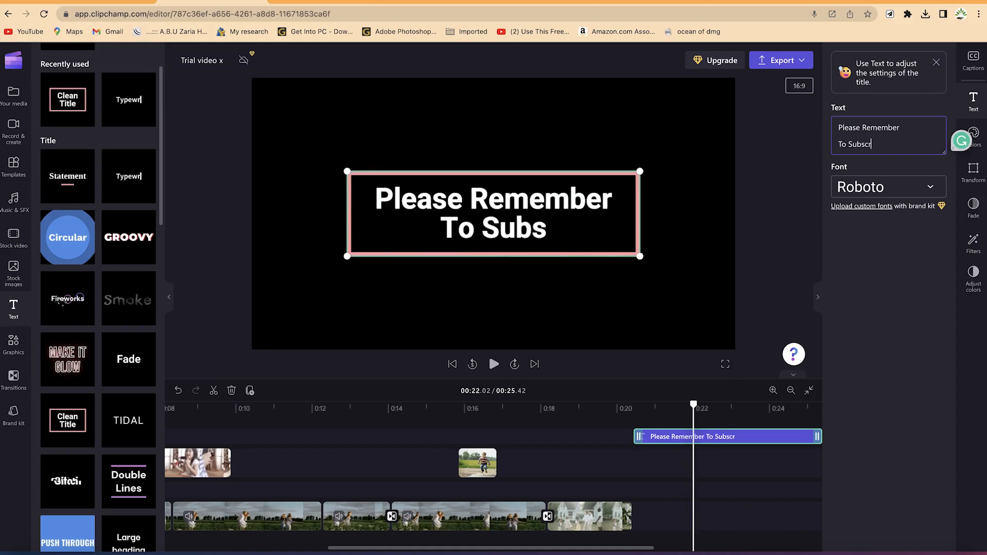
pyautogui.write('ibe')
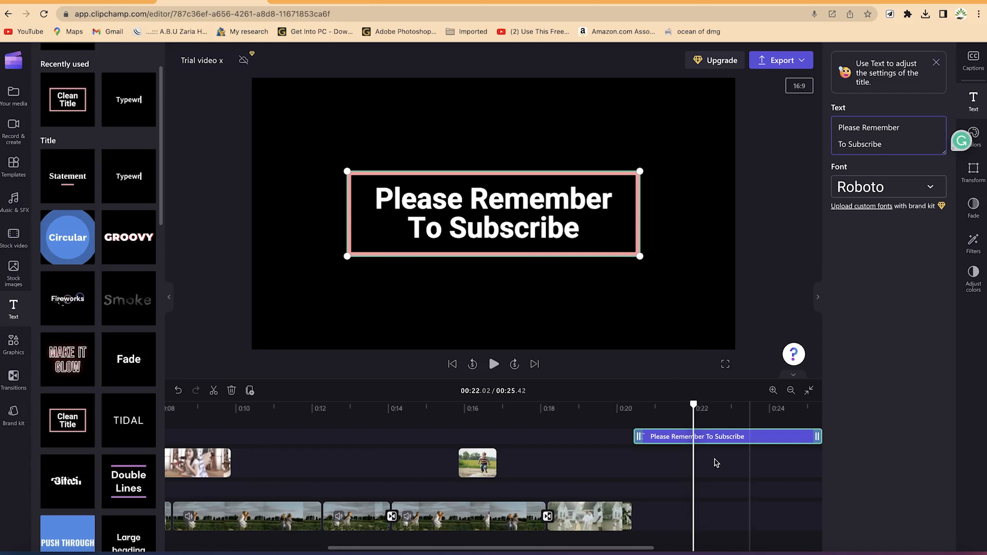
pyautogui.click(973, 137)
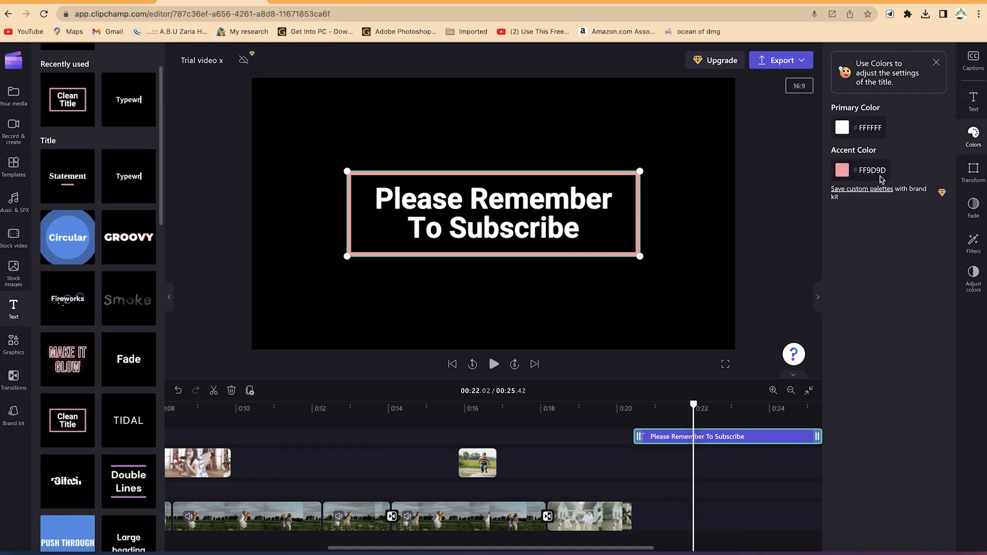
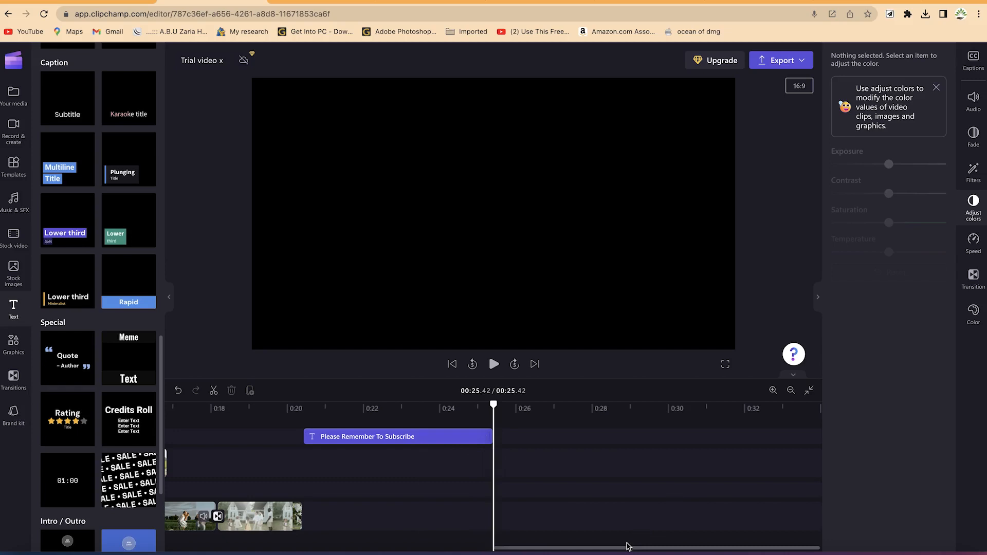
# Add the Lower third Minimalist title above the jumping boy image at about 16 seconds and trim it to roughly the image's length.
pyautogui.hscroll(-10, 752, 495)
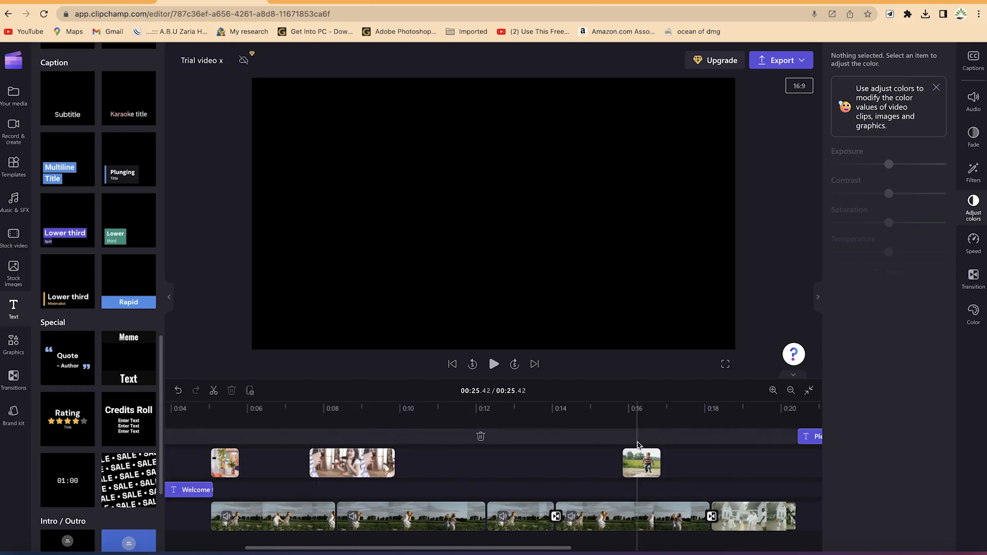
pyautogui.click(637, 443)
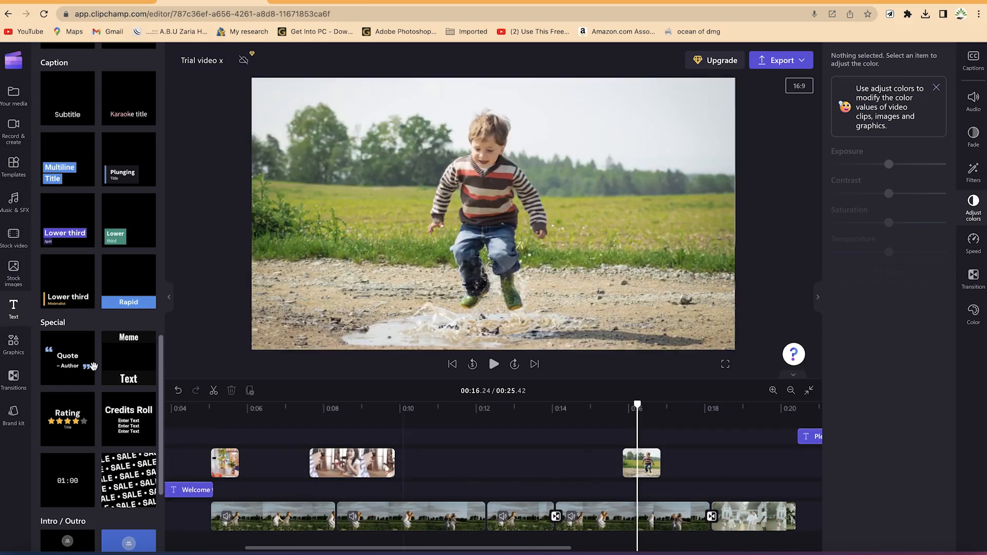
pyautogui.moveTo(70, 295); pyautogui.dragTo(647, 437)
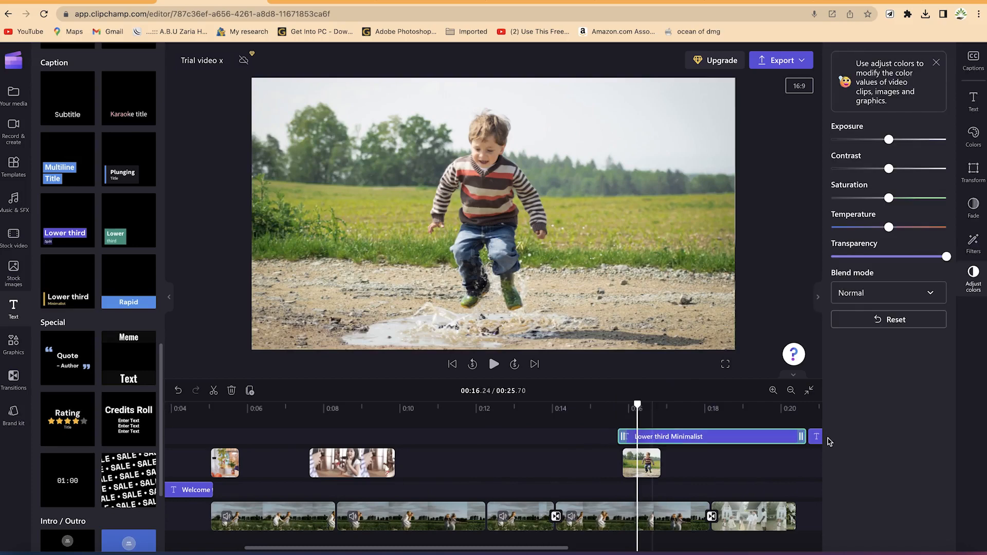
pyautogui.moveTo(724, 439); pyautogui.dragTo(660, 436)
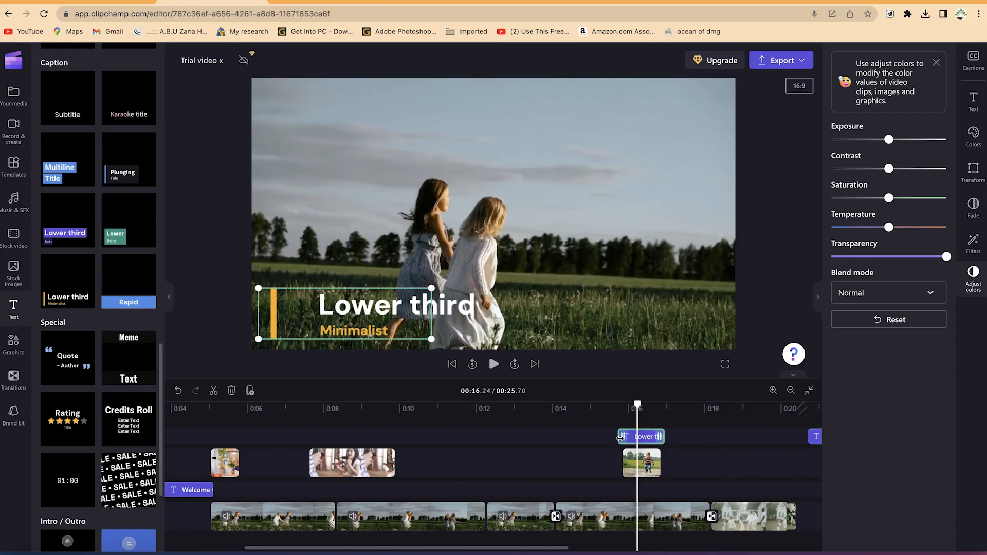
pyautogui.moveTo(624, 436); pyautogui.dragTo(628, 436)
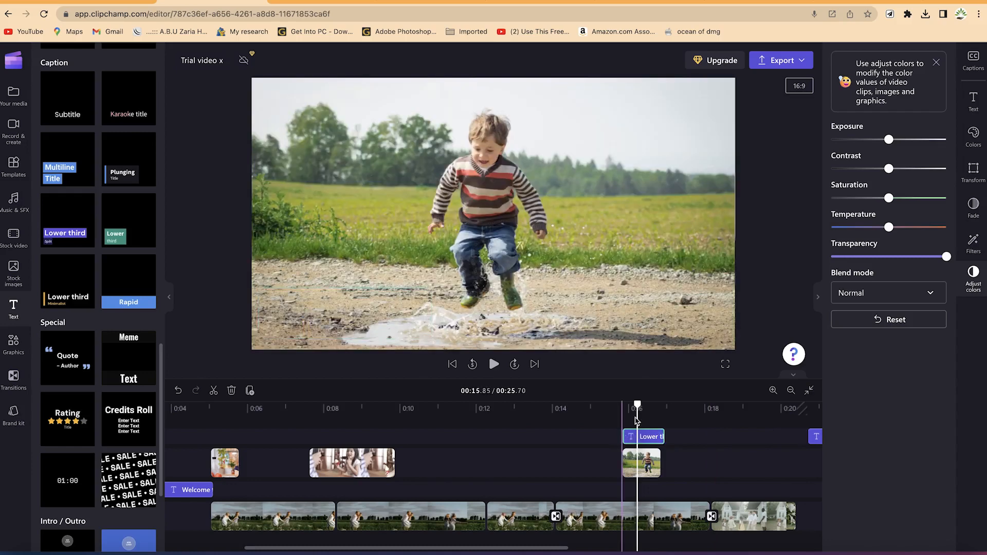
# Replace the lower-third title's text with the presenter's name on the first line and "EPIC Mentorship" on the second.
pyautogui.moveTo(637, 407); pyautogui.dragTo(642, 407)
pyautogui.click(975, 98)
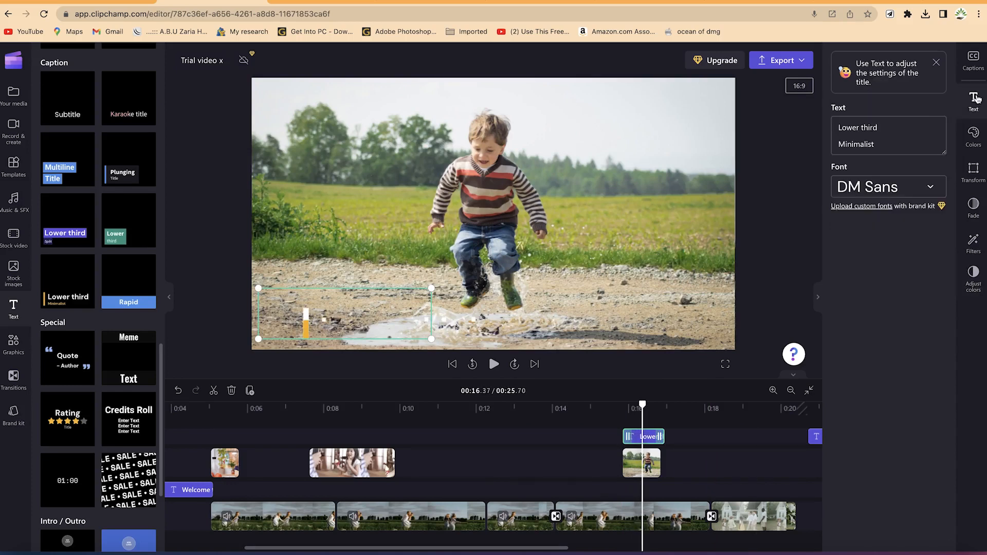
pyautogui.click(861, 133)
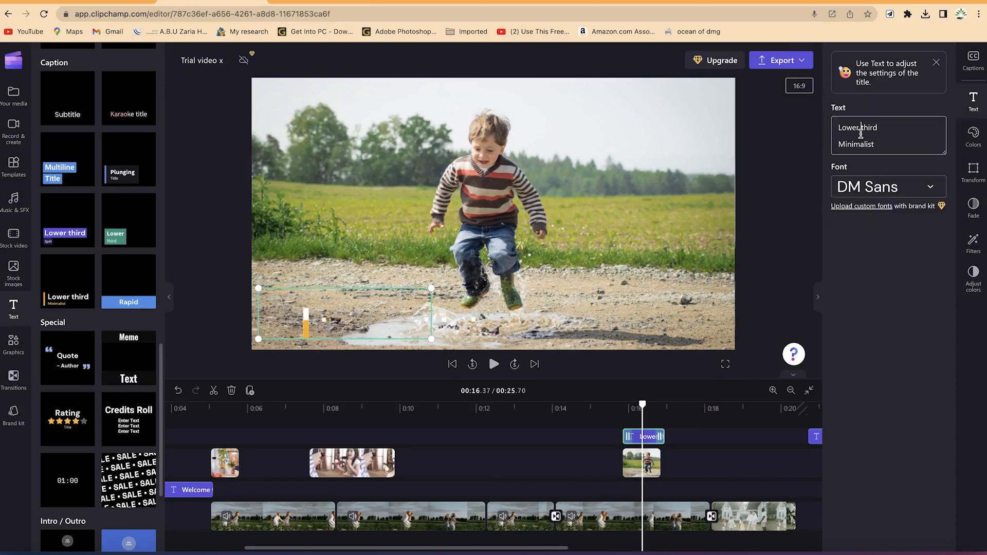
pyautogui.hotkey('ctrl', 'a')
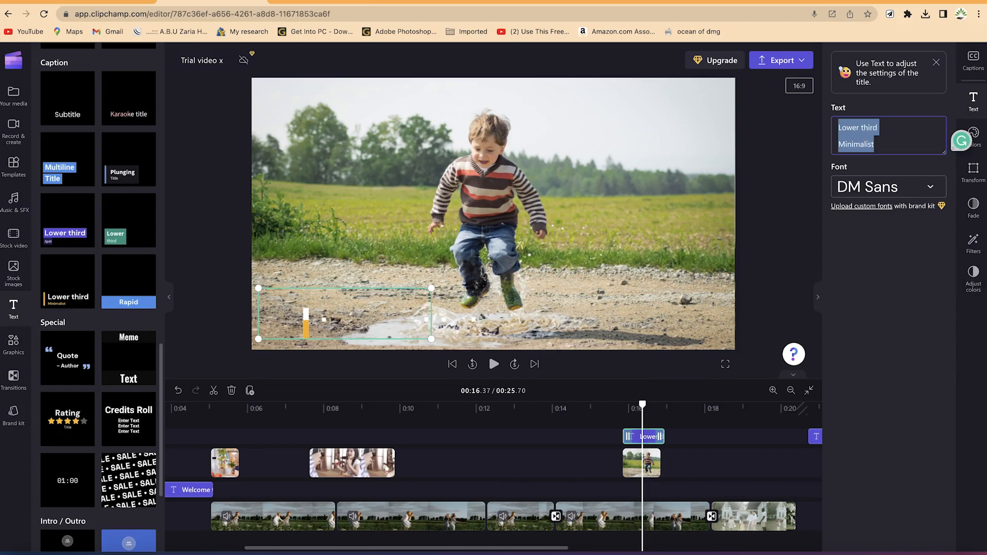
pyautogui.write('Dr. Rasheed')
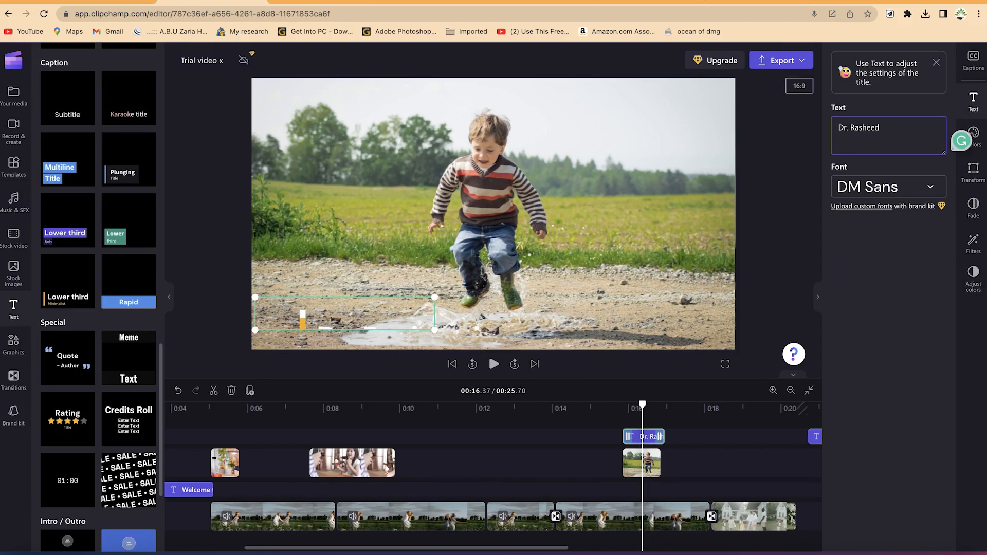
pyautogui.press('Return')
pyautogui.write('EPIC Mentorship')
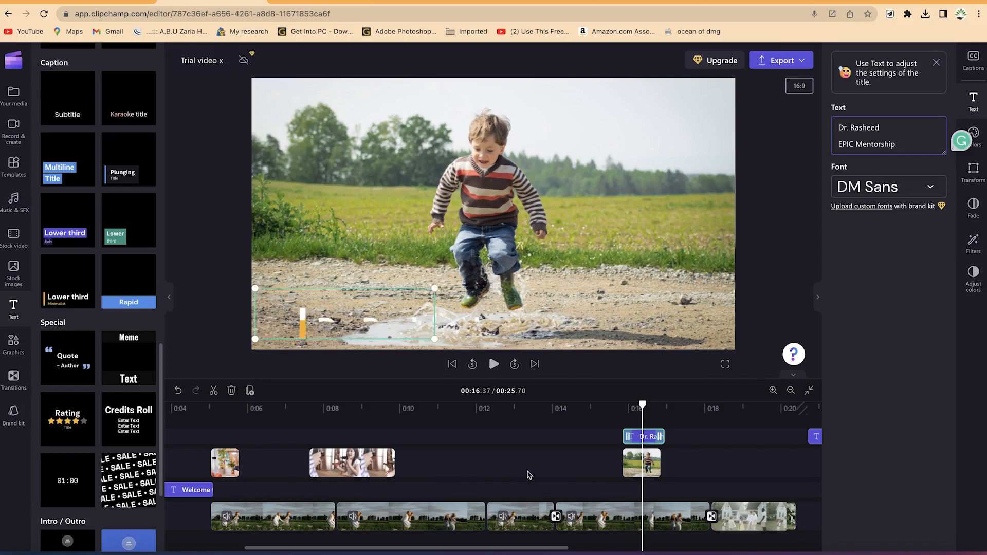
# Play the section with the lower-third title twice, starting just before it and pausing after it ends.
pyautogui.moveTo(641, 405); pyautogui.dragTo(613, 405)
pyautogui.press('space')
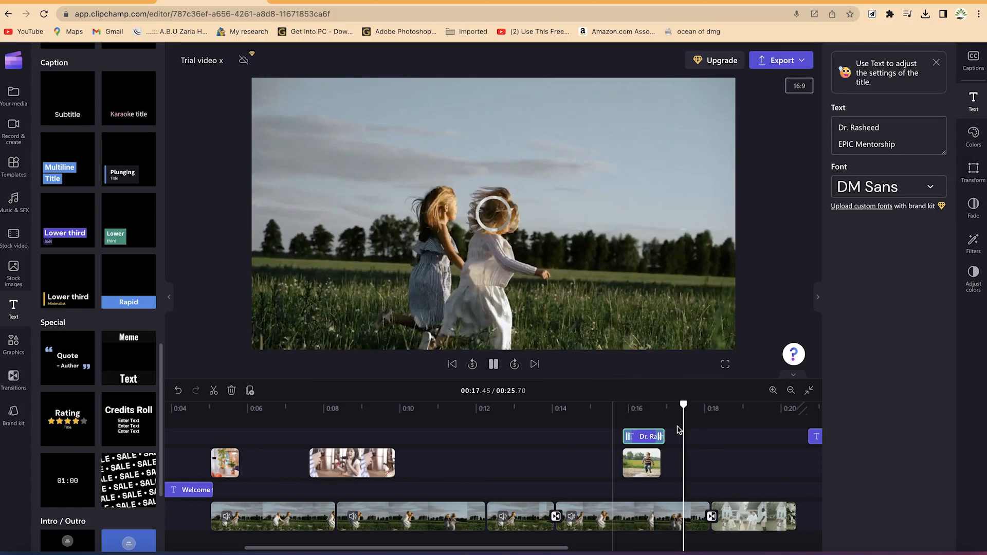
pyautogui.press('space')
pyautogui.click(603, 409)
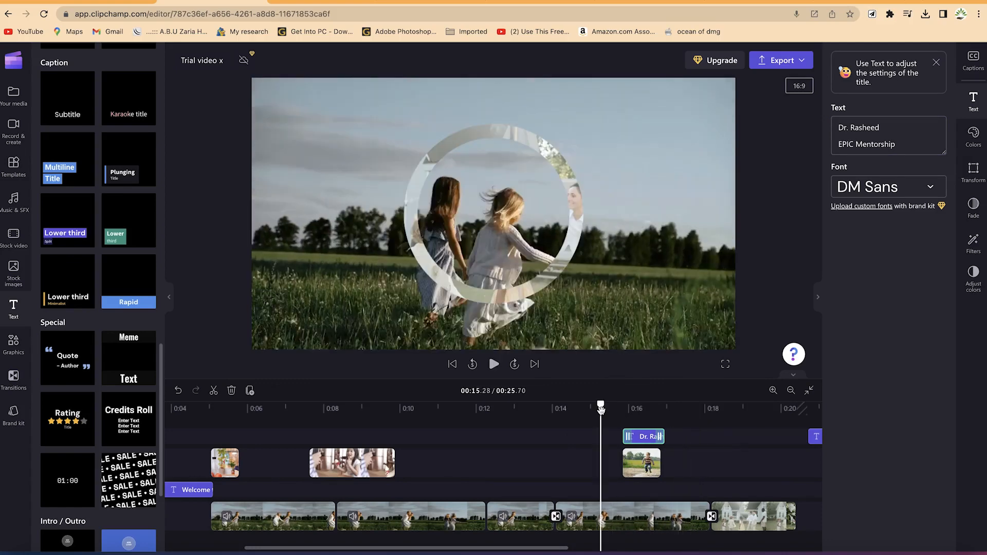
pyautogui.press('space')
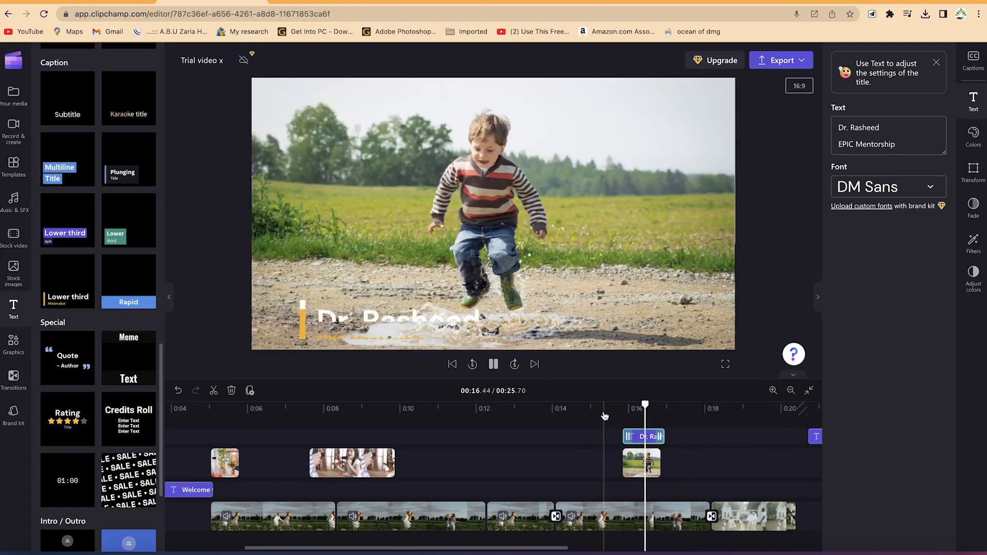
pyautogui.press('space')
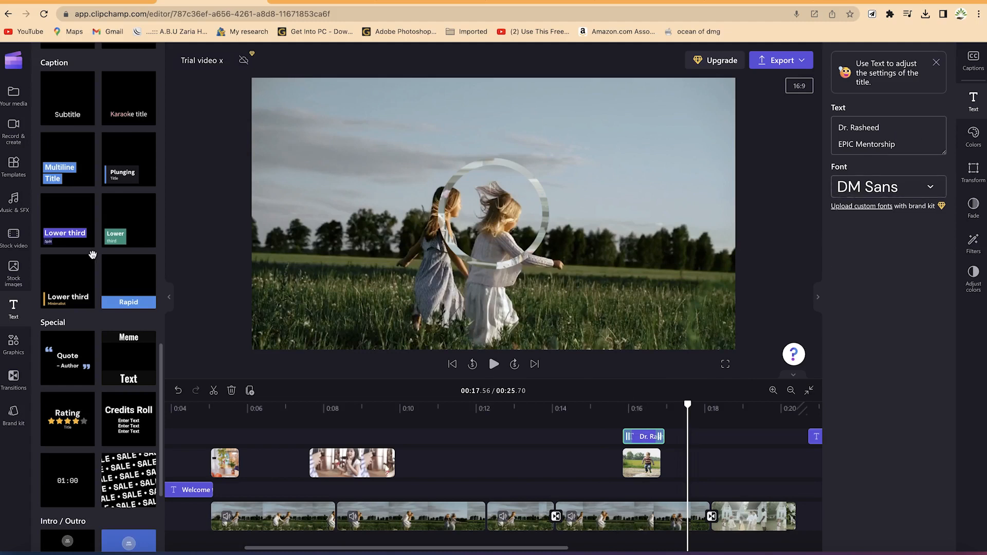
# Browse the Special and Intro / Outro title templates.
pyautogui.moveTo(81, 480)
pyautogui.scroll(-3, 79, 478)
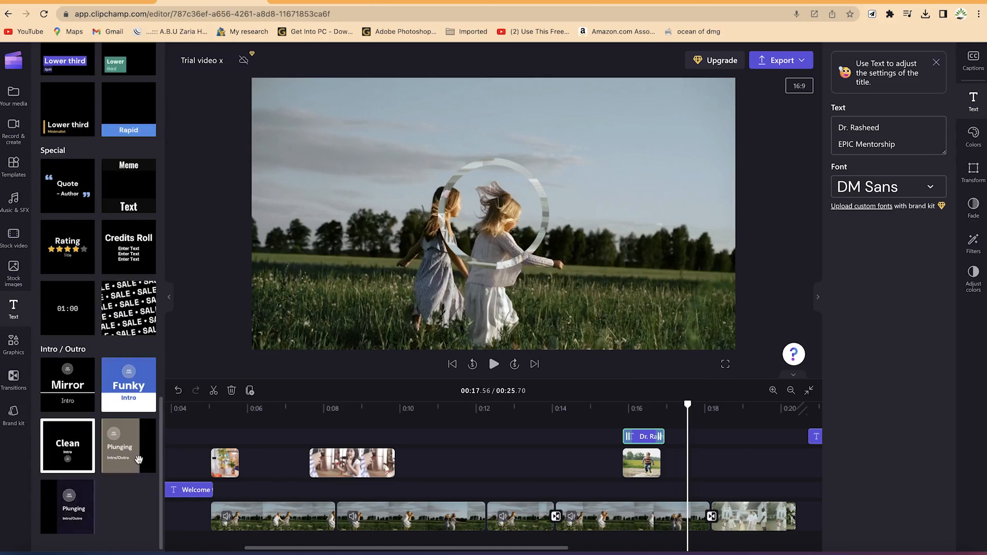
pyautogui.scroll(2, 126, 278)
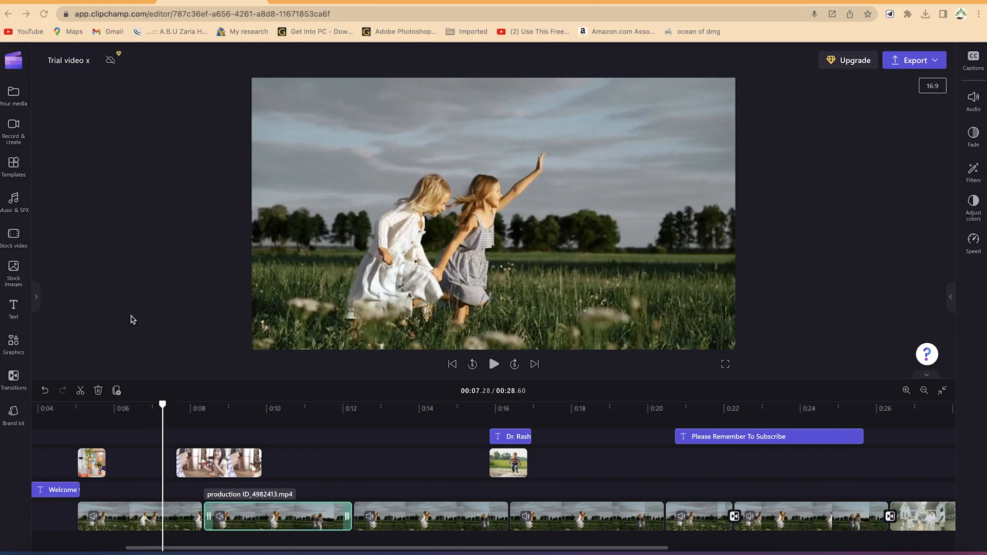
# Import the video production ID_4100556.mp4 from the Clipchamp folder into the project's media.
pyautogui.click(15, 96)
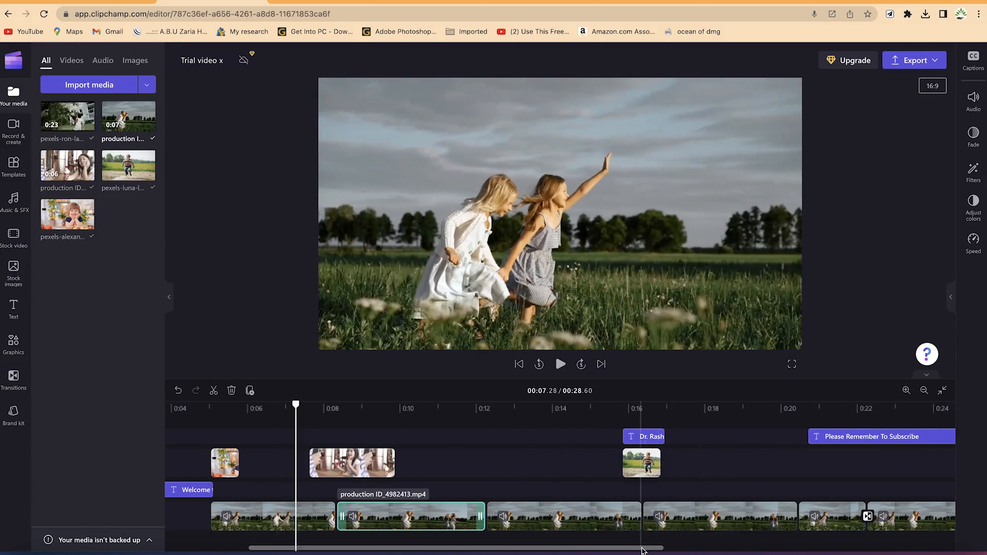
pyautogui.hscroll(5, 648, 534)
pyautogui.hscroll(5, 638, 519)
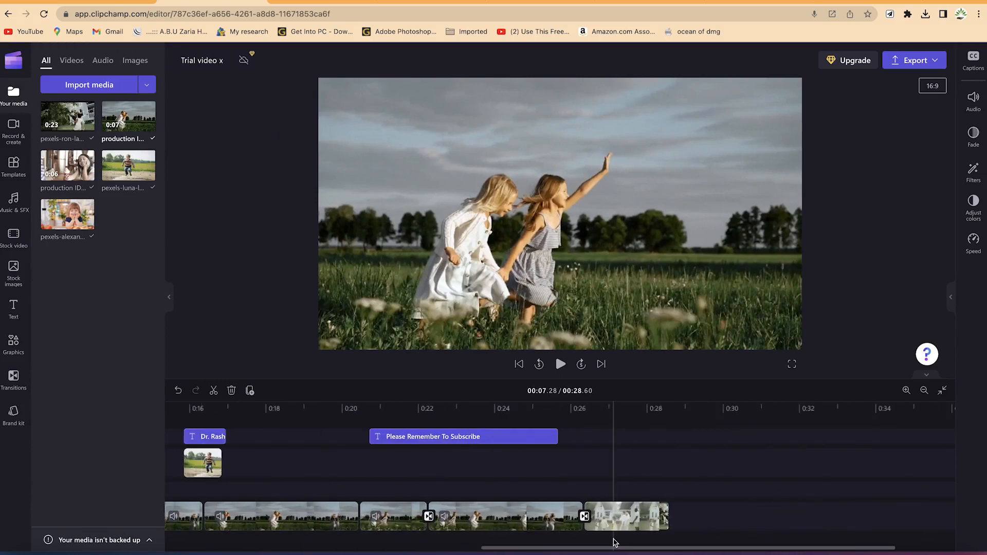
pyautogui.moveTo(74, 118)
pyautogui.click(633, 408)
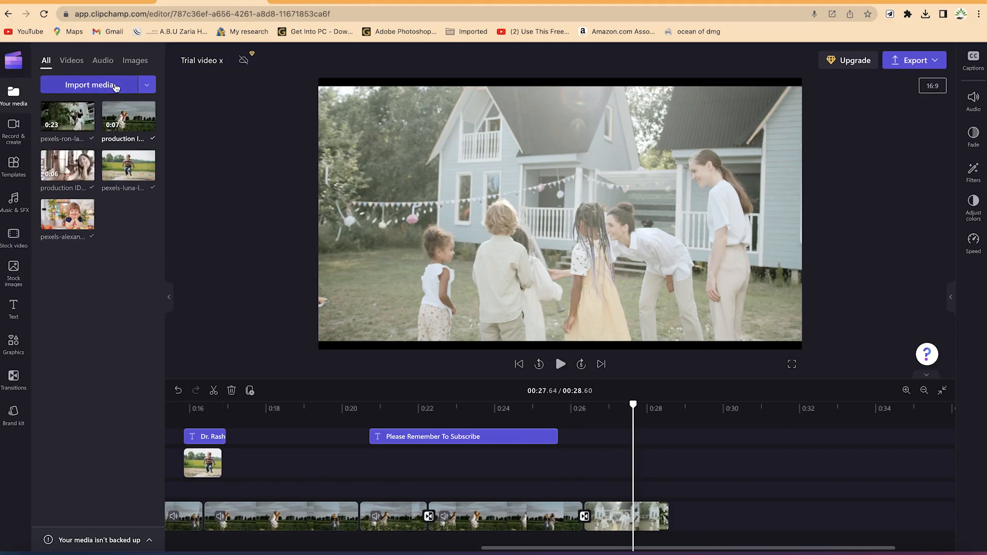
pyautogui.click(121, 96)
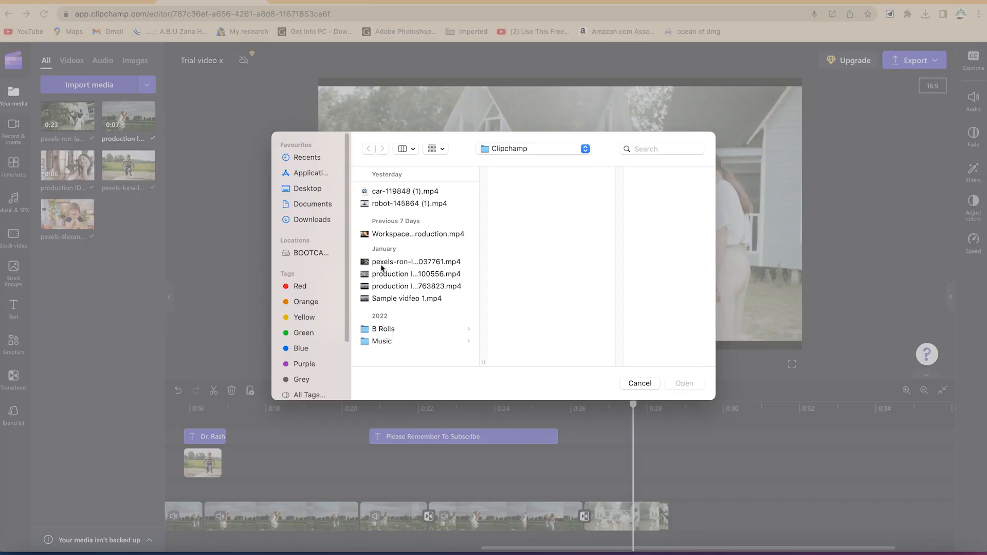
pyautogui.click(380, 263)
pyautogui.click(385, 274)
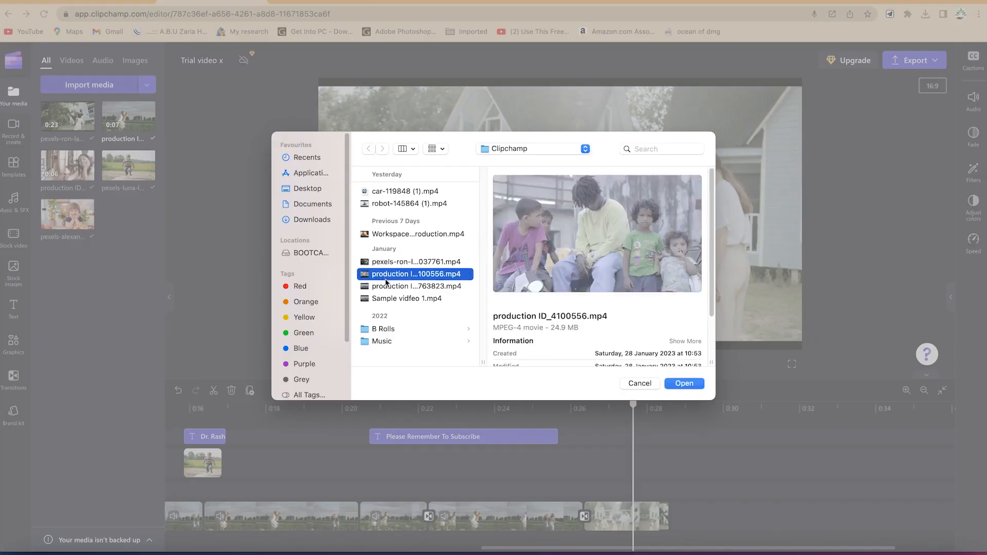
pyautogui.click(682, 389)
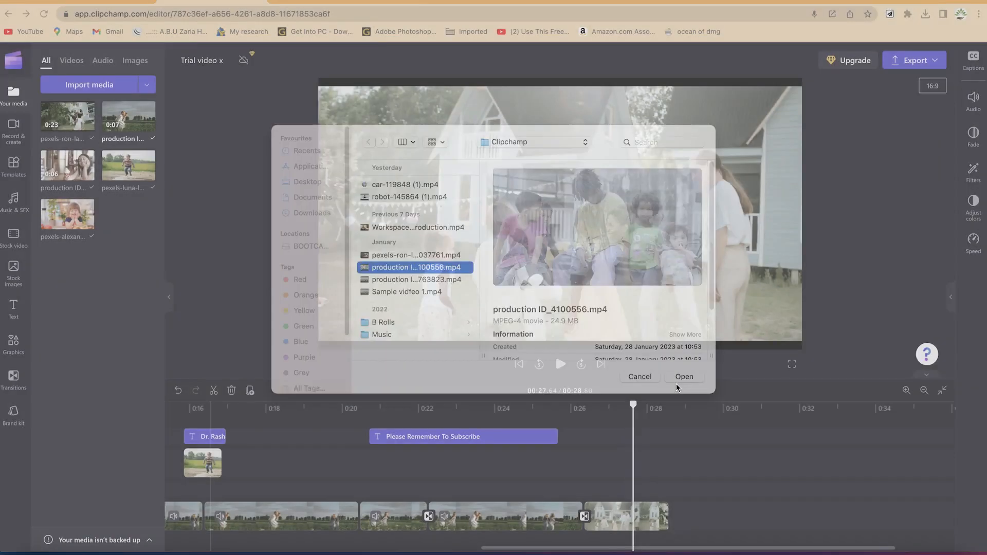
# Append the imported production ID_4100556.mp4 clip to the end of the main video track and preview it at about 31 seconds.
pyautogui.moveTo(67, 156)
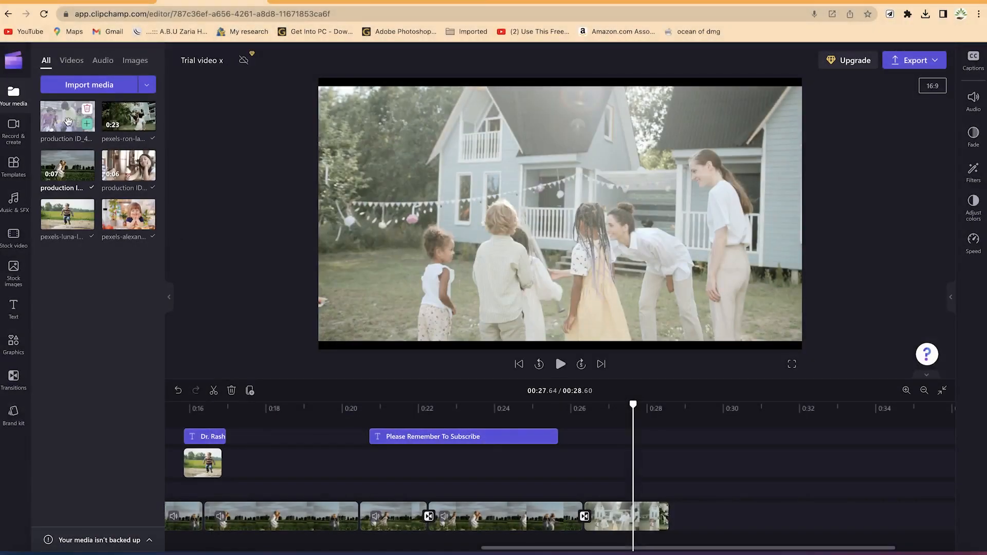
pyautogui.moveTo(69, 119); pyautogui.dragTo(692, 522)
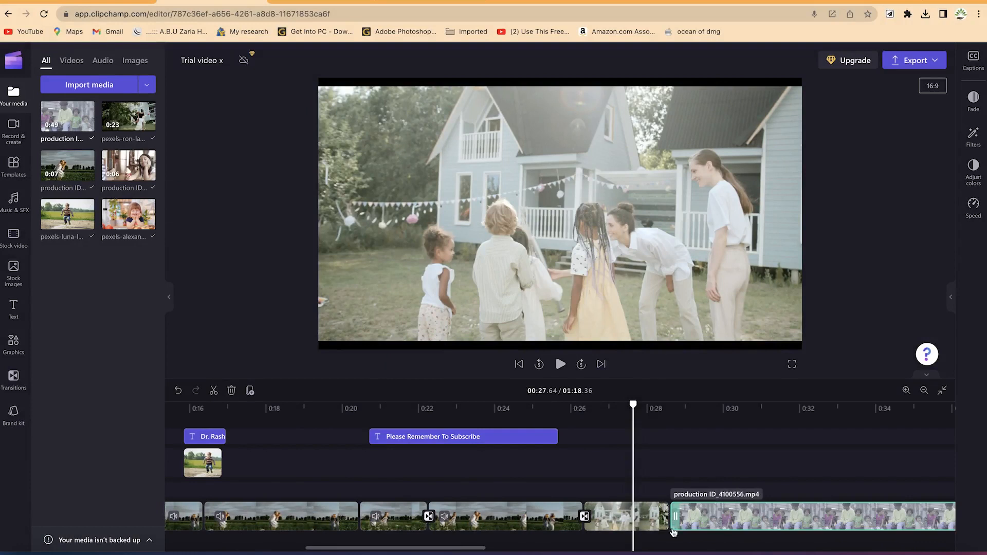
pyautogui.click(636, 406)
pyautogui.moveTo(636, 406); pyautogui.dragTo(775, 433)
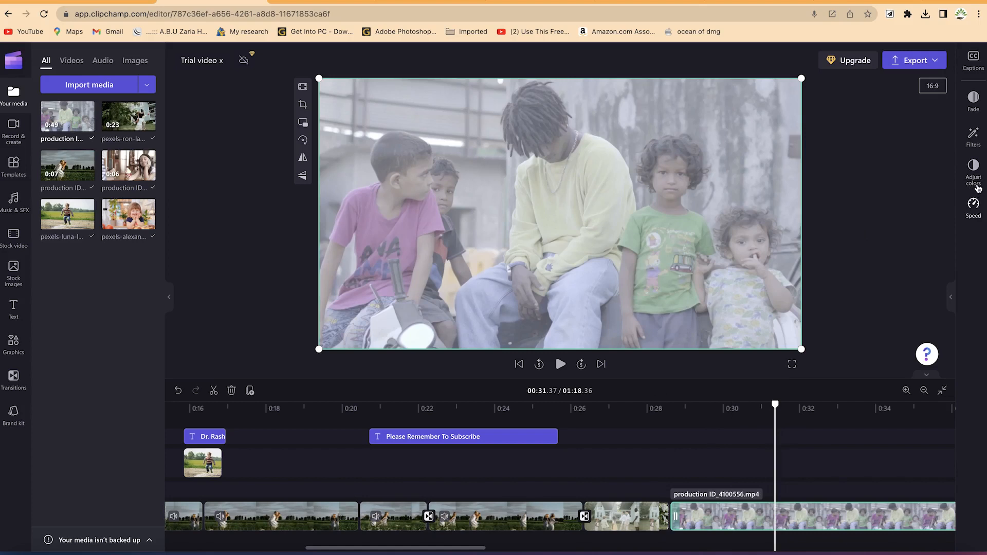
# Adjust the new clip's colors: raise exposure, contrast and temperature slightly, increase saturation more strongly, and lower the Transparency setting a little.
pyautogui.click(973, 167)
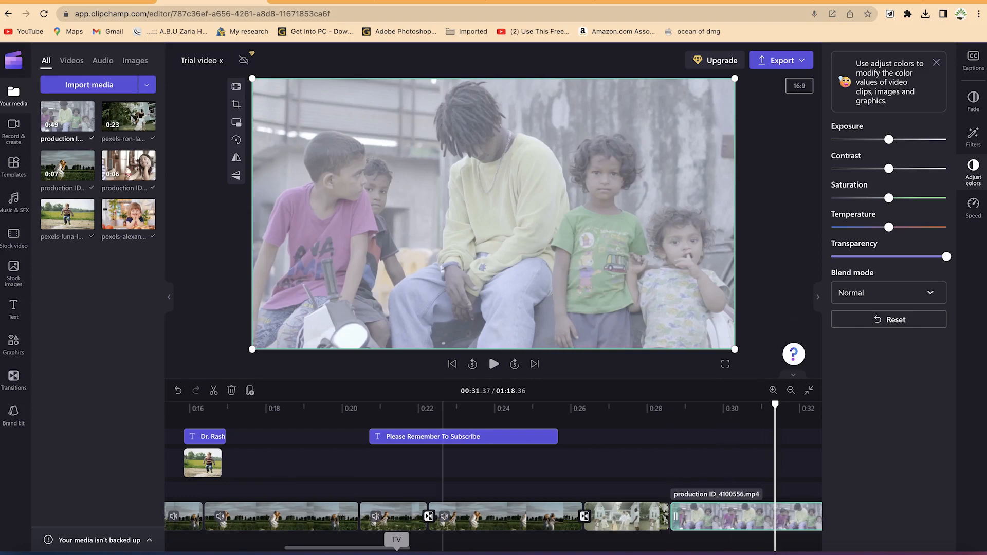
pyautogui.moveTo(383, 550); pyautogui.dragTo(451, 553)
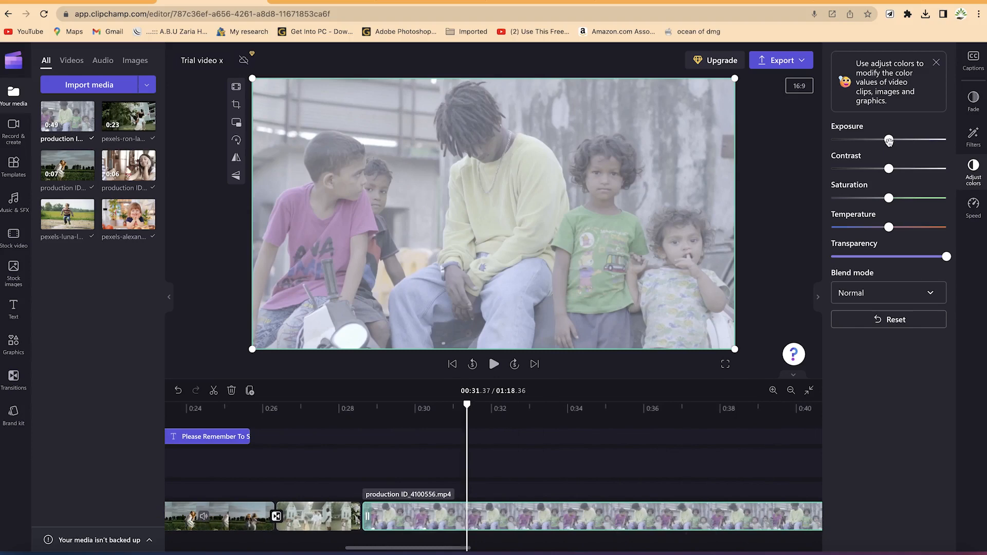
pyautogui.moveTo(888, 142)
pyautogui.mouseDown()
pyautogui.moveTo(899, 142)
pyautogui.moveTo(891, 142)
pyautogui.mouseUp()
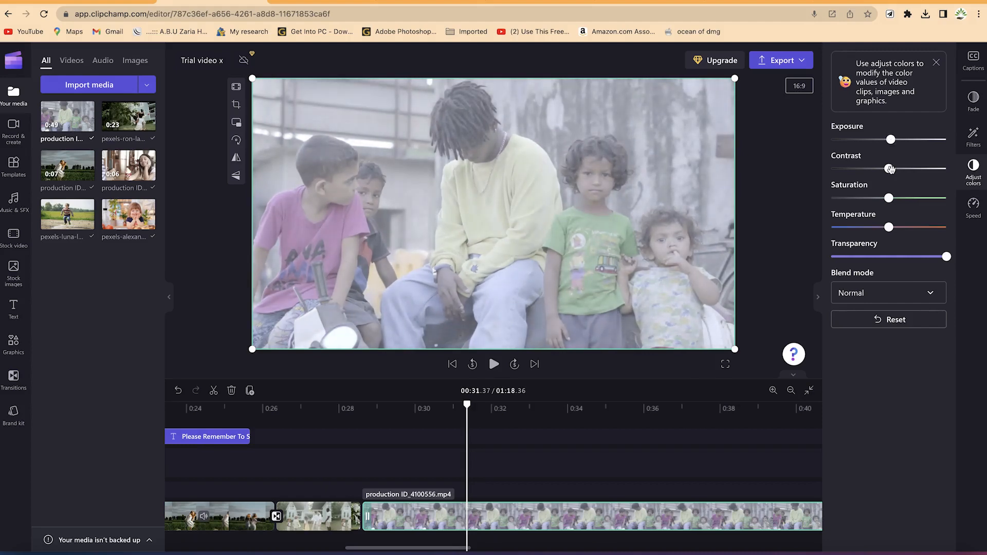
pyautogui.moveTo(889, 169)
pyautogui.mouseDown()
pyautogui.moveTo(899, 169)
pyautogui.moveTo(878, 161)
pyautogui.moveTo(890, 168)
pyautogui.mouseUp()
pyautogui.moveTo(890, 200); pyautogui.dragTo(914, 200)
pyautogui.moveTo(888, 227); pyautogui.dragTo(897, 233)
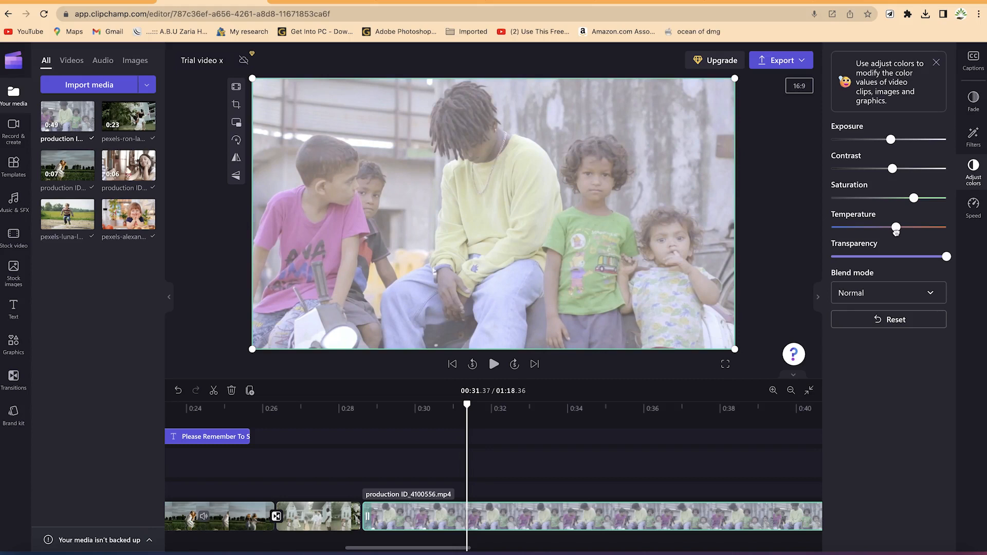
pyautogui.moveTo(895, 231)
pyautogui.mouseDown()
pyautogui.moveTo(863, 218)
pyautogui.moveTo(888, 229)
pyautogui.mouseUp()
pyautogui.moveTo(931, 259)
pyautogui.mouseDown()
pyautogui.moveTo(897, 259)
pyautogui.moveTo(938, 267)
pyautogui.mouseUp()
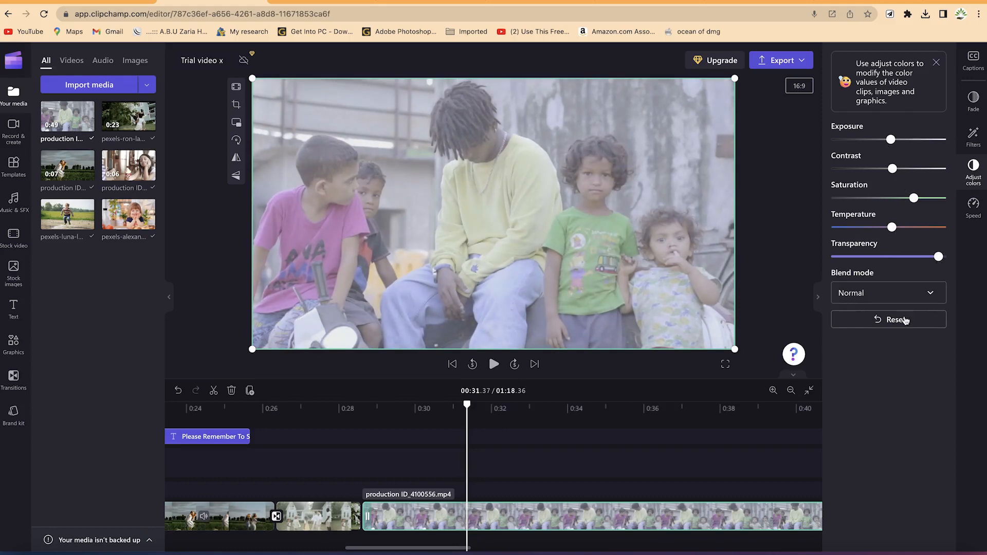
# Try the Darken and Lighten blend modes on the production ID_4100556.mp4 clip.
pyautogui.click(899, 302)
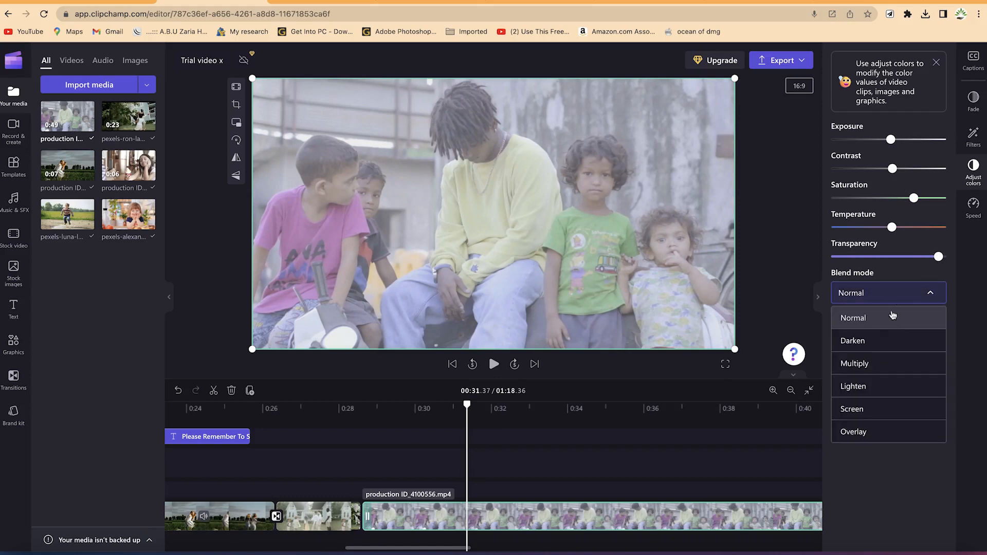
pyautogui.click(877, 347)
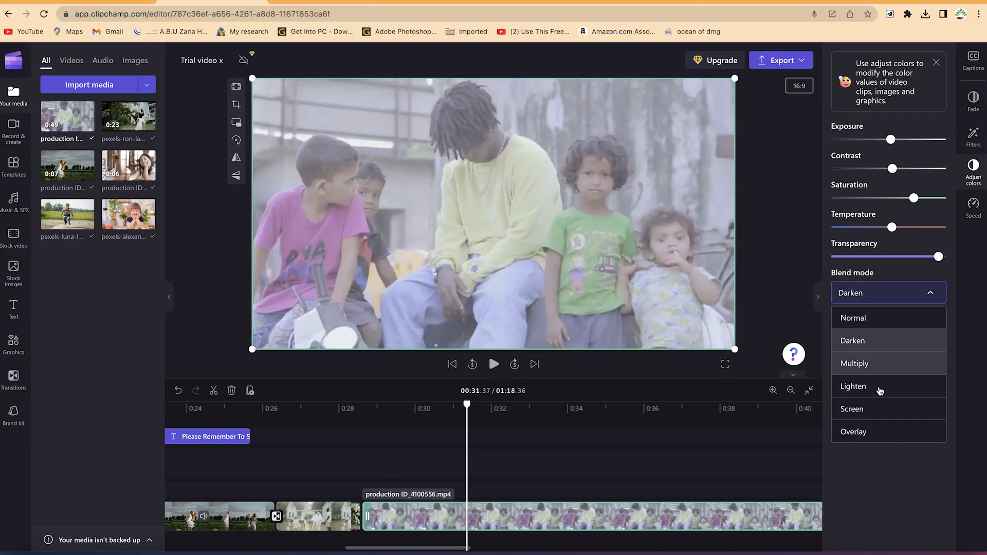
pyautogui.click(880, 389)
pyautogui.click(898, 298)
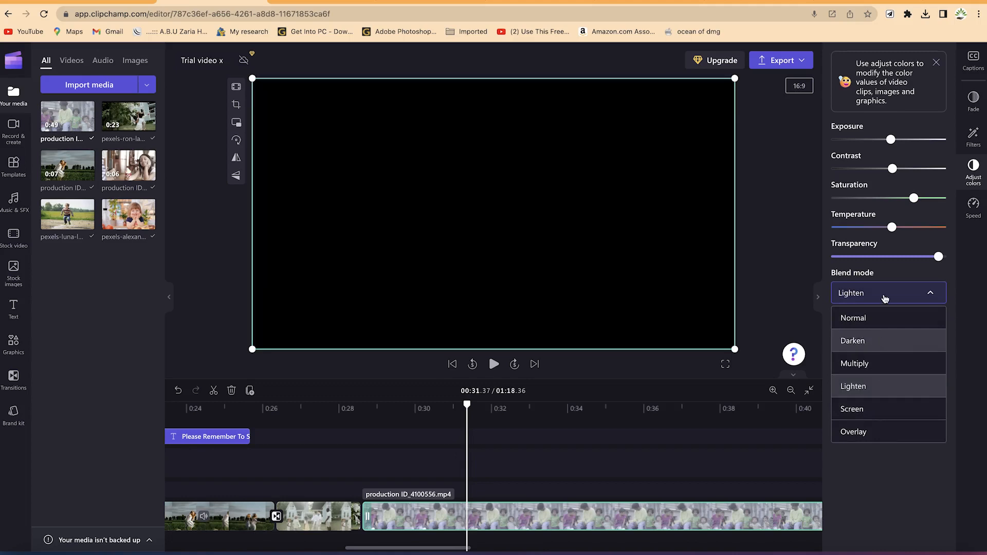
pyautogui.click(913, 271)
# Refine the clip's colors with a warmer temperature, slightly more saturation, clearly higher contrast and slightly lower exposure.
pyautogui.moveTo(892, 228); pyautogui.dragTo(897, 230)
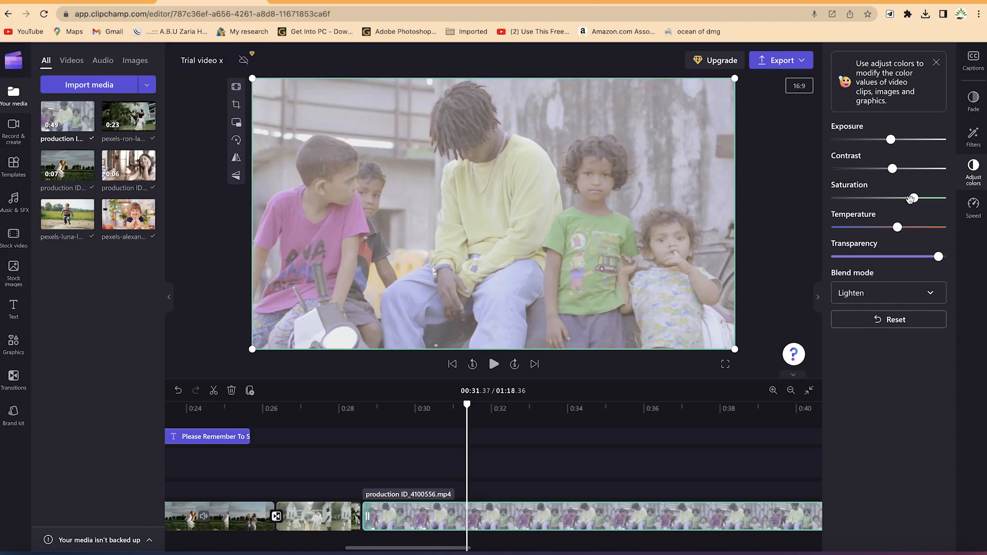
pyautogui.moveTo(921, 202); pyautogui.dragTo(917, 173)
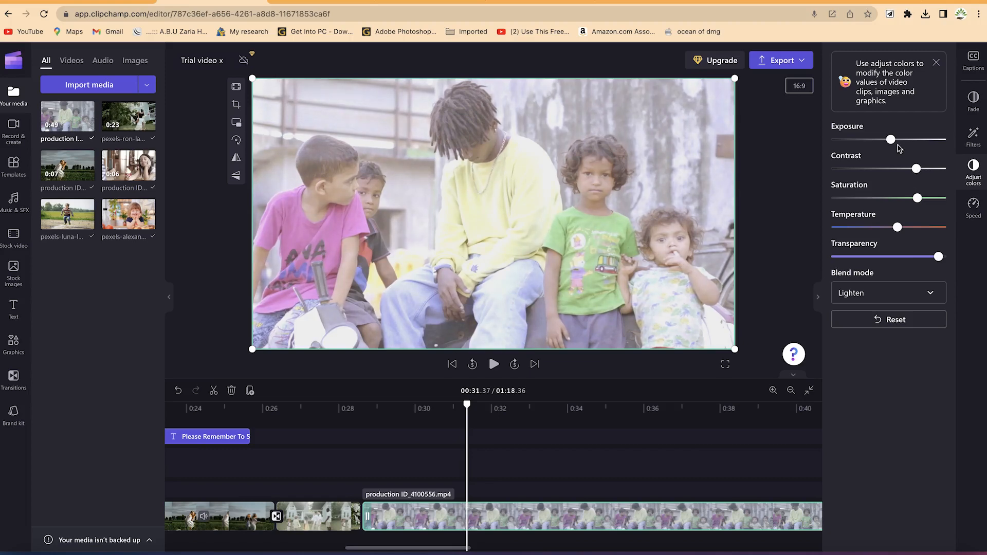
pyautogui.moveTo(890, 140); pyautogui.dragTo(887, 139)
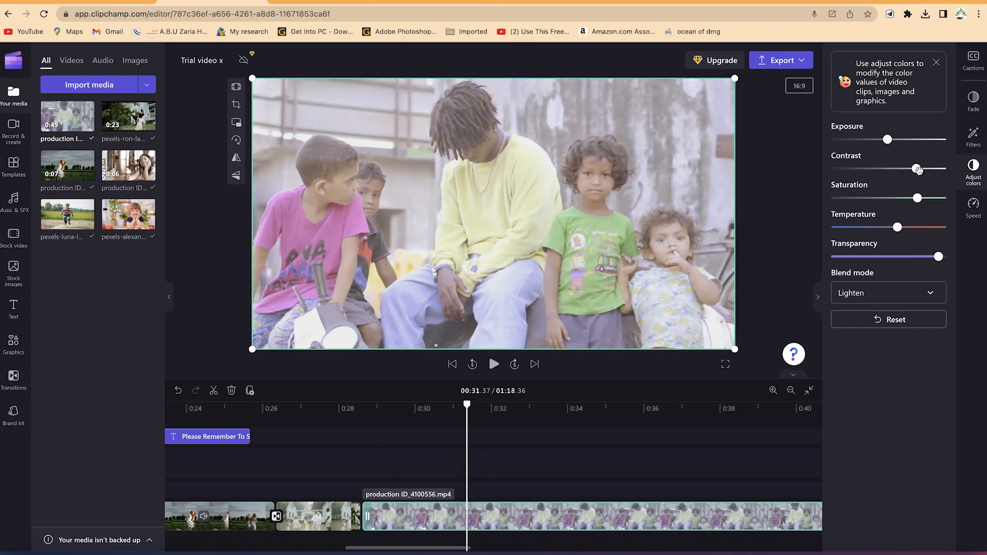
pyautogui.moveTo(917, 168); pyautogui.dragTo(919, 170)
# Reset the clip's color adjustments and undo the reset, twice, to compare the original and adjusted look.
pyautogui.click(913, 324)
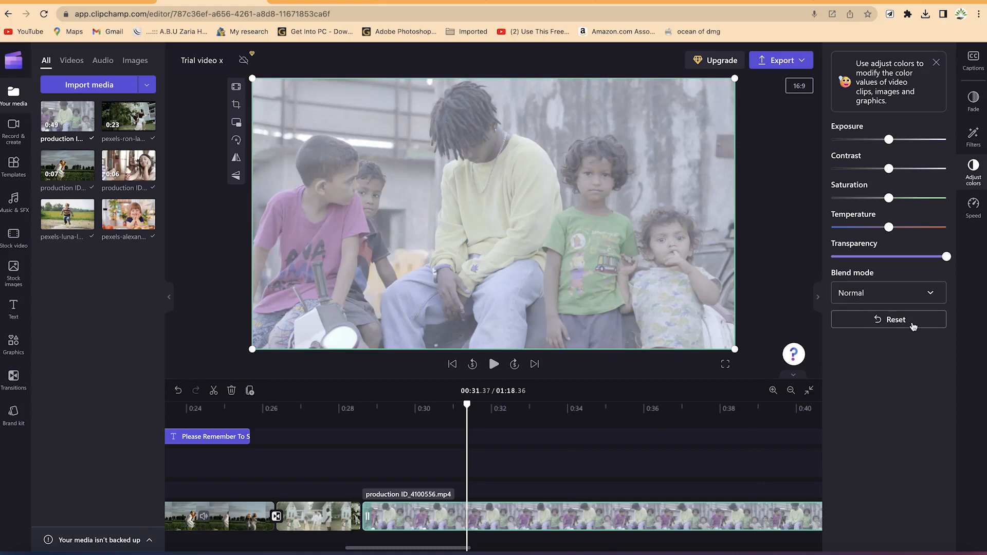
pyautogui.hotkey('ctrl', 'z')
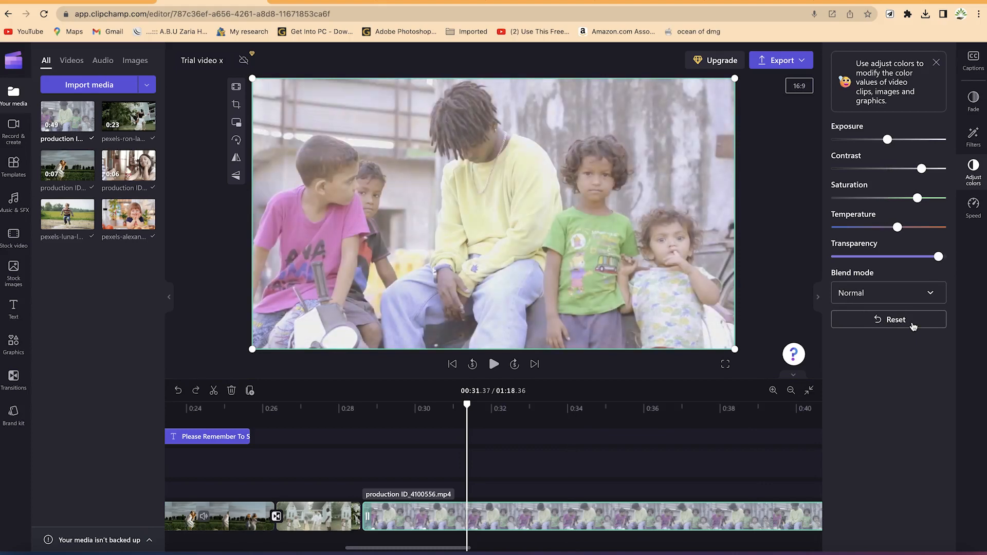
pyautogui.click(913, 324)
pyautogui.hotkey('ctrl', 'z')
# Slightly raise the exposure of the preceding pexels-ron-lach clip, previewing it at about 27.7 seconds.
pyautogui.moveTo(468, 405); pyautogui.dragTo(328, 405)
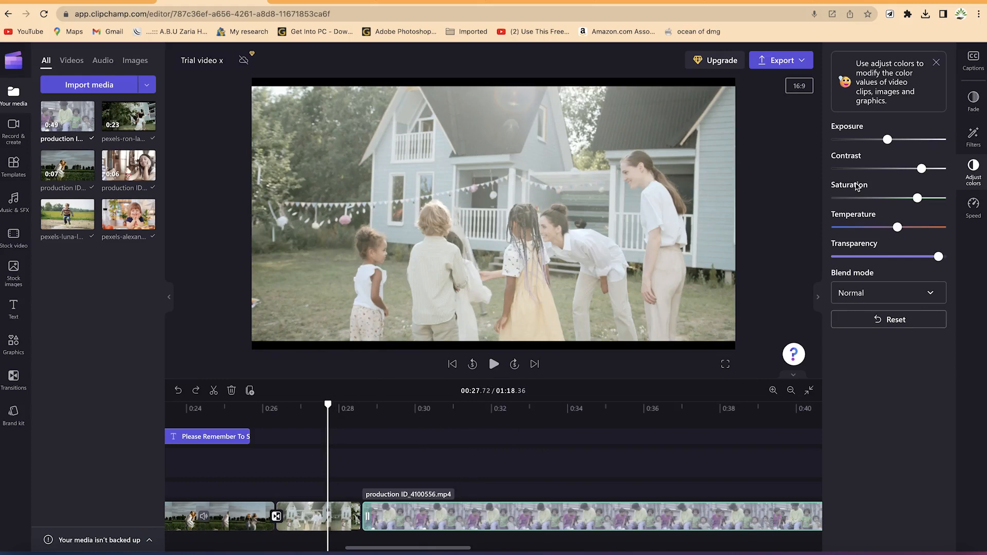
pyautogui.click(299, 526)
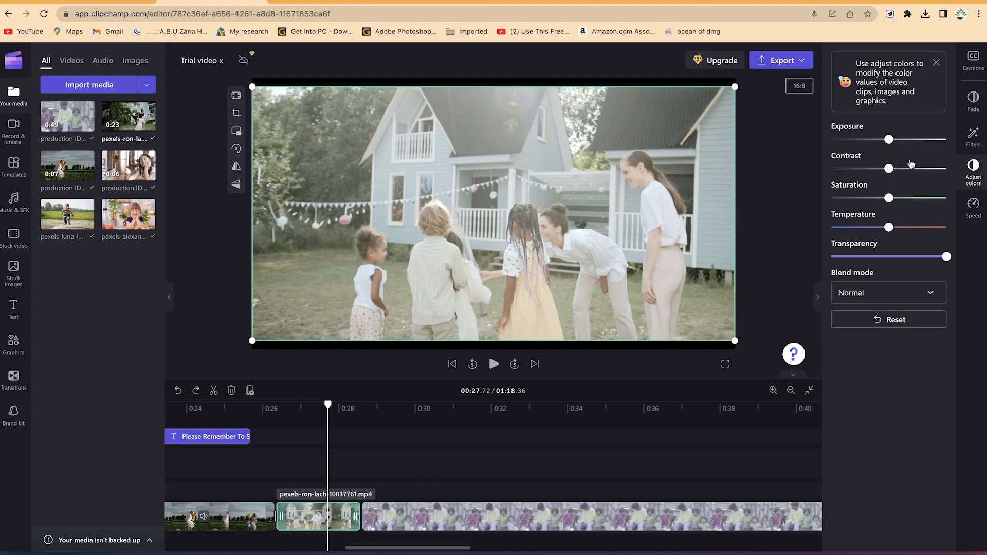
pyautogui.moveTo(889, 139); pyautogui.dragTo(897, 140)
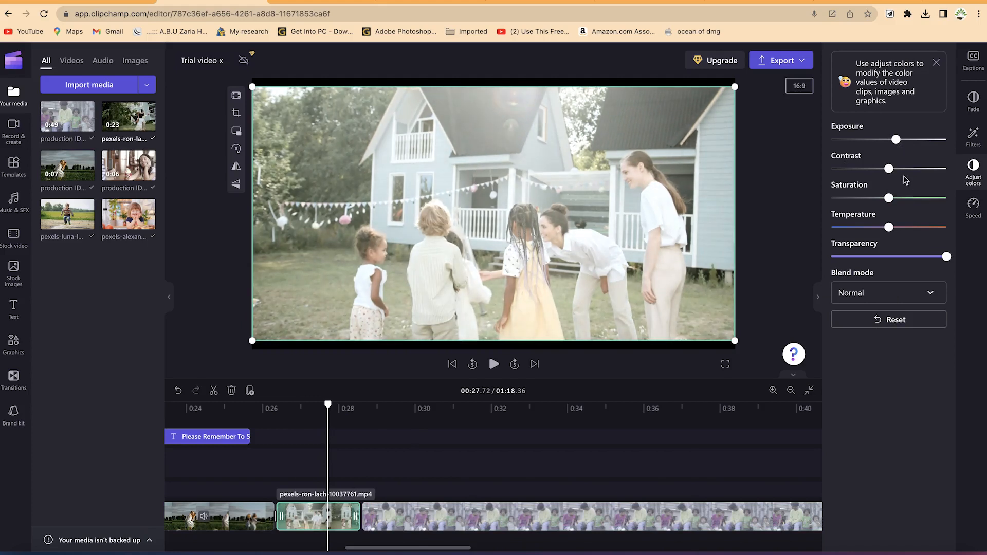
# Raise the contrast, saturation and temperature of the selected house clip slightly and lower its exposure a little.
pyautogui.moveTo(891, 169); pyautogui.dragTo(906, 206)
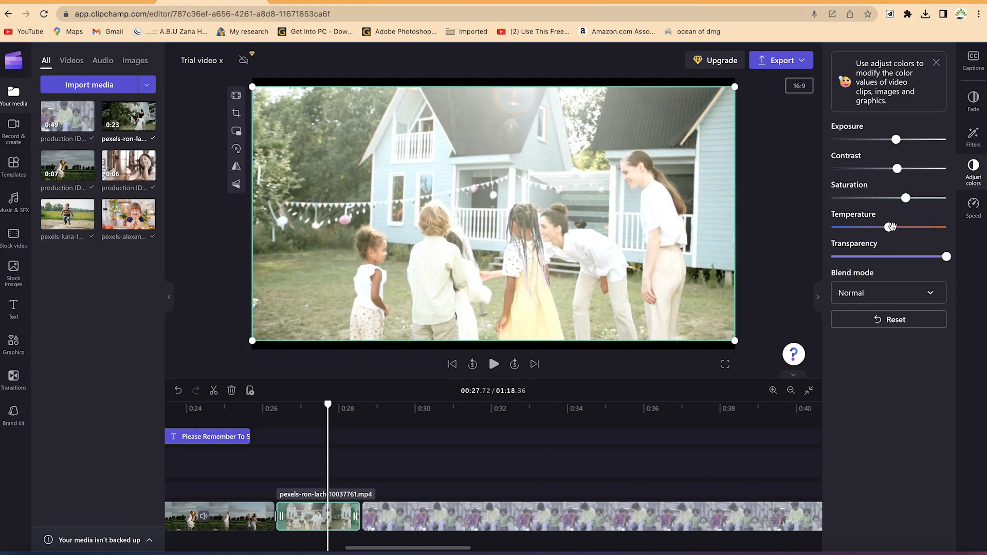
pyautogui.moveTo(891, 228)
pyautogui.mouseDown()
pyautogui.moveTo(879, 228)
pyautogui.moveTo(898, 228)
pyautogui.mouseUp()
pyautogui.moveTo(898, 169); pyautogui.dragTo(891, 142)
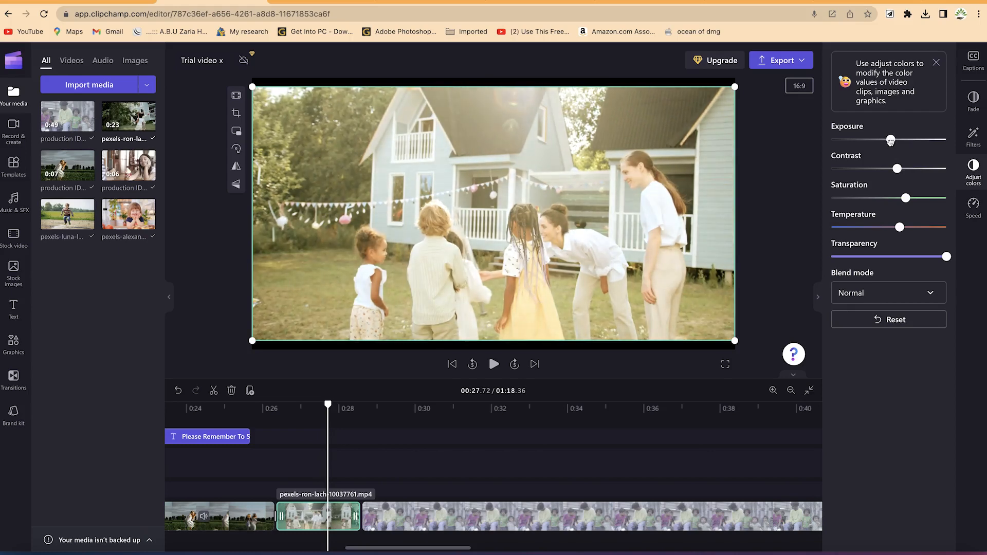
# Set the house clip's blend mode to Lighten and fine-tune its colors with slightly less saturation and more contrast.
pyautogui.click(889, 296)
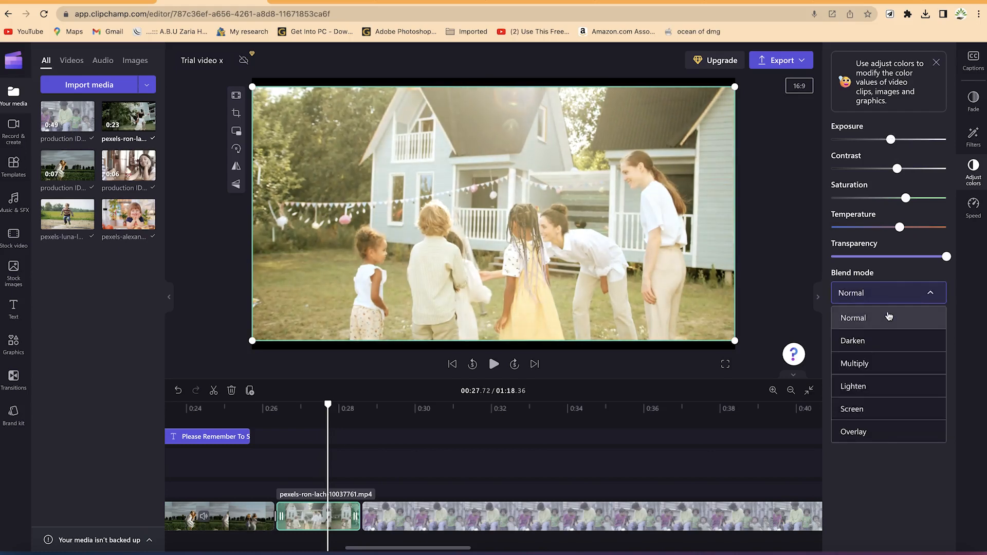
pyautogui.click(859, 388)
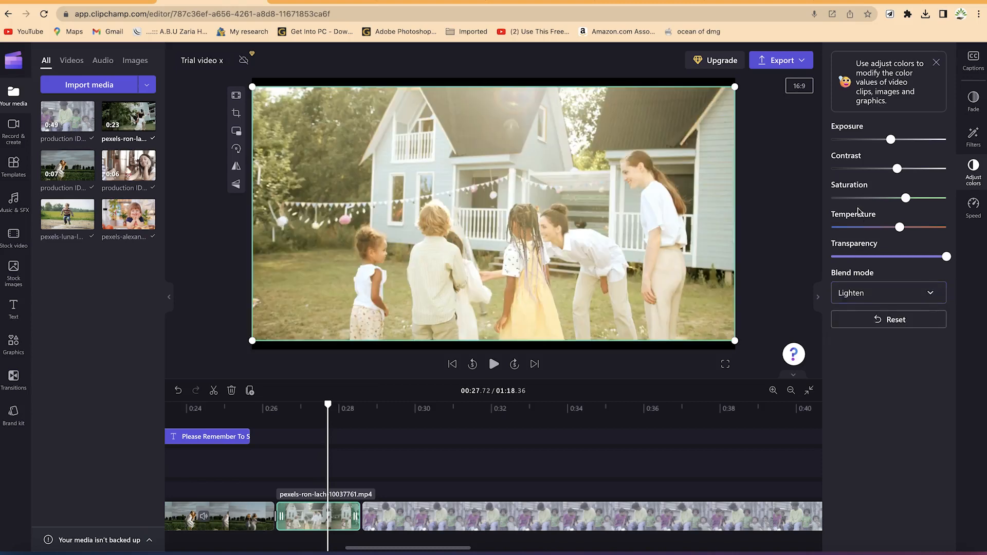
pyautogui.moveTo(906, 200); pyautogui.dragTo(896, 198)
pyautogui.moveTo(893, 168); pyautogui.dragTo(911, 171)
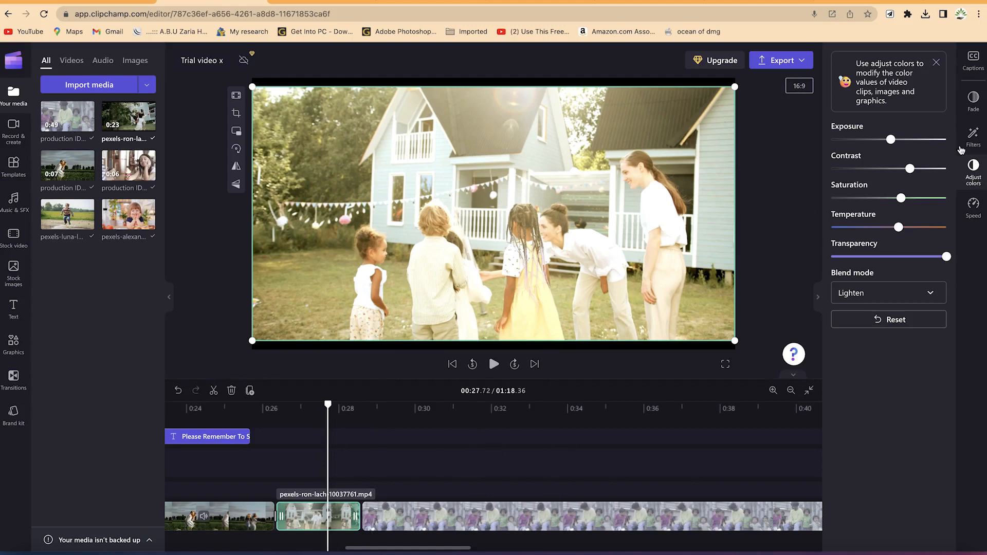
# Try the Golden filter on the house clip with its intensity reduced to nearly the minimum.
pyautogui.click(973, 136)
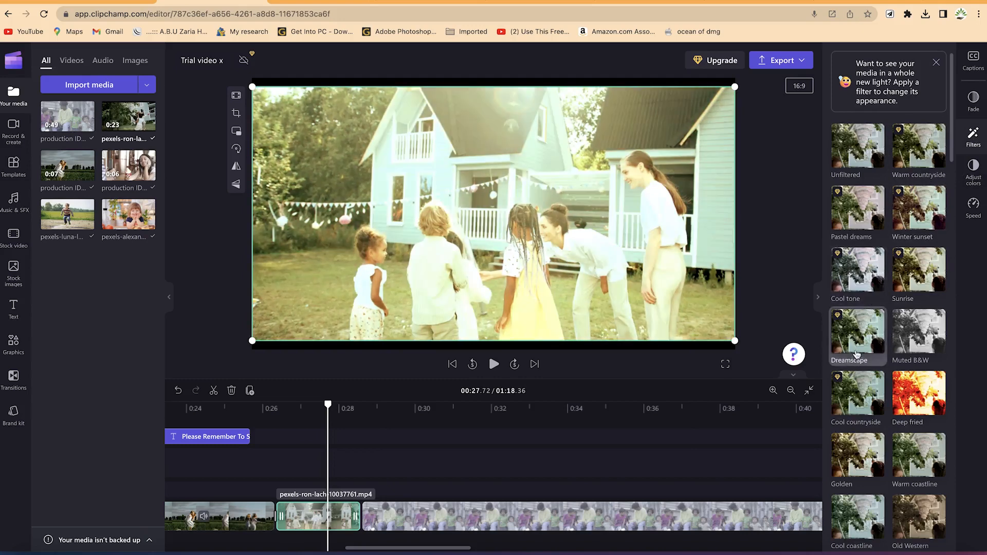
pyautogui.scroll(-1, 857, 391)
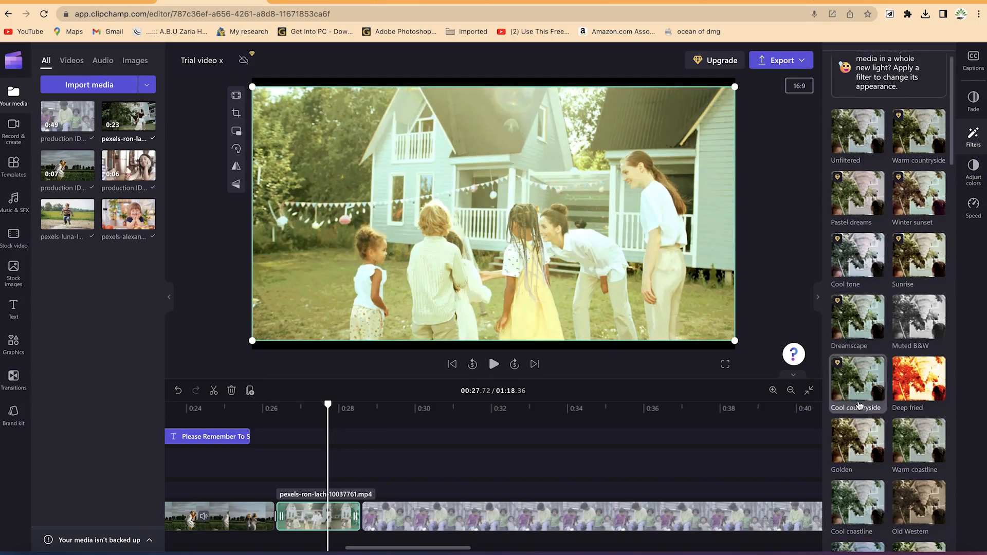
pyautogui.scroll(-1, 858, 406)
pyautogui.click(856, 439)
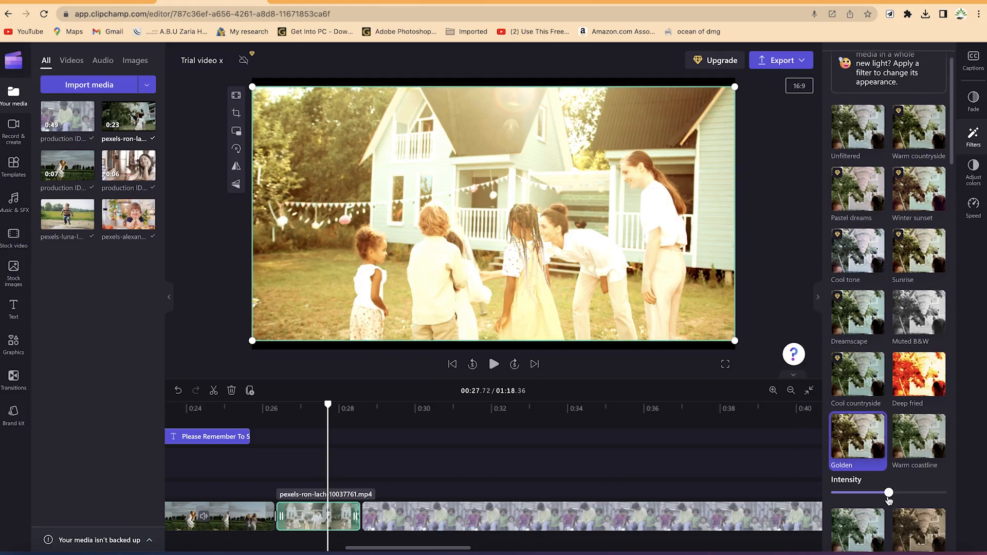
pyautogui.moveTo(887, 494); pyautogui.dragTo(831, 489)
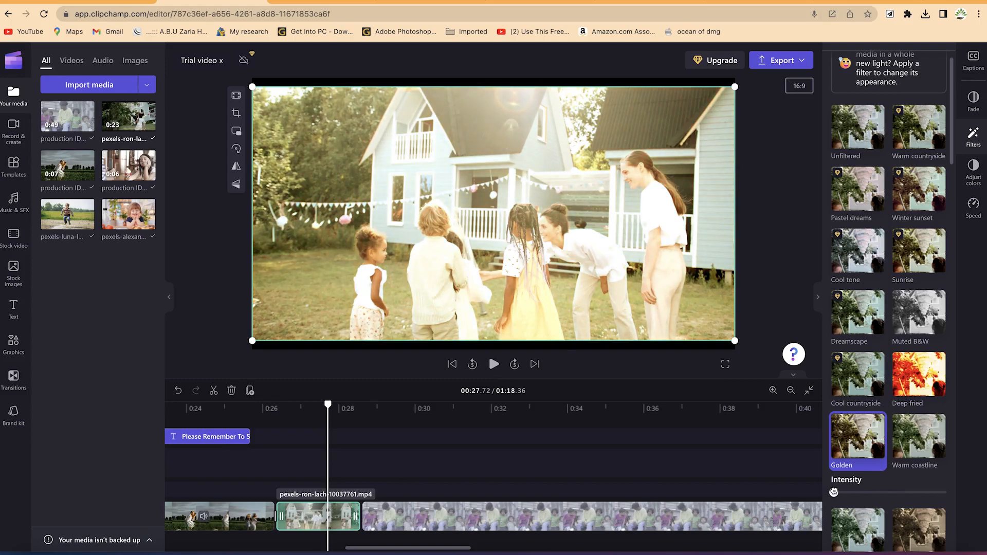
# Apply the Winter filter to the house clip and lower its intensity slightly below the midpoint.
pyautogui.scroll(-5, 856, 332)
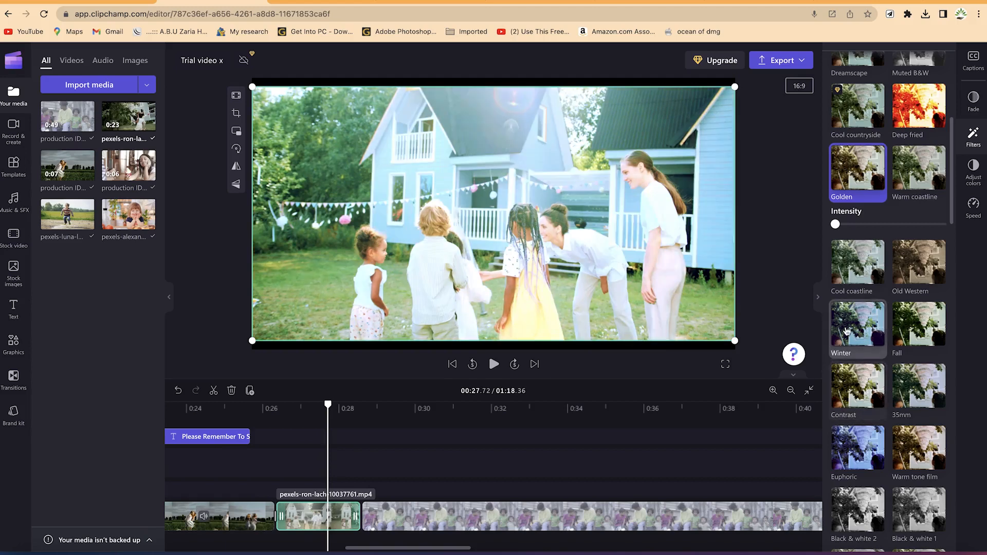
pyautogui.click(847, 330)
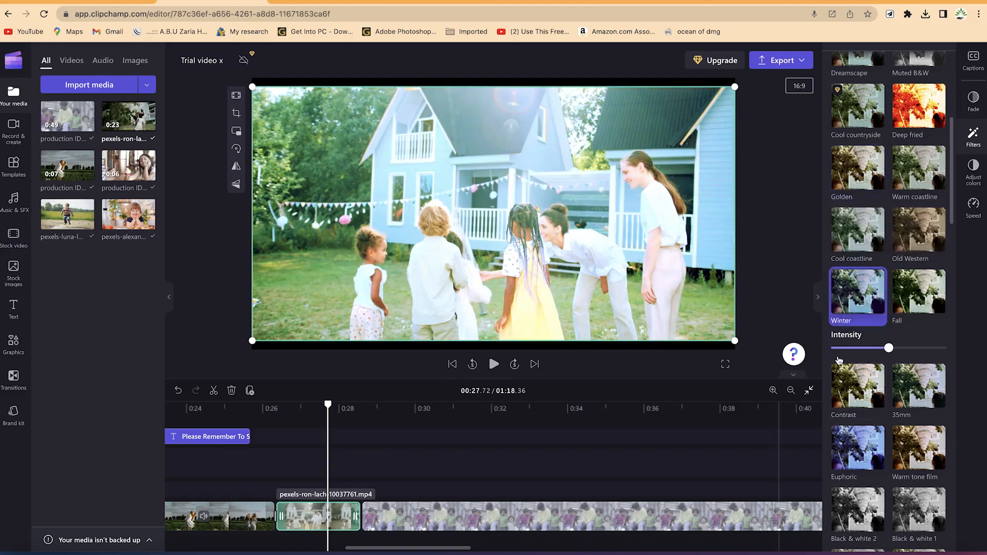
pyautogui.moveTo(888, 349); pyautogui.dragTo(872, 348)
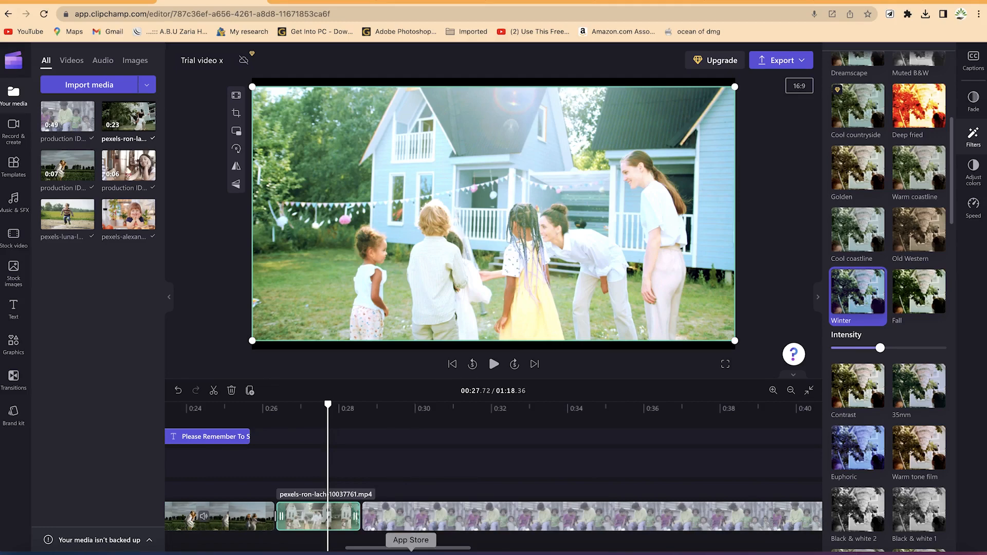
# Preview the free music track "Somewhere In The Mountains" and add it below the video clips near the timeline's start.
pyautogui.moveTo(387, 548); pyautogui.dragTo(190, 536)
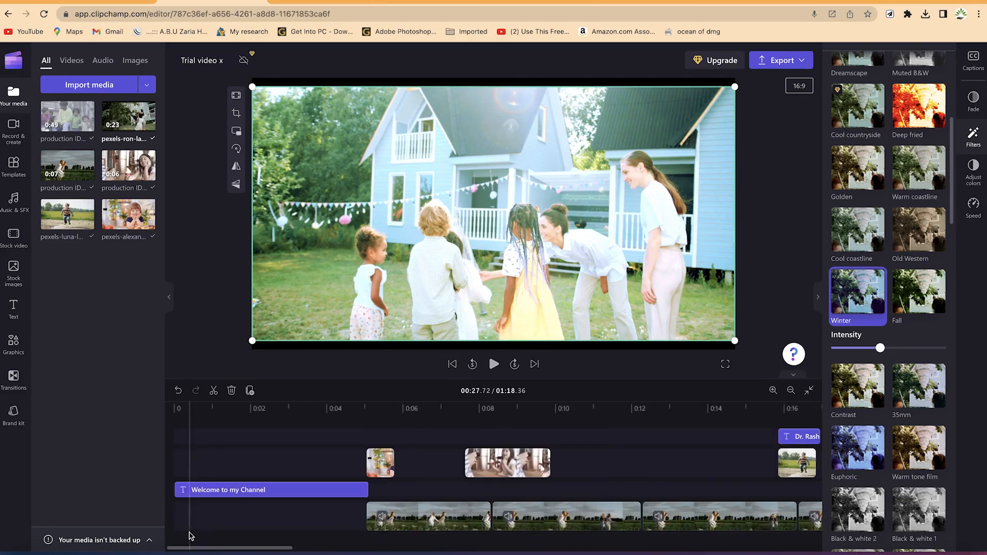
pyautogui.click(10, 202)
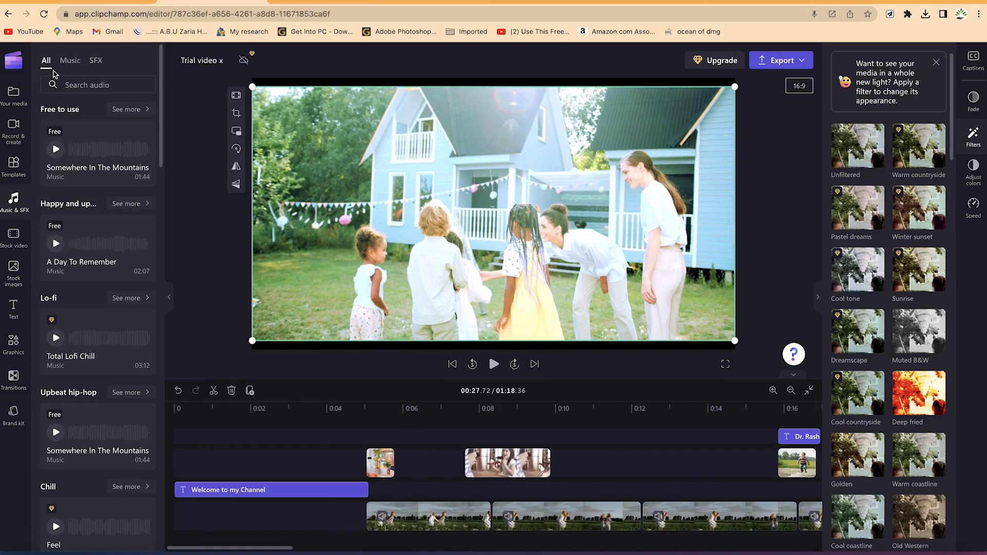
pyautogui.click(70, 60)
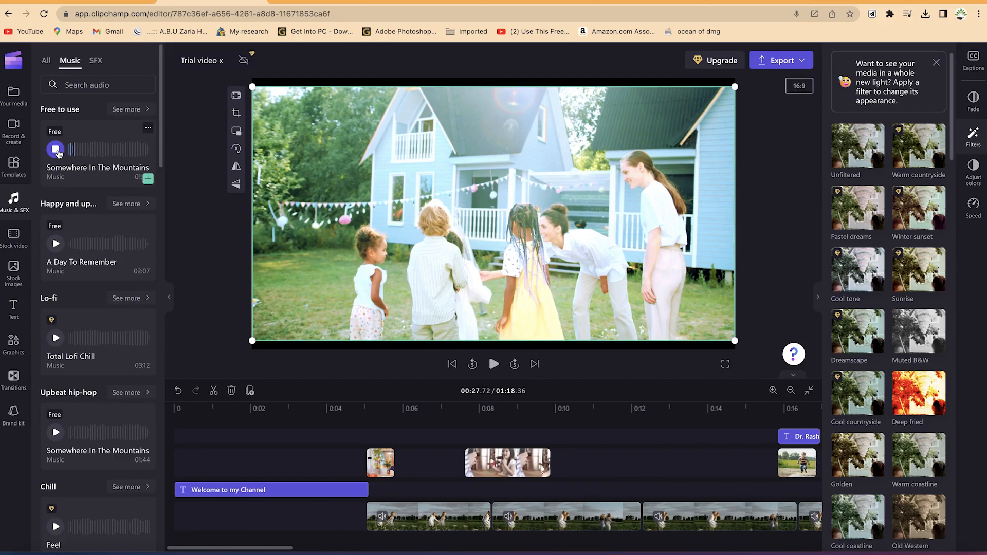
pyautogui.click(56, 150)
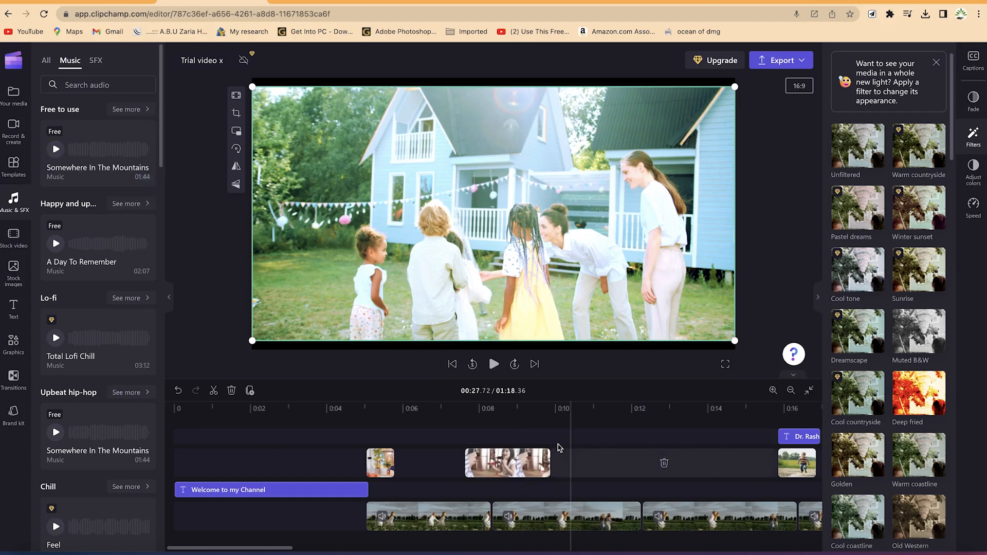
pyautogui.click(117, 159)
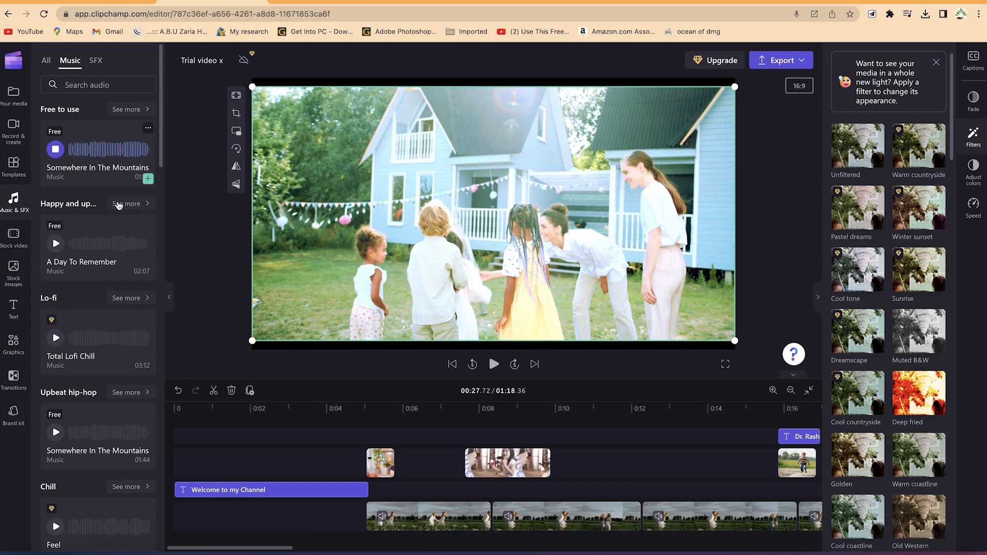
pyautogui.click(55, 150)
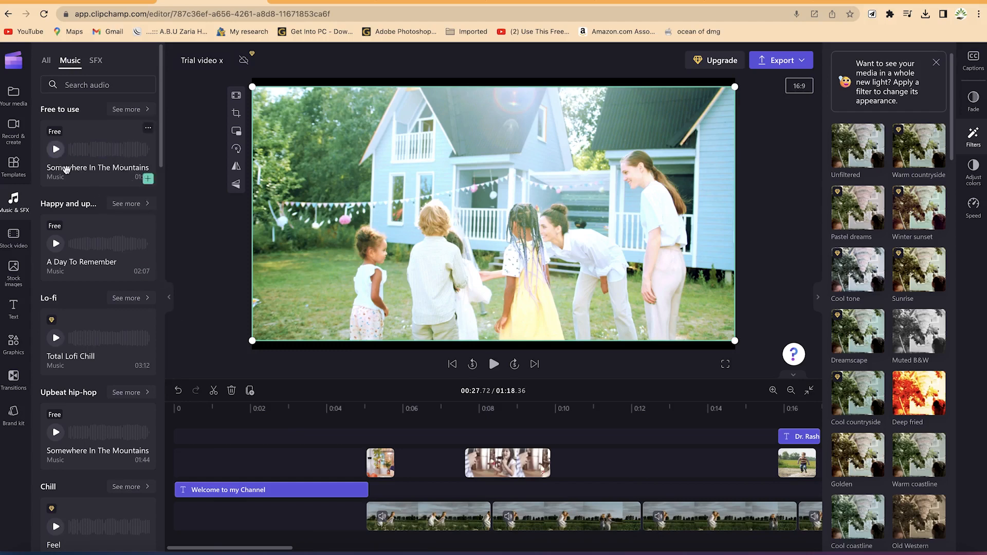
pyautogui.moveTo(74, 181); pyautogui.dragTo(214, 539)
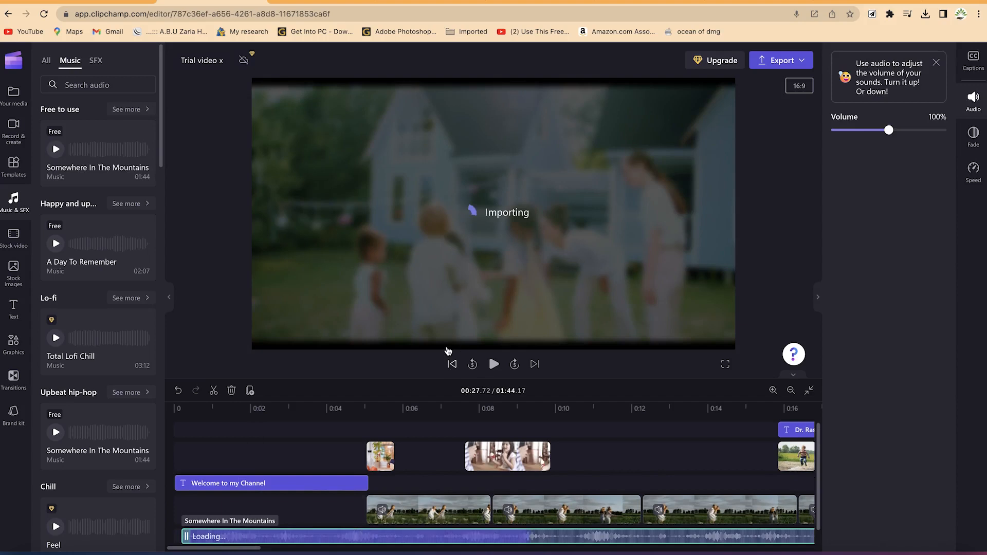
# Fit the whole project in the timeline and trim the end of the music track to the end of the last video clip.
pyautogui.click(809, 392)
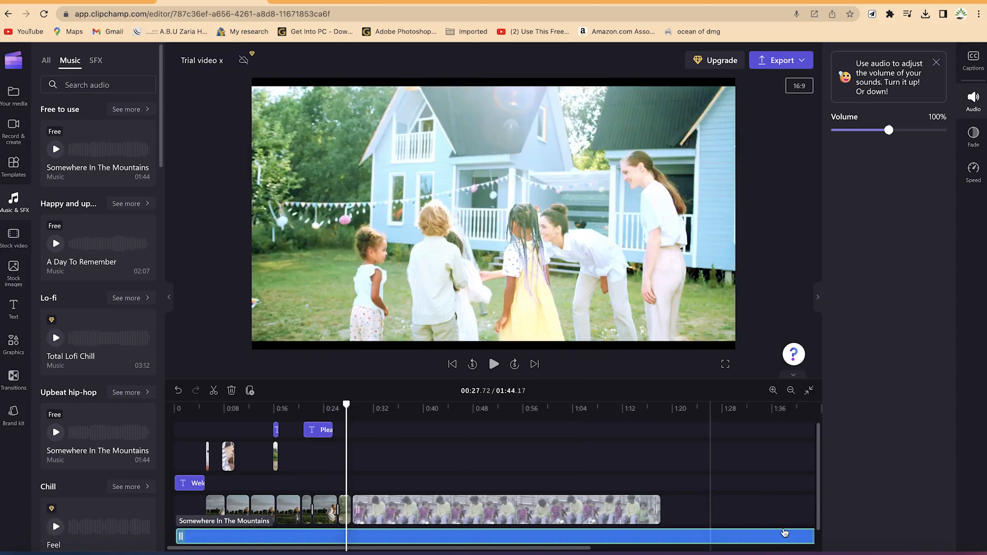
pyautogui.click(654, 407)
pyautogui.moveTo(654, 407); pyautogui.dragTo(658, 408)
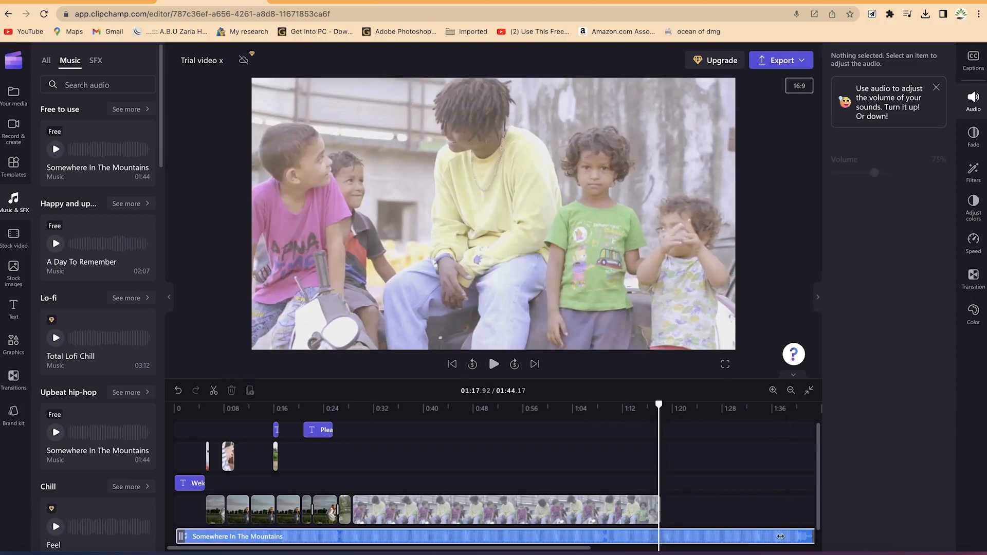
pyautogui.moveTo(733, 538); pyautogui.dragTo(652, 530)
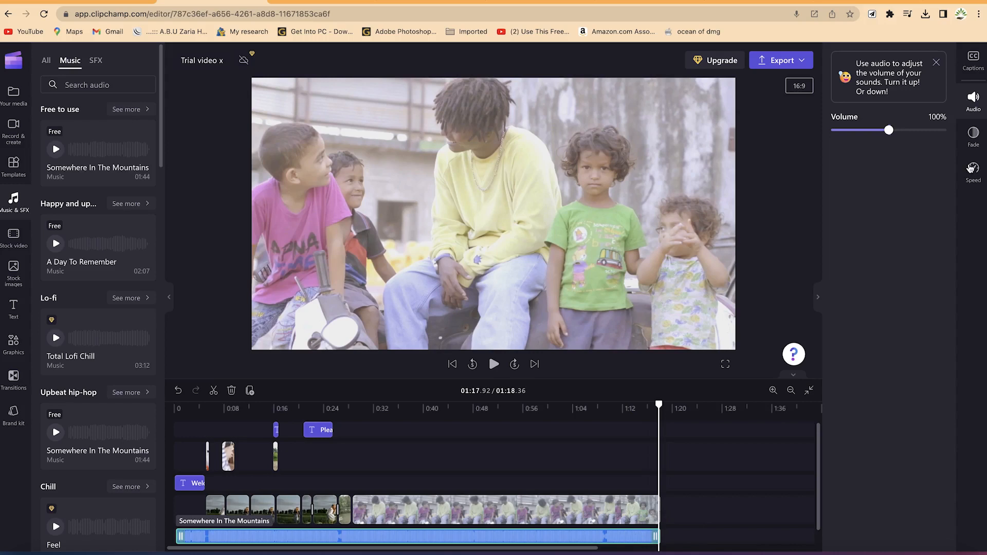
# Set the music track's fade-out to 1.5 s and play back the last seconds of the project.
pyautogui.click(973, 135)
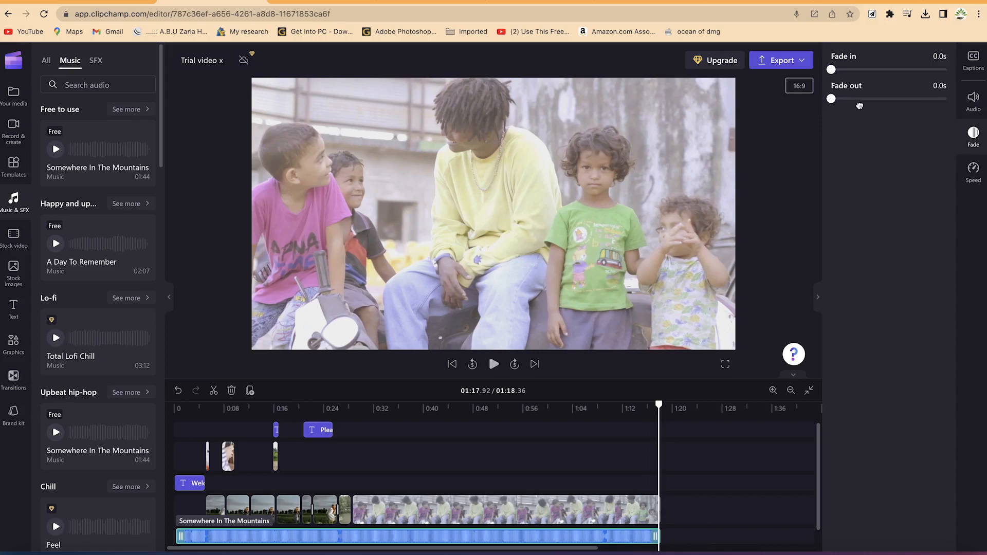
pyautogui.moveTo(876, 109); pyautogui.dragTo(904, 112)
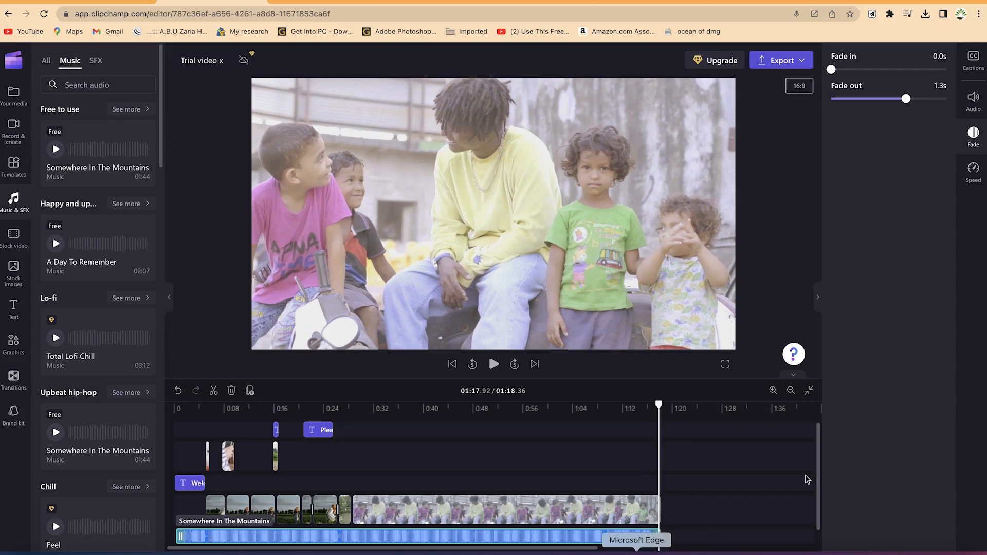
pyautogui.click(916, 105)
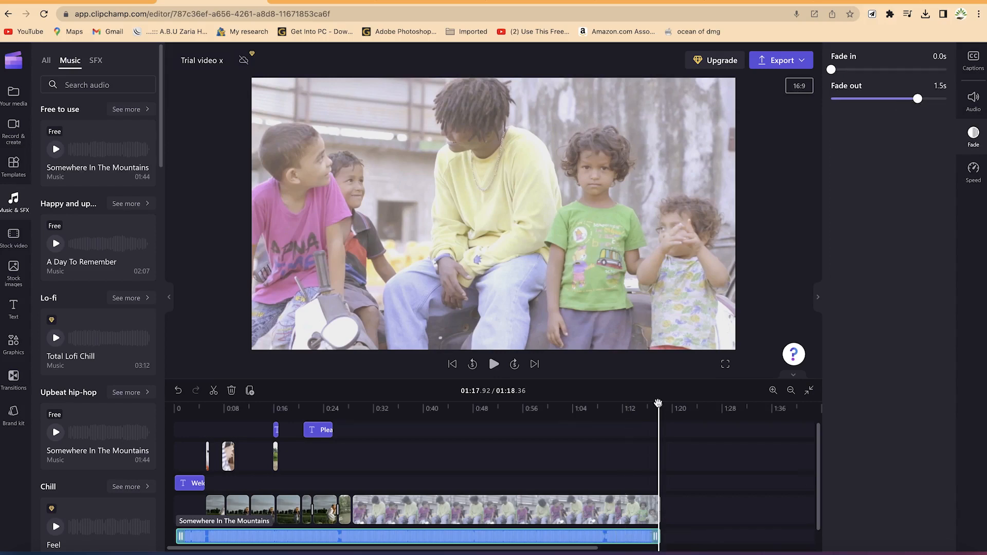
pyautogui.moveTo(658, 405); pyautogui.dragTo(638, 401)
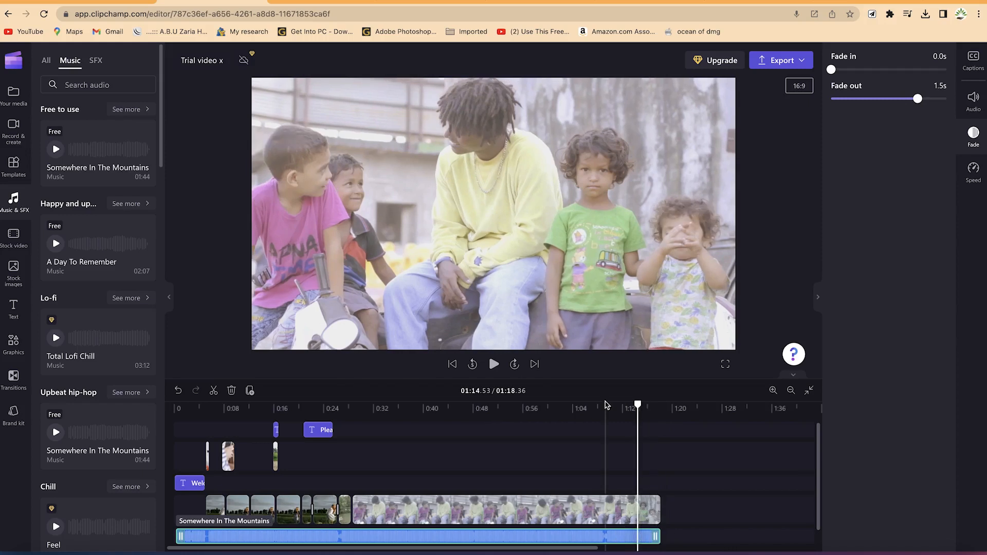
pyautogui.press('space')
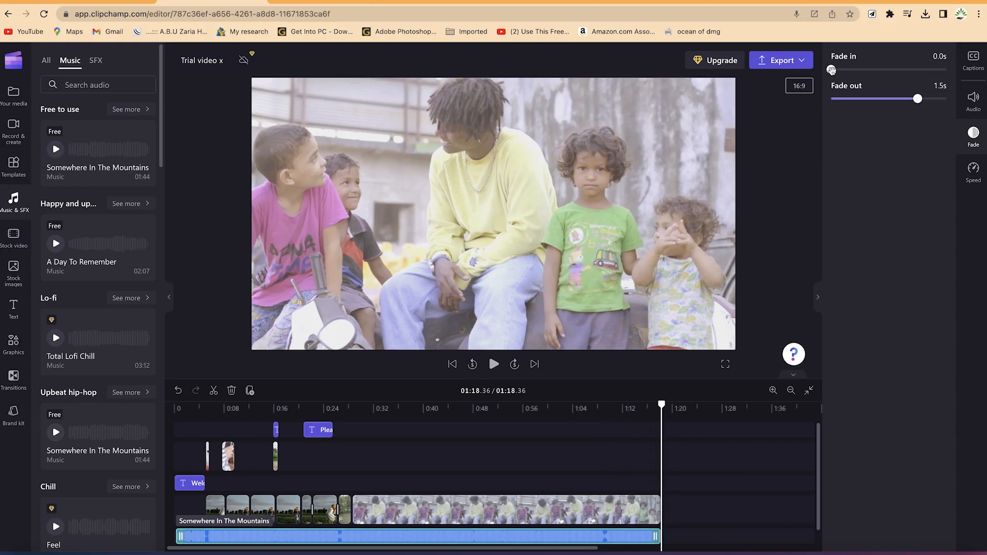
# Set the music track's fade-in to 2.0 s, checking the opening by playback, and shift the track flush with the timeline's start.
pyautogui.moveTo(854, 73); pyautogui.dragTo(954, 82)
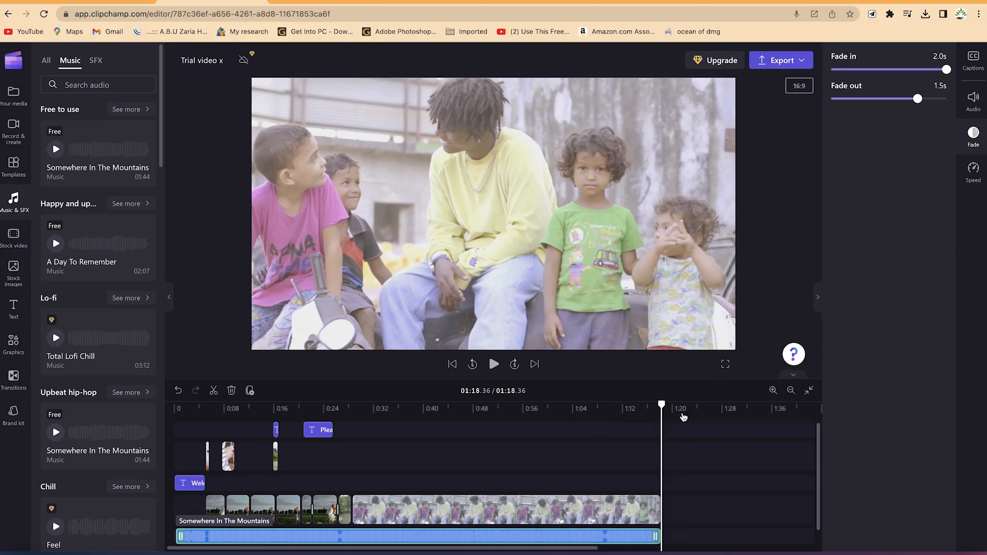
pyautogui.moveTo(662, 405); pyautogui.dragTo(160, 397)
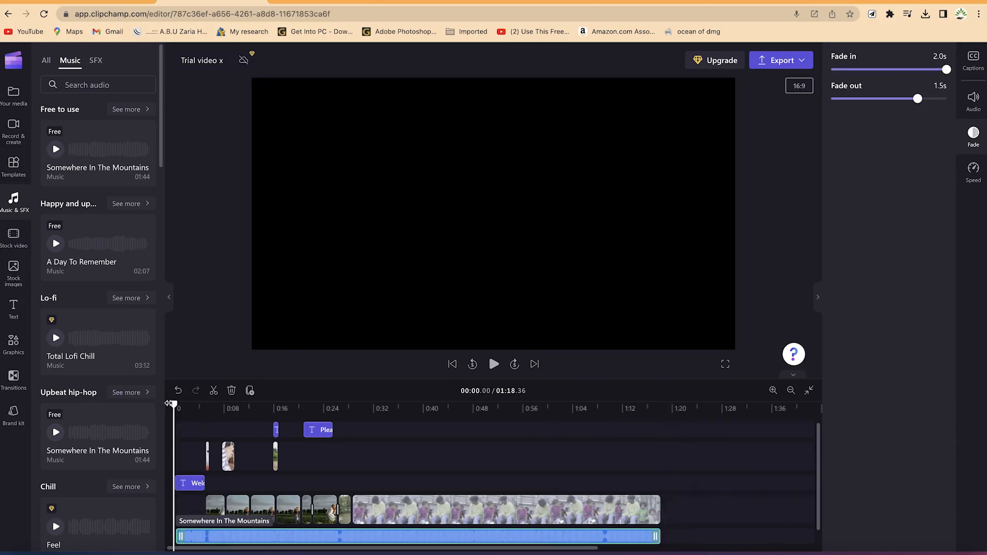
pyautogui.press('space')
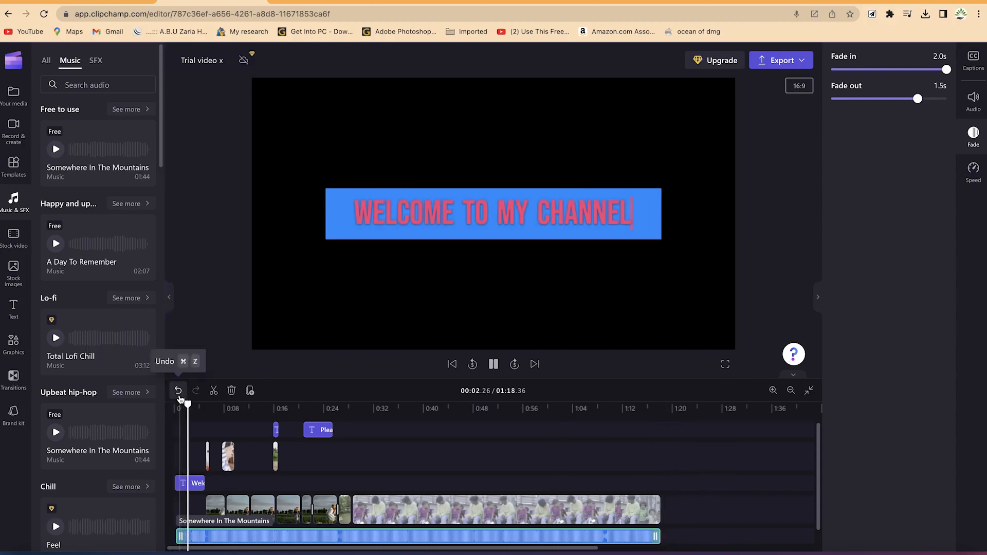
pyautogui.press('space')
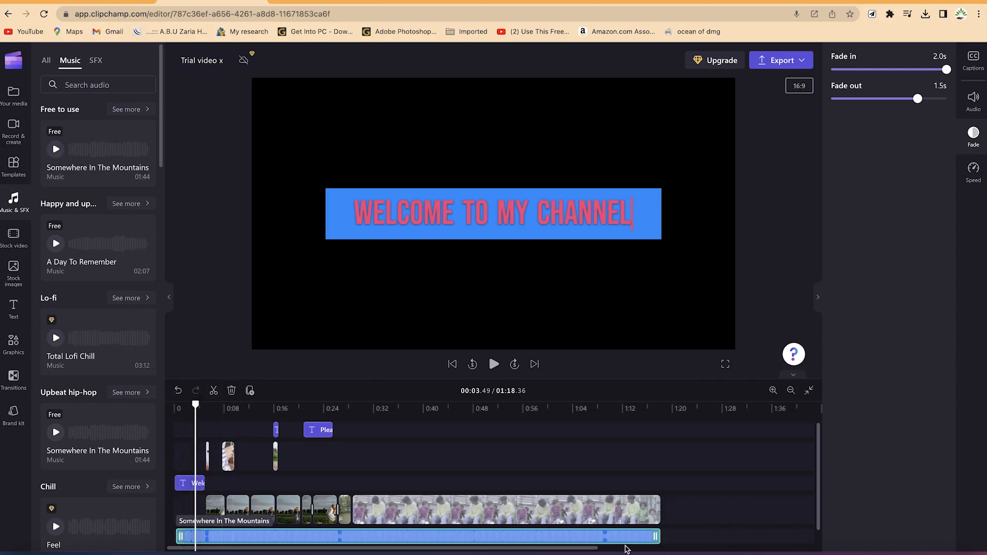
pyautogui.moveTo(612, 538); pyautogui.dragTo(587, 531)
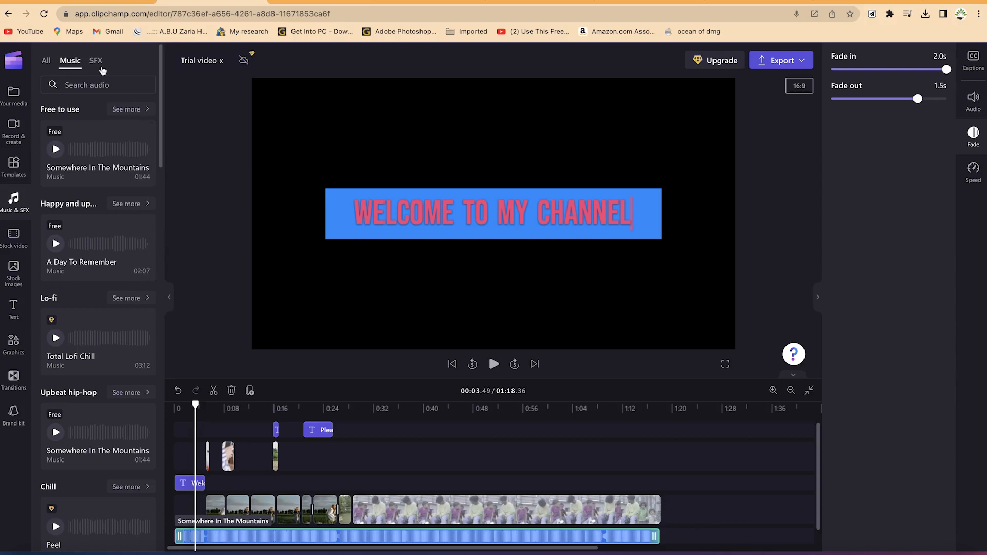
# Import lifelike-126735.mp3 from the Music folder and place it on a new track below the music, flush with the timeline's start.
pyautogui.click(14, 95)
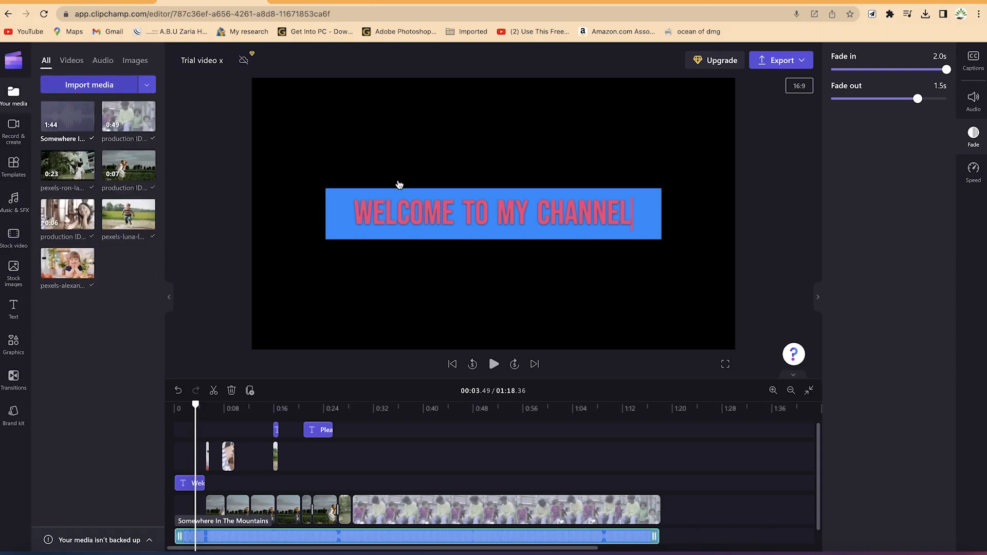
pyautogui.click(100, 85)
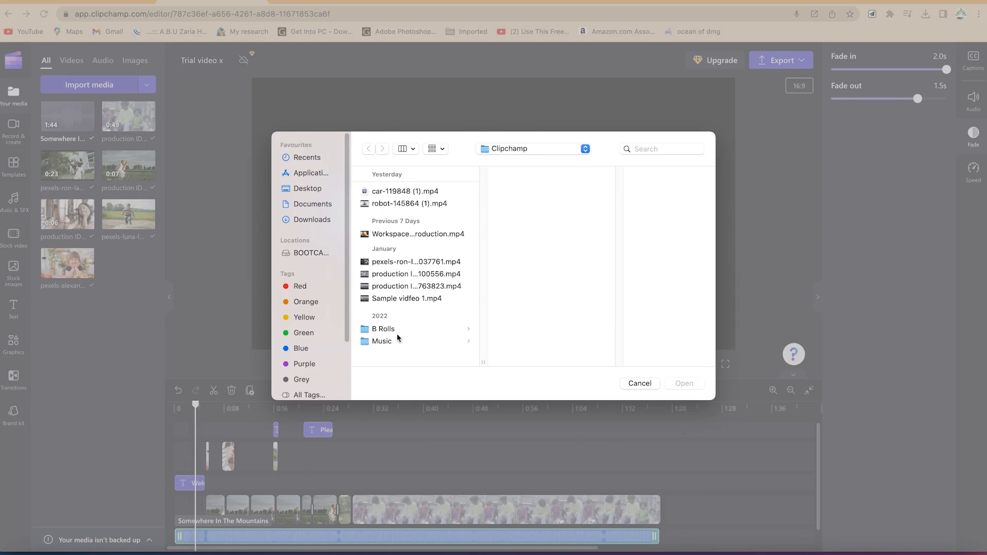
pyautogui.click(378, 342)
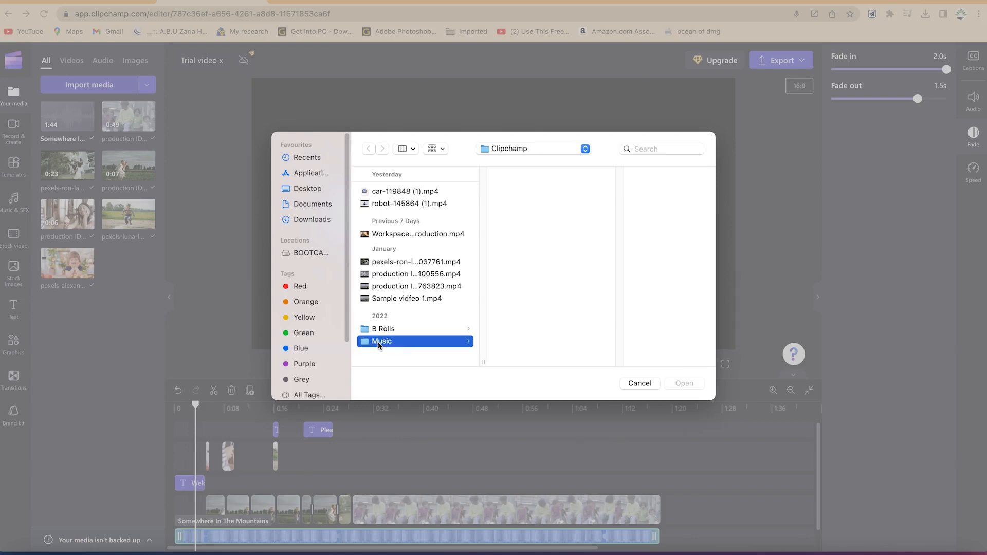
pyautogui.click(540, 191)
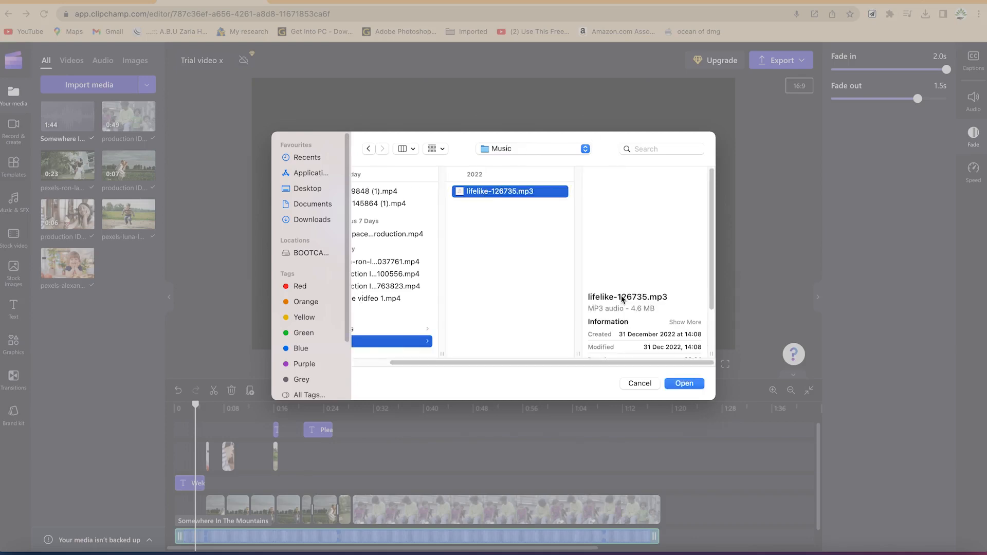
pyautogui.click(684, 383)
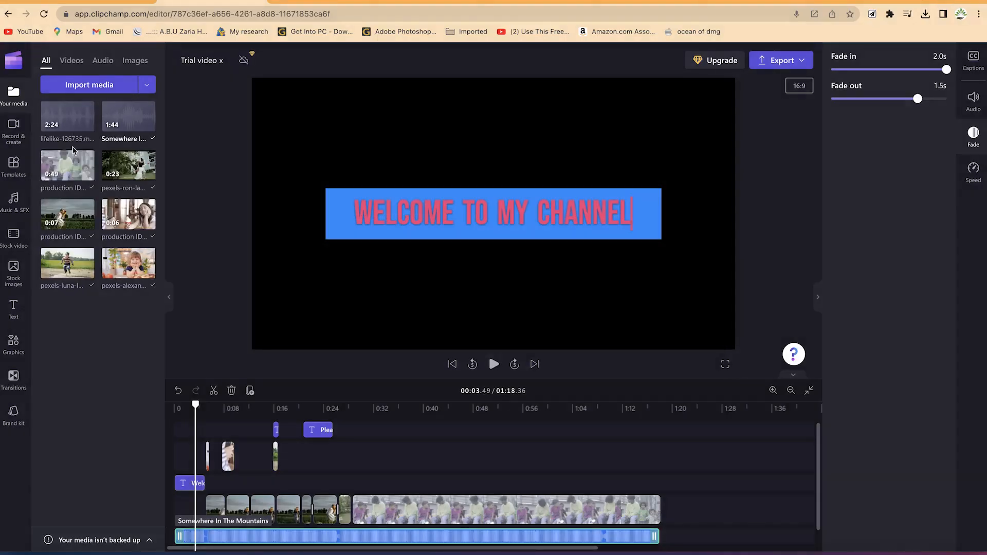
pyautogui.moveTo(68, 124)
pyautogui.moveTo(126, 335)
pyautogui.mouseDown()
pyautogui.moveTo(189, 540)
pyautogui.moveTo(180, 539)
pyautogui.moveTo(222, 530)
pyautogui.mouseUp()
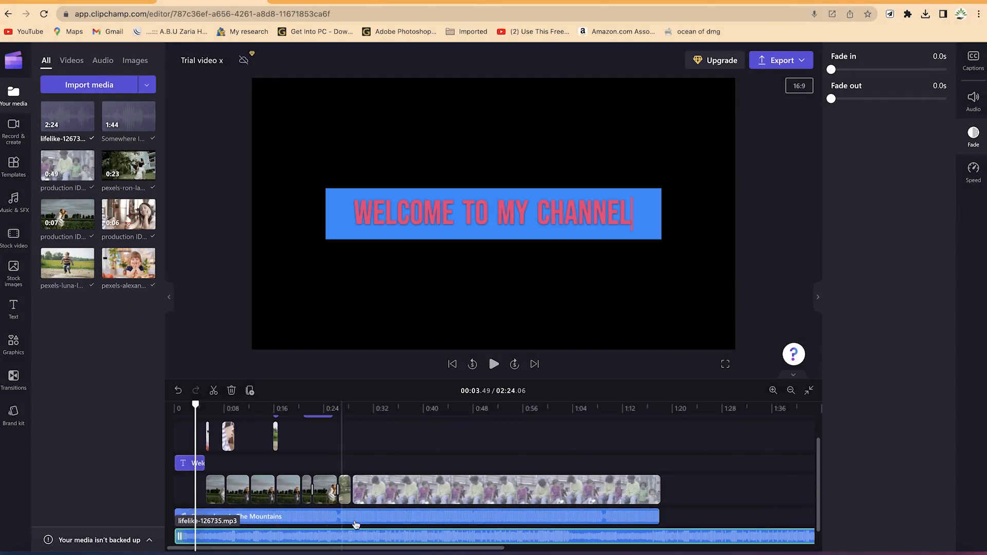
# Set the volume of the "Somewhere In The Mountains" track to 0% and play back the opening seconds of the project.
pyautogui.click(449, 520)
pyautogui.rightClick(449, 521)
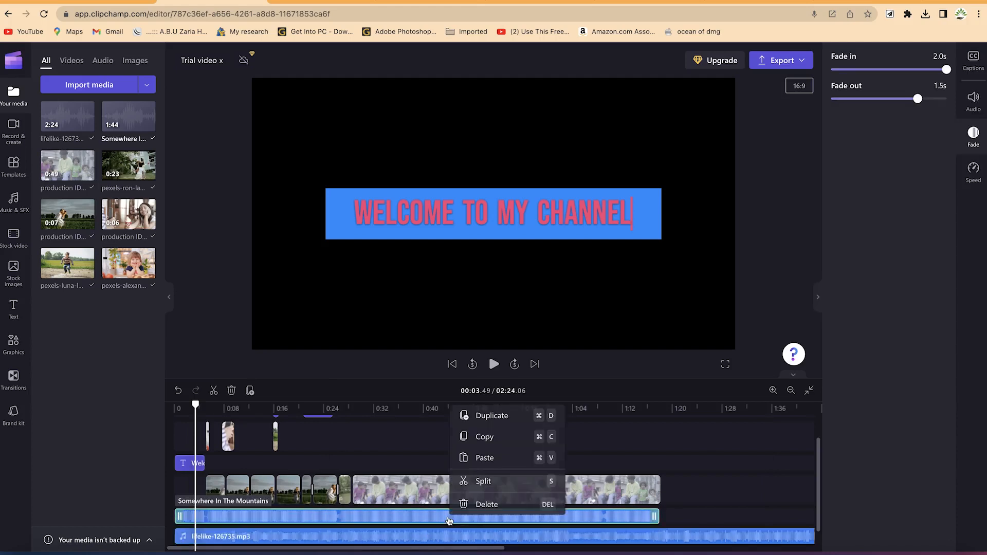
pyautogui.click(973, 101)
pyautogui.moveTo(896, 132); pyautogui.dragTo(557, 157)
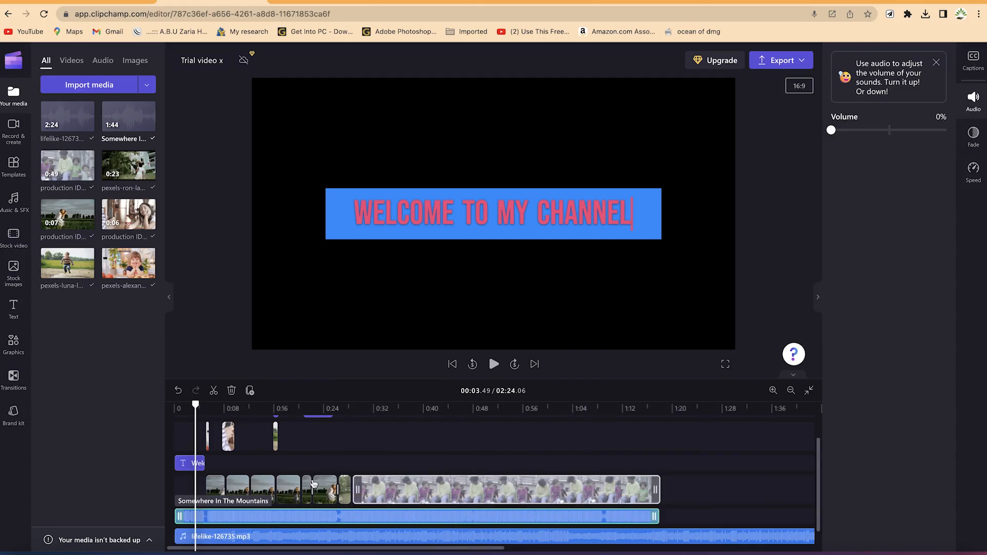
pyautogui.moveTo(196, 404); pyautogui.dragTo(151, 400)
pyautogui.press('space')
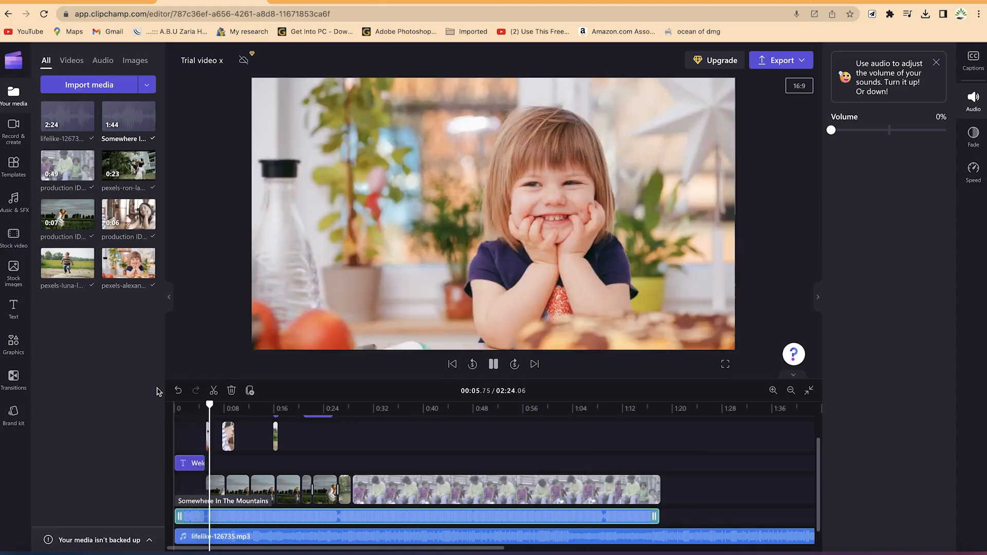
pyautogui.press('space')
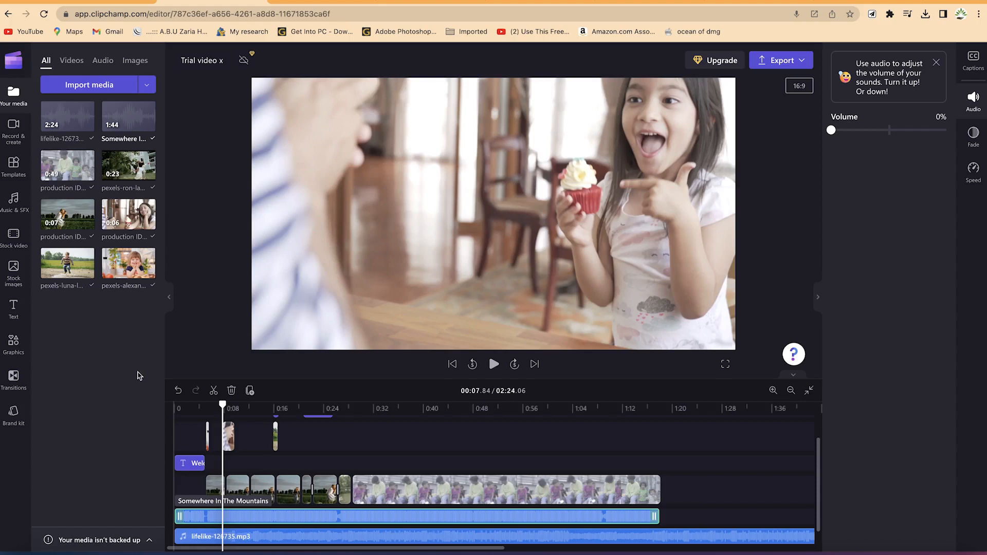
# Add the free sound effect "Crowd Happy New Year" above the video clips at about 7.8 s and play back that section.
pyautogui.click(17, 207)
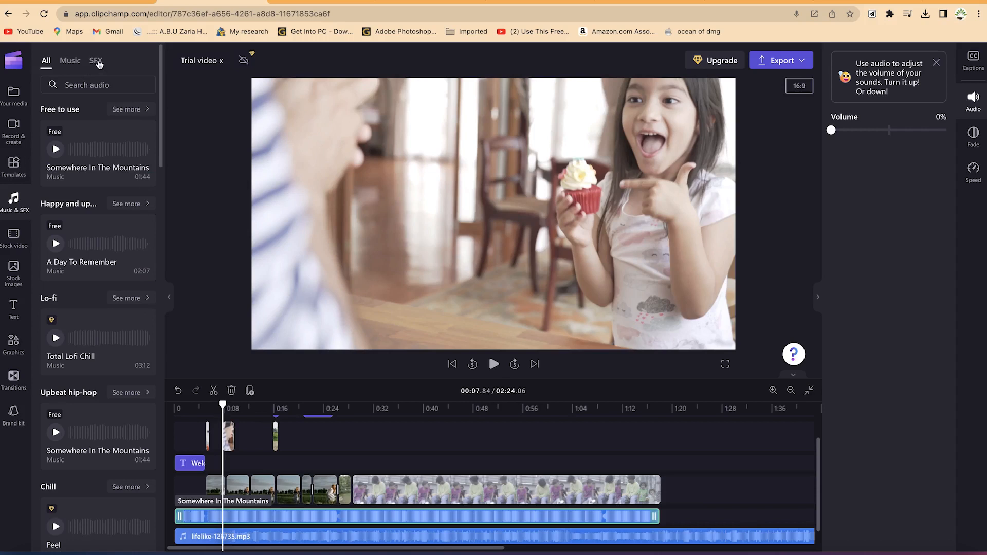
pyautogui.click(98, 62)
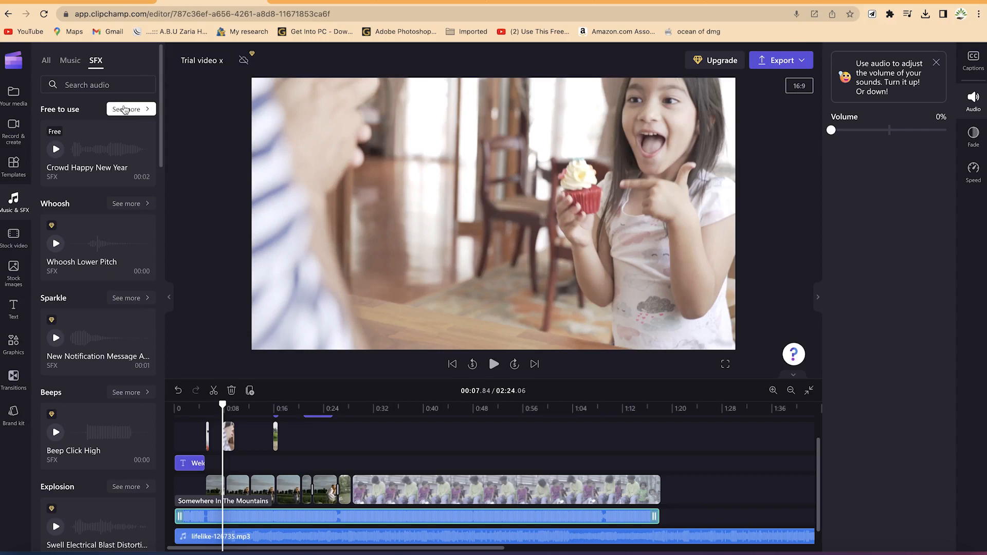
pyautogui.click(124, 109)
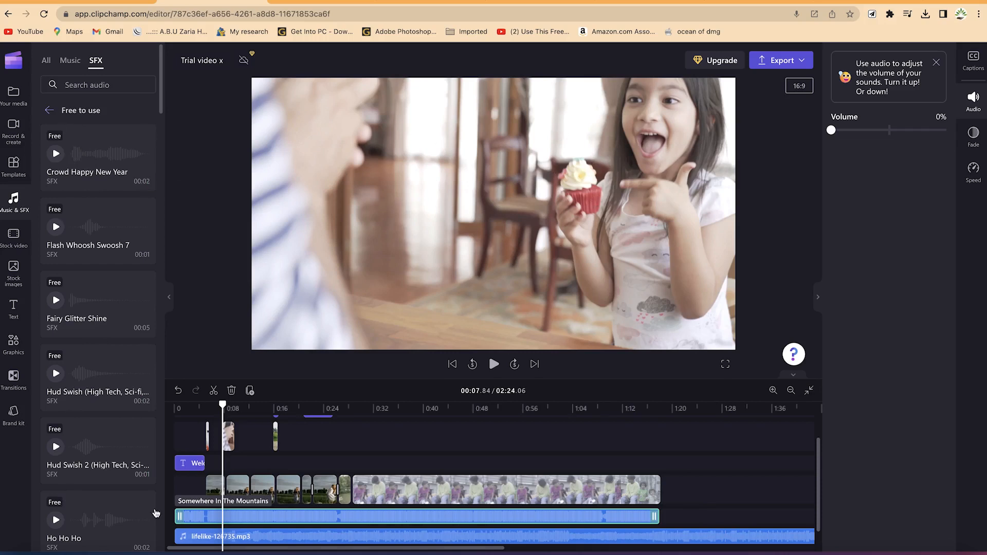
pyautogui.moveTo(80, 157); pyautogui.dragTo(226, 491)
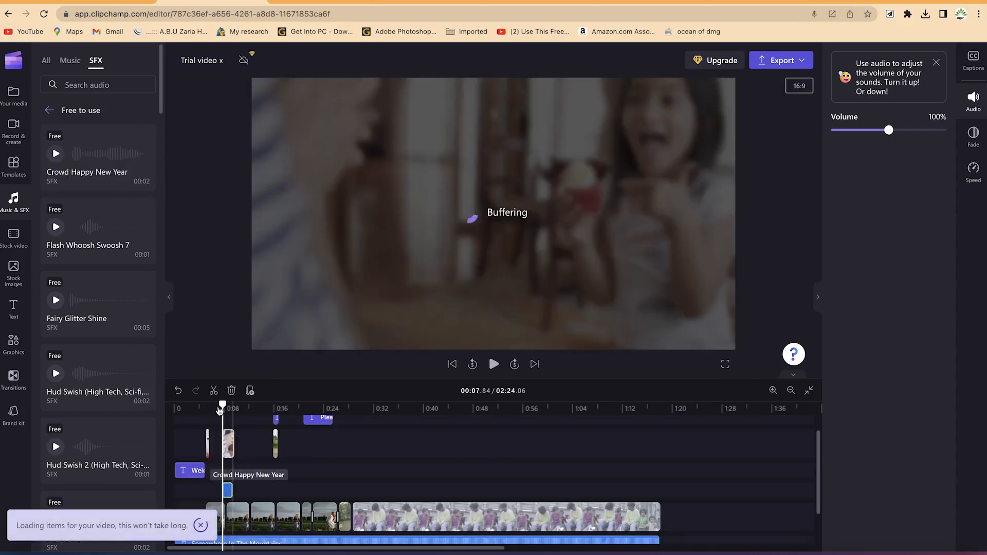
pyautogui.moveTo(222, 406); pyautogui.dragTo(217, 406)
pyautogui.press('space')
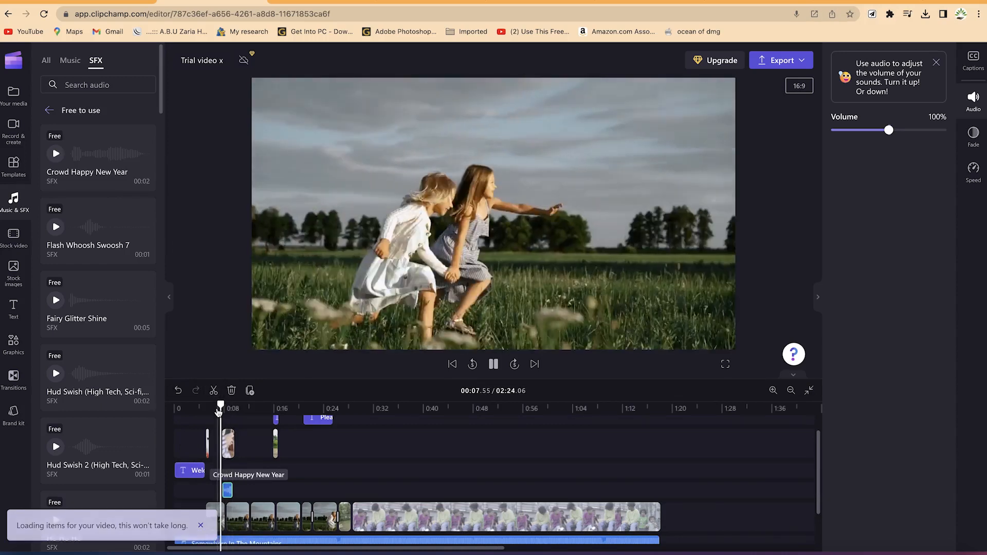
pyautogui.press('space')
# Set the volume of the lifelike-126735.mp3 track to 19% and play back the section with the crowd sound effect.
pyautogui.scroll(-2, 340, 479)
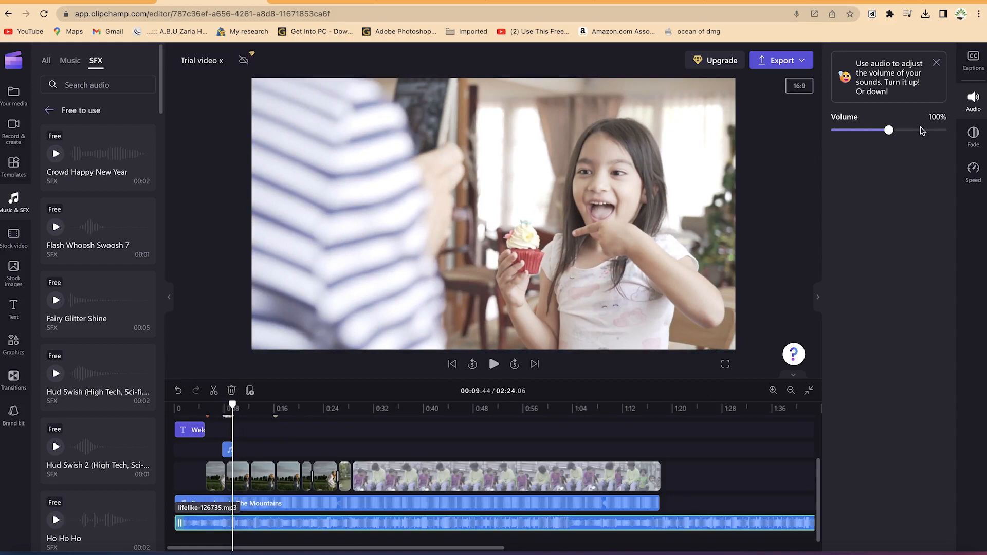
pyautogui.moveTo(877, 134); pyautogui.dragTo(841, 129)
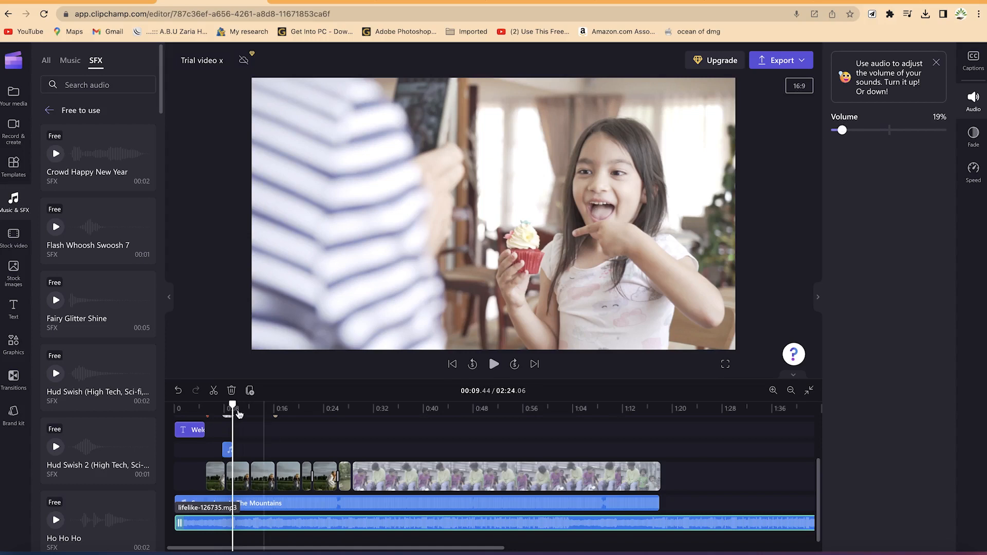
pyautogui.click(229, 406)
pyautogui.moveTo(229, 405); pyautogui.dragTo(220, 402)
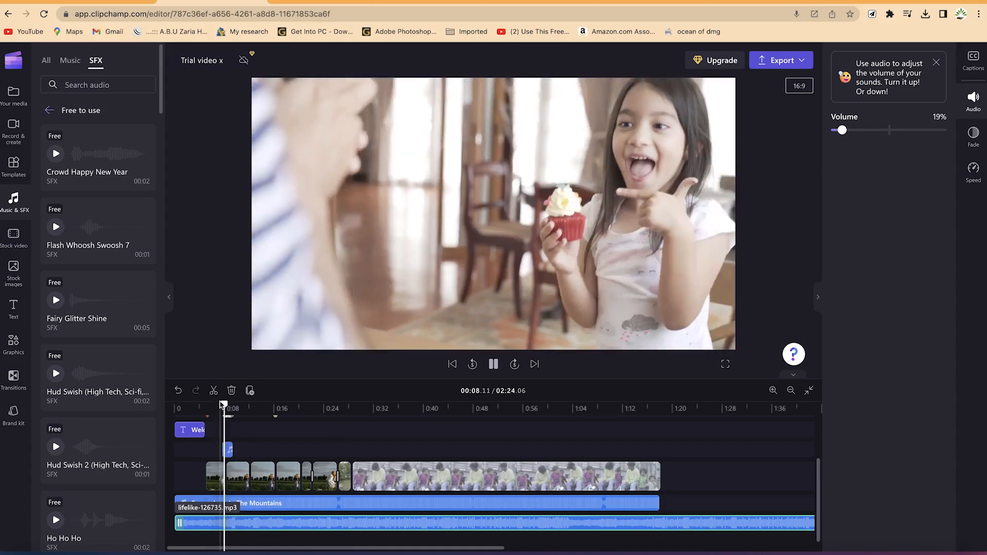
pyautogui.press('space')
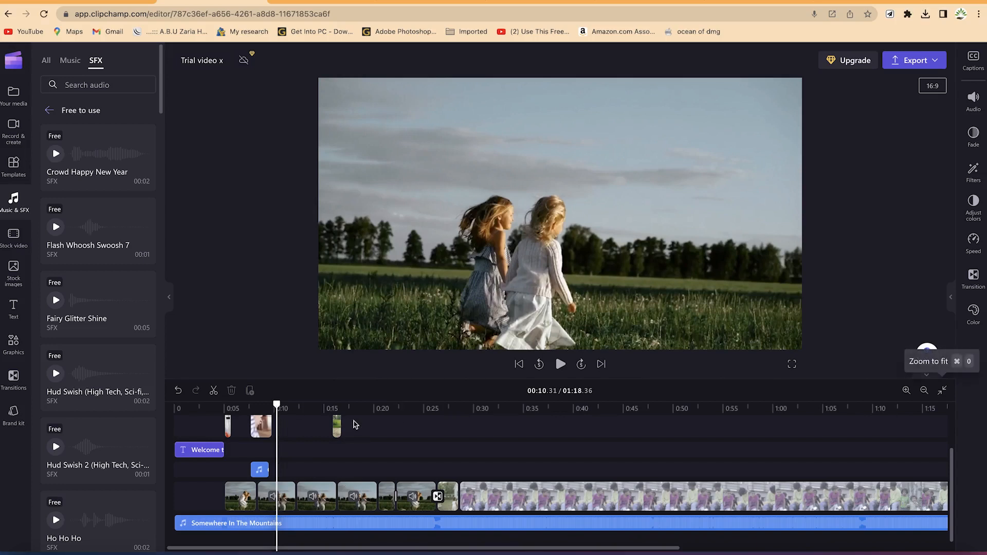
# Show the frame at about 14.8 s and add the "White hand drawn square" shape on its own track around that time.
pyautogui.moveTo(277, 406); pyautogui.dragTo(319, 394)
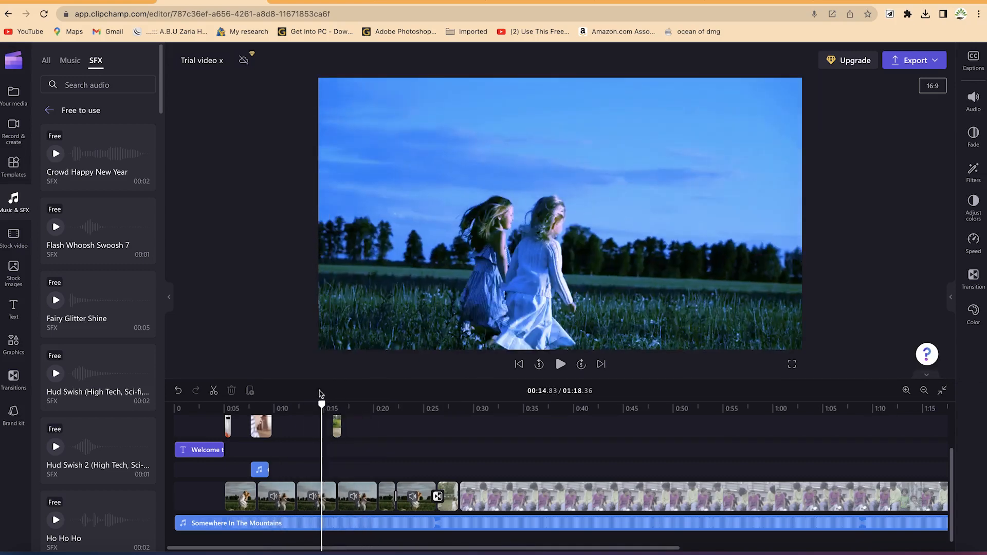
pyautogui.click(13, 345)
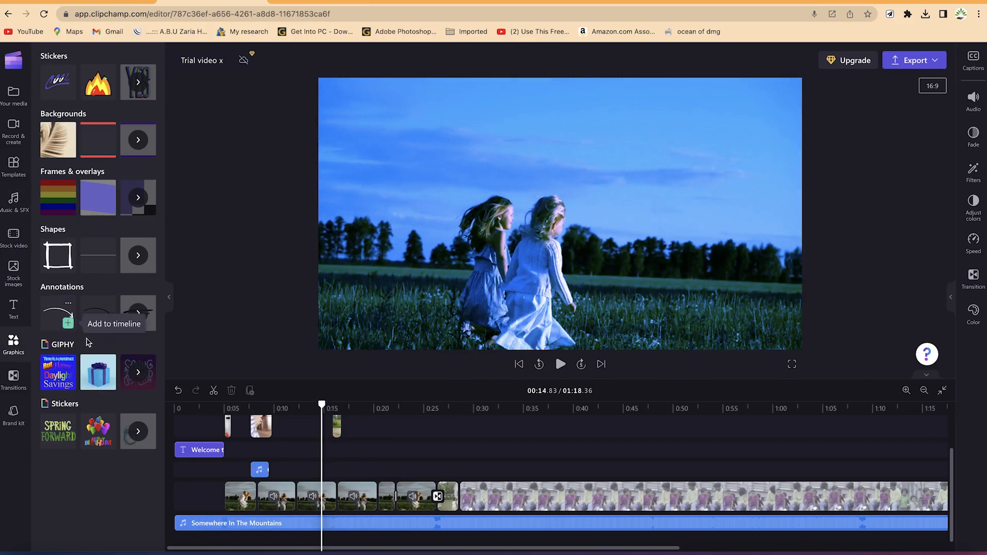
pyautogui.moveTo(95, 366)
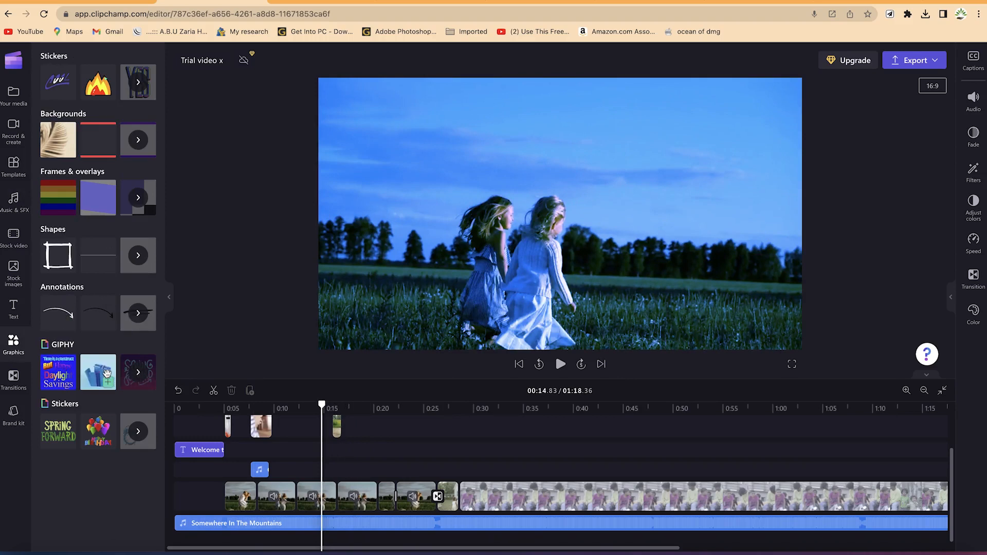
pyautogui.moveTo(52, 379)
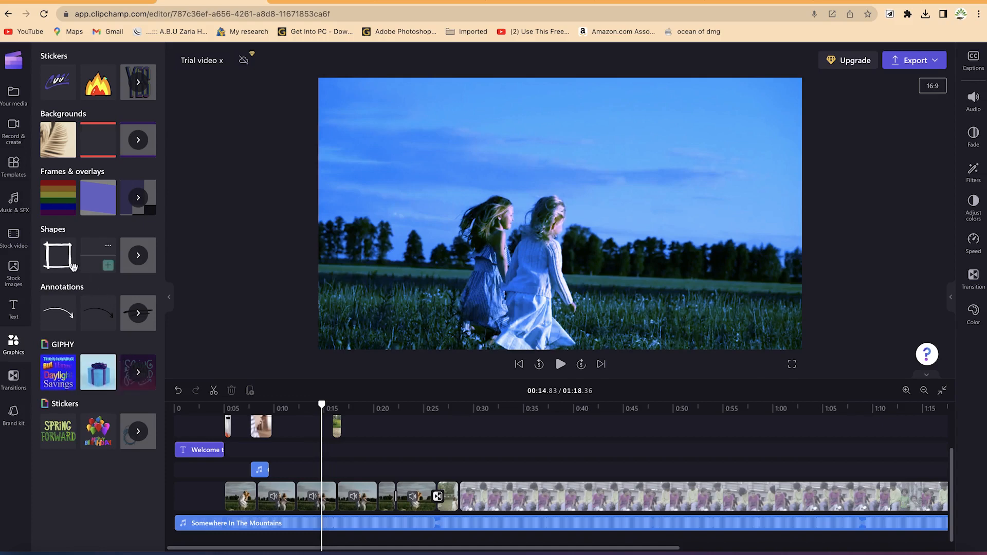
pyautogui.moveTo(54, 256)
pyautogui.moveTo(60, 263)
pyautogui.mouseDown()
pyautogui.moveTo(214, 412)
pyautogui.moveTo(308, 447)
pyautogui.moveTo(323, 463)
pyautogui.mouseUp()
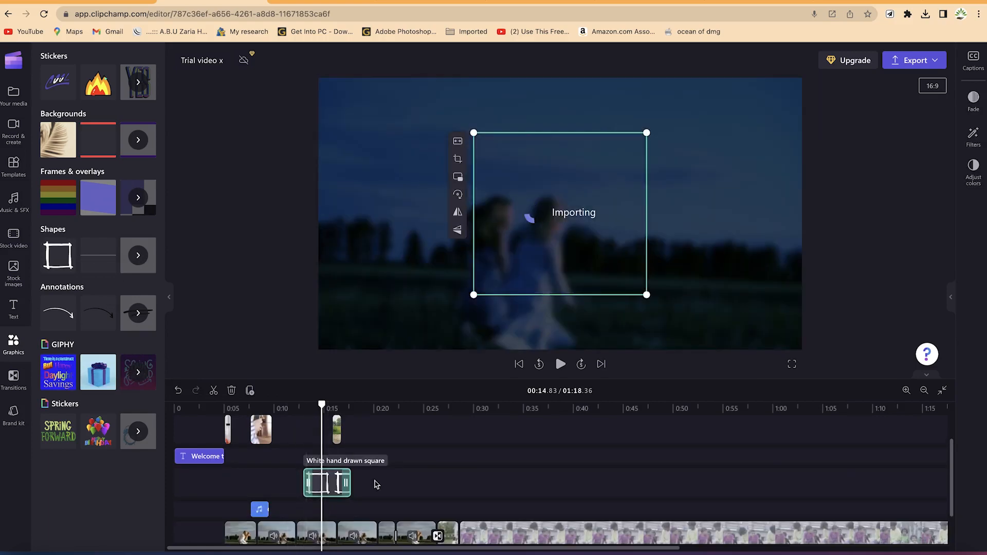
# Enlarge and reposition the hand-drawn square to frame the two girls, and extend its clip on the timeline to about 20 s.
pyautogui.moveTo(535, 243)
pyautogui.mouseDown()
pyautogui.moveTo(479, 260)
pyautogui.moveTo(487, 264)
pyautogui.mouseUp()
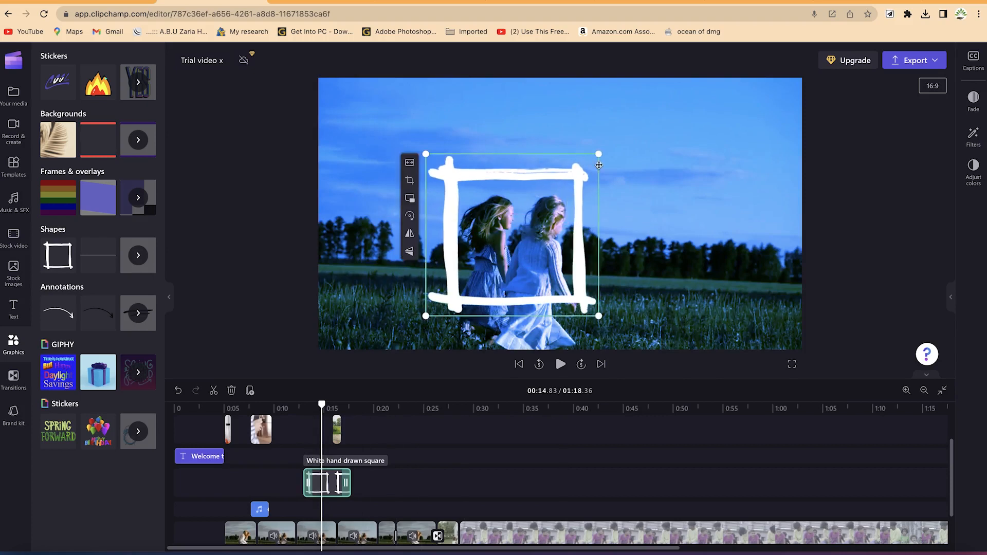
pyautogui.moveTo(598, 155); pyautogui.dragTo(642, 123)
pyautogui.moveTo(479, 224); pyautogui.dragTo(457, 268)
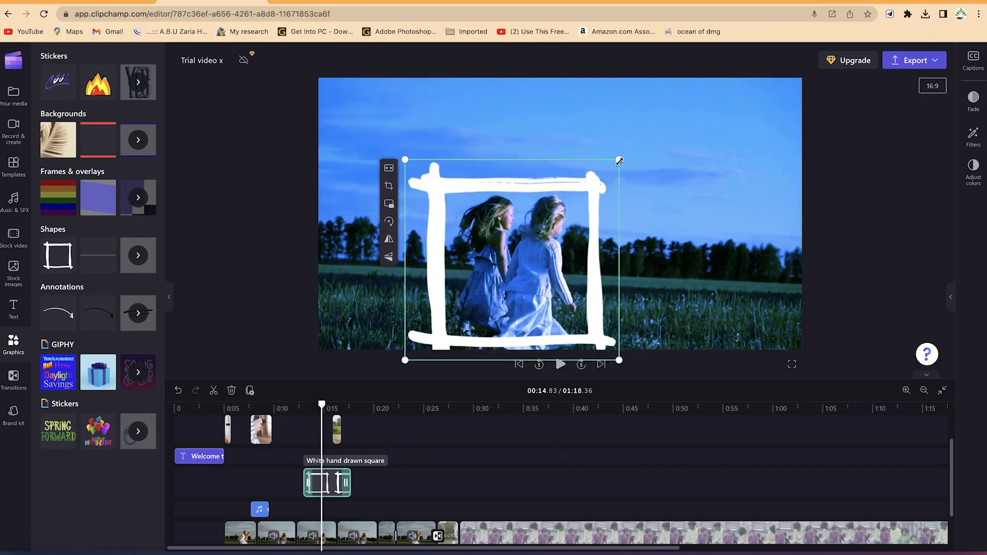
pyautogui.moveTo(632, 154); pyautogui.dragTo(663, 122)
pyautogui.moveTo(500, 245); pyautogui.dragTo(472, 248)
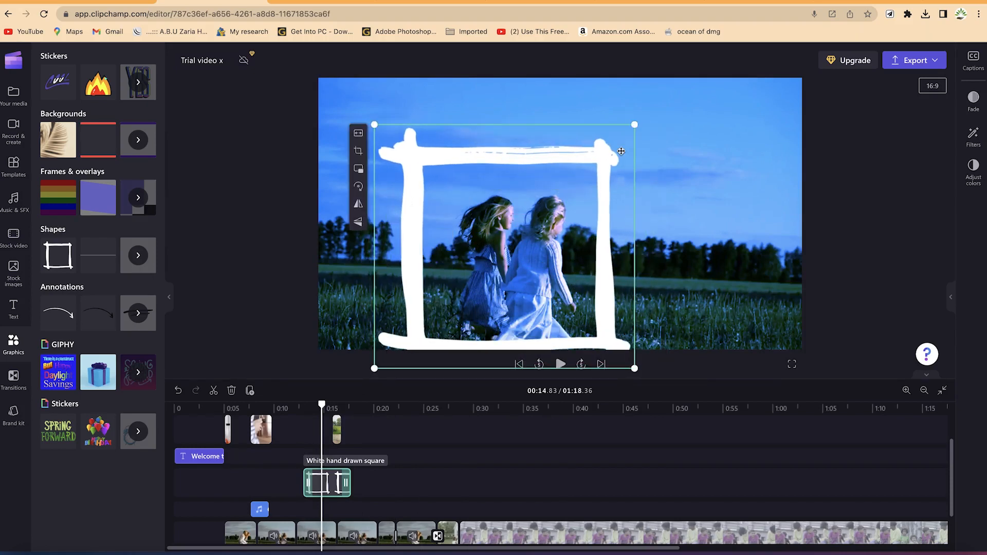
pyautogui.moveTo(634, 127); pyautogui.dragTo(656, 104)
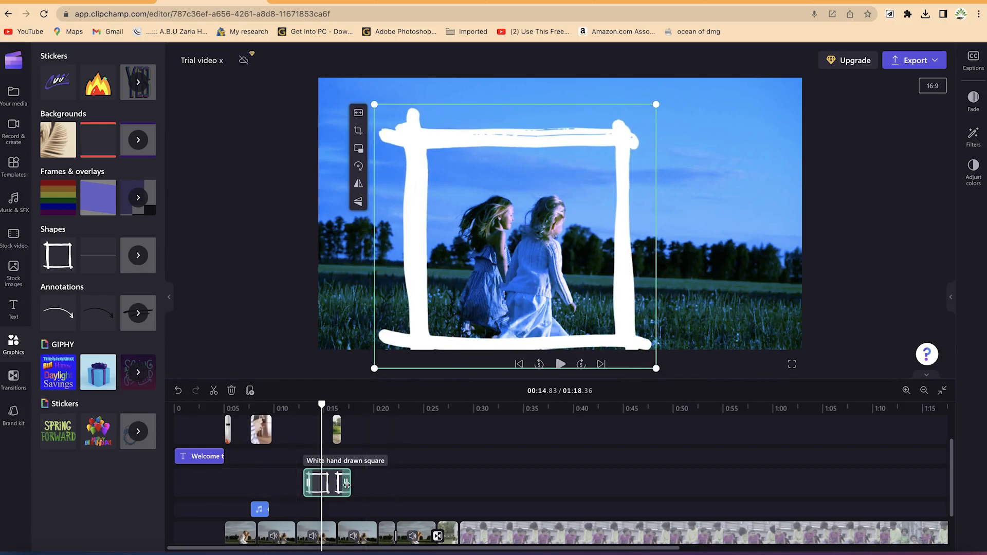
pyautogui.moveTo(348, 485)
pyautogui.mouseDown()
pyautogui.moveTo(588, 504)
pyautogui.moveTo(348, 492)
pyautogui.moveTo(369, 497)
pyautogui.mouseUp()
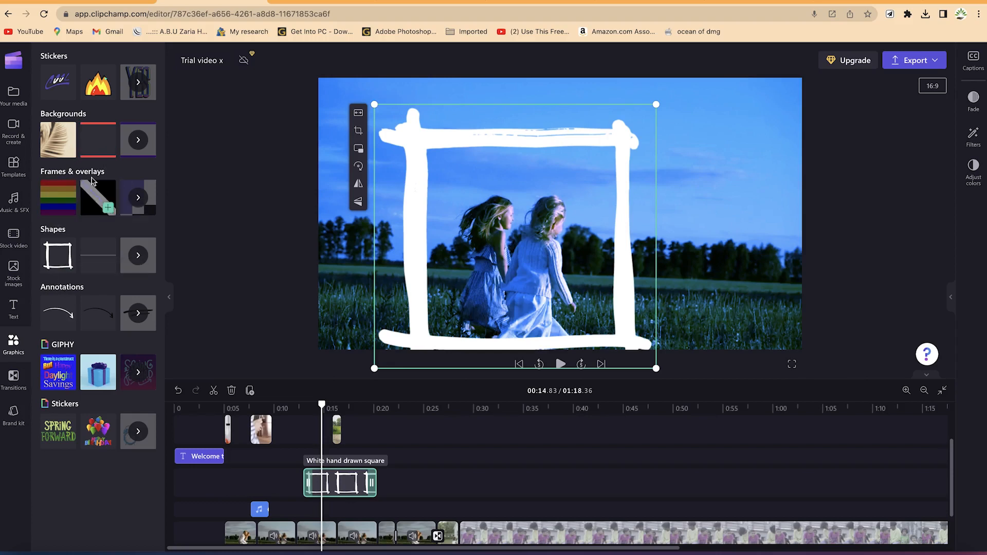
# Add the purple animated overlay from Frames & overlays just after the square clip, at about 21 s, and play back that section.
pyautogui.moveTo(91, 199); pyautogui.dragTo(392, 504)
pyautogui.click(368, 410)
pyautogui.scroll(2, 370, 417)
pyautogui.moveTo(376, 422)
pyautogui.mouseDown()
pyautogui.moveTo(390, 430)
pyautogui.moveTo(376, 422)
pyautogui.mouseUp()
pyautogui.press('space')
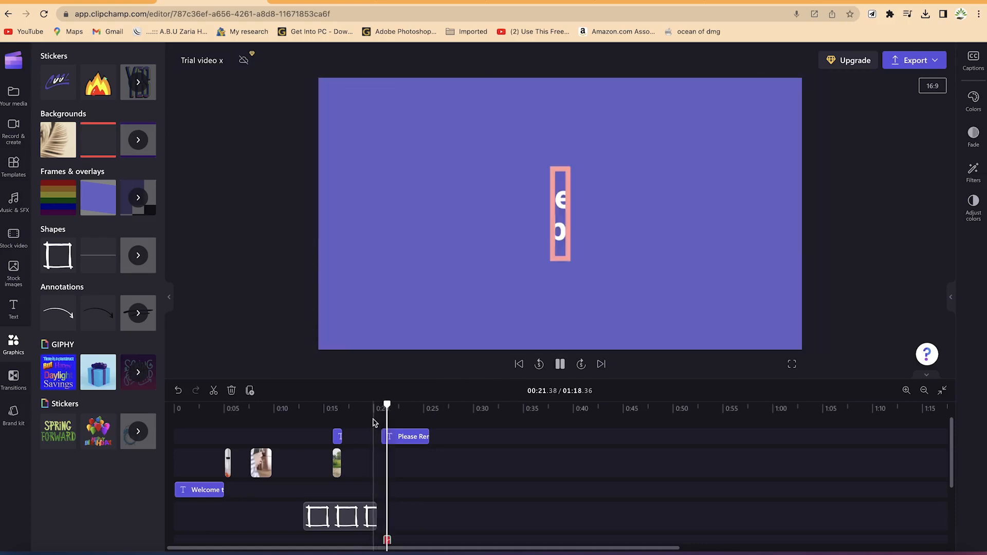
pyautogui.press('space')
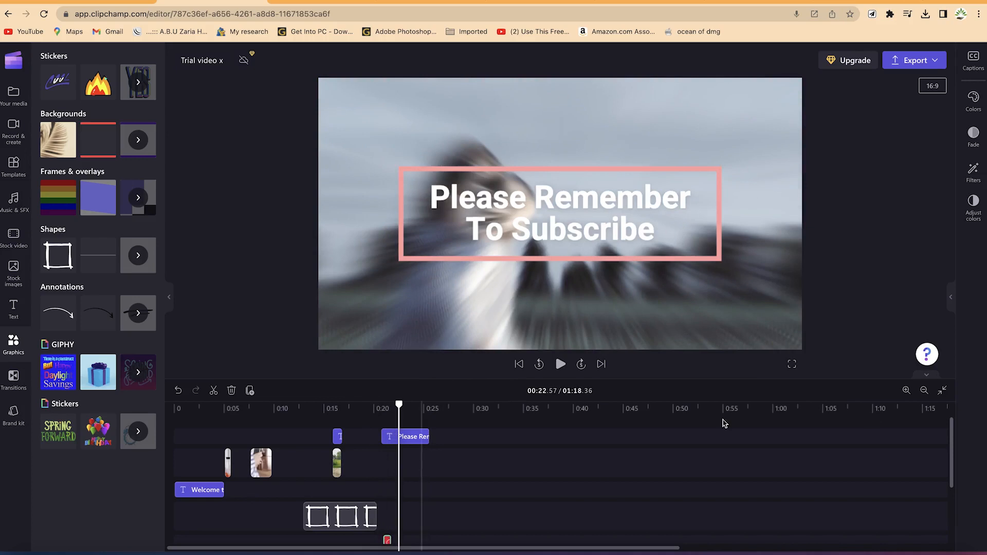
pyautogui.click(924, 392)
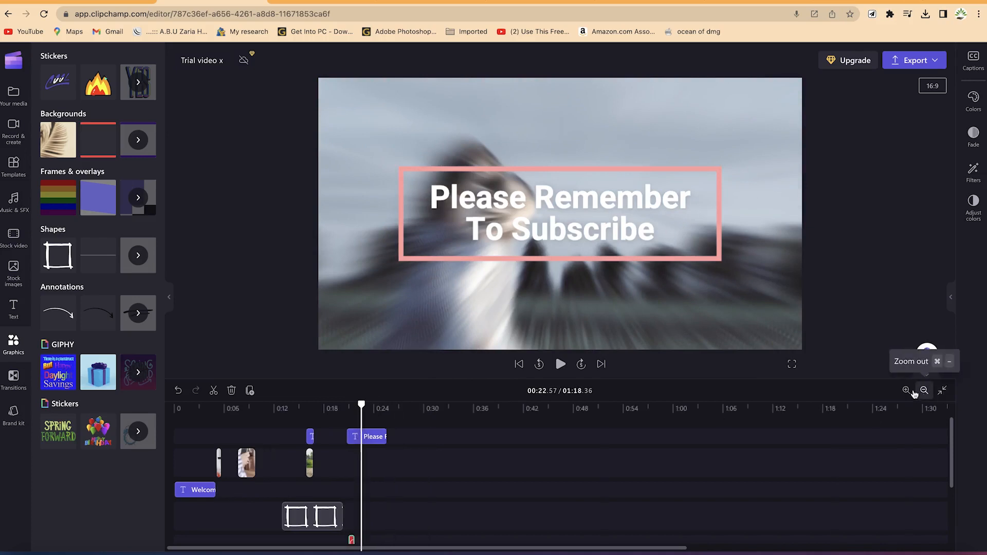
pyautogui.click(905, 392)
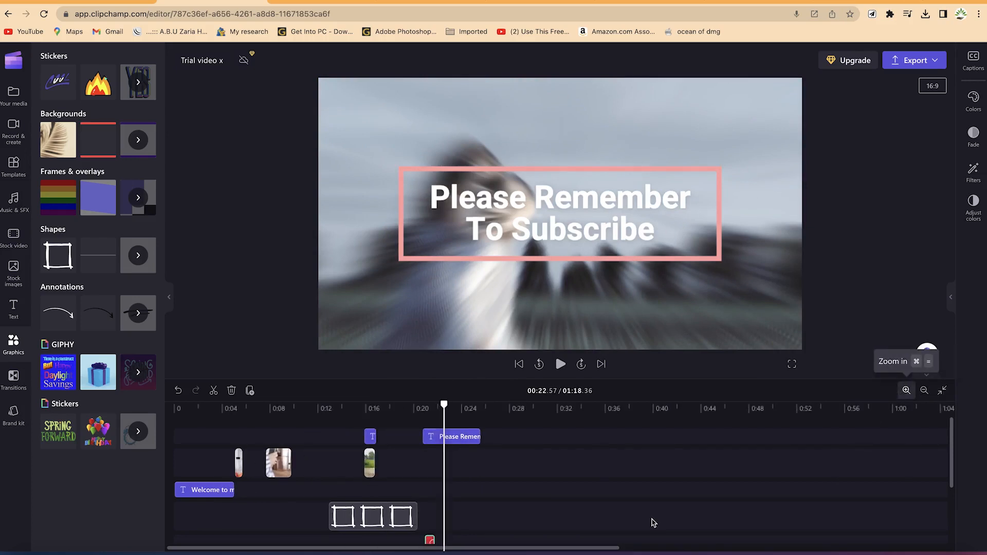
pyautogui.scroll(-2, 795, 494)
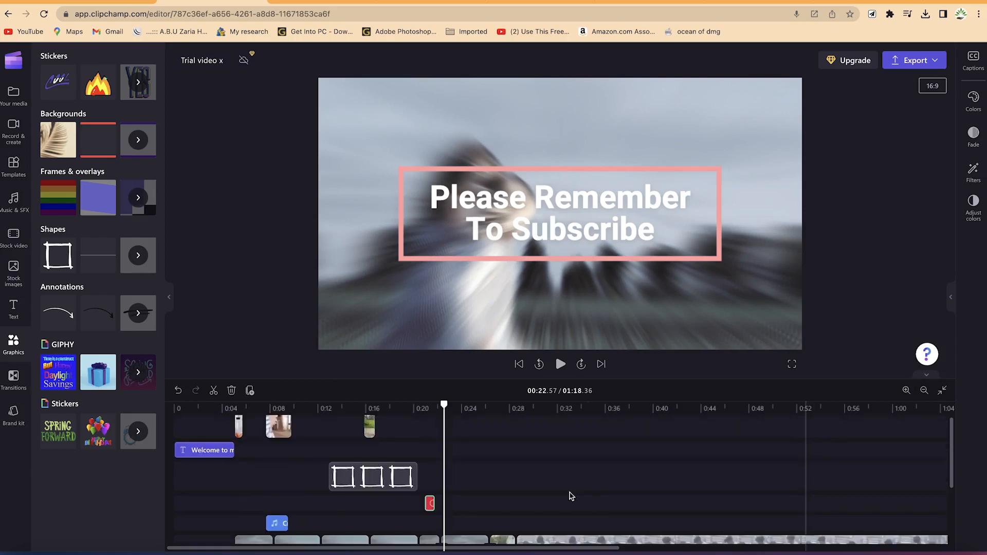
pyautogui.scroll(-1, 445, 495)
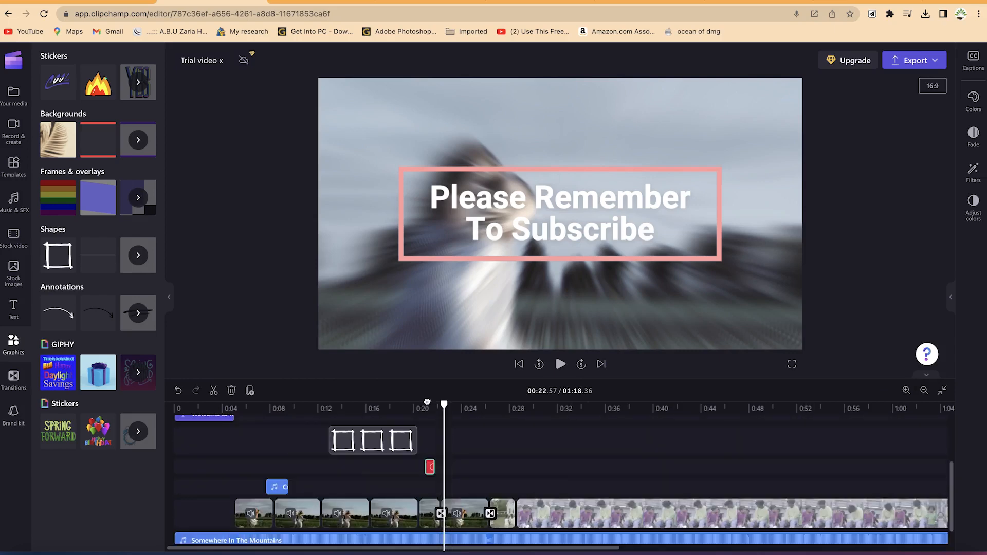
# Show the purple overlay at about 21.6 s and shift its clip slightly earlier, close behind the hand-drawn square clip.
pyautogui.click(424, 404)
pyautogui.moveTo(424, 401); pyautogui.dragTo(432, 405)
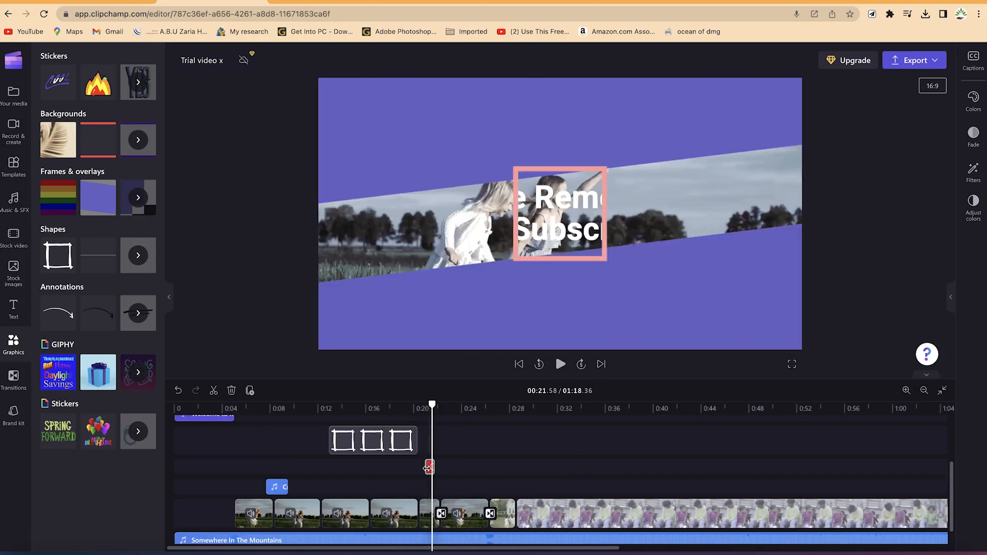
pyautogui.moveTo(421, 465); pyautogui.dragTo(432, 461)
# Delete the "Please Remember To Subscribe" title from the timeline and play back the section from about 21.6 s.
pyautogui.scroll(3, 455, 465)
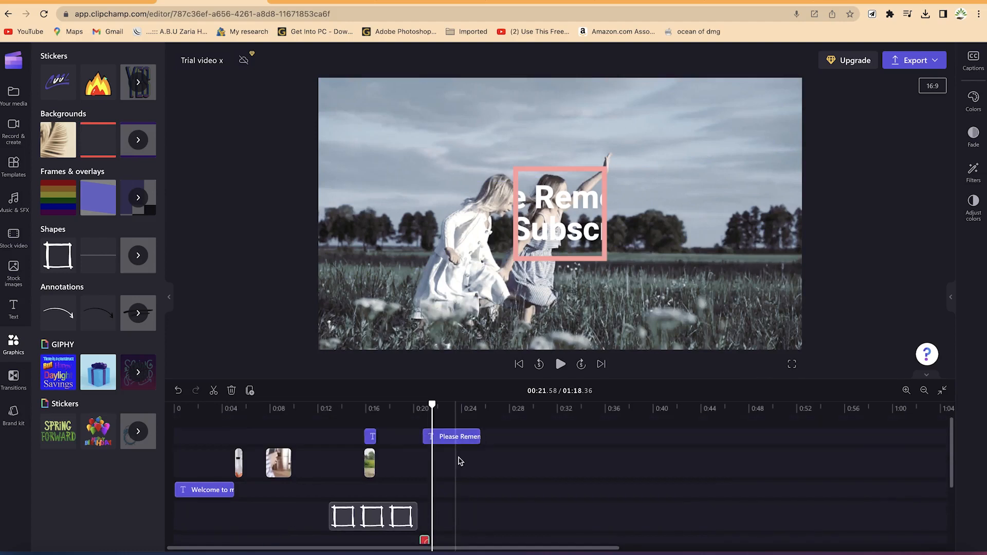
pyautogui.click(464, 440)
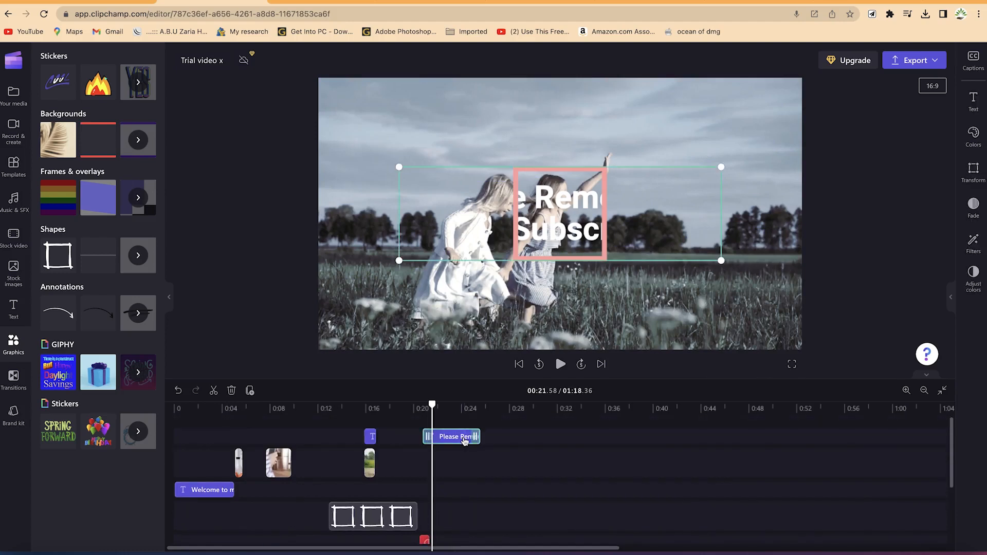
pyautogui.press('Delete')
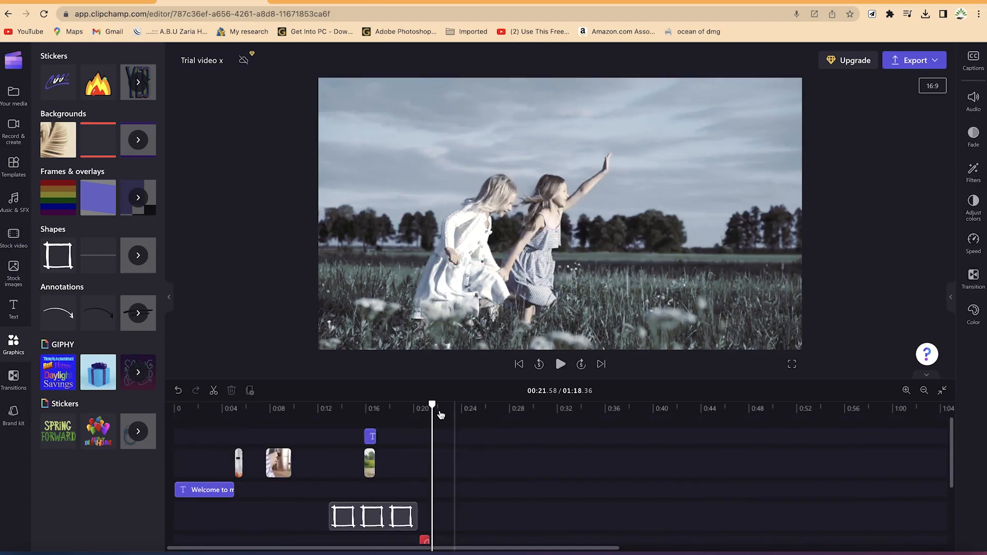
pyautogui.press('space')
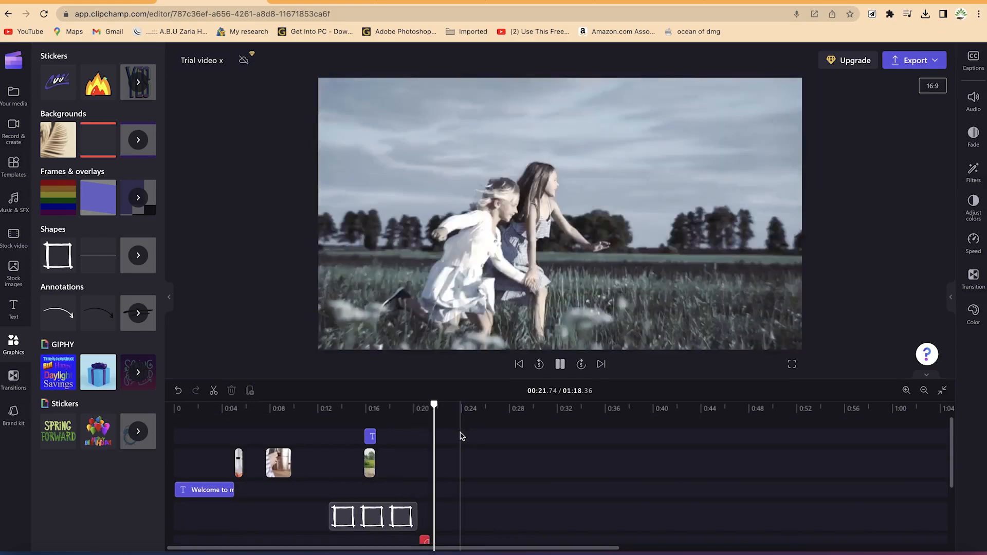
pyautogui.press('space')
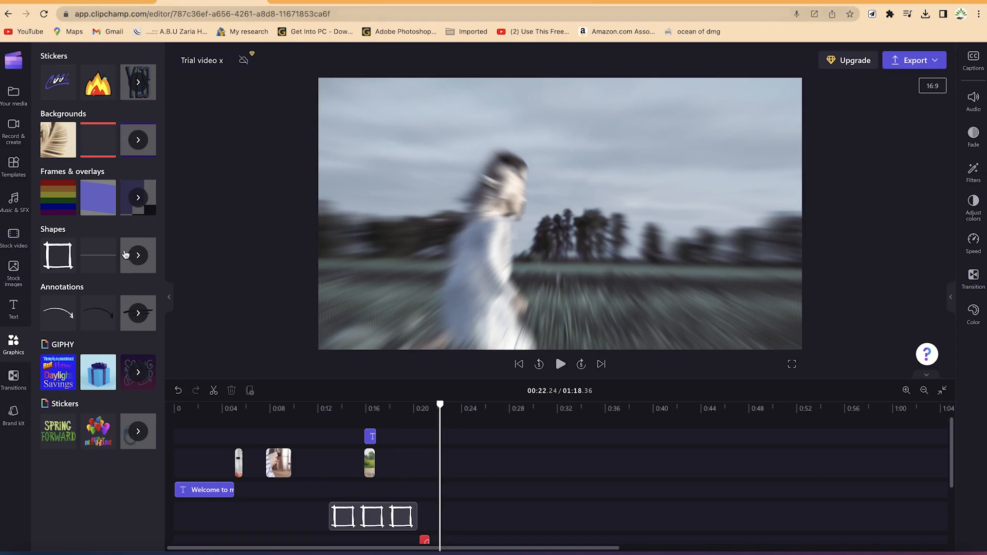
# Open Pixabay in a new browser tab and show the media types available for its search.
pyautogui.click(941, 1)
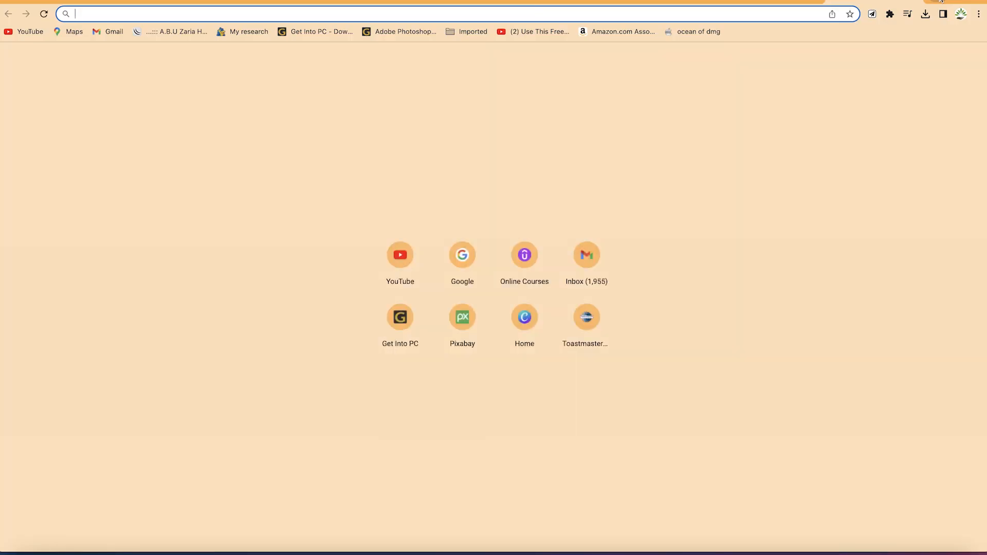
pyautogui.write('pix')
pyautogui.press('Return')
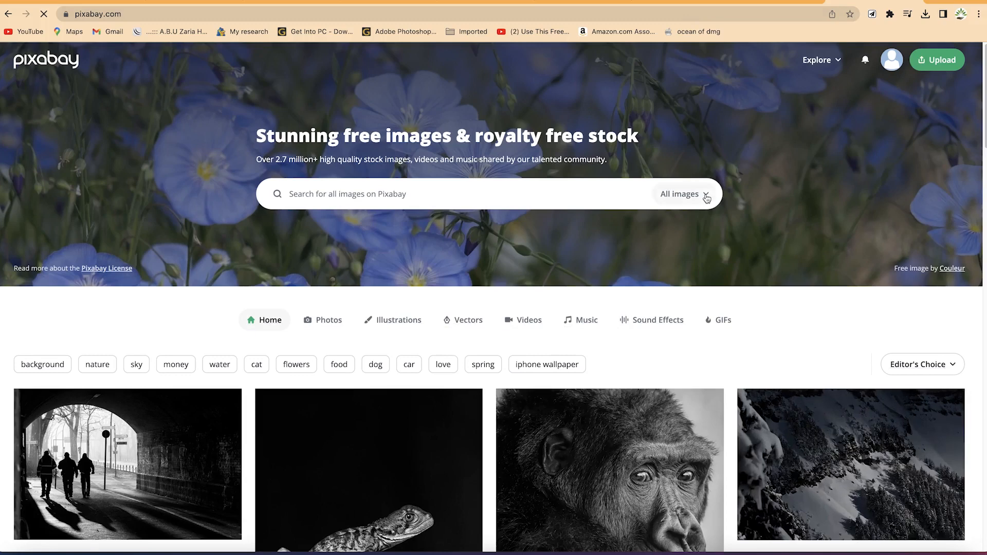
pyautogui.click(705, 195)
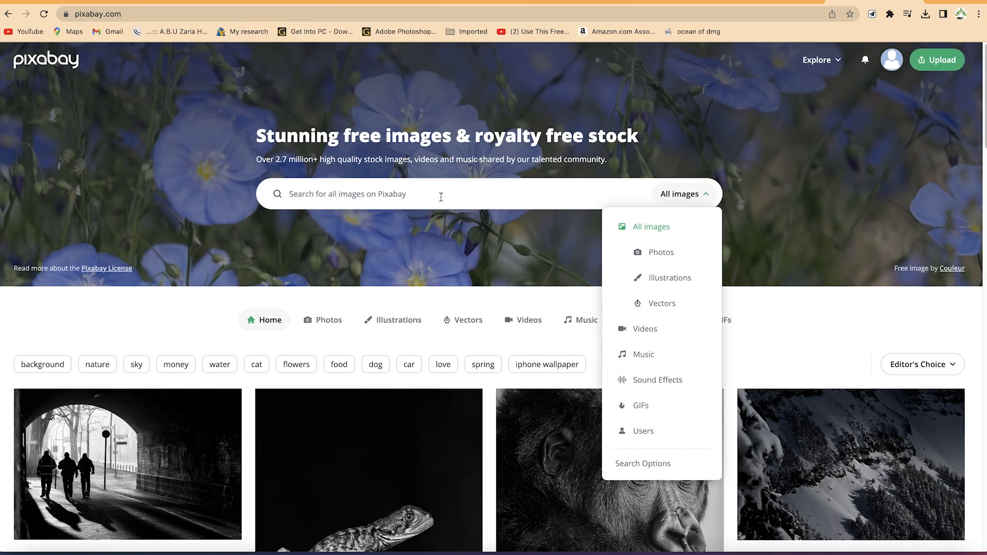
# Switch back to Clipchamp and look through the stock images, including the full "Free to use" collection.
pyautogui.click(277, 2)
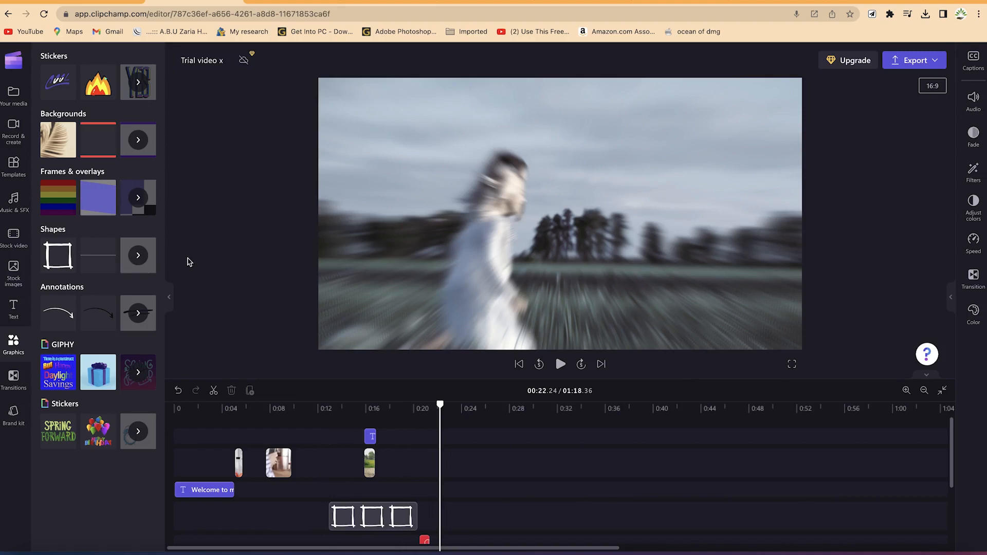
pyautogui.click(15, 271)
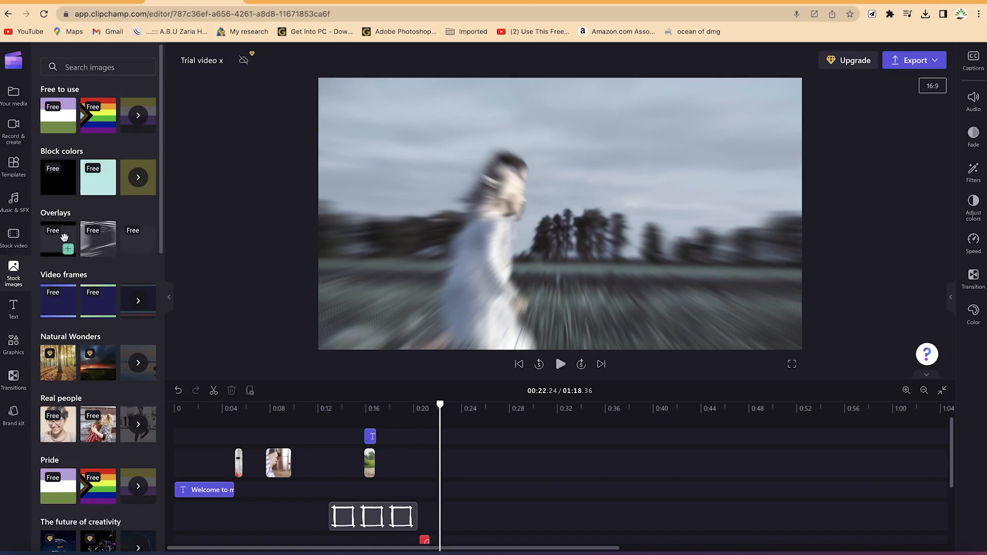
pyautogui.scroll(-6, 80, 373)
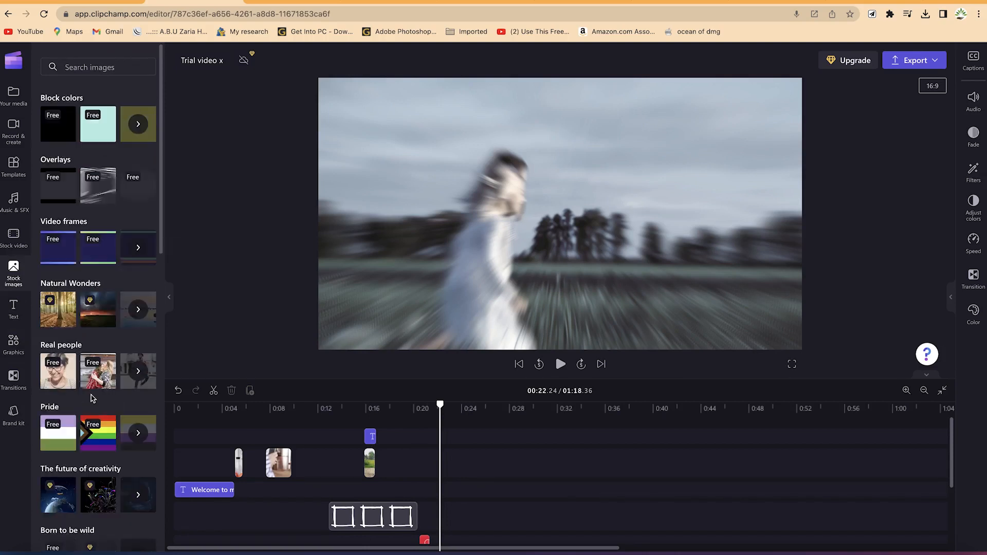
pyautogui.scroll(6, 74, 281)
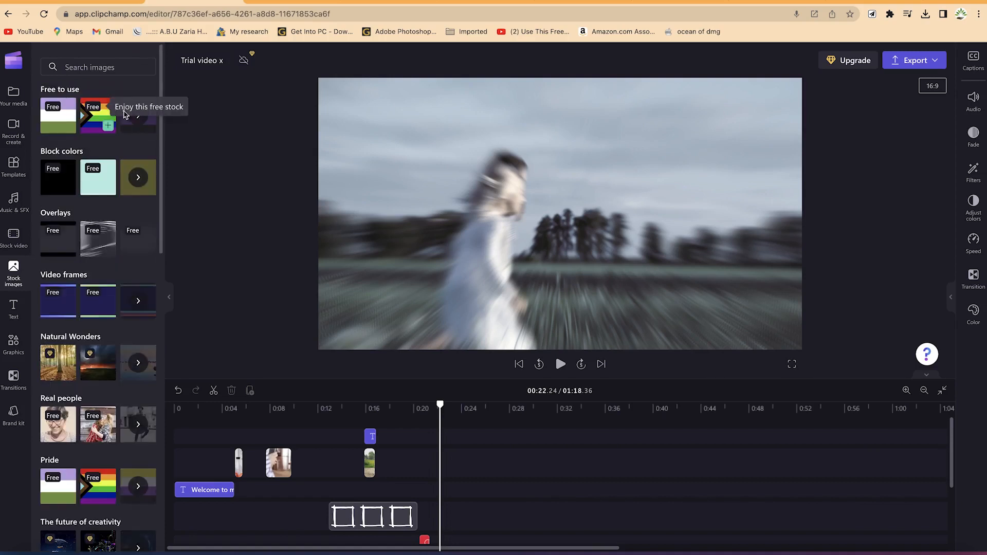
pyautogui.click(138, 120)
pyautogui.scroll(-10, 99, 334)
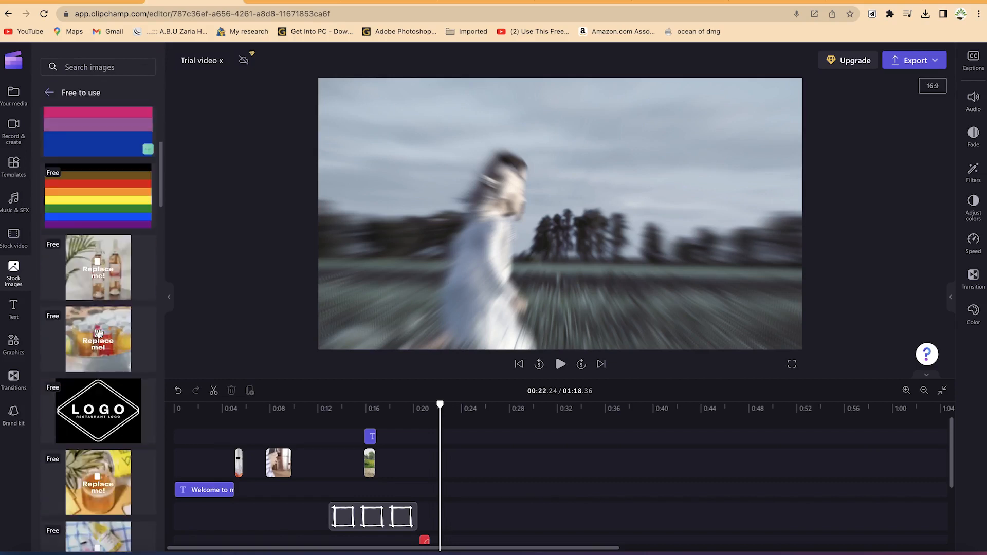
pyautogui.scroll(-10, 99, 333)
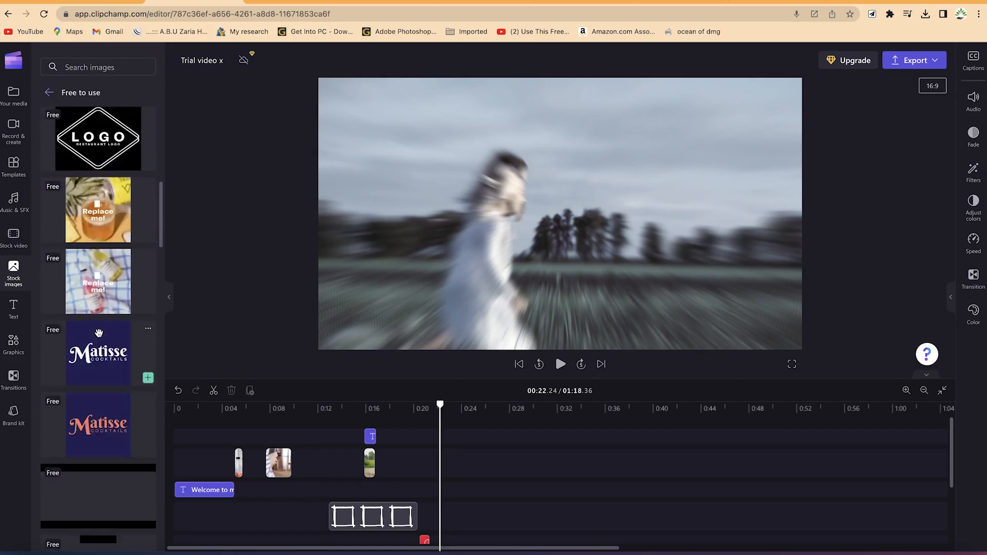
pyautogui.scroll(3, 98, 333)
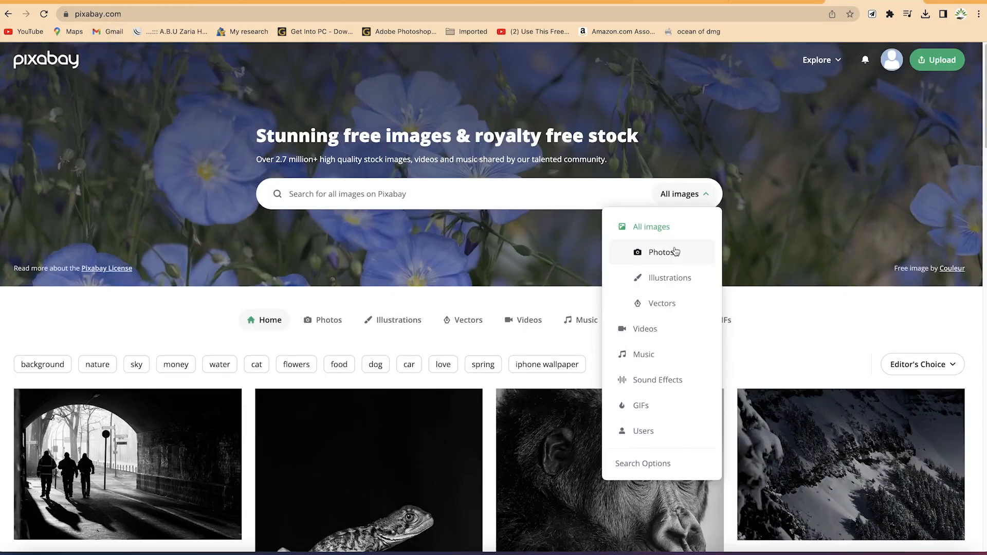
# Switch to Pixabay, search all images for "robots" and look through the results.
pyautogui.click(454, 192)
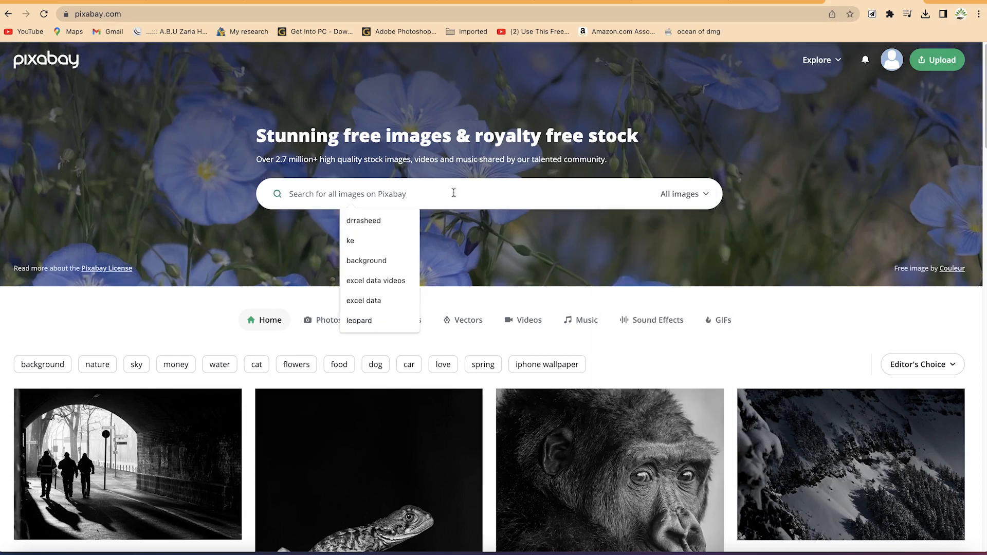
pyautogui.write('robots')
pyautogui.press('Return')
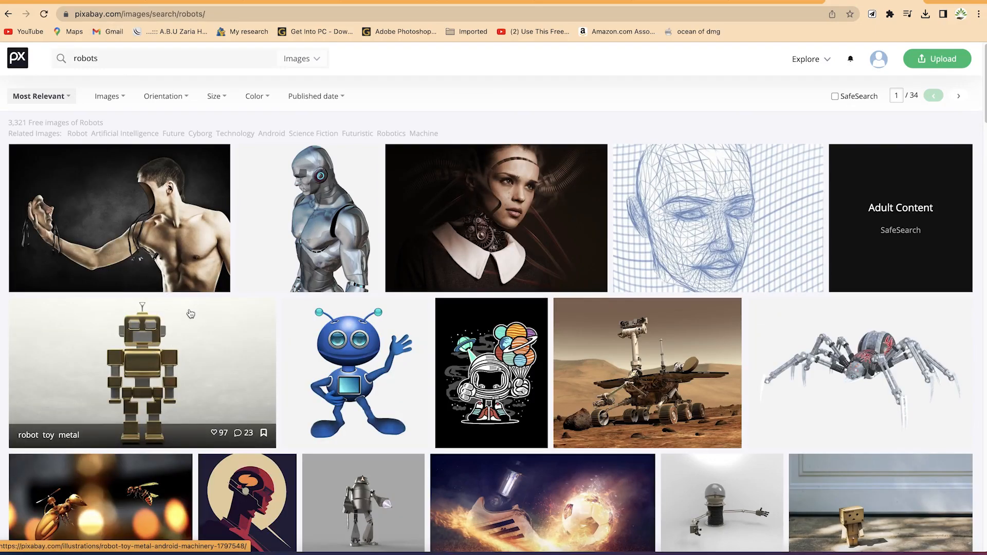
pyautogui.scroll(-15, 188, 333)
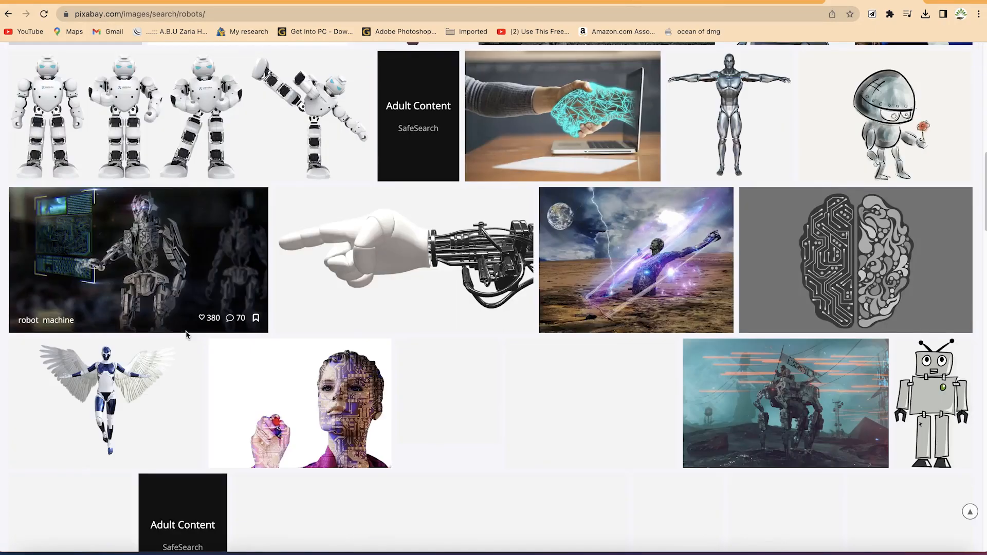
pyautogui.scroll(5, 186, 334)
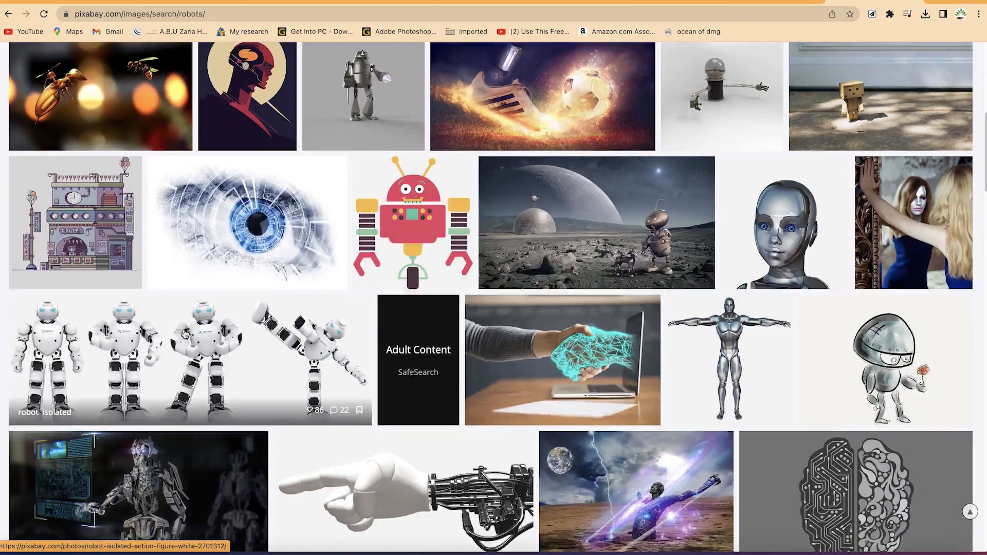
pyautogui.scroll(8, 186, 335)
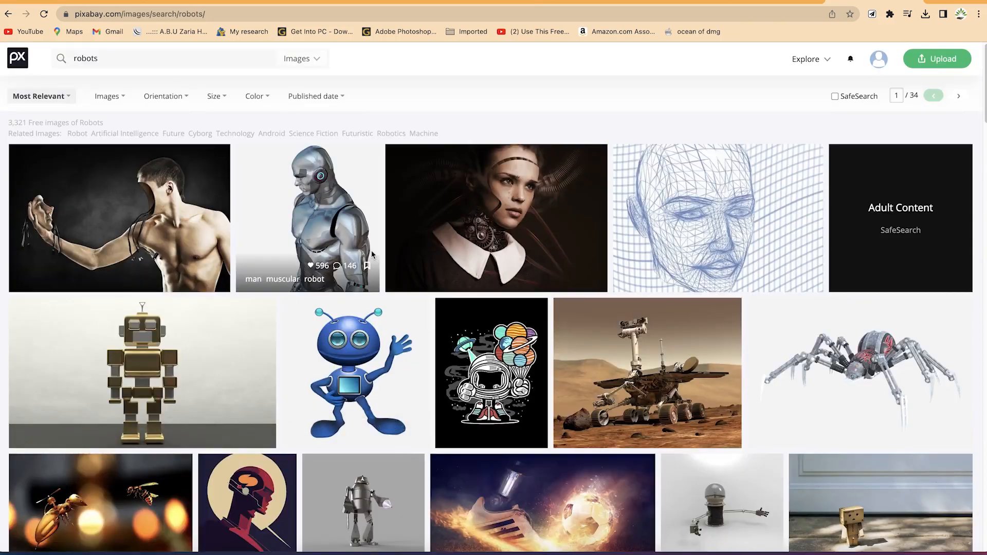
# Open the silver muscular robot illustration on Pixabay and show its free download sizes.
pyautogui.click(336, 226)
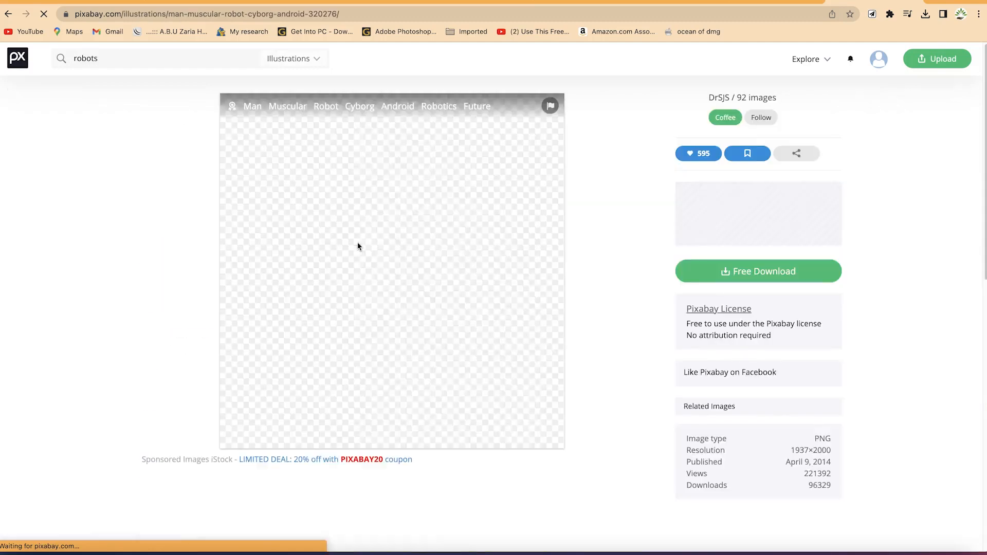
pyautogui.click(751, 195)
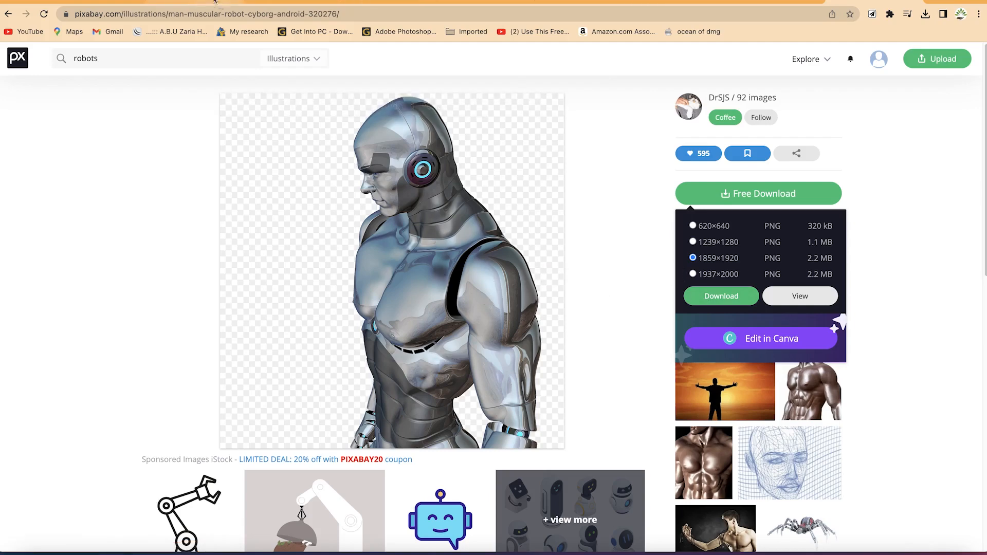
pyautogui.click(194, 2)
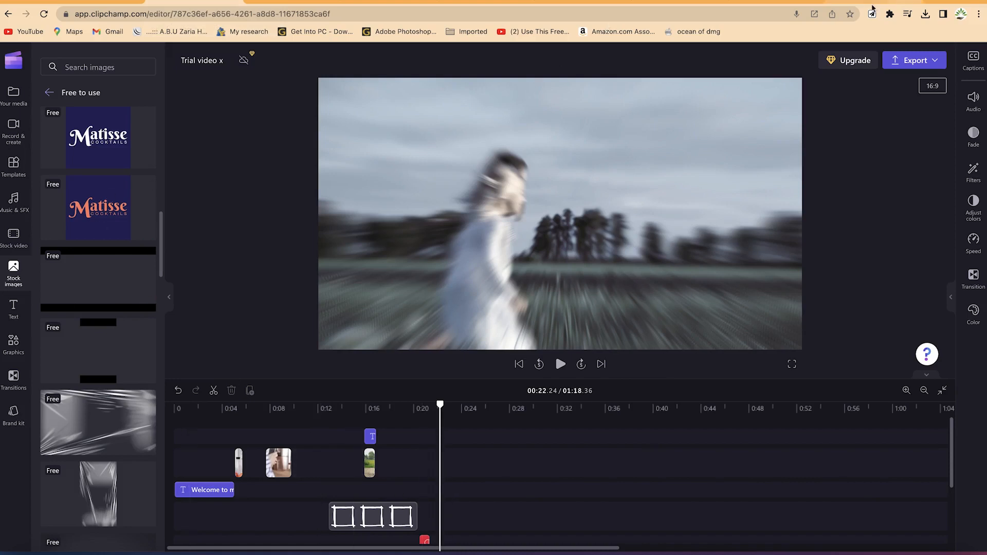
pyautogui.click(872, 3)
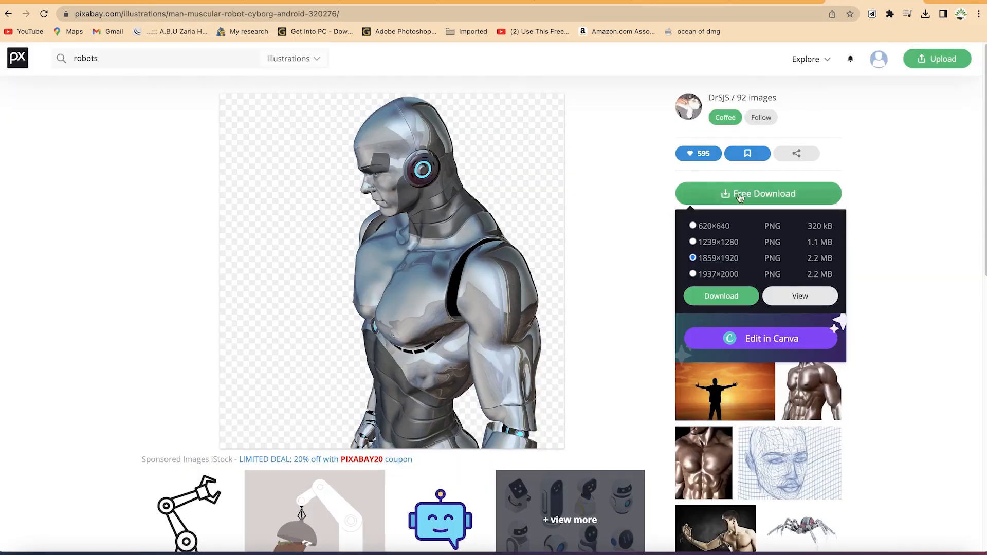
pyautogui.click(190, 2)
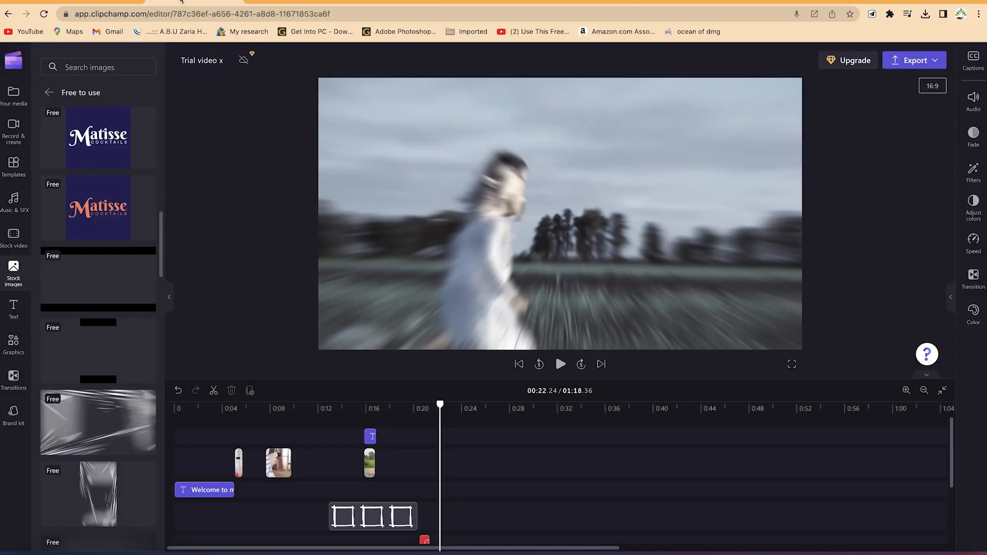
pyautogui.click(14, 92)
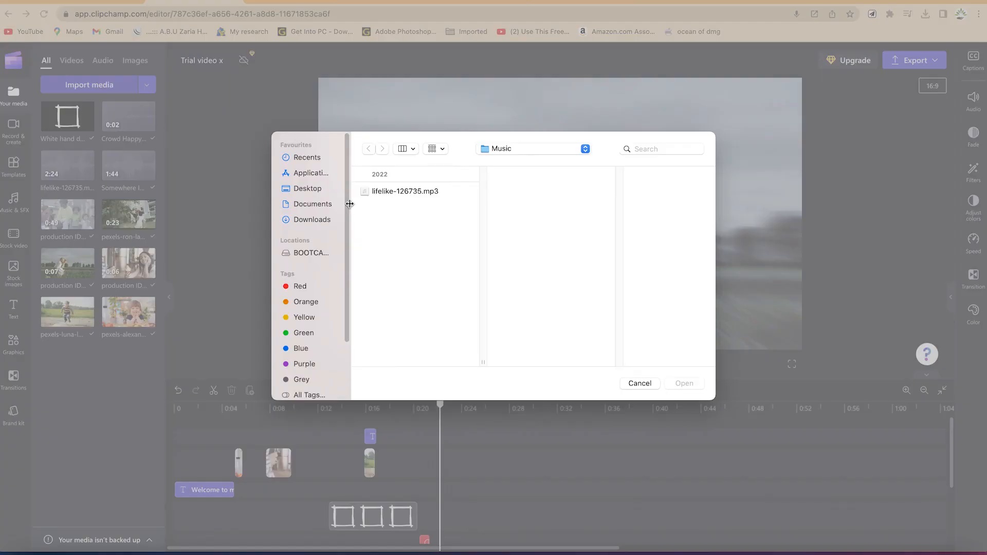
pyautogui.click(313, 220)
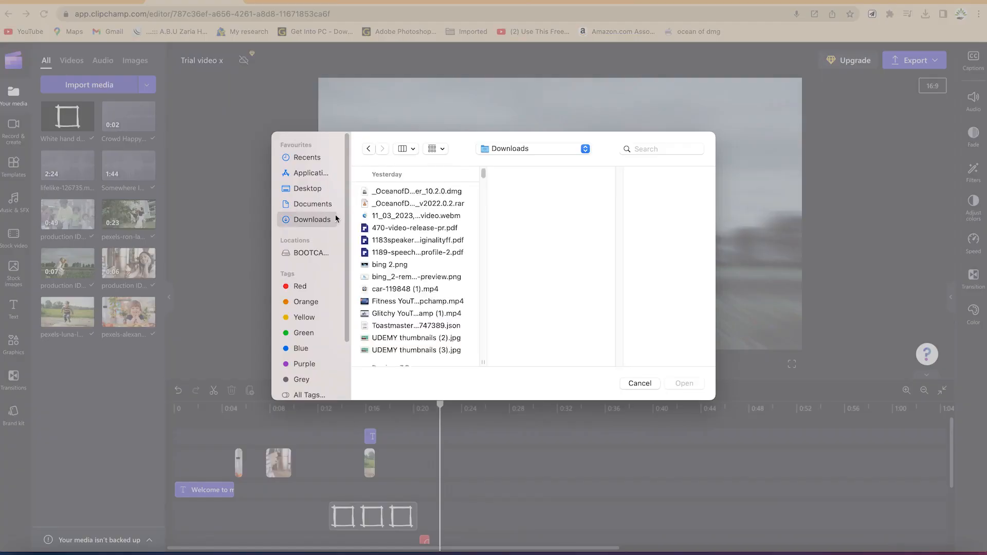
pyautogui.scroll(-10, 391, 288)
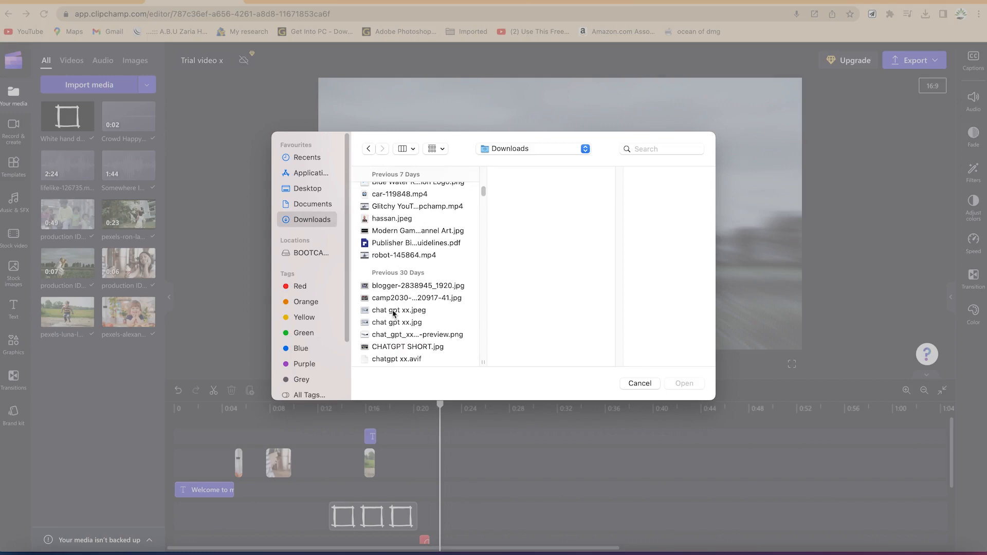
pyautogui.click(401, 298)
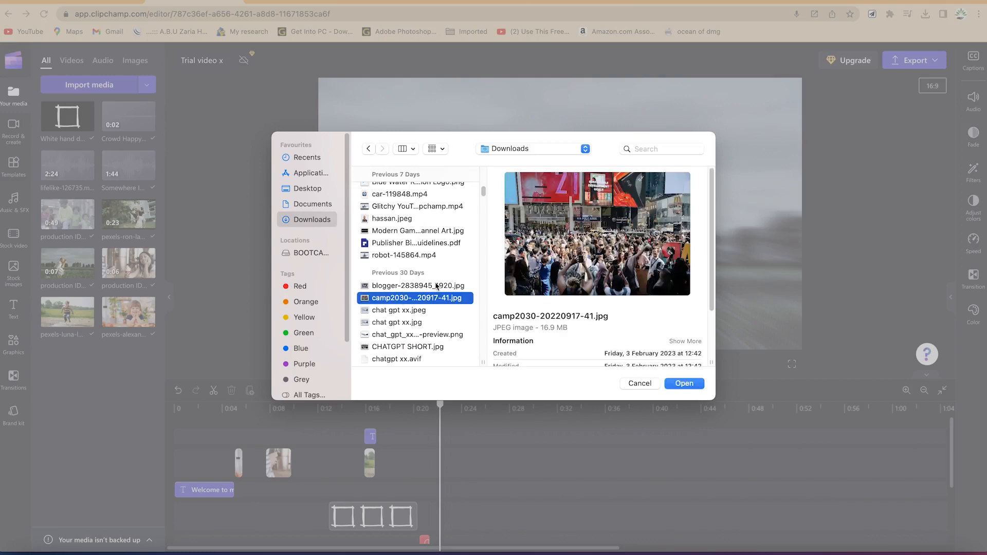
pyautogui.click(683, 383)
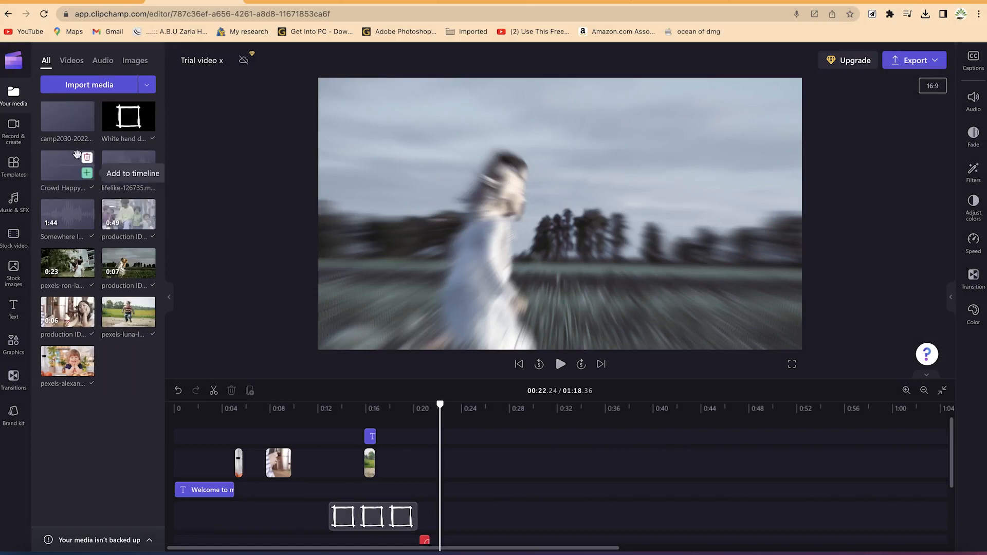
pyautogui.moveTo(70, 125); pyautogui.dragTo(418, 480)
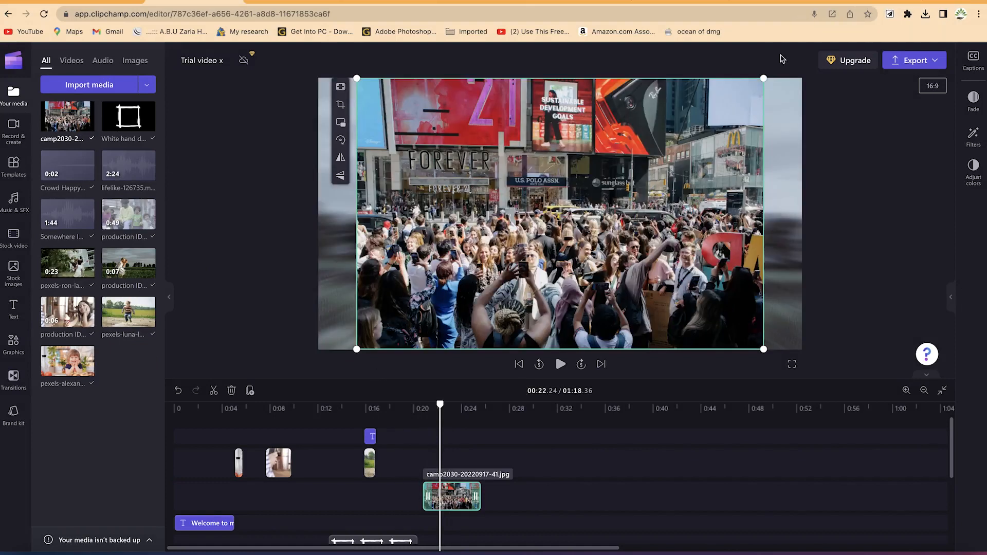
pyautogui.moveTo(819, 66); pyautogui.dragTo(819, 42)
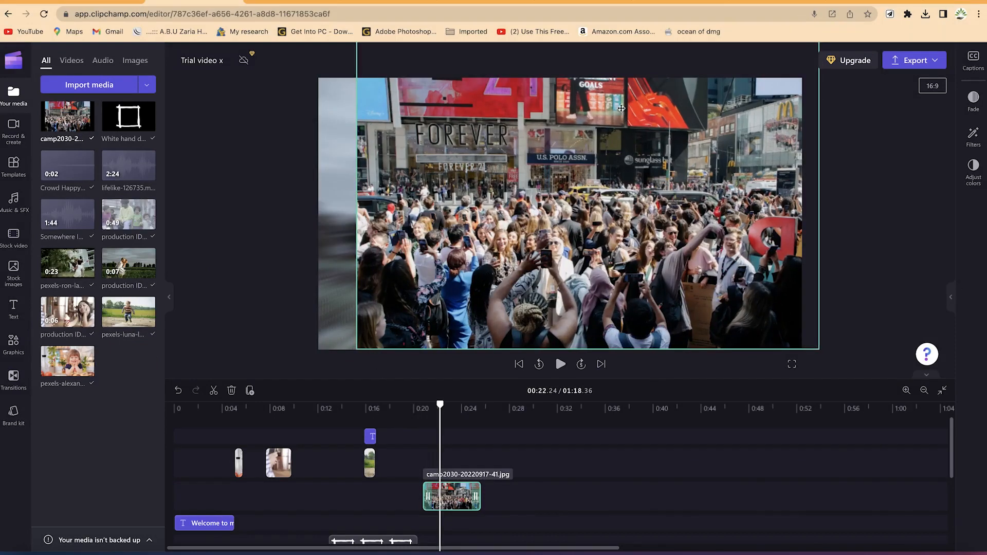
pyautogui.moveTo(354, 353); pyautogui.dragTo(295, 364)
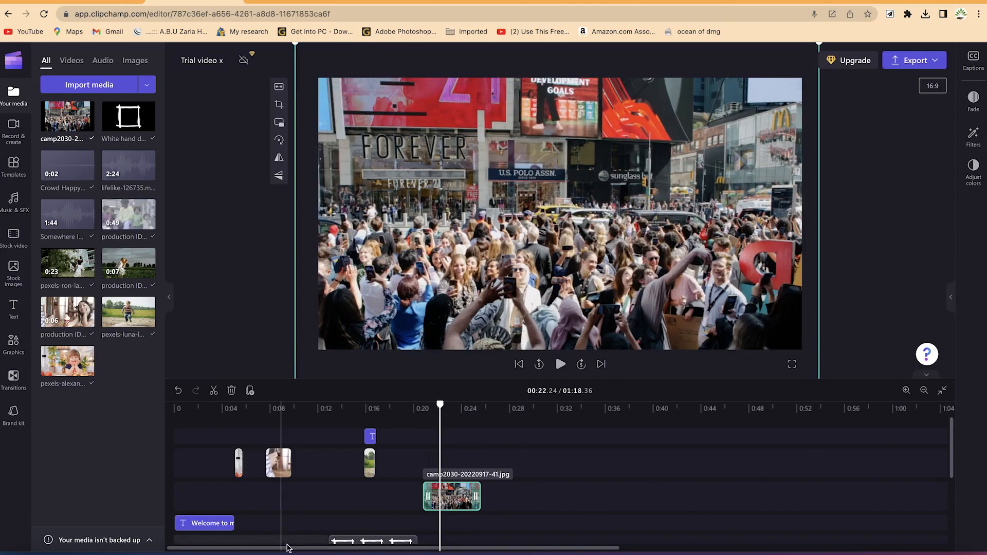
pyautogui.scroll(-3, 525, 508)
pyautogui.scroll(-1, 526, 507)
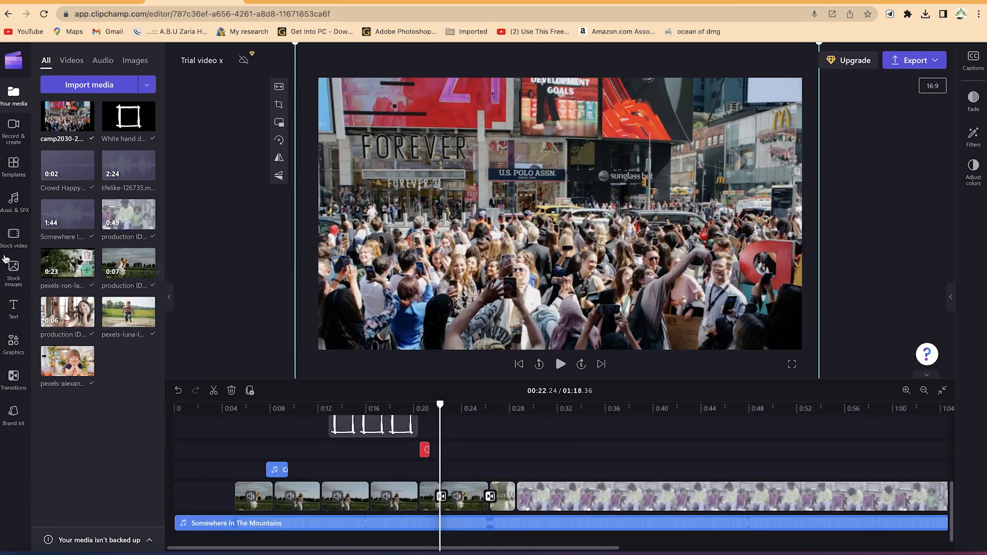
# Browse the Free to use category of the stock videos.
pyautogui.click(9, 237)
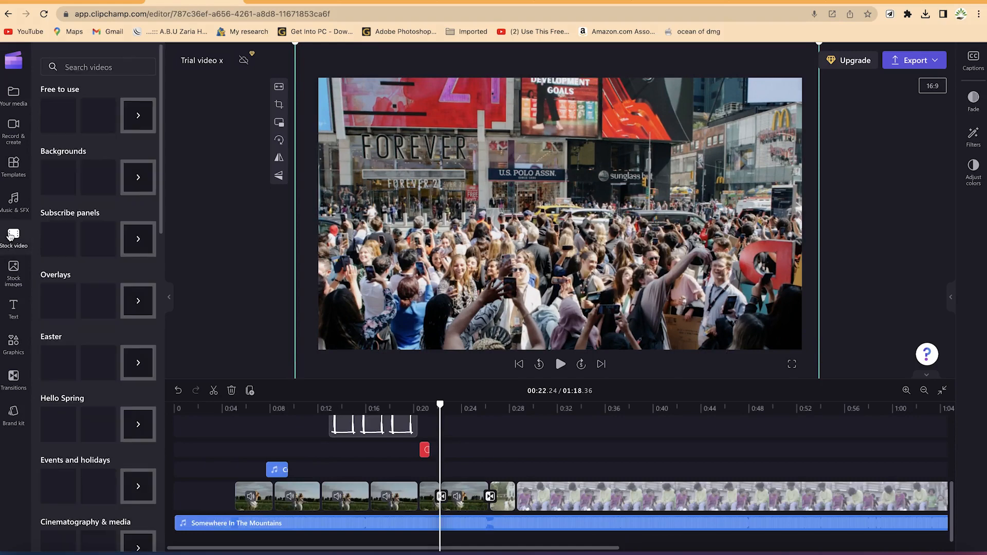
pyautogui.click(145, 117)
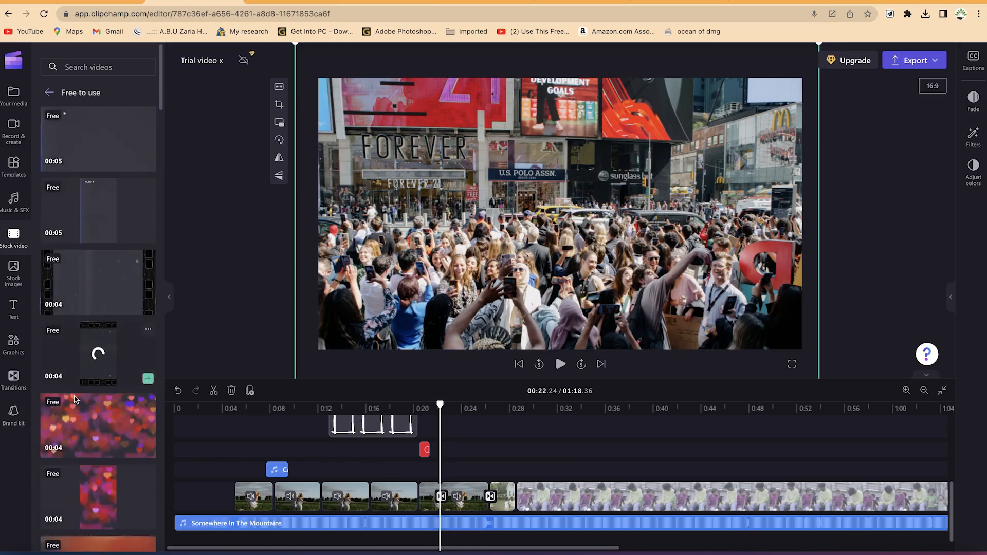
# Open pexels.com in a new browser tab, look through its trending free stock videos and dismiss the Google sign-in prompt.
pyautogui.click(857, 2)
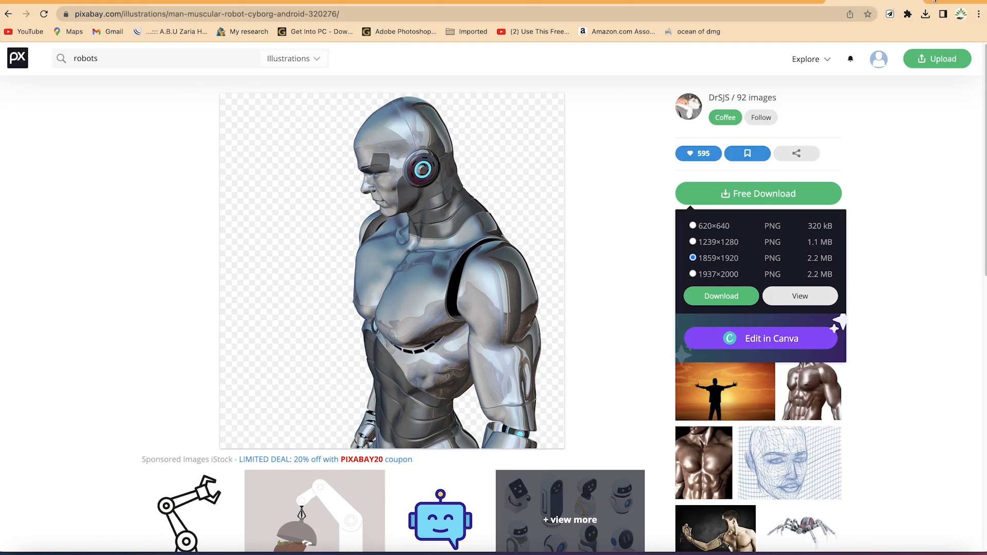
pyautogui.press('super+t')
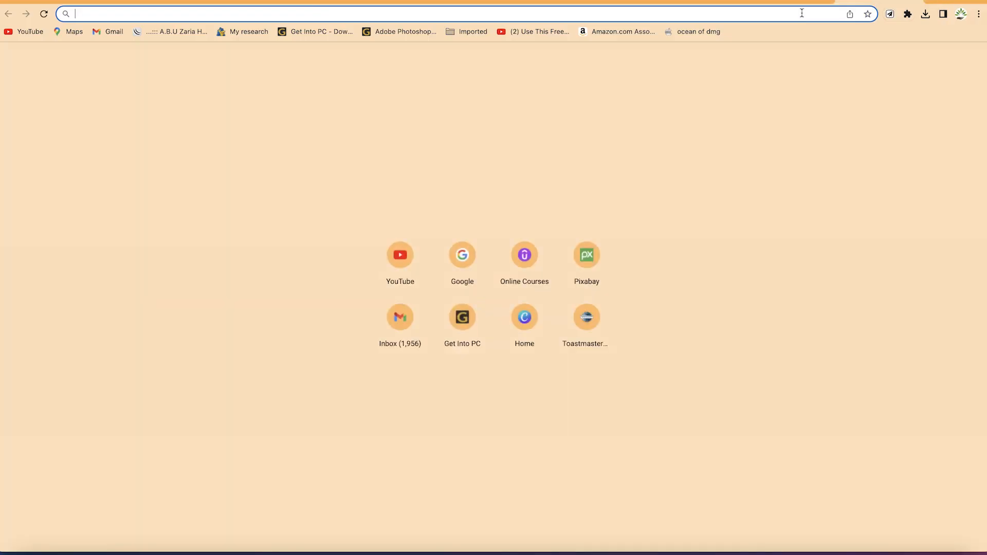
pyautogui.write('pexels.com')
pyautogui.press('Return')
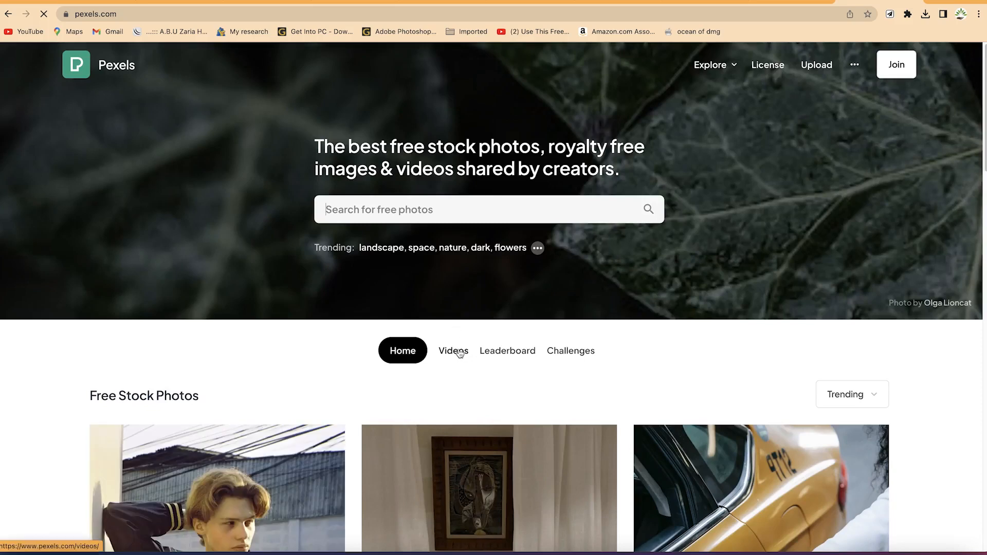
pyautogui.click(454, 353)
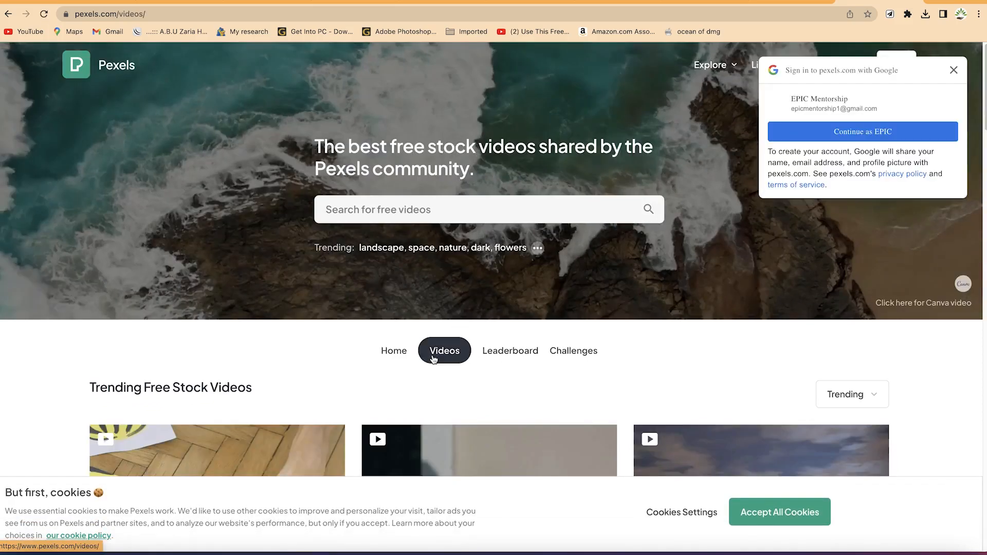
pyautogui.scroll(-7, 442, 339)
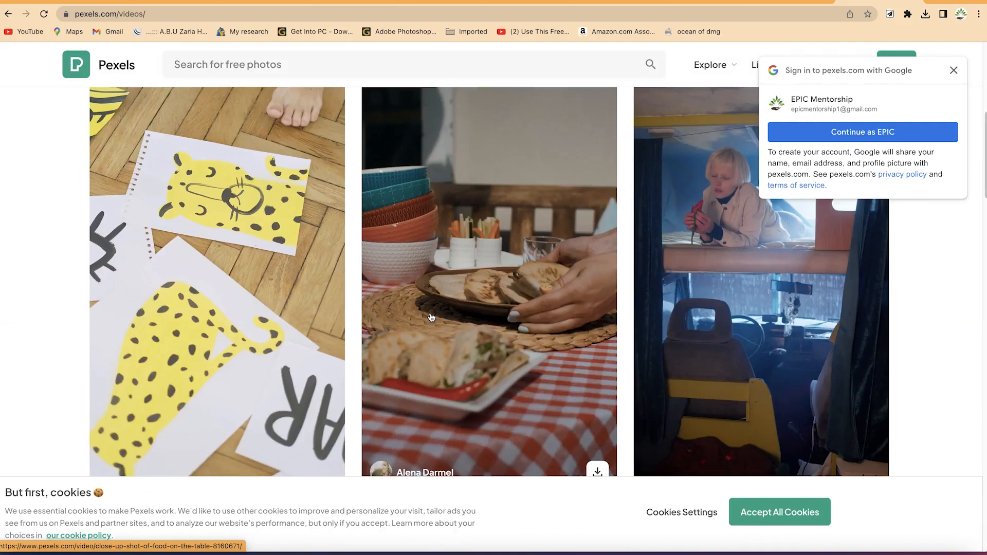
pyautogui.scroll(10, 693, 206)
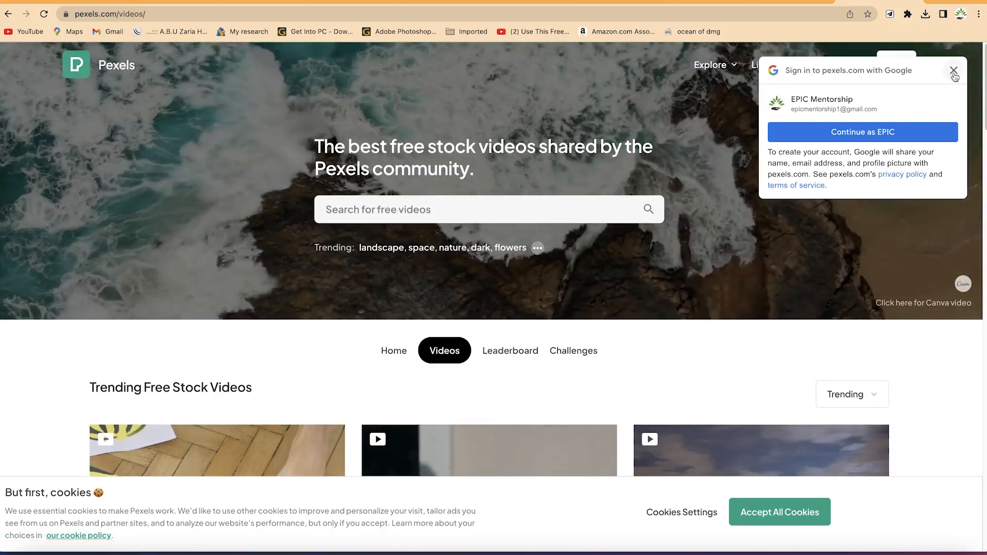
pyautogui.click(954, 71)
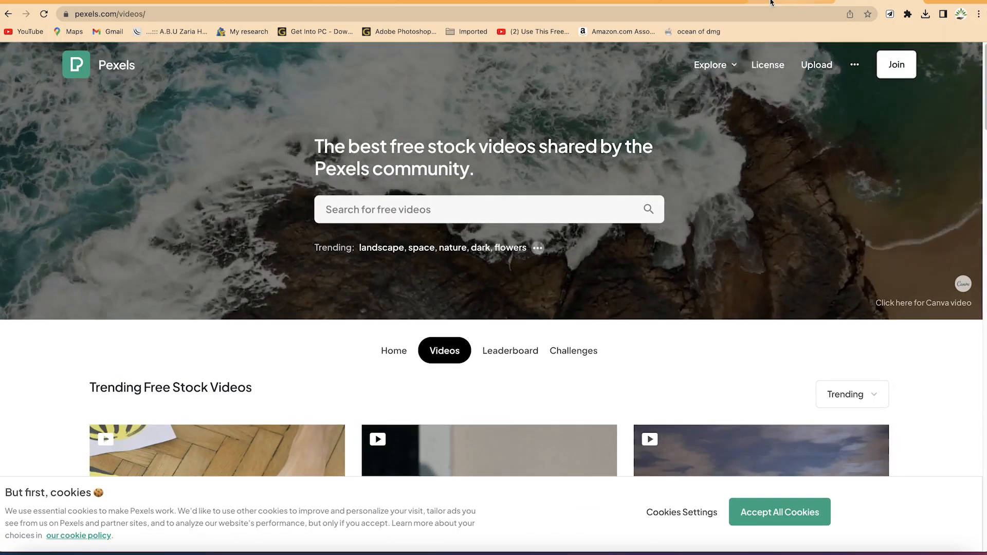
# Switch to Pixabay, show the video results for "robots" and look through them.
pyautogui.click(771, 3)
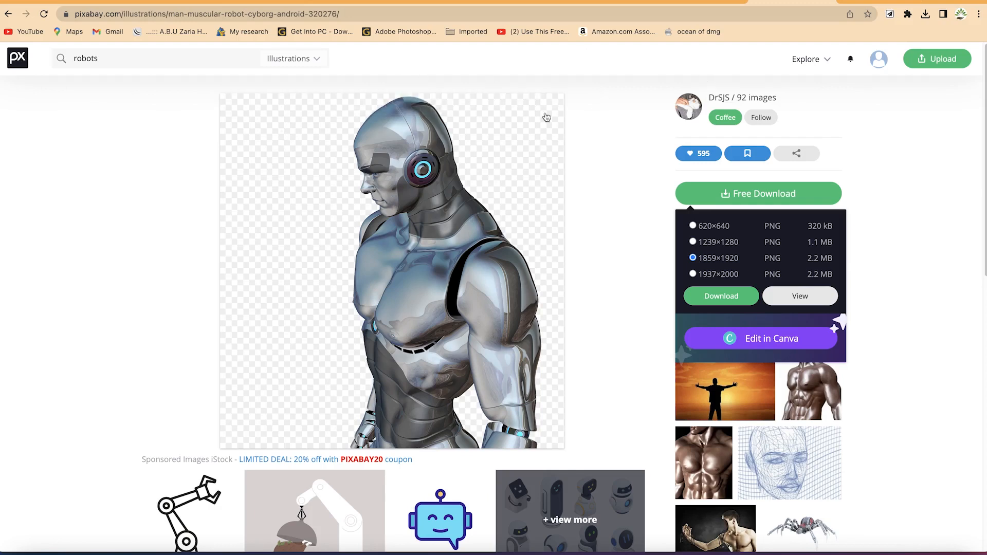
pyautogui.click(318, 60)
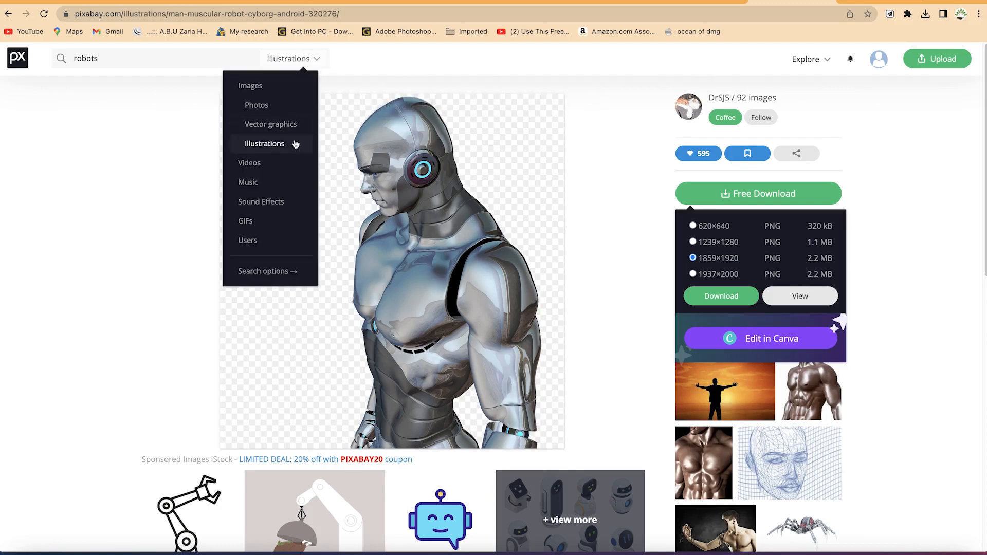
pyautogui.click(273, 168)
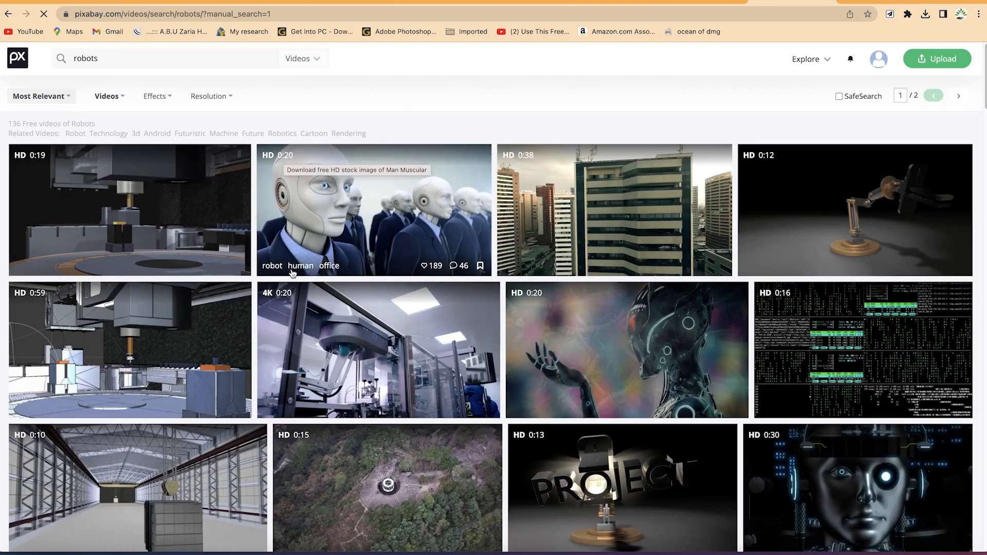
pyautogui.scroll(-20, 291, 273)
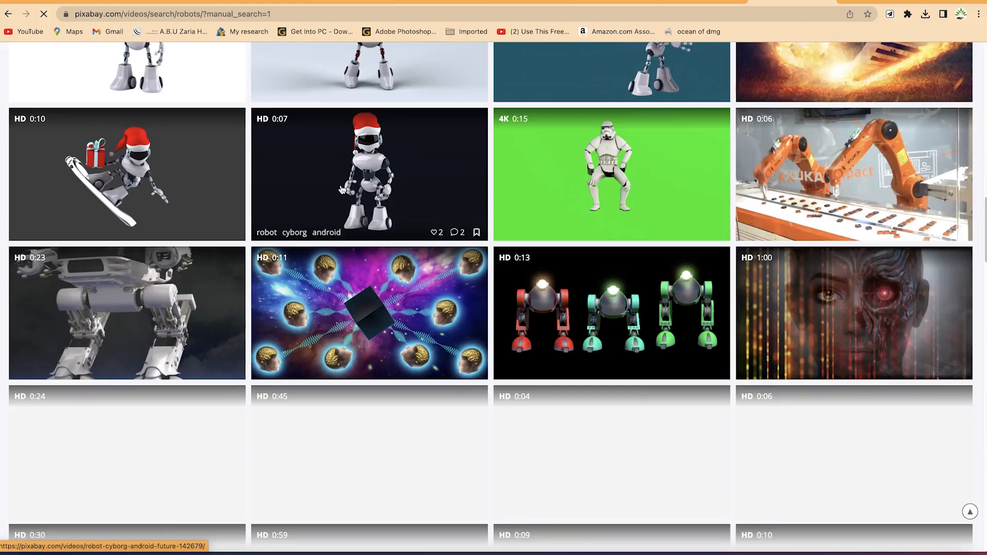
pyautogui.scroll(1, 340, 190)
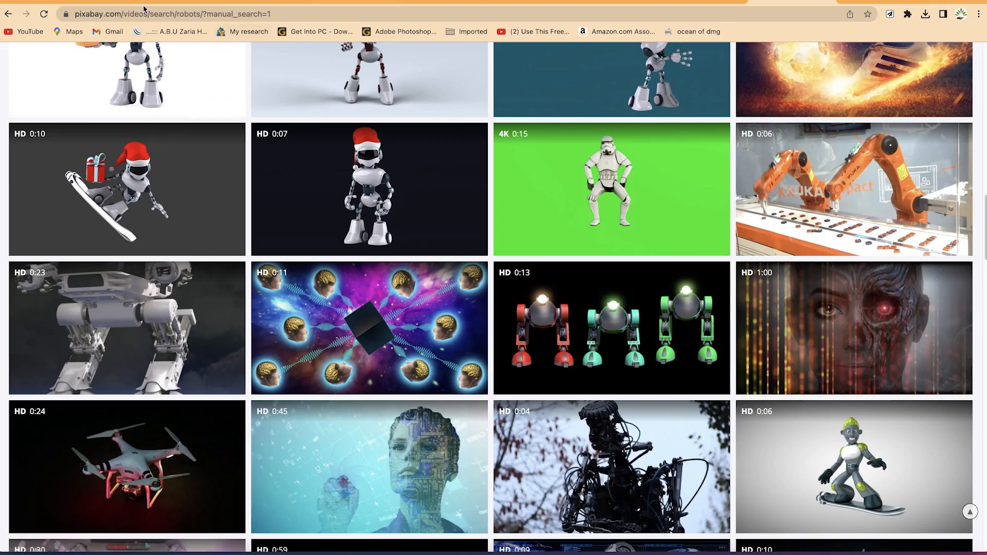
pyautogui.click(169, 3)
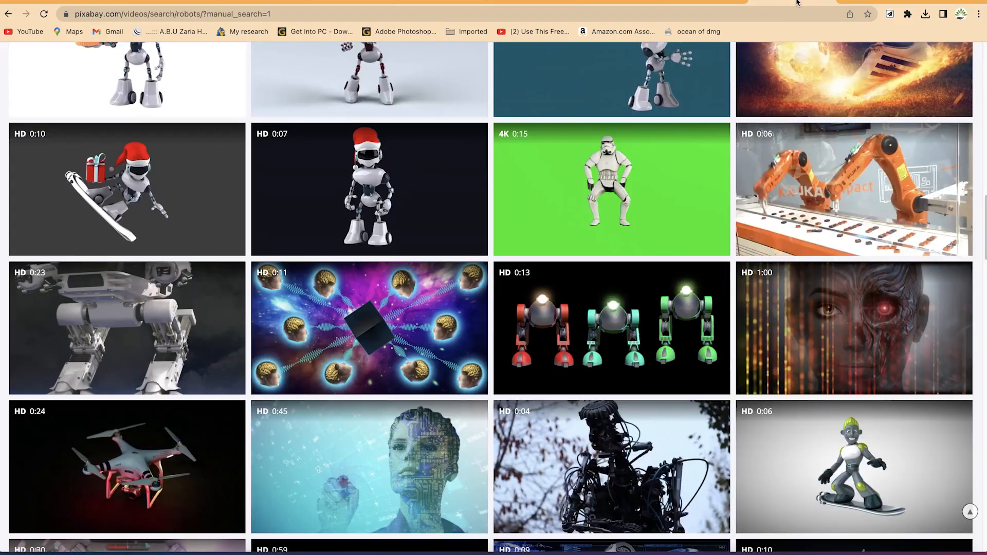
pyautogui.click(797, 3)
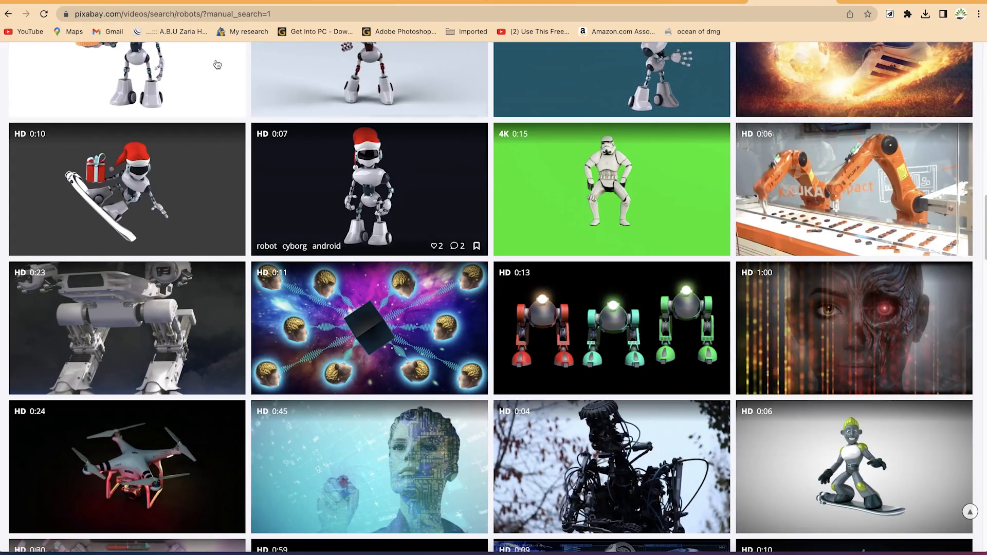
pyautogui.click(162, 1)
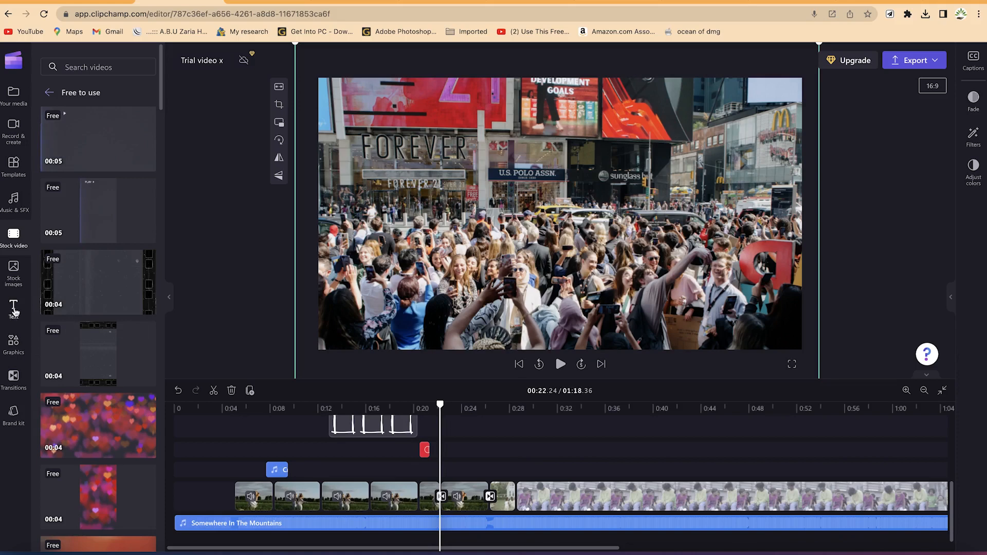
pyautogui.click(787, 2)
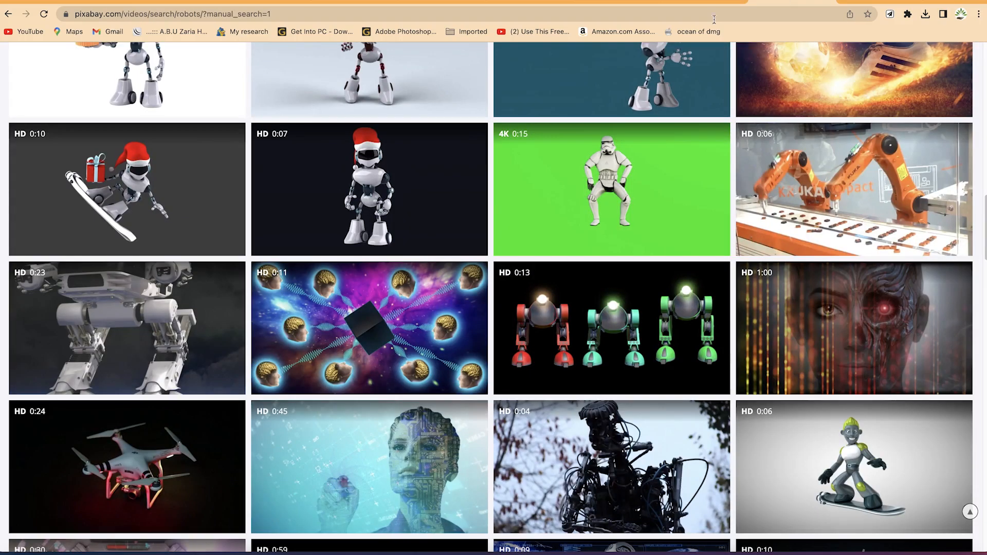
pyautogui.click(186, 3)
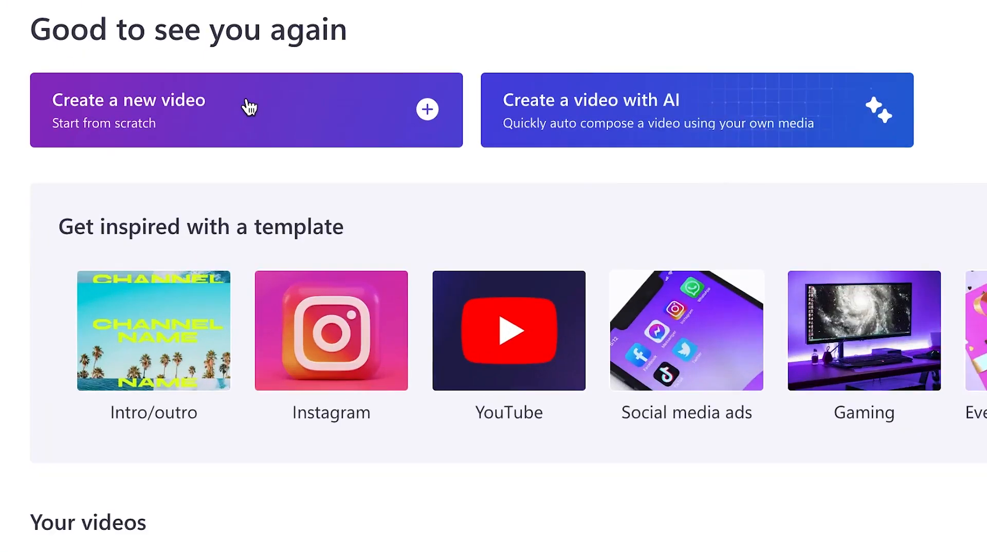
# Create a new video project from scratch in Clipchamp.
pyautogui.click(235, 102)
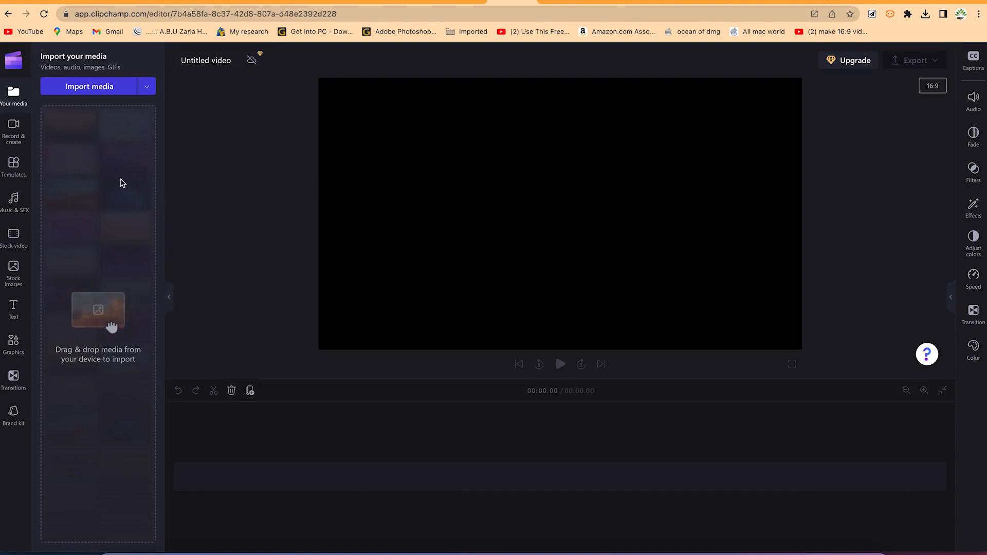
pyautogui.click(91, 92)
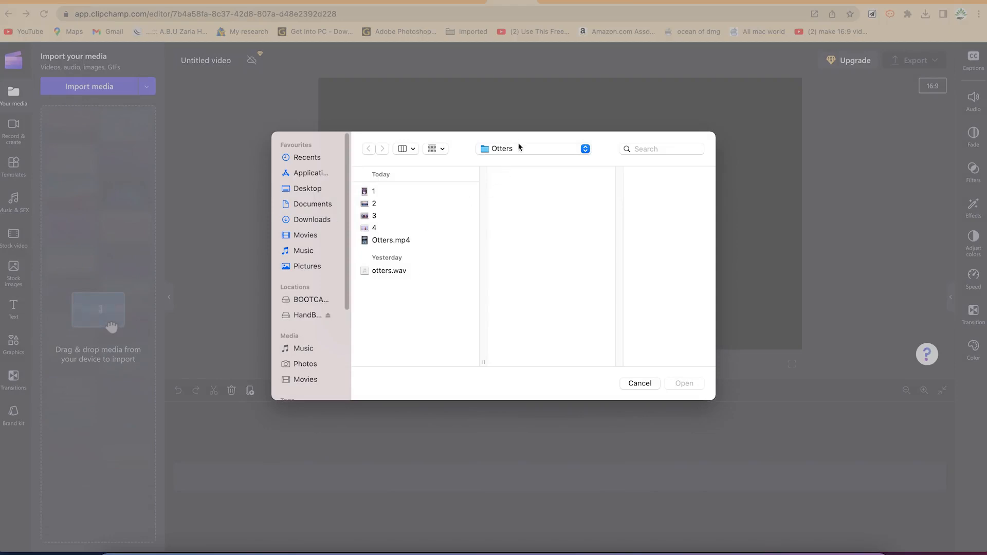
pyautogui.click(644, 384)
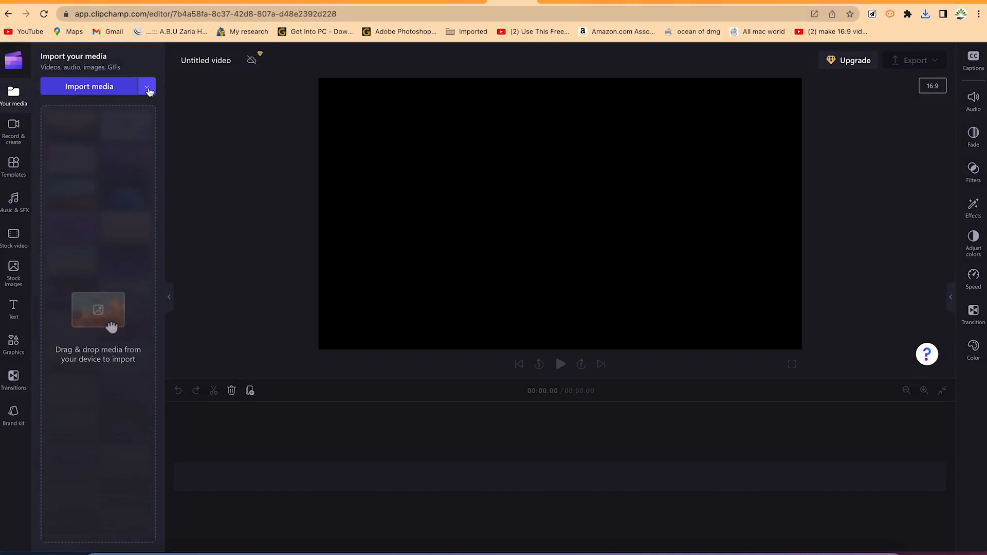
# Import Untitled design (1).mp4 from the Downloads folder and place it at the start of the timeline, accepting the matched 9:16 format.
pyautogui.click(148, 91)
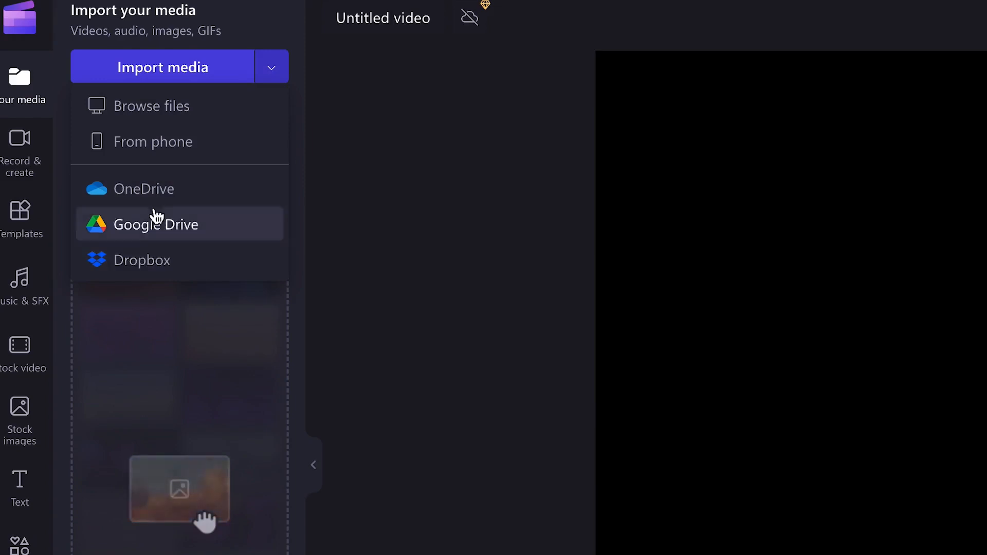
pyautogui.click(179, 112)
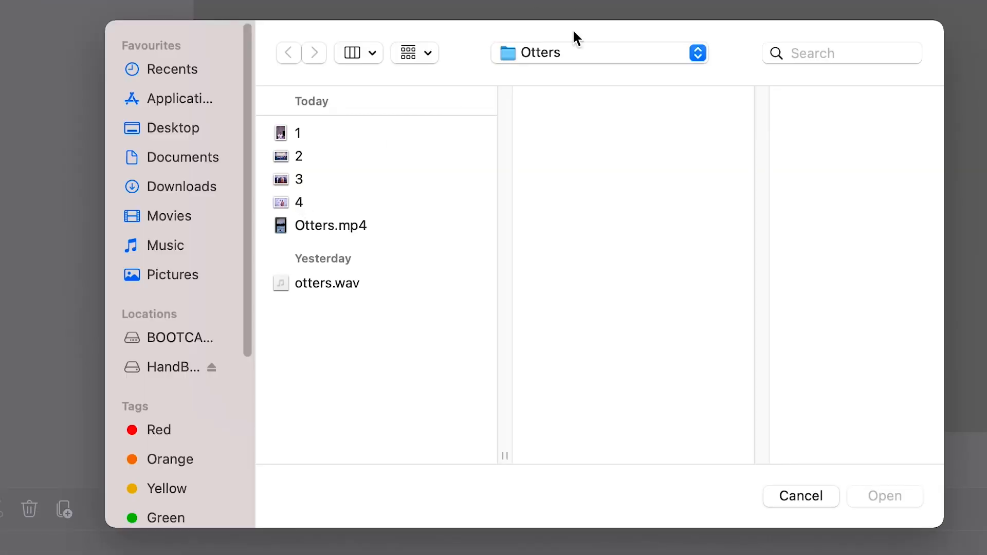
pyautogui.click(577, 50)
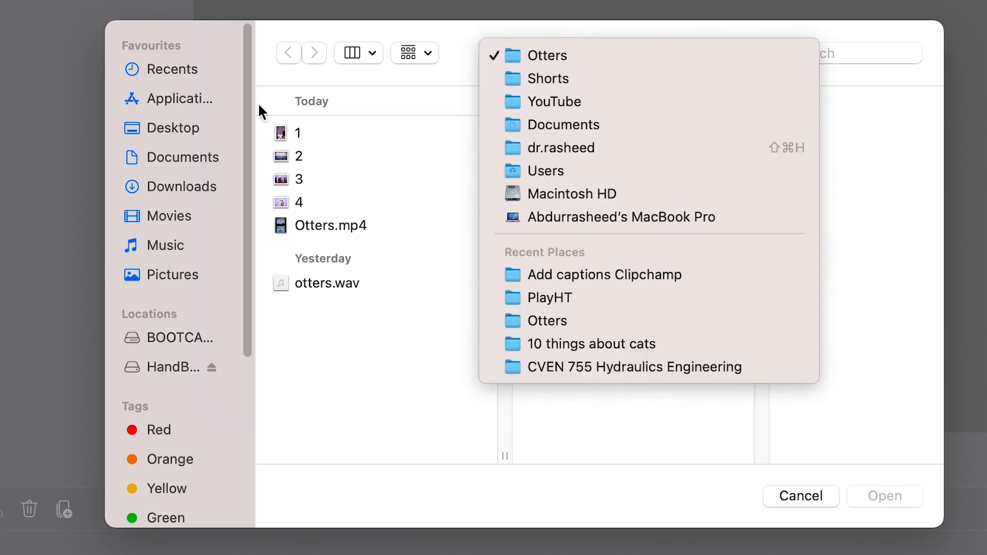
pyautogui.click(431, 117)
pyautogui.click(200, 188)
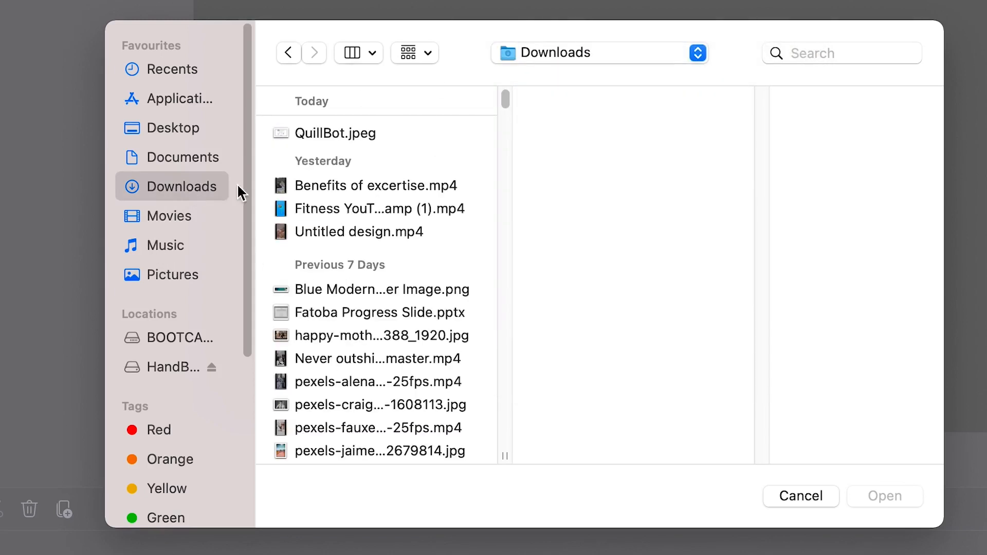
pyautogui.click(347, 135)
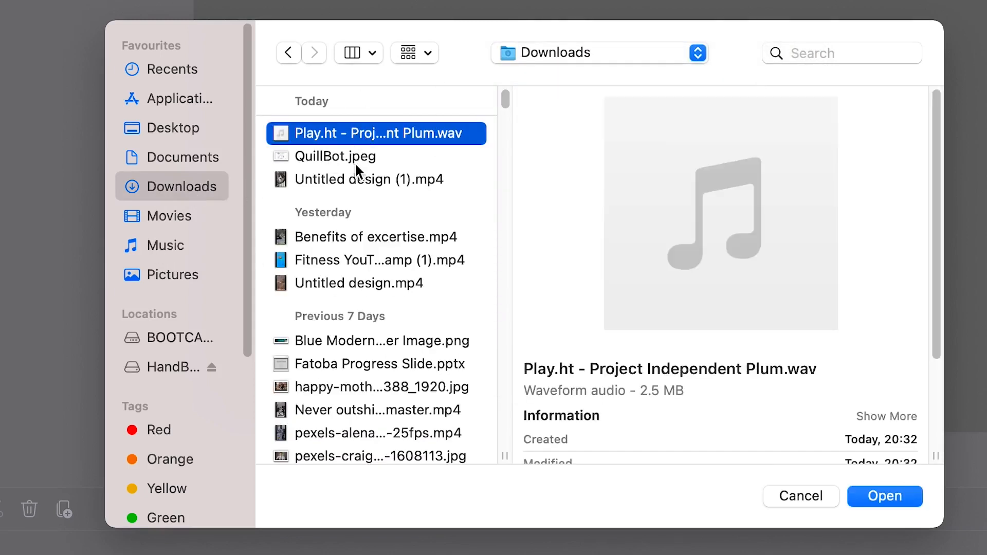
pyautogui.click(362, 179)
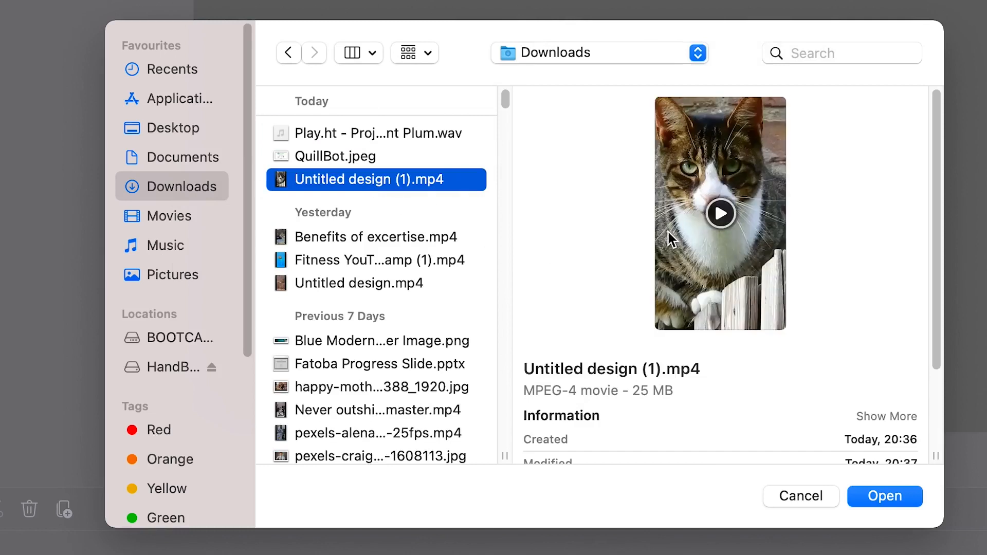
pyautogui.click(897, 495)
pyautogui.moveTo(67, 117); pyautogui.dragTo(237, 485)
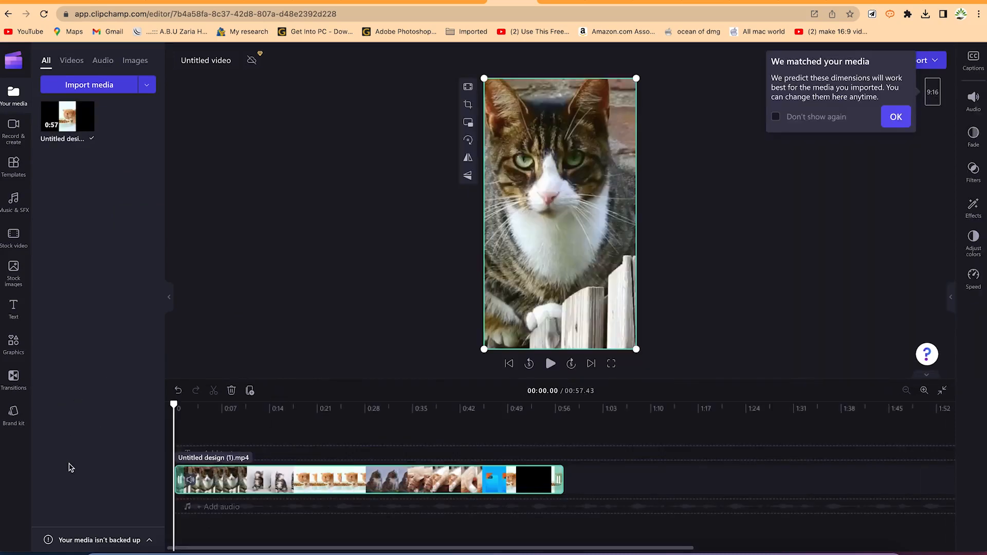
pyautogui.click(894, 117)
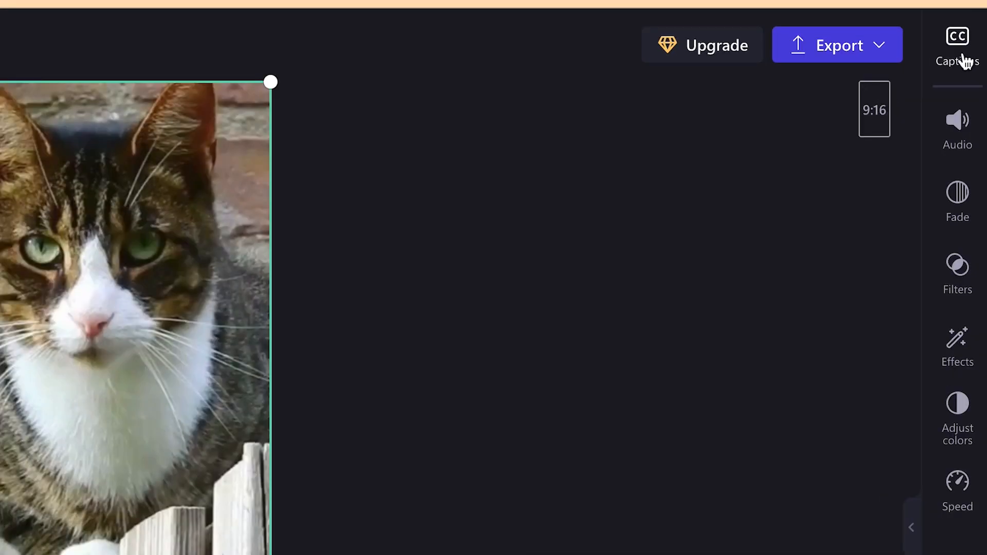
# Turn on auto-captions for the video with English (United States) as the recognition language and the profanity filter off.
pyautogui.click(974, 64)
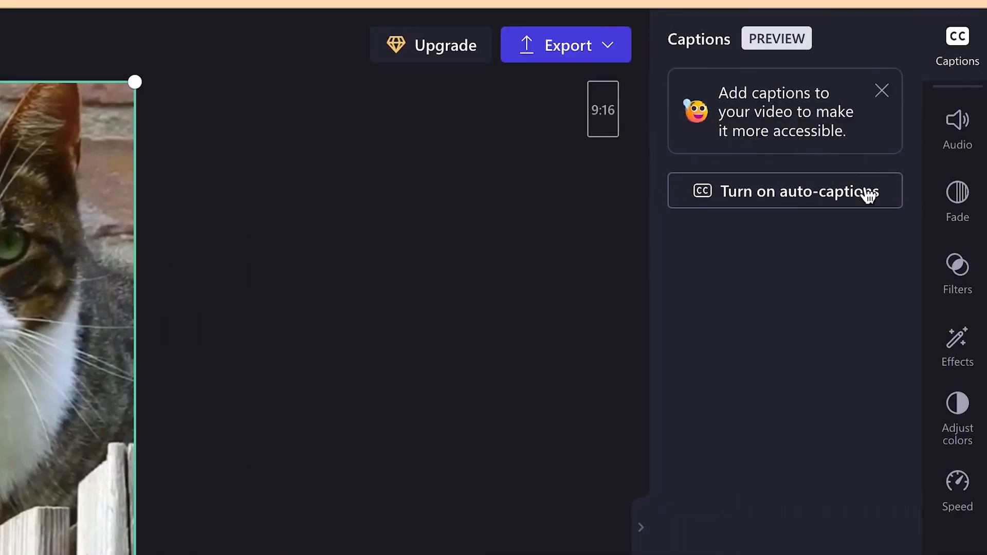
pyautogui.click(805, 205)
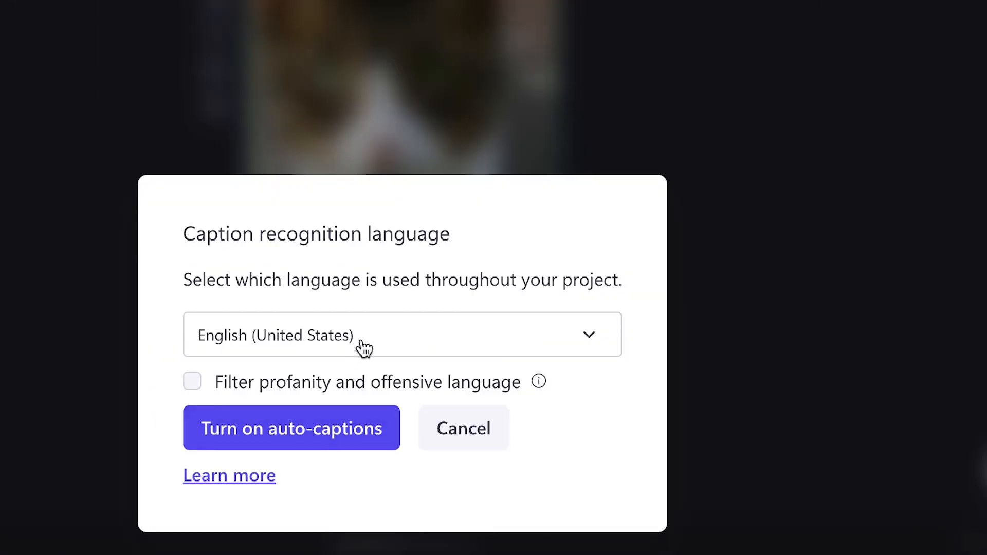
pyautogui.click(193, 415)
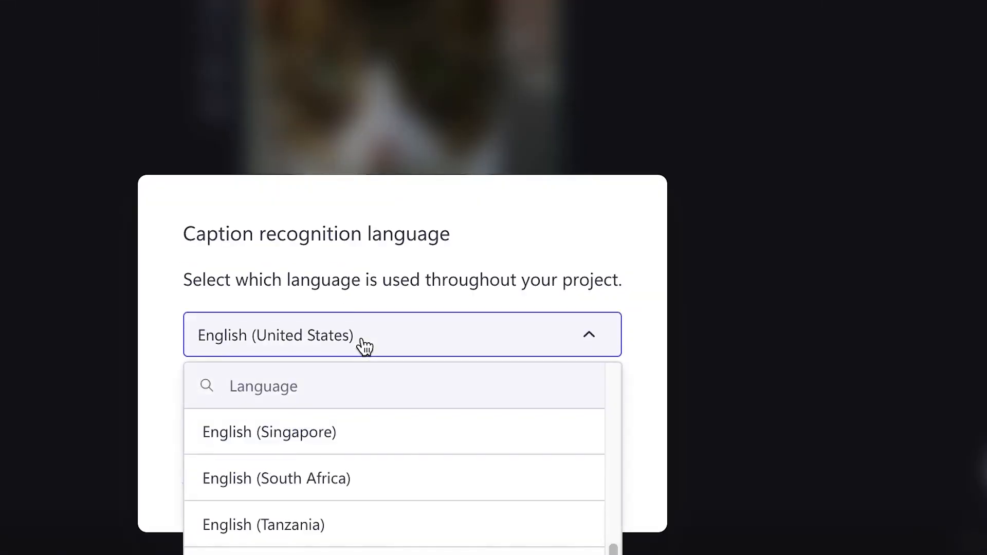
pyautogui.click(364, 343)
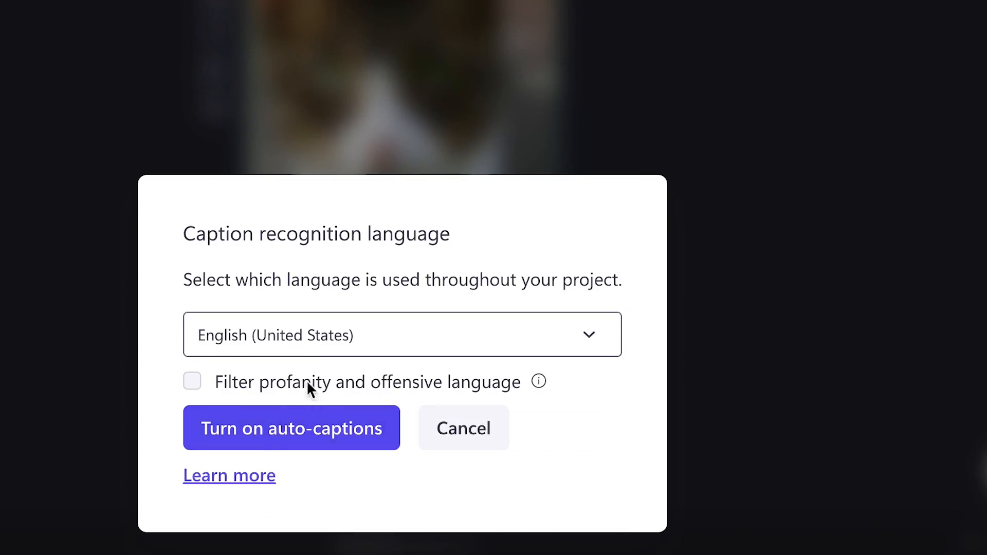
pyautogui.click(264, 439)
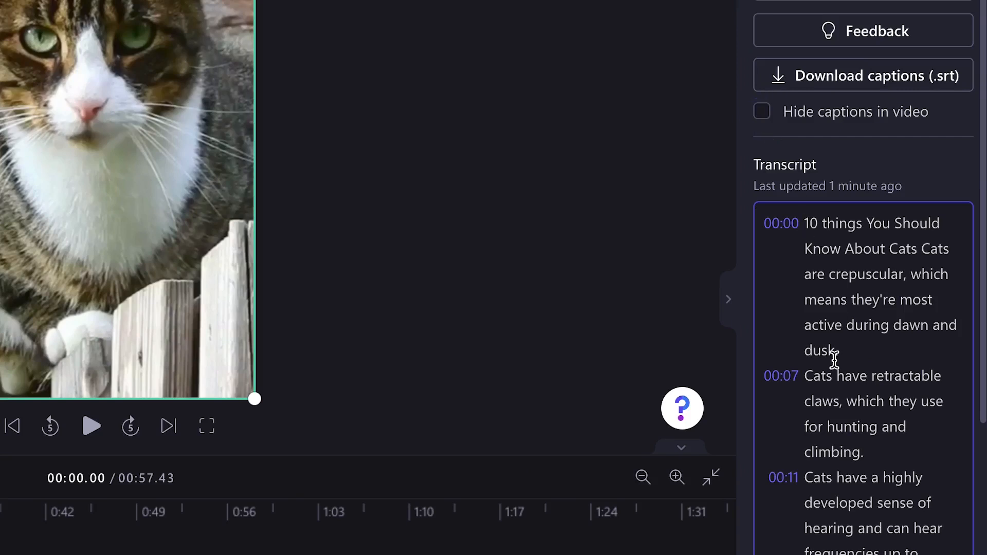
# Read through the generated caption transcript from its first line at 00:00 down to the later entries.
pyautogui.scroll(-1, 833, 369)
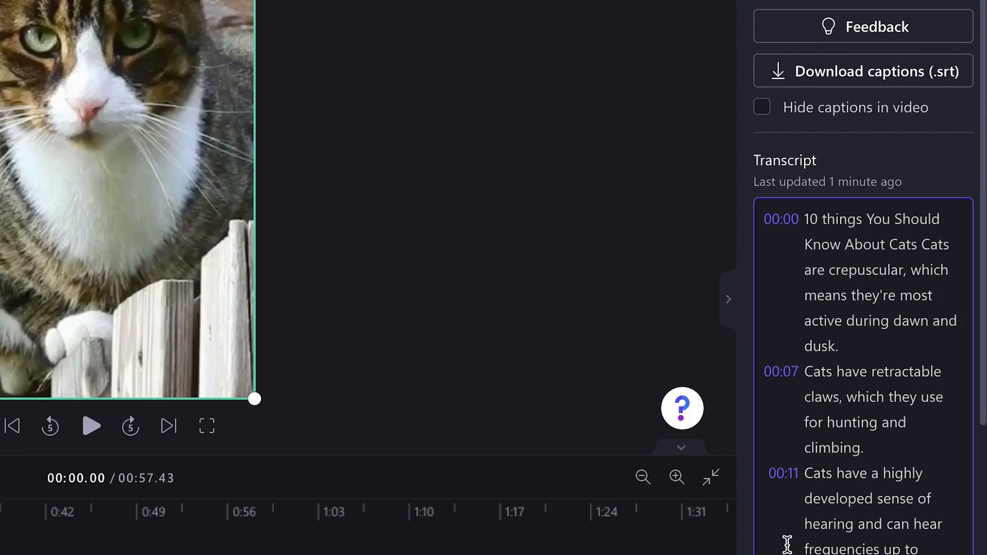
pyautogui.scroll(-10, 826, 502)
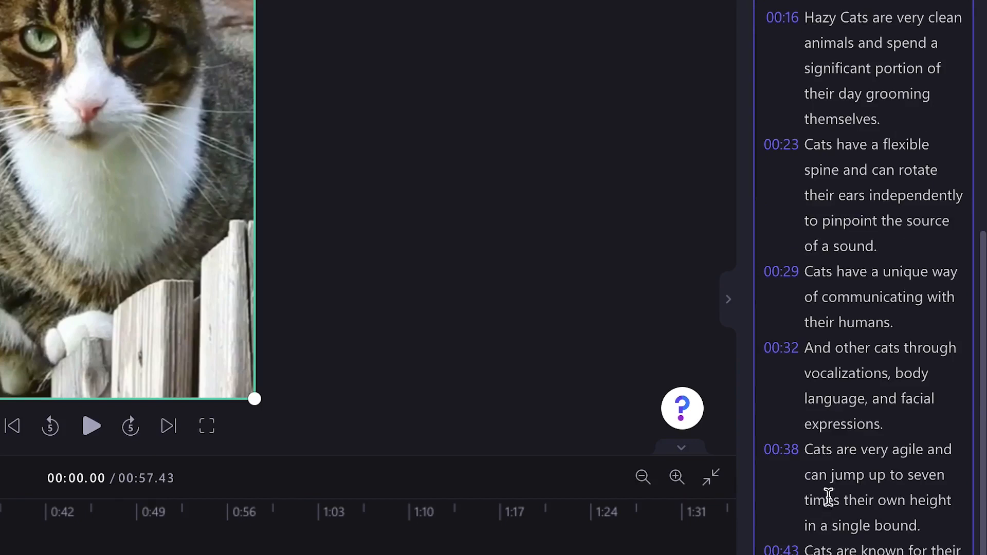
pyautogui.scroll(10, 856, 422)
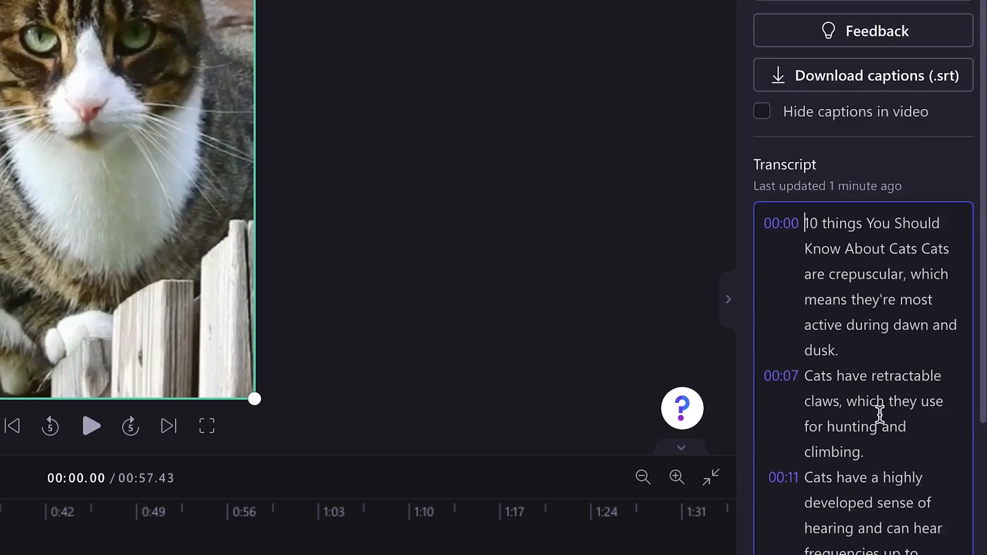
pyautogui.scroll(-1, 863, 278)
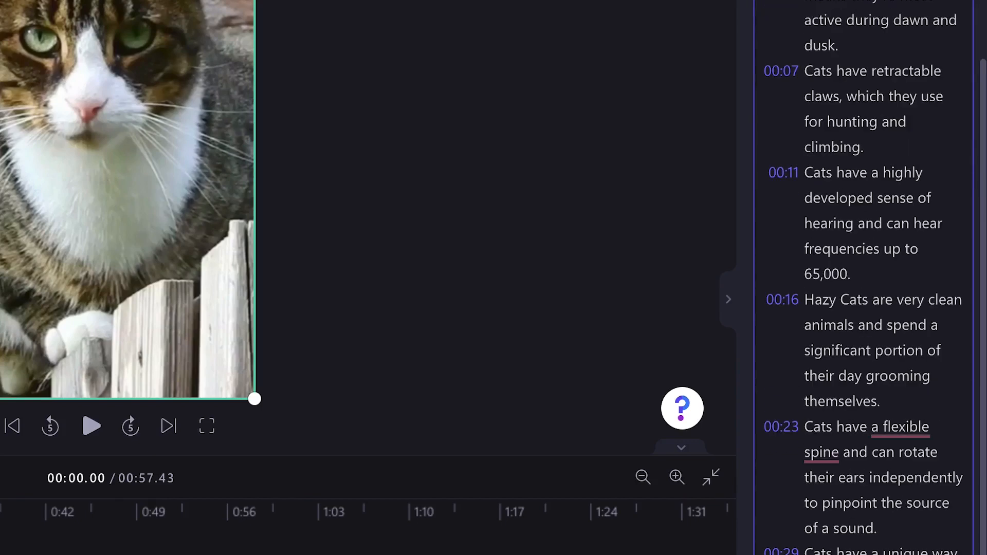
pyautogui.scroll(-5, 864, 277)
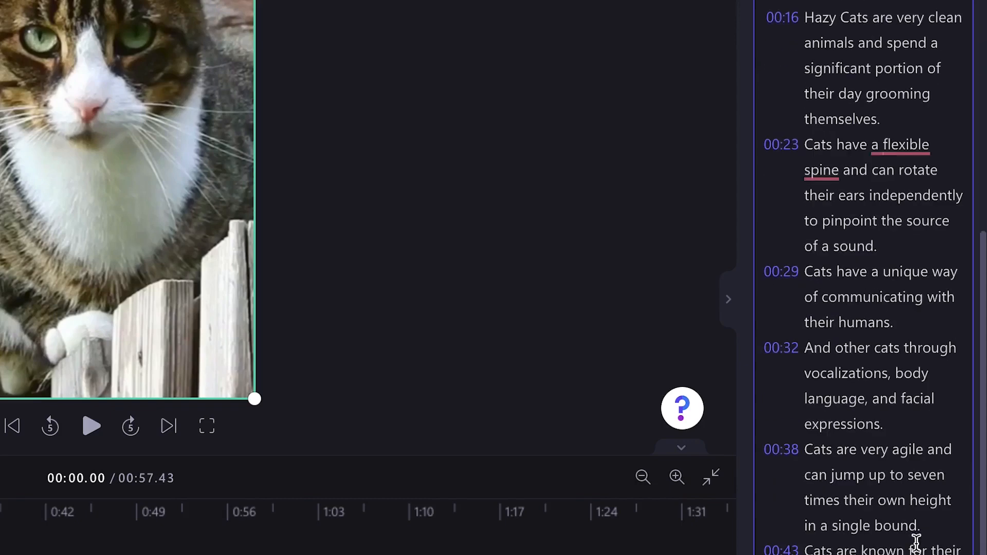
pyautogui.scroll(10, 908, 409)
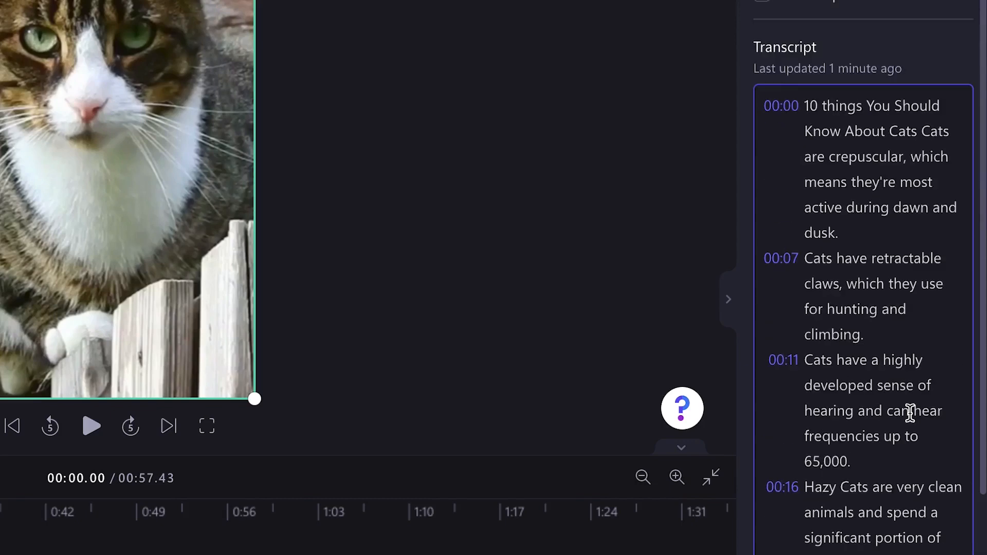
pyautogui.scroll(-1, 910, 411)
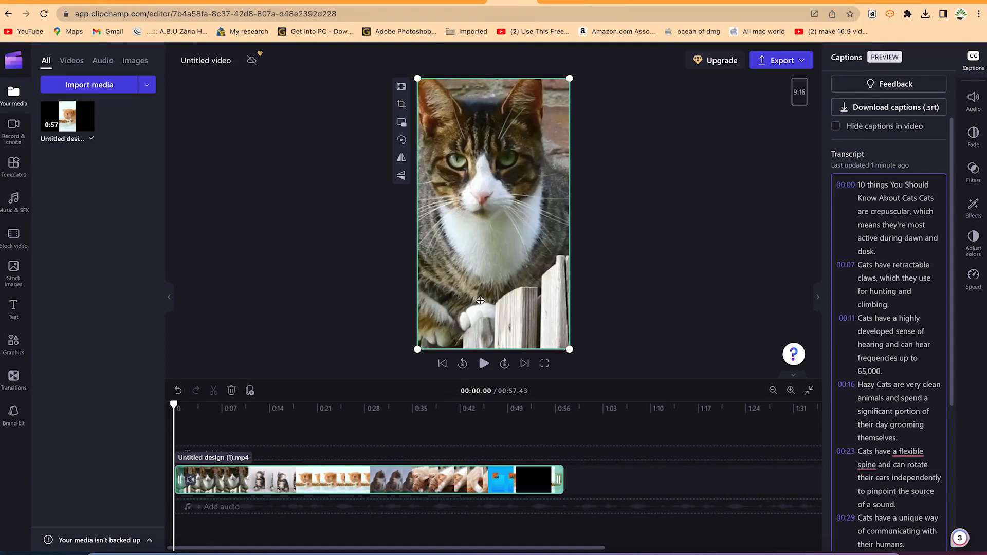
# Play the captioned cat video from the start and compare the on-screen captions with the transcript, then pause it.
pyautogui.click(483, 363)
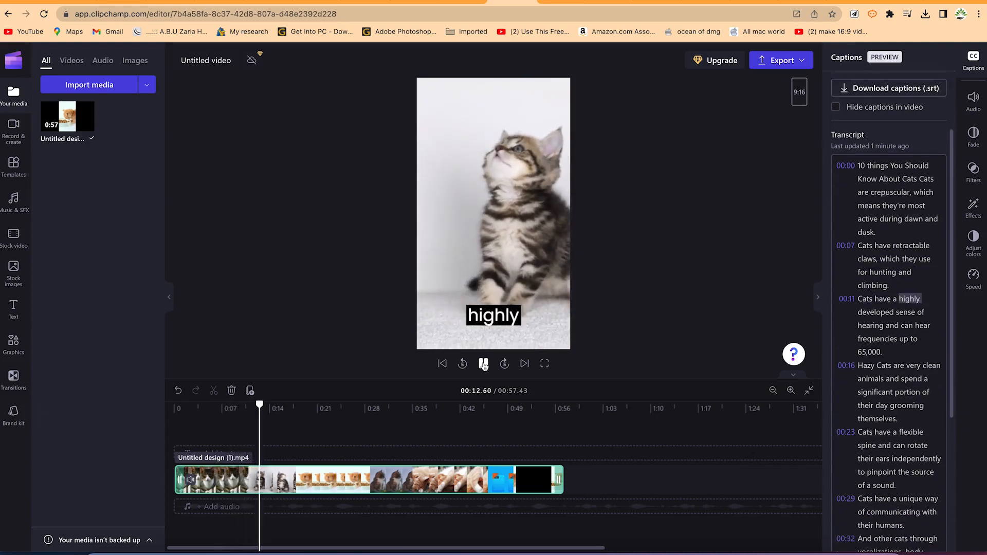
pyautogui.press('space')
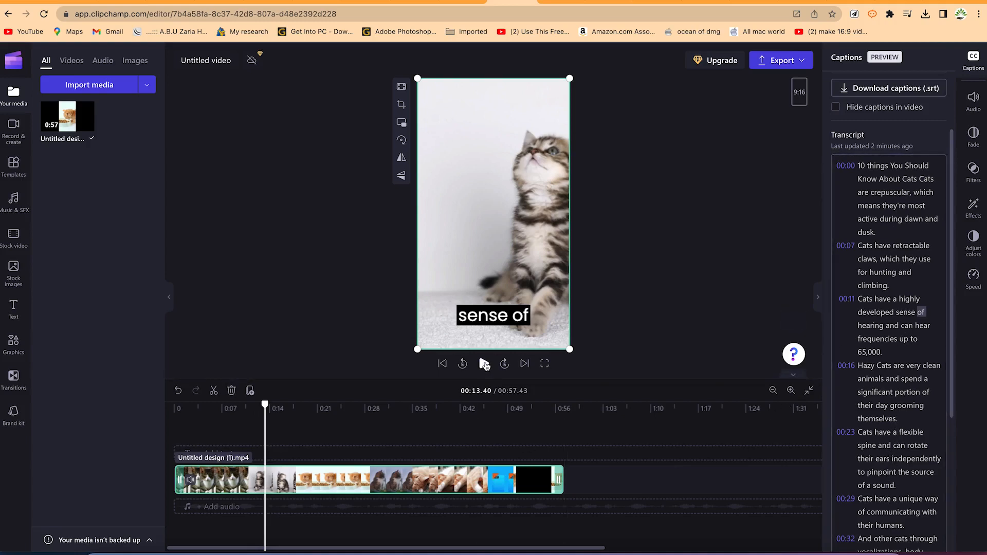
pyautogui.click(485, 364)
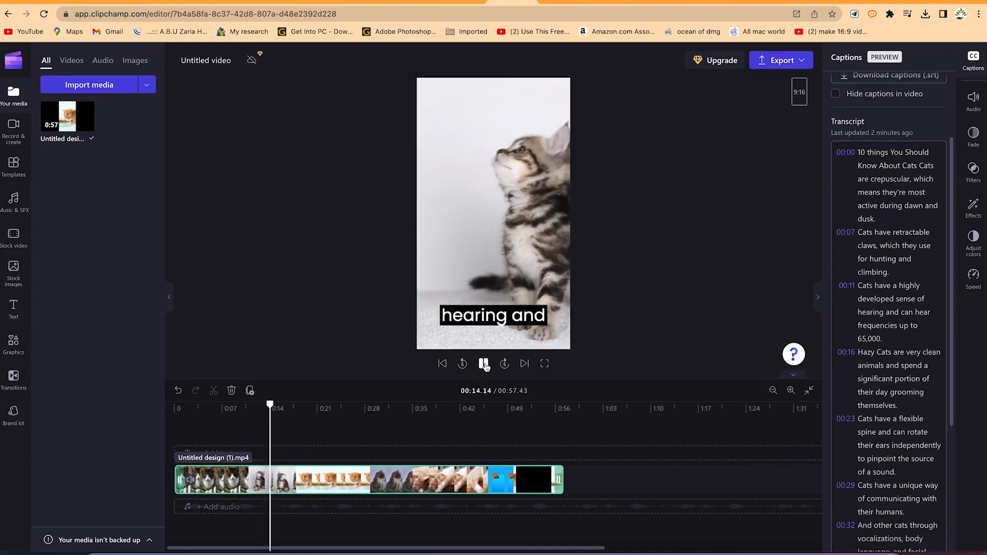
pyautogui.scroll(-1, 845, 309)
pyautogui.scroll(-1, 928, 356)
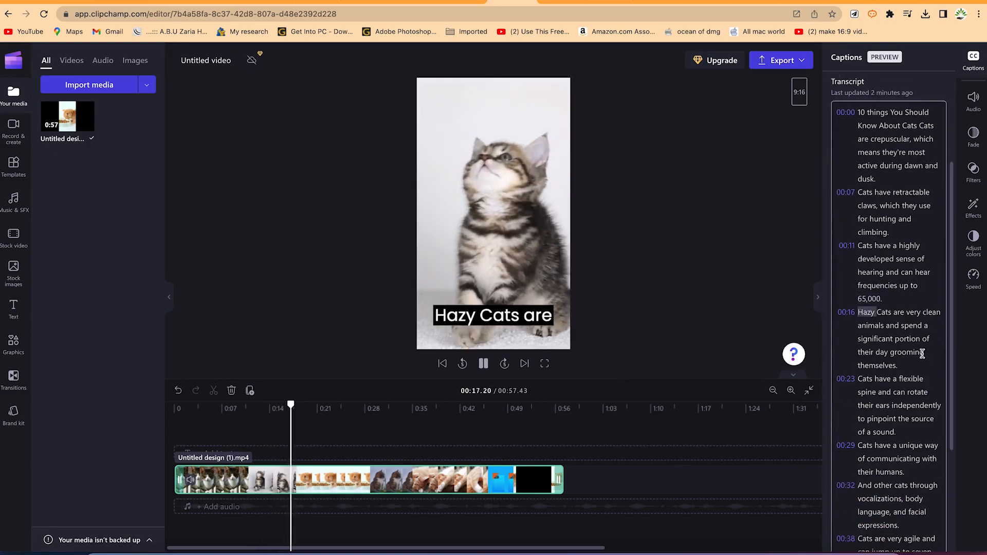
pyautogui.scroll(-2, 855, 348)
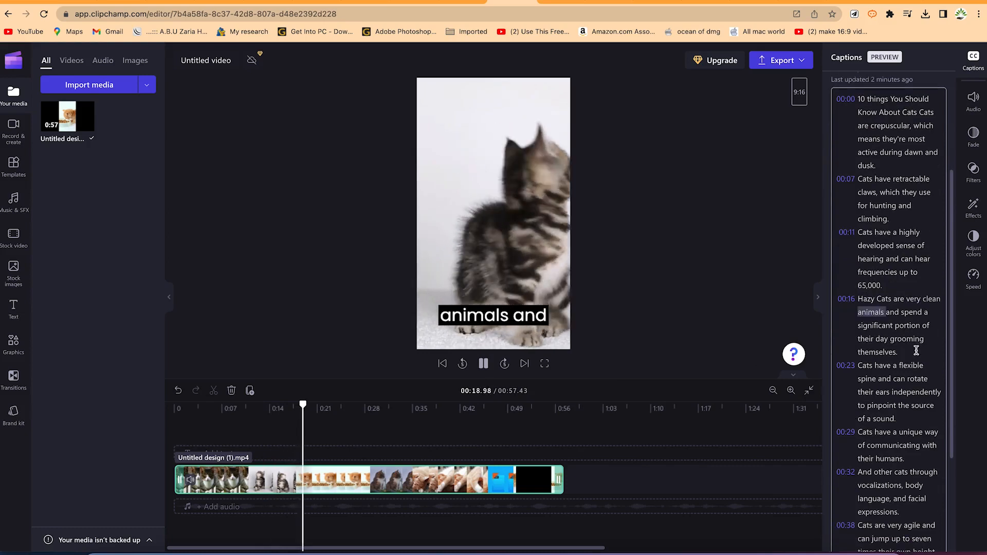
pyautogui.scroll(-2, 833, 363)
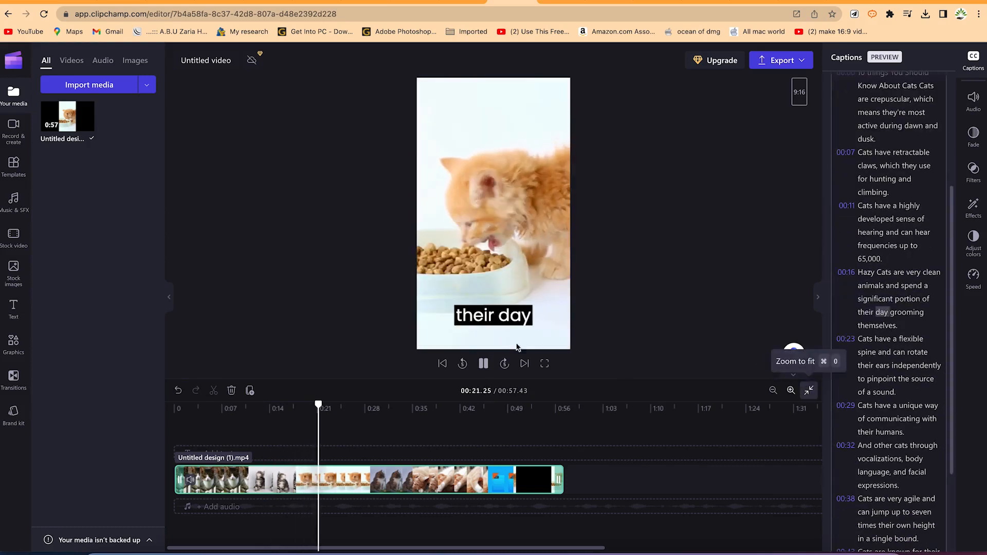
pyautogui.press('space')
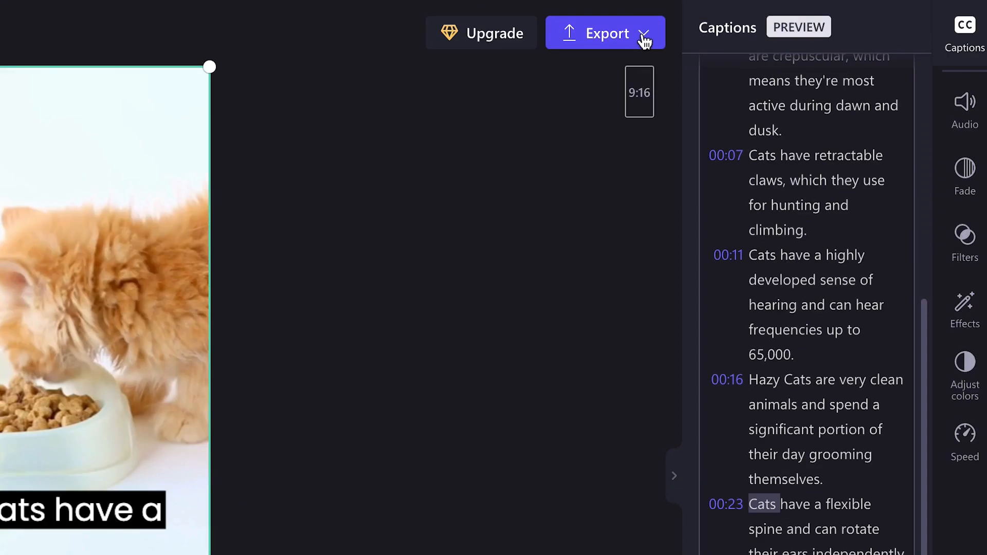
# Export the captioned video in 1080p and title it "things to know about cats".
pyautogui.click(799, 63)
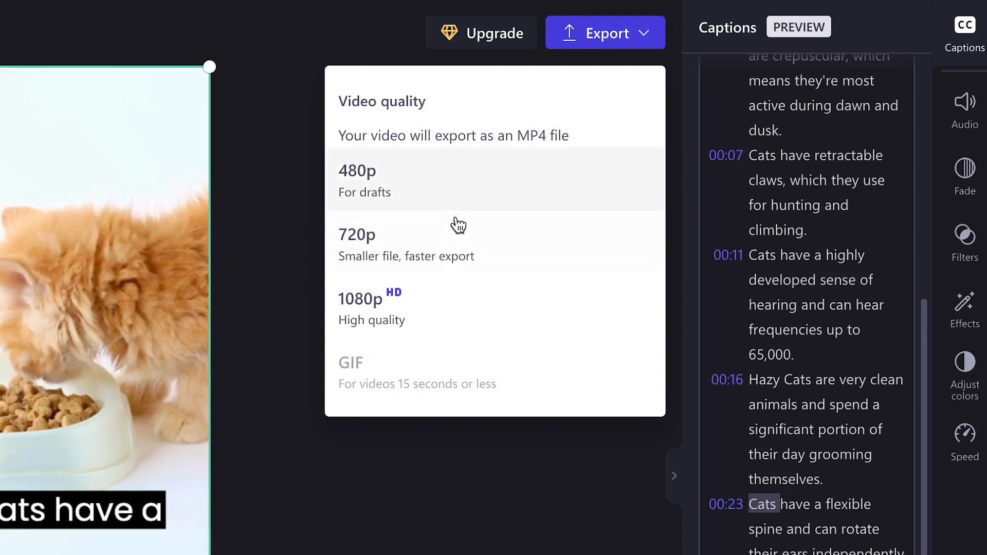
pyautogui.click(449, 314)
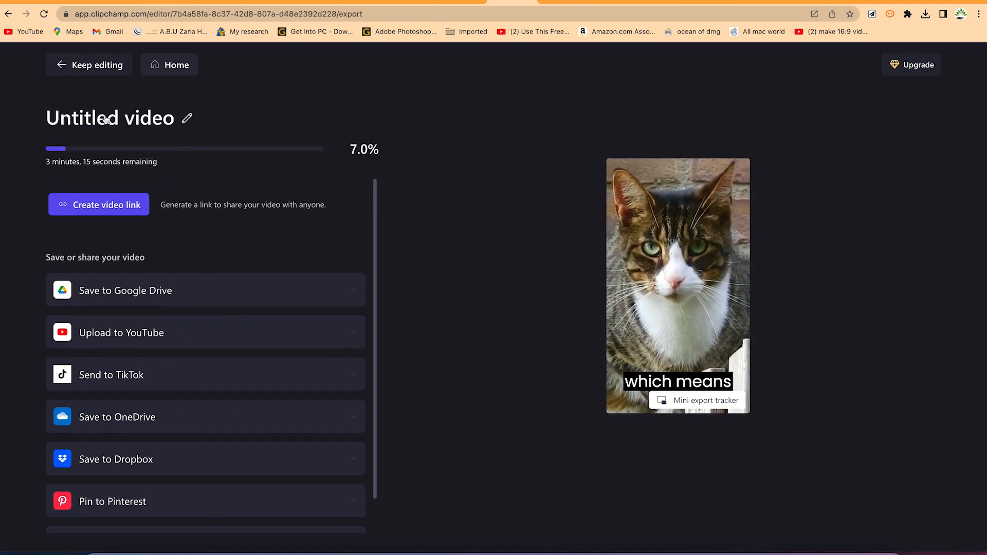
pyautogui.click(187, 118)
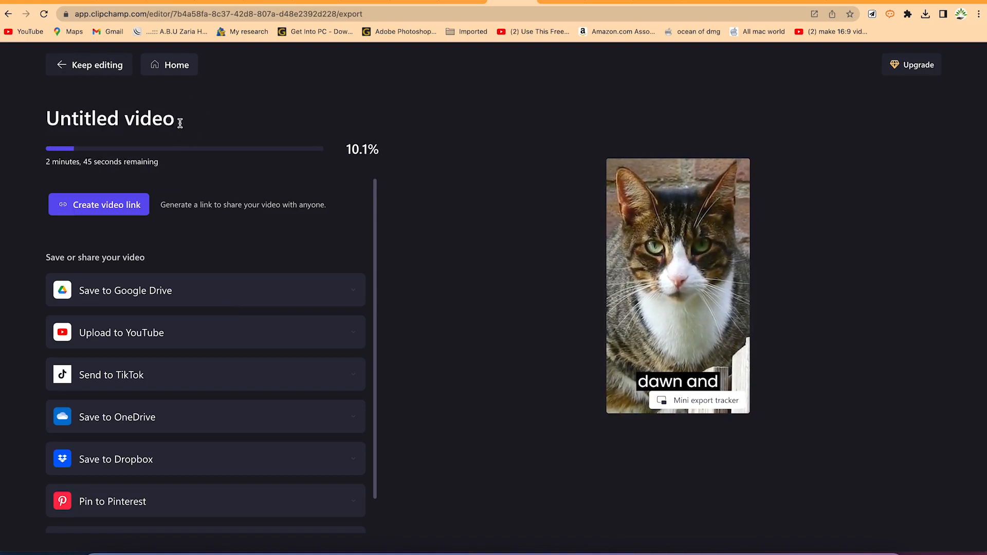
pyautogui.moveTo(175, 118); pyautogui.dragTo(1, 117)
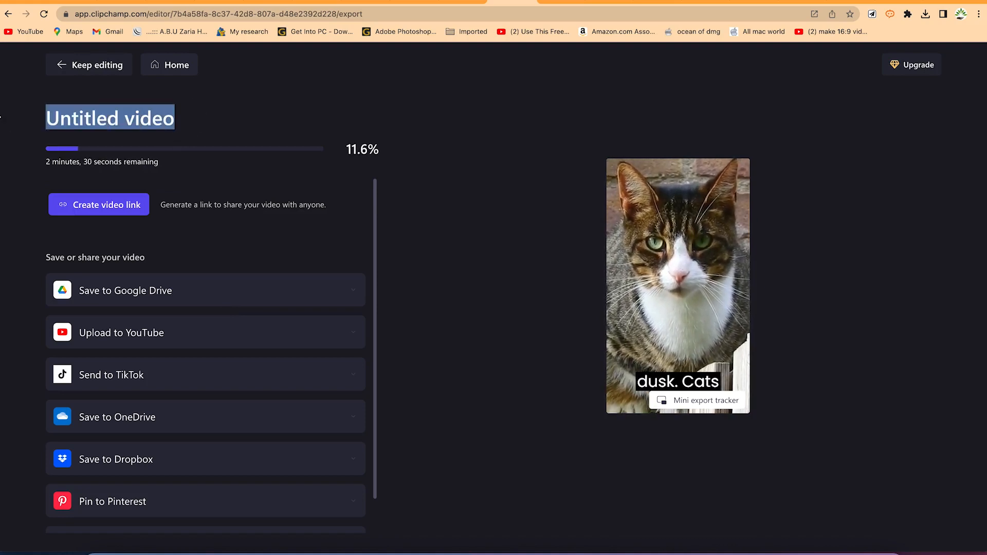
pyautogui.write('thing')
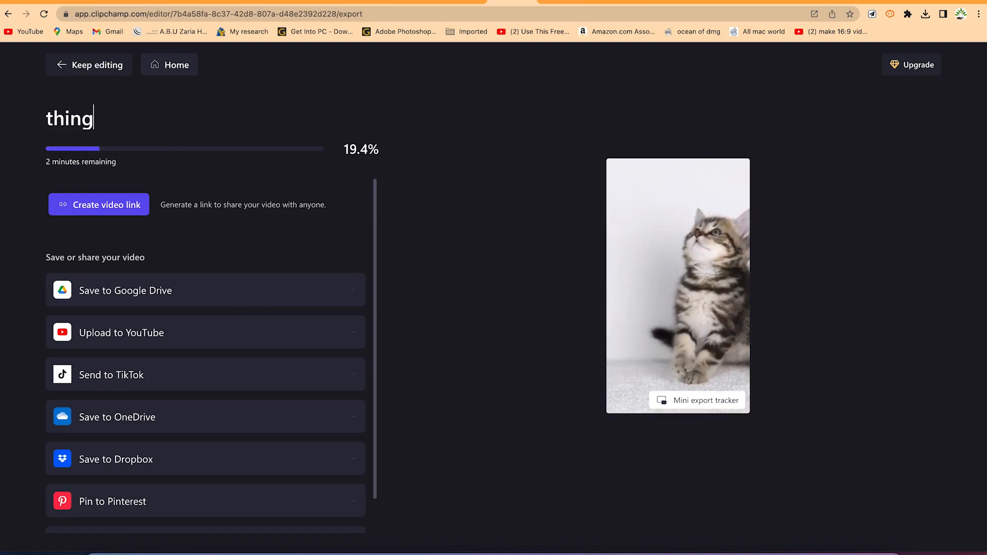
pyautogui.write('s to know about ')
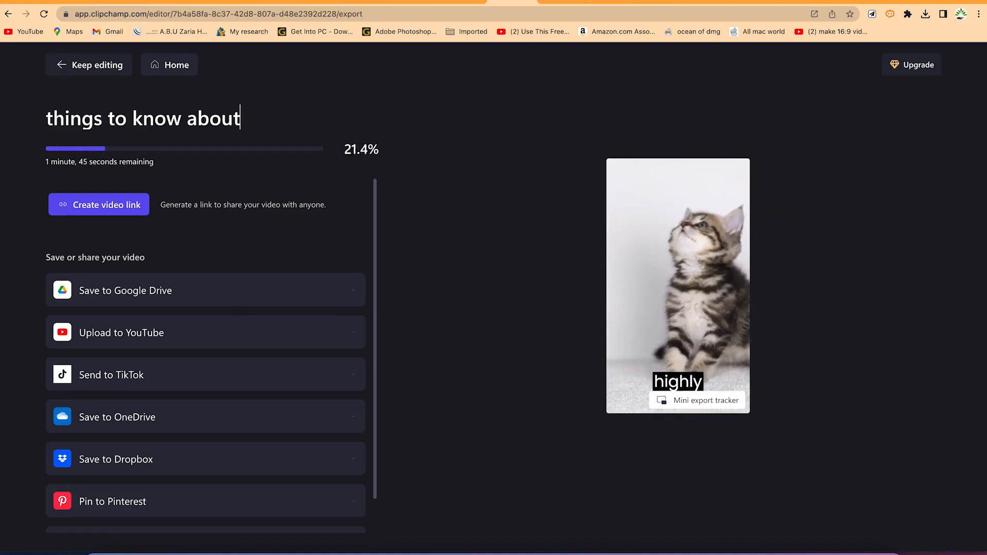
pyautogui.write('cats')
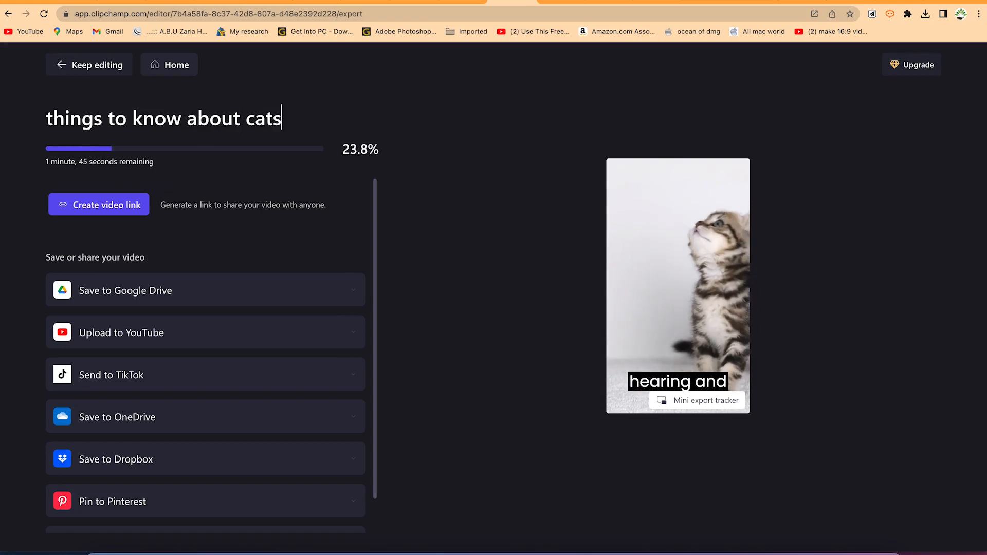
pyautogui.click(473, 130)
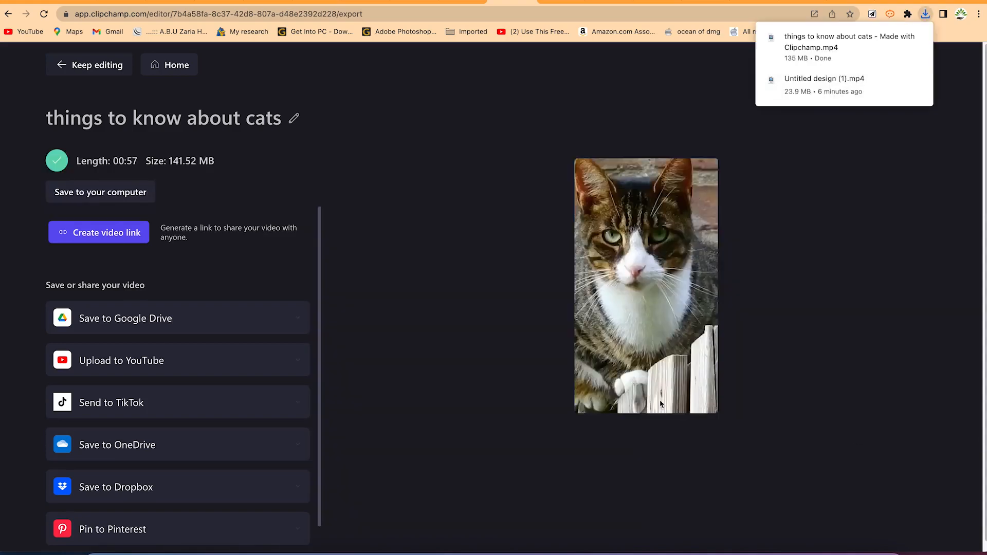
# Locate the exported "things to know about cats - Made with Clipchamp.mp4" in the Downloads folder, open it and play it.
pyautogui.click(903, 39)
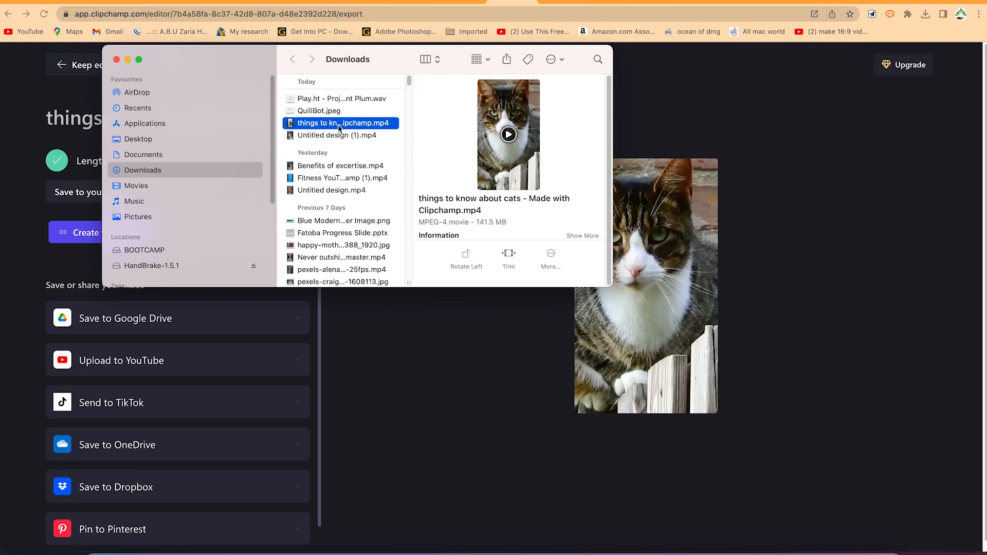
pyautogui.doubleClick(339, 128)
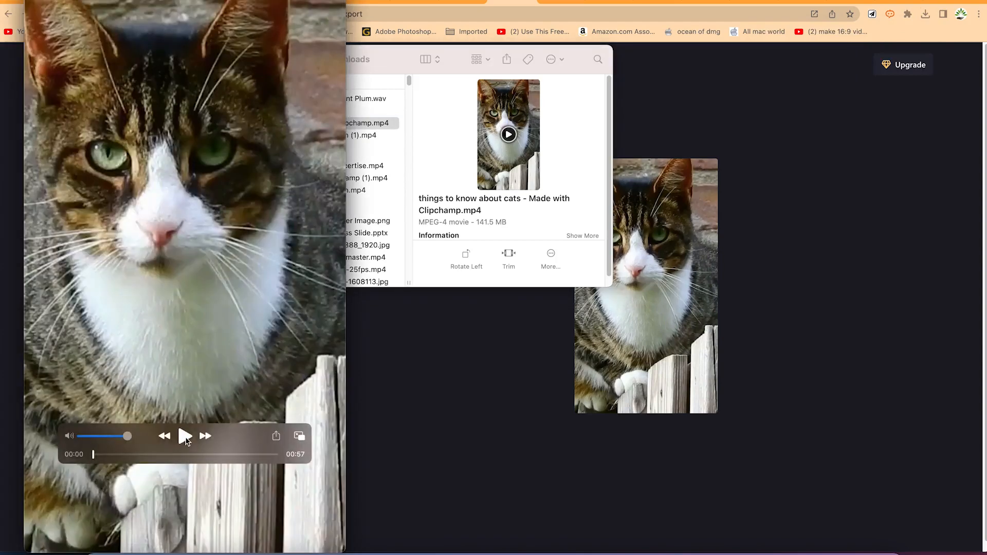
pyautogui.click(185, 436)
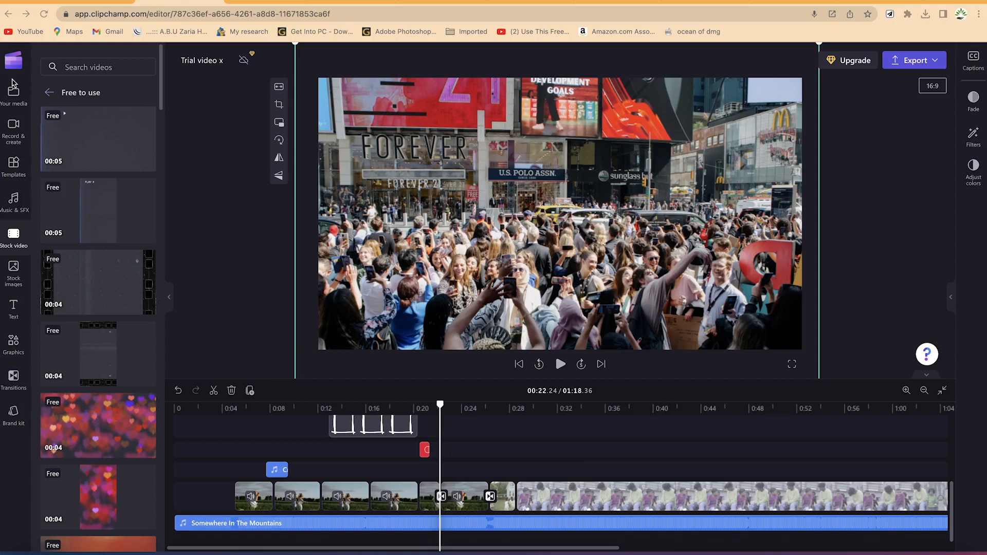
# Leave the "Trial video x" project for the home page without syncing and create a new video from scratch.
pyautogui.click(13, 62)
pyautogui.click(48, 92)
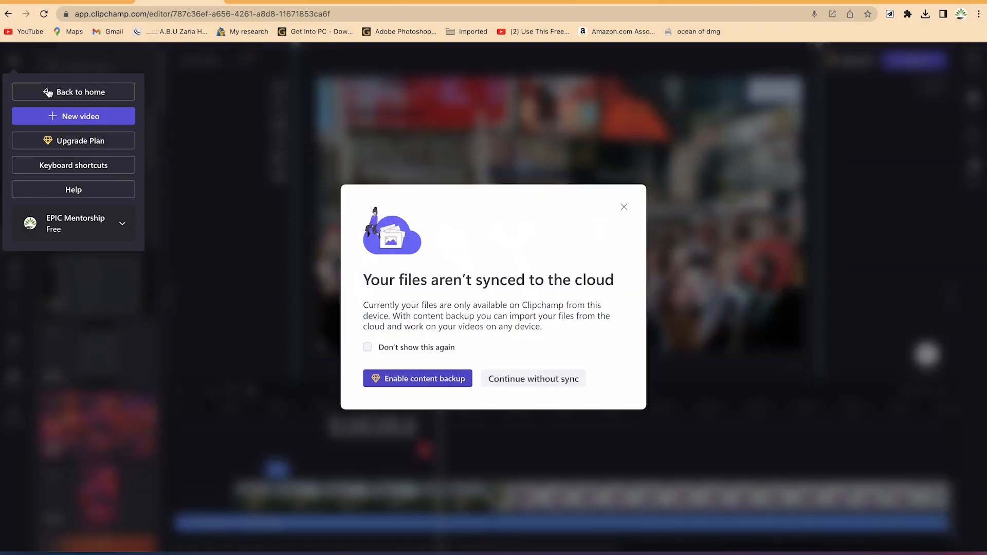
pyautogui.click(523, 379)
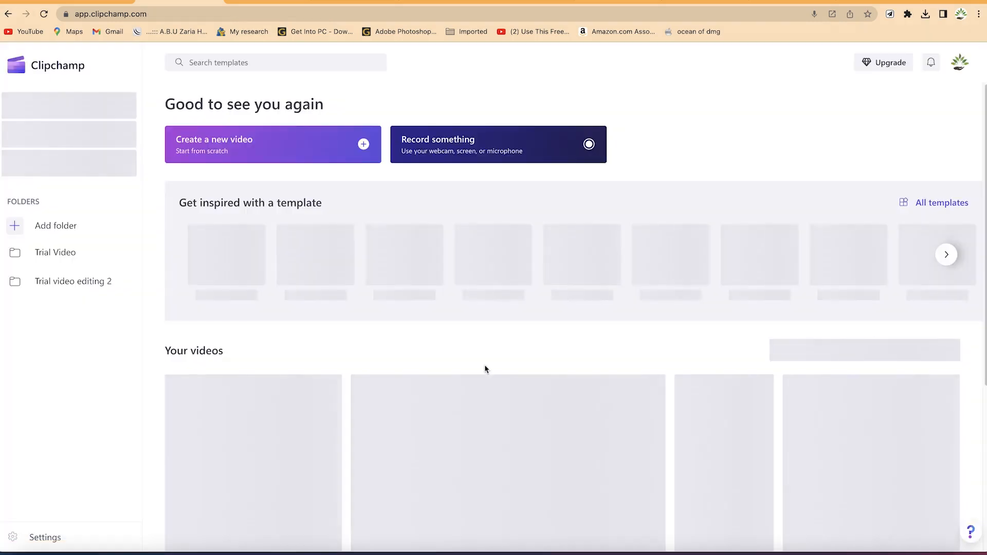
pyautogui.click(302, 147)
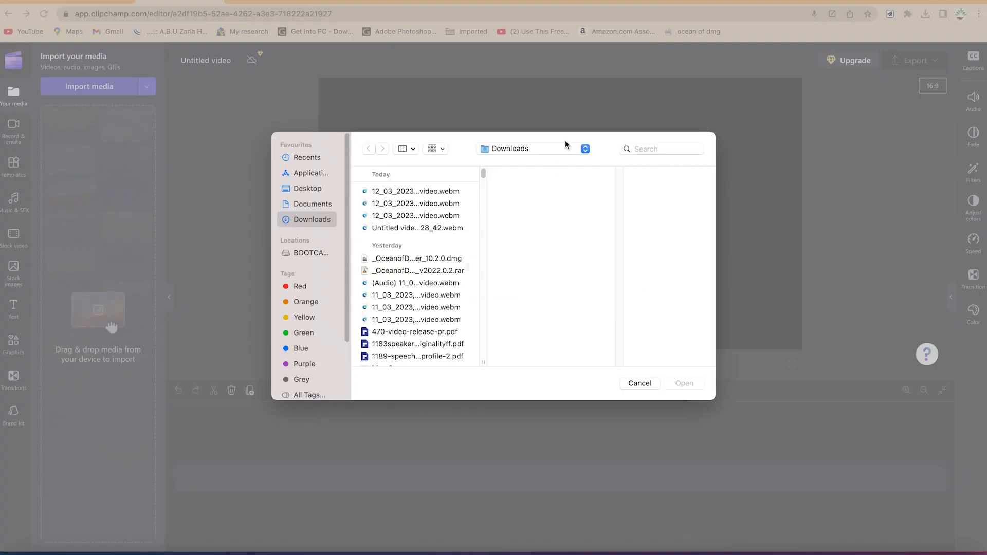
# Import Workspace Course Introduction.mp4 from the Clipchamp folder in Documents and add it to the timeline.
pyautogui.click(566, 145)
pyautogui.click(544, 219)
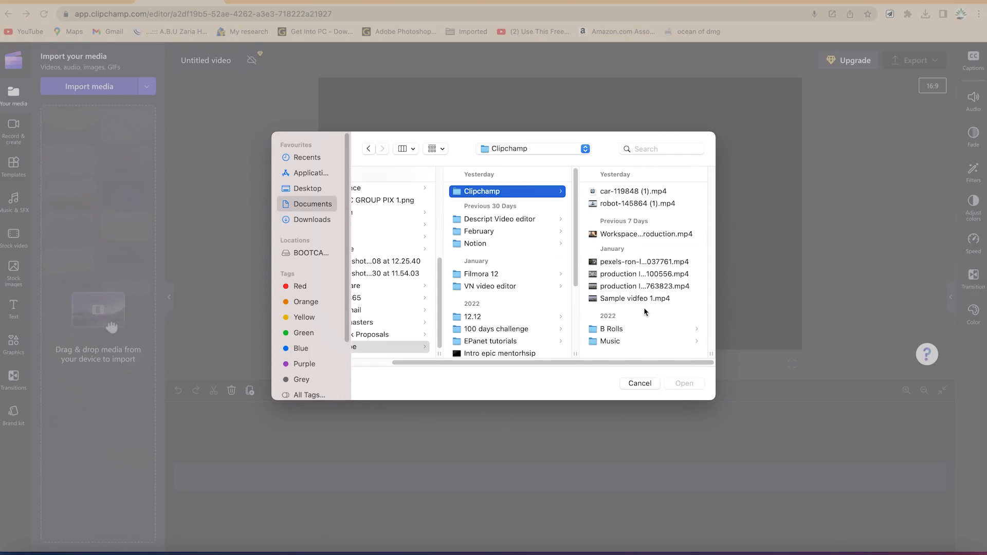
pyautogui.click(642, 234)
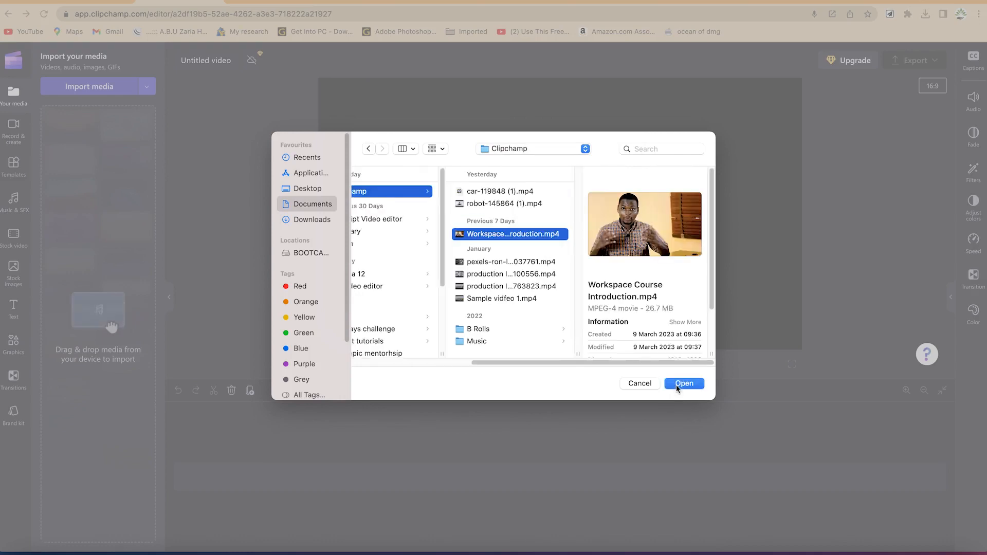
pyautogui.click(677, 385)
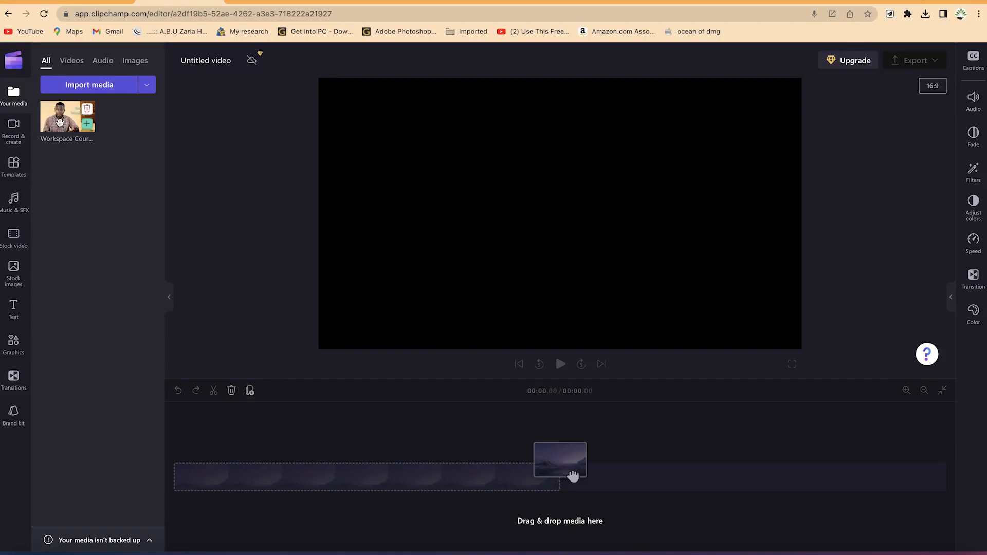
pyautogui.click(88, 124)
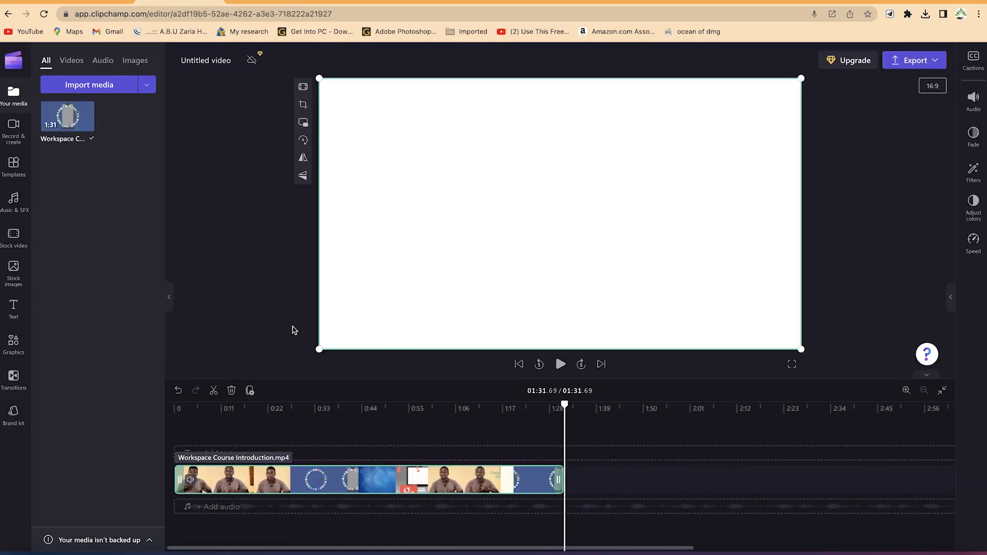
# Return the playhead to the start of the timeline and preview the opening seconds of the course introduction clip.
pyautogui.moveTo(569, 409); pyautogui.dragTo(105, 398)
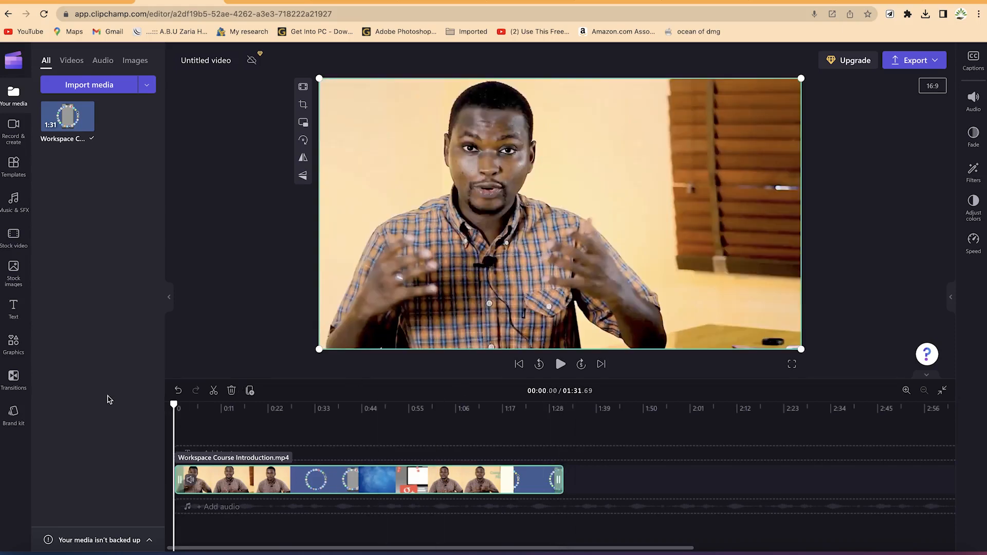
pyautogui.press('space')
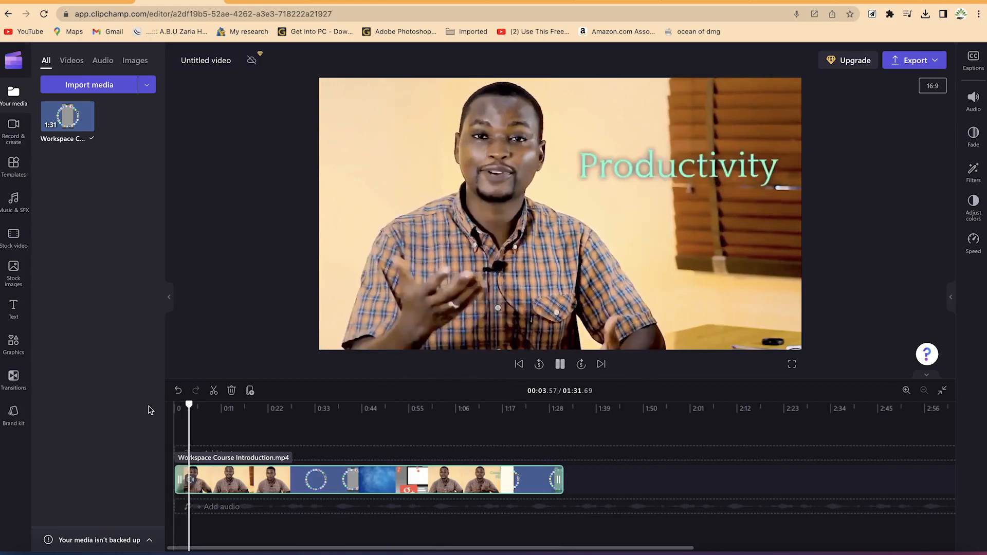
pyautogui.press('space')
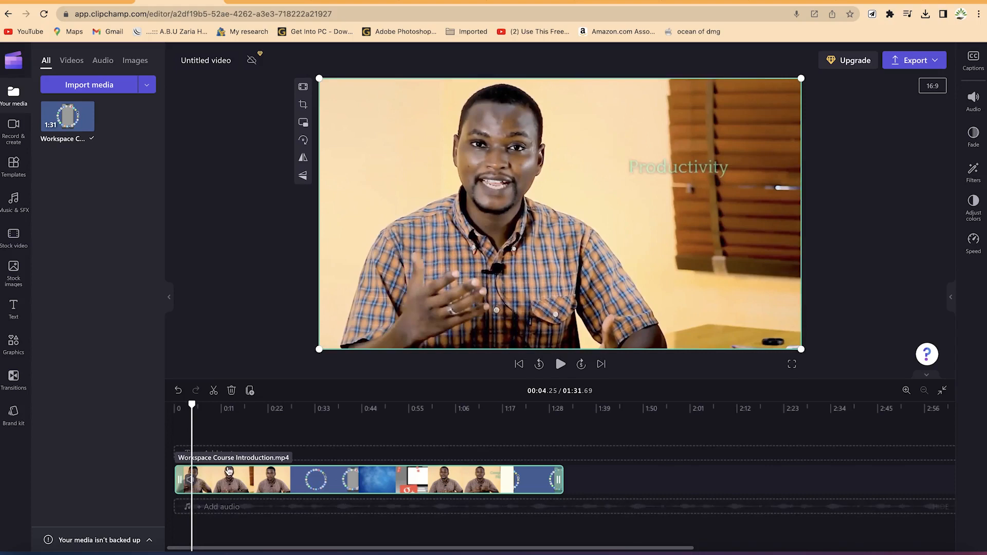
# Place a Clean Title at the start of the timeline ahead of the course introduction clip and extend it to about 5.9 seconds.
pyautogui.moveTo(233, 481); pyautogui.dragTo(298, 481)
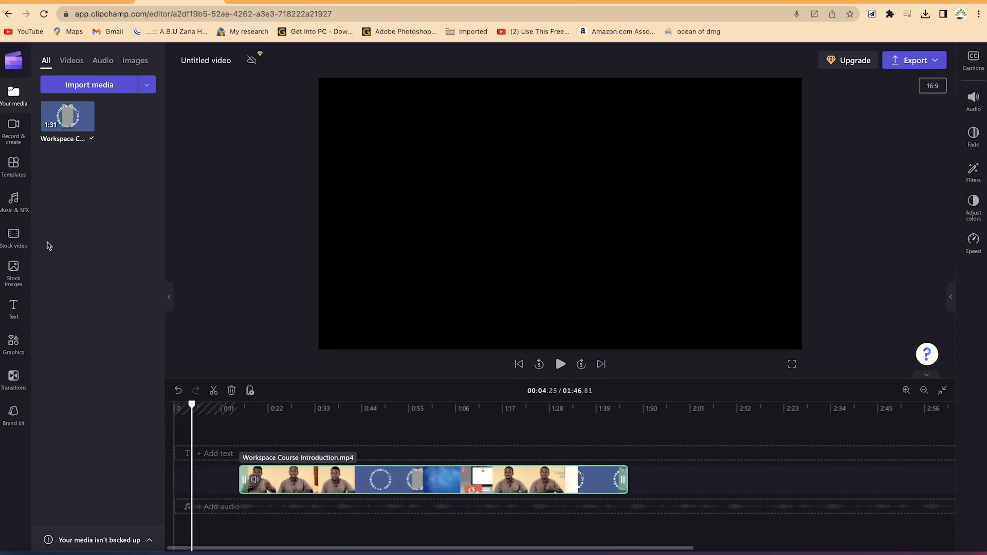
pyautogui.click(14, 309)
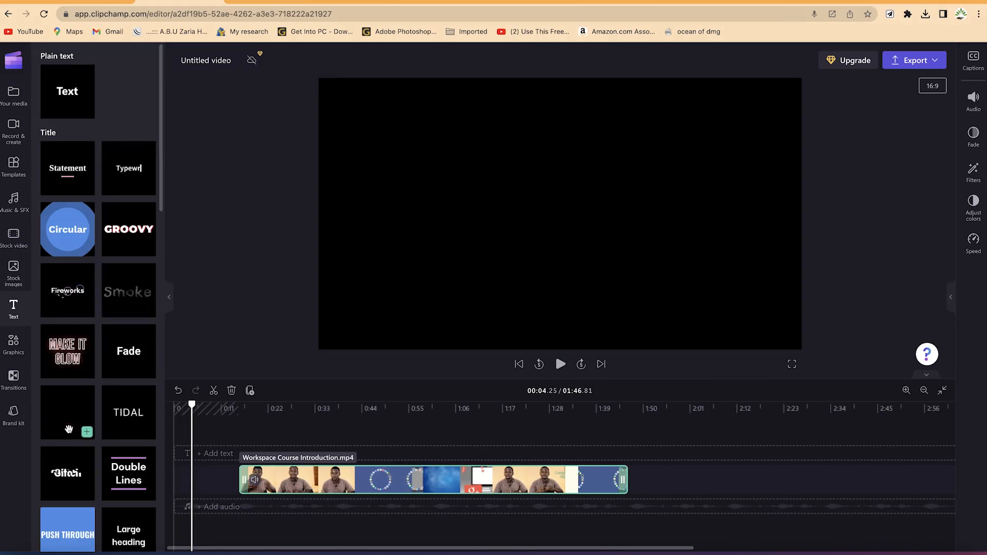
pyautogui.moveTo(68, 428); pyautogui.dragTo(199, 484)
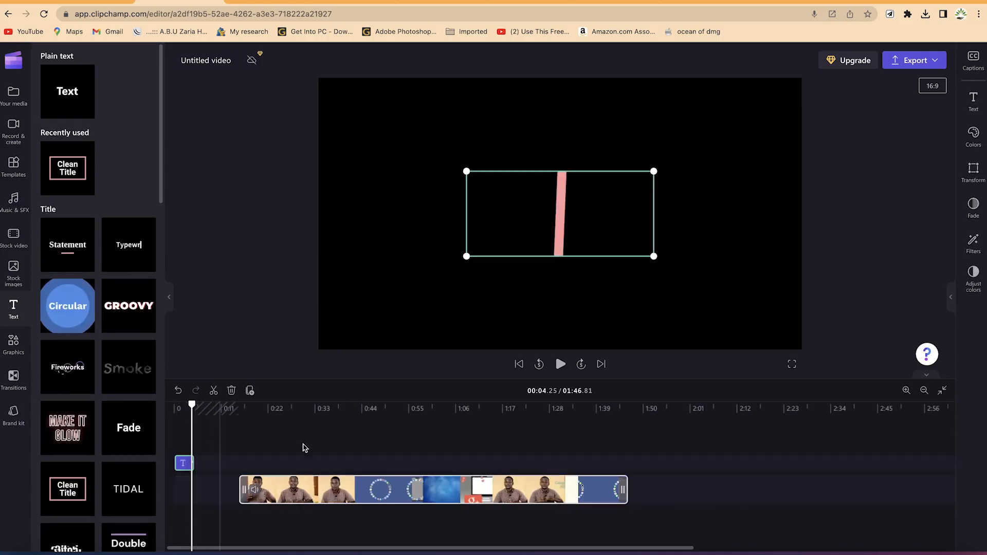
pyautogui.moveTo(271, 491); pyautogui.dragTo(193, 463)
pyautogui.click(193, 465)
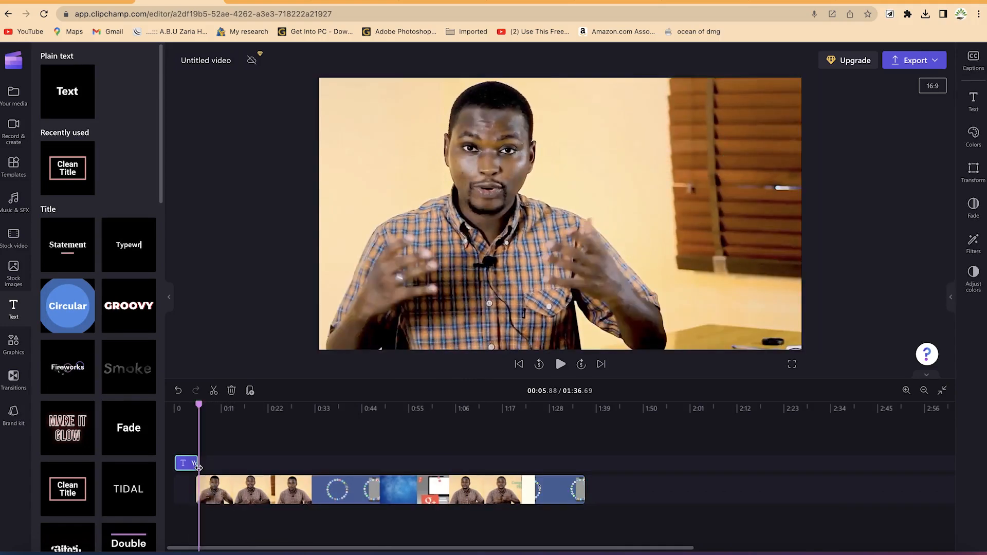
# Replace the title's placeholder text with "Welcome to my channel".
pyautogui.moveTo(197, 405); pyautogui.dragTo(187, 404)
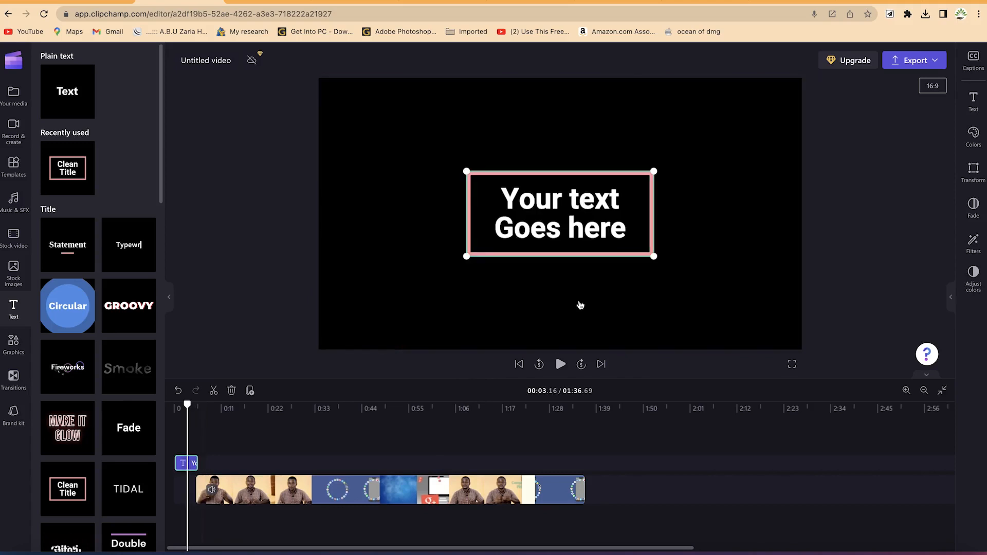
pyautogui.click(565, 205)
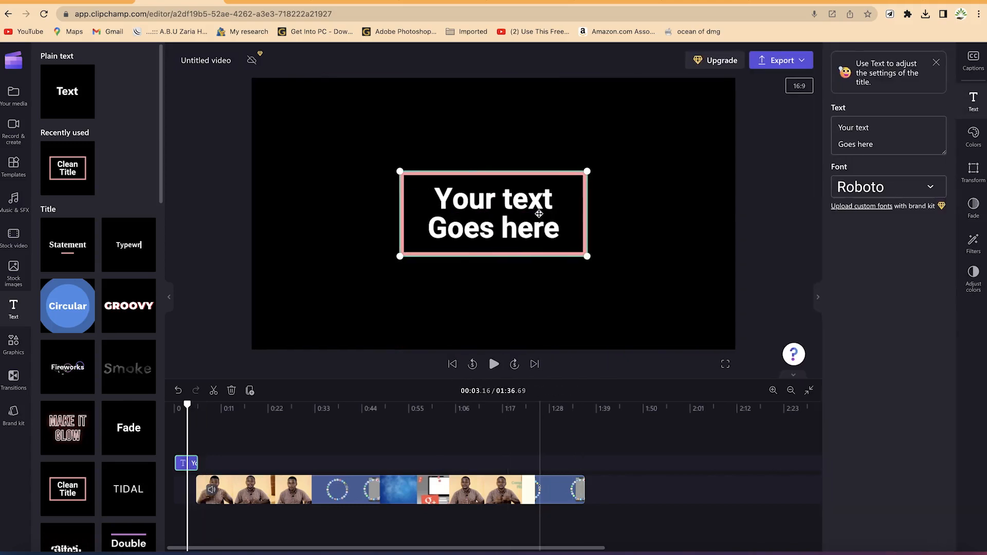
pyautogui.click(910, 138)
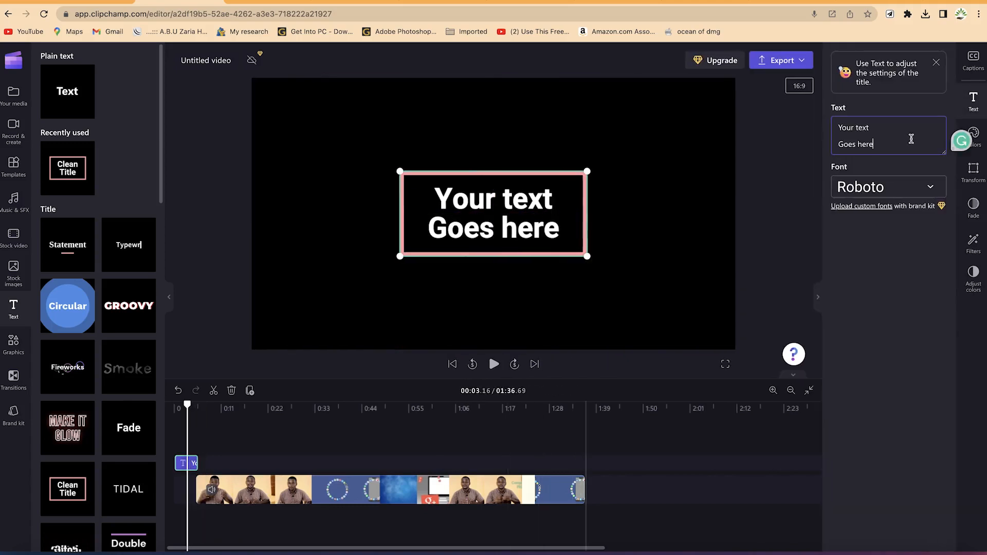
pyautogui.press('super+a')
pyautogui.write('Wec')
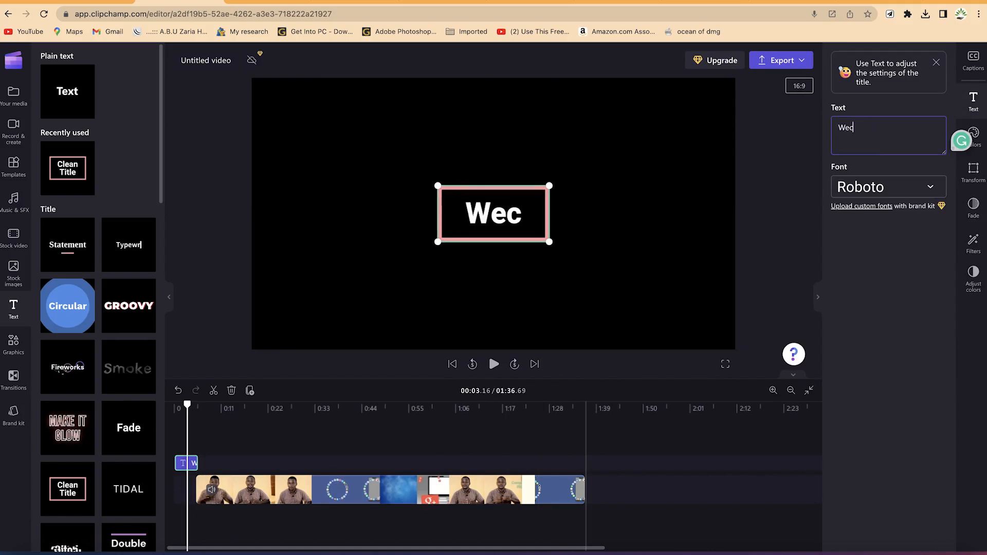
pyautogui.press('BackSpace')
pyautogui.write('lcome to my channel')
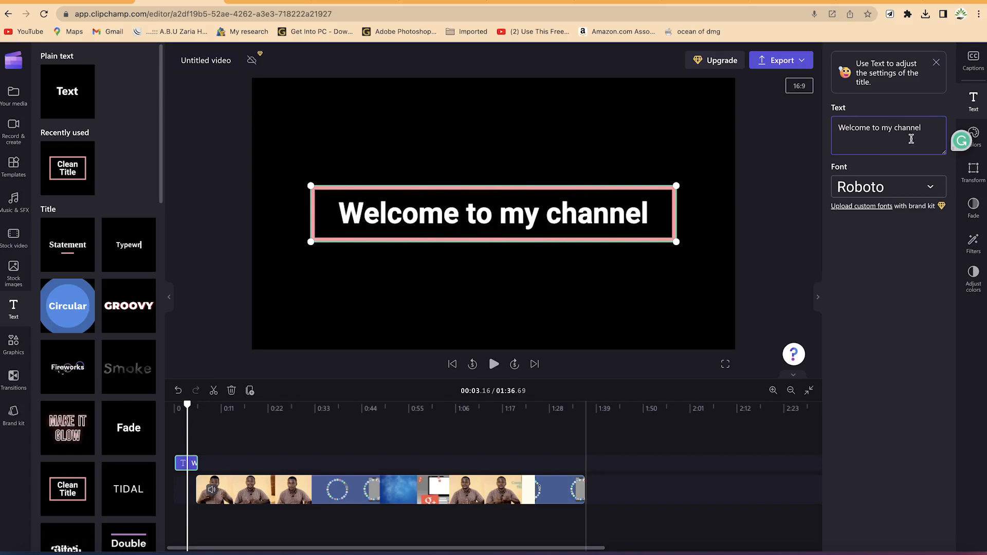
# Preview the title from the start of the timeline through its changeover into the course introduction clip.
pyautogui.moveTo(185, 405); pyautogui.dragTo(173, 405)
pyautogui.press('space')
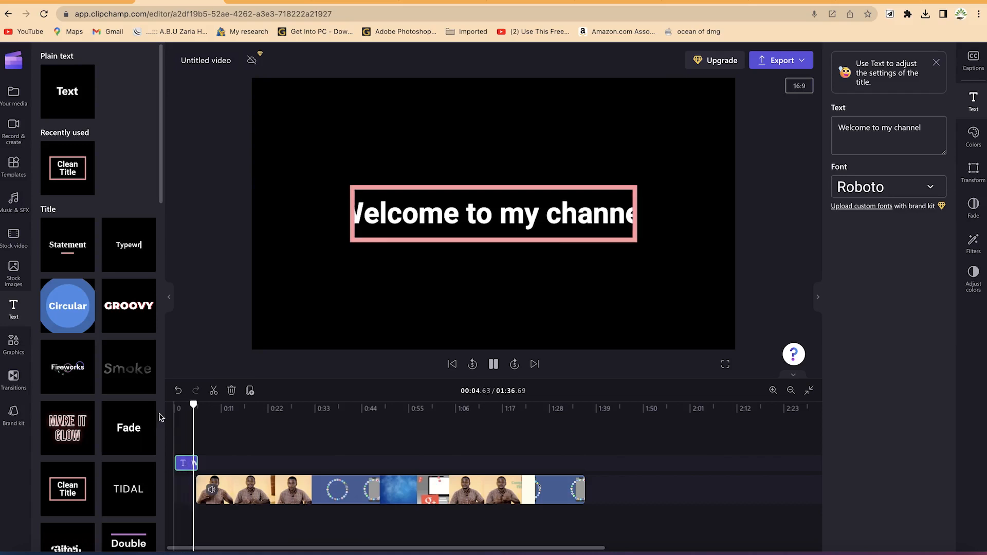
pyautogui.press('space')
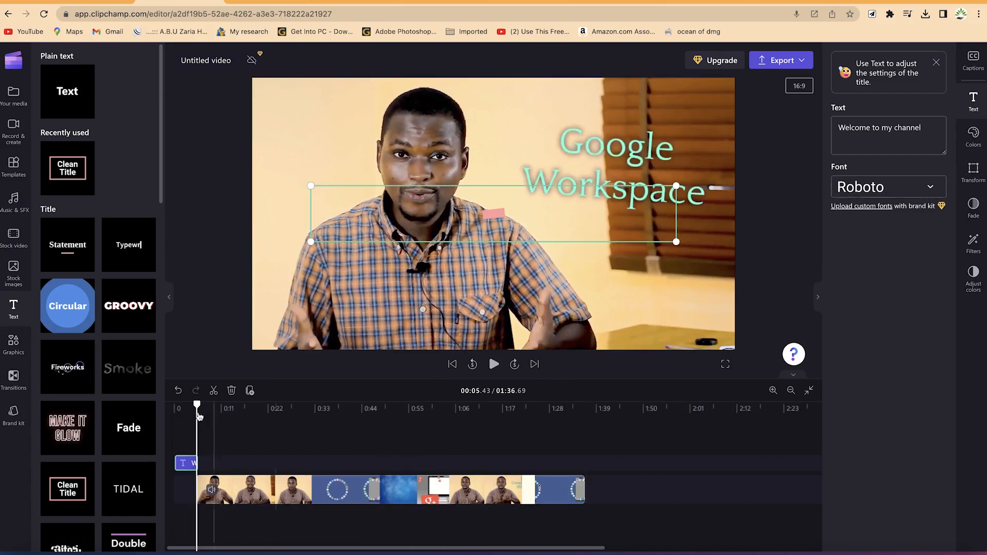
# Reduce the size of the "Welcome to my channel" title slightly, keeping the Roboto font.
pyautogui.moveTo(197, 406); pyautogui.dragTo(184, 406)
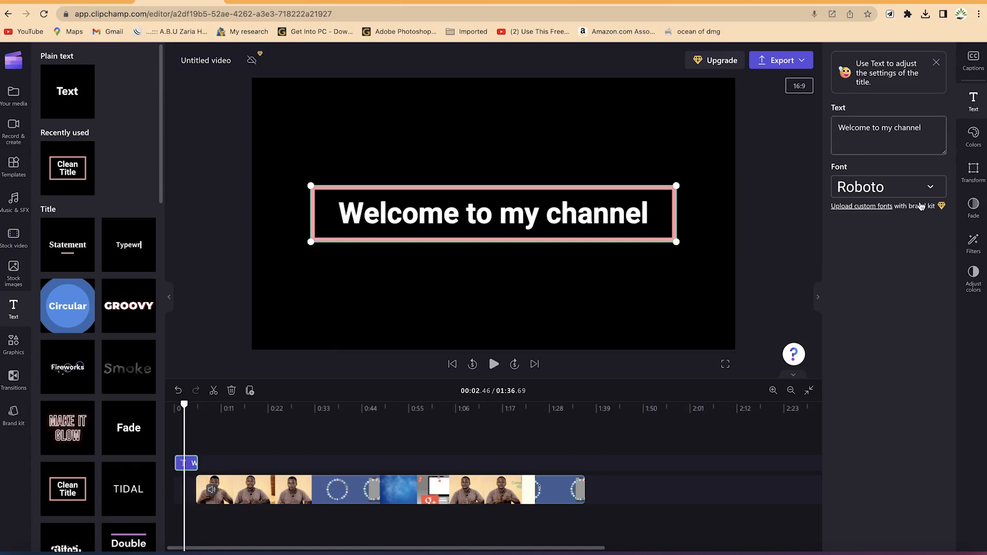
pyautogui.click(921, 190)
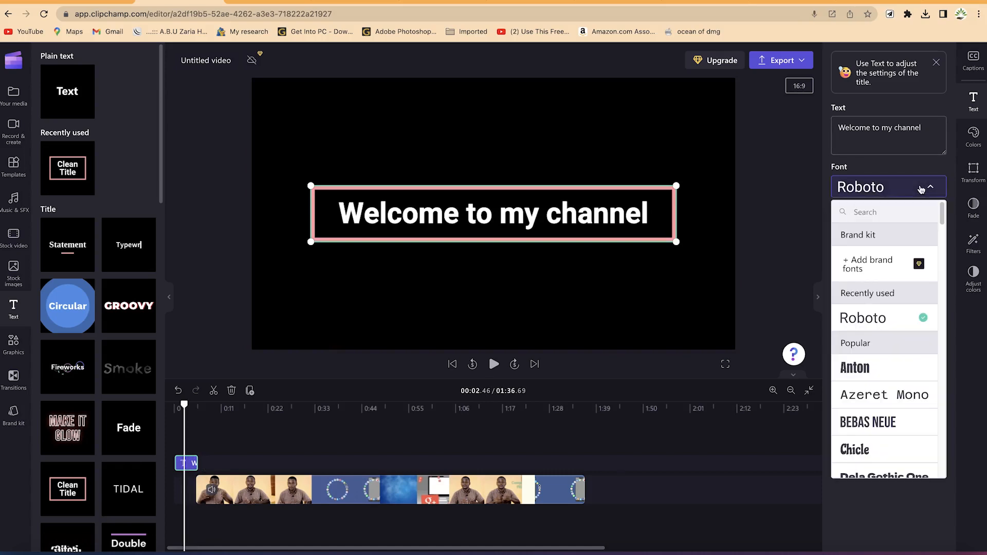
pyautogui.click(921, 190)
pyautogui.click(973, 171)
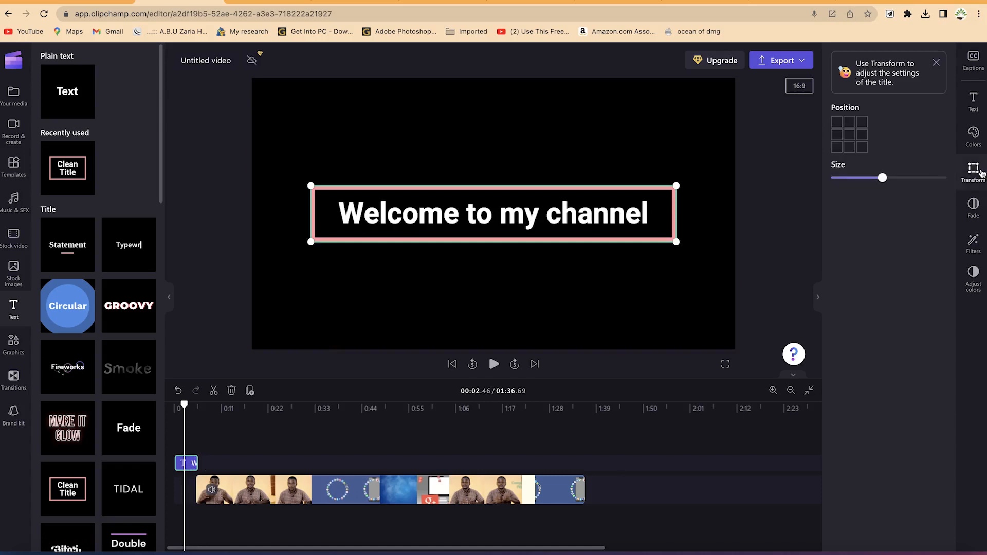
pyautogui.moveTo(869, 179); pyautogui.dragTo(867, 178)
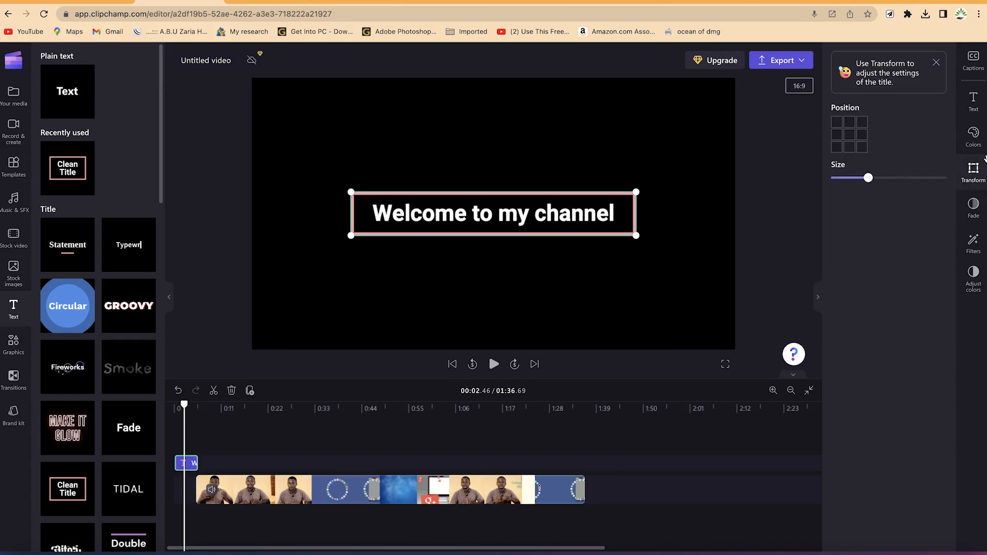
# Review the title's color and filter options, returning to its text settings.
pyautogui.click(973, 136)
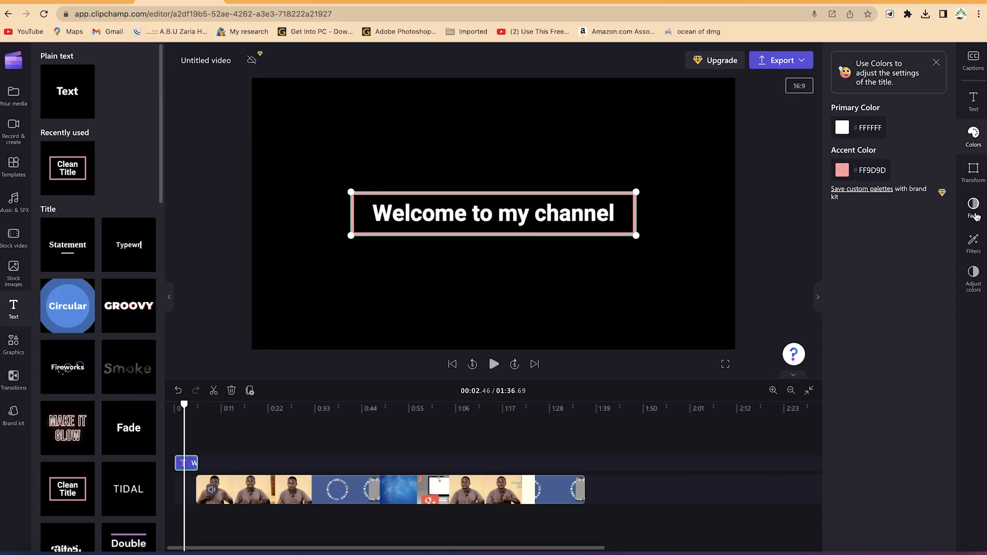
pyautogui.click(974, 239)
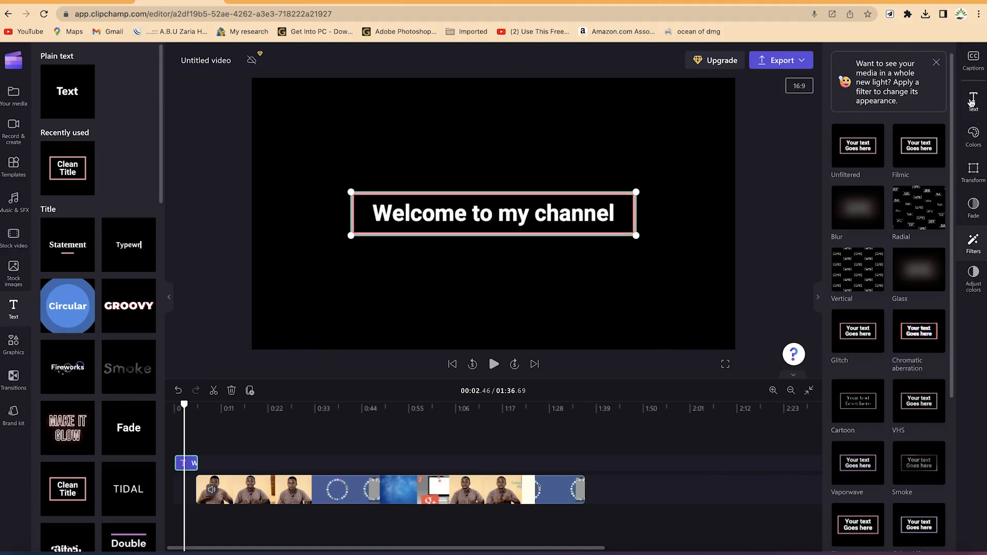
pyautogui.click(972, 101)
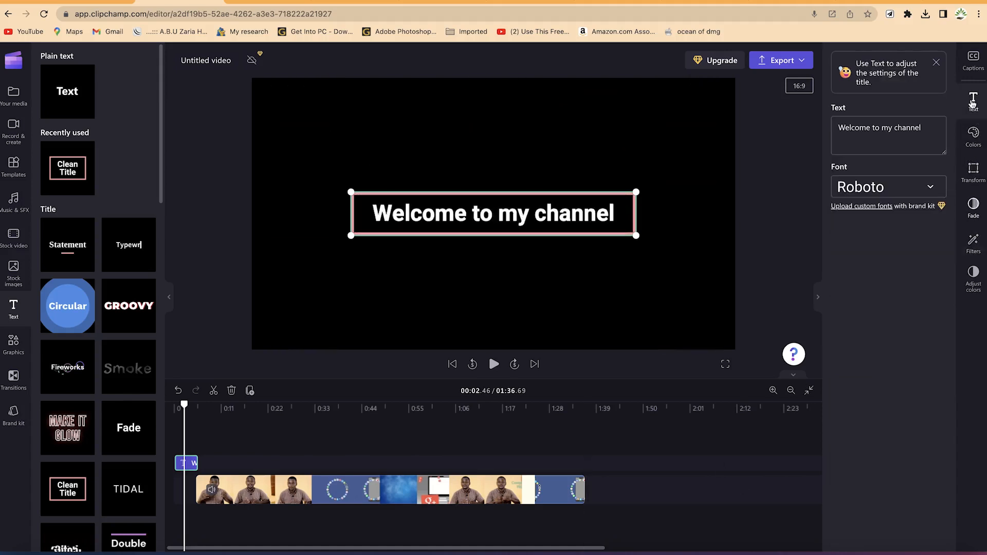
# Split the course introduction clip at 00:32.37.
pyautogui.click(612, 486)
pyautogui.click(287, 493)
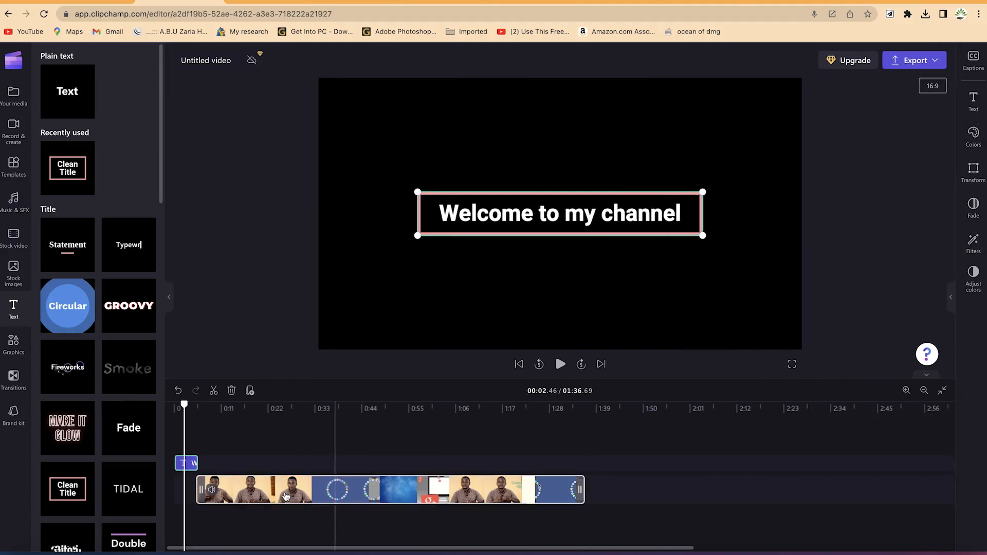
pyautogui.click(287, 492)
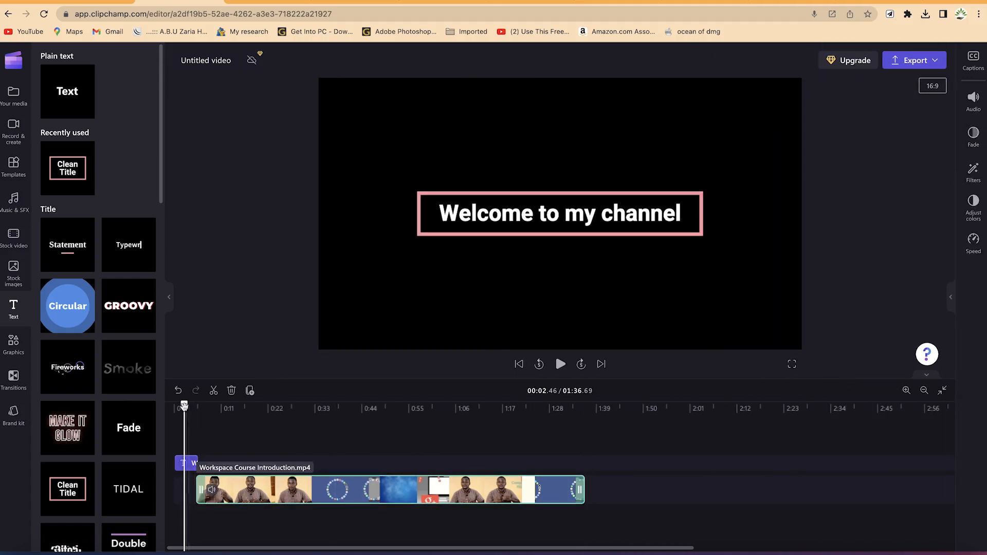
pyautogui.moveTo(197, 414); pyautogui.dragTo(312, 438)
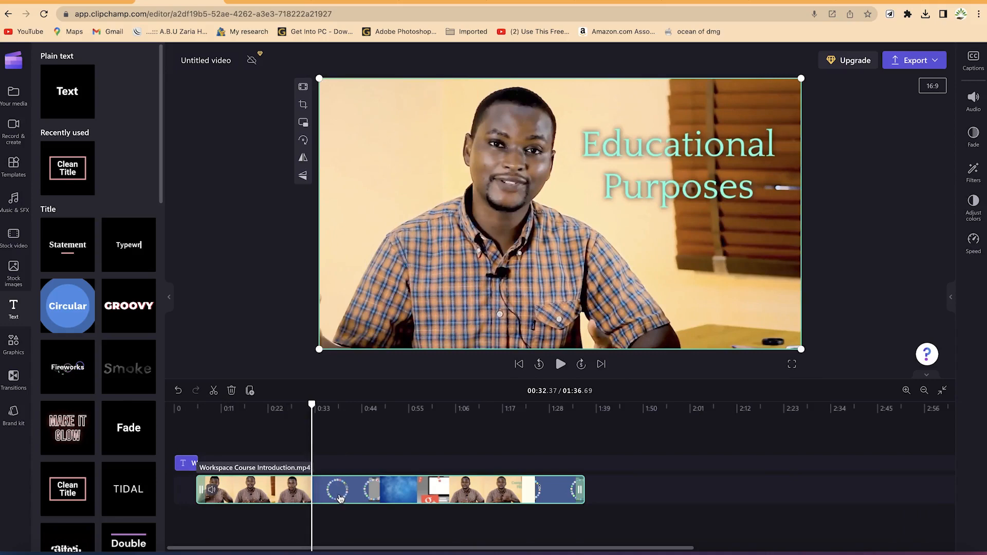
pyautogui.press('s')
# Add a Cross fade transition between the two halves of the split clip and set its duration to 2.66 s.
pyautogui.click(297, 502)
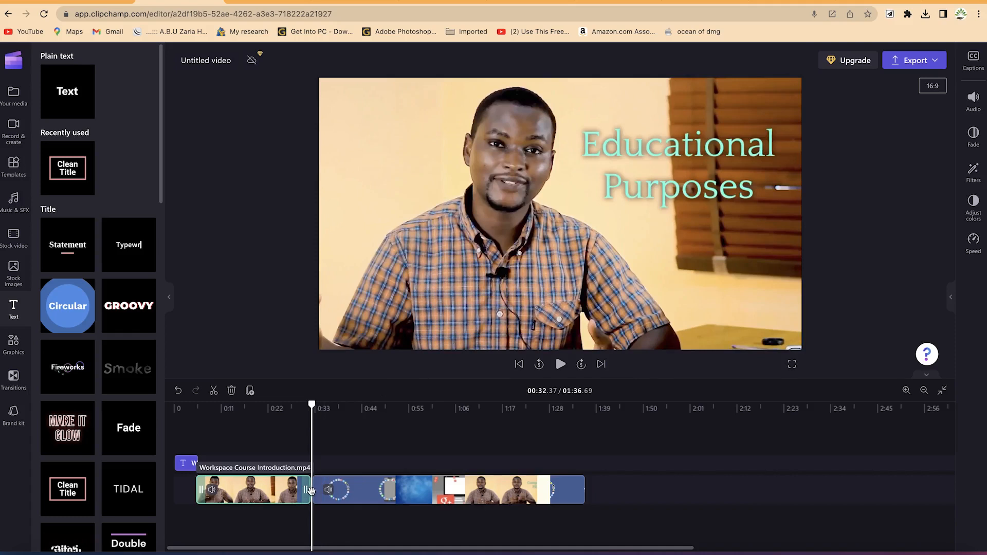
pyautogui.click(315, 493)
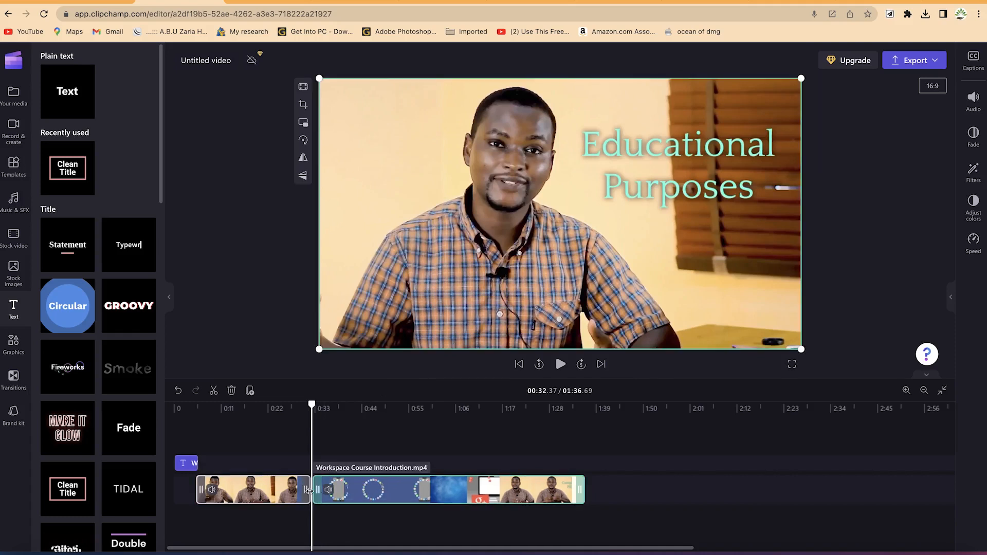
pyautogui.click(311, 491)
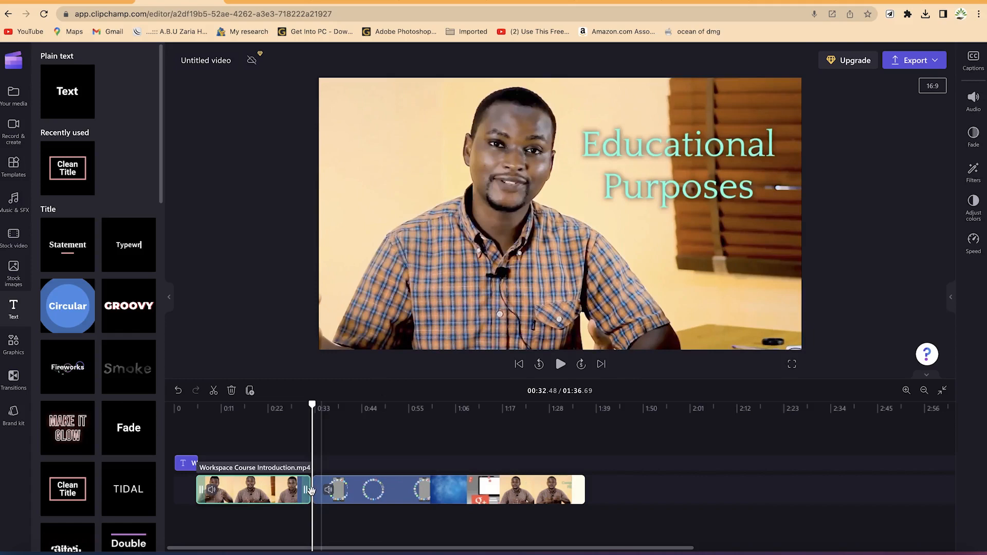
pyautogui.click(311, 493)
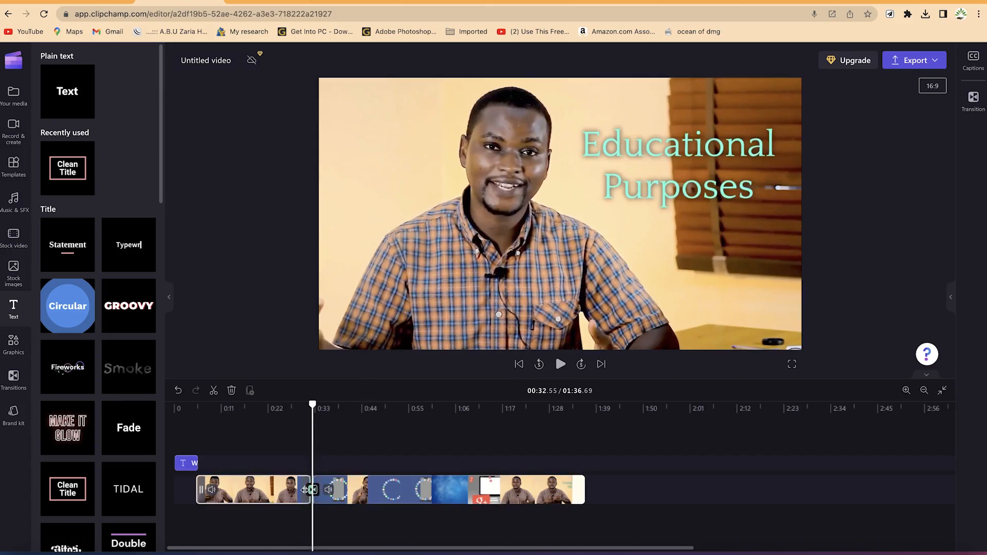
pyautogui.click(974, 100)
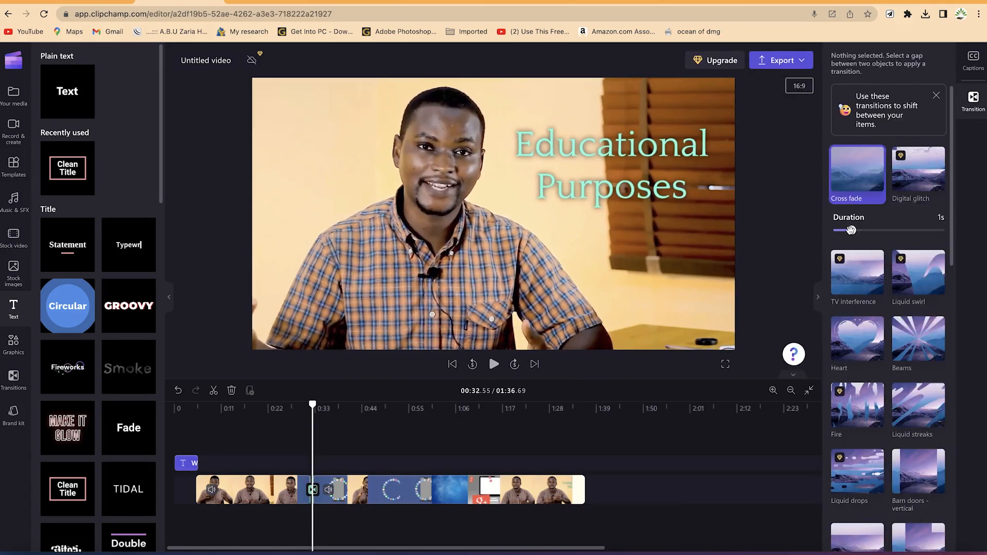
pyautogui.moveTo(851, 231); pyautogui.dragTo(903, 247)
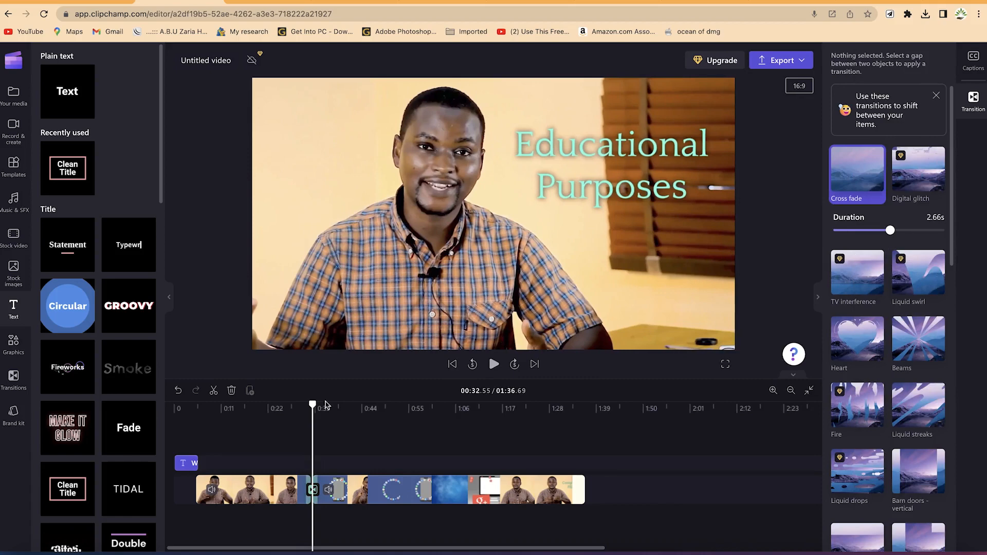
# Preview the Cross fade from just before the cut and close the transition settings.
pyautogui.moveTo(310, 404); pyautogui.dragTo(300, 402)
pyautogui.press('space')
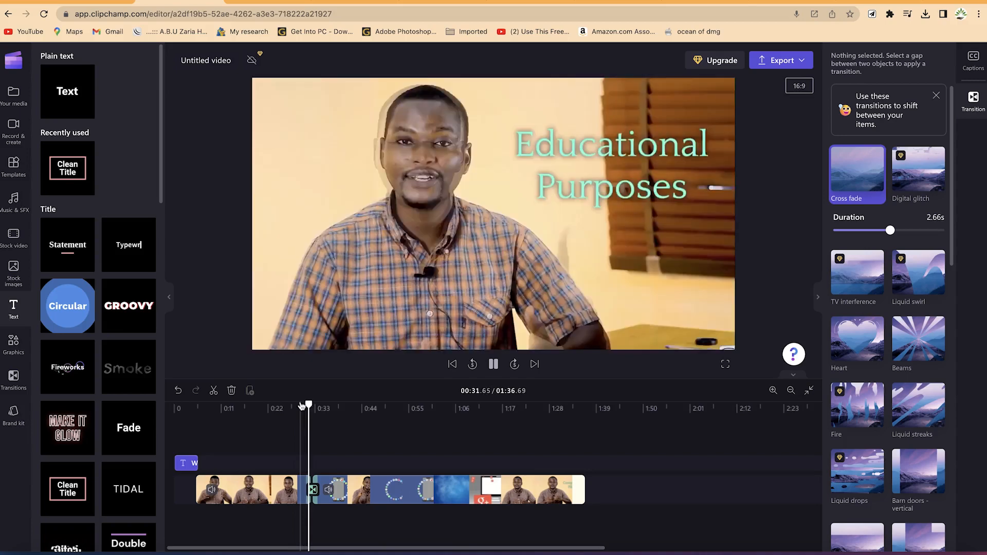
pyautogui.press('space')
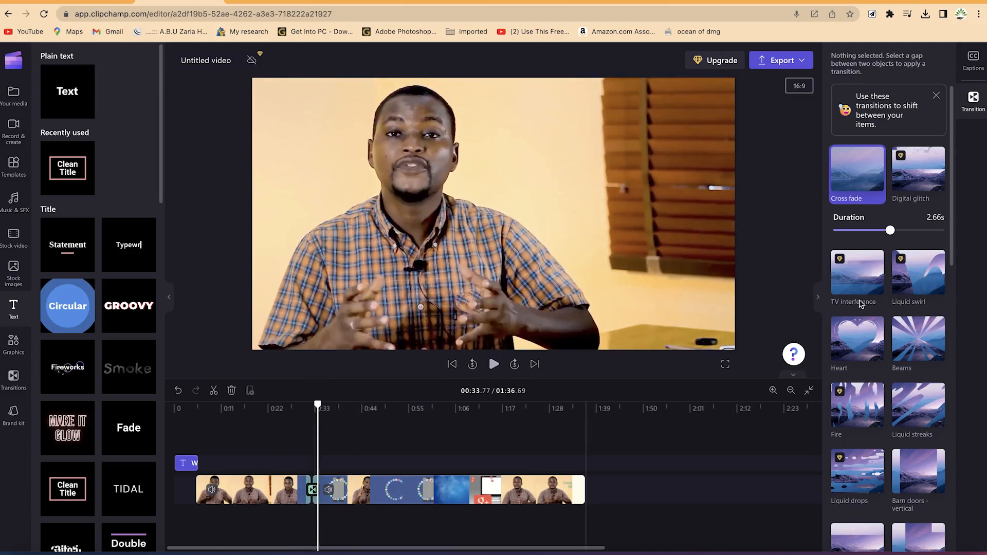
pyautogui.click(817, 296)
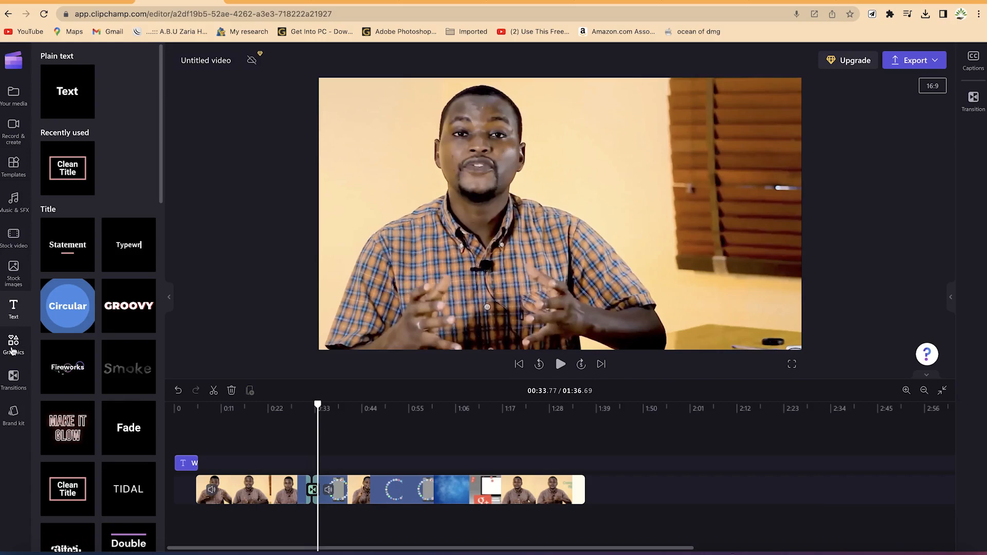
# Add the Lower third Minimalist caption above the opening part of the course clip, shortly after the welcome title.
pyautogui.click(301, 404)
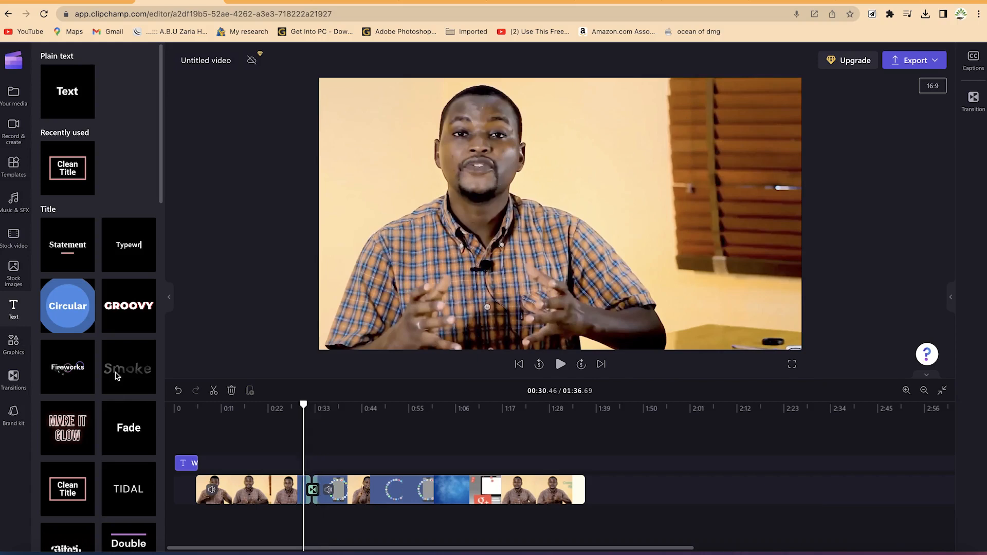
pyautogui.scroll(-10, 84, 417)
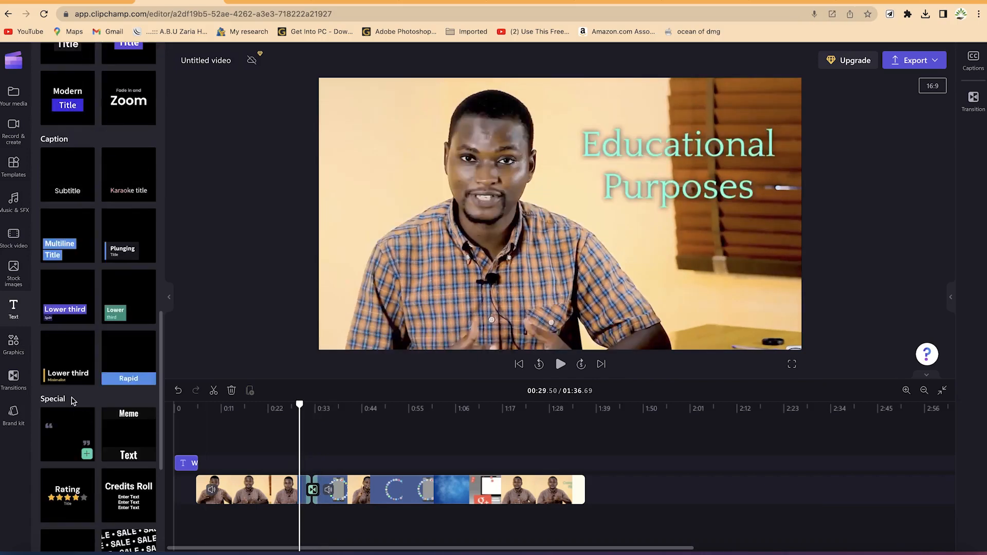
pyautogui.moveTo(167, 487); pyautogui.dragTo(281, 468)
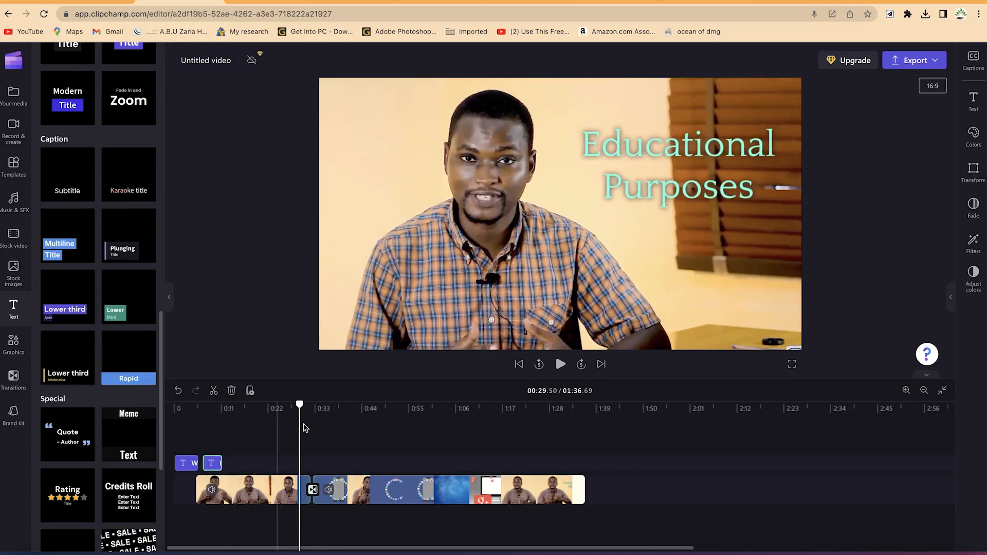
# Show the lower third at about 9 seconds, examine its text and font settings, and deselect it.
pyautogui.moveTo(300, 404); pyautogui.dragTo(212, 407)
pyautogui.click(420, 316)
pyautogui.click(972, 102)
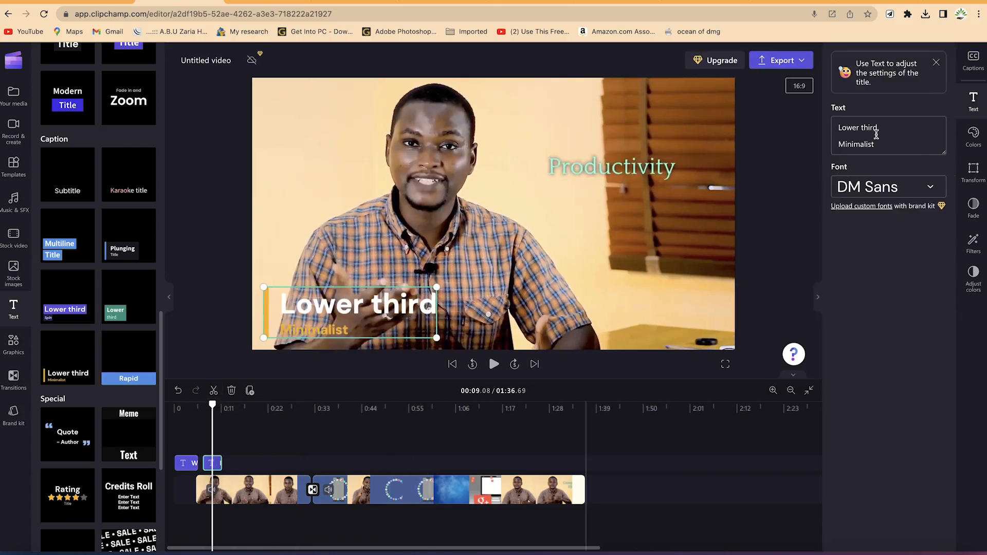
pyautogui.click(804, 130)
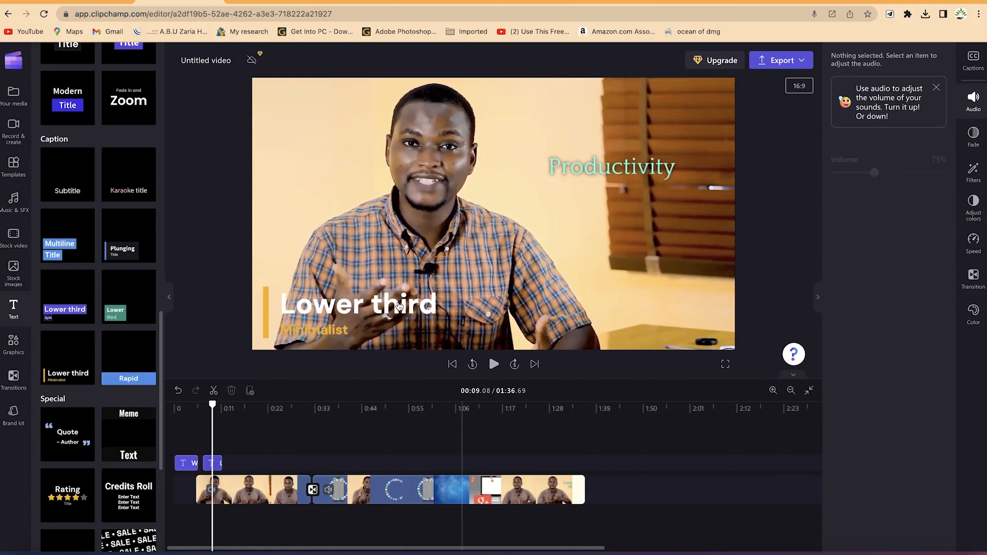
# Replace the main line of the Lower third Minimalist caption with the presenter's title and name.
pyautogui.click(427, 303)
pyautogui.click(902, 135)
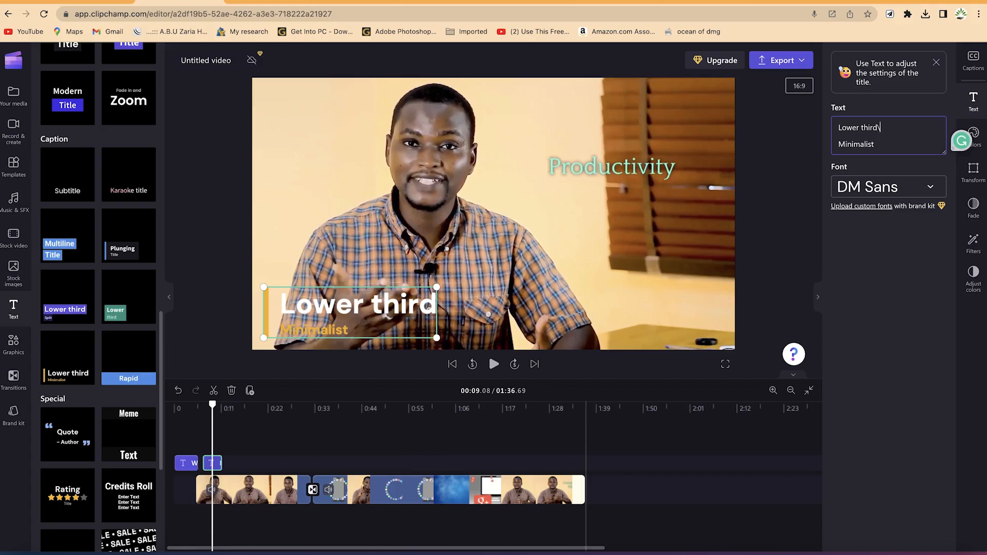
pyautogui.press('BackSpace')
pyautogui.press('BackSpace')
pyautogui.press('BackSpace')
pyautogui.press('BackSpace')
pyautogui.press('BackSpace')
pyautogui.press('BackSpace')
pyautogui.press('BackSpace')
pyautogui.press('BackSpace')
pyautogui.press('BackSpace')
pyautogui.press('BackSpace')
pyautogui.press('BackSpace')
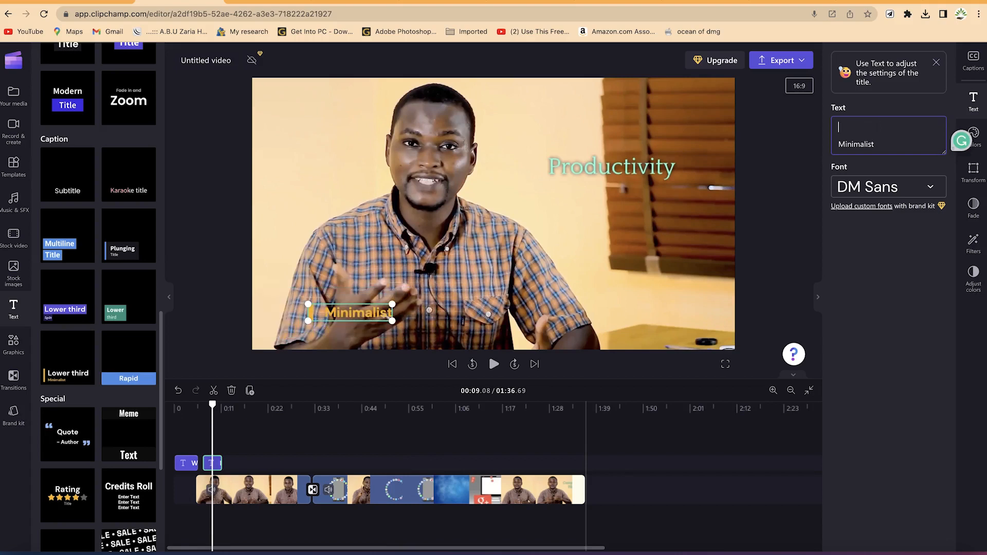
pyautogui.write('Dr. Rasheed')
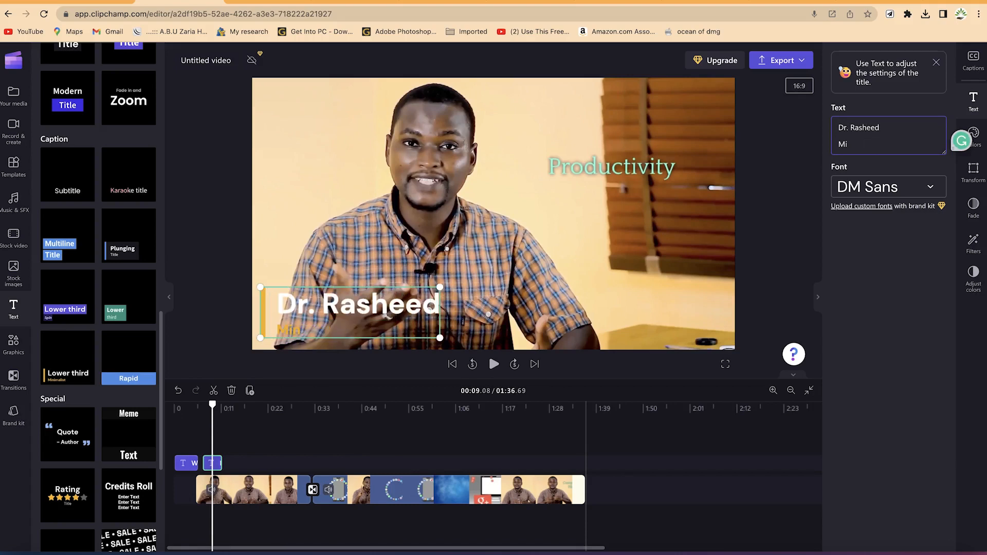
# Replace the caption's second line with "EPIC Mentorship" and deselect the caption.
pyautogui.press('BackSpace')
pyautogui.press('BackSpace')
pyautogui.write('EPIC Mentorship')
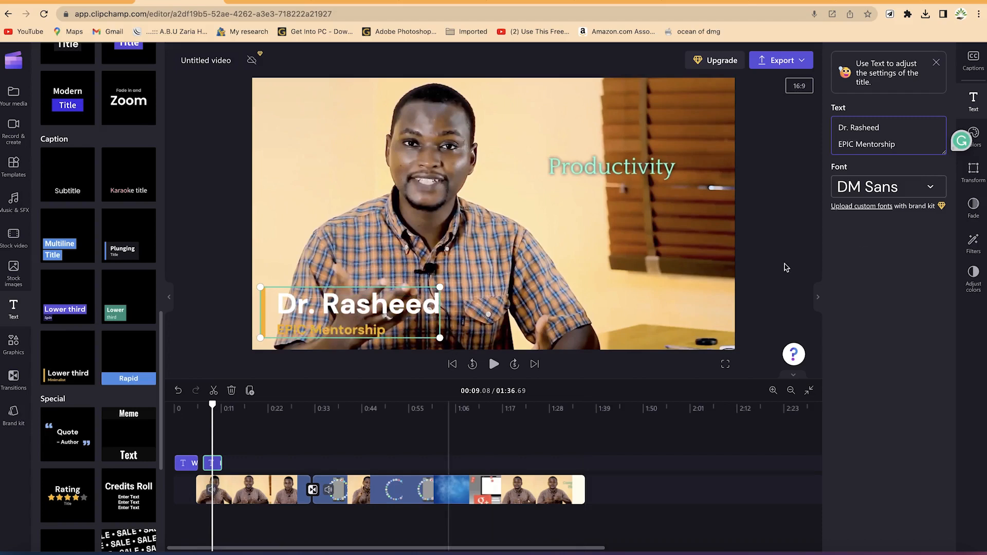
pyautogui.click(247, 441)
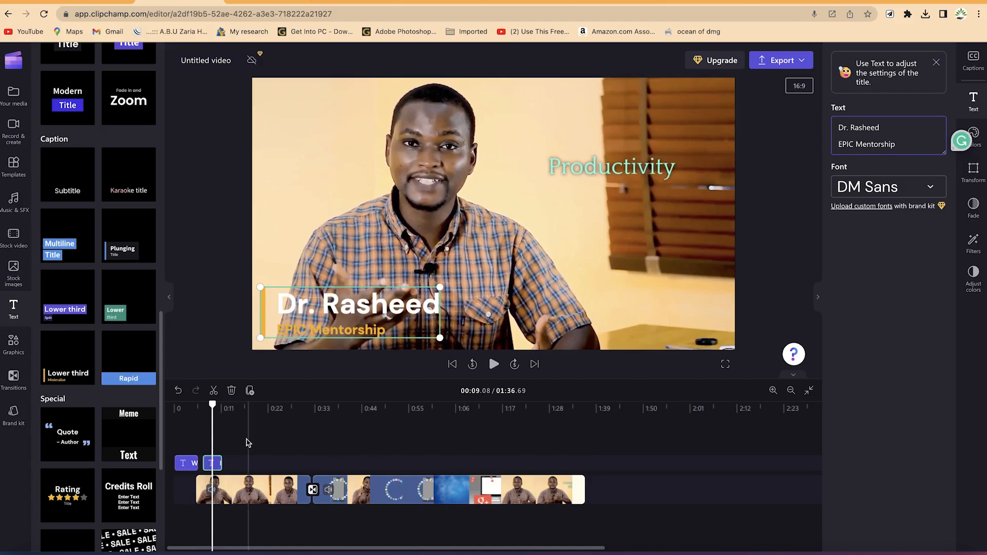
# Import the smiling child image from the B Rolls Images folder and place it above the course clip at about 47 seconds.
pyautogui.moveTo(247, 408); pyautogui.dragTo(376, 419)
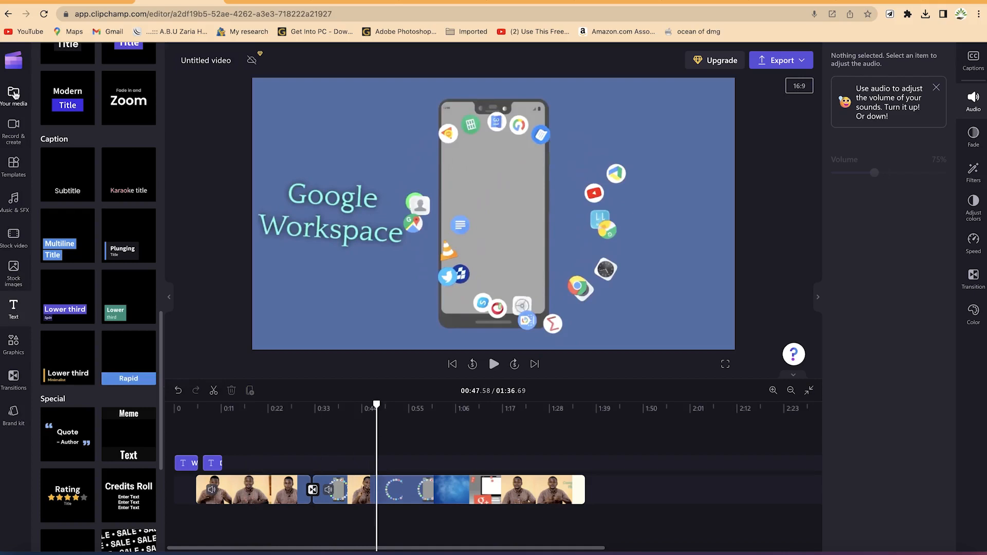
pyautogui.click(14, 94)
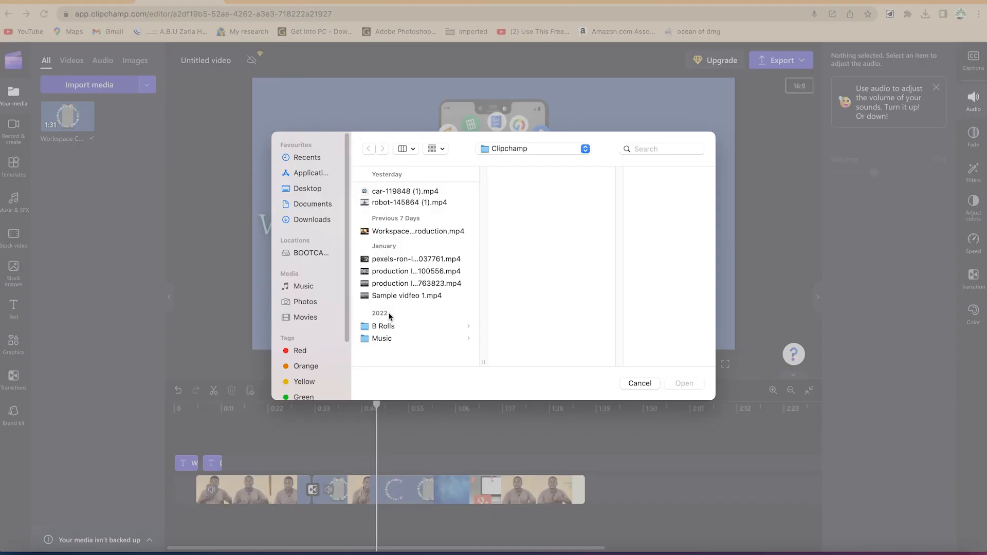
pyautogui.click(457, 336)
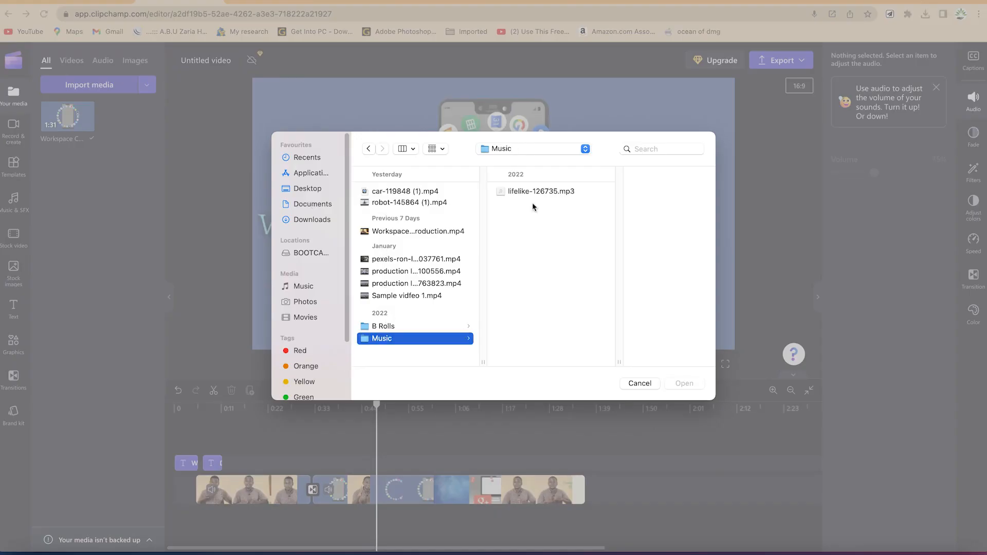
pyautogui.click(387, 326)
pyautogui.click(541, 192)
pyautogui.click(625, 196)
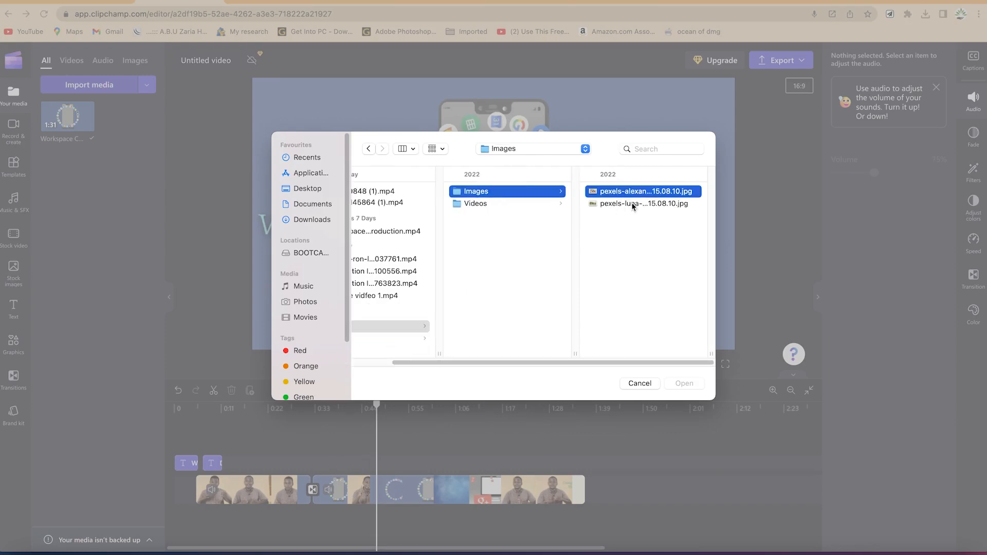
pyautogui.click(683, 389)
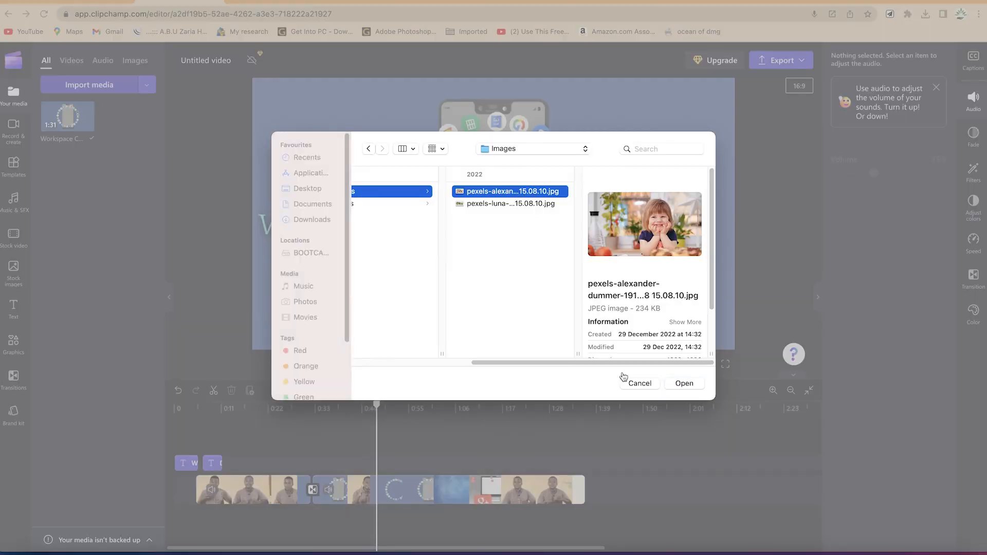
pyautogui.moveTo(64, 128); pyautogui.dragTo(376, 459)
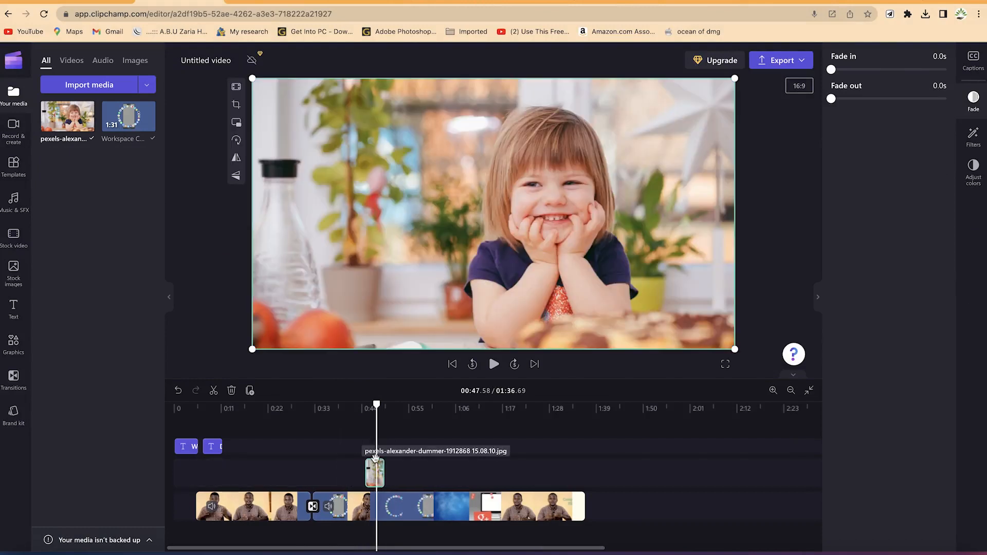
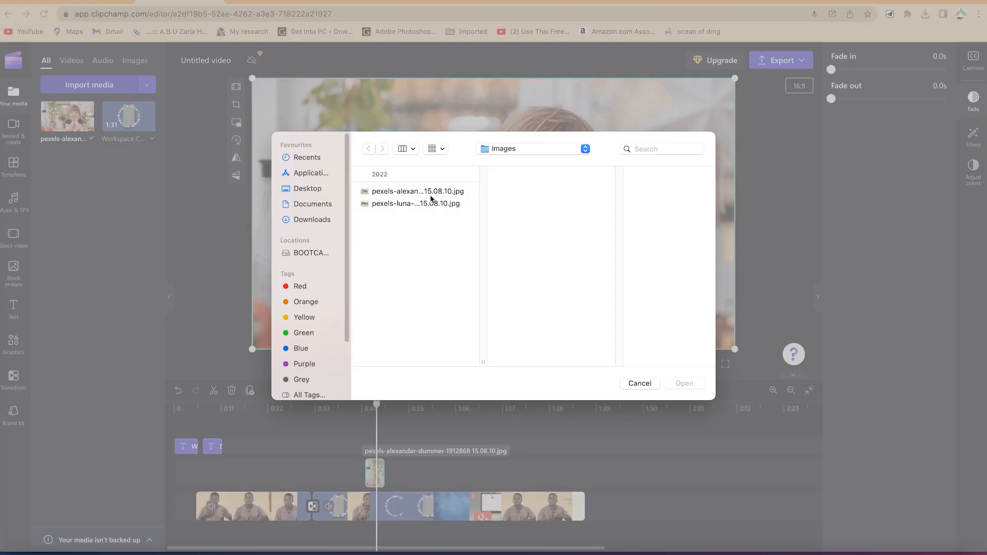
# Import production ID_4823027.mp4 from the B Rolls Videos folder and place it above the course clip at about 1:05.
pyautogui.click(530, 150)
pyautogui.click(529, 163)
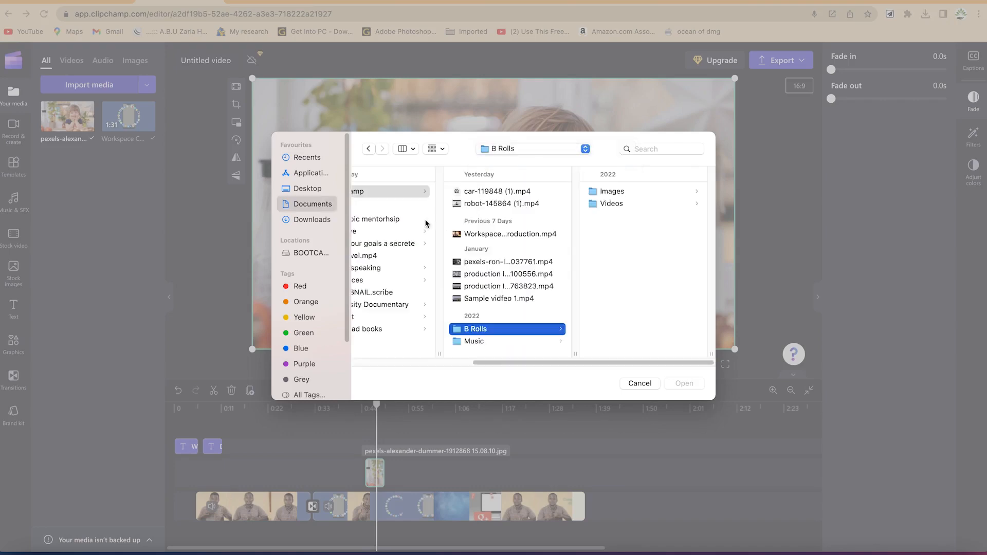
pyautogui.click(617, 206)
pyautogui.click(640, 205)
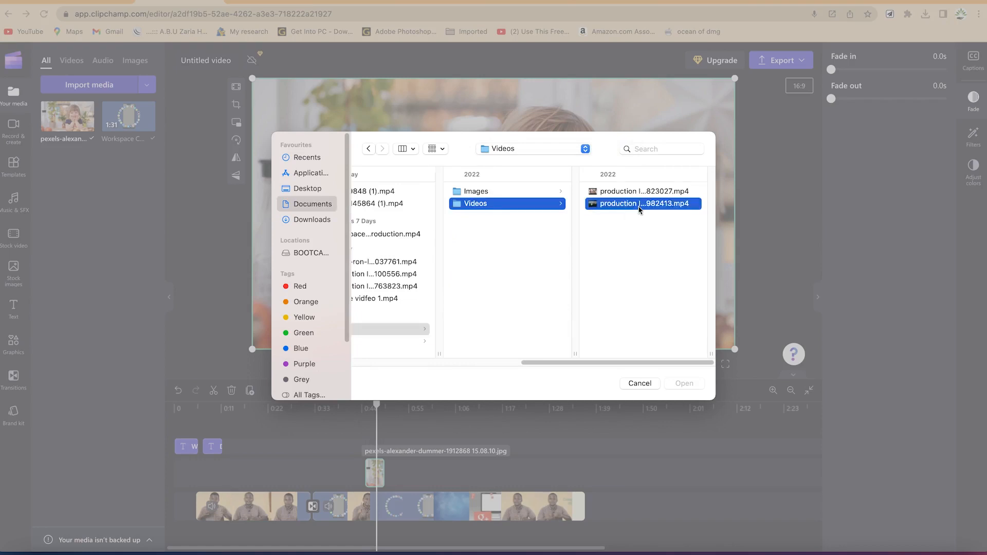
pyautogui.click(527, 192)
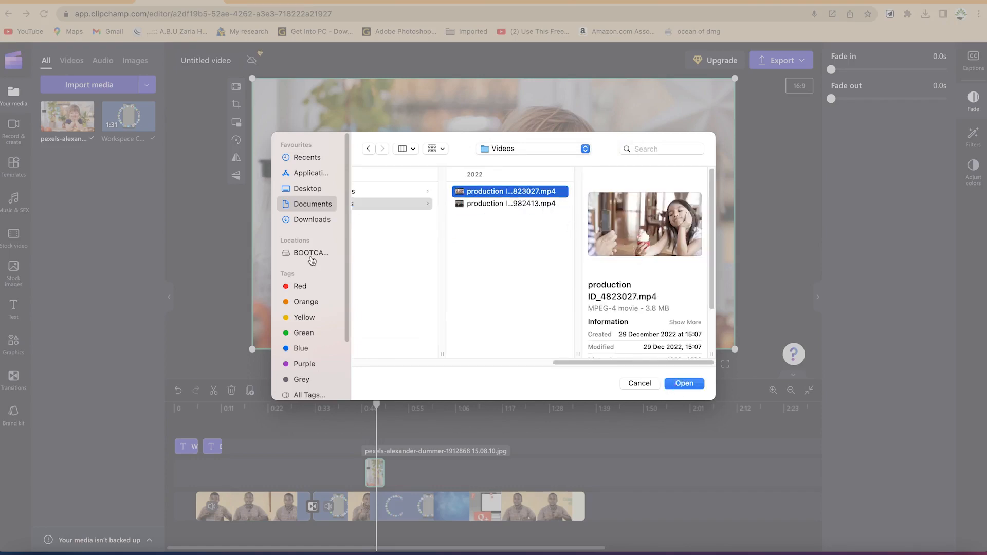
pyautogui.press('Return')
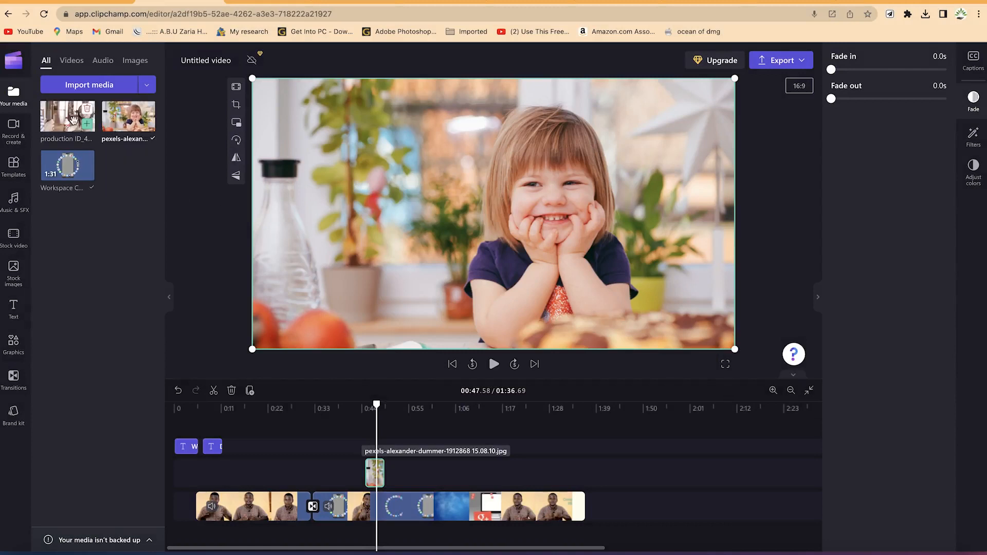
pyautogui.moveTo(66, 119); pyautogui.dragTo(467, 475)
# Shift the cupcake B-roll video slightly later on the timeline and preview the section from about 1:04 to 1:13.
pyautogui.moveTo(377, 404); pyautogui.dragTo(470, 404)
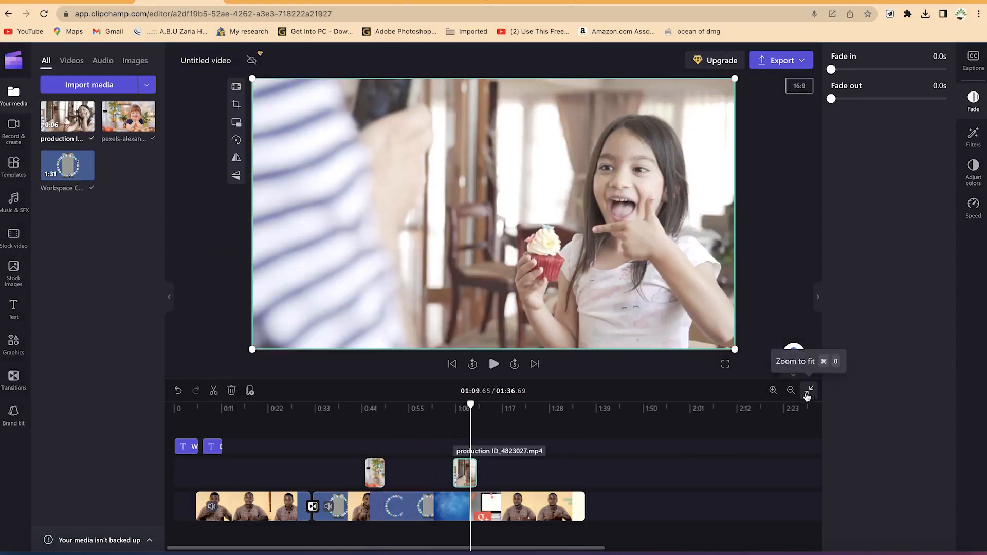
pyautogui.click(808, 393)
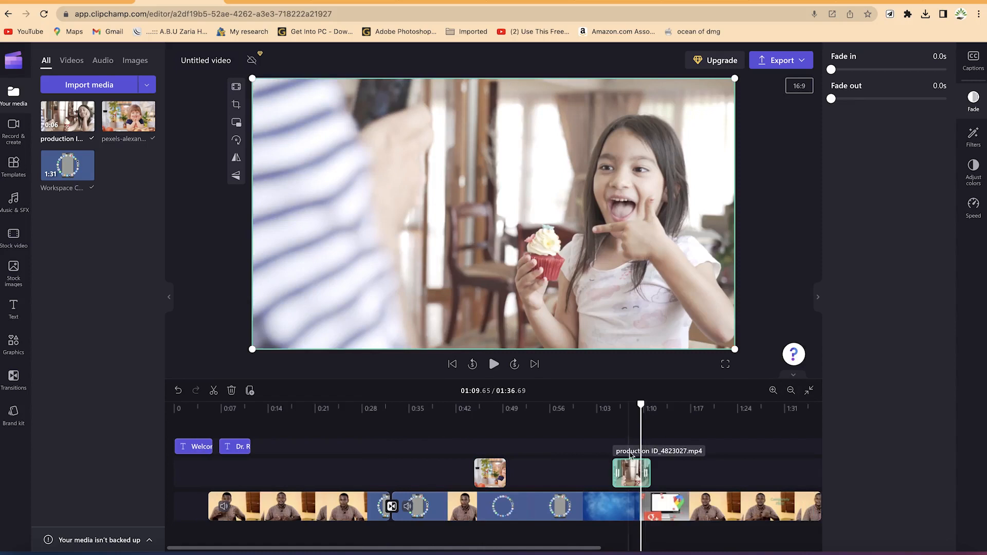
pyautogui.moveTo(632, 473); pyautogui.dragTo(634, 473)
pyautogui.moveTo(642, 406); pyautogui.dragTo(606, 406)
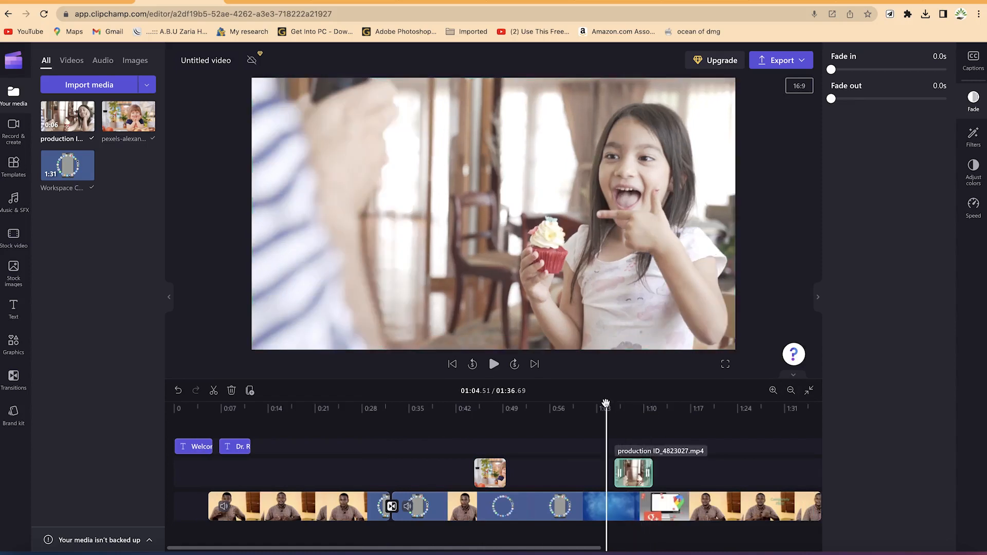
pyautogui.press('space')
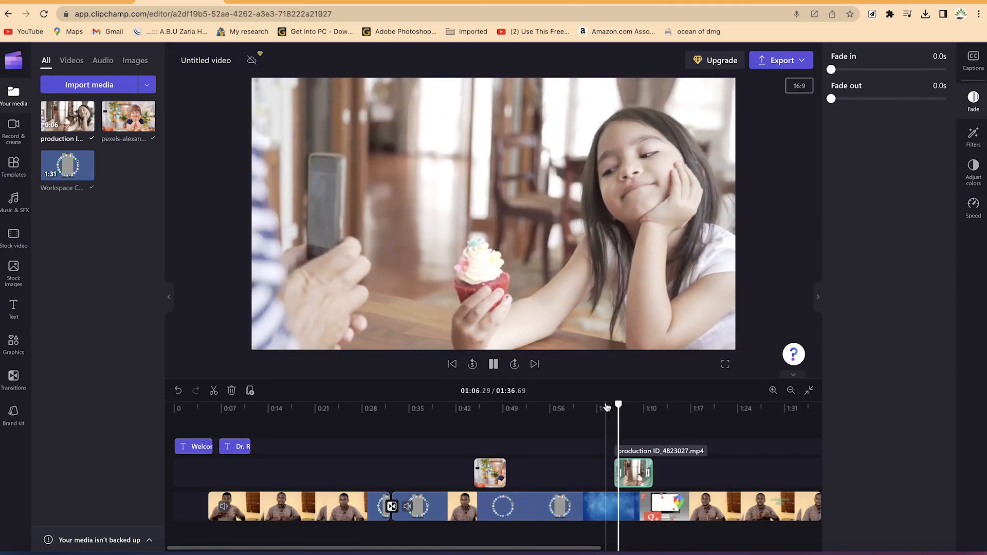
pyautogui.press('space')
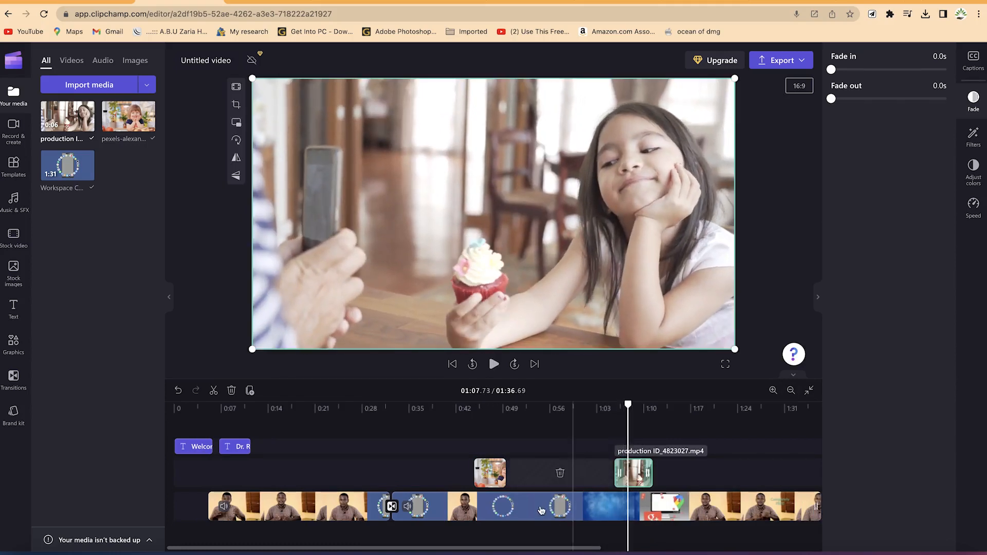
pyautogui.click(541, 510)
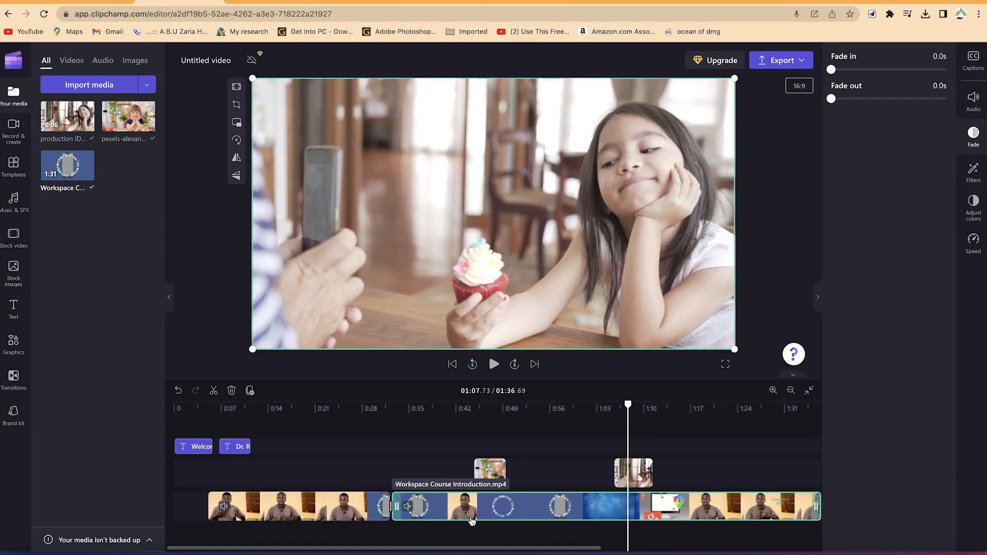
pyautogui.press('space')
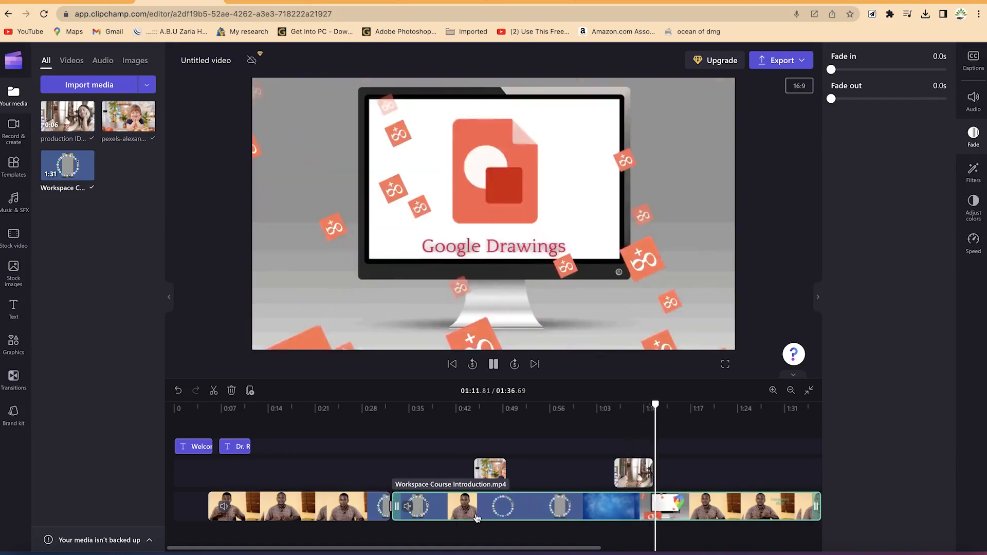
pyautogui.press('space')
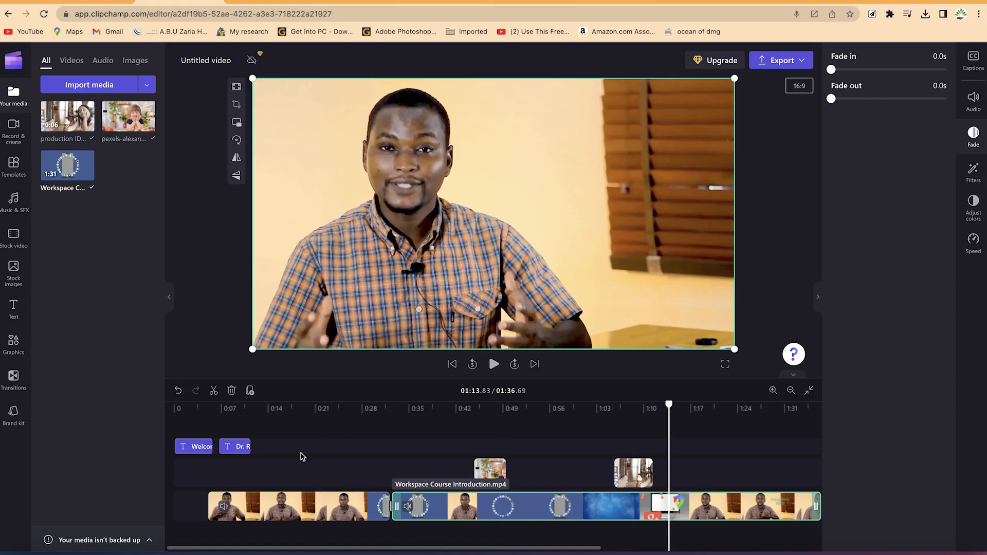
# Add the free track Somewhere In The Mountains below the course clip and trim its end to match the end of the video.
pyautogui.click(17, 217)
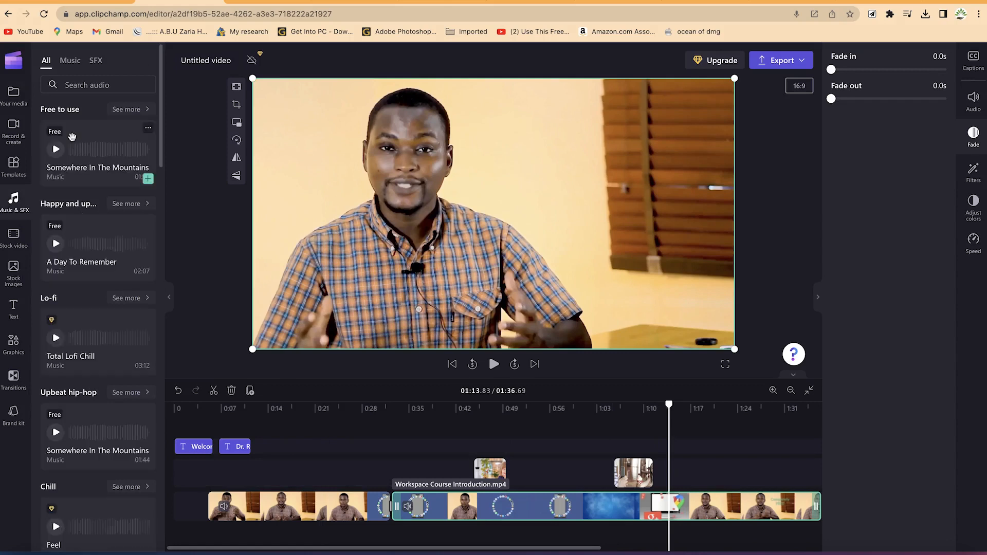
pyautogui.click(69, 61)
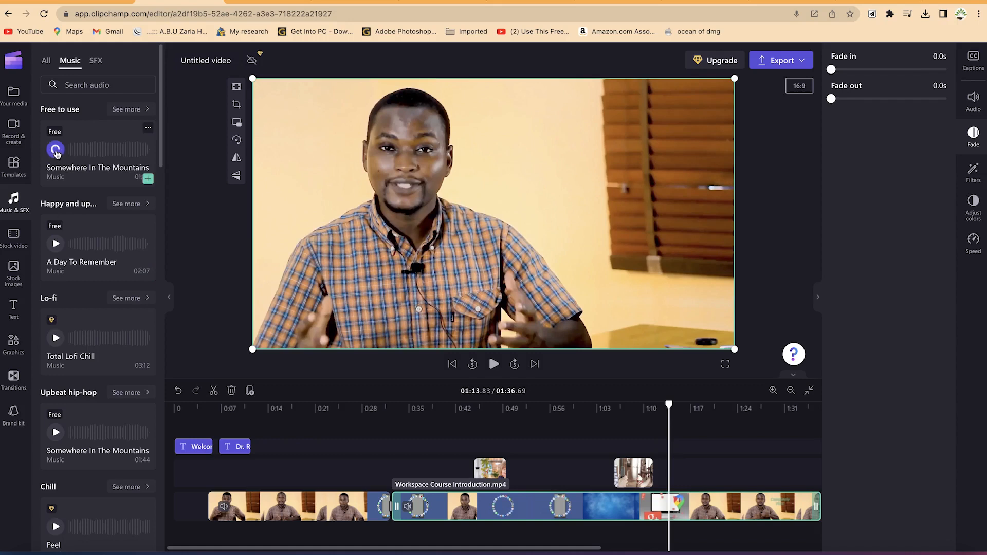
pyautogui.click(56, 150)
pyautogui.moveTo(95, 178); pyautogui.dragTo(263, 537)
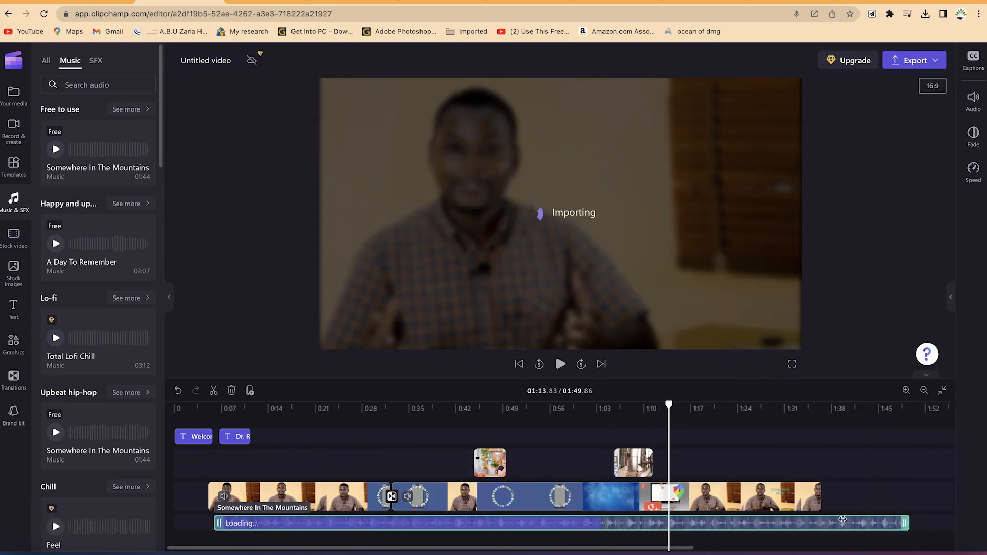
pyautogui.moveTo(842, 519); pyautogui.dragTo(818, 520)
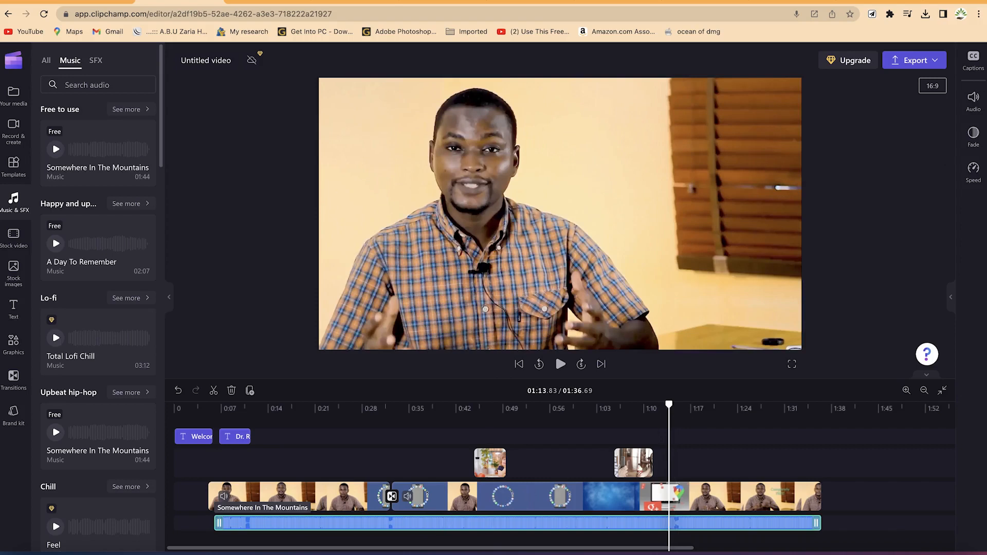
# Show the music track's volume setting and play the video from about 1:08 to judge the music level.
pyautogui.click(982, 105)
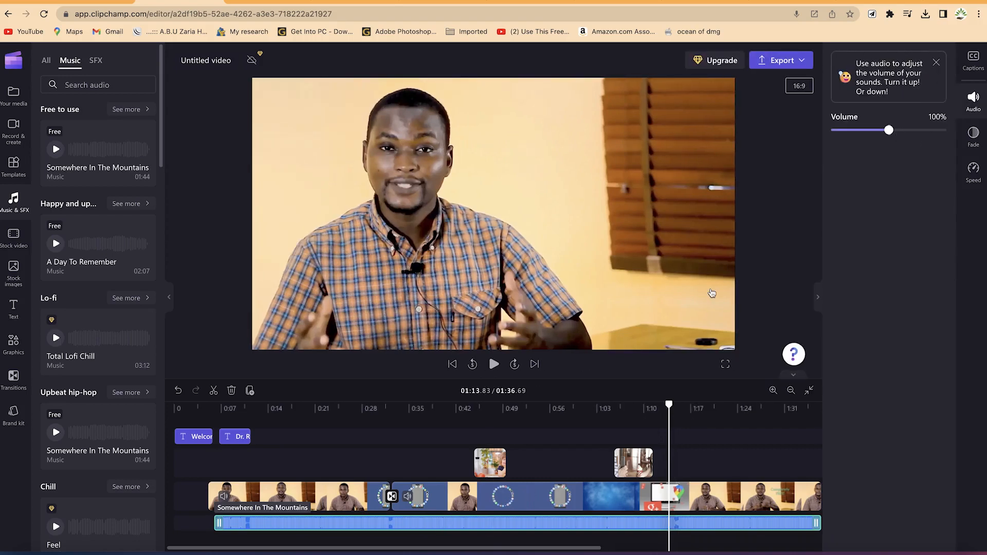
pyautogui.moveTo(643, 411); pyautogui.dragTo(636, 408)
pyautogui.press('space')
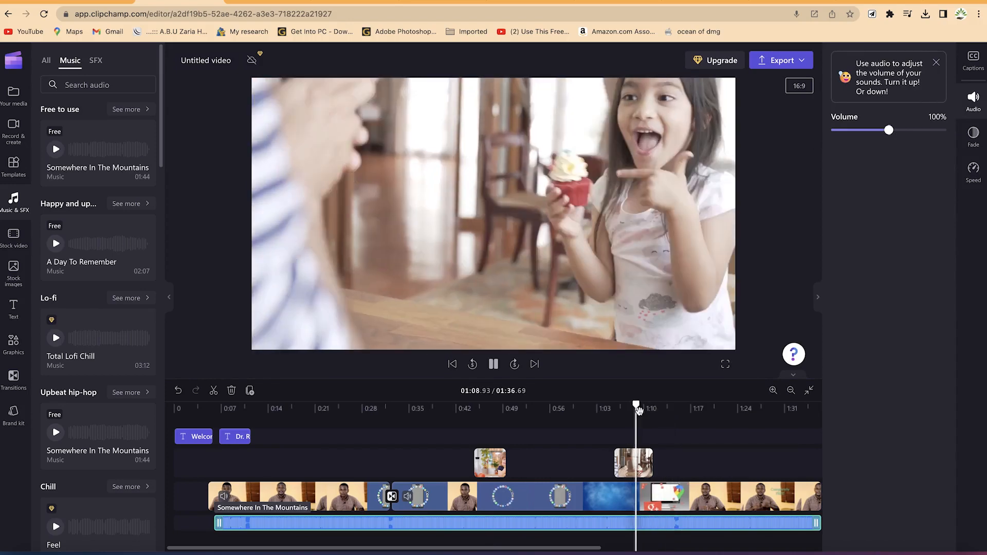
pyautogui.press('space')
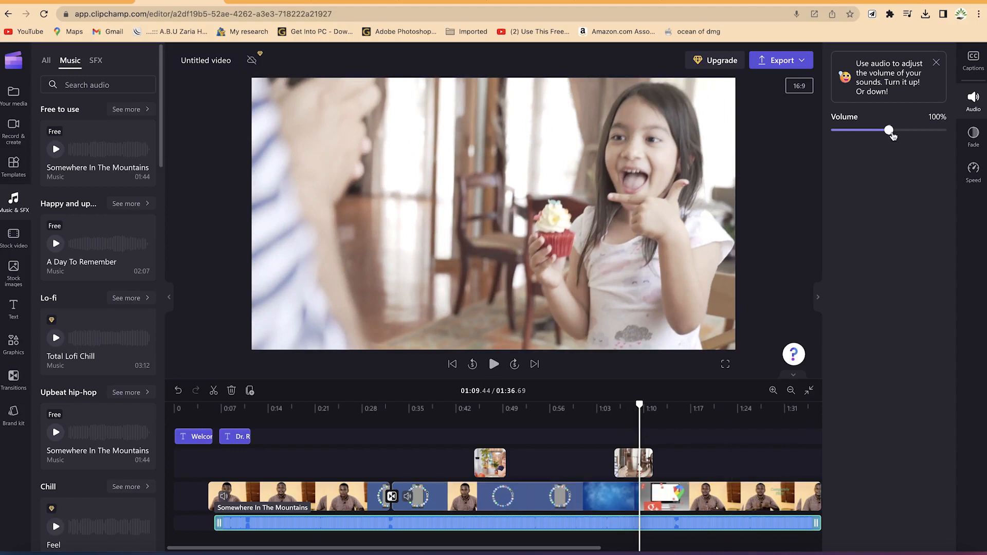
# Lower the background music's volume to 18% and further to 10%, previewing the mix with the course audio.
pyautogui.moveTo(869, 130); pyautogui.dragTo(840, 136)
pyautogui.press('space')
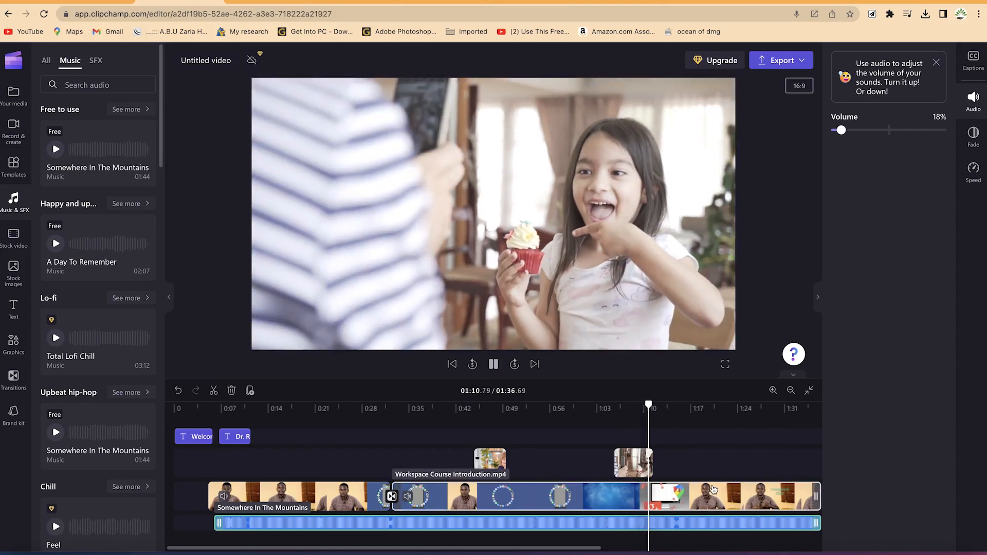
pyautogui.press('space')
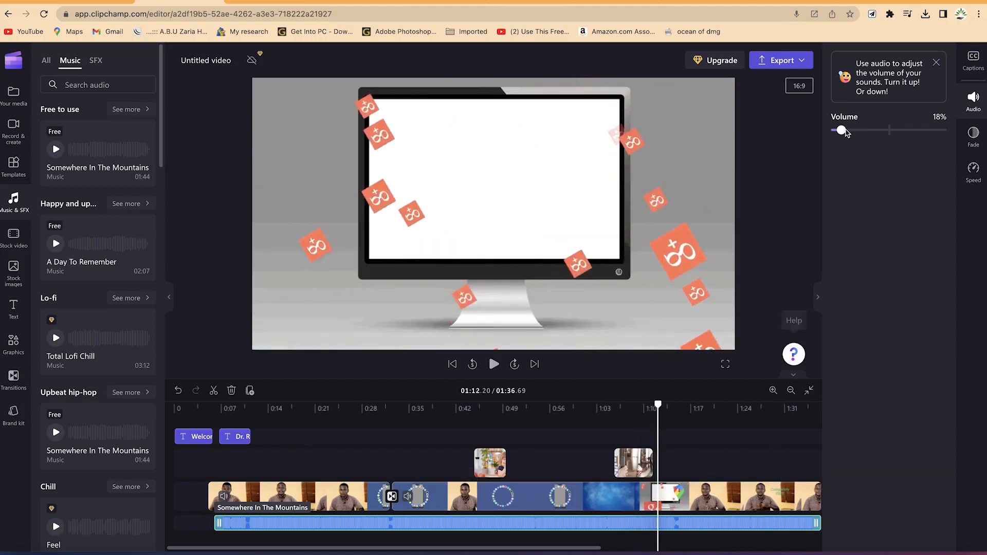
pyautogui.moveTo(841, 130); pyautogui.dragTo(838, 130)
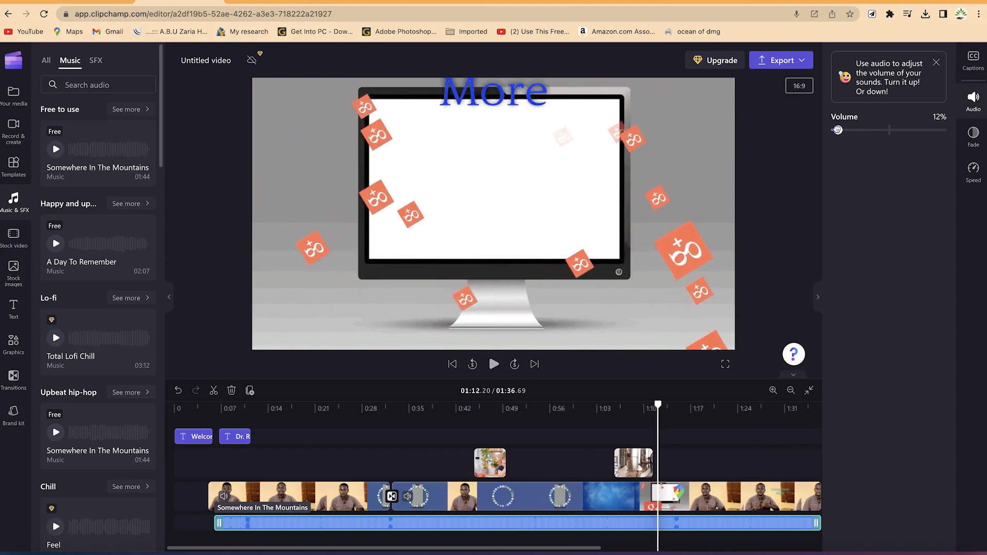
pyautogui.press('space')
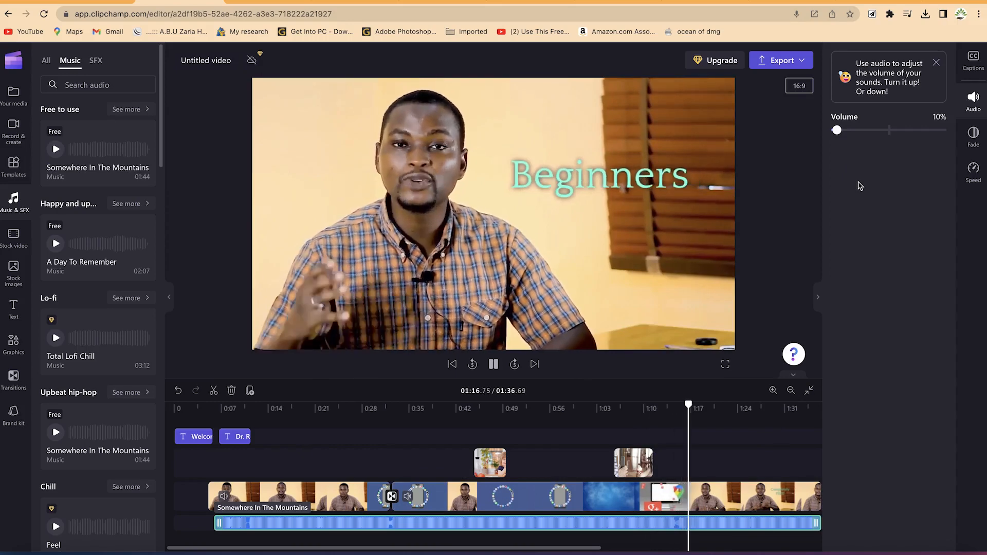
# Lower the background music's volume to 8% and further to 6%, previewing the mix with the course audio.
pyautogui.press('space')
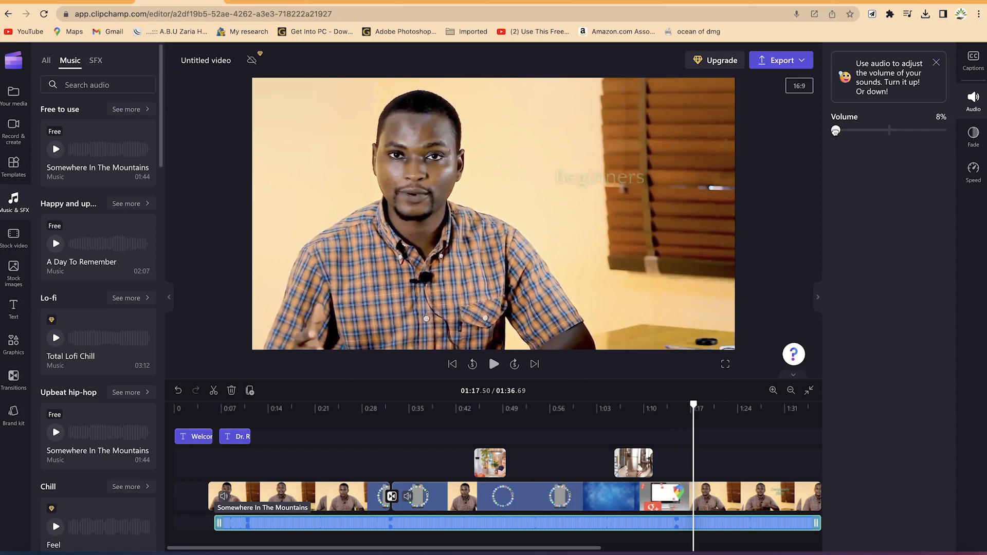
pyautogui.press('space')
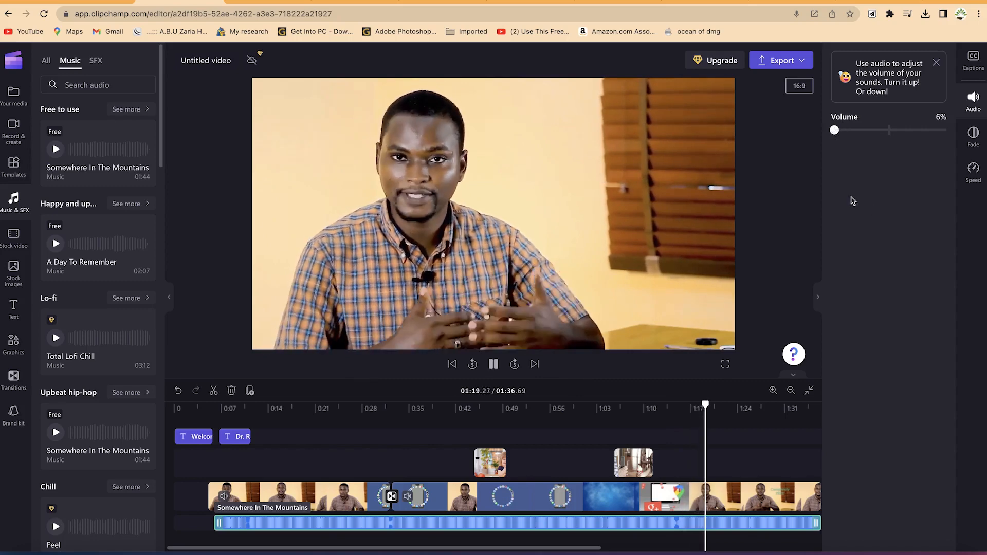
pyautogui.press('space')
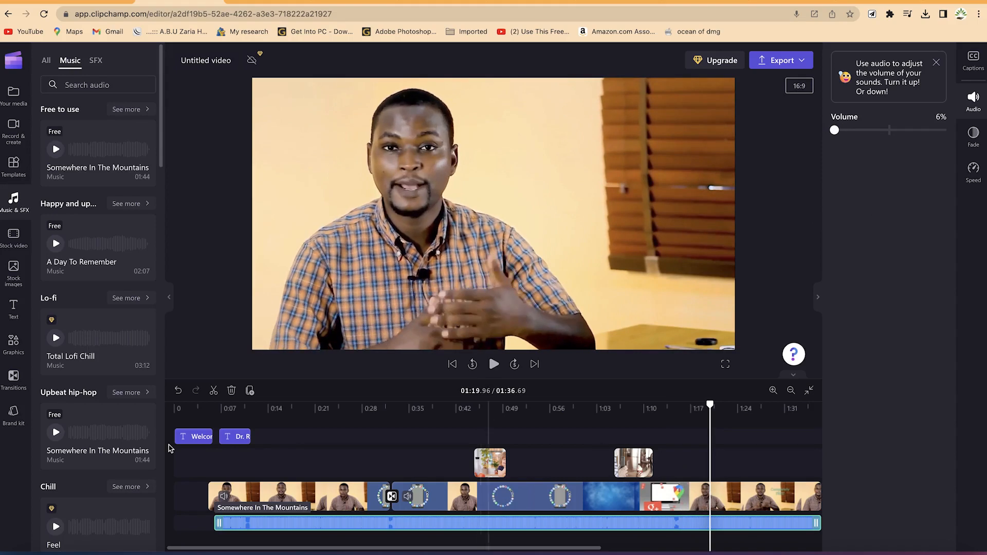
# Add the Sparkle flame sticker to the B-roll track just after the second overlay clip, around 1:15.
pyautogui.click(10, 351)
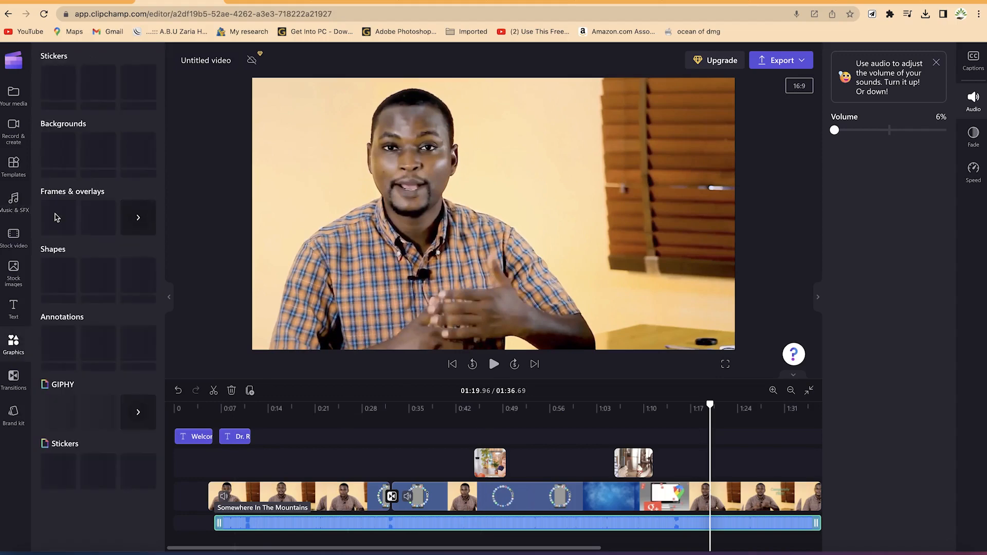
pyautogui.moveTo(100, 84)
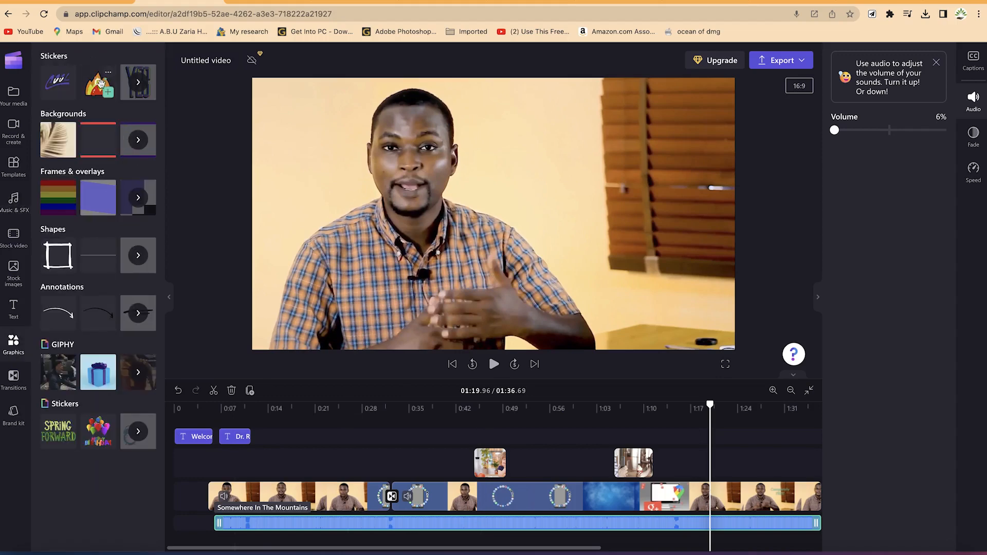
pyautogui.moveTo(249, 184); pyautogui.dragTo(694, 463)
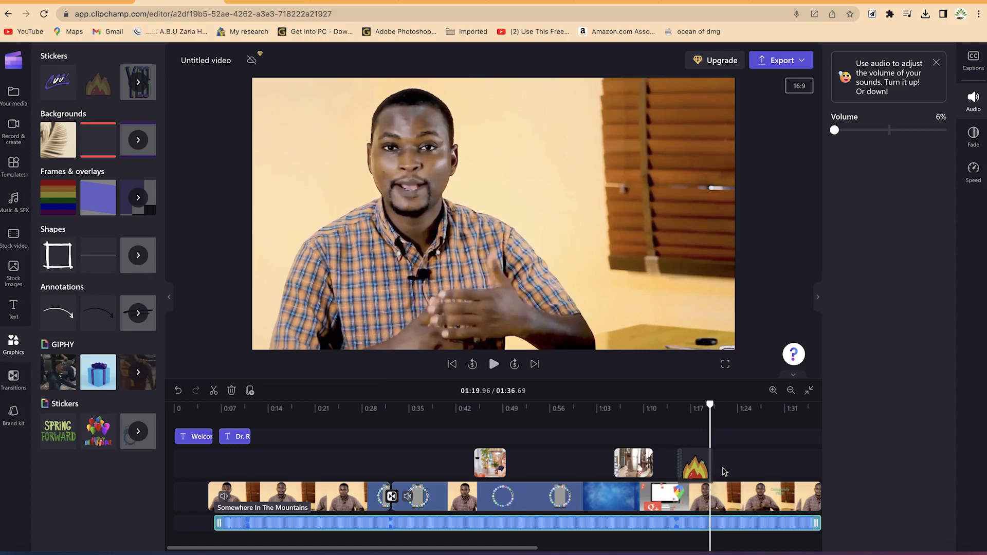
# Shrink the flame sticker and move it into the lower-right corner of the video frame.
pyautogui.moveTo(707, 408); pyautogui.dragTo(695, 403)
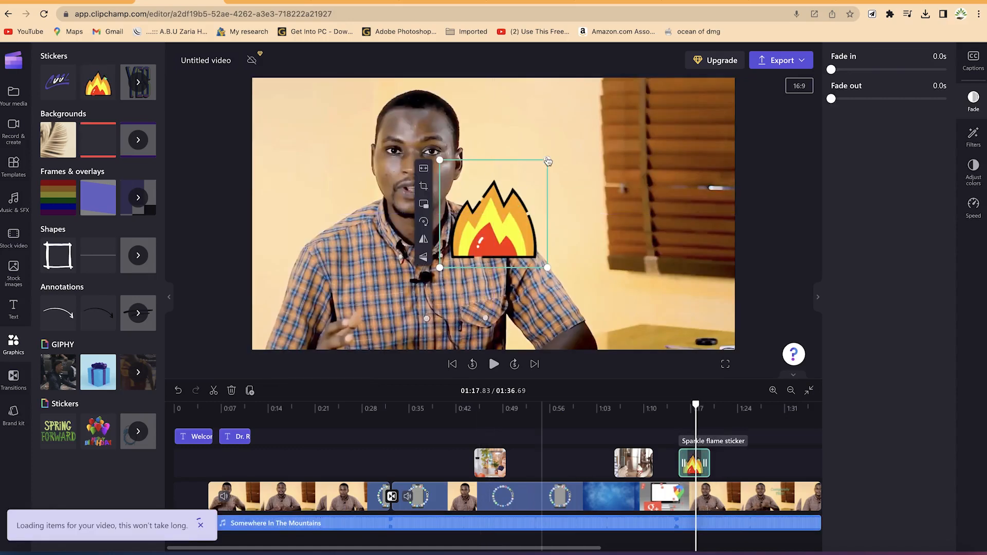
pyautogui.moveTo(548, 161); pyautogui.dragTo(506, 201)
pyautogui.moveTo(482, 232); pyautogui.dragTo(701, 316)
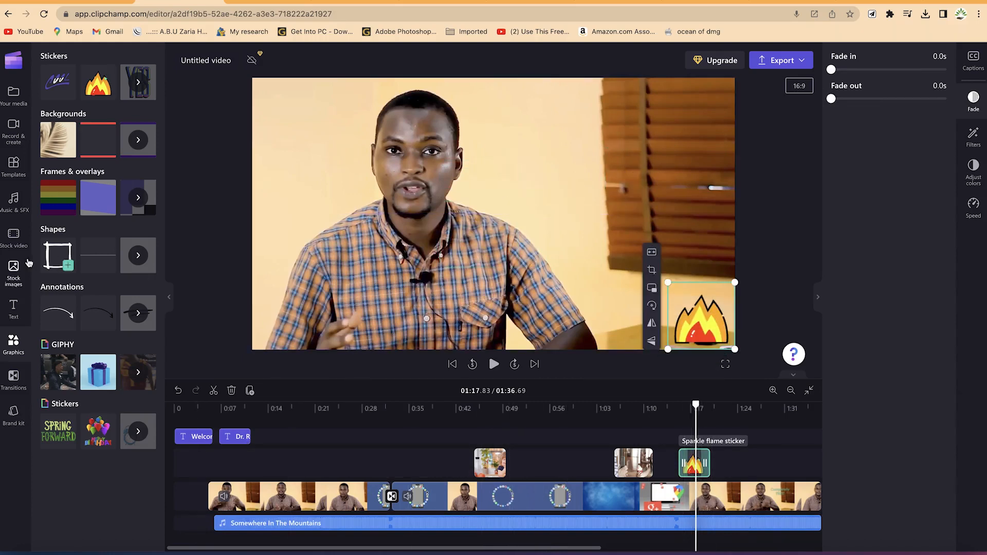
# Split the second Workspace Course Introduction clip at 01:01.40.
pyautogui.click(286, 499)
pyautogui.click(516, 507)
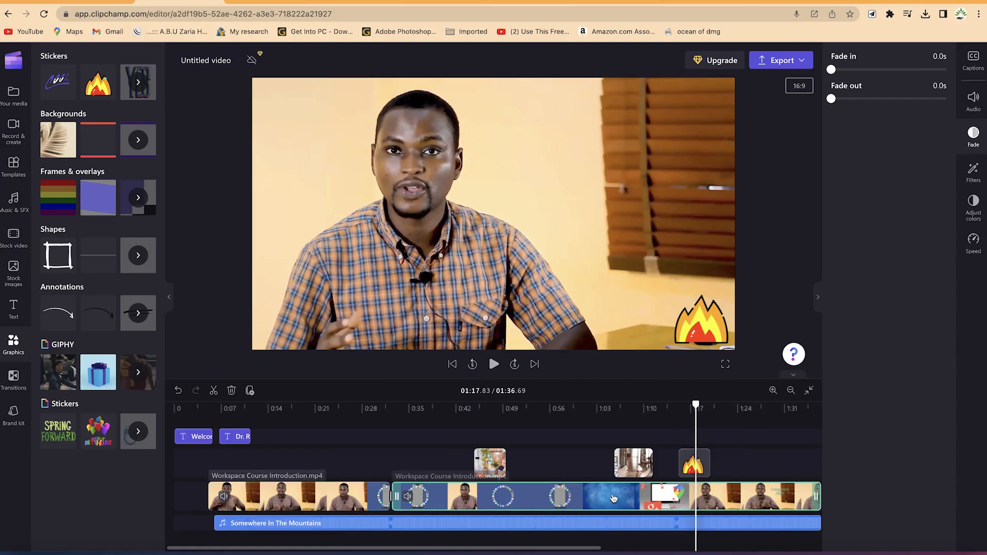
pyautogui.moveTo(696, 407); pyautogui.dragTo(585, 419)
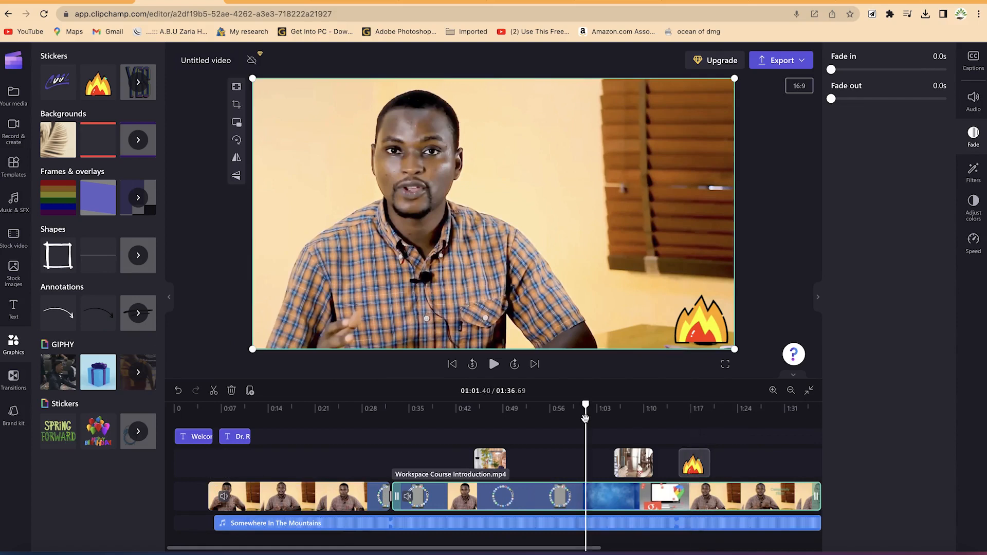
pyautogui.press('s')
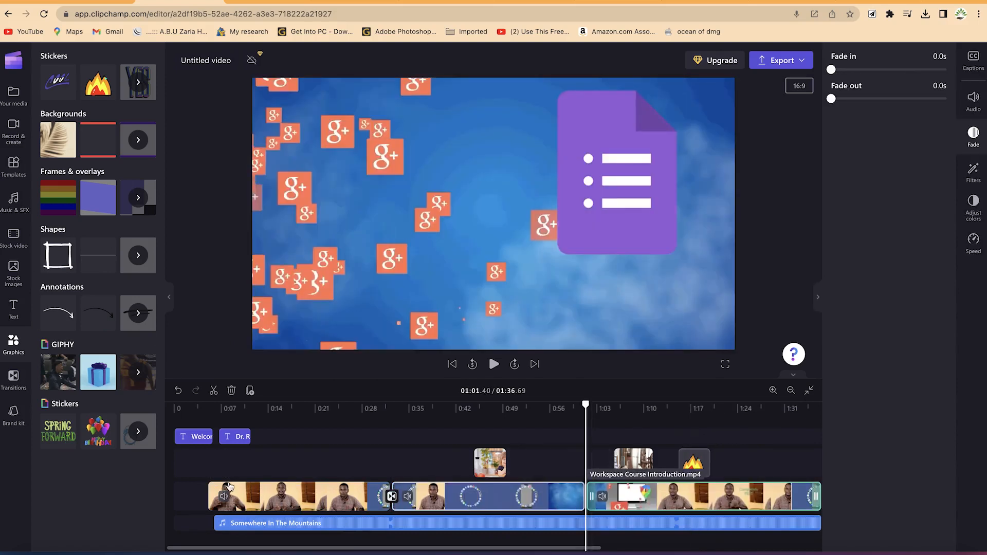
# Align the first course clip's start with the music's start, and trim the last course clip and music together to end at about 1:26.
pyautogui.click(214, 496)
pyautogui.moveTo(212, 497)
pyautogui.mouseDown()
pyautogui.moveTo(248, 503)
pyautogui.moveTo(218, 498)
pyautogui.mouseUp()
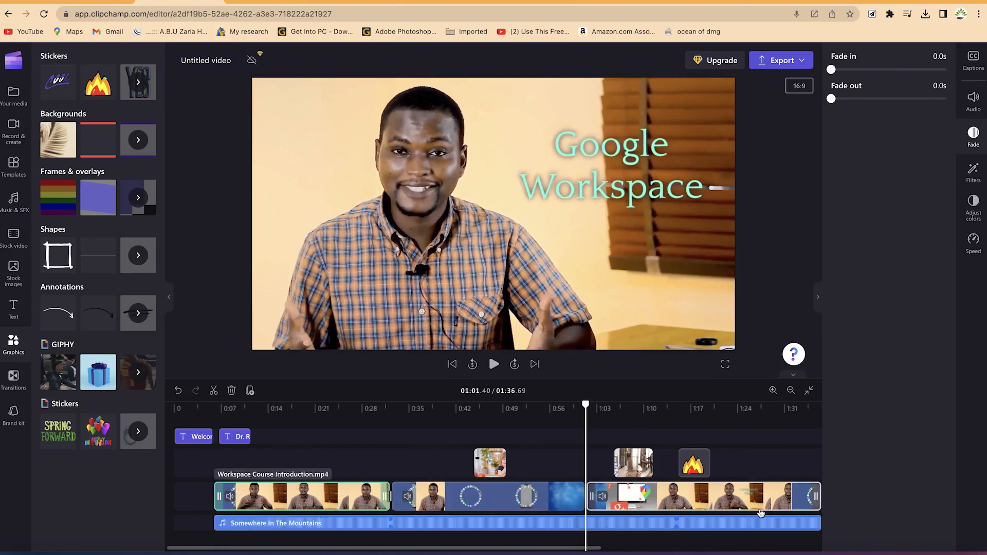
pyautogui.moveTo(796, 498)
pyautogui.mouseDown()
pyautogui.moveTo(768, 496)
pyautogui.moveTo(781, 507)
pyautogui.moveTo(803, 496)
pyautogui.mouseUp()
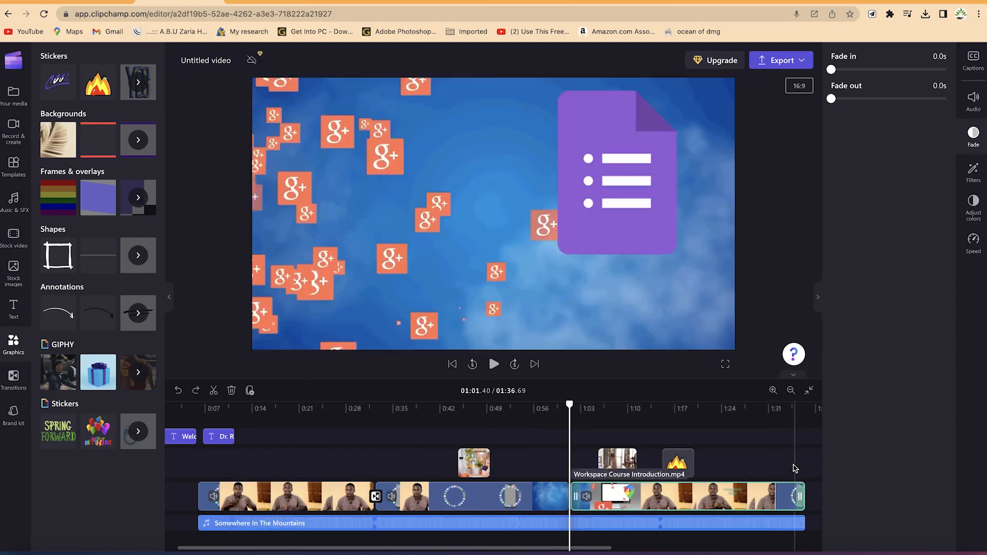
pyautogui.keyDown('shift'); pyautogui.click(800, 528); pyautogui.keyUp('shift')
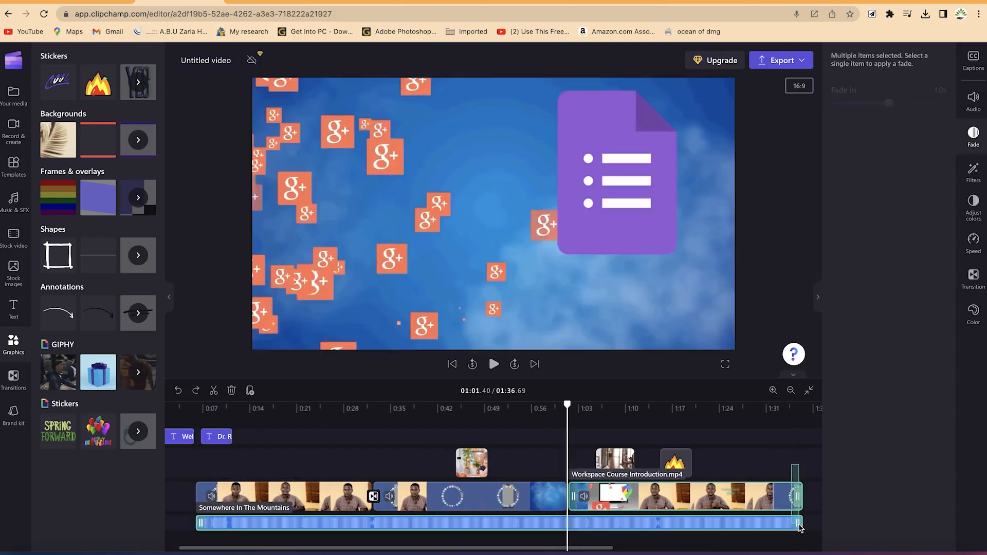
pyautogui.moveTo(799, 525); pyautogui.dragTo(725, 518)
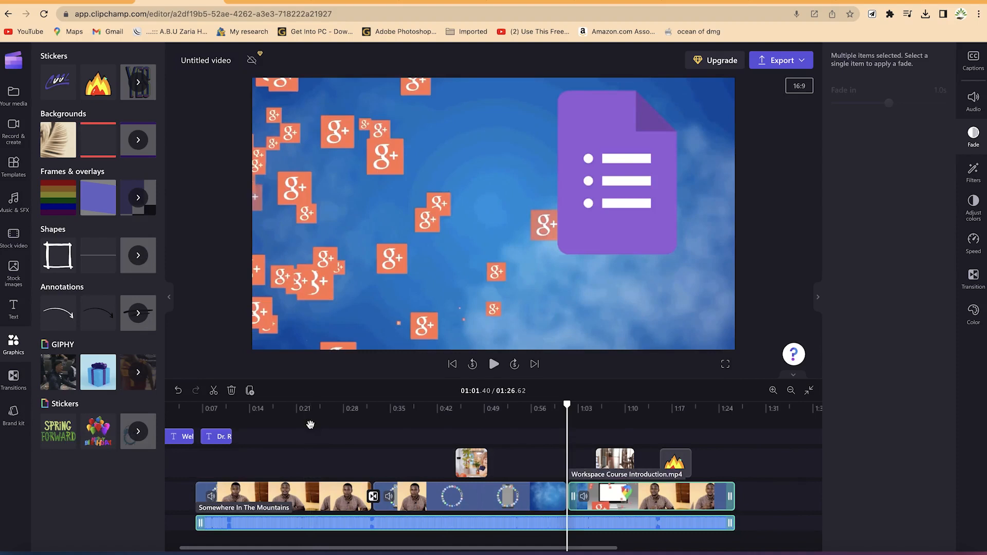
# Apply the Winter filter to the first course clip, raise its intensity to about four-fifths and preview it from about 0:23.
pyautogui.click(311, 425)
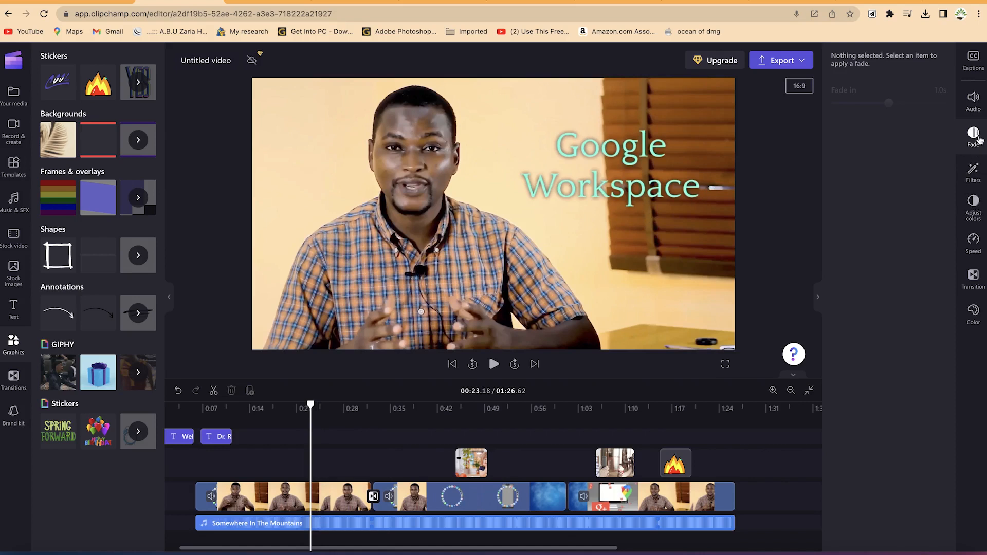
pyautogui.click(973, 175)
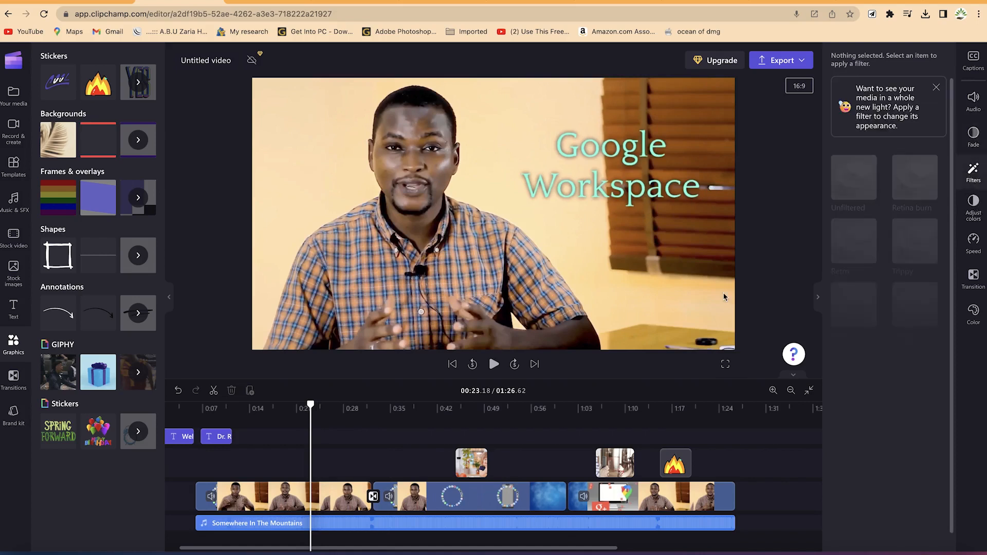
pyautogui.click(336, 498)
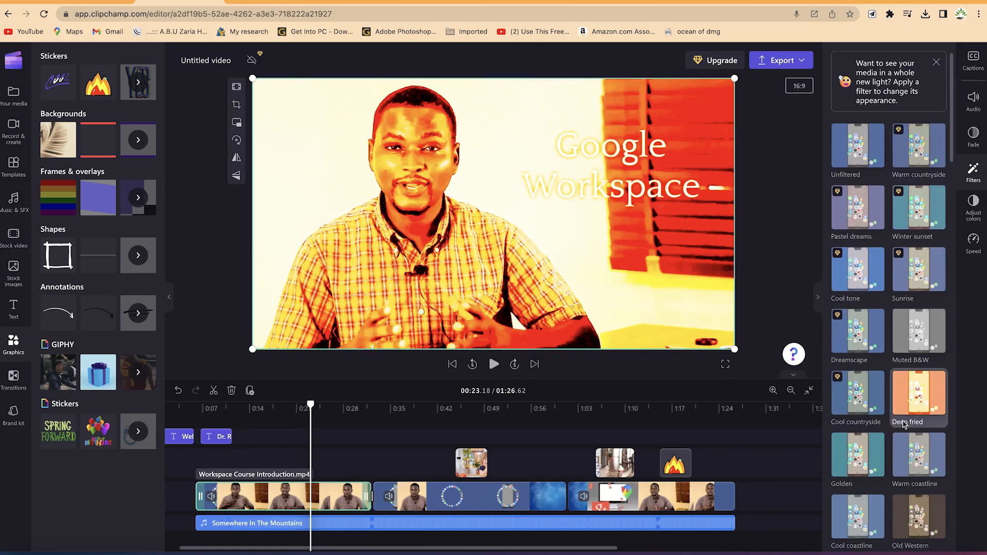
pyautogui.scroll(-3, 903, 425)
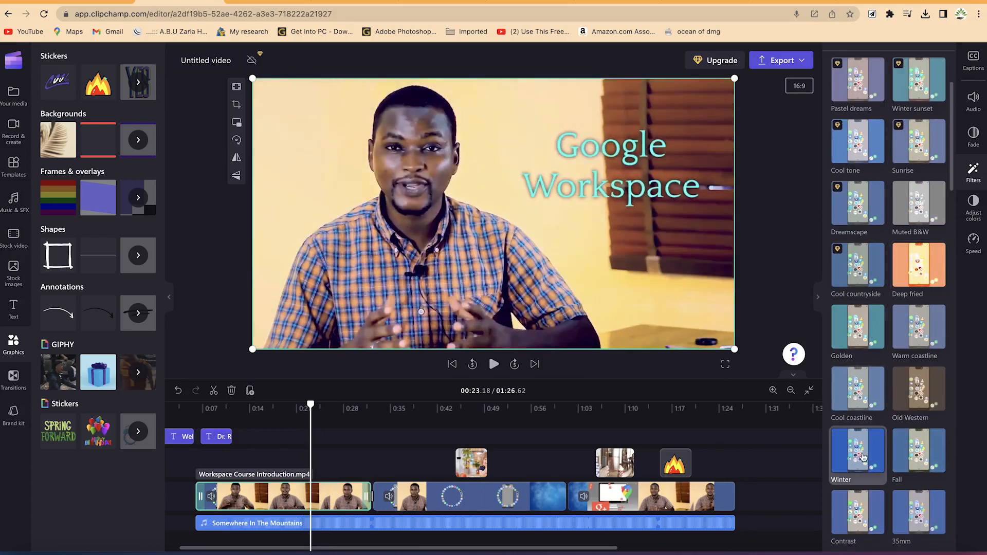
pyautogui.click(862, 456)
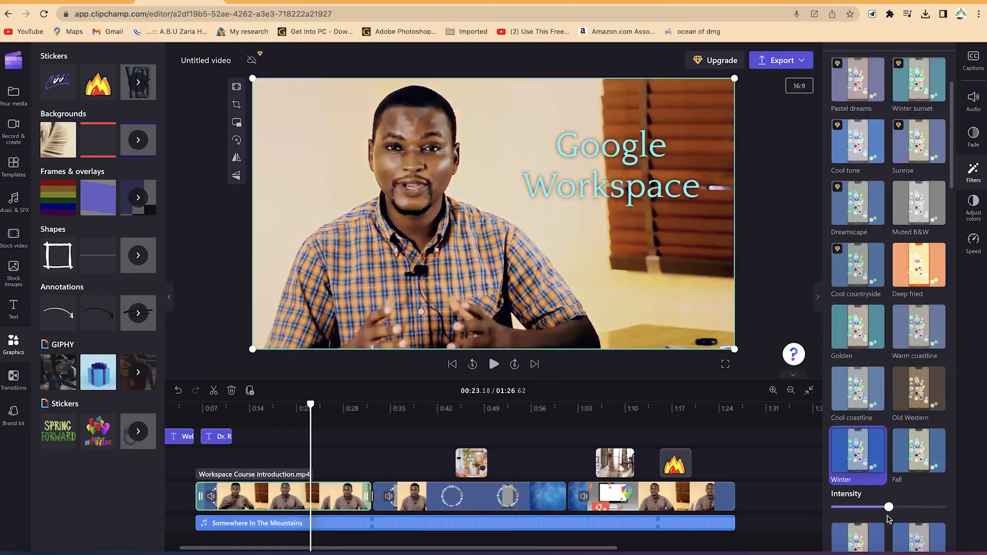
pyautogui.moveTo(887, 509); pyautogui.dragTo(924, 498)
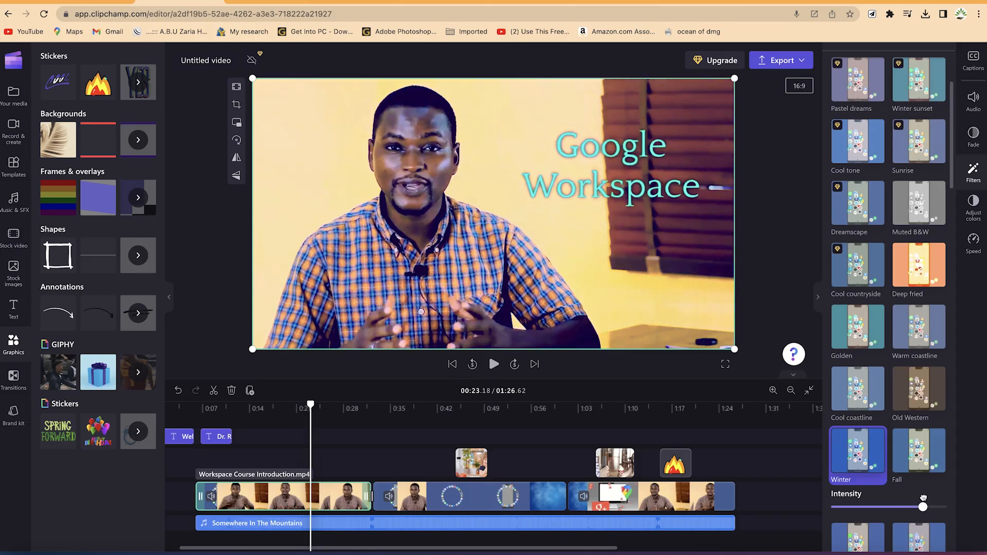
pyautogui.press('space')
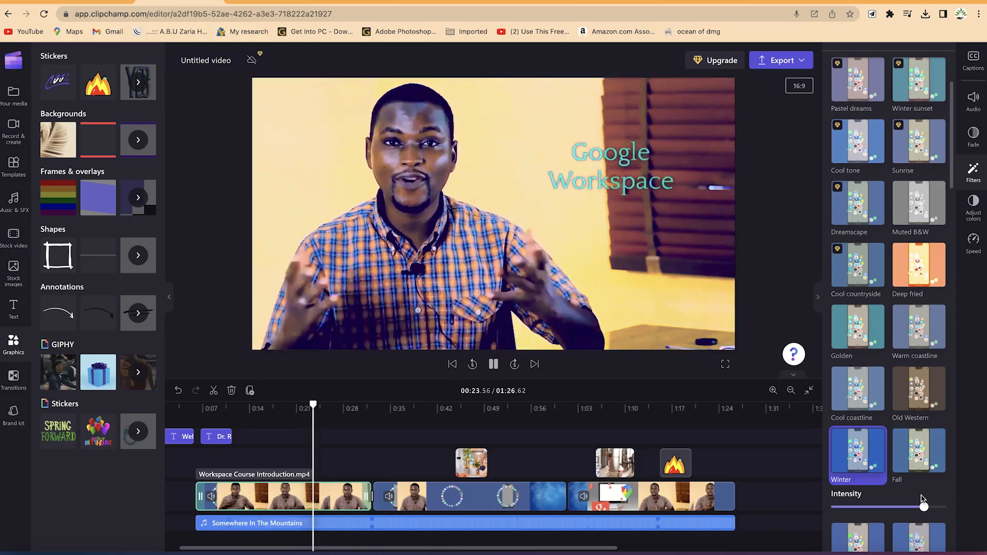
pyautogui.press('space')
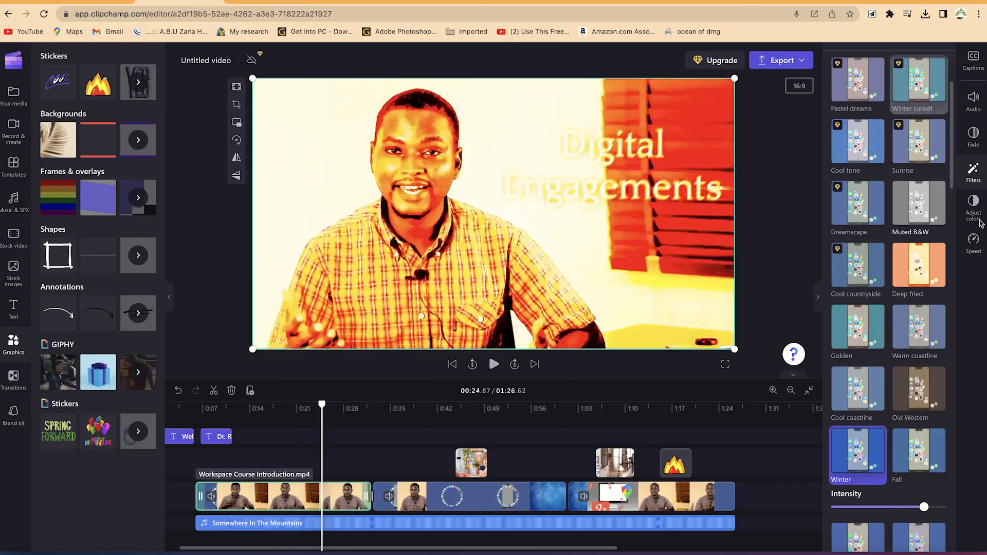
# Slightly raise the first course clip's exposure, contrast and temperature, and slightly lower its saturation and transparency values.
pyautogui.click(977, 218)
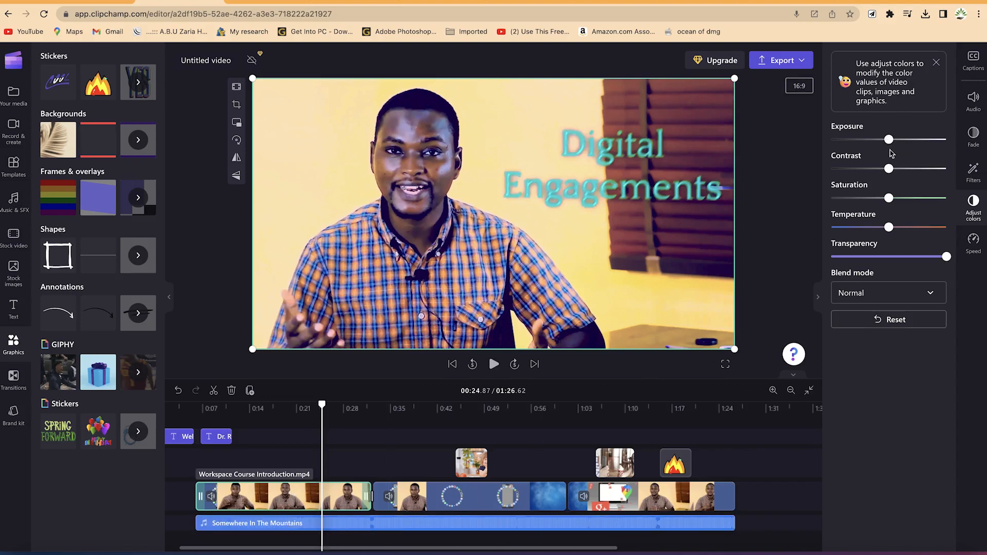
pyautogui.moveTo(885, 147); pyautogui.dragTo(886, 168)
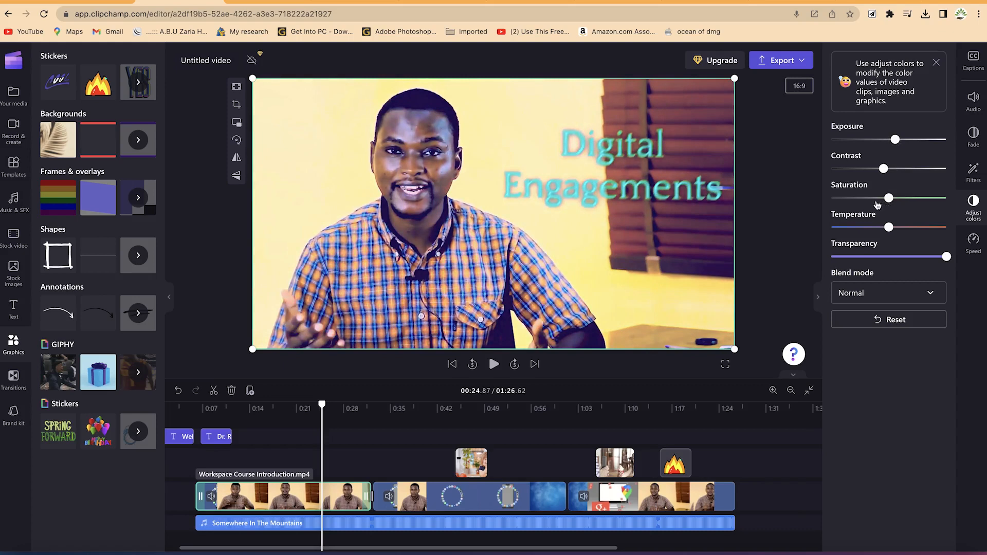
pyautogui.moveTo(887, 198); pyautogui.dragTo(883, 199)
pyautogui.moveTo(890, 227); pyautogui.dragTo(887, 229)
pyautogui.moveTo(883, 169); pyautogui.dragTo(895, 172)
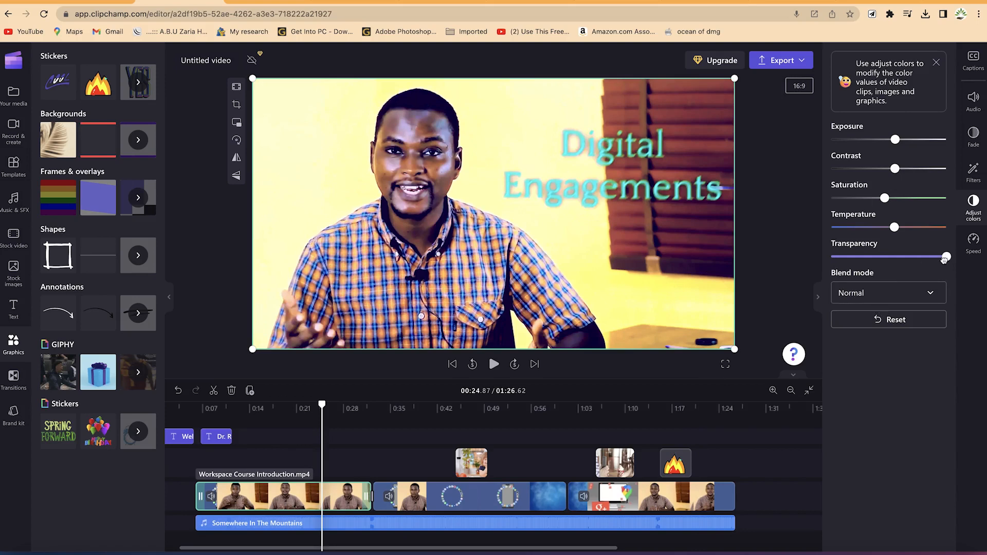
pyautogui.moveTo(943, 260); pyautogui.dragTo(937, 259)
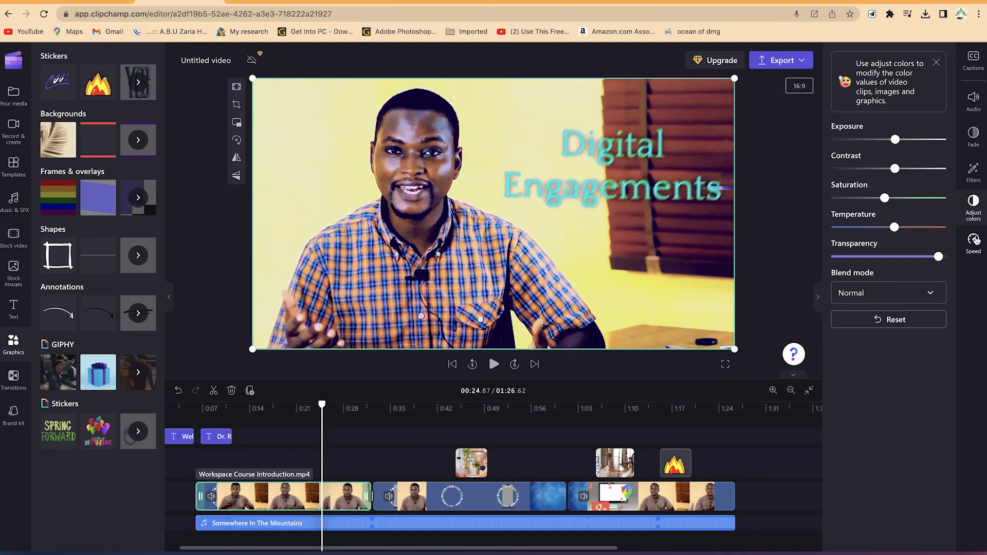
# Set the first course clip's speed to 2x and preview the playback up to about 0:11.
pyautogui.click(974, 241)
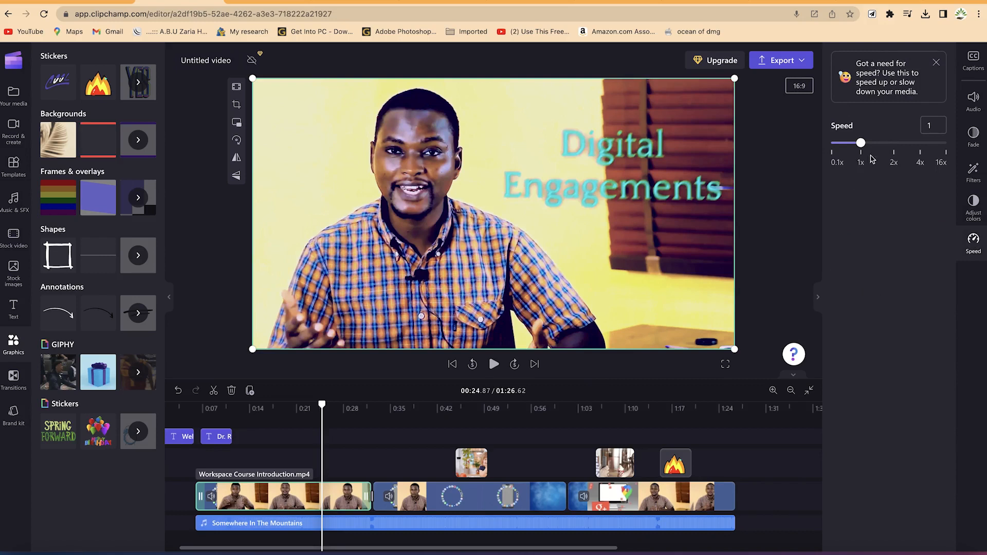
pyautogui.moveTo(867, 147); pyautogui.dragTo(894, 146)
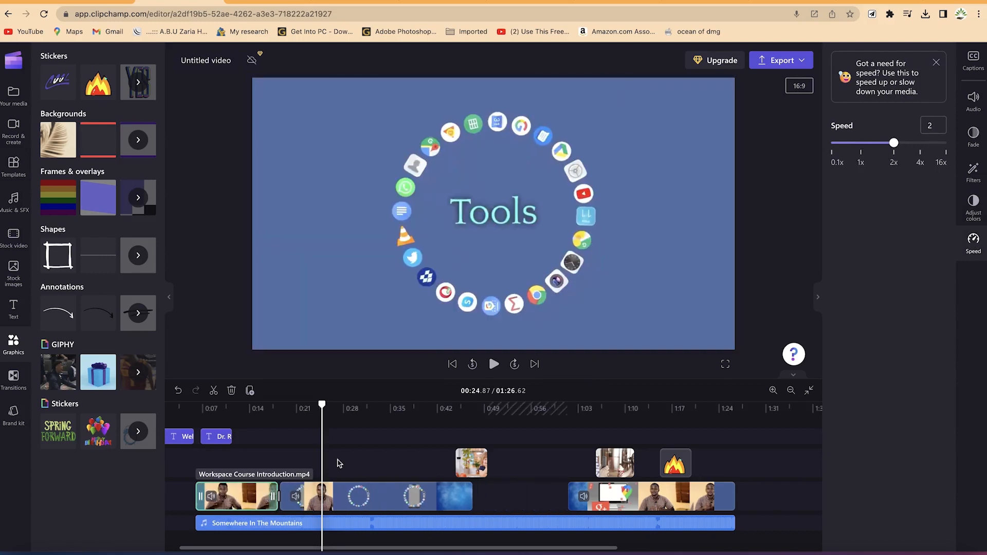
pyautogui.moveTo(242, 418); pyautogui.dragTo(216, 418)
pyautogui.press('space')
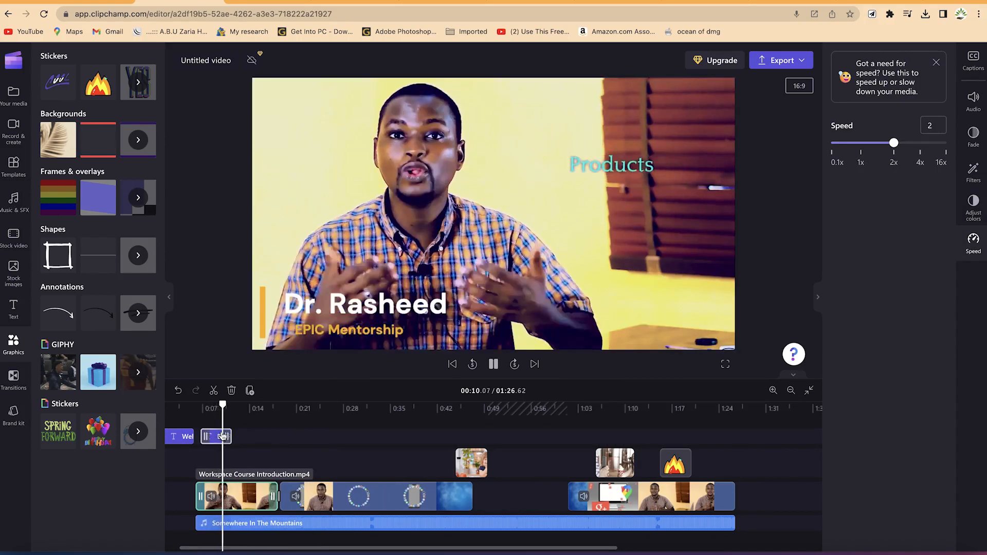
pyautogui.press('space')
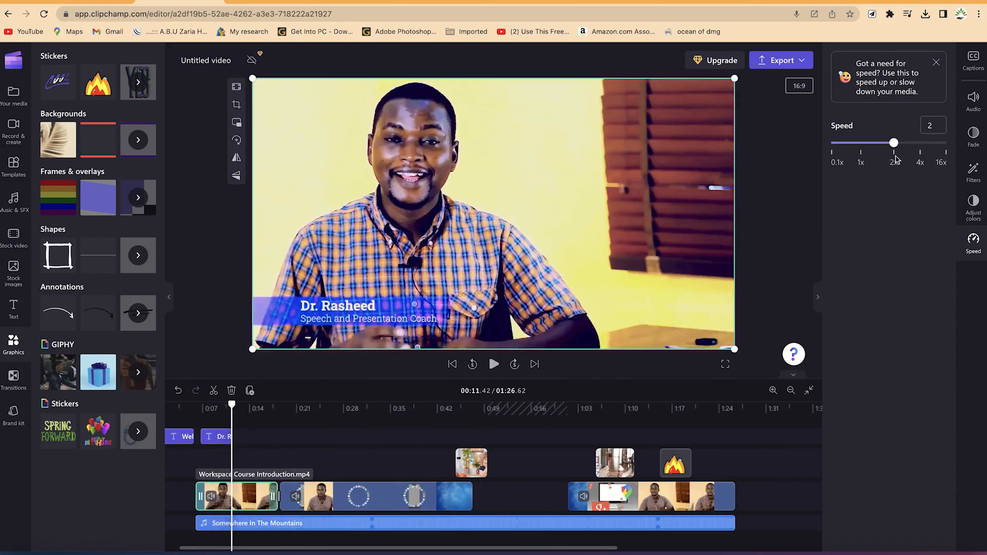
# Try the first course clip at 1.2x speed, preview it and restore the speed to 1x.
pyautogui.moveTo(888, 145); pyautogui.dragTo(867, 142)
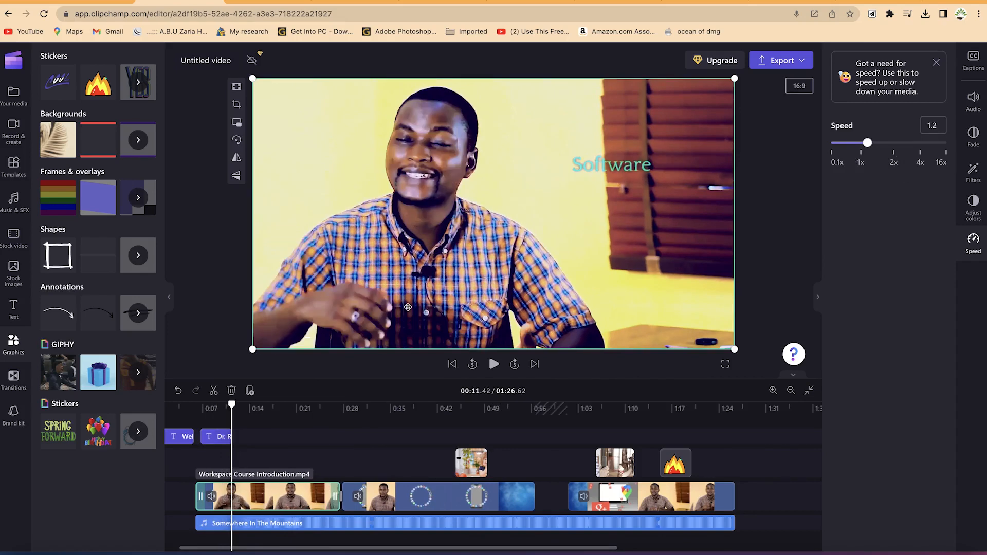
pyautogui.press('space')
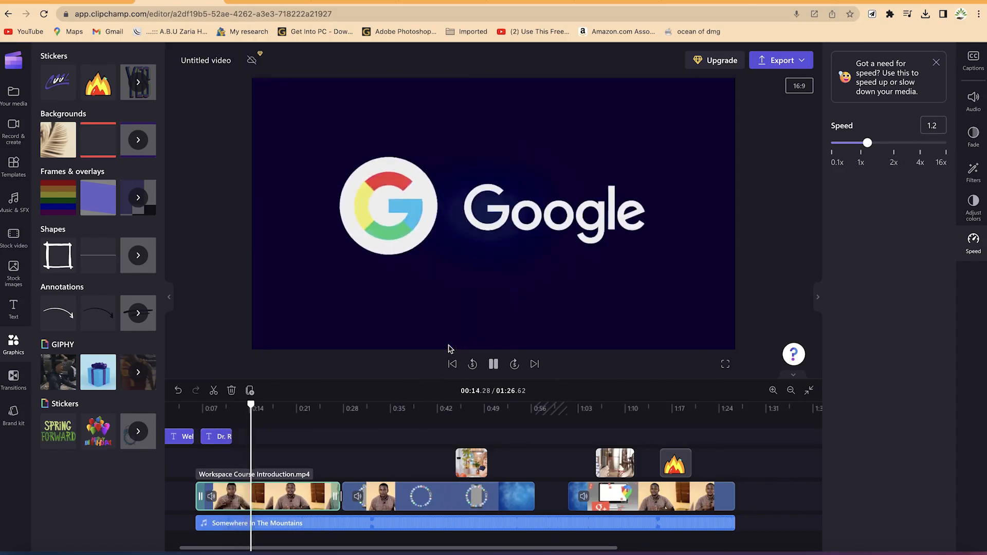
pyautogui.click(448, 346)
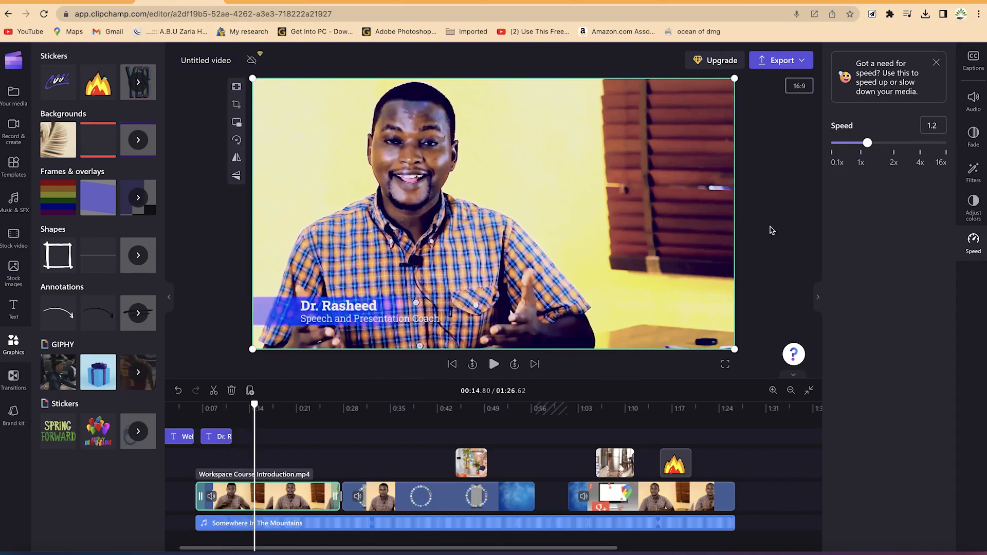
pyautogui.click(861, 145)
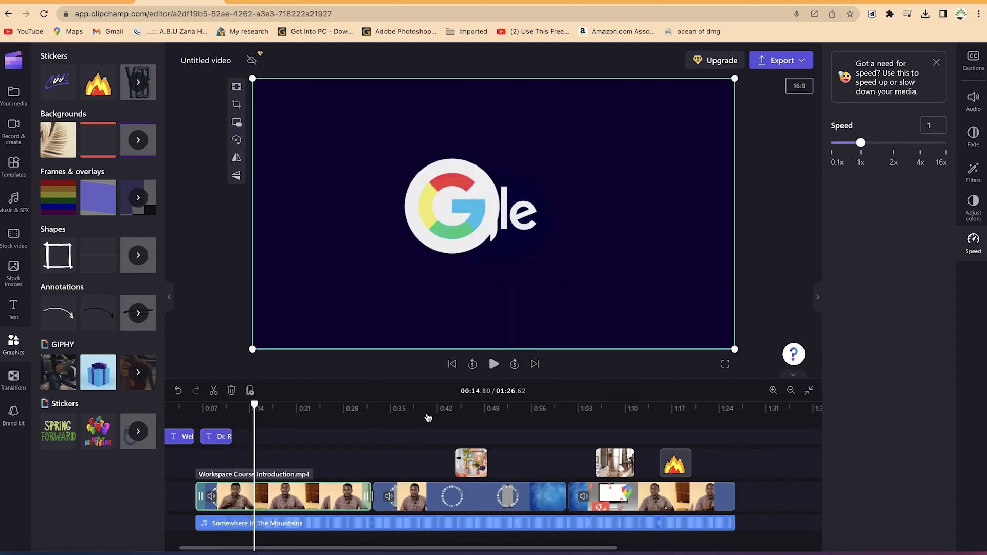
# Preview the edited video from about 0:14 to 0:18 and look over the aspect ratio and audio options.
pyautogui.press('space')
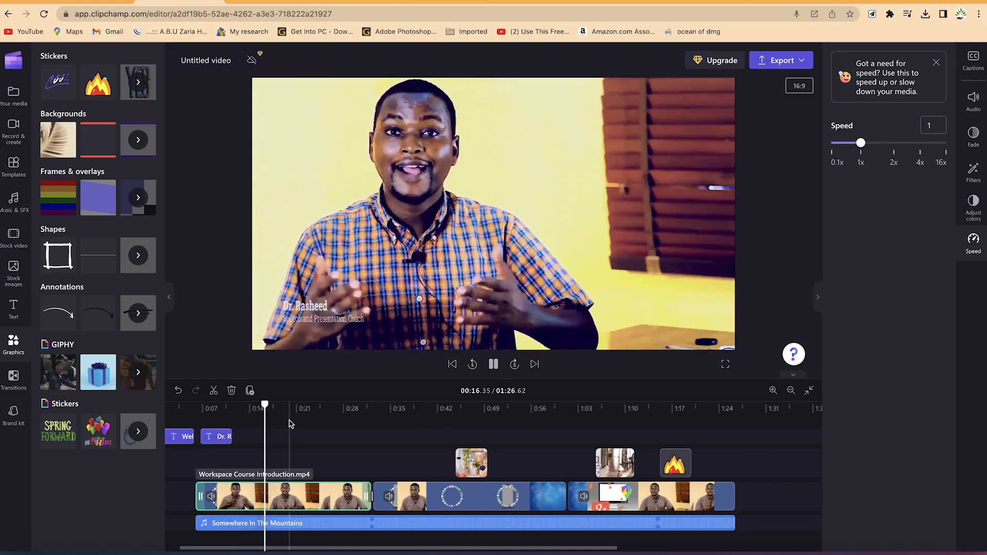
pyautogui.press('space')
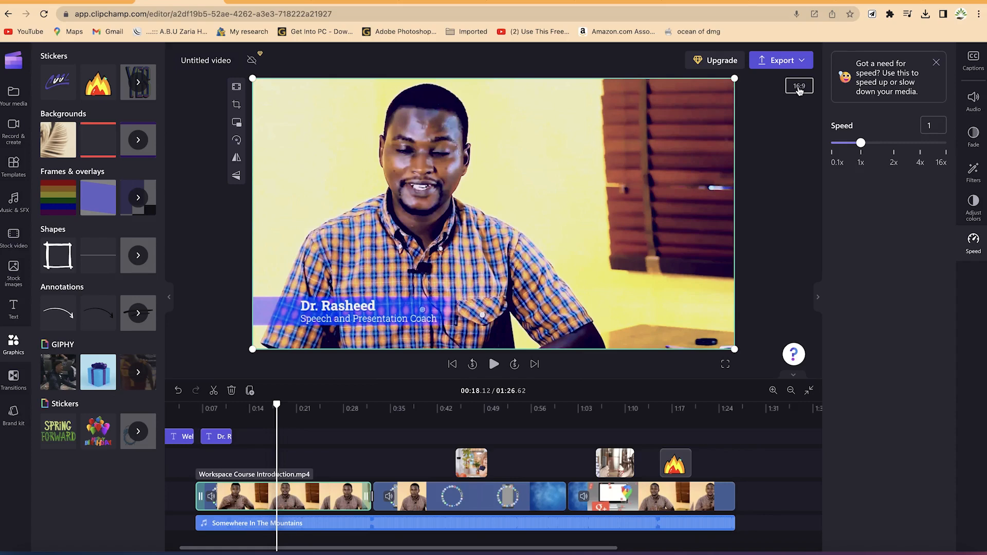
pyautogui.click(799, 88)
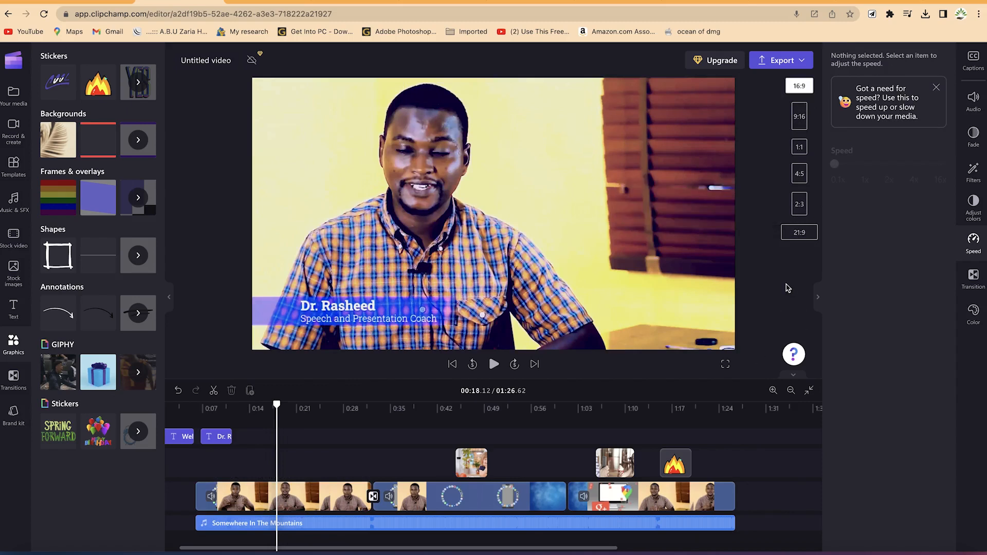
pyautogui.click(973, 97)
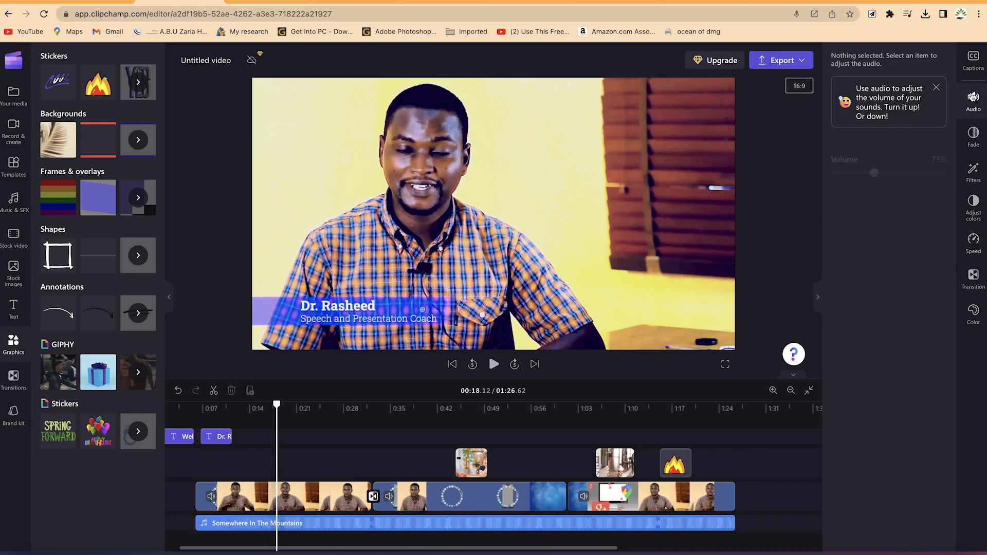
pyautogui.click(971, 97)
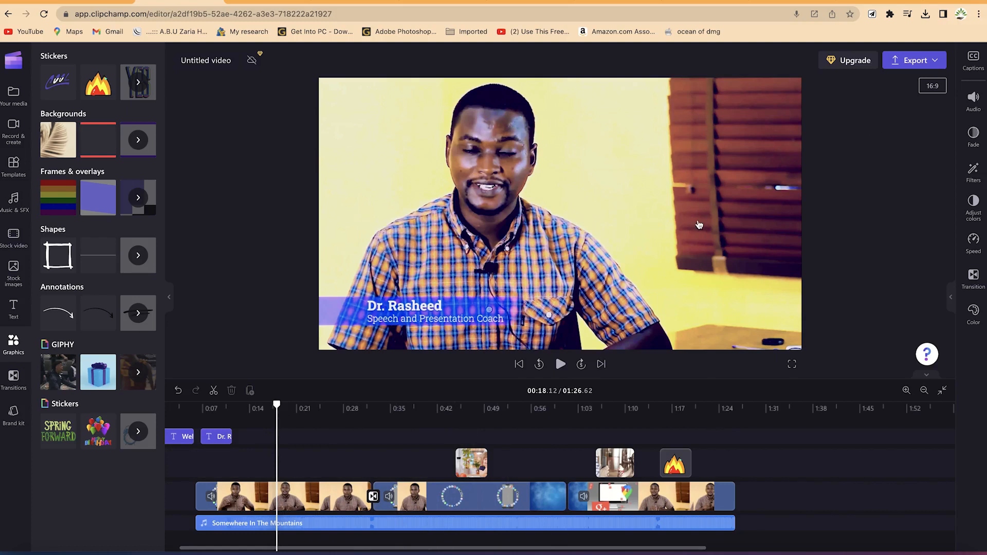
# Rename the untitled video project as "Trial video 22".
pyautogui.click(216, 60)
pyautogui.write('Trial vd')
pyautogui.press('BackSpace')
pyautogui.write('ide')
pyautogui.press('BackSpace')
pyautogui.press('BackSpace')
pyautogui.press('BackSpace')
pyautogui.write('ideo 22')
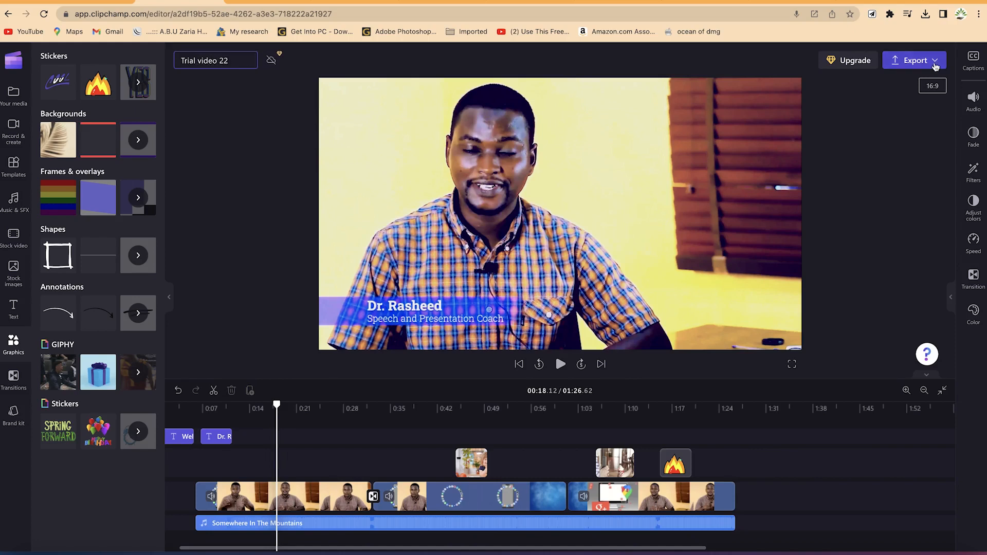
# Export Trial video 22 in 1080p high quality and look through the save and share destinations.
pyautogui.click(941, 61)
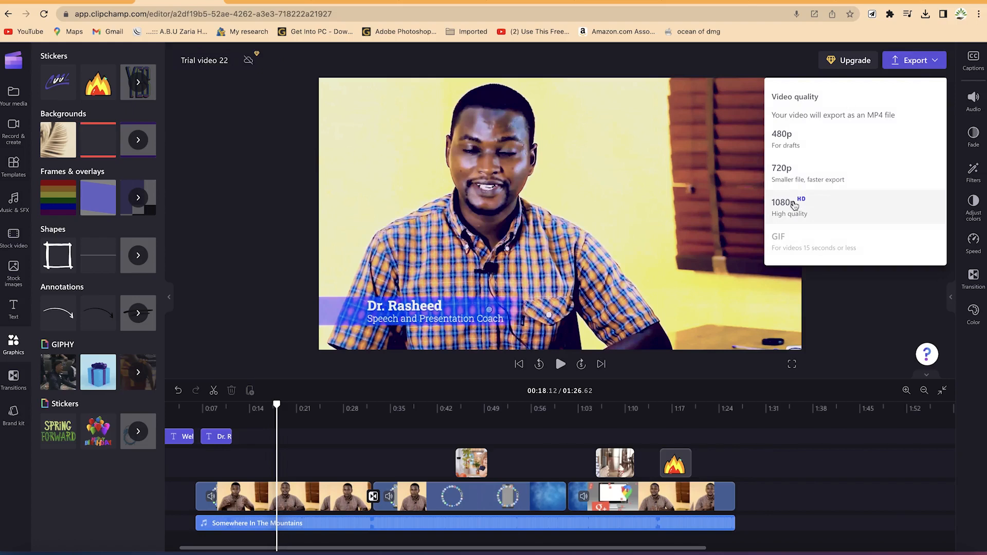
pyautogui.click(794, 206)
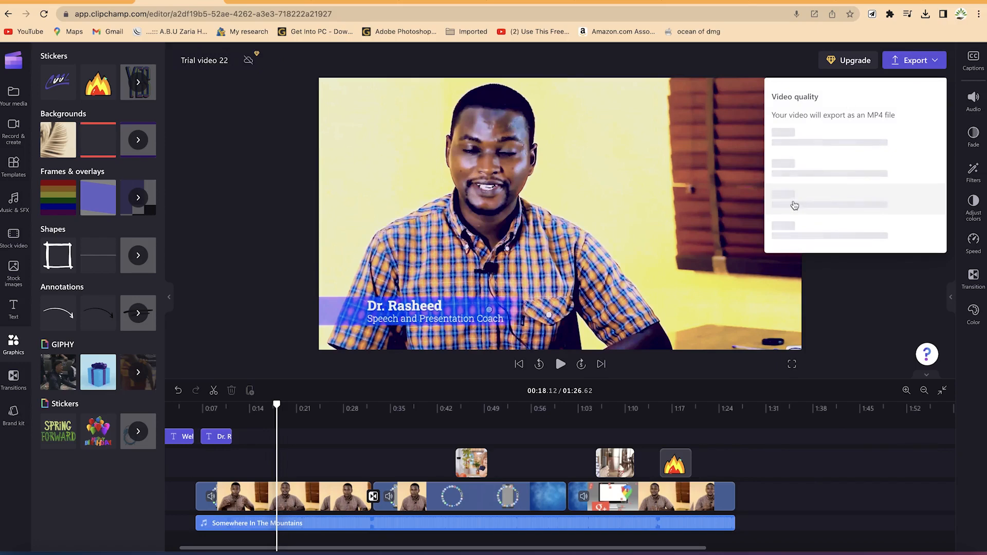
pyautogui.click(794, 205)
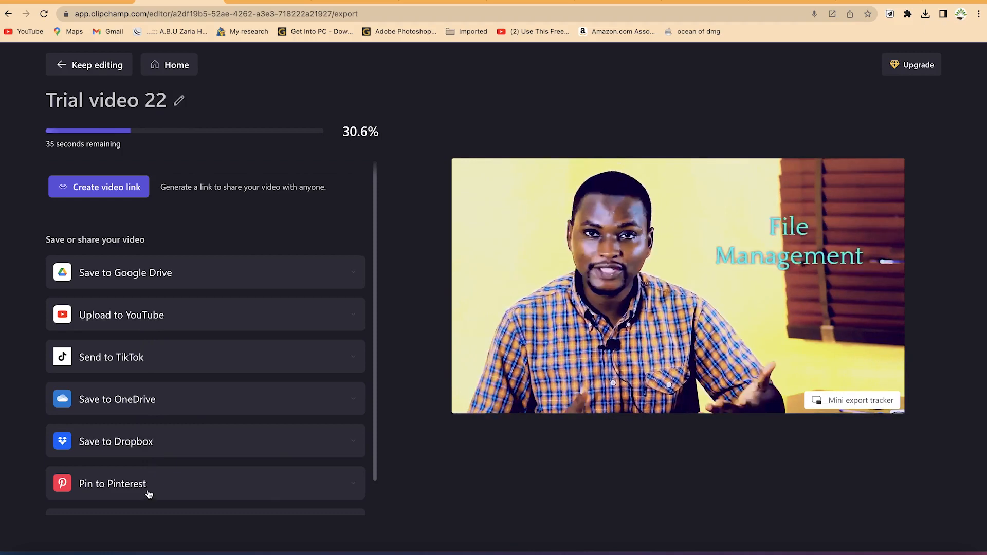
pyautogui.scroll(-1, 145, 489)
pyautogui.scroll(-1, 144, 483)
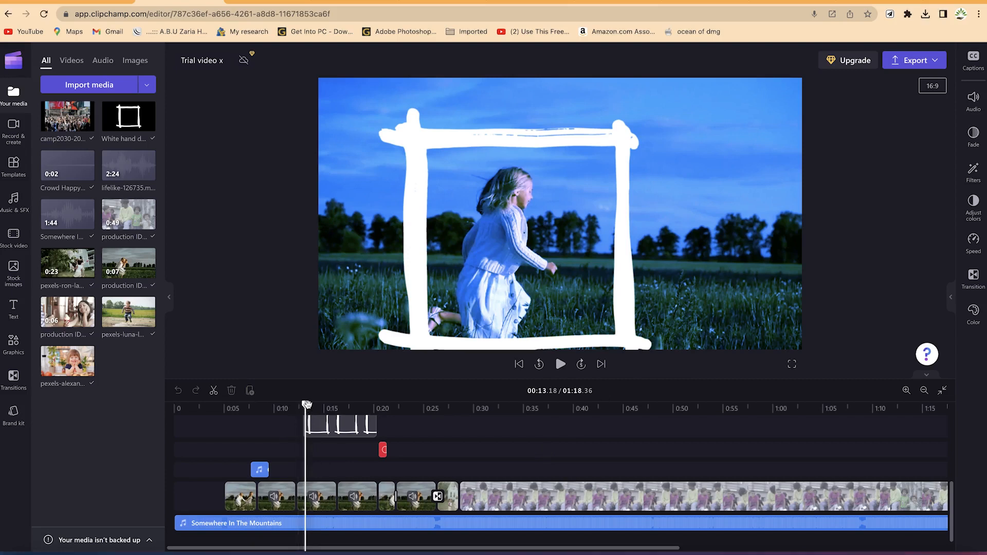
# Review the Trial video x timeline at about 0:20 and export the project in 1080p high quality.
pyautogui.moveTo(305, 411); pyautogui.dragTo(377, 426)
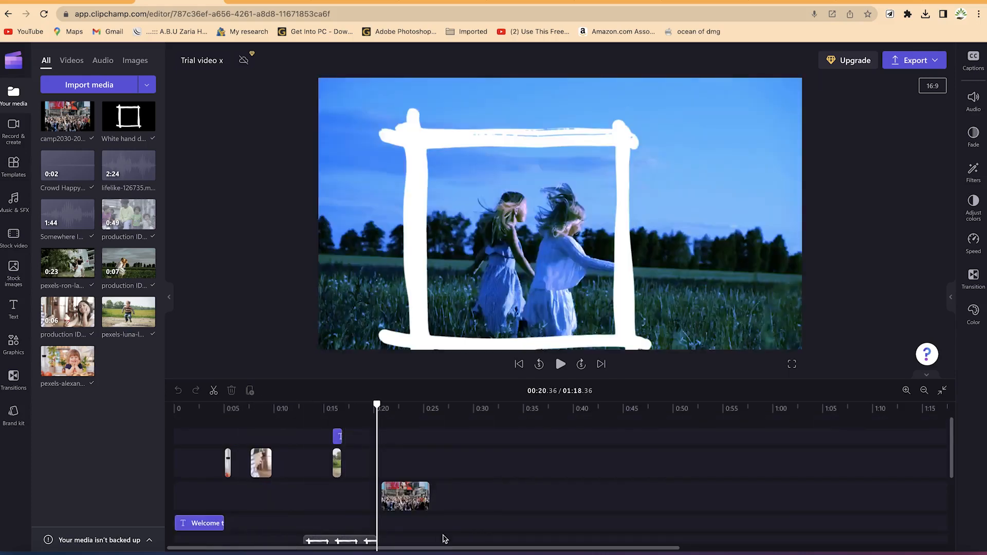
pyautogui.scroll(-5, 465, 535)
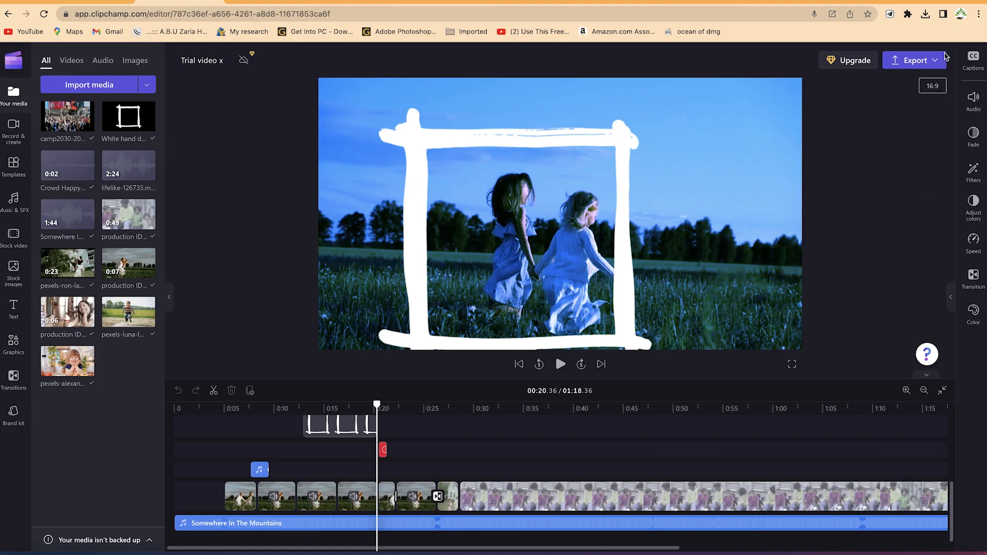
pyautogui.click(936, 62)
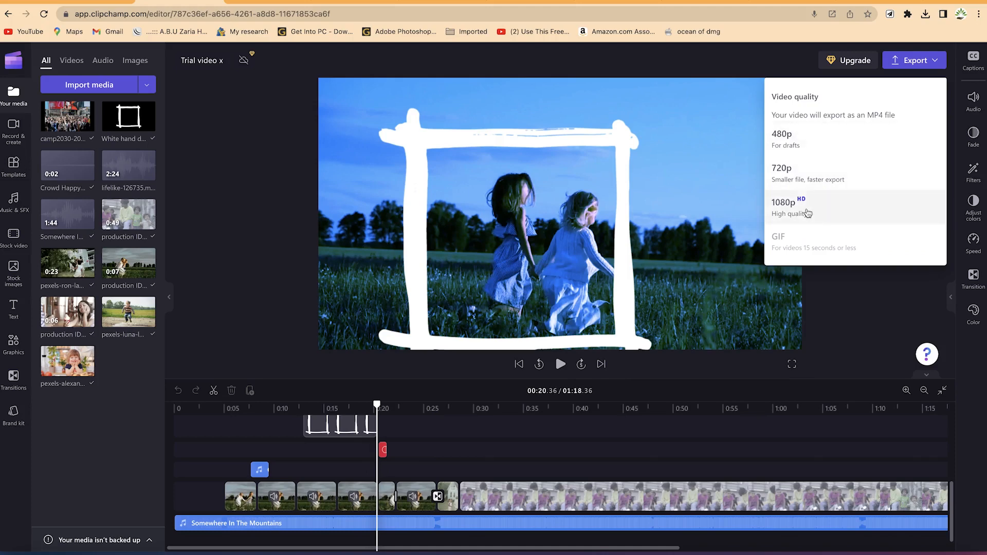
pyautogui.click(808, 217)
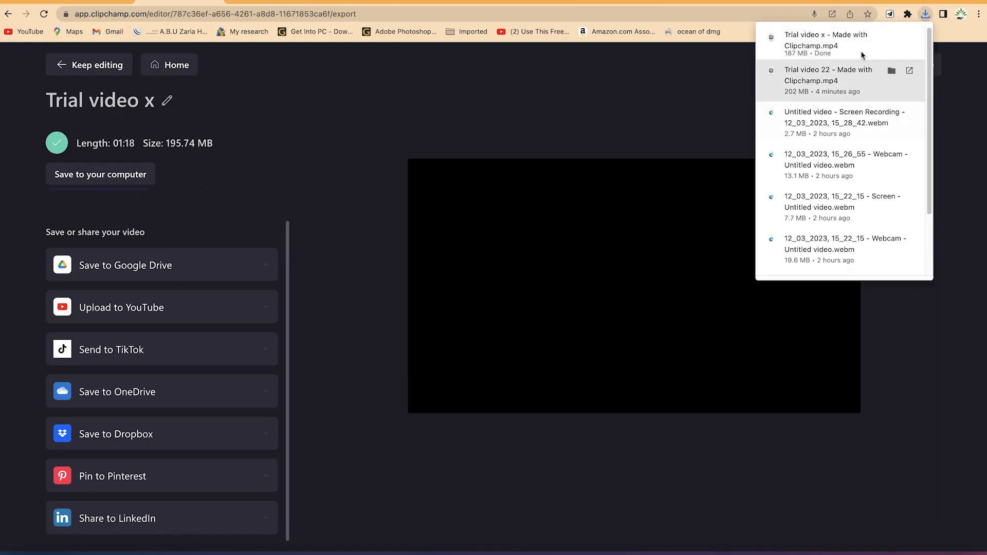
# Open the exported Trial video x file from the Downloads folder, play its first 8 seconds, and minimize the player and folder windows.
pyautogui.click(892, 37)
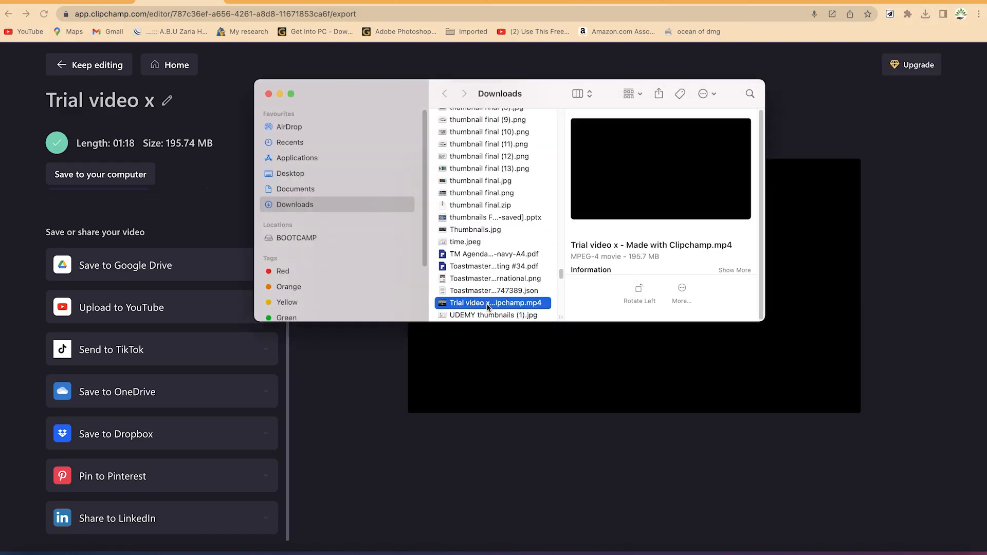
pyautogui.doubleClick(489, 304)
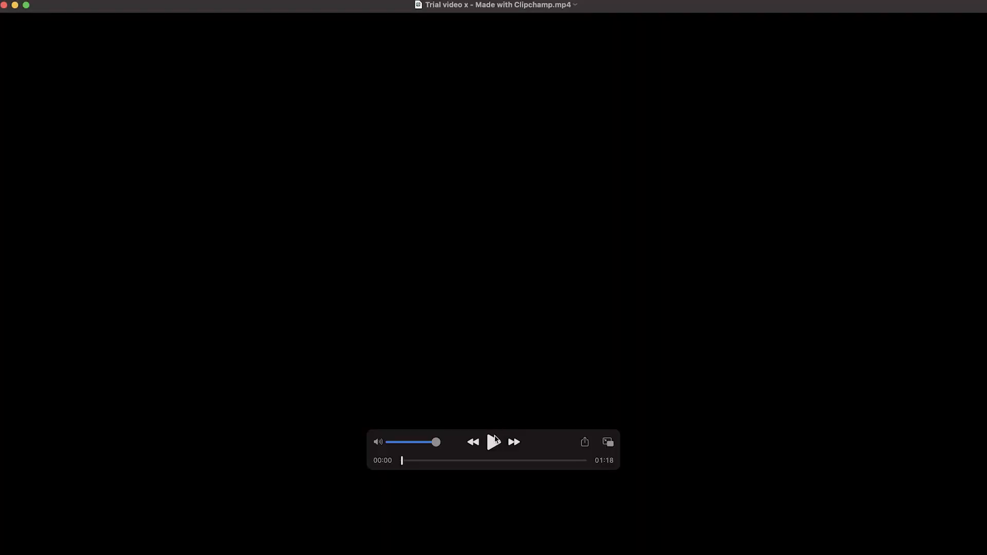
pyautogui.click(494, 441)
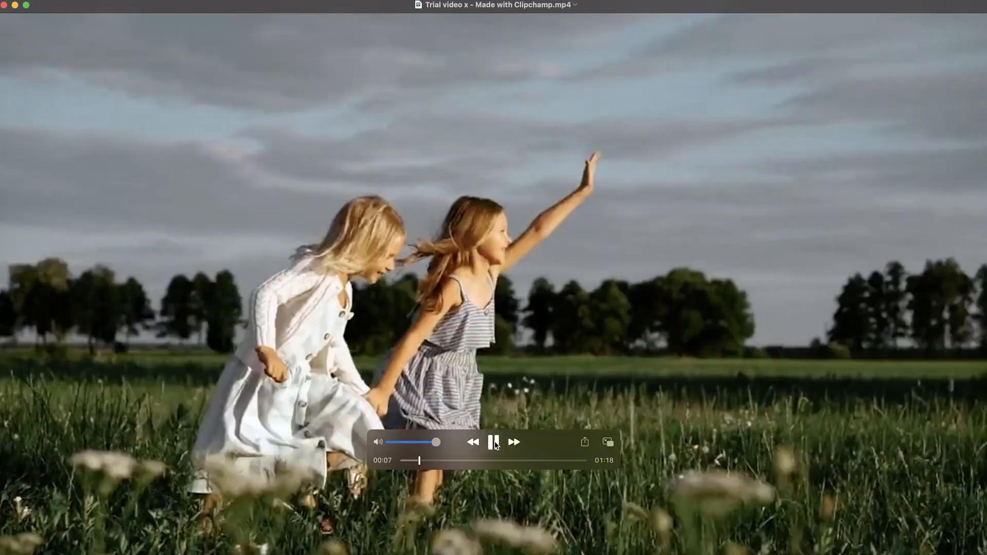
pyautogui.click(493, 443)
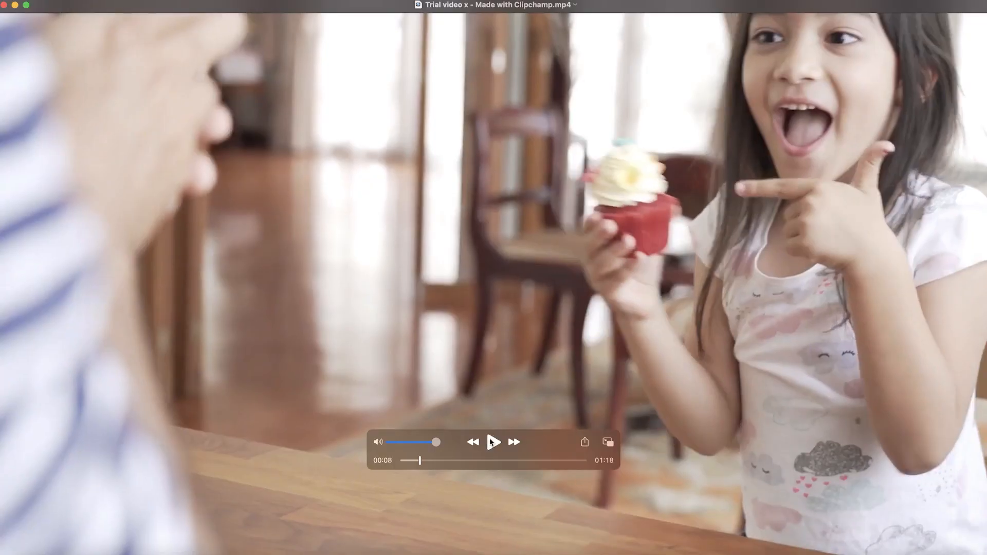
pyautogui.click(15, 6)
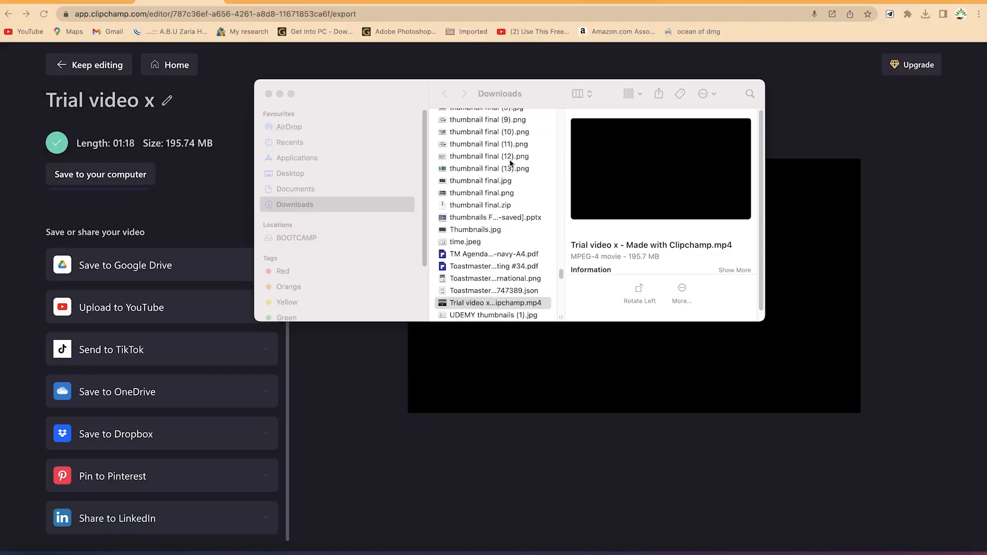
pyautogui.click(281, 94)
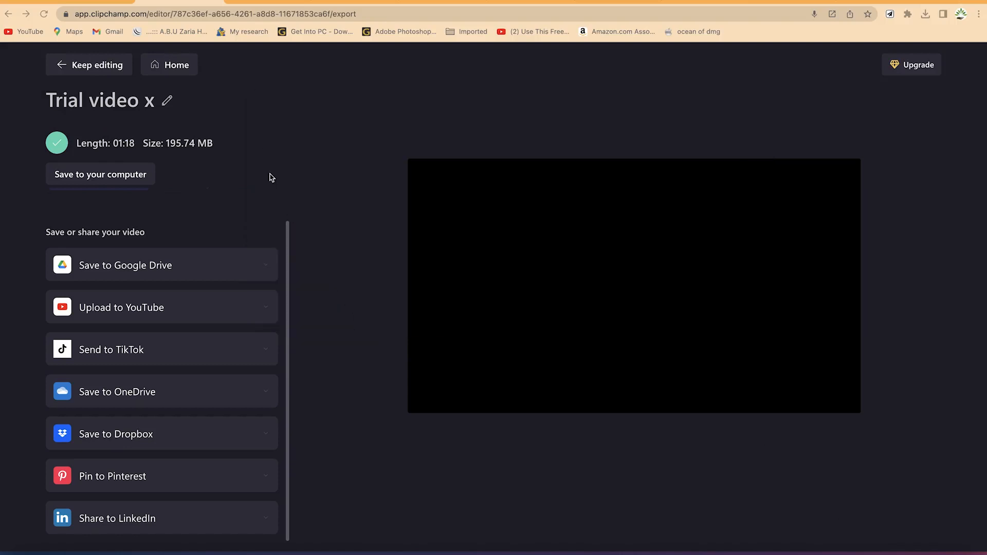